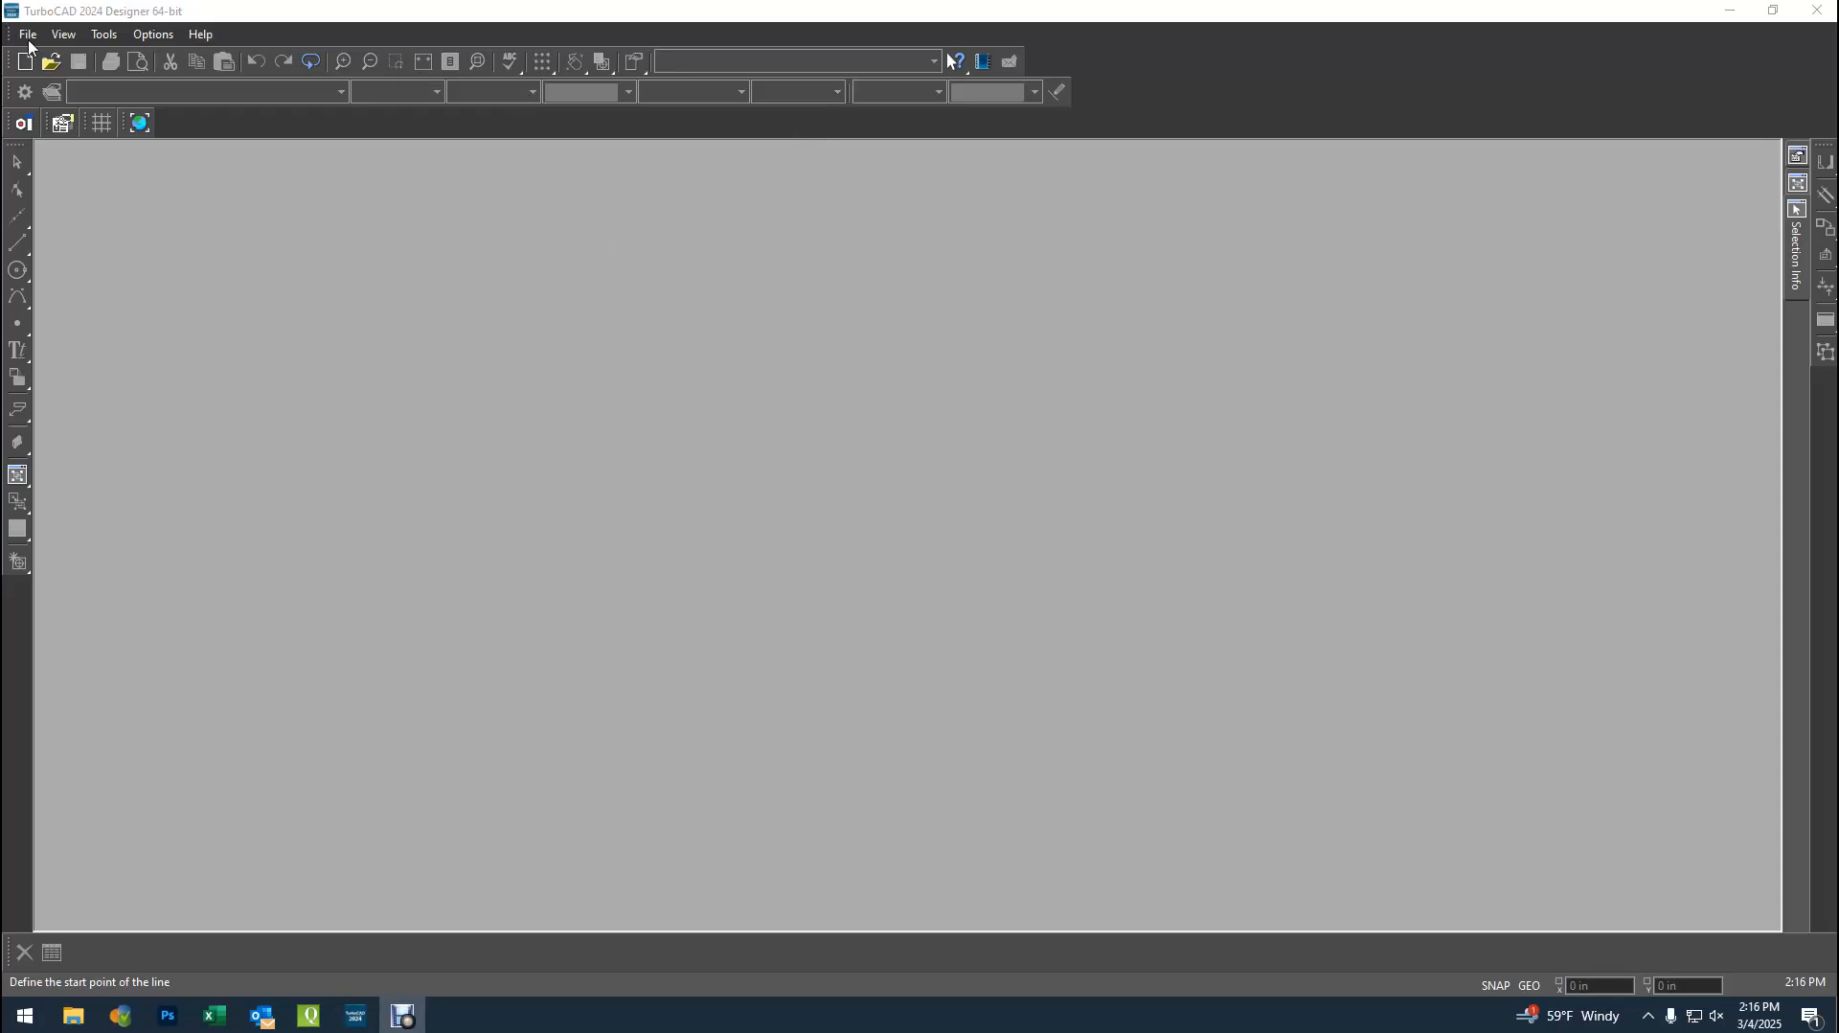
- Open the drawing DWH-00800-LEG from the 2025-CAD-DRAWINGS folder
{"action": "left_click", "coordinate": [51, 61]}
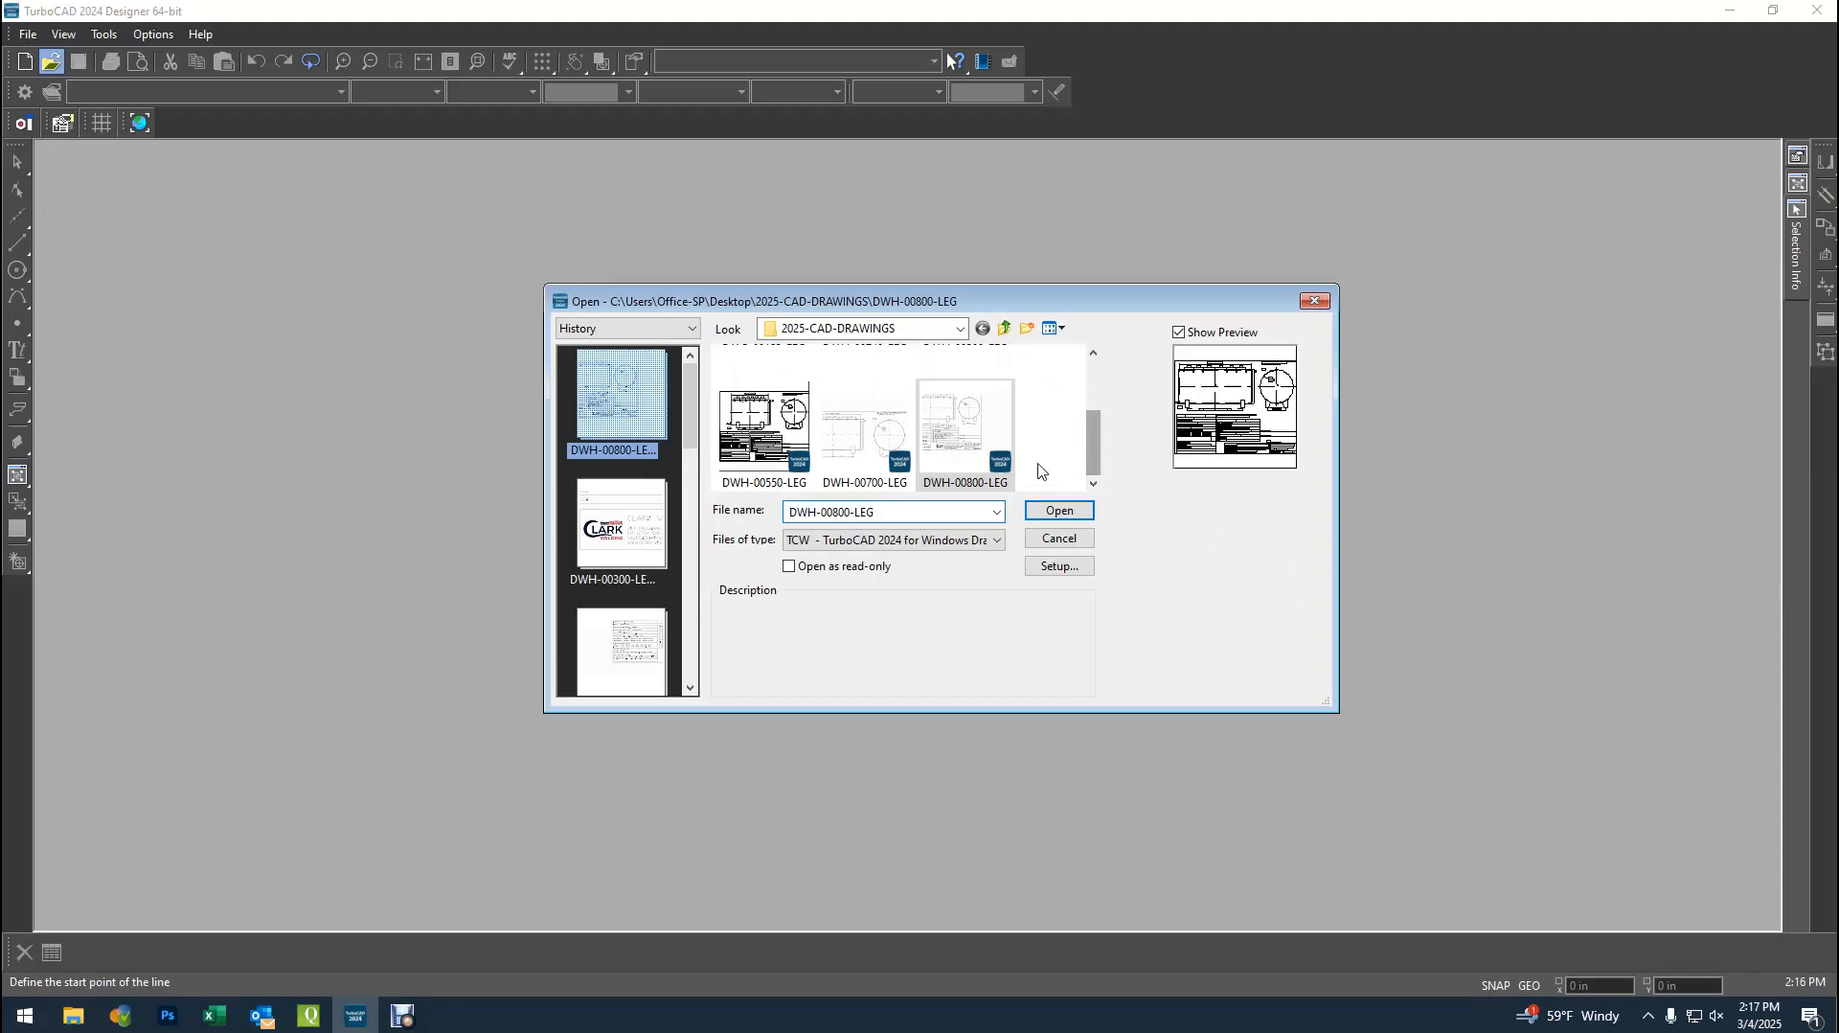
{"action": "double_click", "coordinate": [975, 425]}
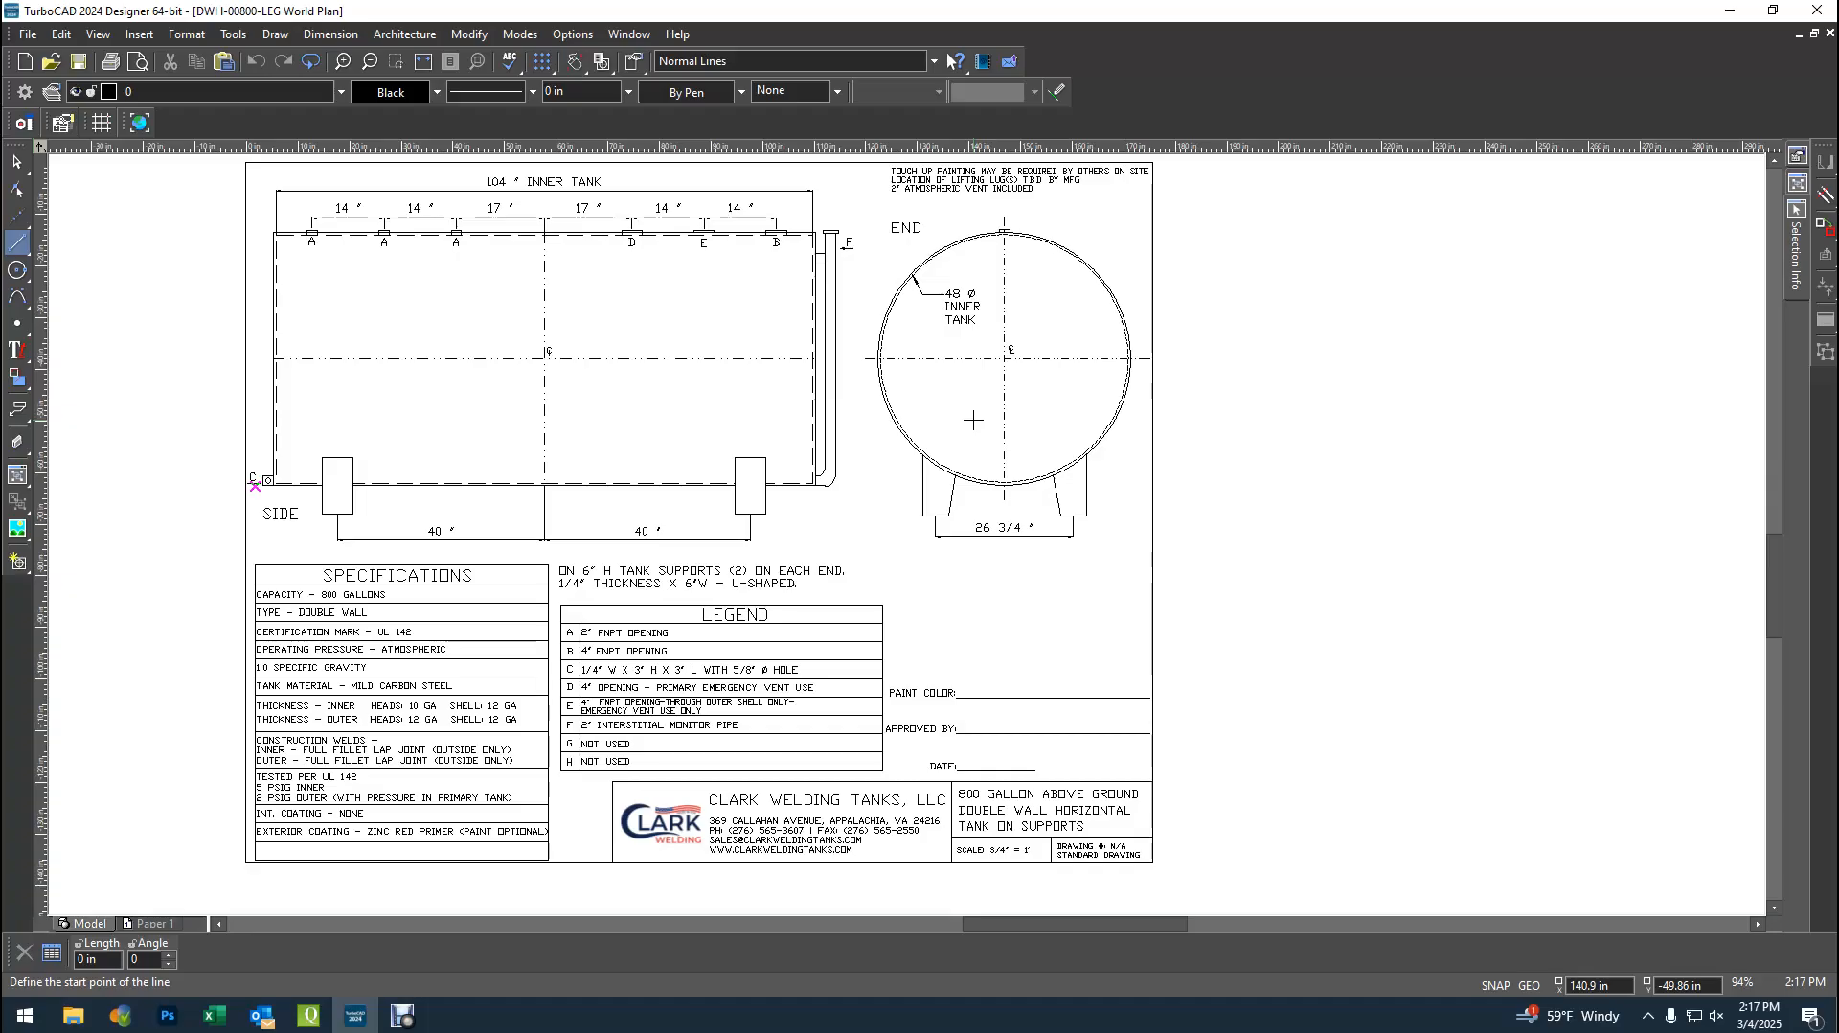
{"action": "left_click", "coordinate": [637, 37]}
{"action": "left_click", "coordinate": [624, 33]}
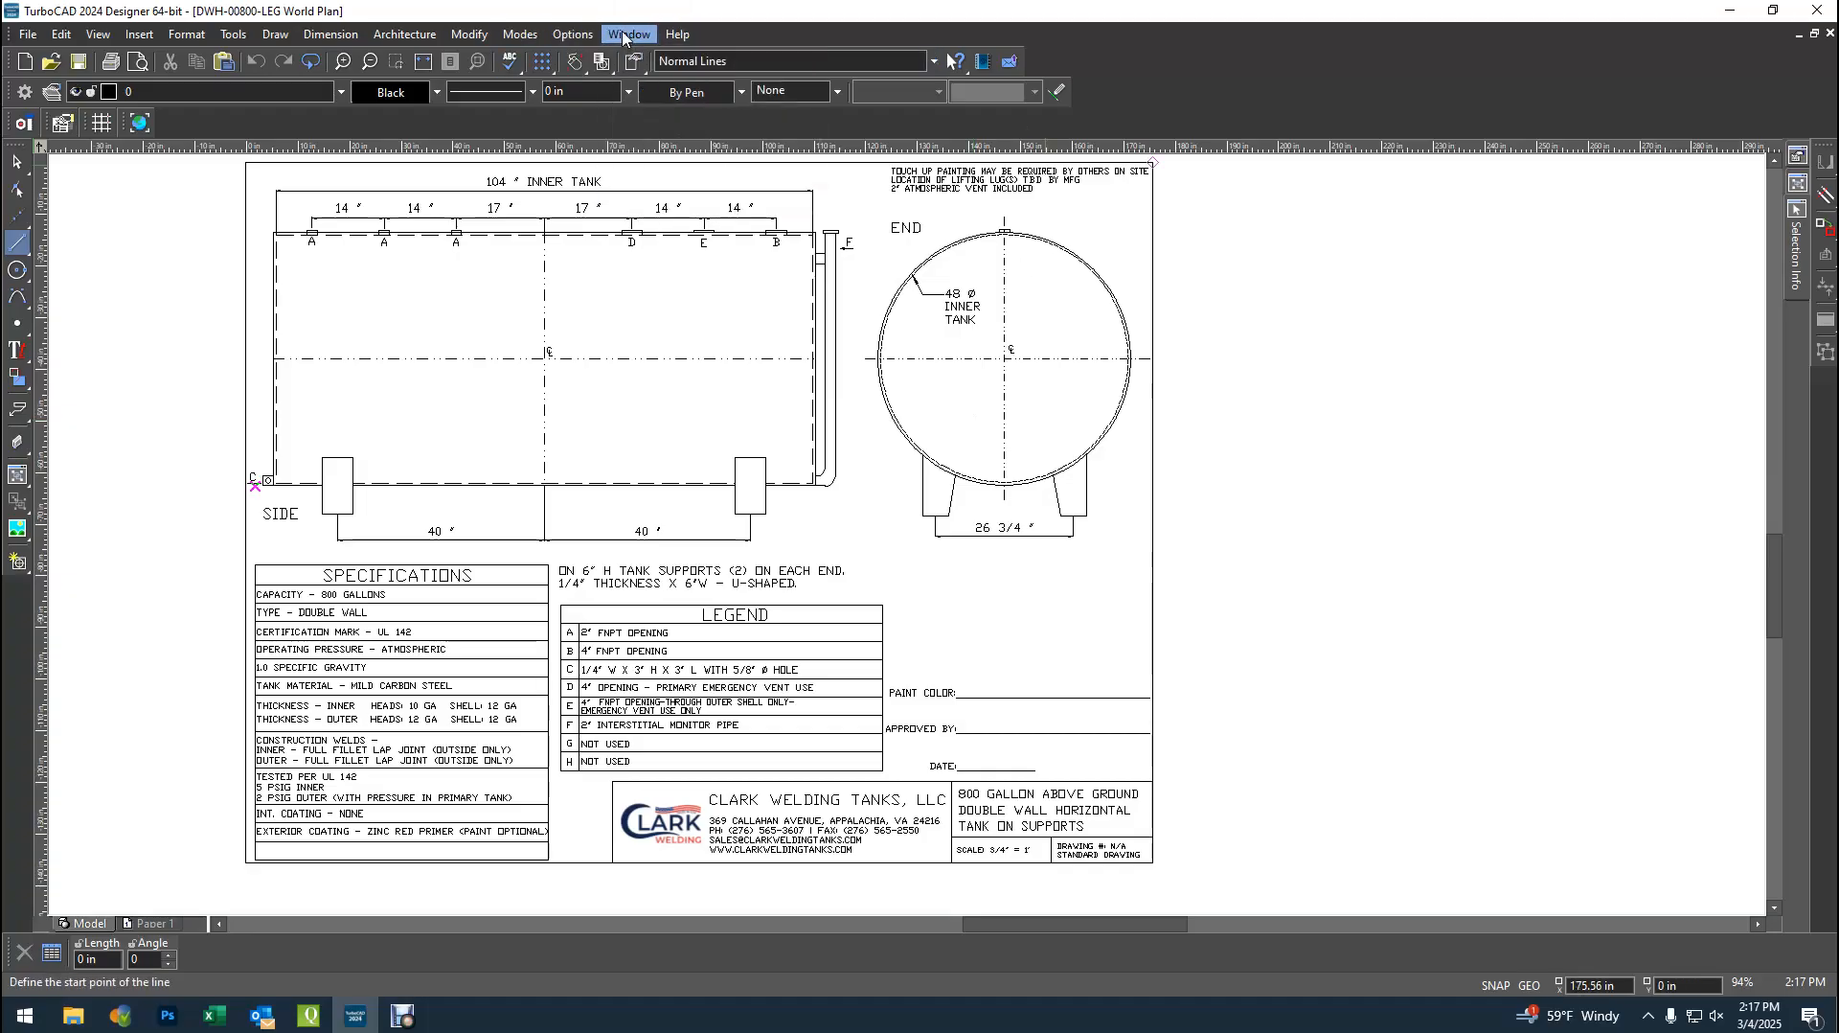
{"action": "left_click", "coordinate": [50, 62]}
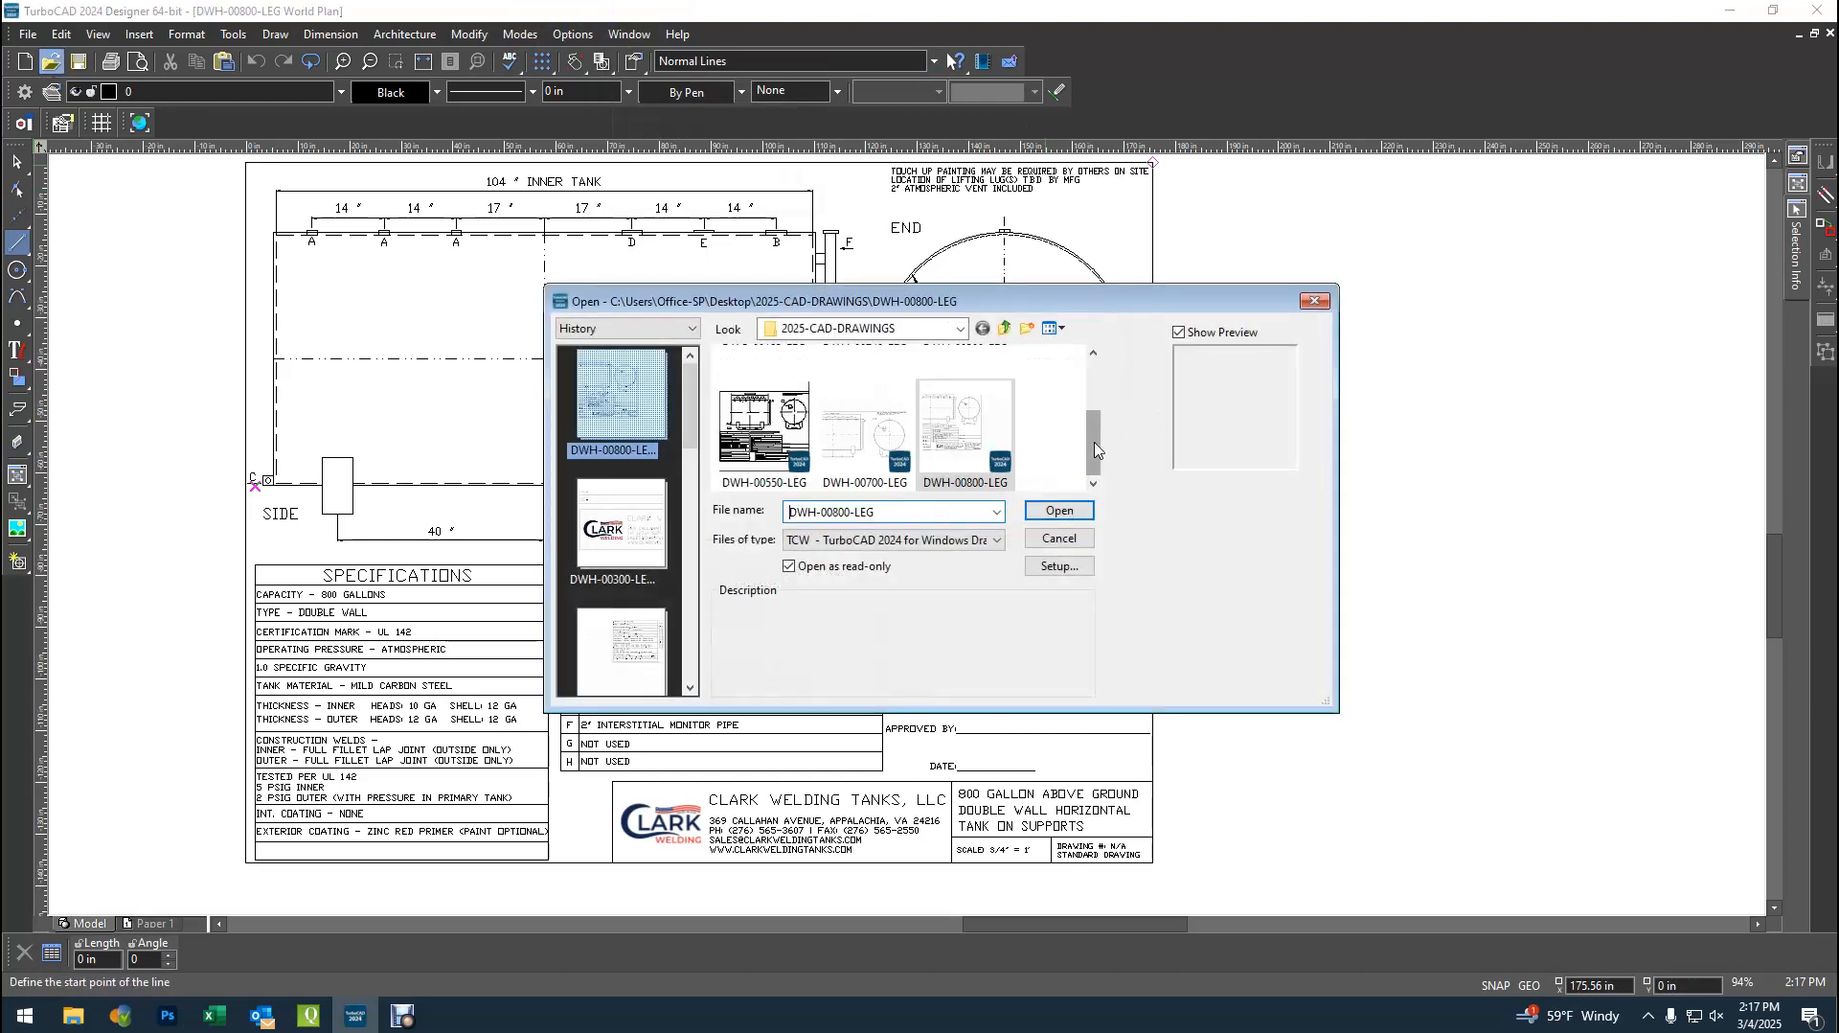
{"action": "mouse_move", "coordinate": [1093, 442]}
{"action": "left_mouse_down"}
{"action": "mouse_move", "coordinate": [1093, 403]}
{"action": "mouse_move", "coordinate": [1092, 431]}
{"action": "left_mouse_up"}
{"action": "left_click", "coordinate": [1060, 538]}
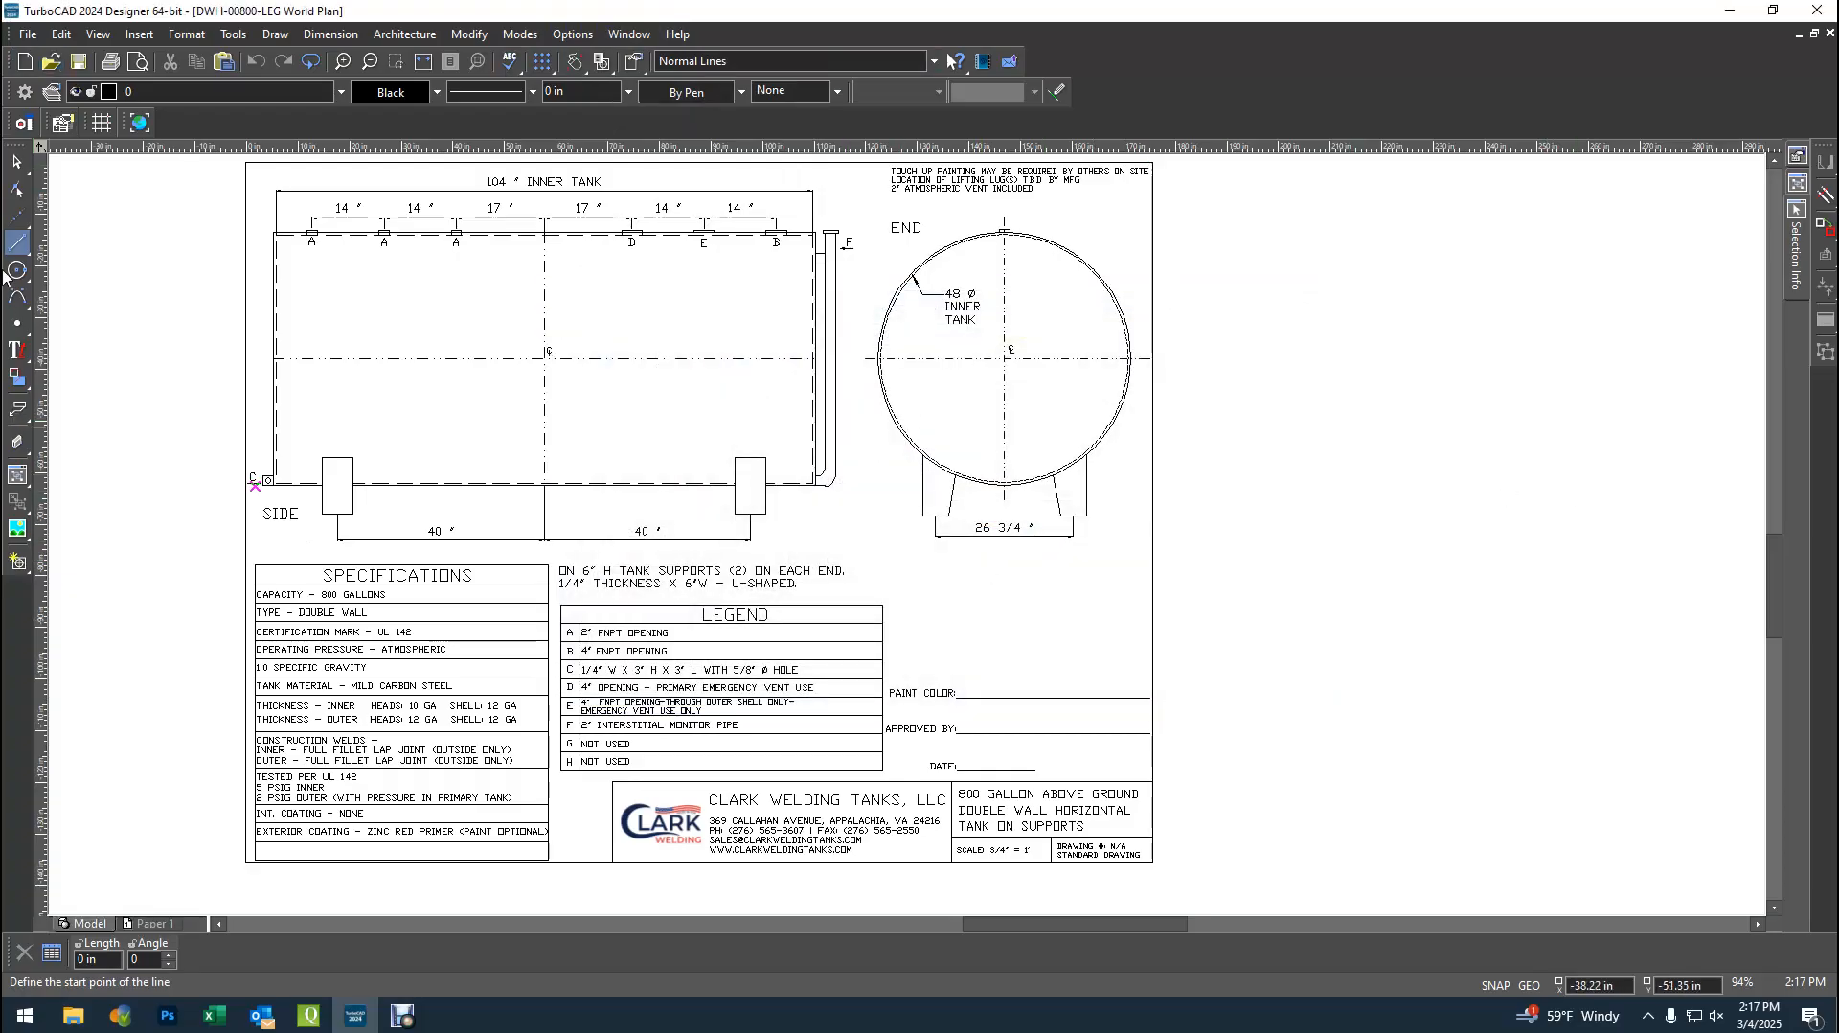
- Dismiss the 550 DW SUPP reference PDF and change the inner tank's shell thickness text in the Specifications table to "SHELL: 10 GA"
{"action": "left_click", "coordinate": [16, 163]}
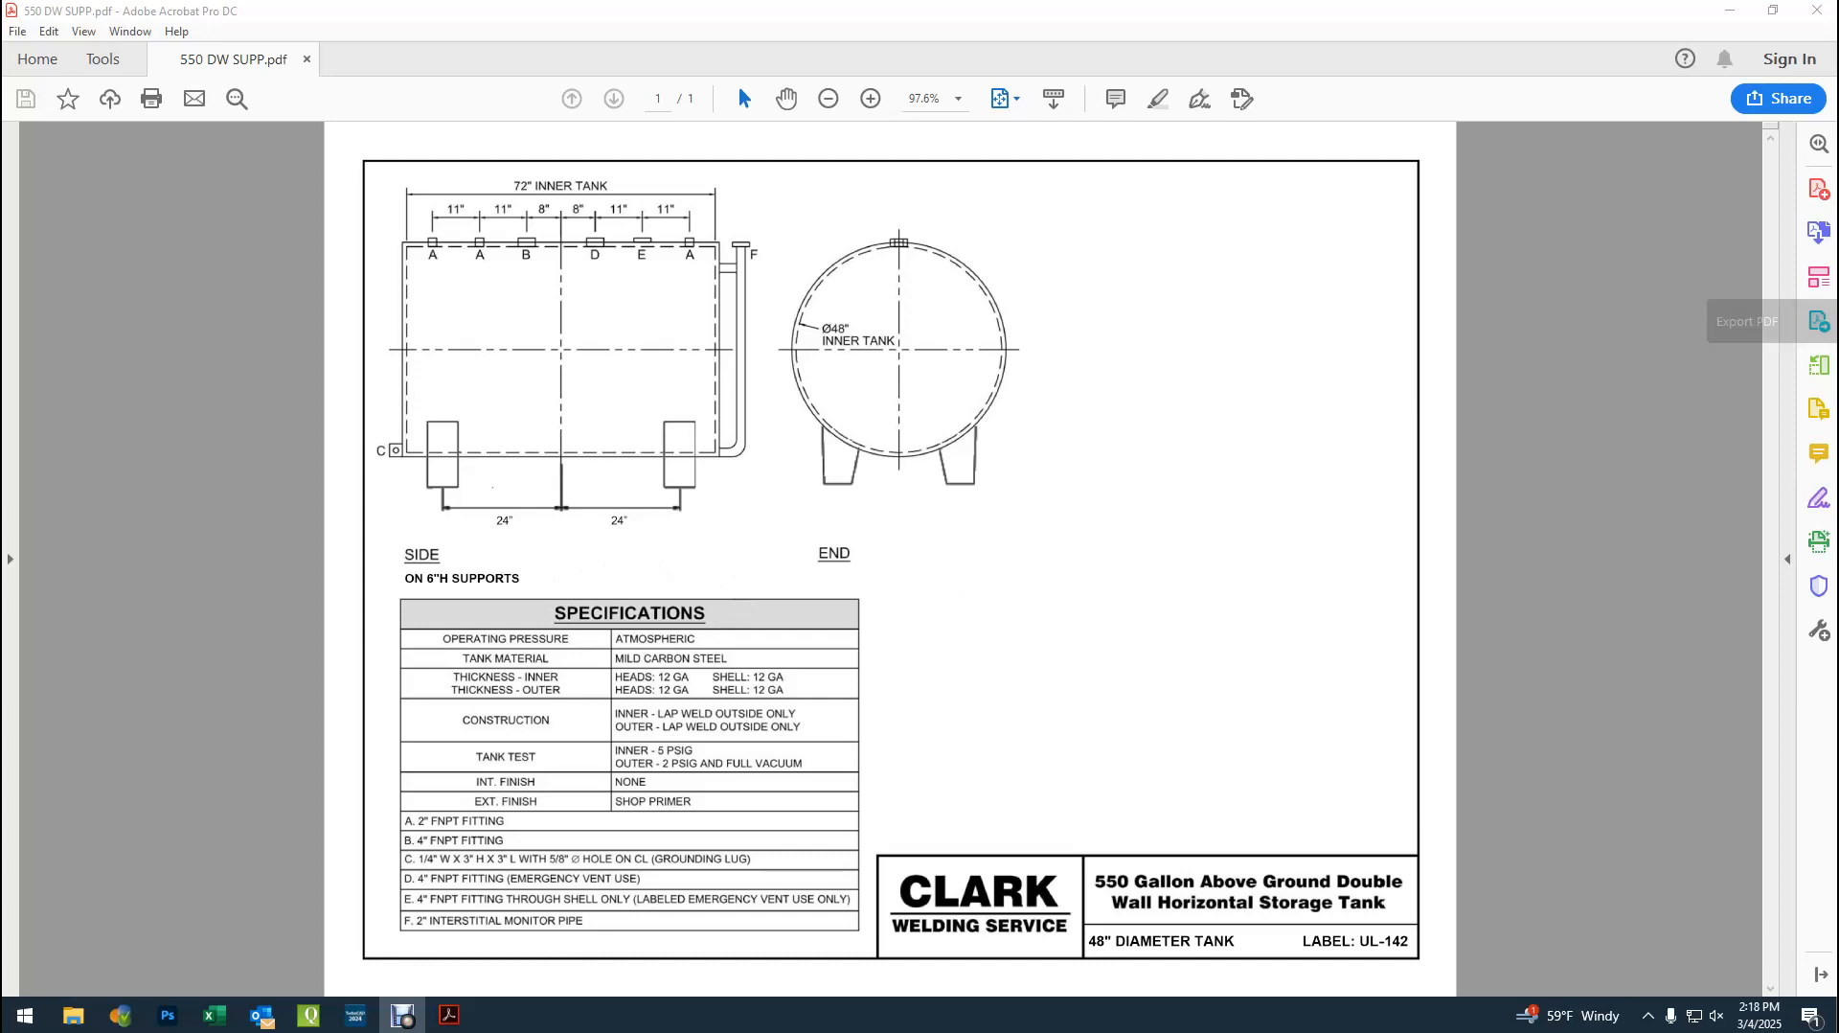
{"action": "left_click", "coordinate": [1808, 13]}
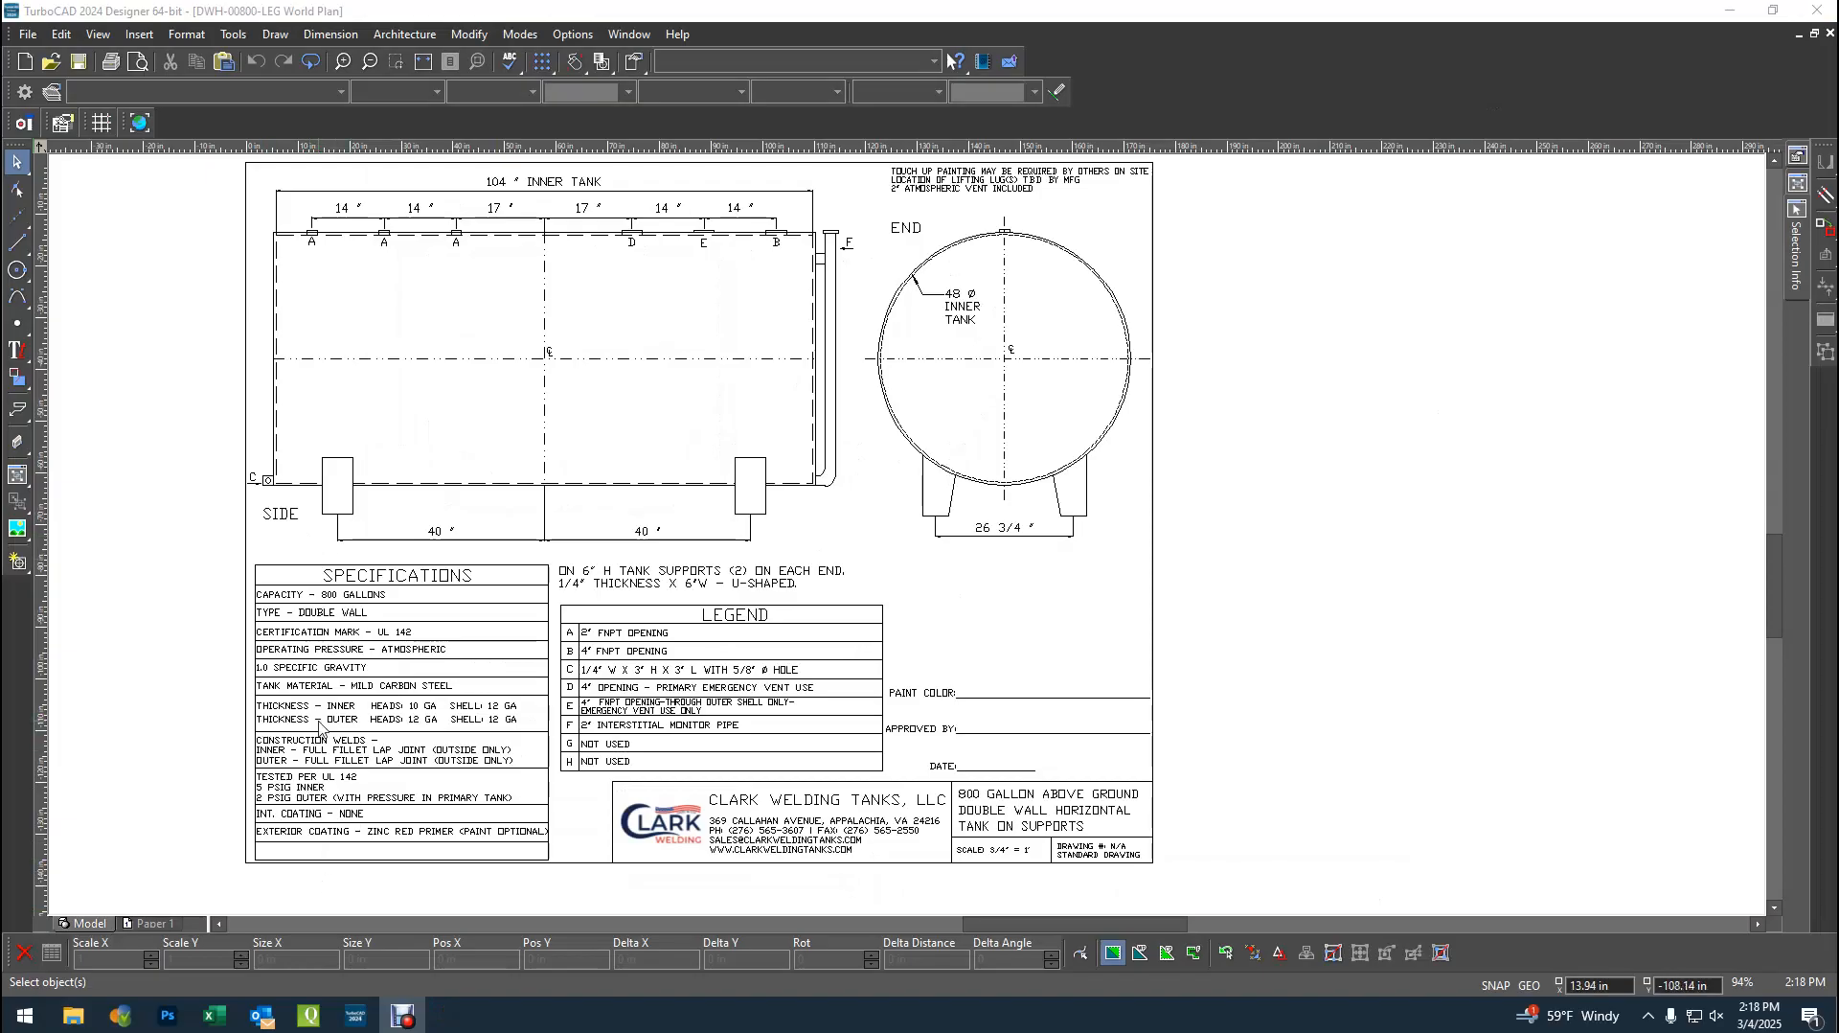
{"action": "scroll", "coordinate": [319, 725], "scroll_direction": "up", "scroll_amount": 3}
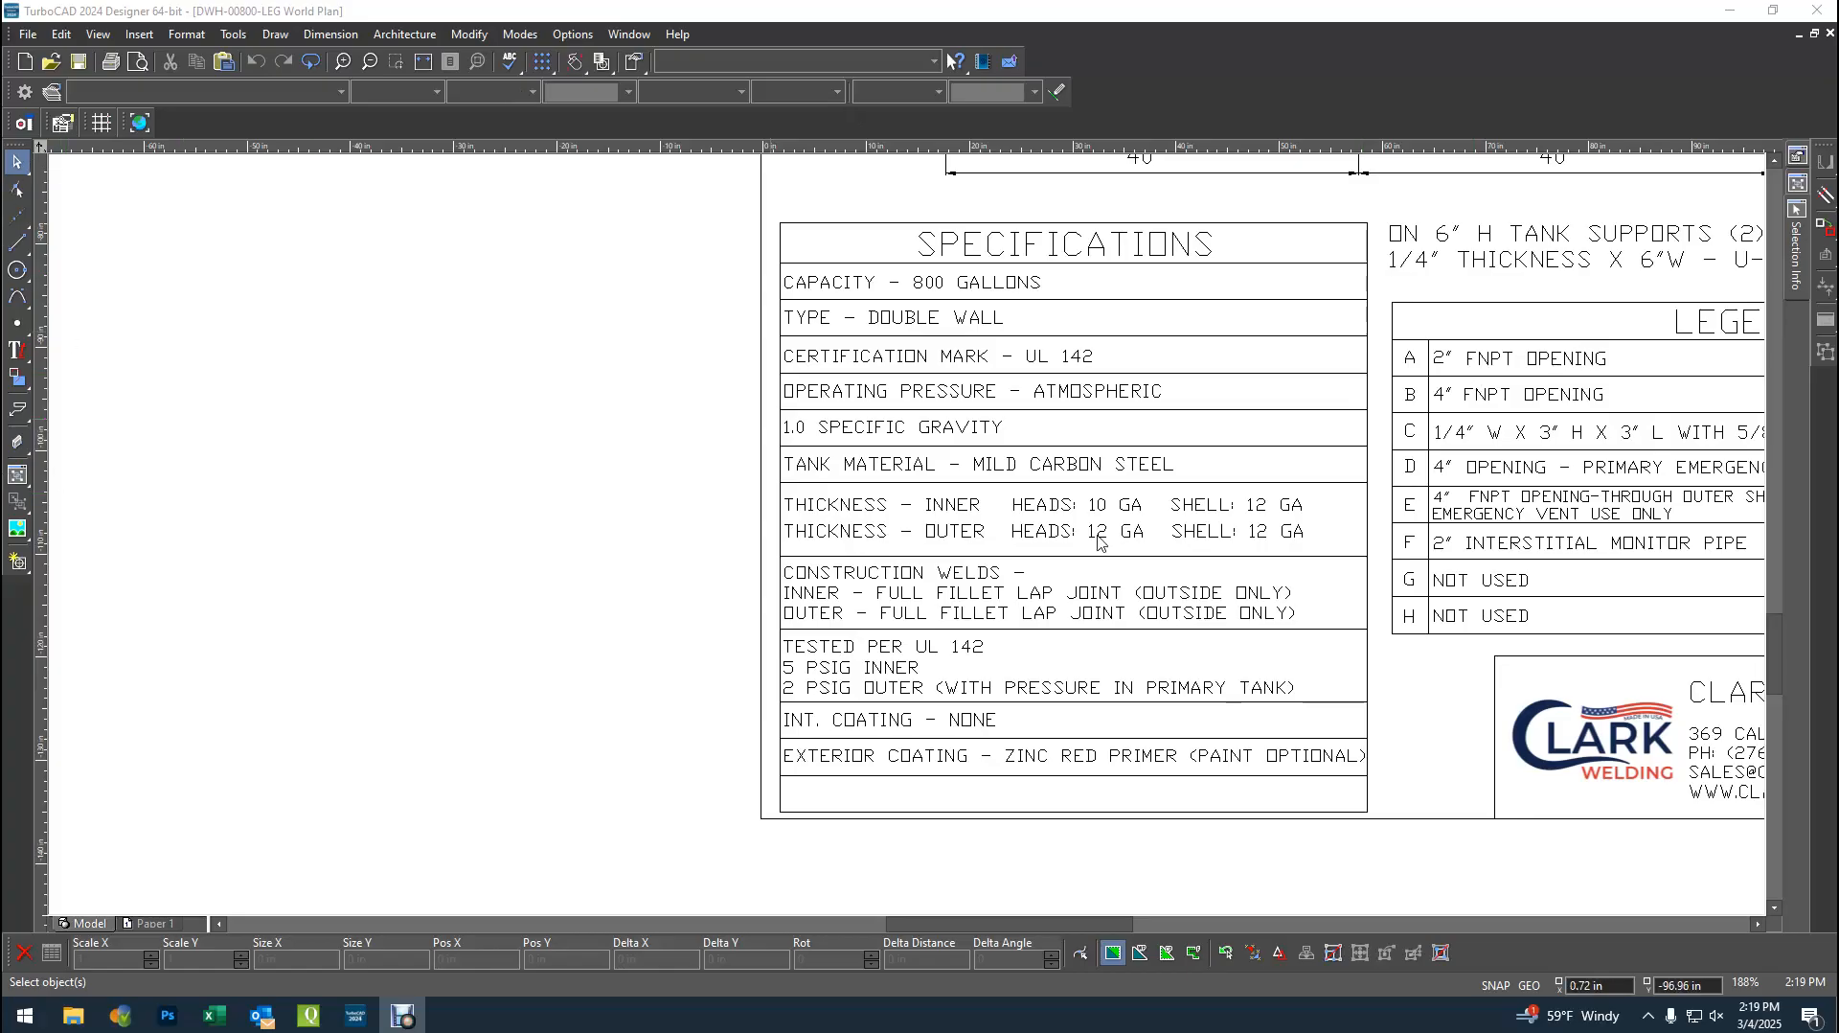
{"action": "left_click", "coordinate": [1264, 508]}
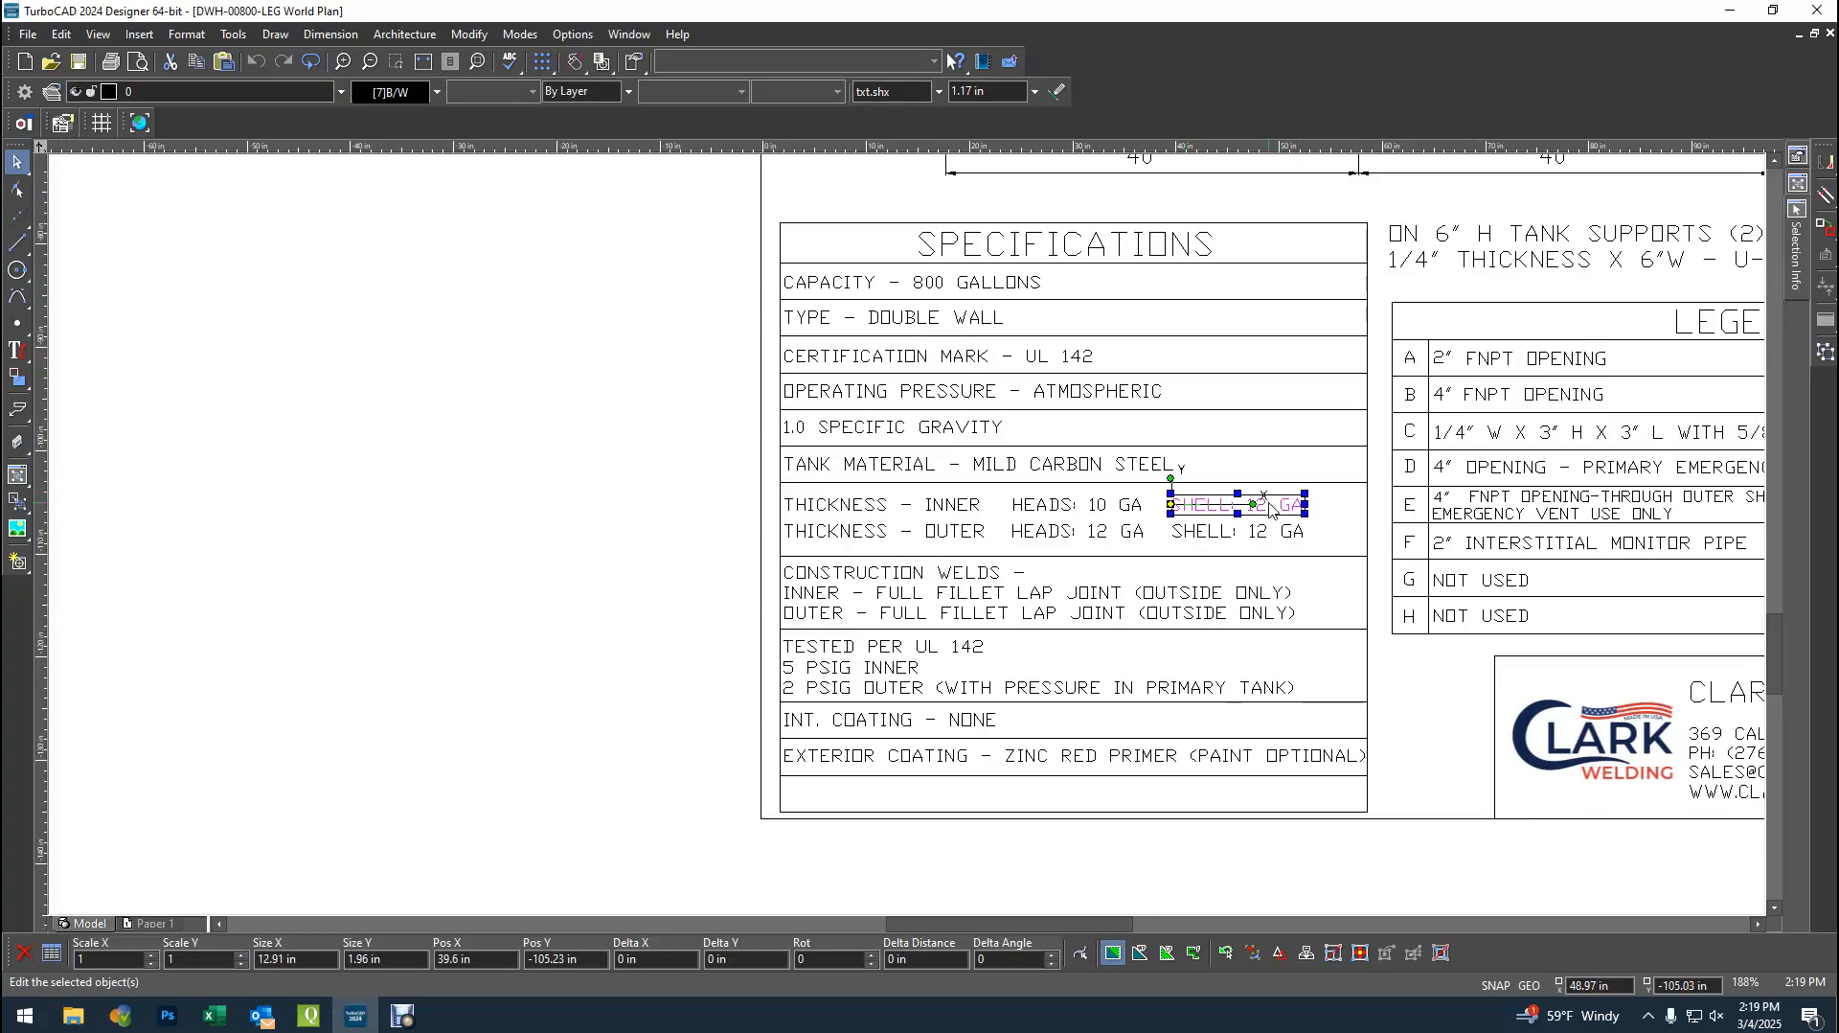
{"action": "double_click", "coordinate": [1269, 503]}
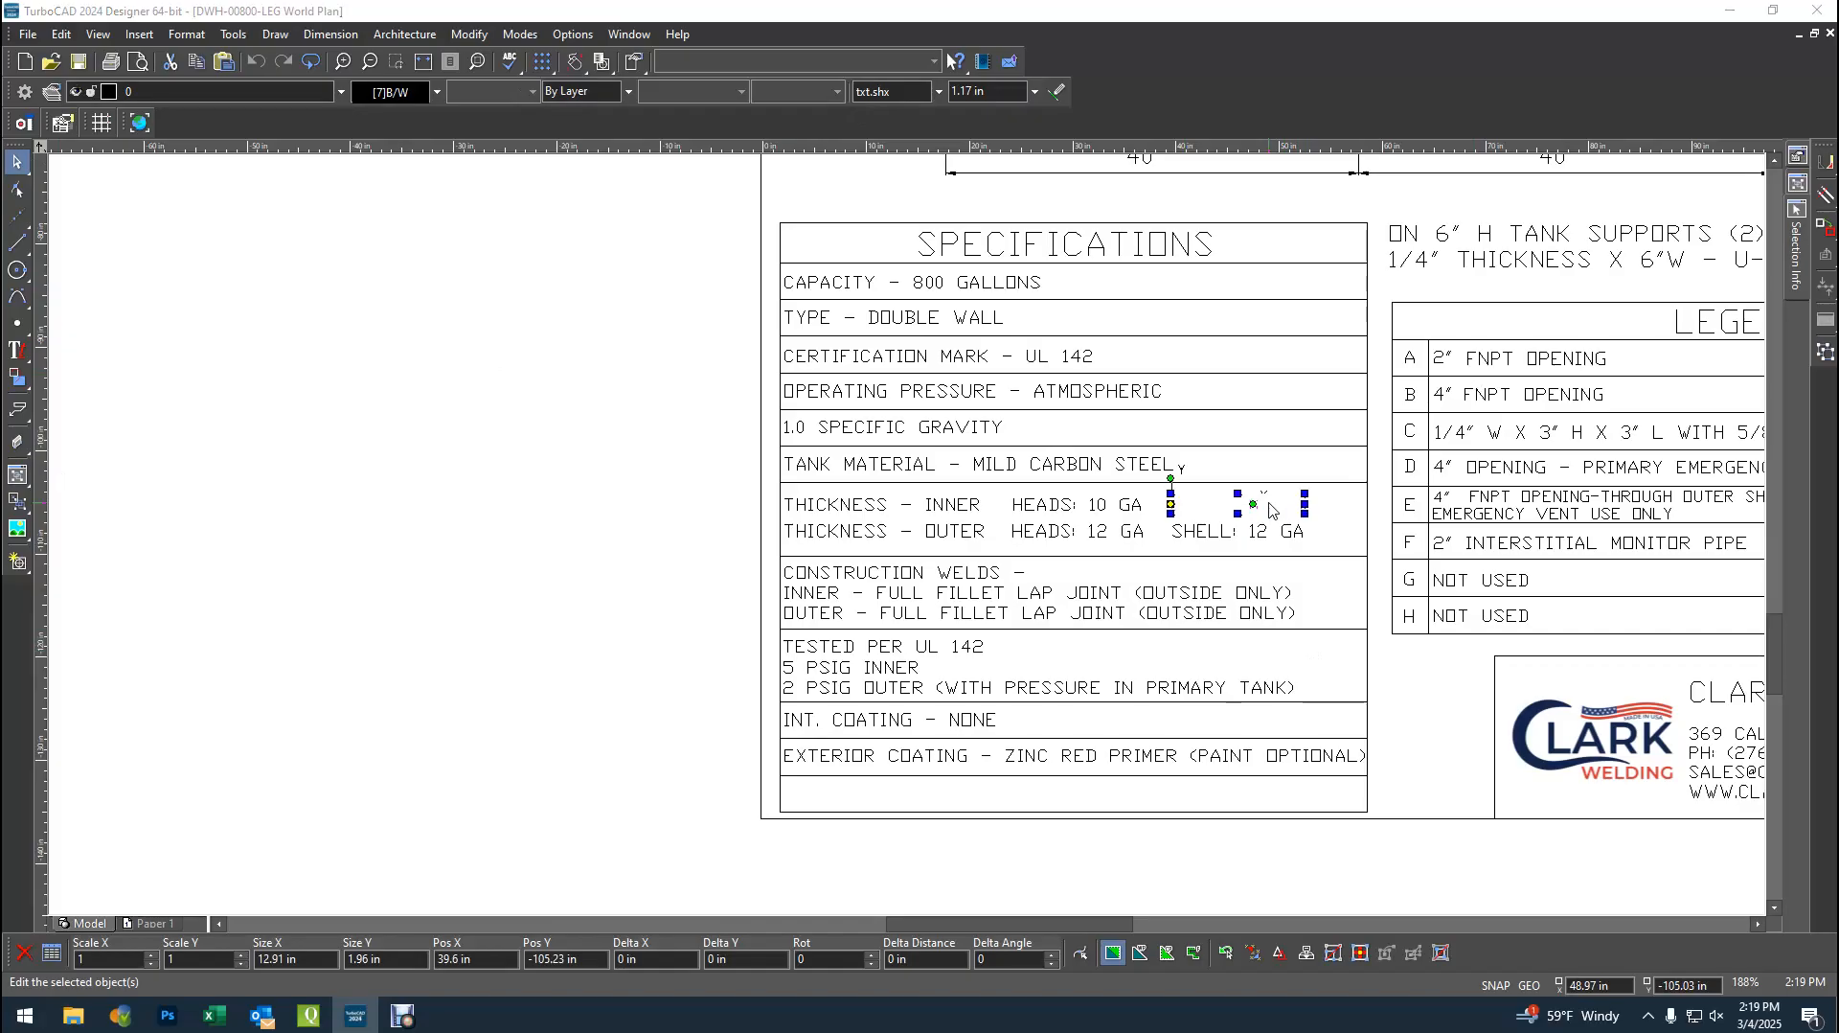
{"action": "left_click", "coordinate": [923, 312]}
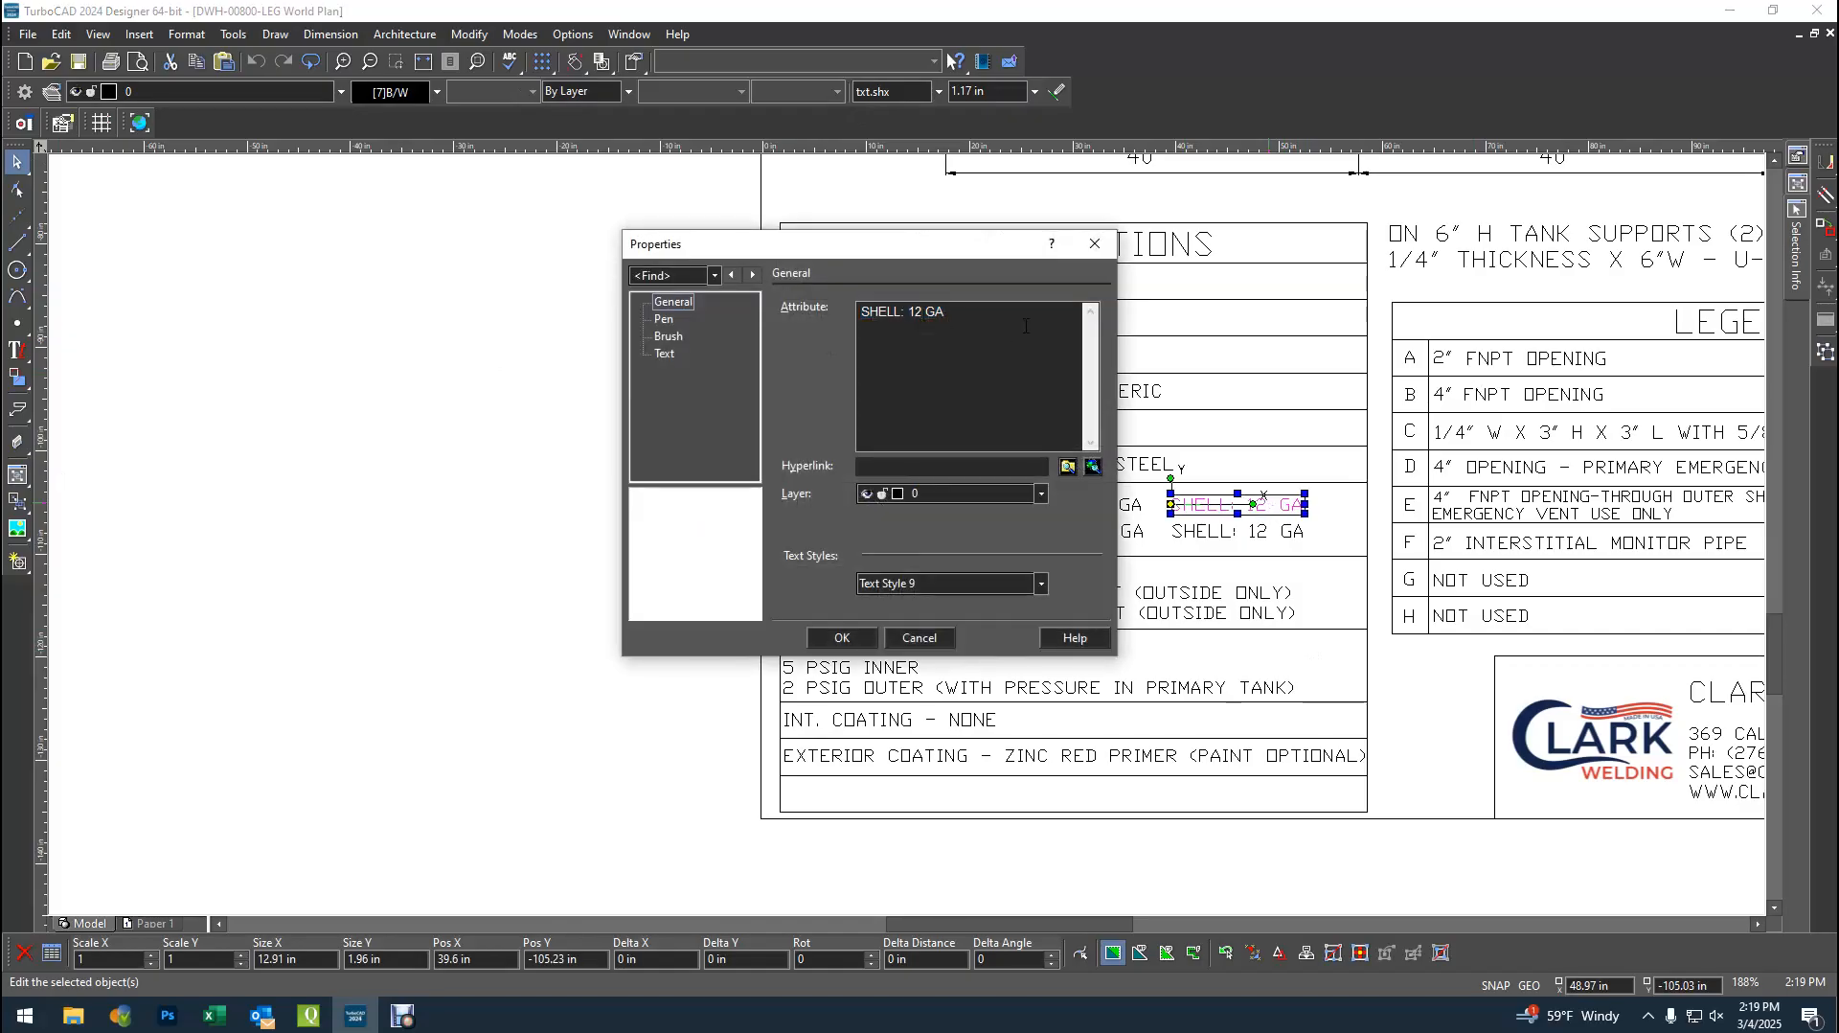
{"action": "left_click", "coordinate": [839, 637]}
{"action": "left_click", "coordinate": [1375, 579]}
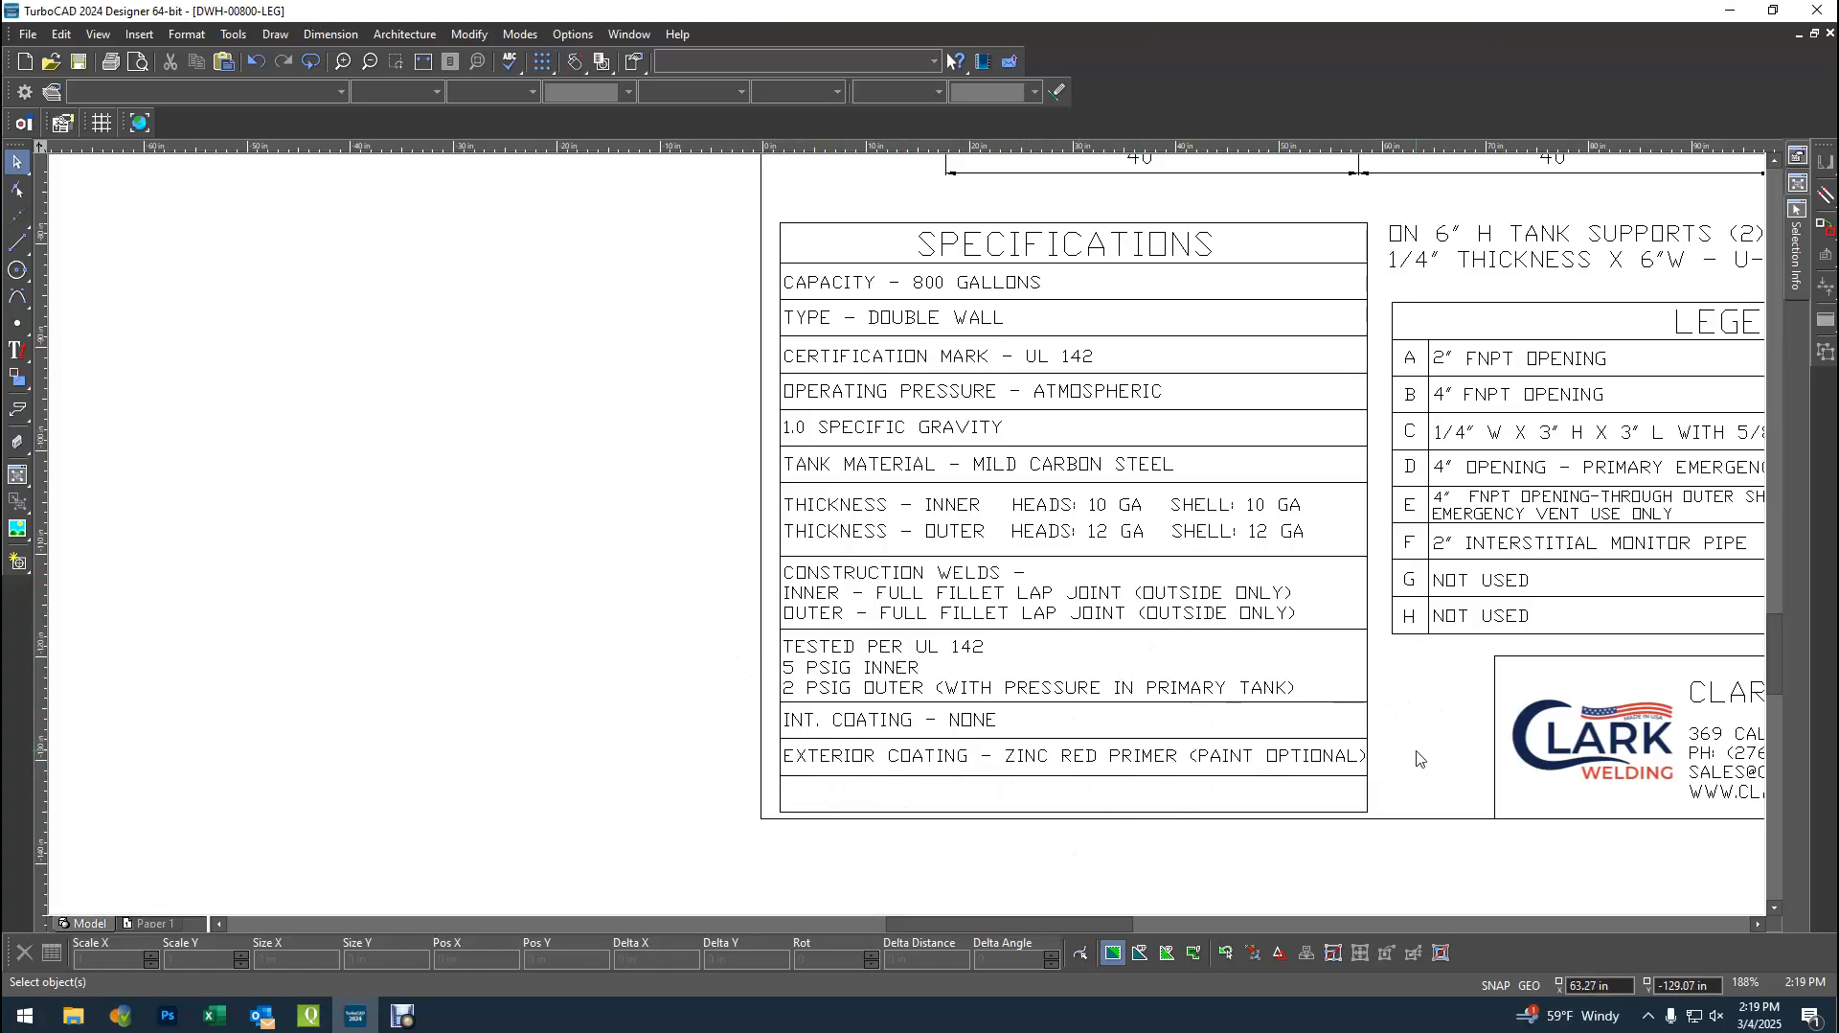
- Examine the Specifications and Legend tables, the title block and the tank views across the whole sheet
{"action": "scroll", "coordinate": [1434, 721], "scroll_direction": "down", "scroll_amount": 1}
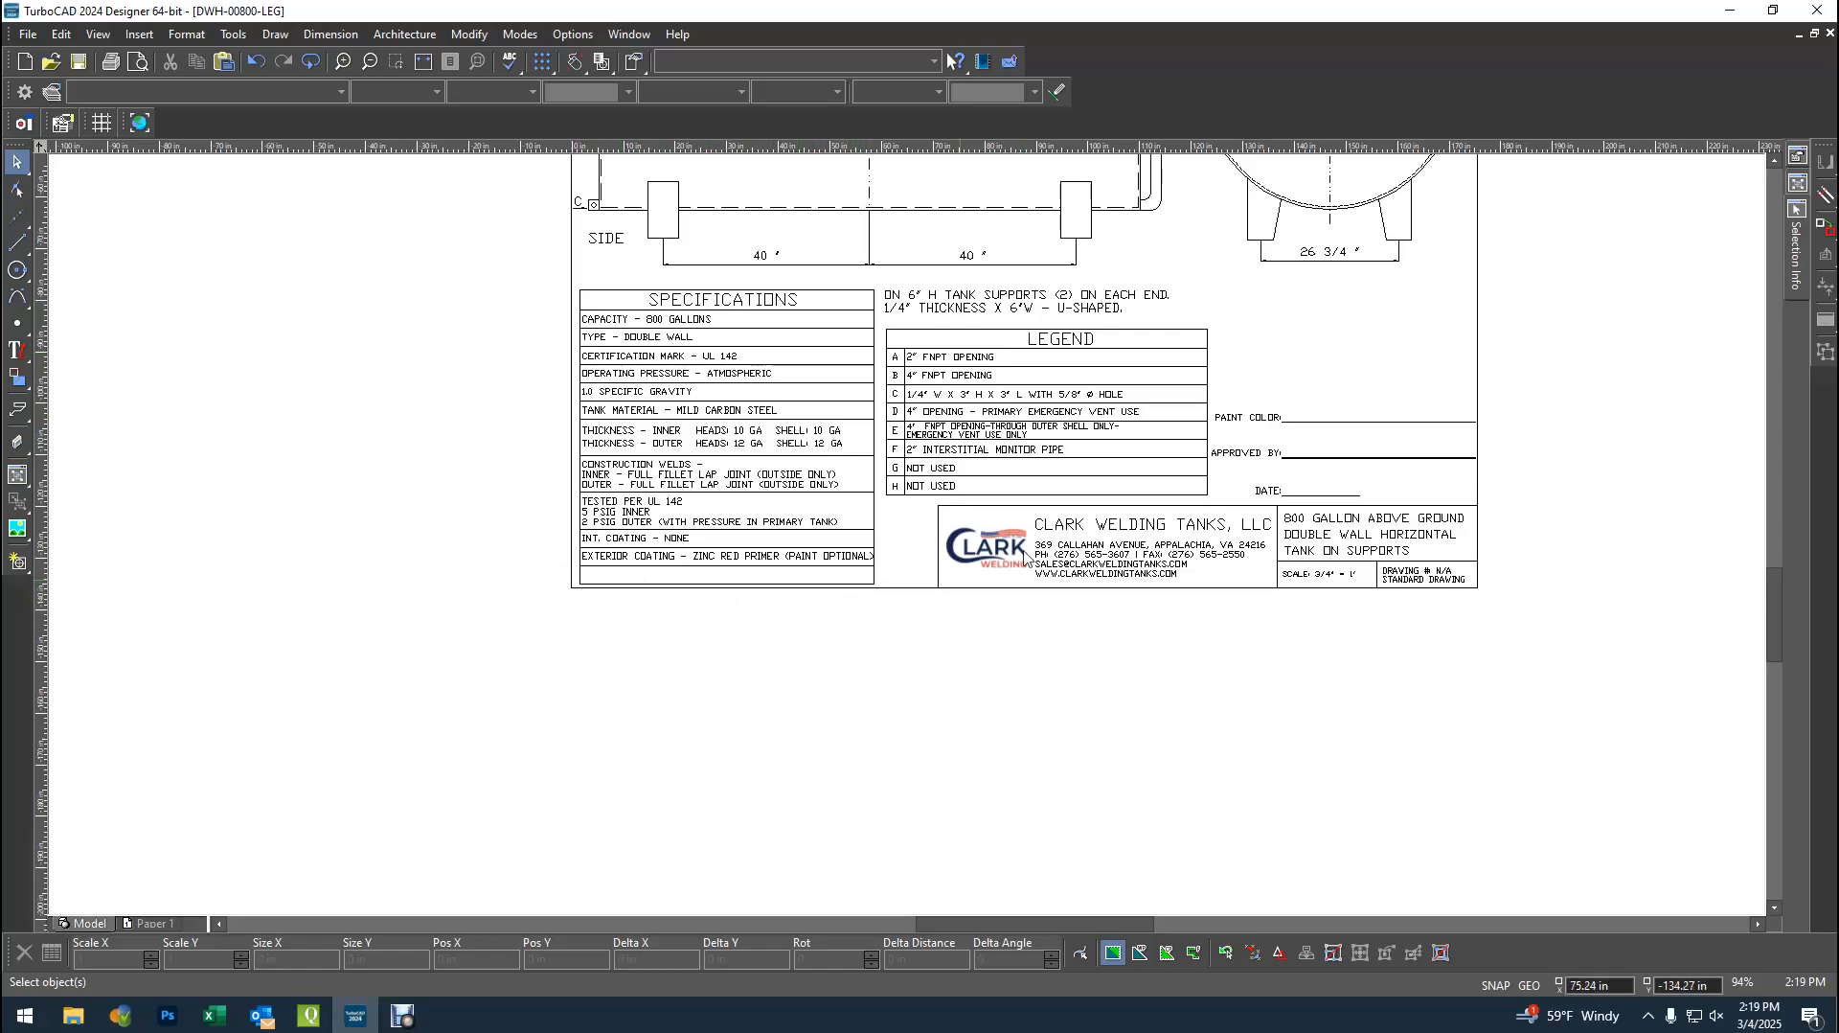
{"action": "scroll", "coordinate": [1031, 340], "scroll_direction": "up", "scroll_amount": 1}
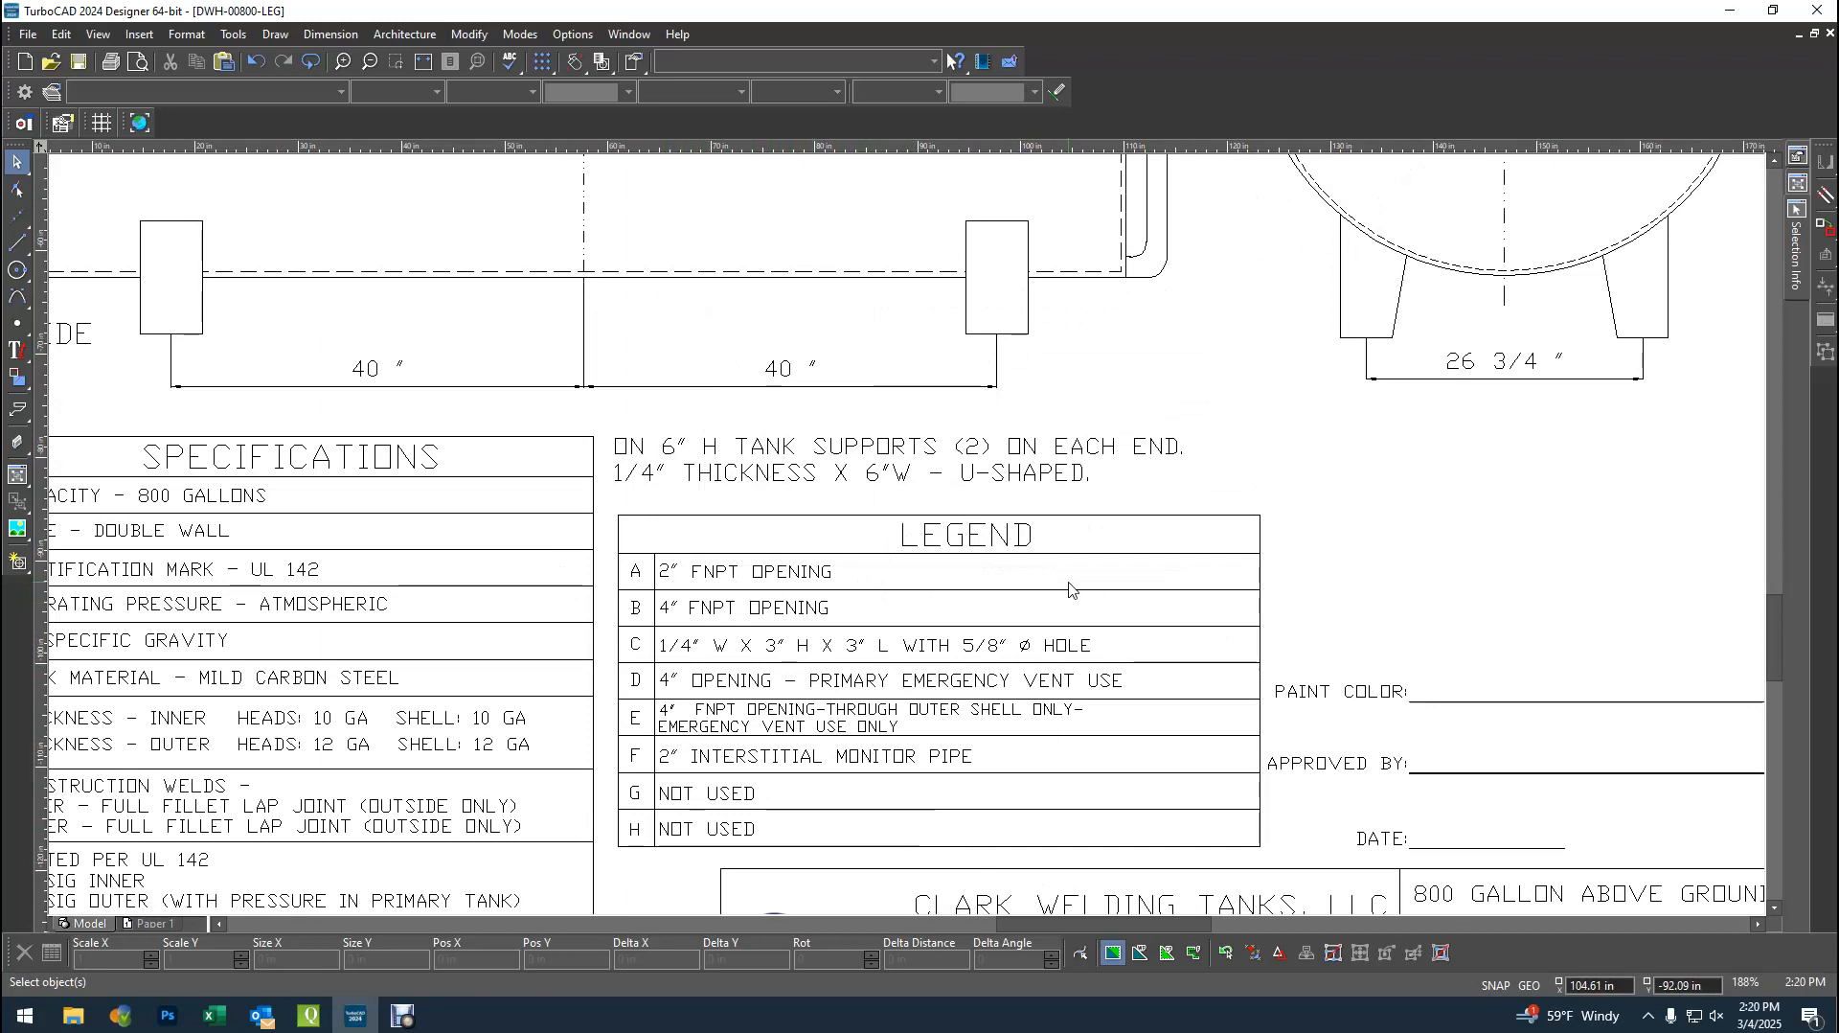
{"action": "scroll", "coordinate": [744, 488], "scroll_direction": "down", "scroll_amount": 2}
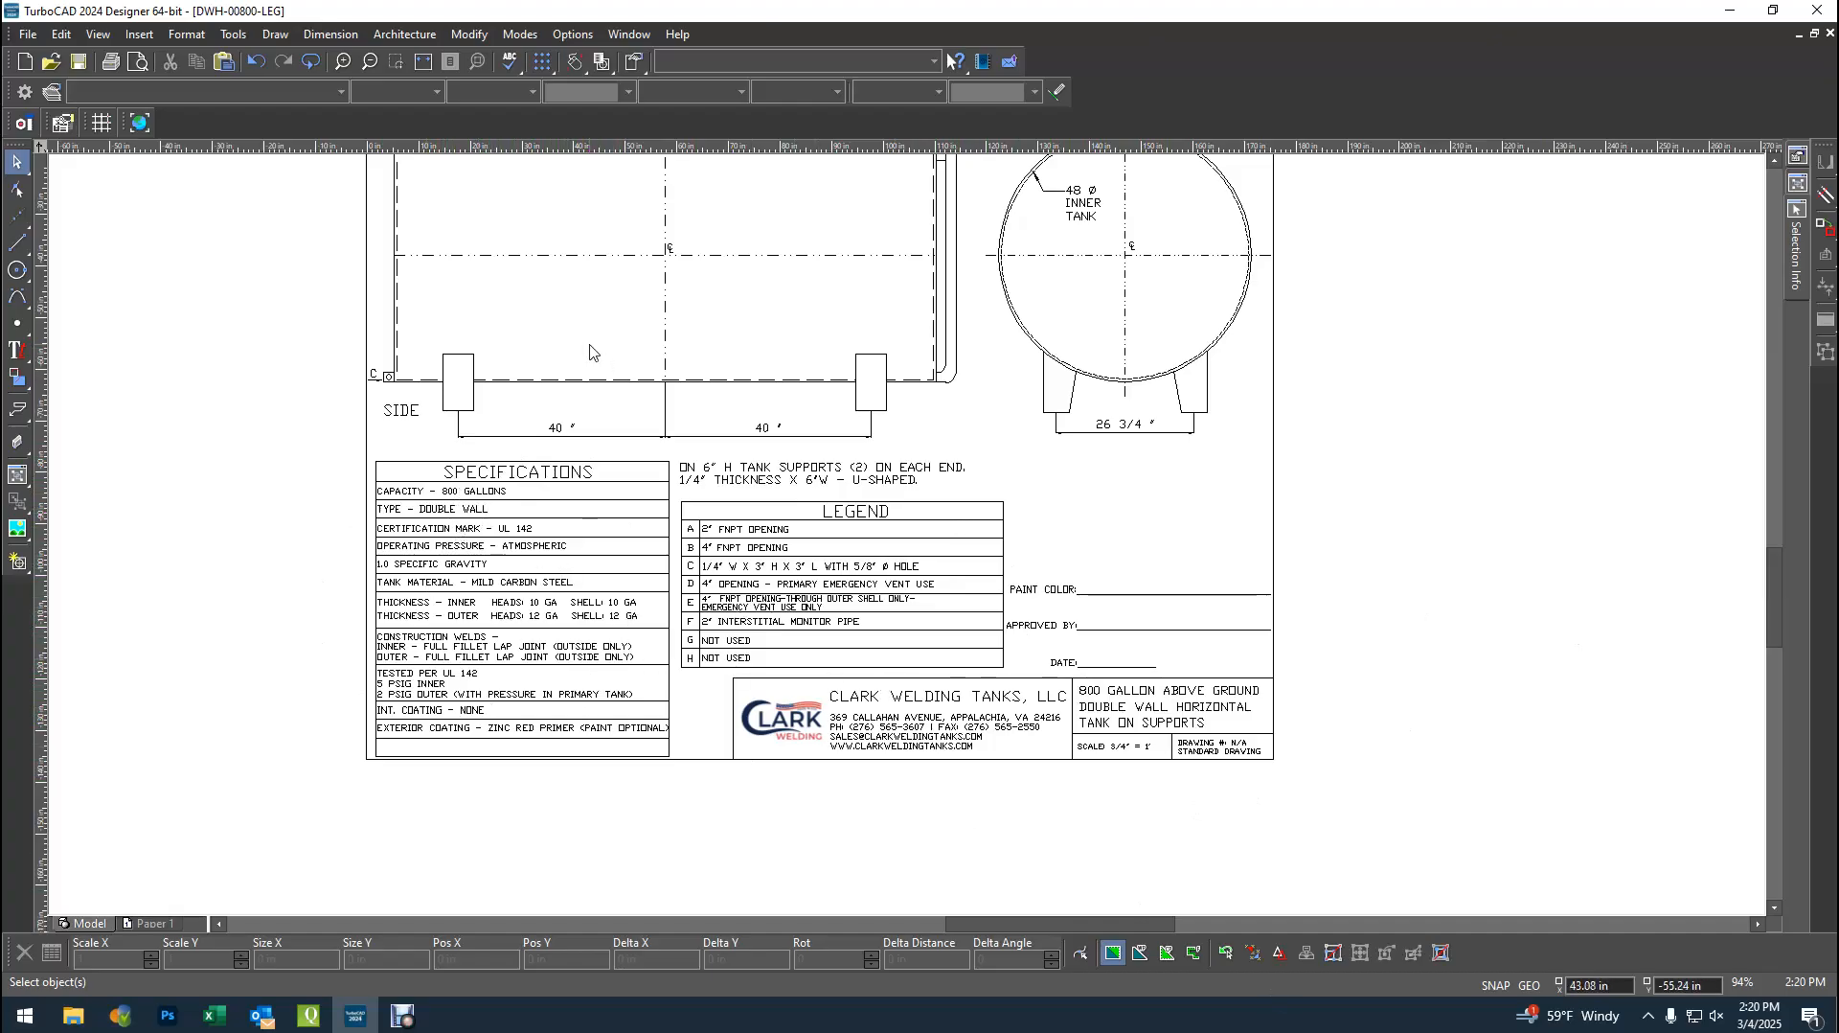
{"action": "scroll", "coordinate": [922, 475], "scroll_direction": "down", "scroll_amount": 2}
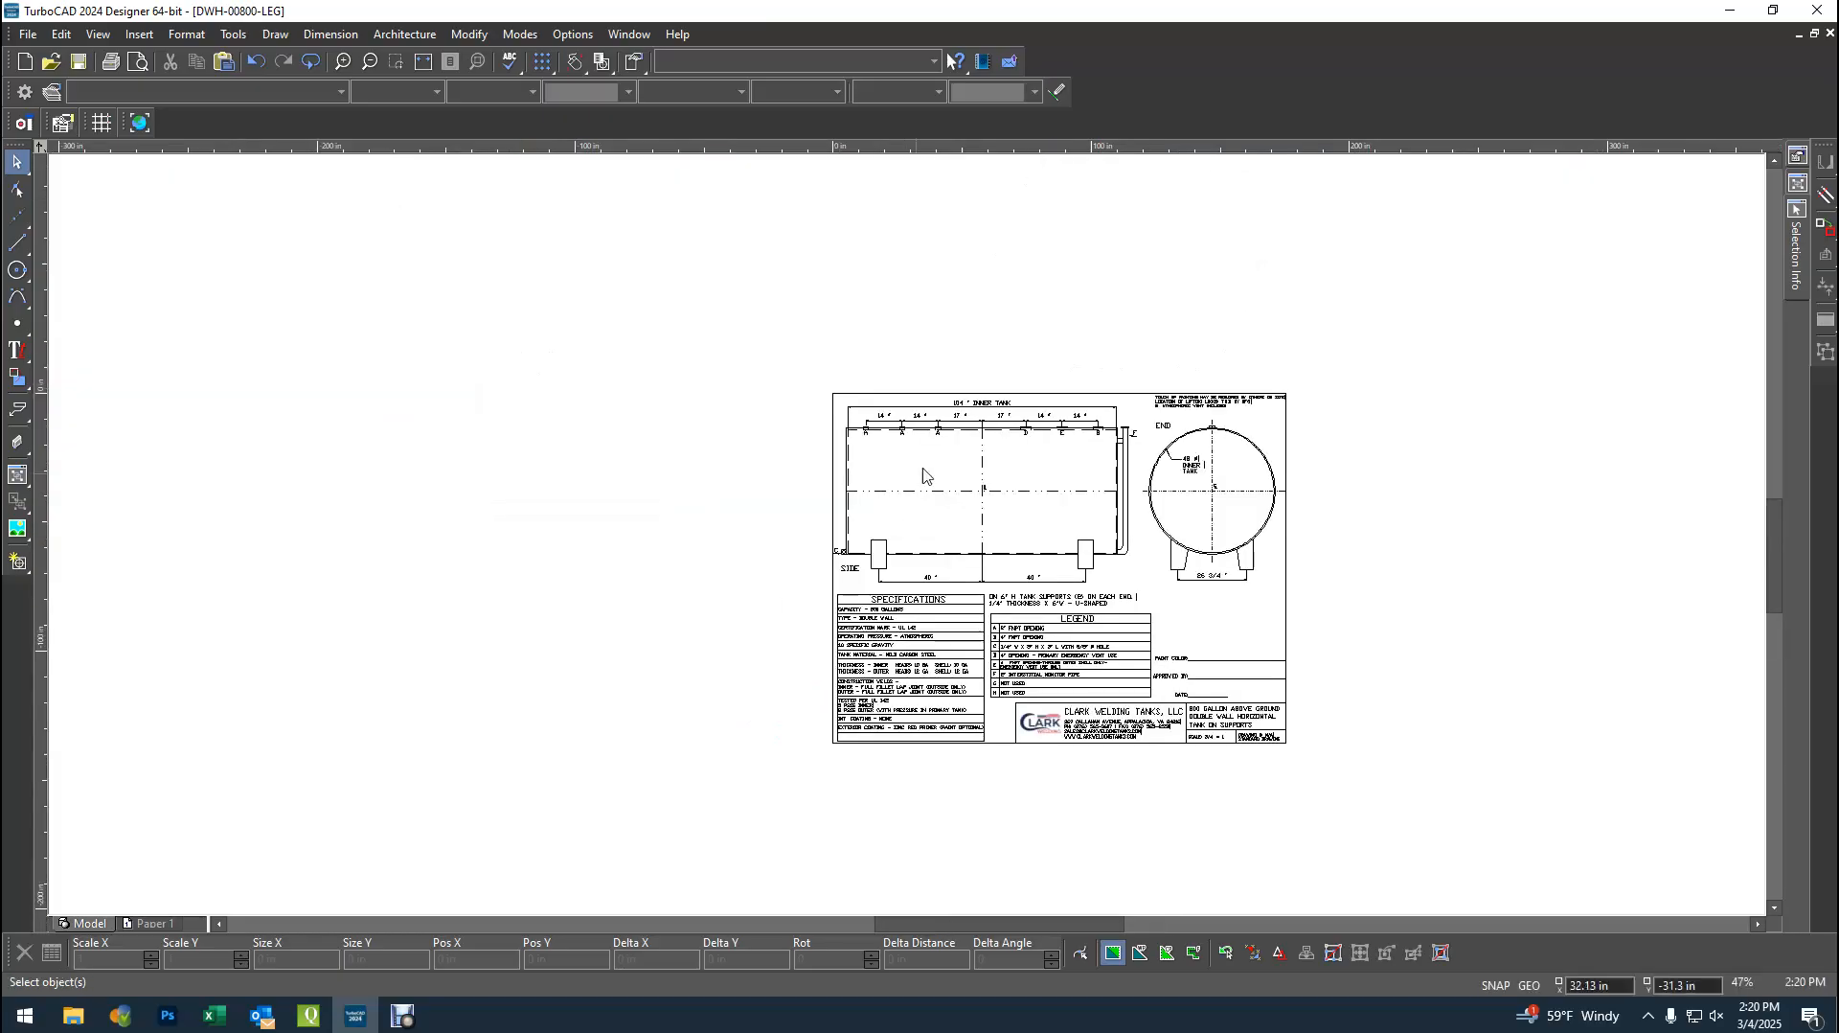
{"action": "scroll", "coordinate": [912, 536], "scroll_direction": "up", "scroll_amount": 2}
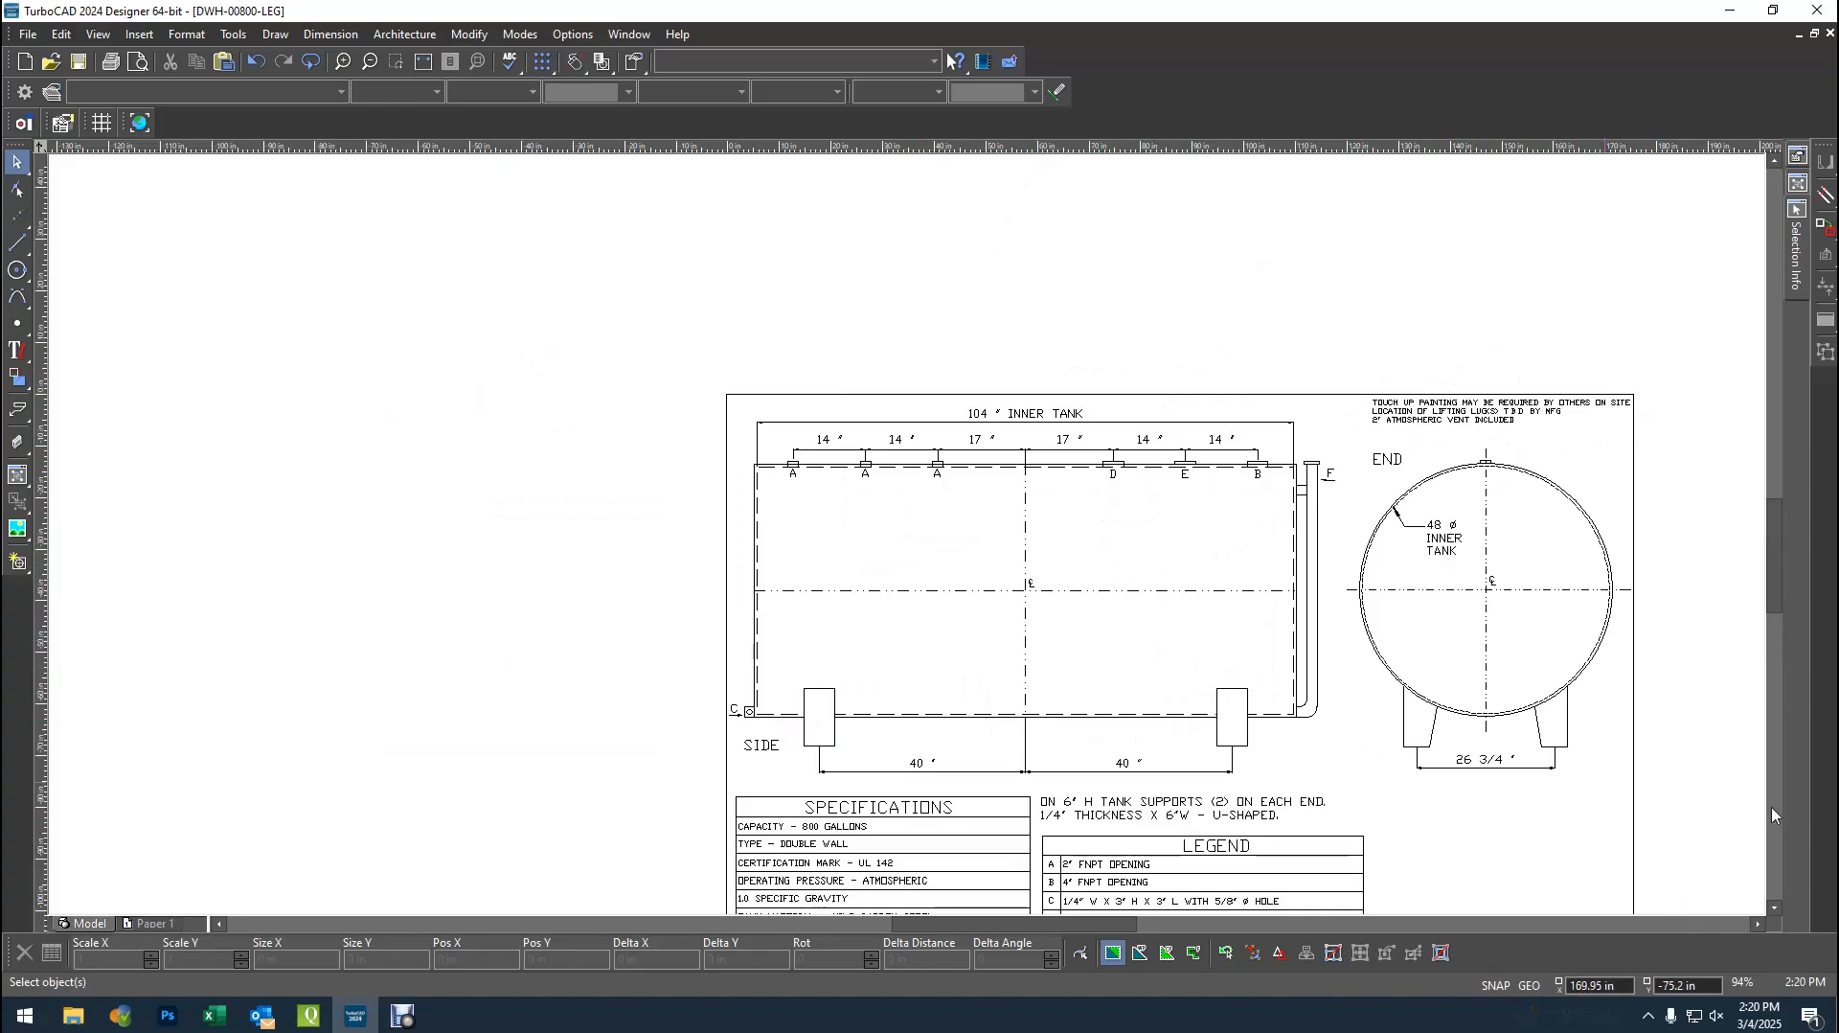
{"action": "scroll", "coordinate": [851, 553], "scroll_direction": "down", "scroll_amount": 2}
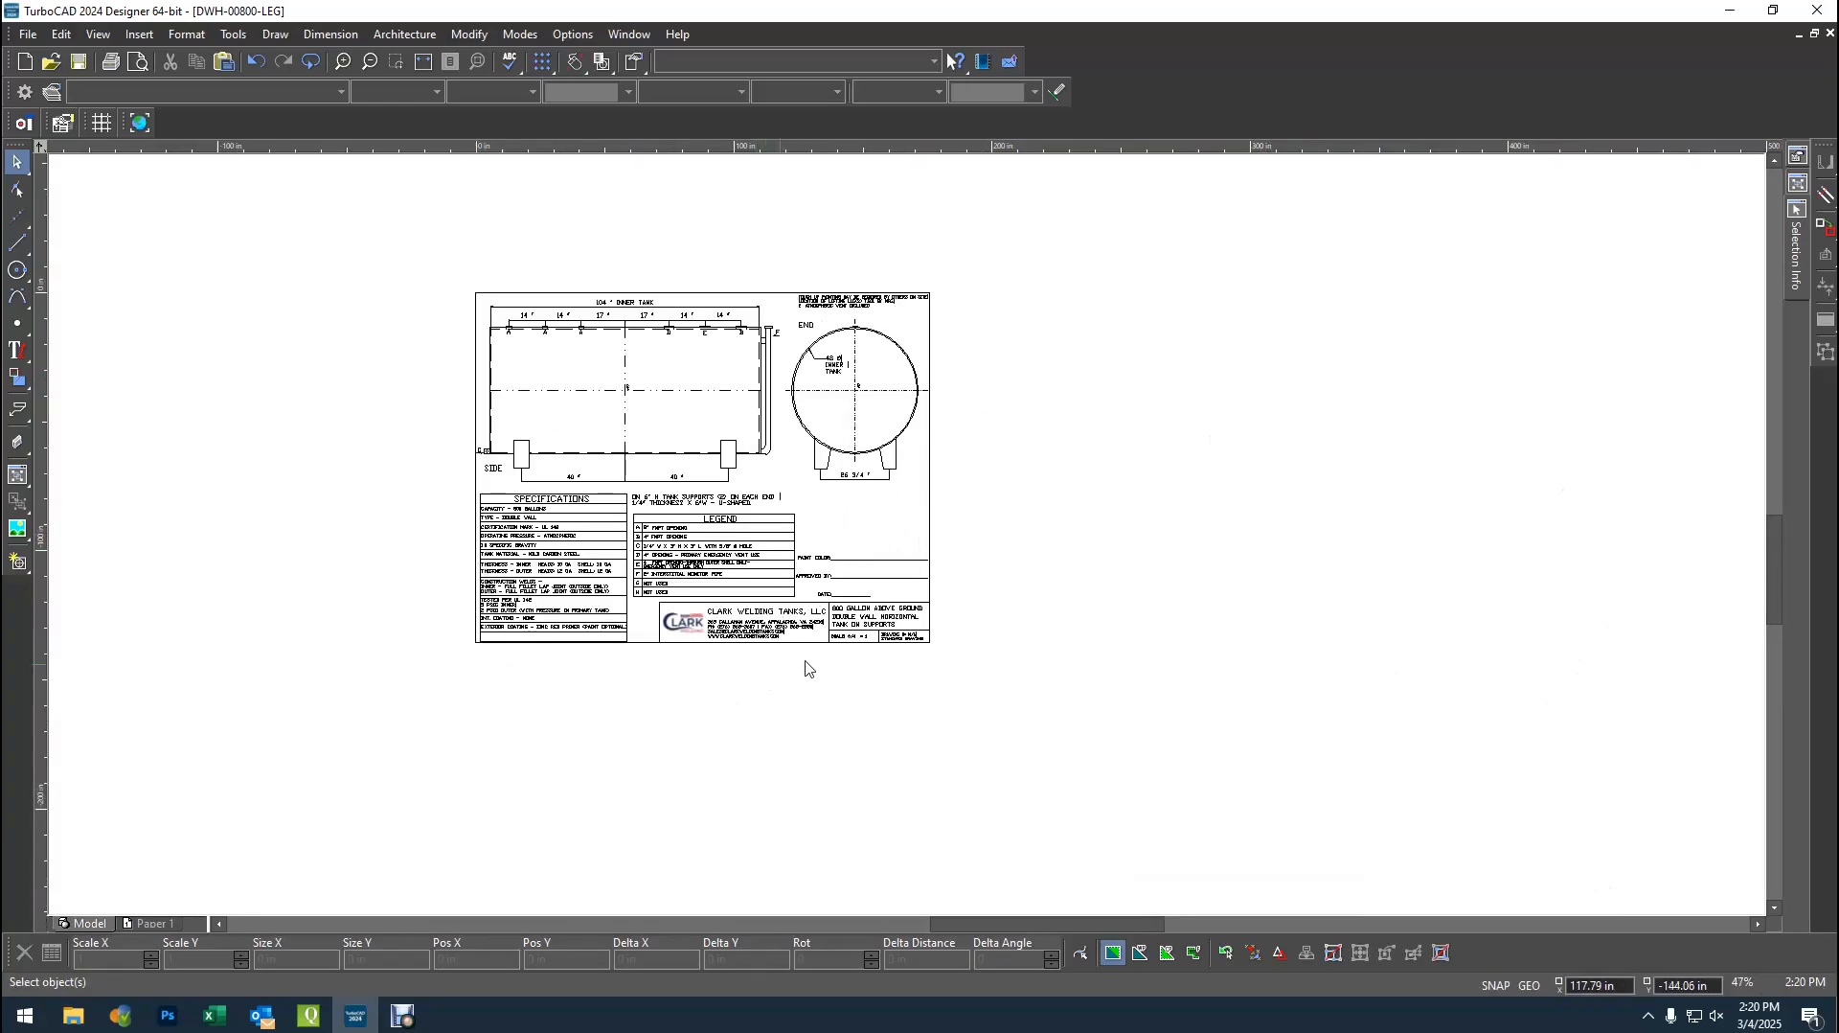
{"action": "scroll", "coordinate": [804, 668], "scroll_direction": "up", "scroll_amount": 4}
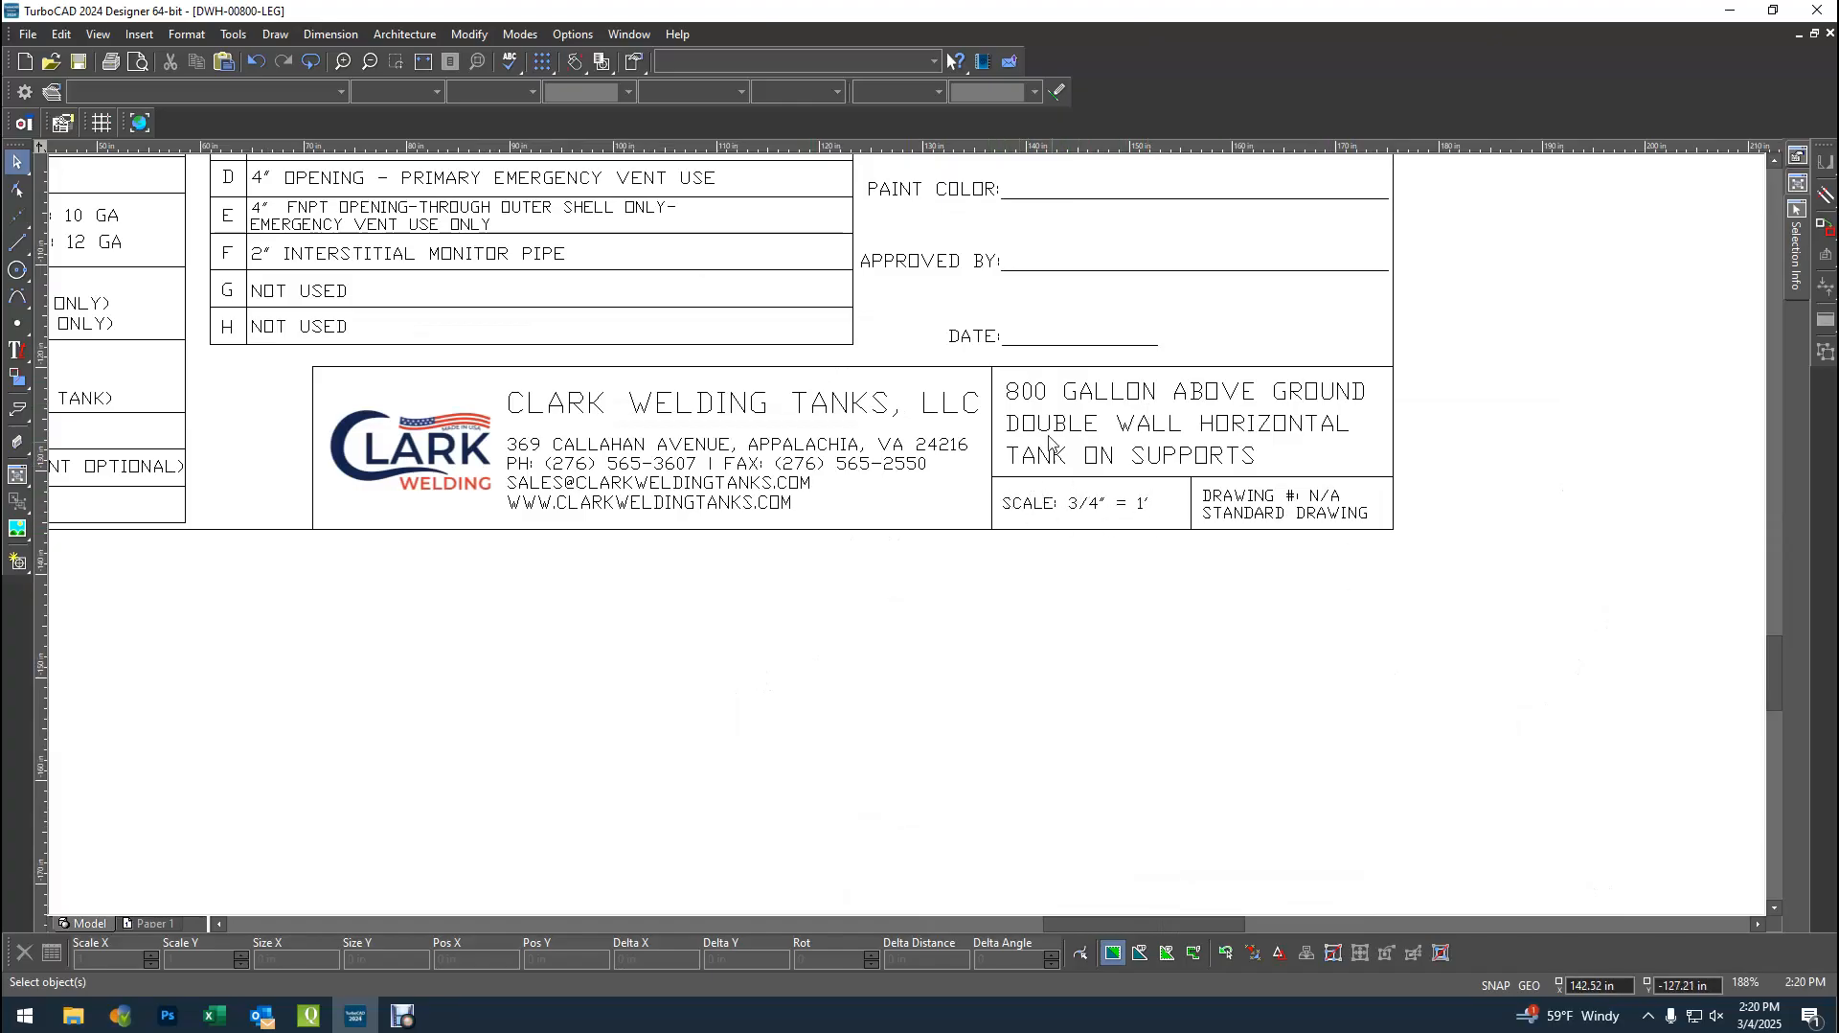
{"action": "scroll", "coordinate": [1049, 445], "scroll_direction": "down", "scroll_amount": 2}
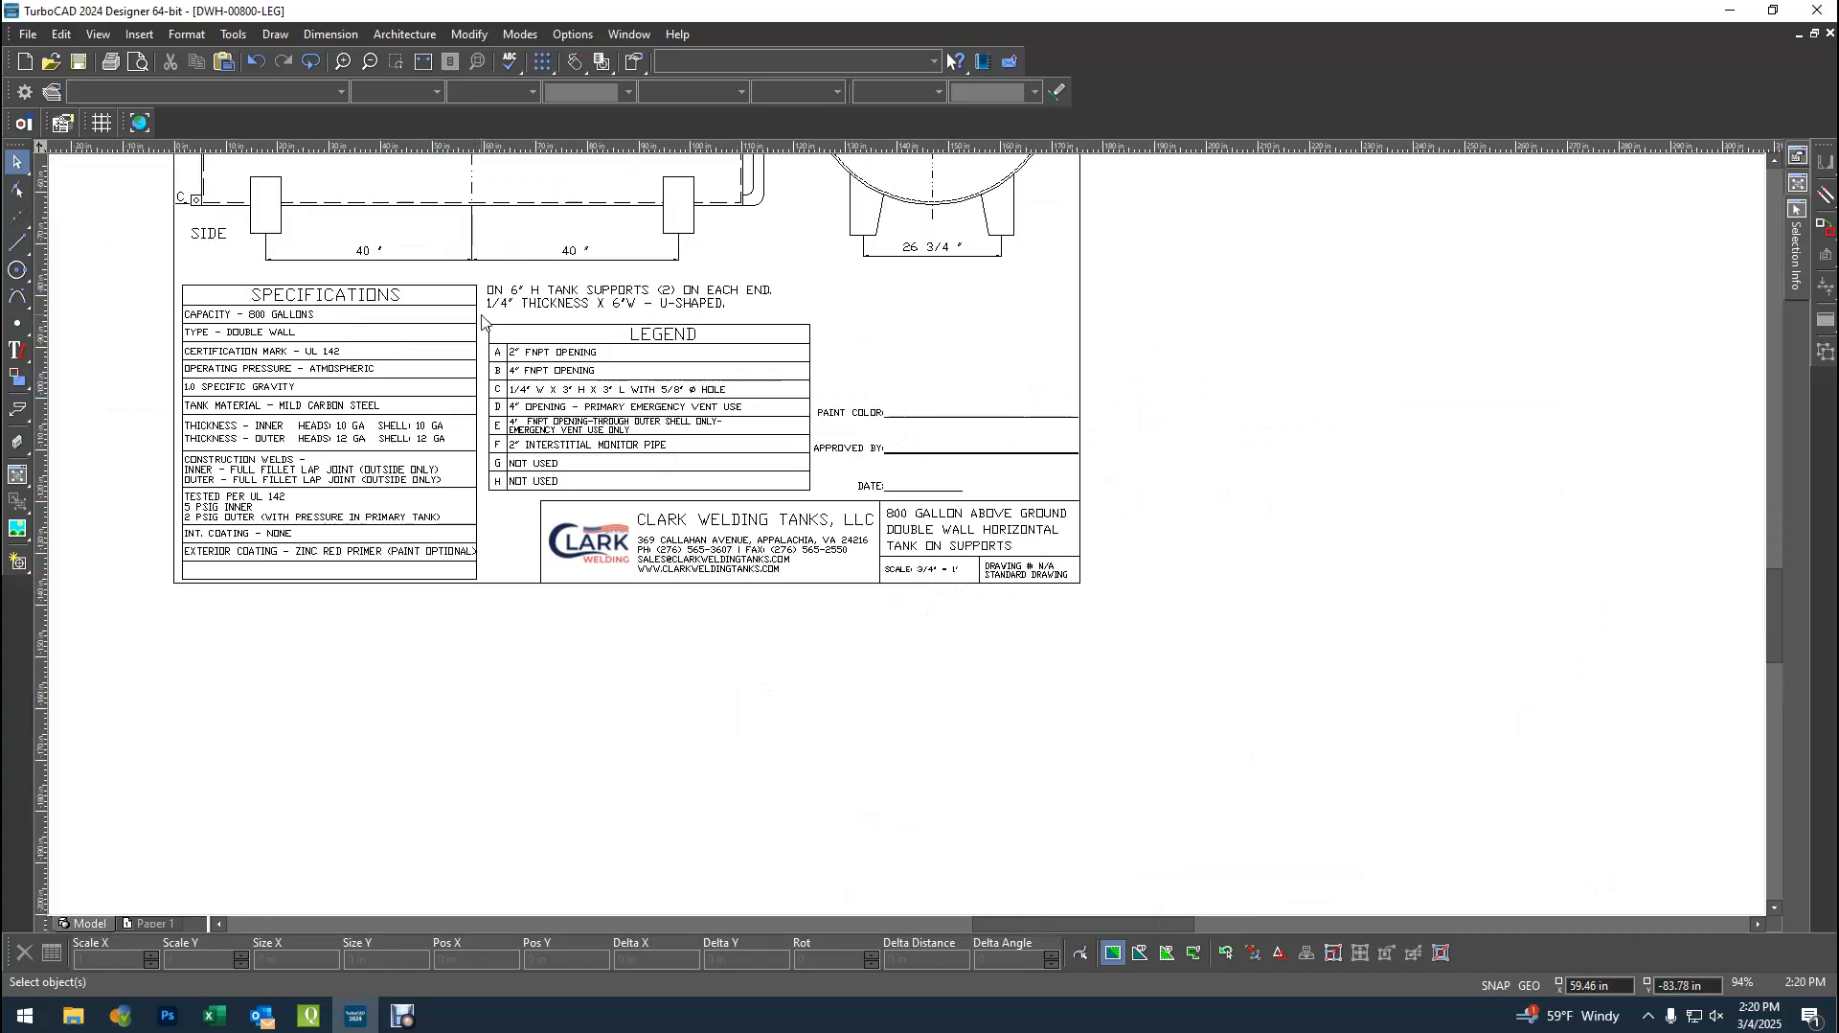
{"action": "scroll", "coordinate": [481, 314], "scroll_direction": "down", "scroll_amount": 1}
{"action": "scroll", "coordinate": [911, 418], "scroll_direction": "up", "scroll_amount": 1}
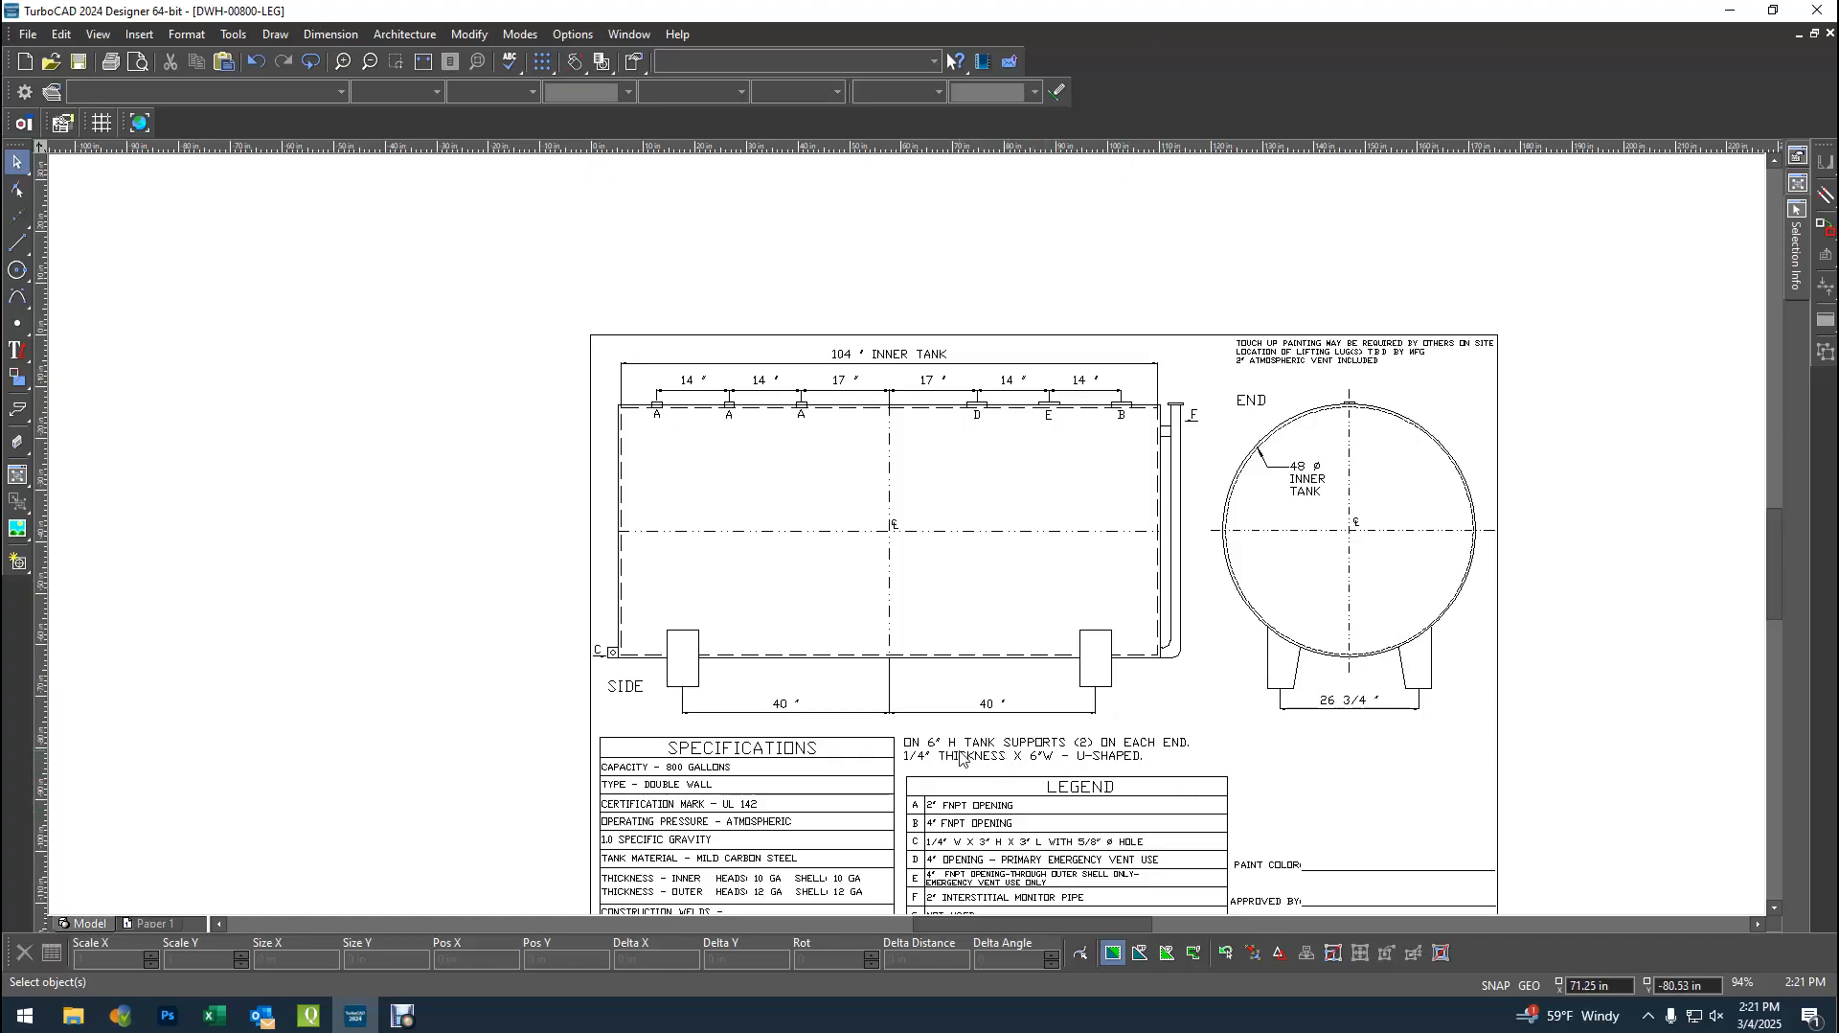
- Move the tank supports note slightly down so it sits just above the Legend table
{"action": "scroll", "coordinate": [961, 757], "scroll_direction": "up", "scroll_amount": 2}
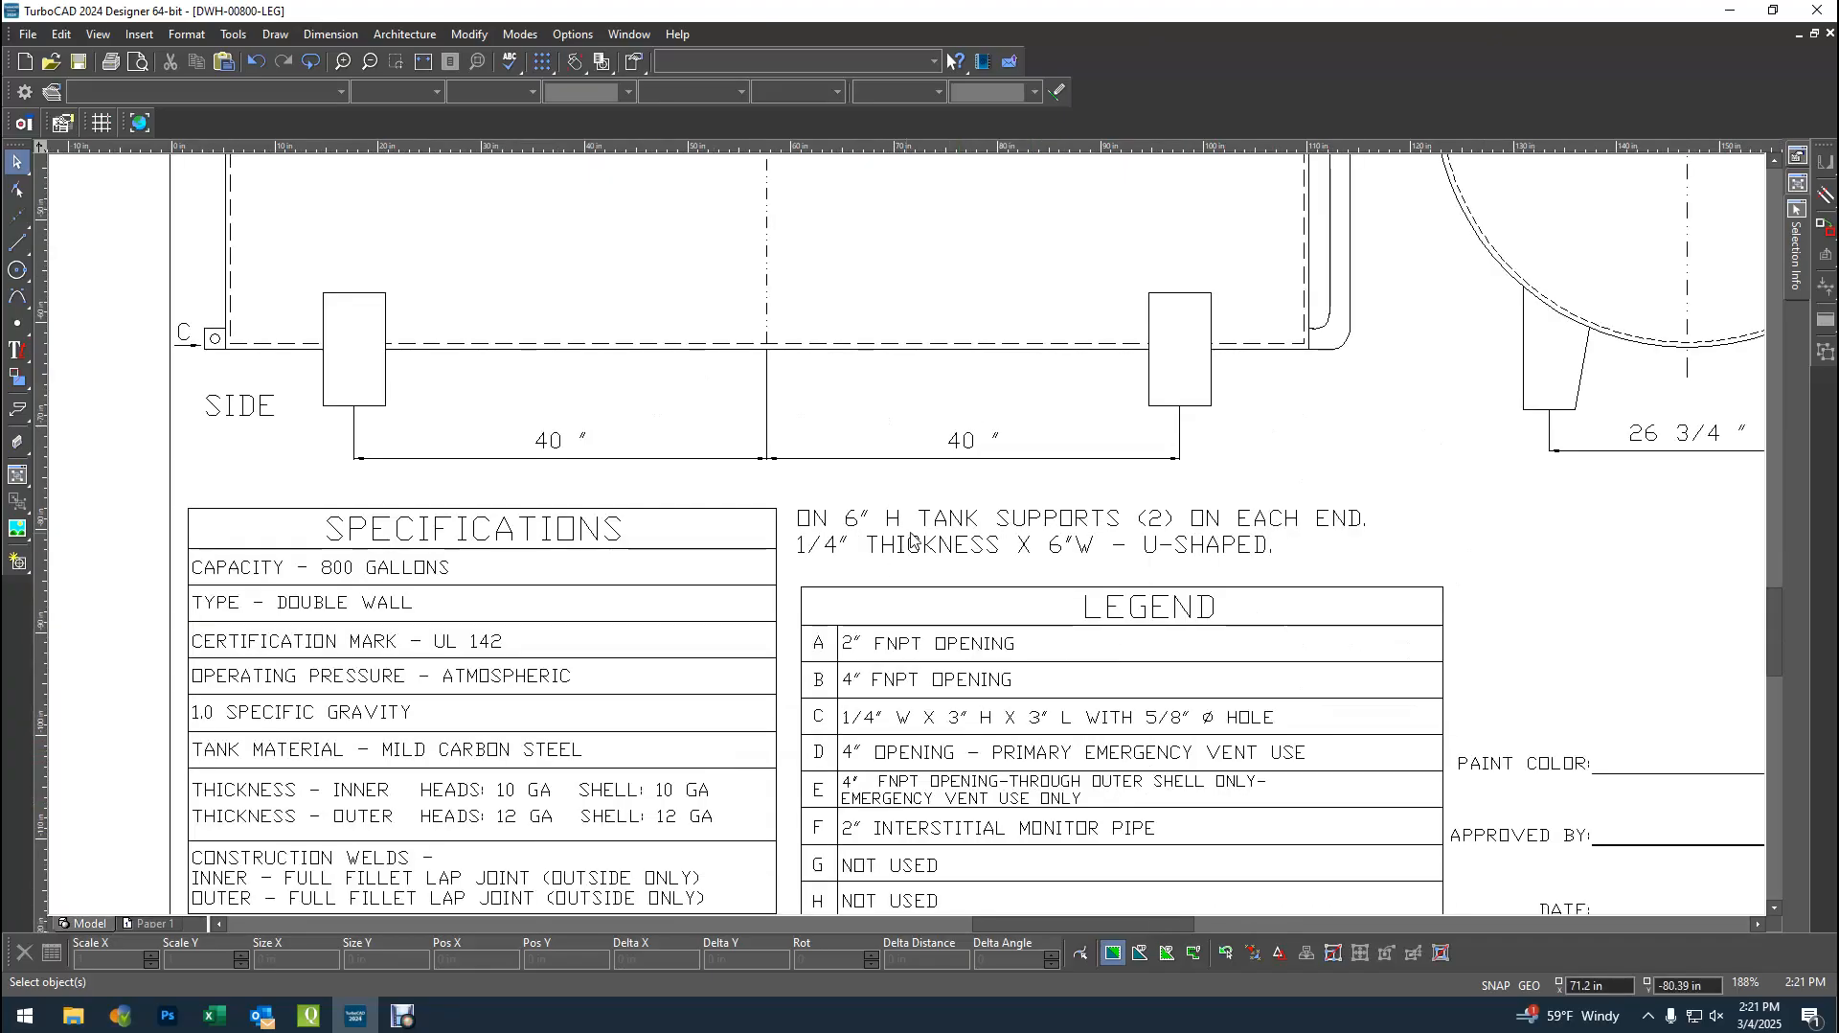
{"action": "left_click", "coordinate": [975, 548]}
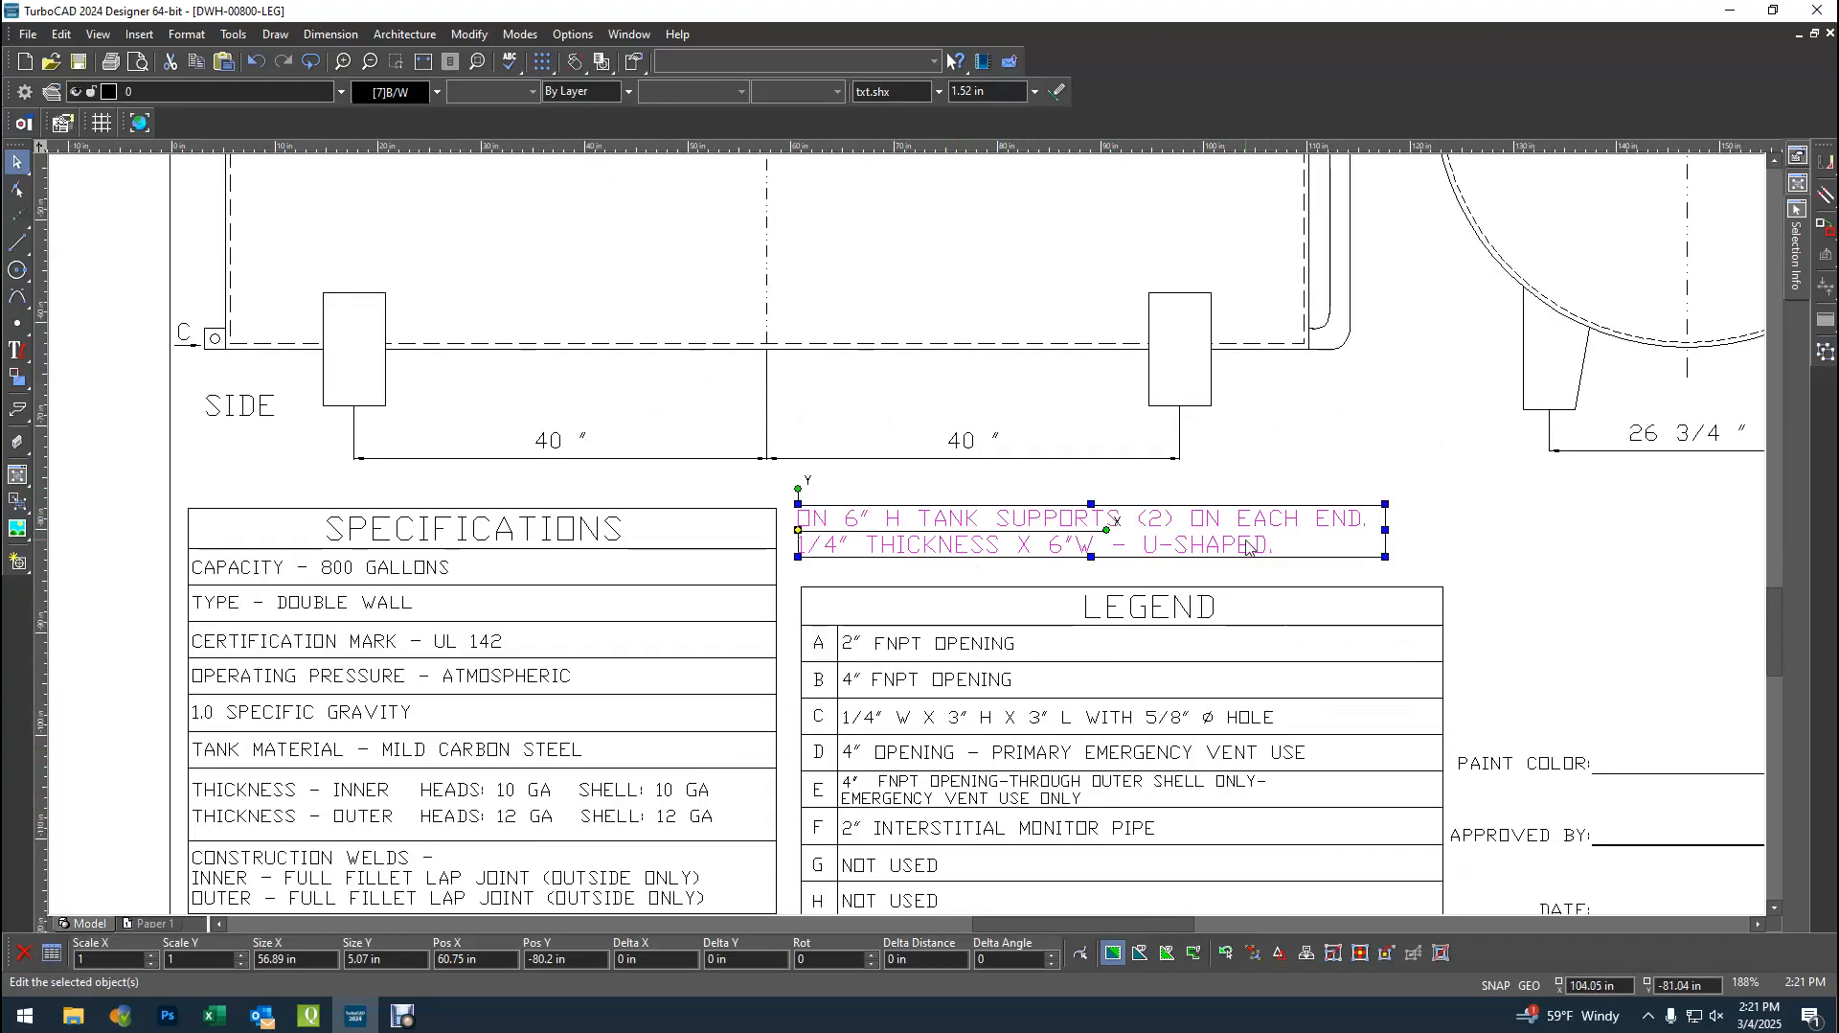
{"action": "left_click_drag", "start_coordinate": [1246, 546], "coordinate": [1249, 560]}
{"action": "left_click", "coordinate": [1457, 464]}
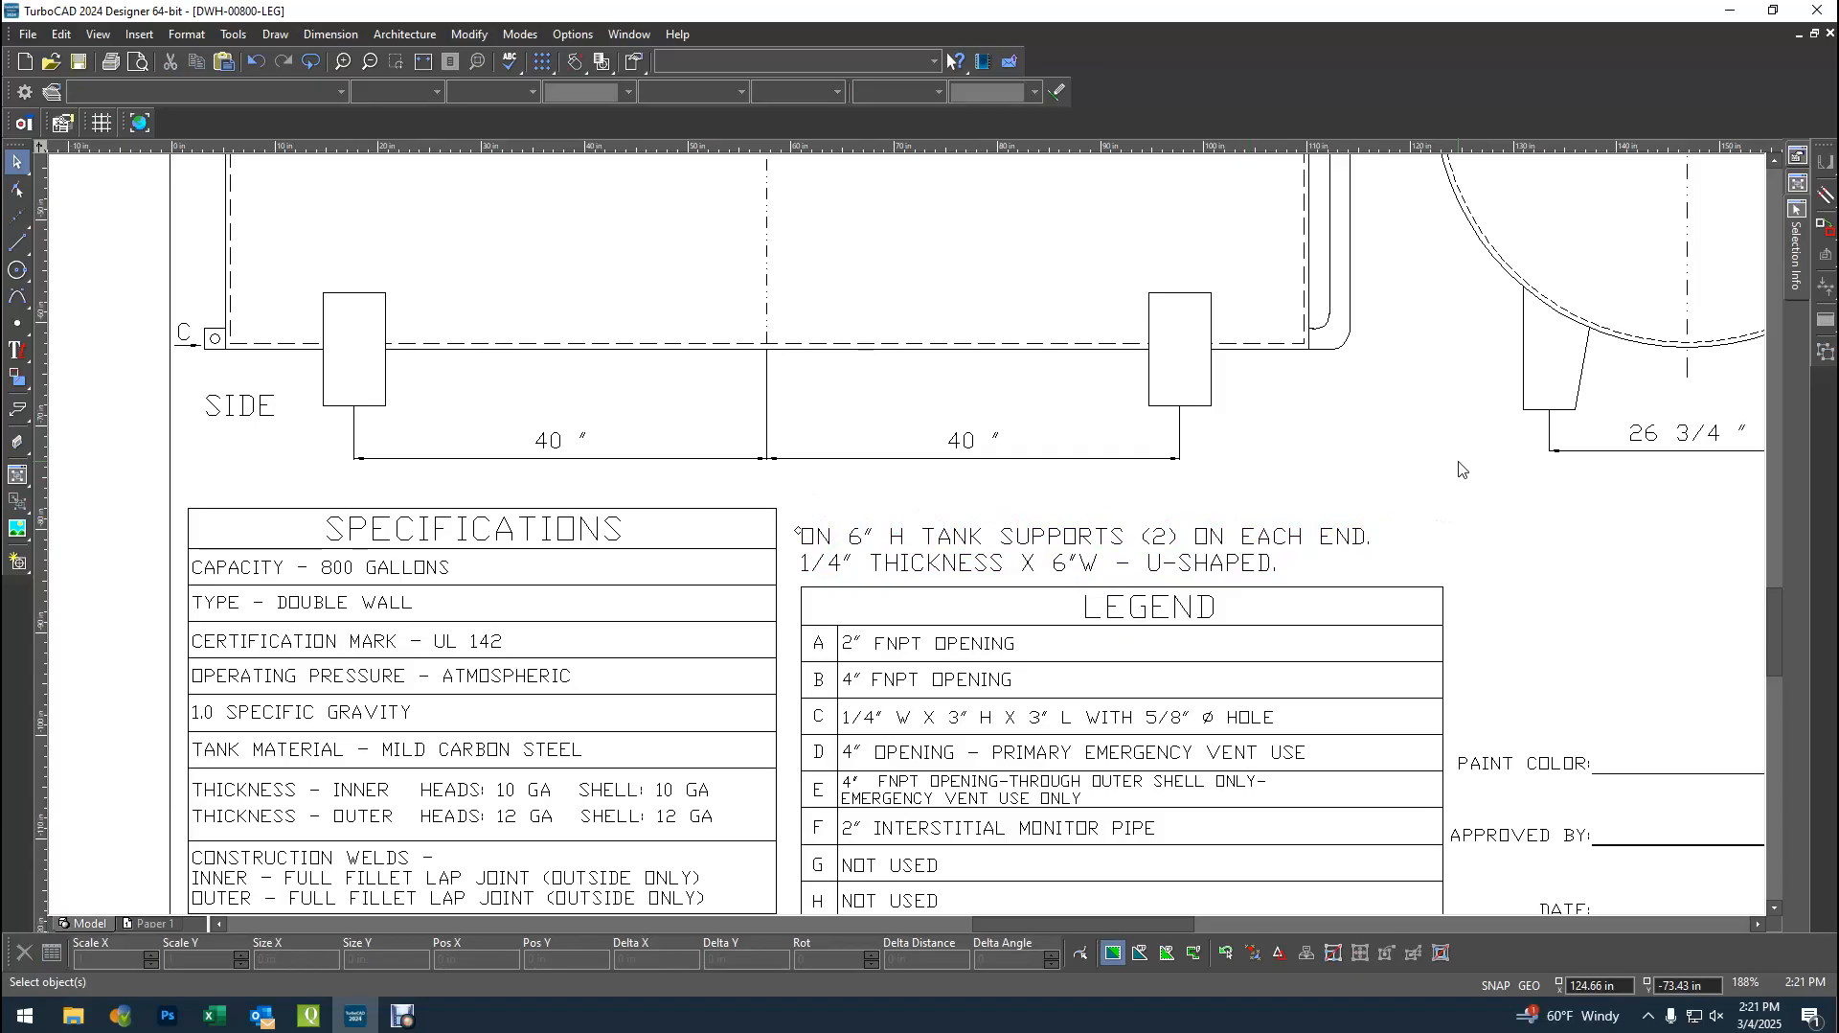
- Move the touch-up painting note straight down from above the end view to the space between that view and the Paint Color line
{"action": "scroll", "coordinate": [1458, 464], "scroll_direction": "down", "scroll_amount": 2}
{"action": "scroll", "coordinate": [937, 473], "scroll_direction": "up", "scroll_amount": 1}
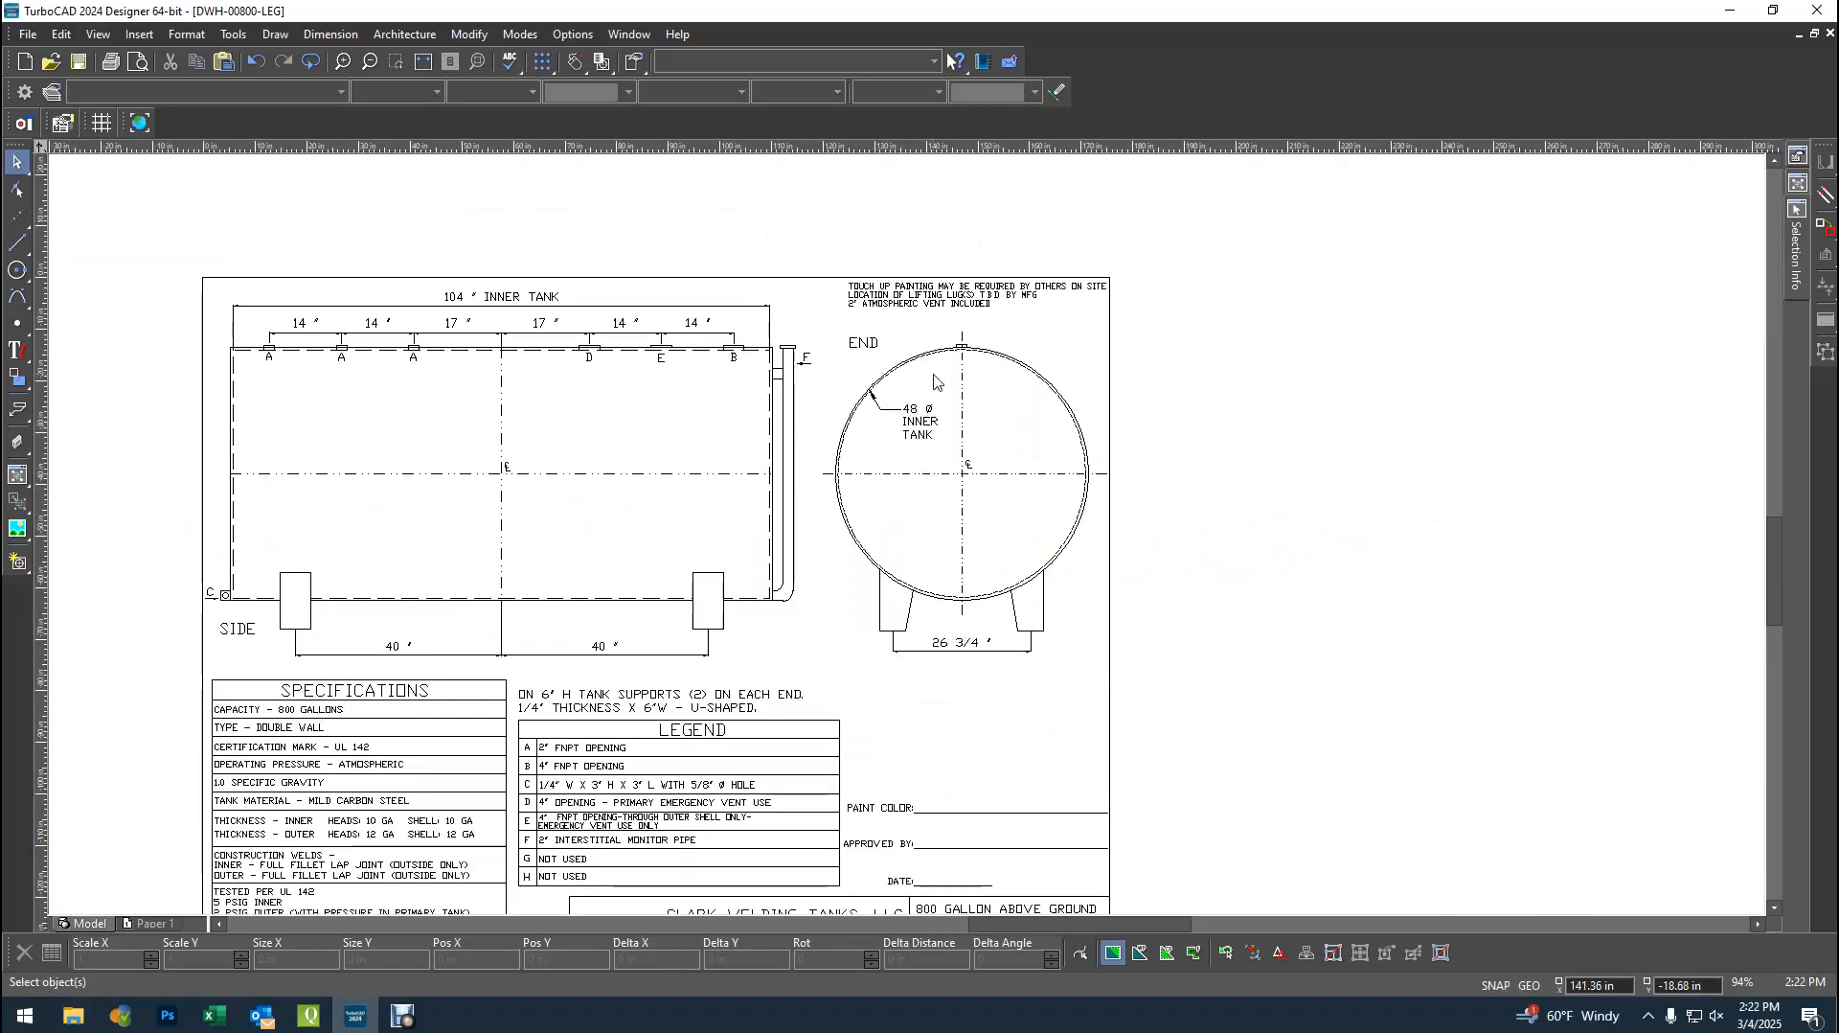
{"action": "left_click", "coordinate": [934, 289]}
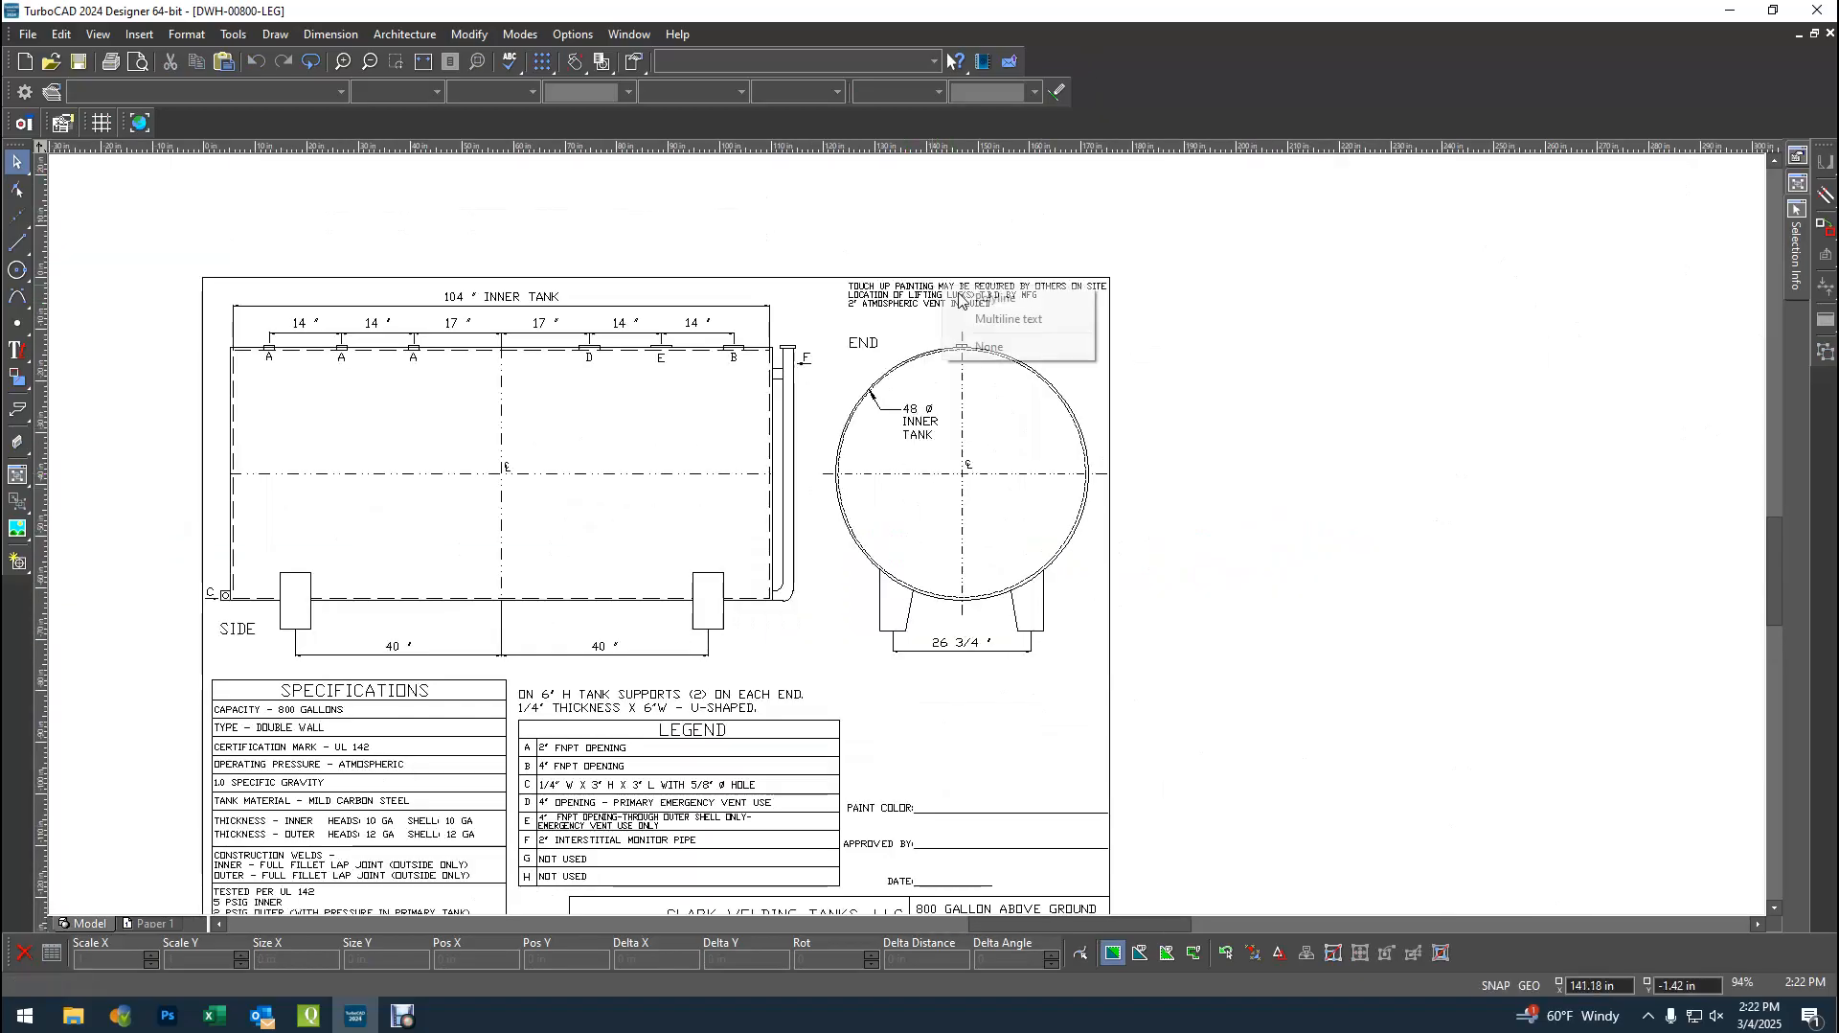
{"action": "left_click", "coordinate": [1047, 323]}
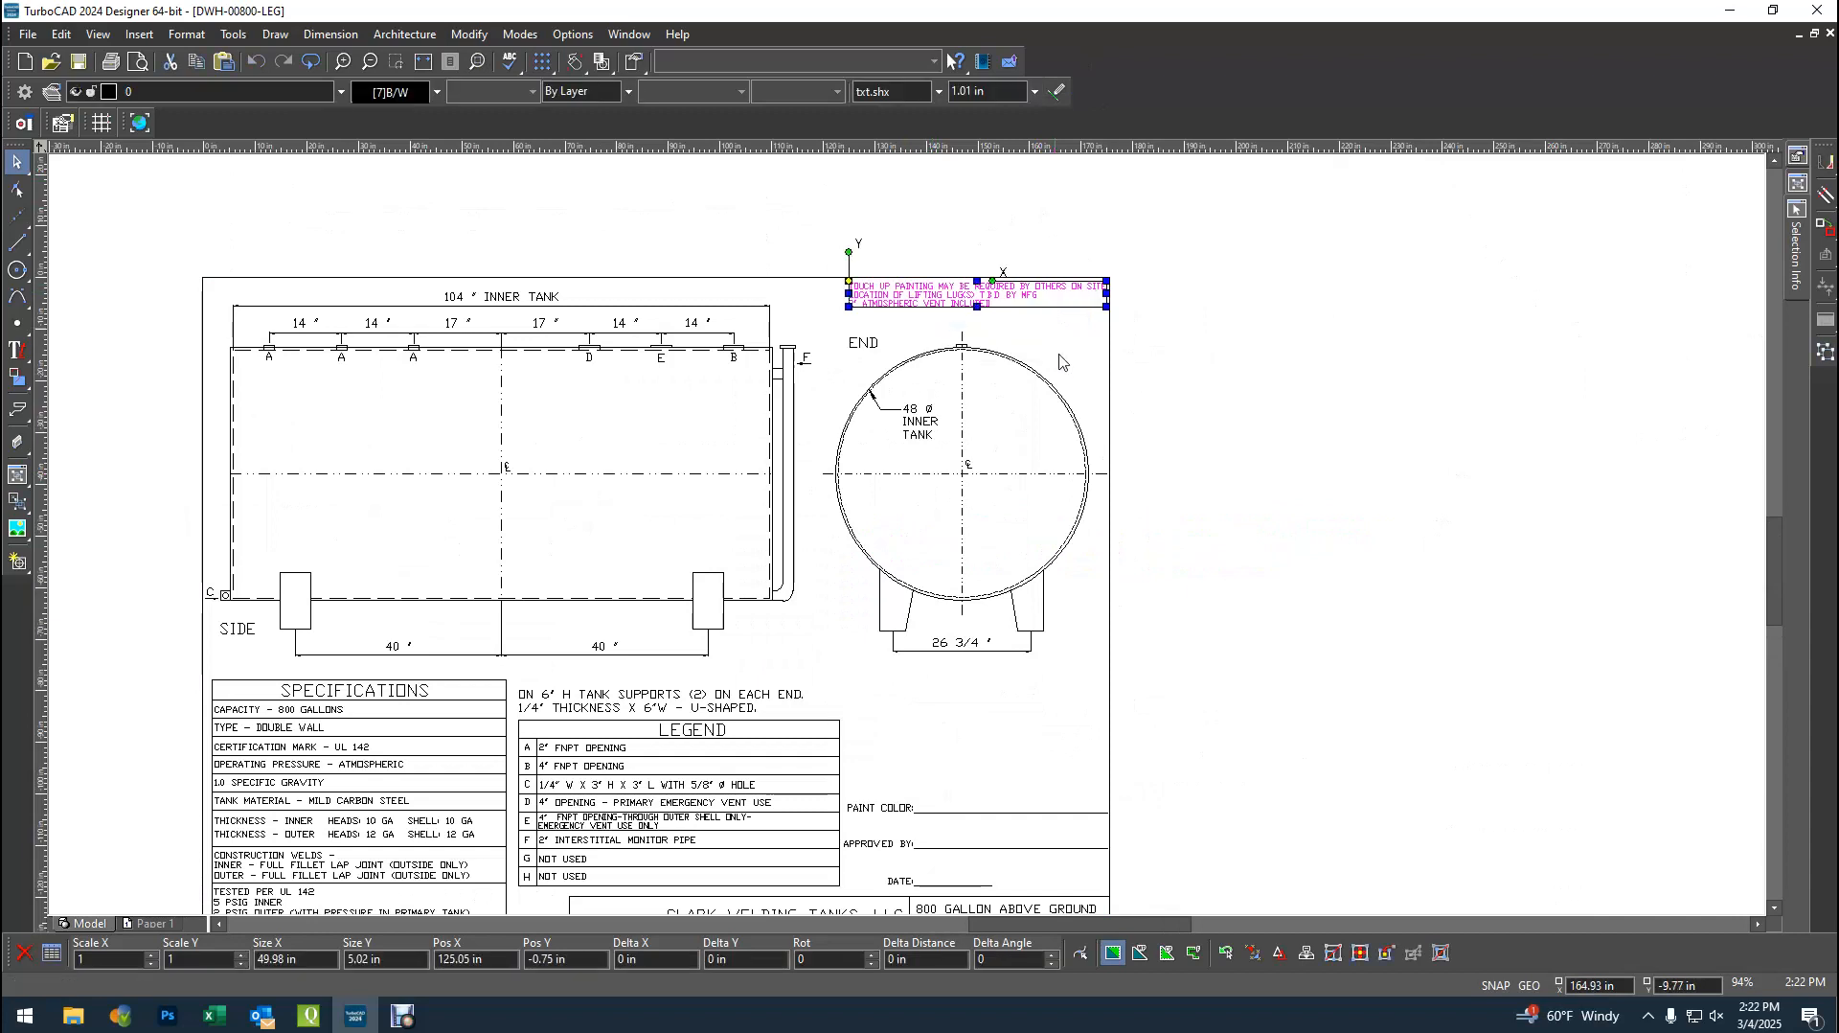
{"action": "left_click_drag", "start_coordinate": [1051, 324], "coordinate": [1051, 702]}
{"action": "left_click", "coordinate": [1173, 709]}
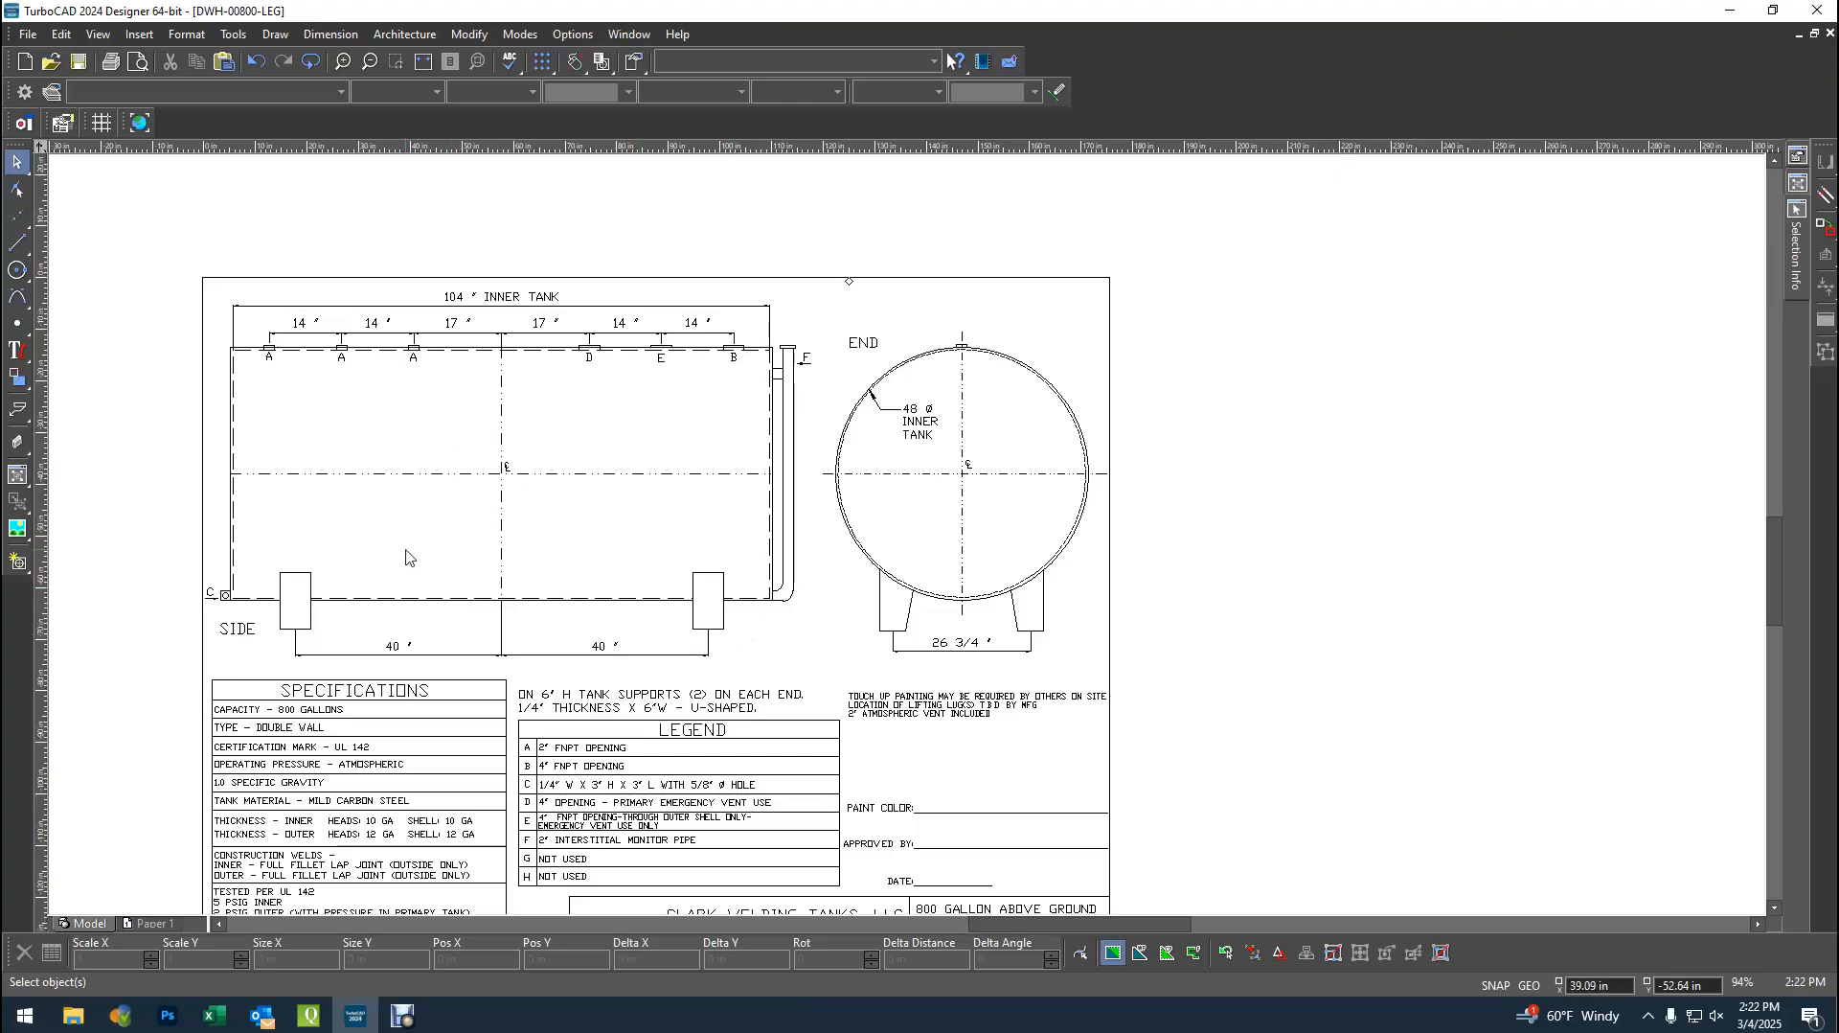
- Move the SIDE label outside the sheet's left border, to about X -21.25 in, Y -40.4 in
{"action": "scroll", "coordinate": [369, 424], "scroll_direction": "up", "scroll_amount": 1}
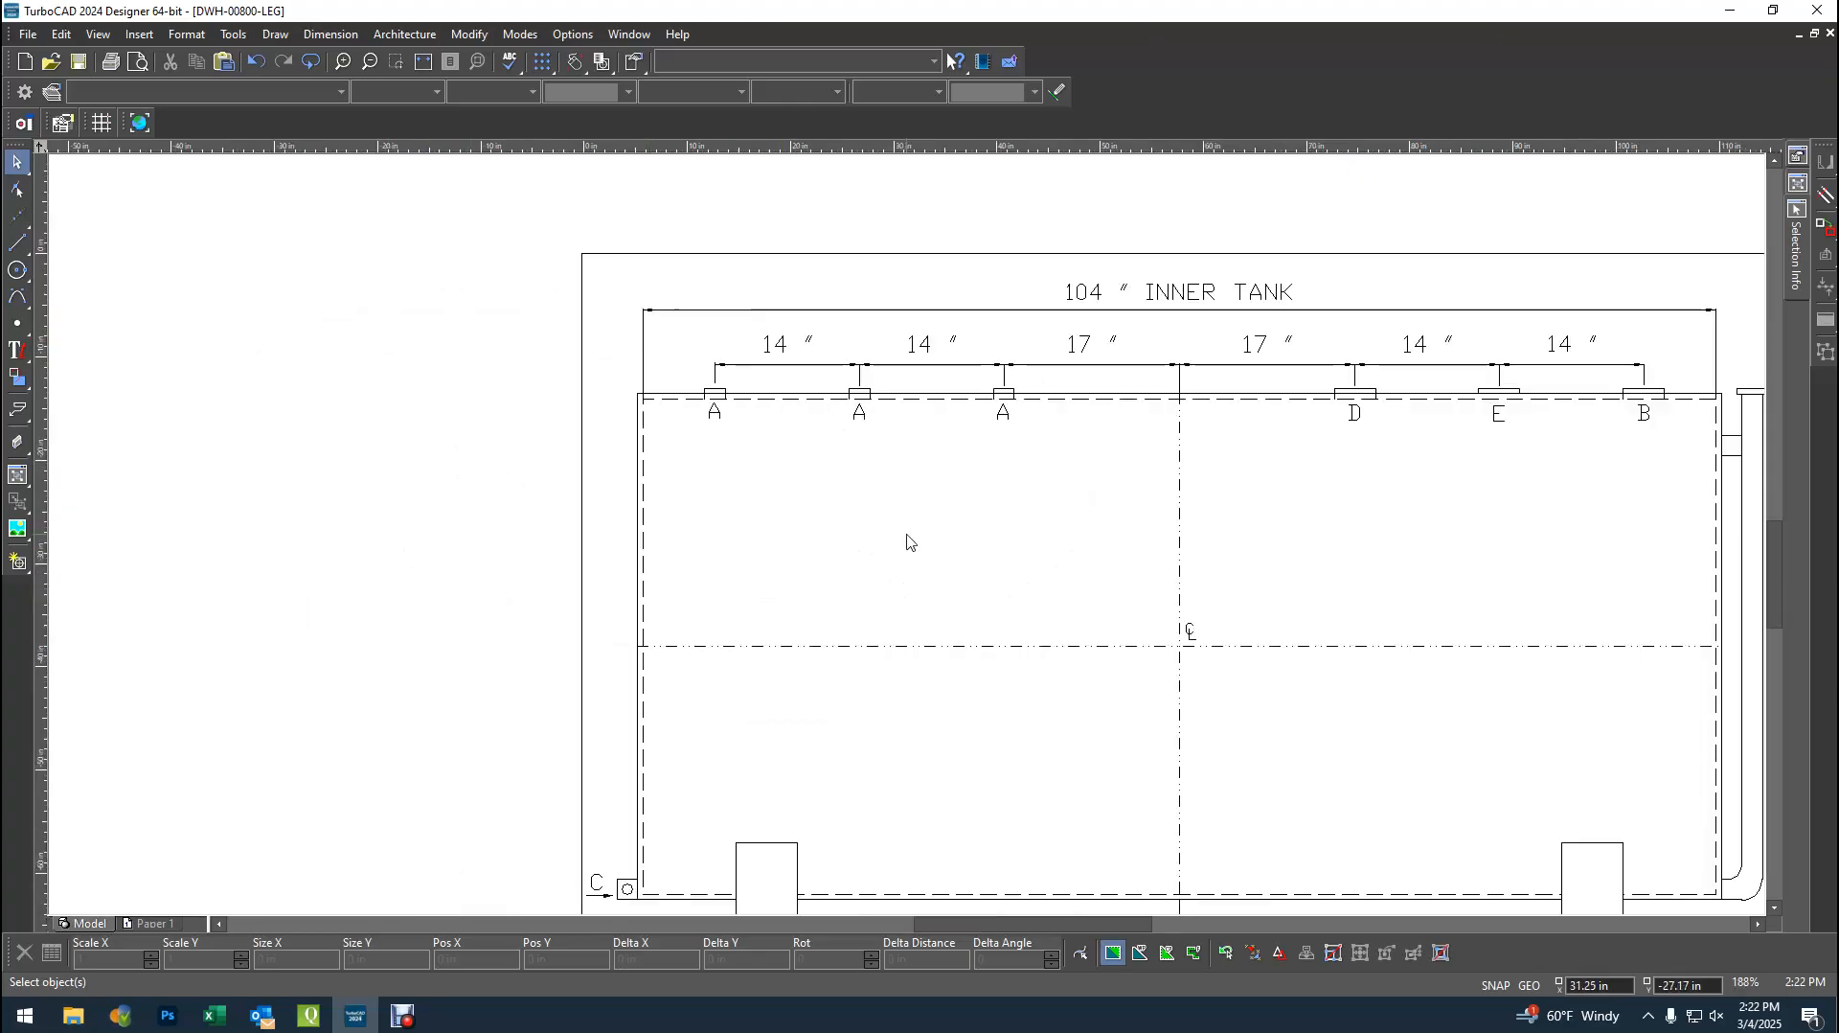
{"action": "scroll", "coordinate": [833, 686], "scroll_direction": "down", "scroll_amount": 1}
{"action": "left_click", "coordinate": [814, 675]}
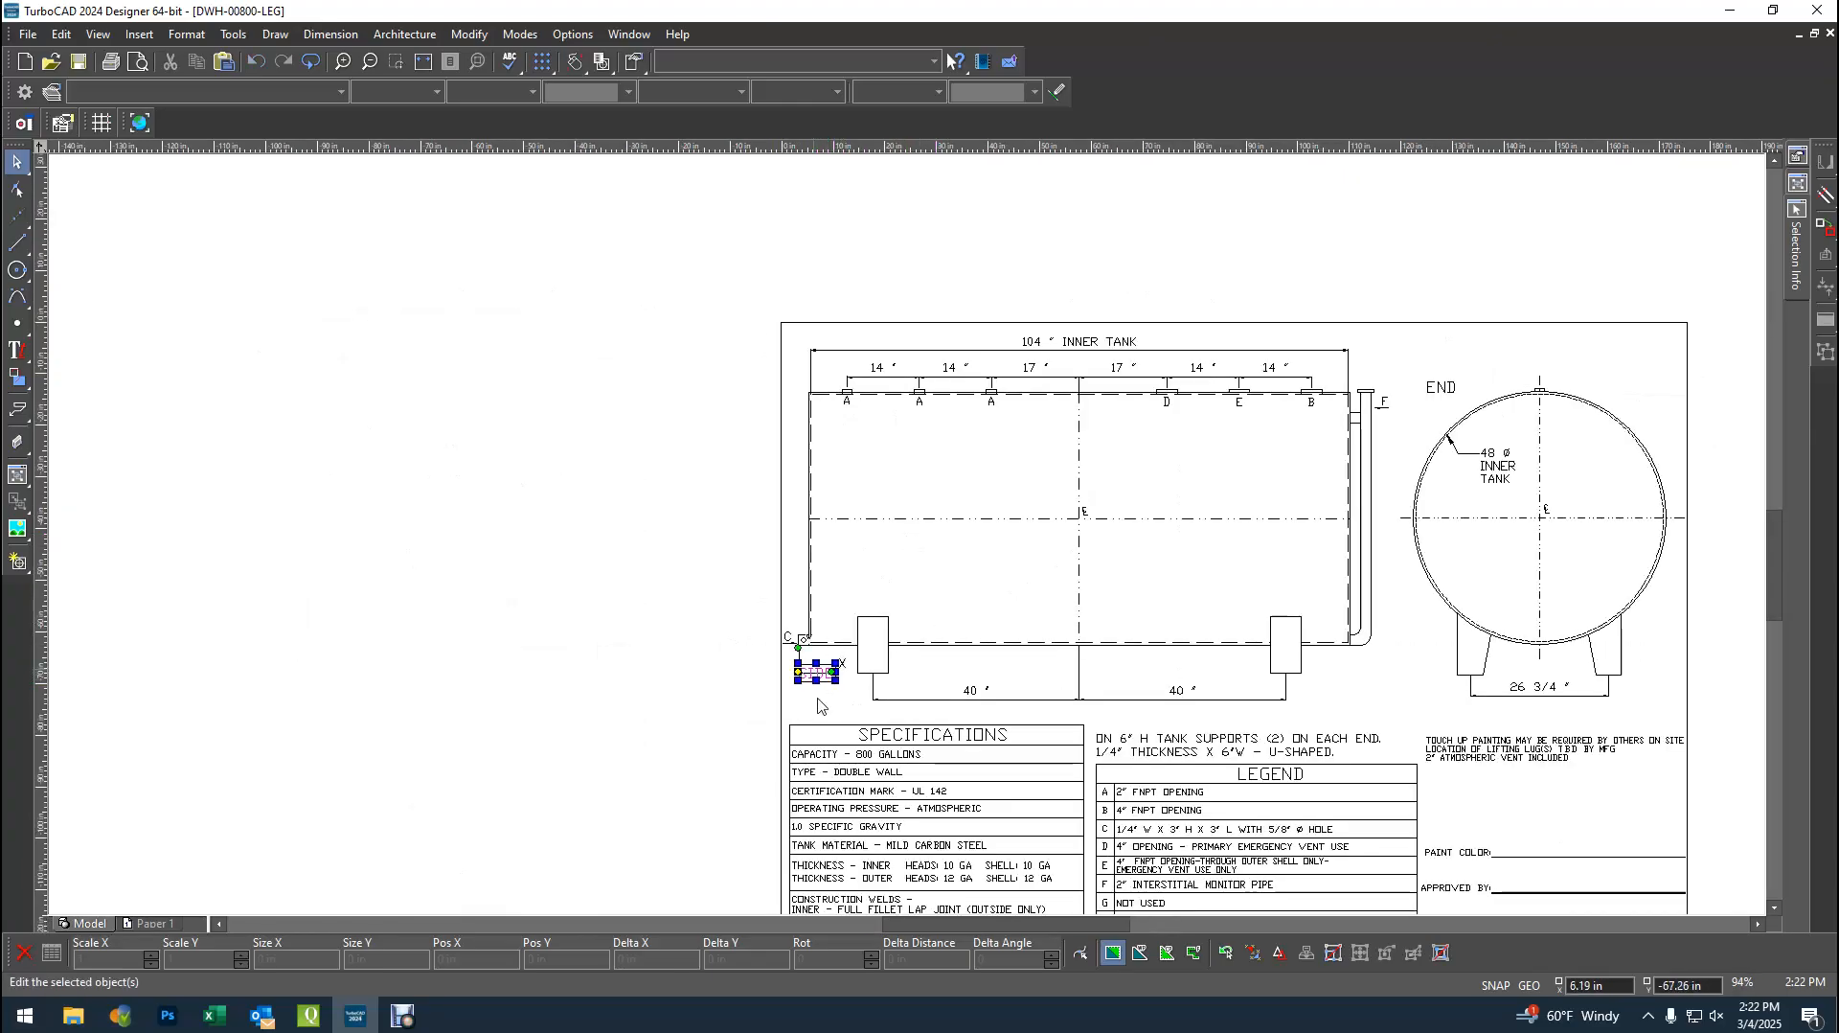
{"action": "scroll", "coordinate": [814, 677], "scroll_direction": "up", "scroll_amount": 1}
{"action": "left_click_drag", "start_coordinate": [920, 508], "coordinate": [666, 223]}
{"action": "scroll", "coordinate": [1025, 325], "scroll_direction": "down", "scroll_amount": 1}
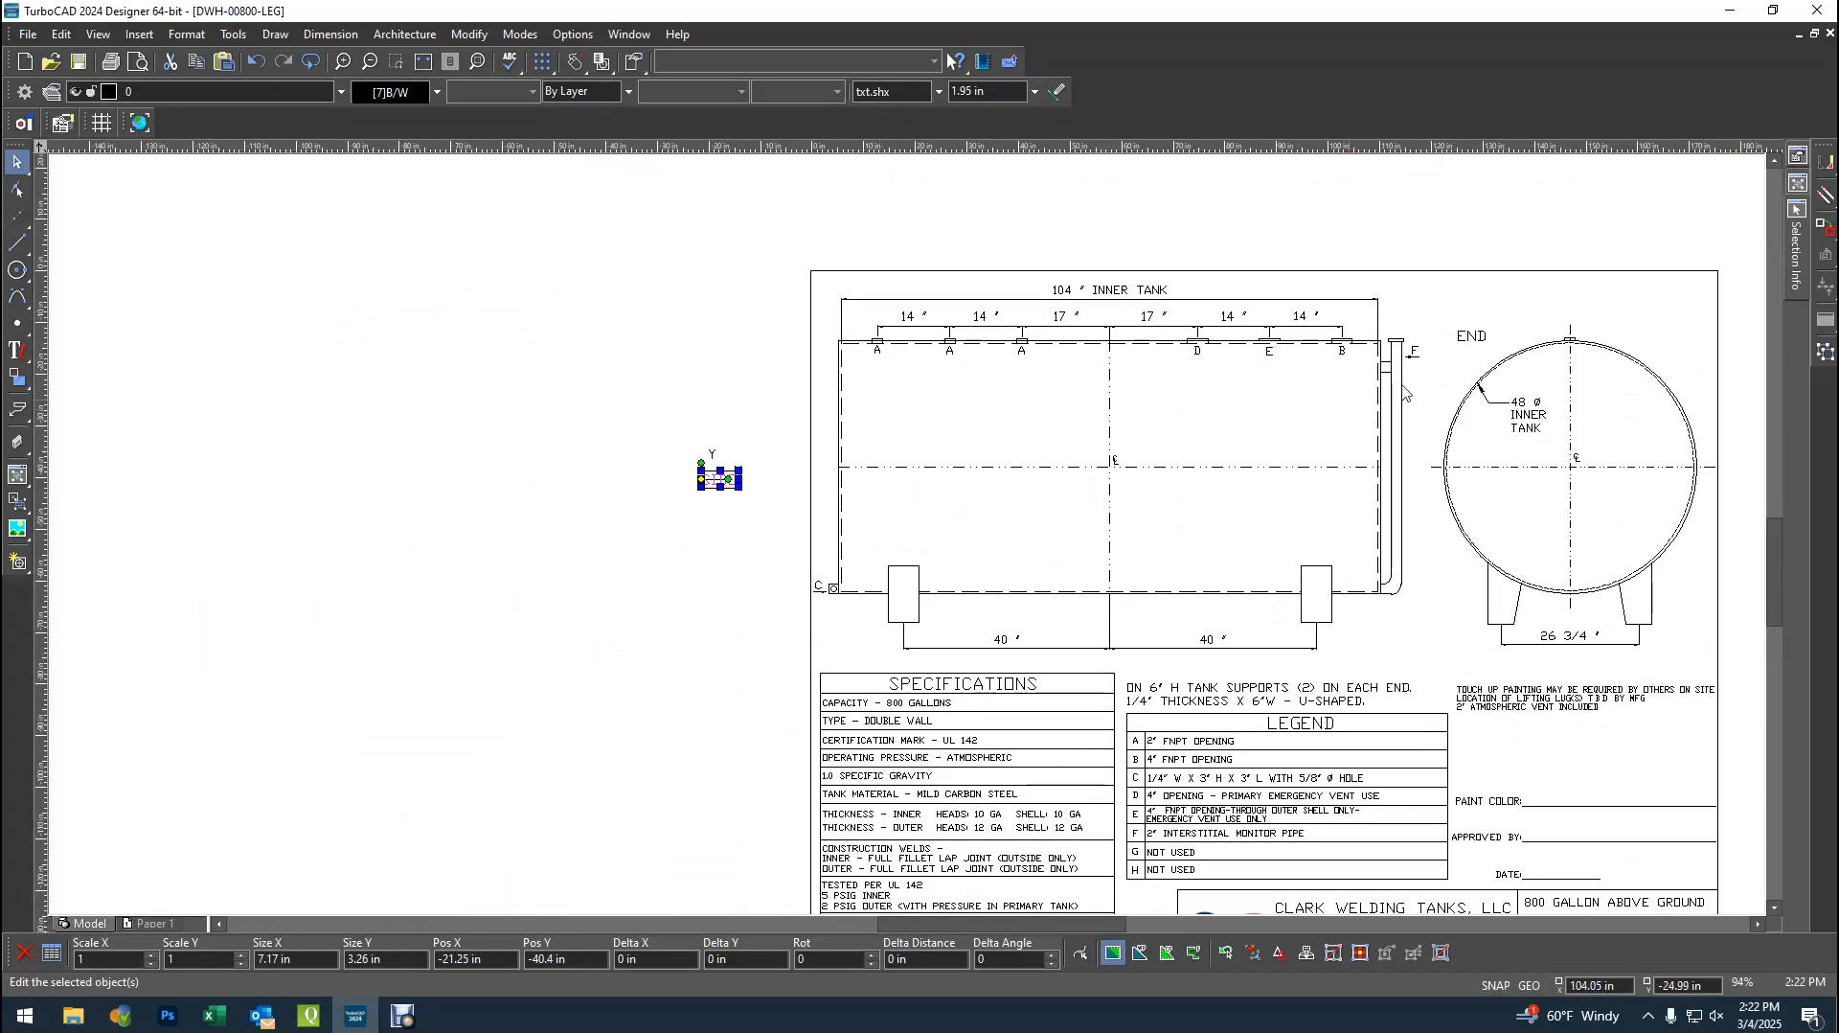
- Move the END label up and left to just below the sheet's upper border, at about X 120.1 in, Y -2.26 in
{"action": "left_click", "coordinate": [1473, 335]}
{"action": "scroll", "coordinate": [1475, 335], "scroll_direction": "up", "scroll_amount": 1}
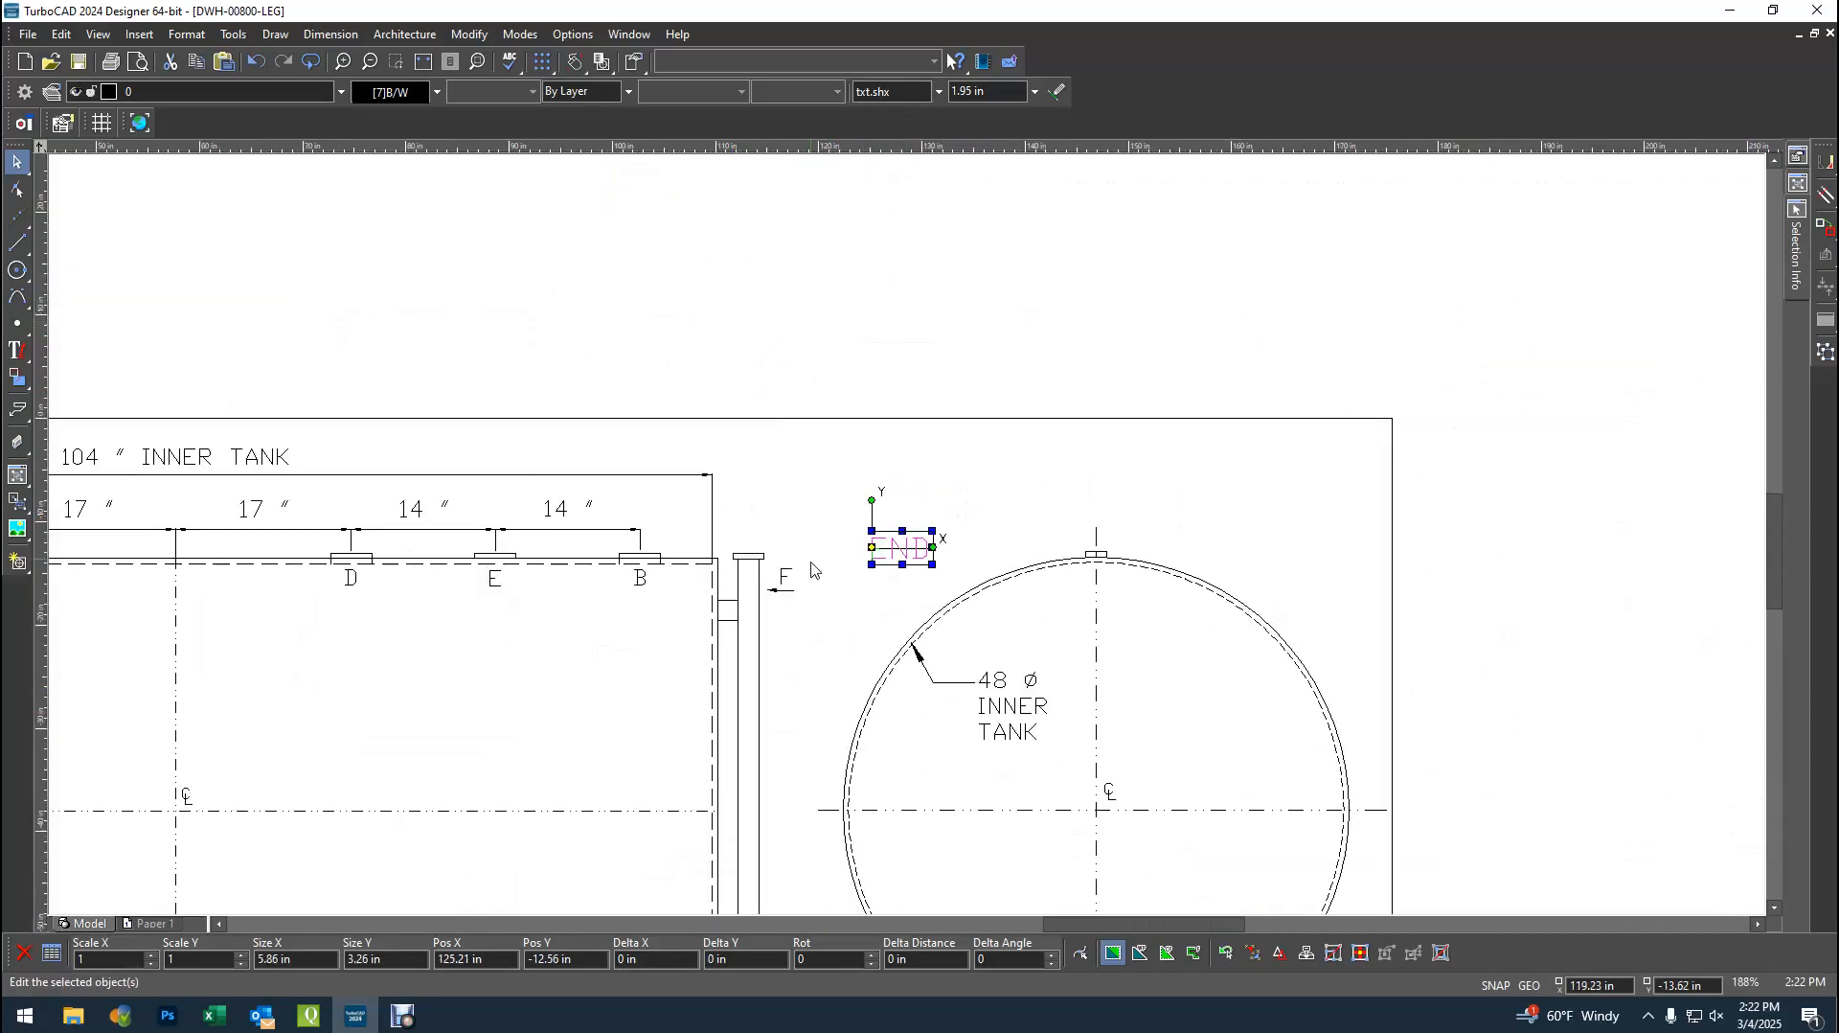
{"action": "mouse_move", "coordinate": [910, 538]}
{"action": "left_mouse_down"}
{"action": "mouse_move", "coordinate": [777, 404]}
{"action": "mouse_move", "coordinate": [915, 437]}
{"action": "mouse_move", "coordinate": [874, 439]}
{"action": "mouse_move", "coordinate": [859, 781]}
{"action": "left_mouse_up"}
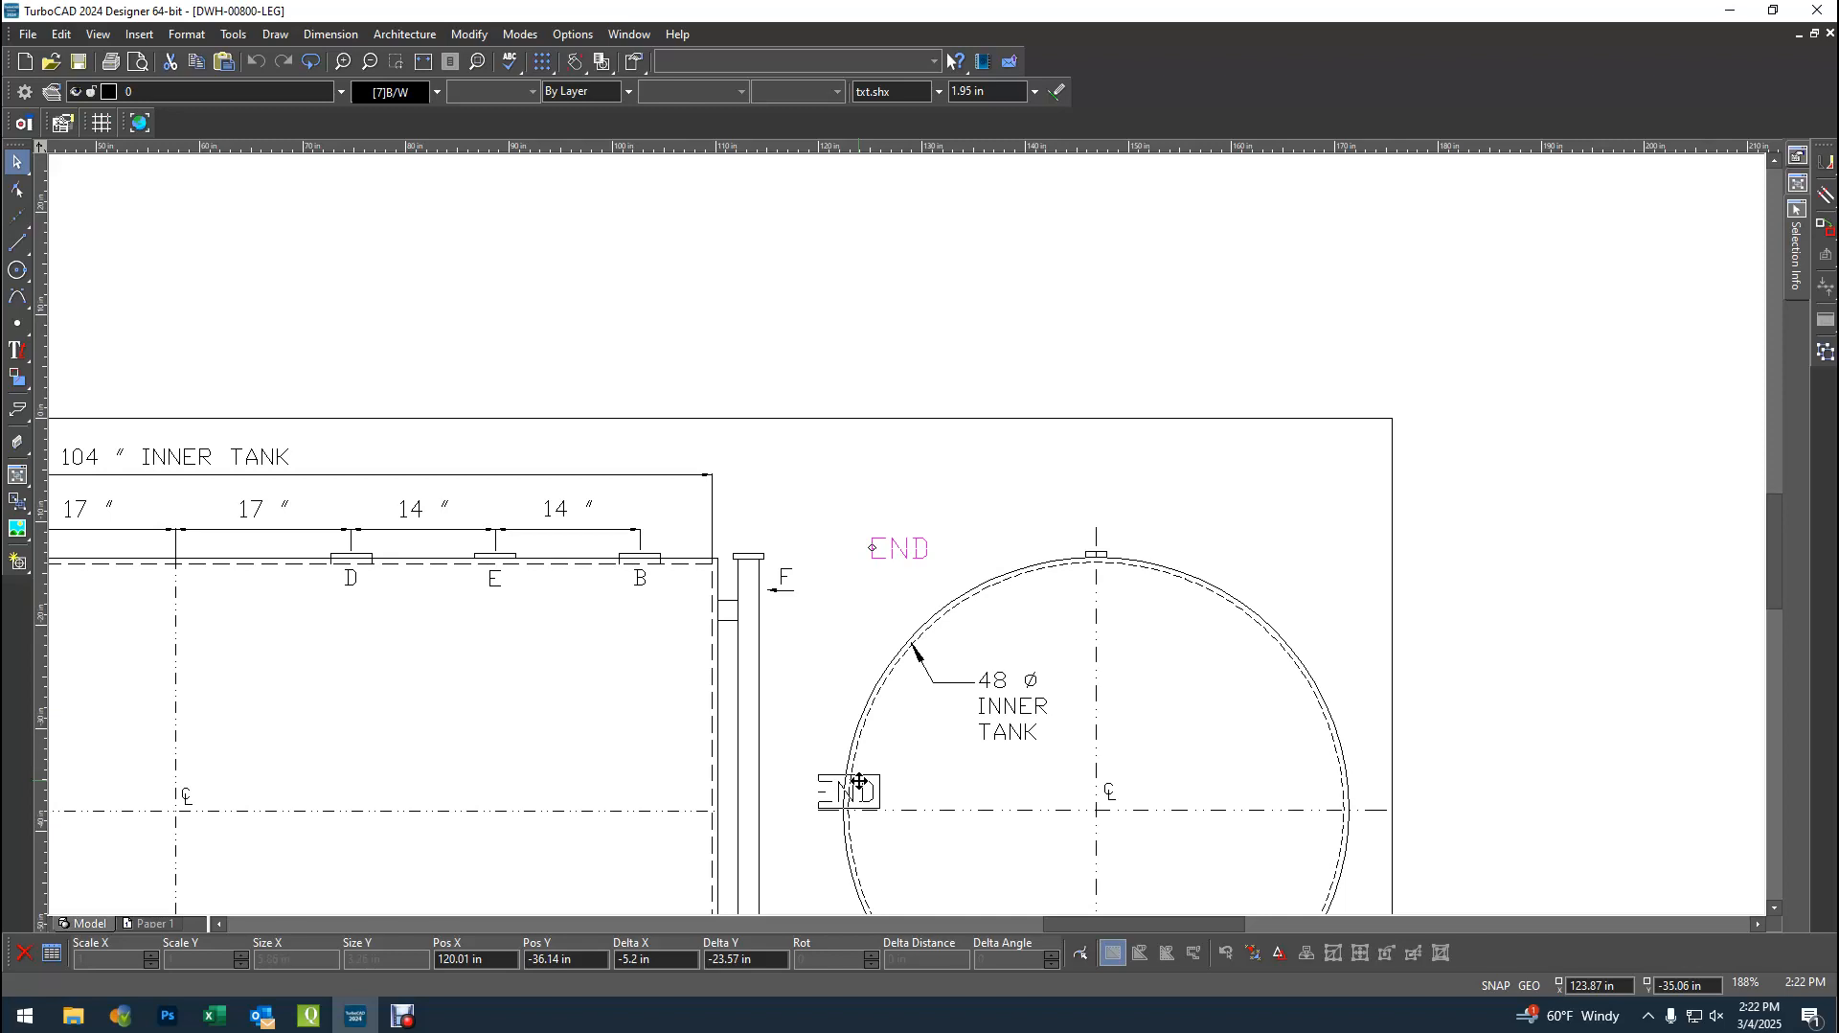
{"action": "mouse_move", "coordinate": [859, 781]}
{"action": "left_mouse_down"}
{"action": "mouse_move", "coordinate": [780, 797]}
{"action": "mouse_move", "coordinate": [806, 806]}
{"action": "mouse_move", "coordinate": [859, 779]}
{"action": "left_mouse_up"}
{"action": "left_click_drag", "start_coordinate": [859, 781], "coordinate": [860, 432]}
- Set the END label's X position to 120.01 in
{"action": "key", "text": "Tab"}
{"action": "key", "text": "Tab"}
{"action": "key", "text": "Tab"}
{"action": "key", "text": "Tab"}
{"action": "key", "text": "Tab"}
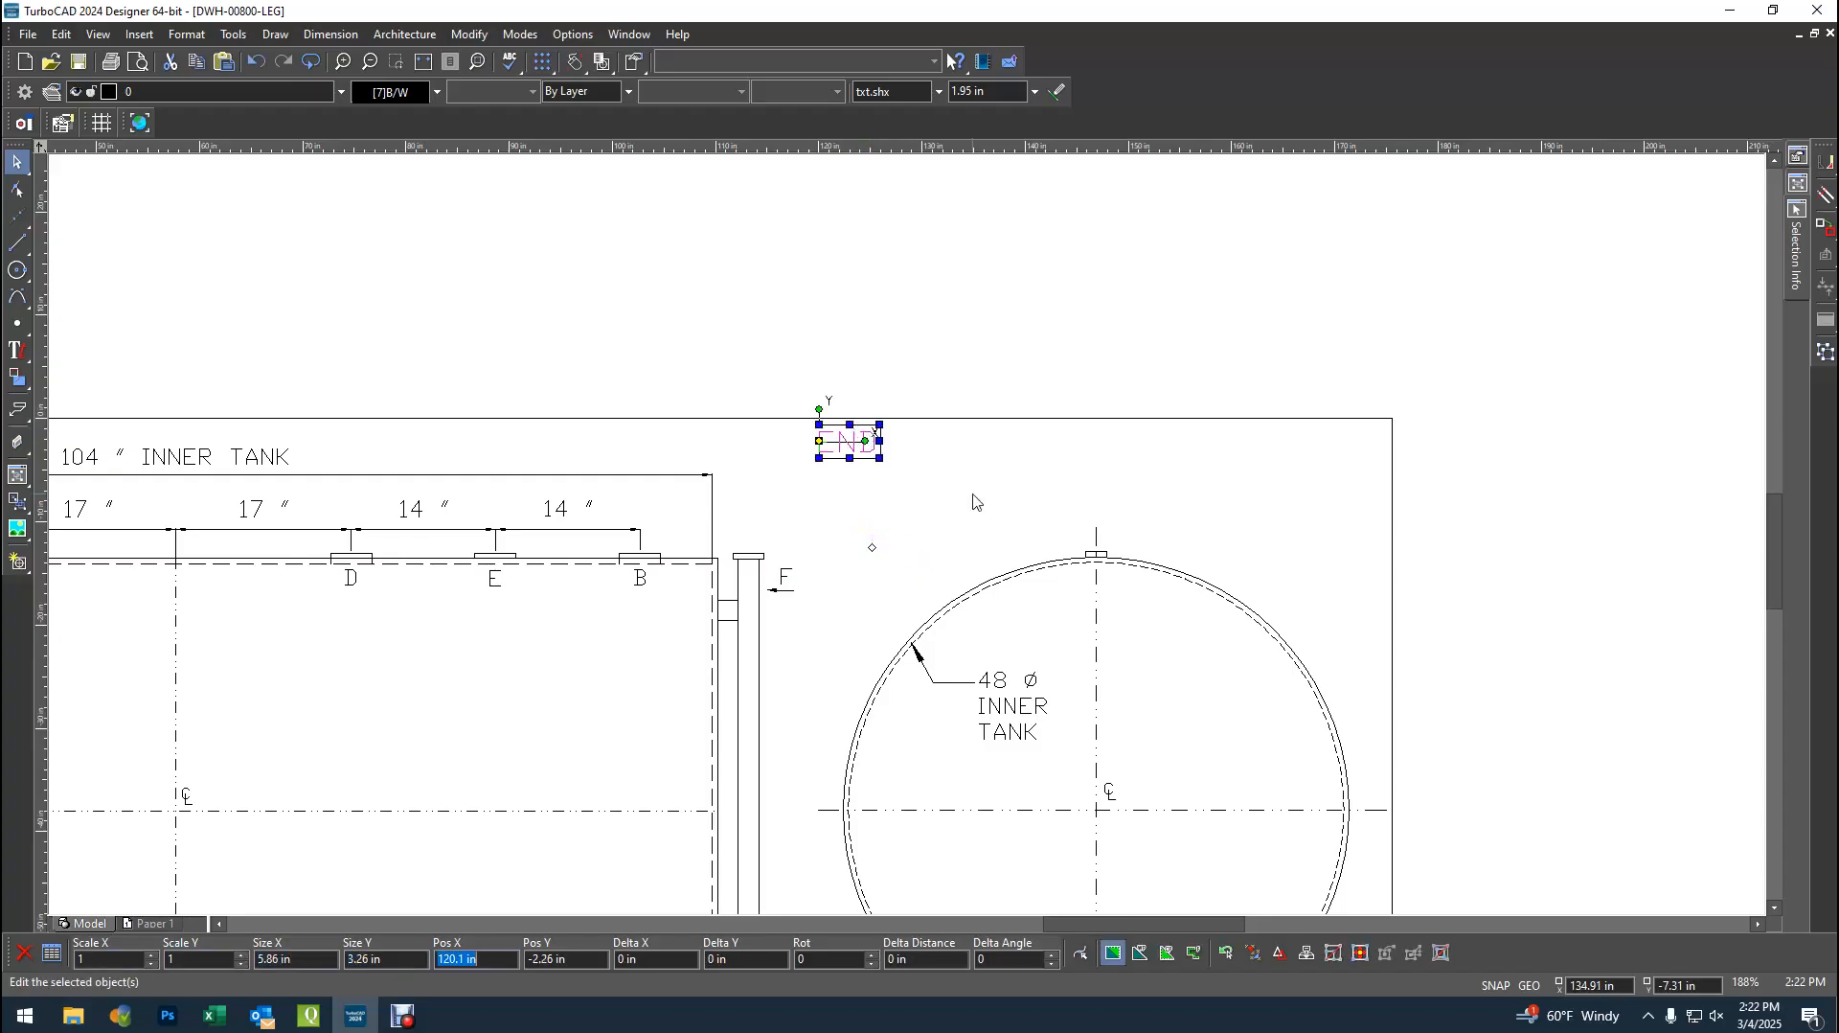
{"action": "type", "text": "12"}
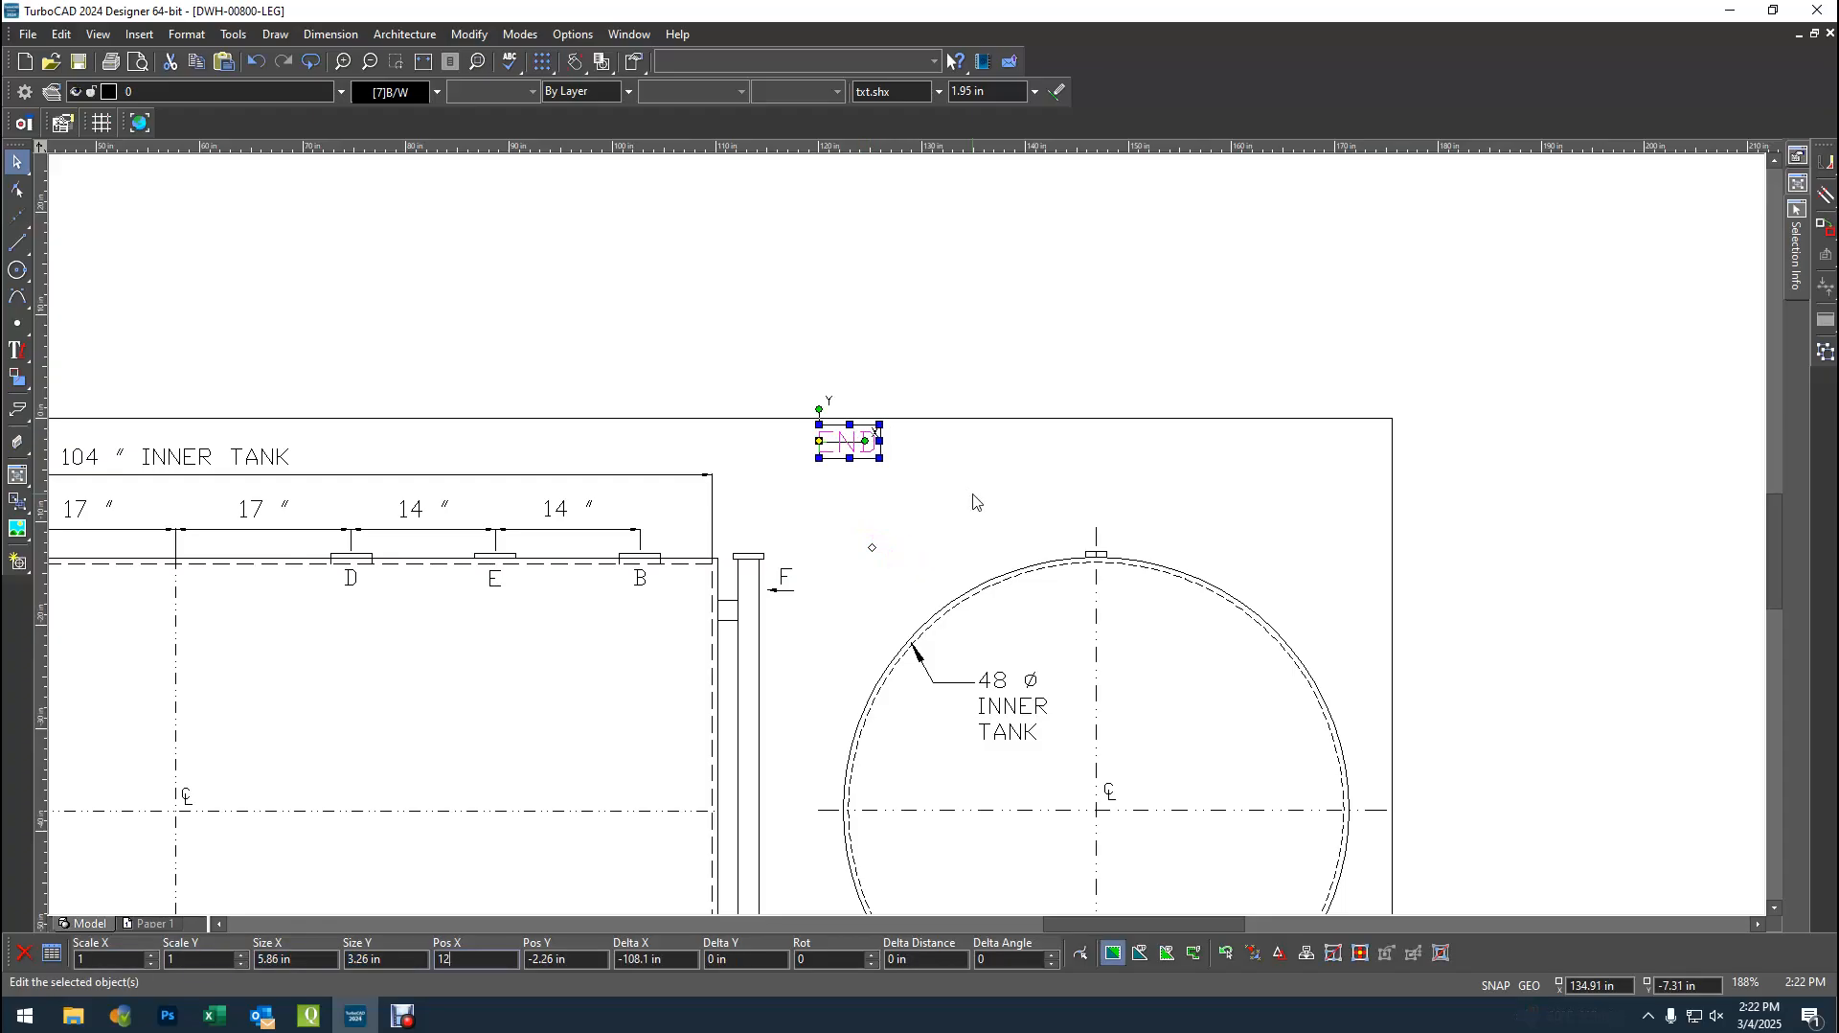
{"action": "type", "text": ".0.01"}
{"action": "key", "text": "Return"}
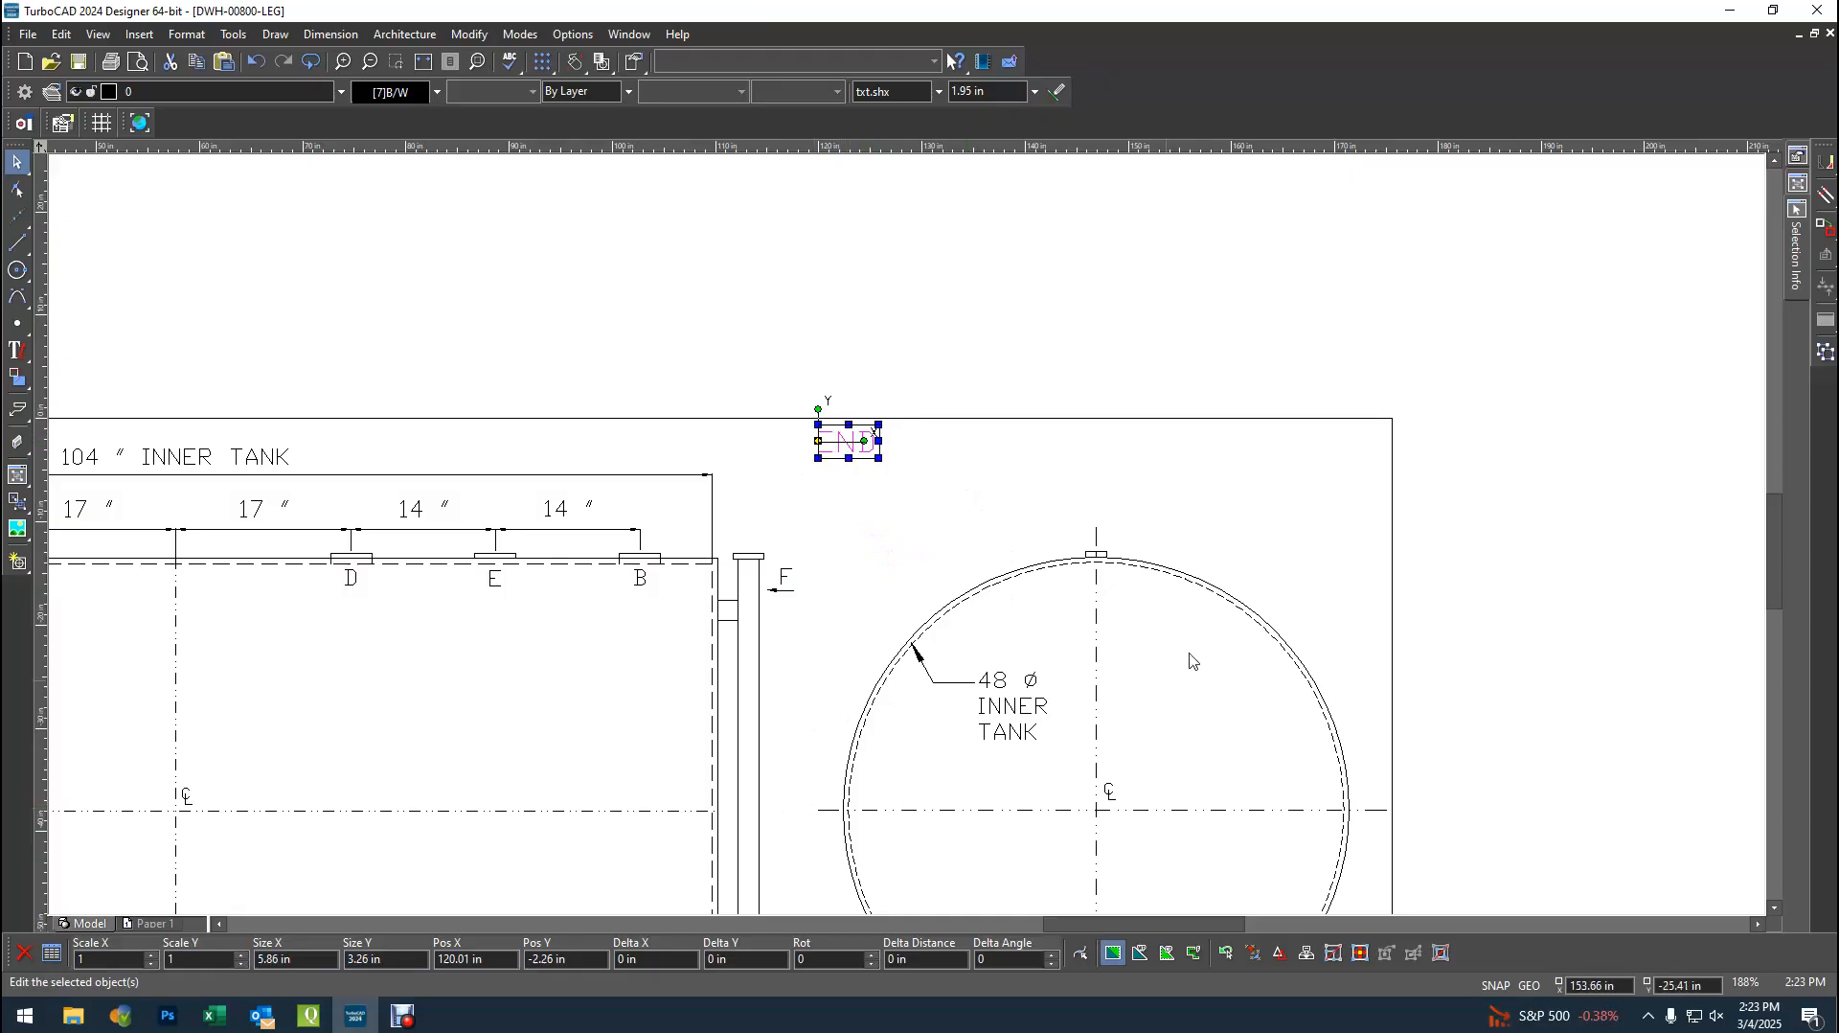
{"action": "left_click", "coordinate": [950, 328]}
- Select the whole side view including the C label and its arrow, and move it down to about X 59.32 in, Y -39.91 in
{"action": "scroll", "coordinate": [585, 553], "scroll_direction": "down", "scroll_amount": 1}
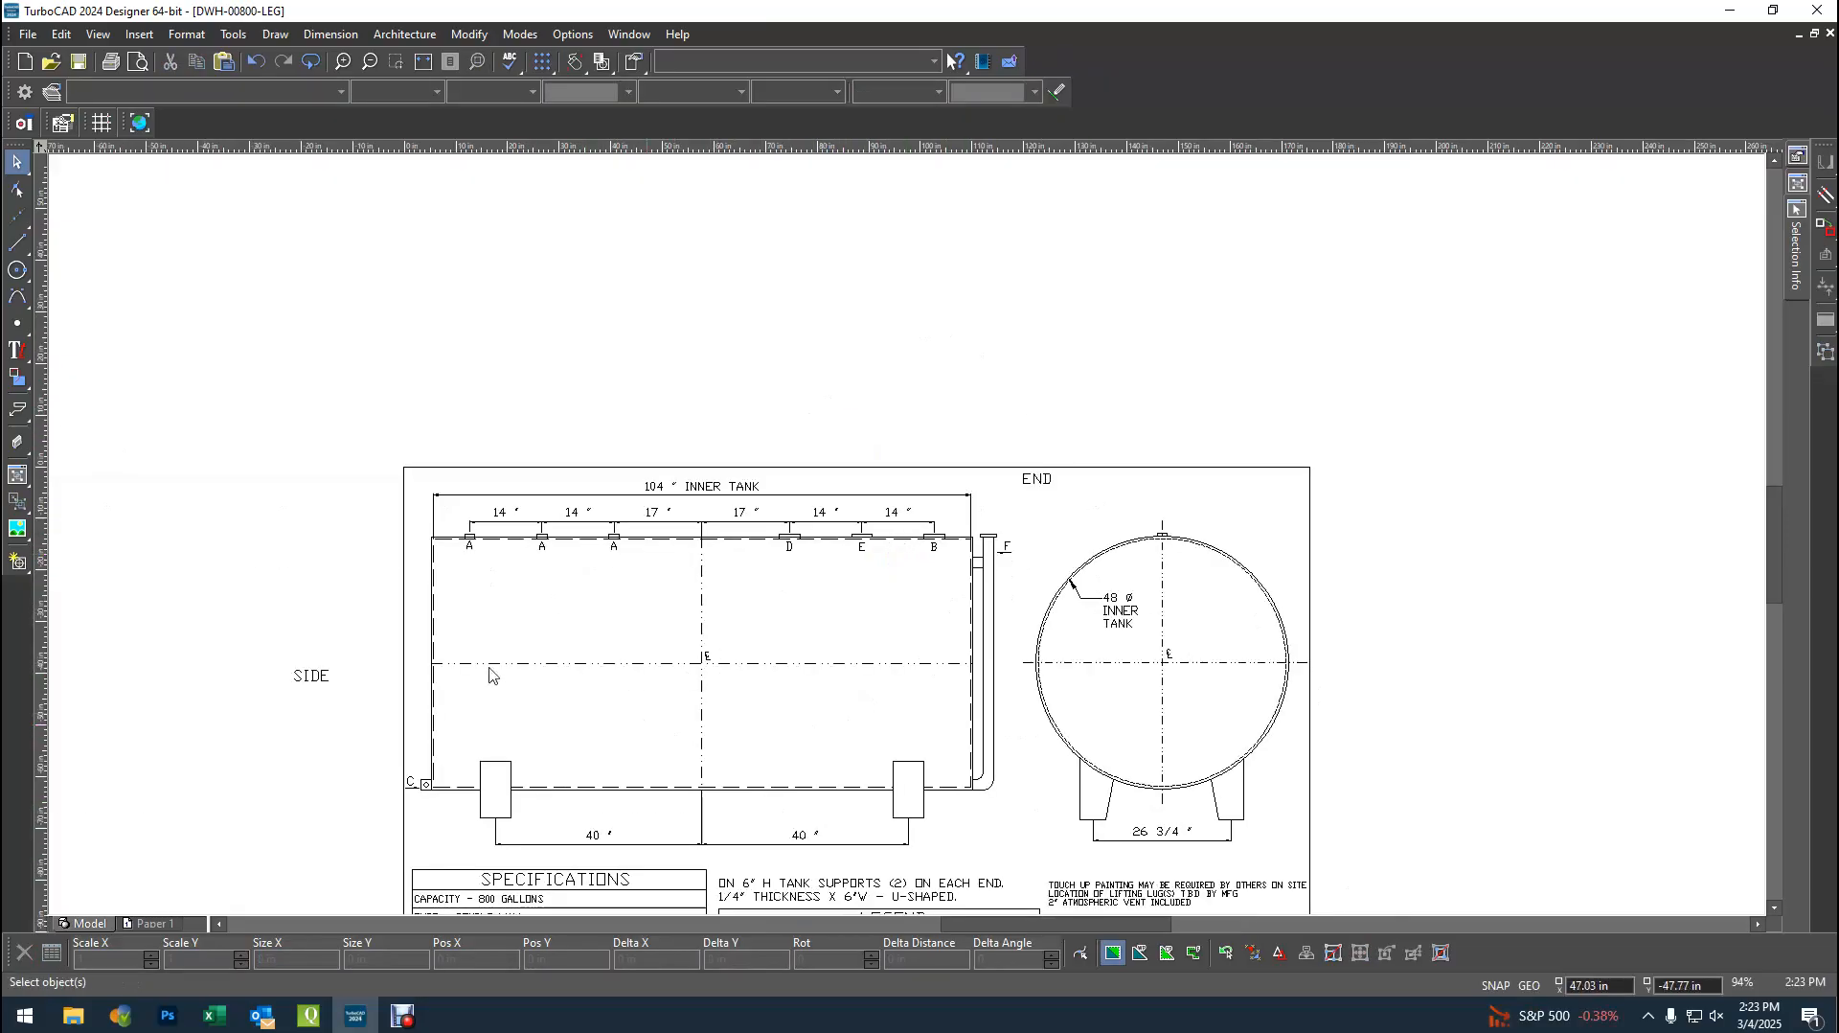
{"action": "mouse_move", "coordinate": [412, 474]}
{"action": "left_mouse_down"}
{"action": "mouse_move", "coordinate": [709, 809]}
{"action": "mouse_move", "coordinate": [1017, 856]}
{"action": "left_mouse_up"}
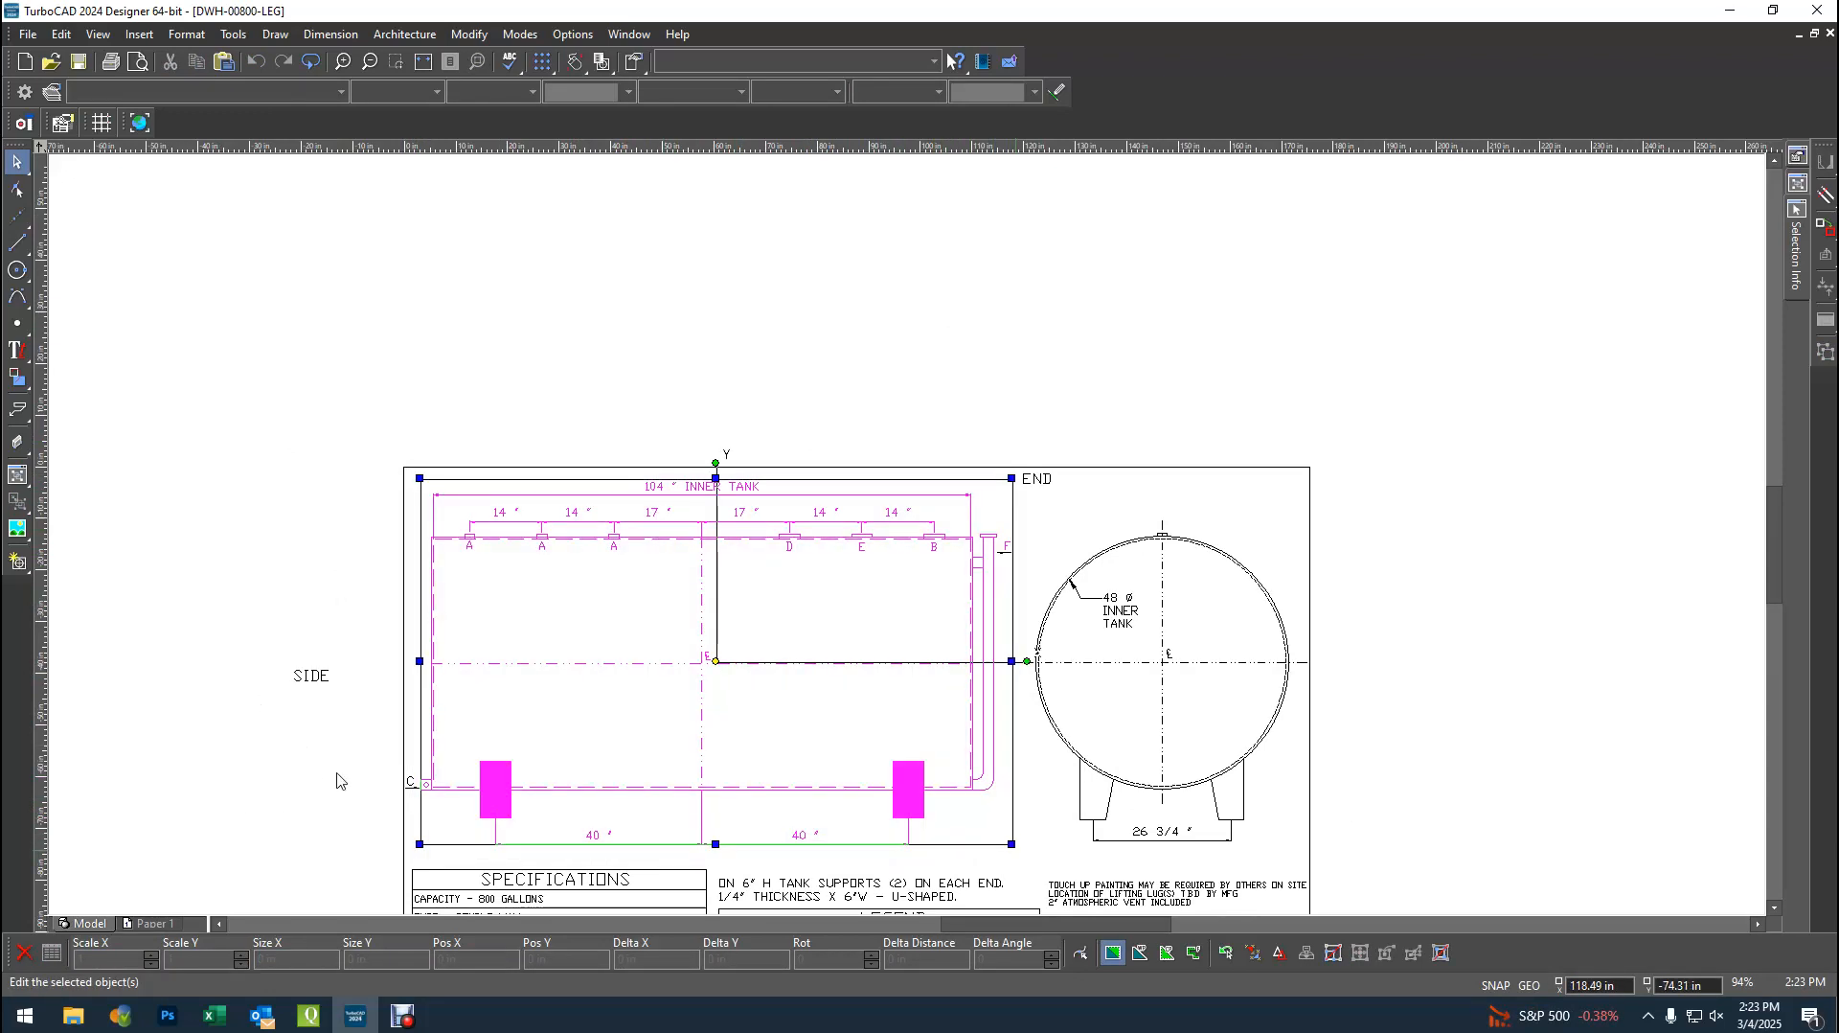
{"action": "scroll", "coordinate": [336, 781], "scroll_direction": "up", "scroll_amount": 2}
{"action": "scroll", "coordinate": [1281, 680], "scroll_direction": "up", "scroll_amount": 1}
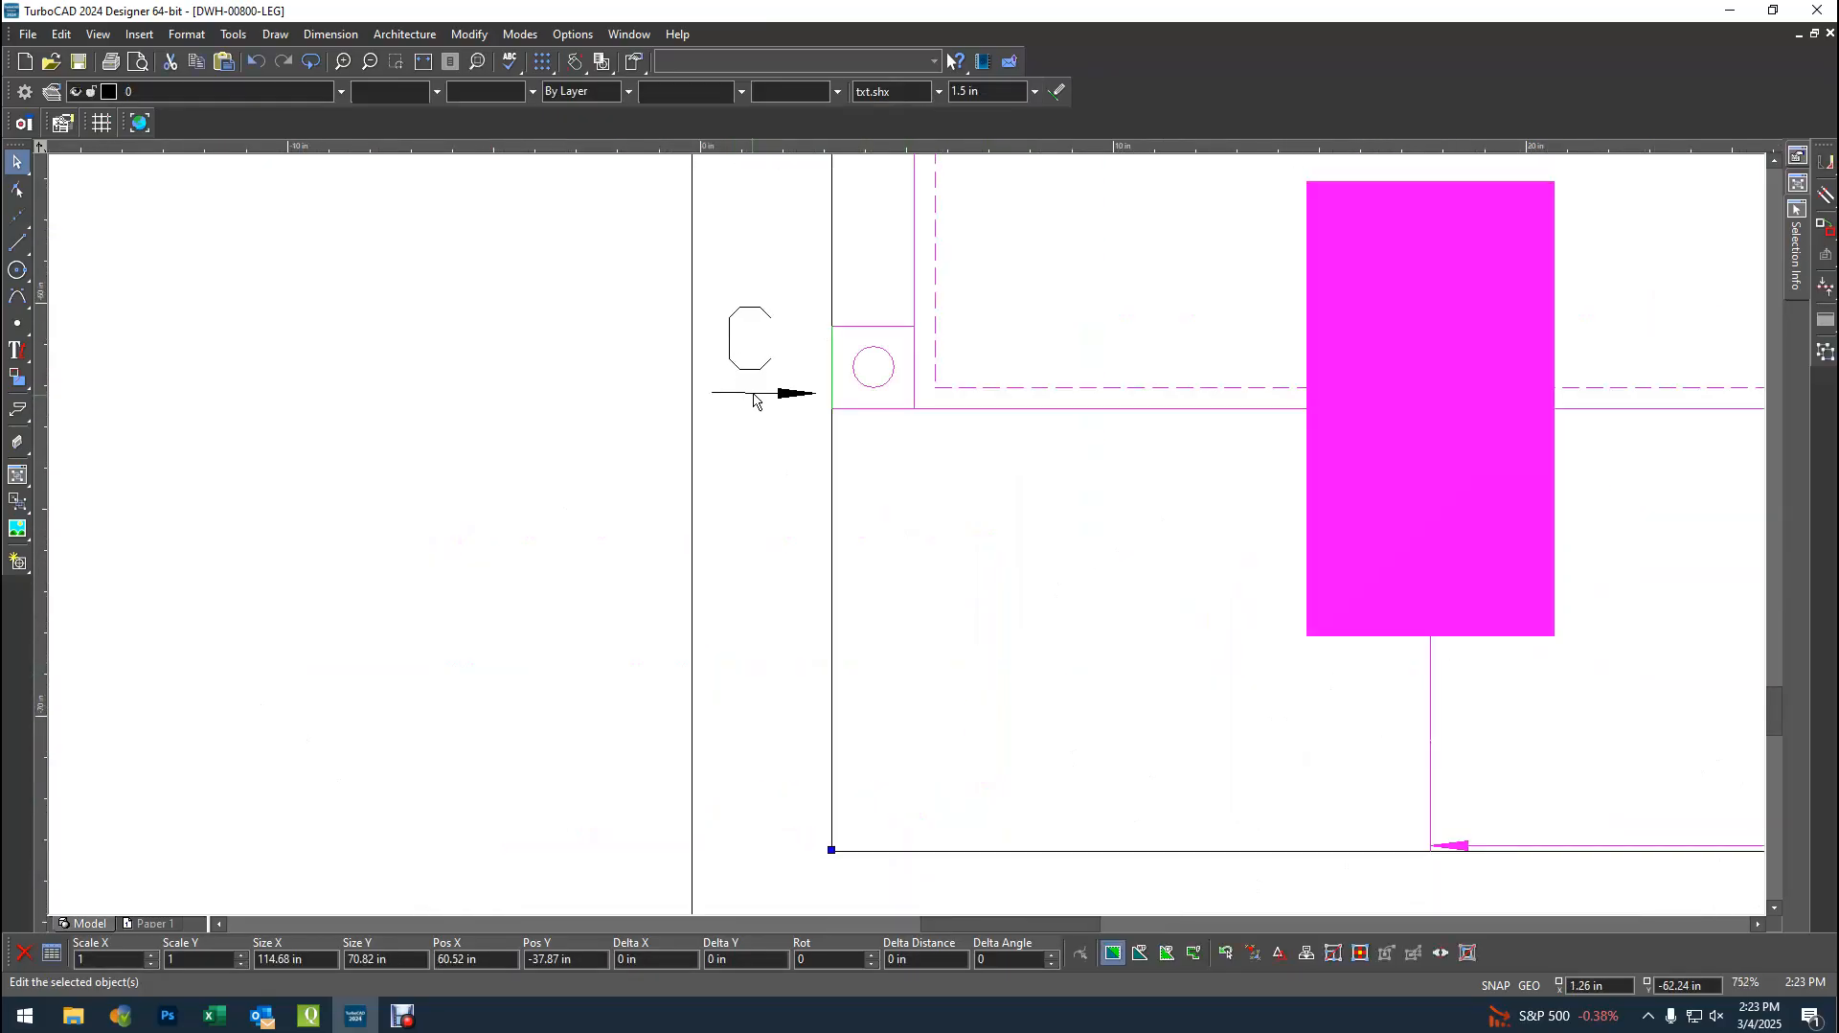
{"action": "left_click", "coordinate": [754, 394], "text": "shift"}
{"action": "left_click", "coordinate": [829, 433]}
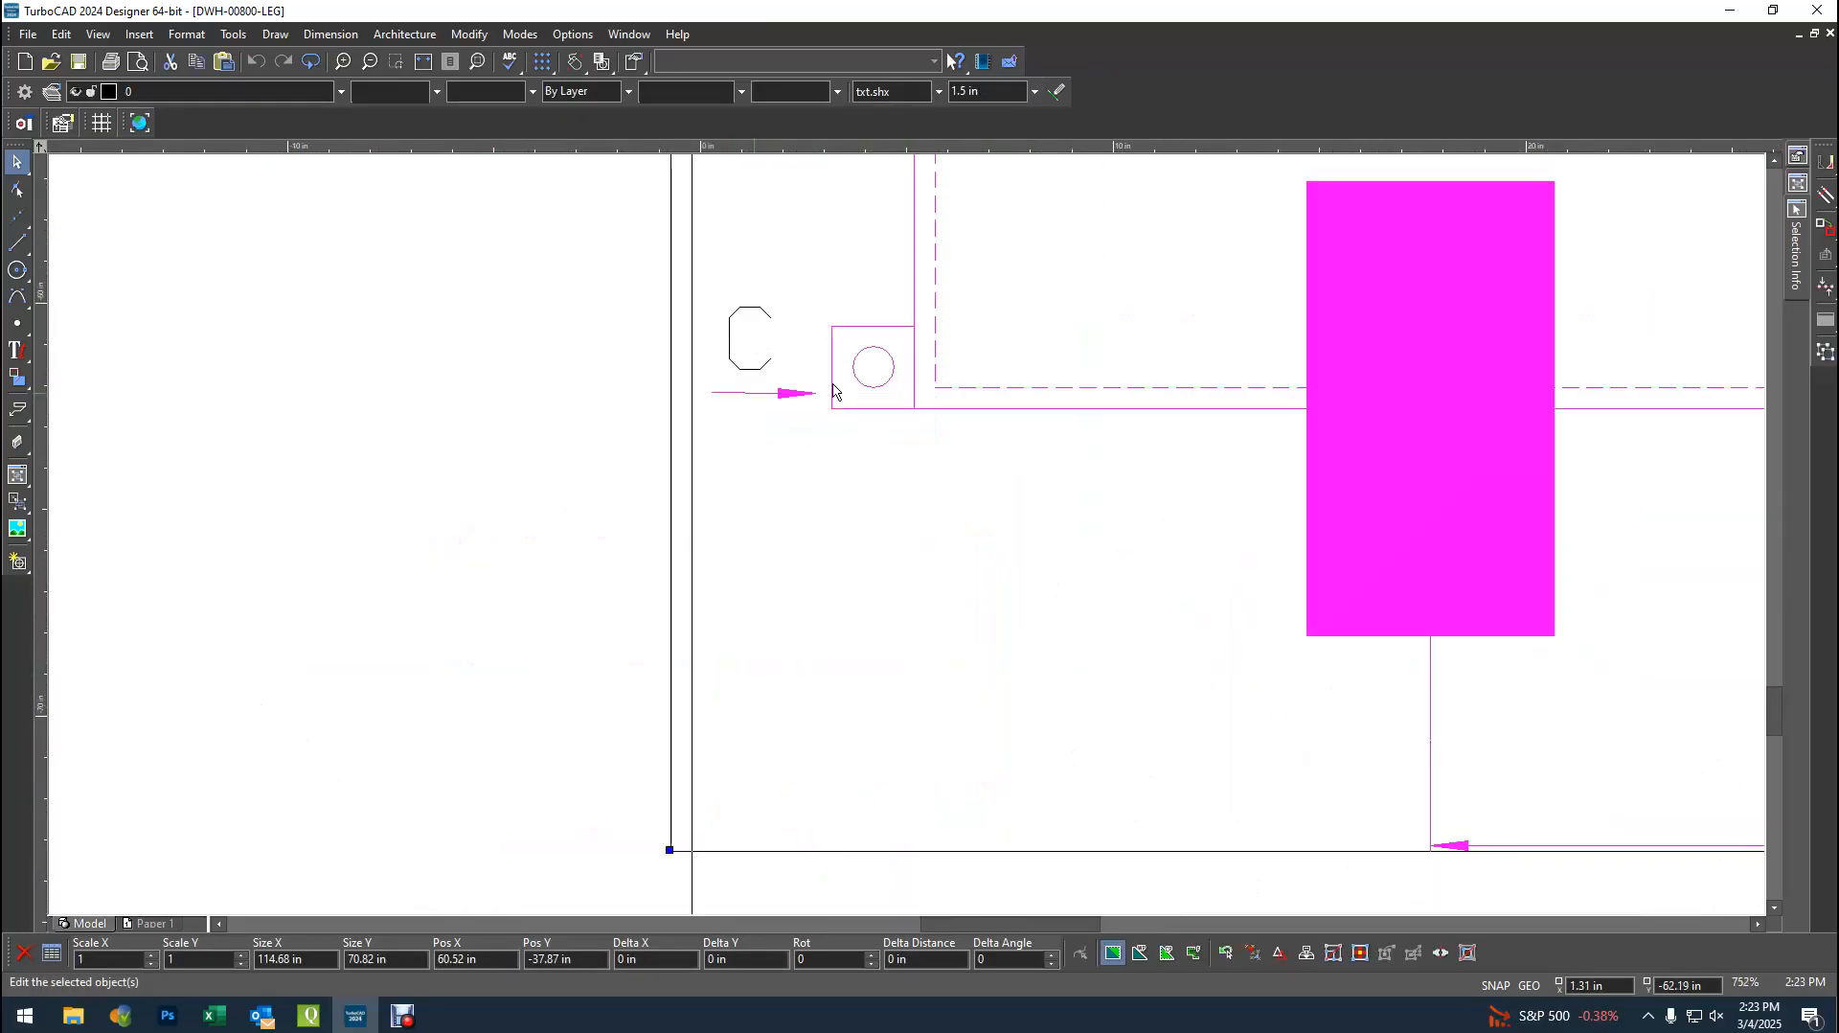
{"action": "scroll", "coordinate": [734, 347], "scroll_direction": "down", "scroll_amount": 3}
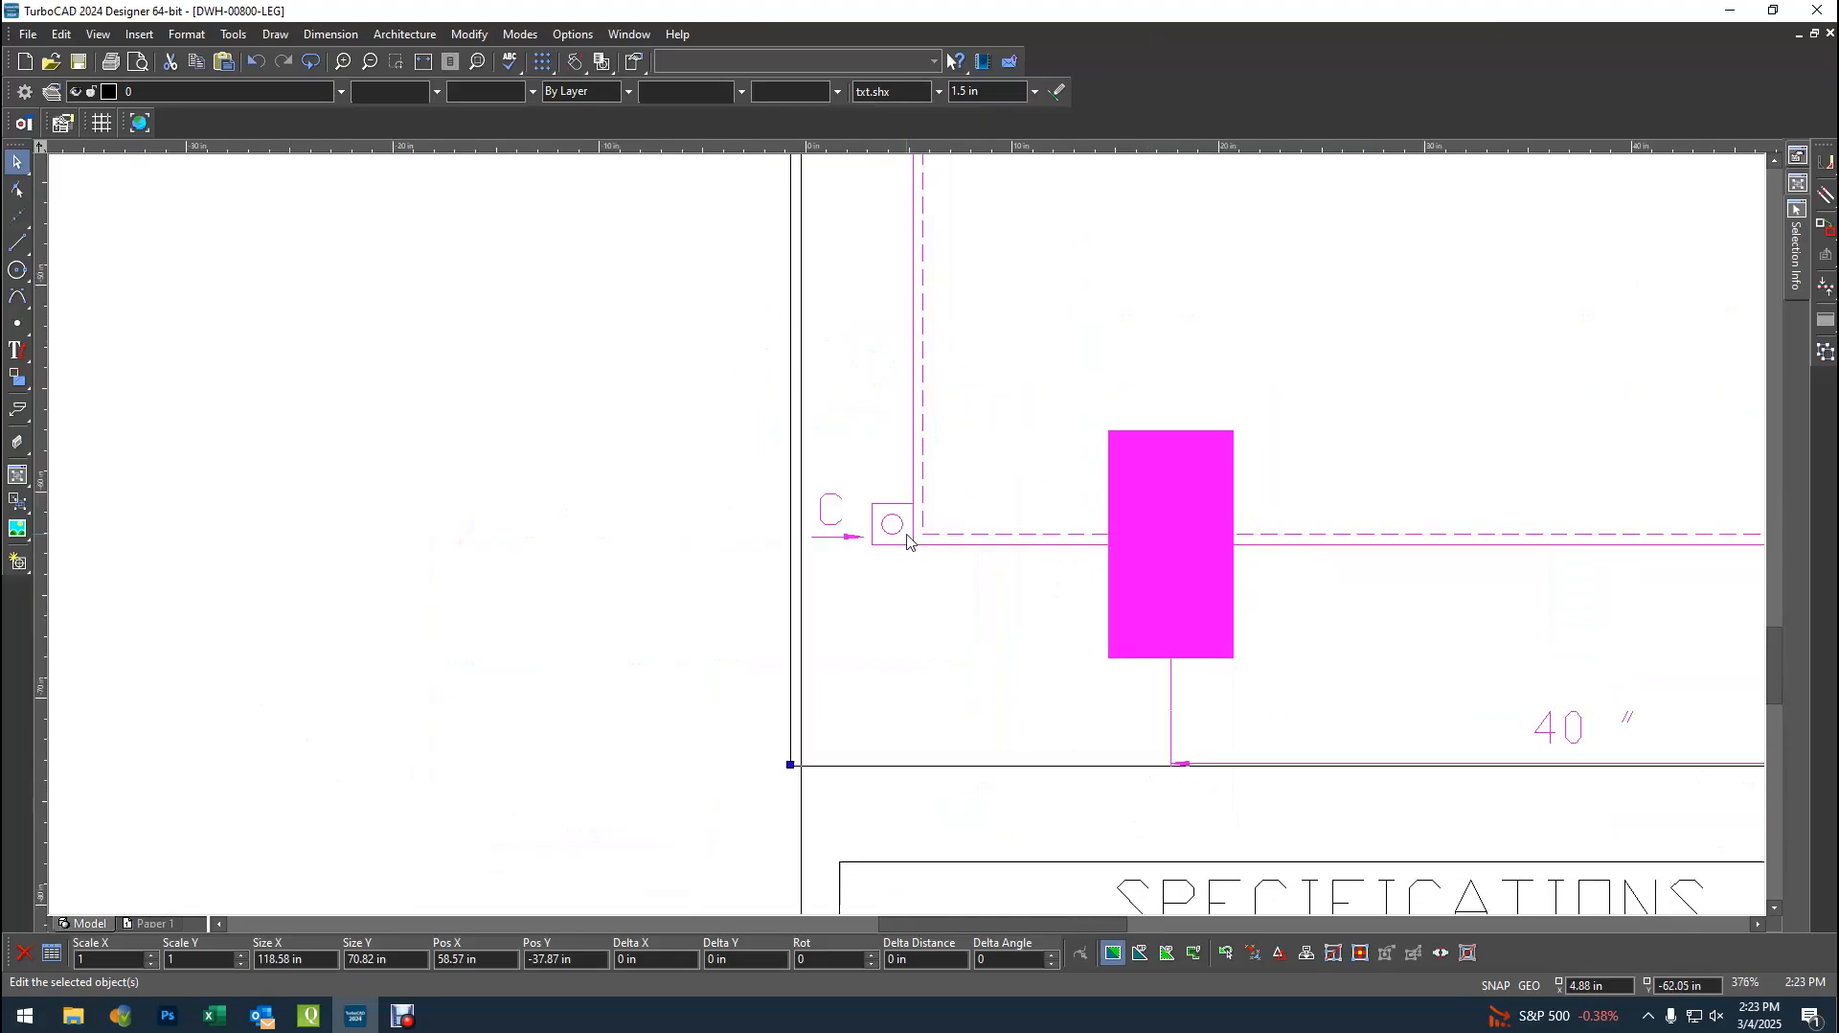
{"action": "scroll", "coordinate": [1408, 641], "scroll_direction": "up", "scroll_amount": 1}
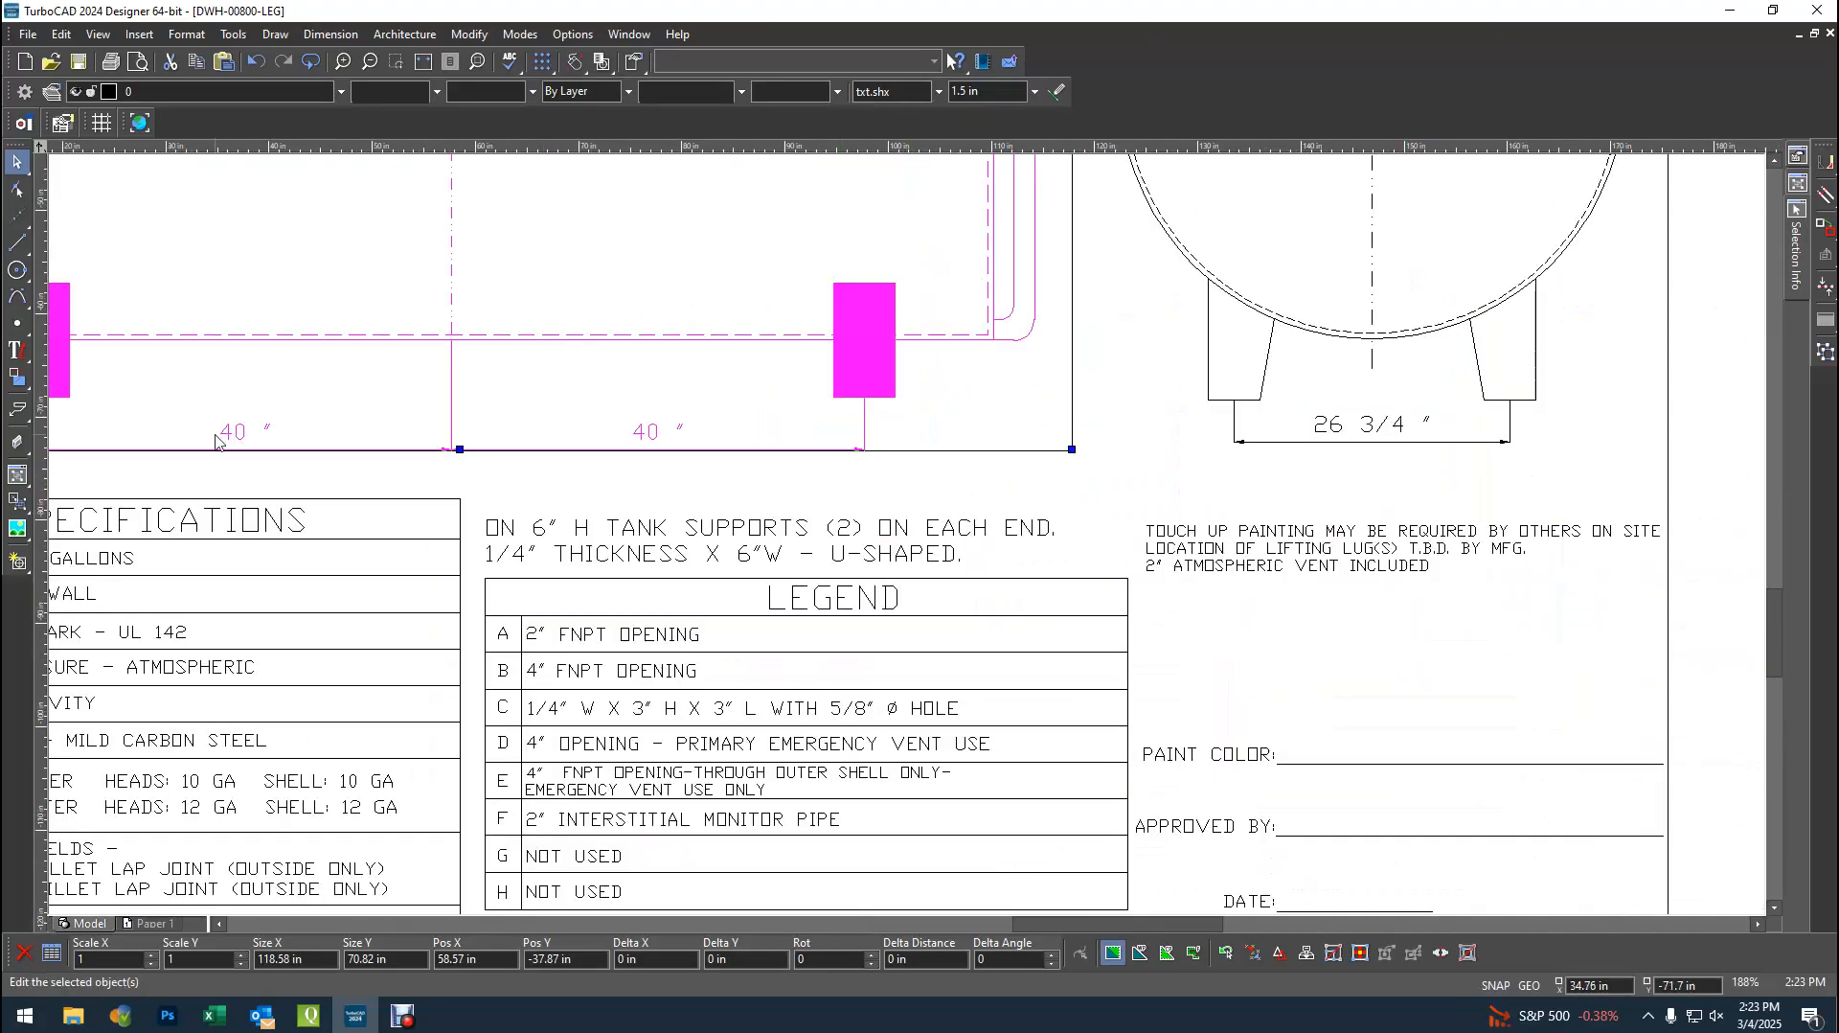
{"action": "left_click_drag", "start_coordinate": [511, 431], "coordinate": [517, 457]}
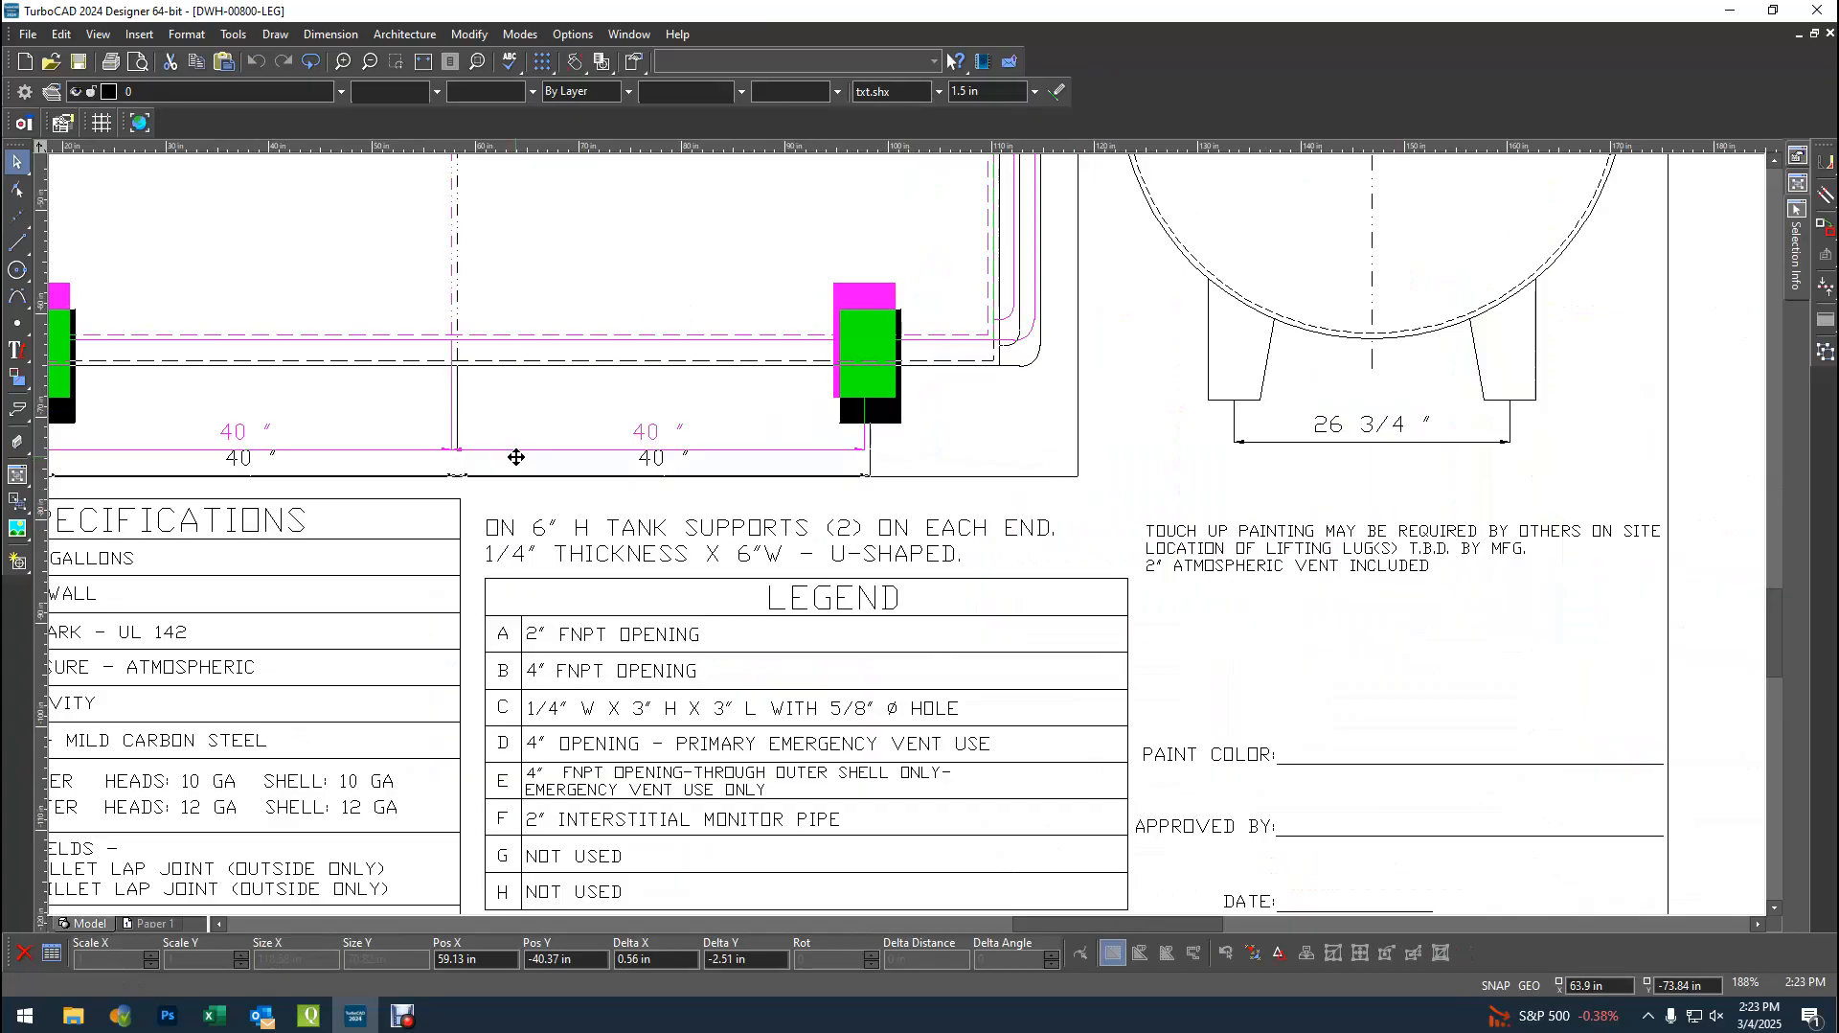
{"action": "left_click_drag", "start_coordinate": [516, 457], "coordinate": [518, 452]}
{"action": "key", "text": "Escape"}
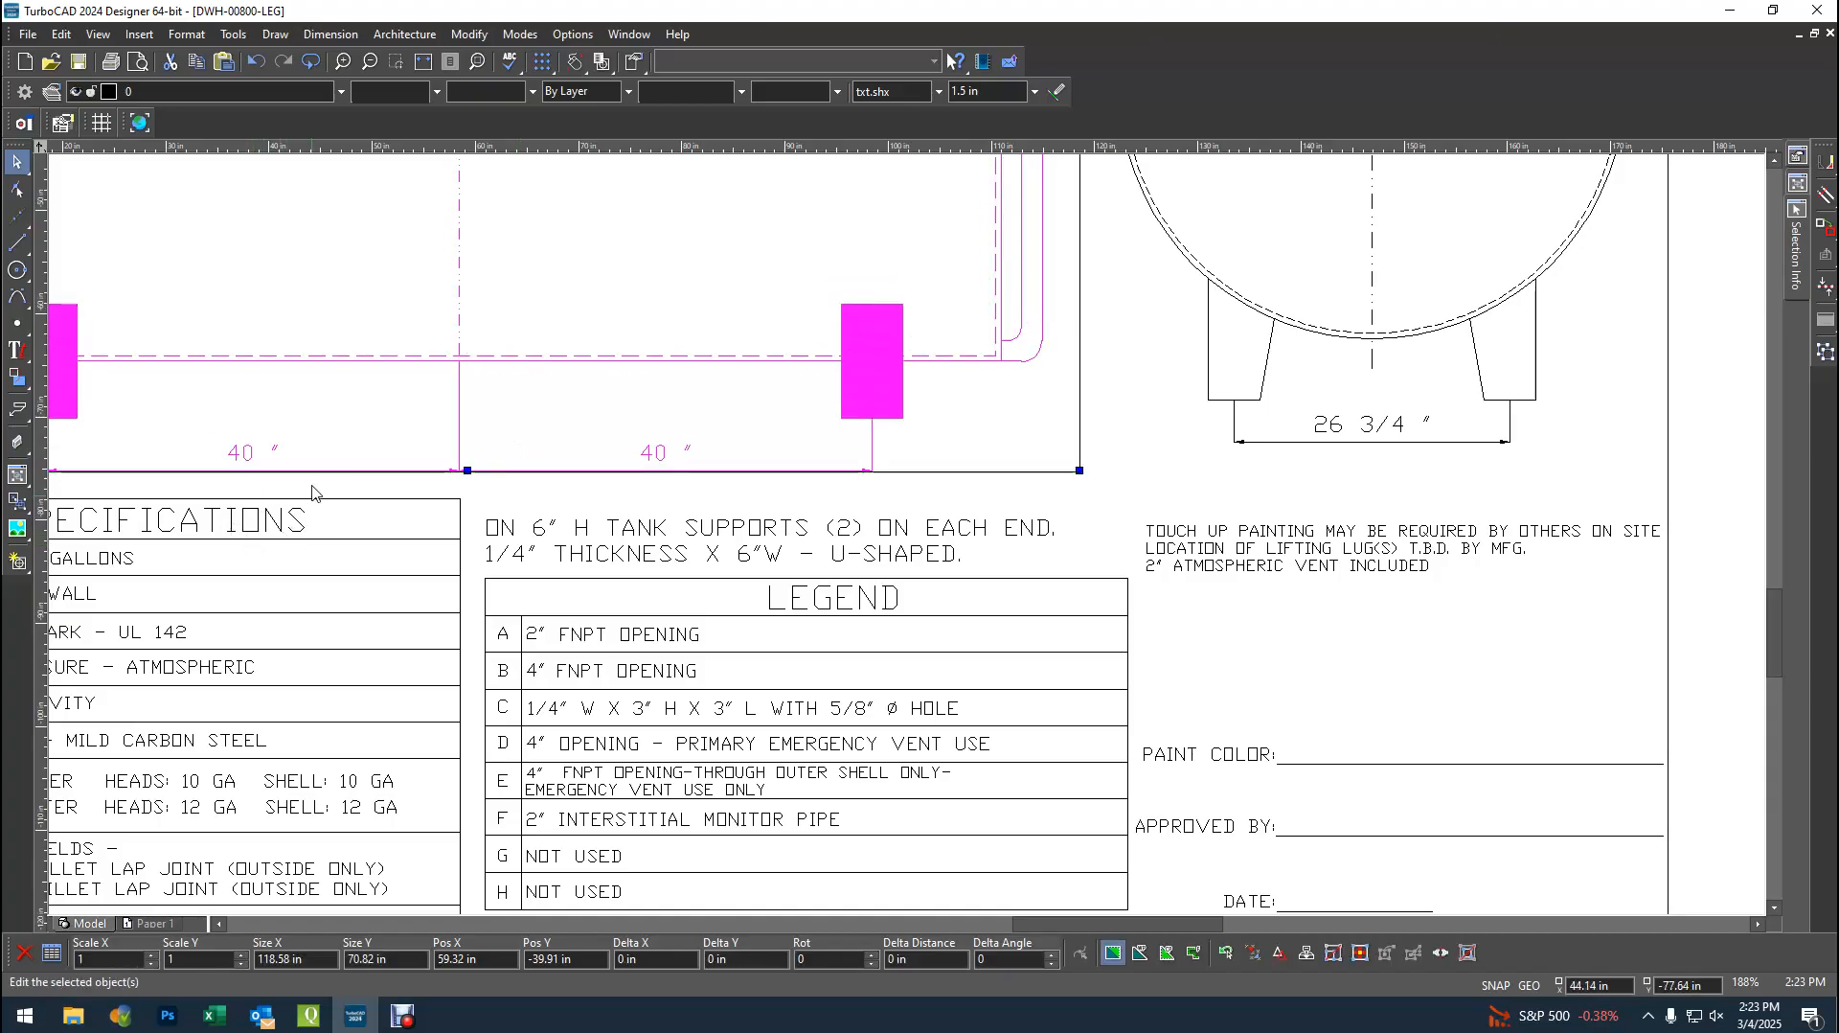
- Shift the selected side view slightly right and up, to about X 60.62 in, Y -39.35 in
{"action": "scroll", "coordinate": [312, 486], "scroll_direction": "down", "scroll_amount": 1}
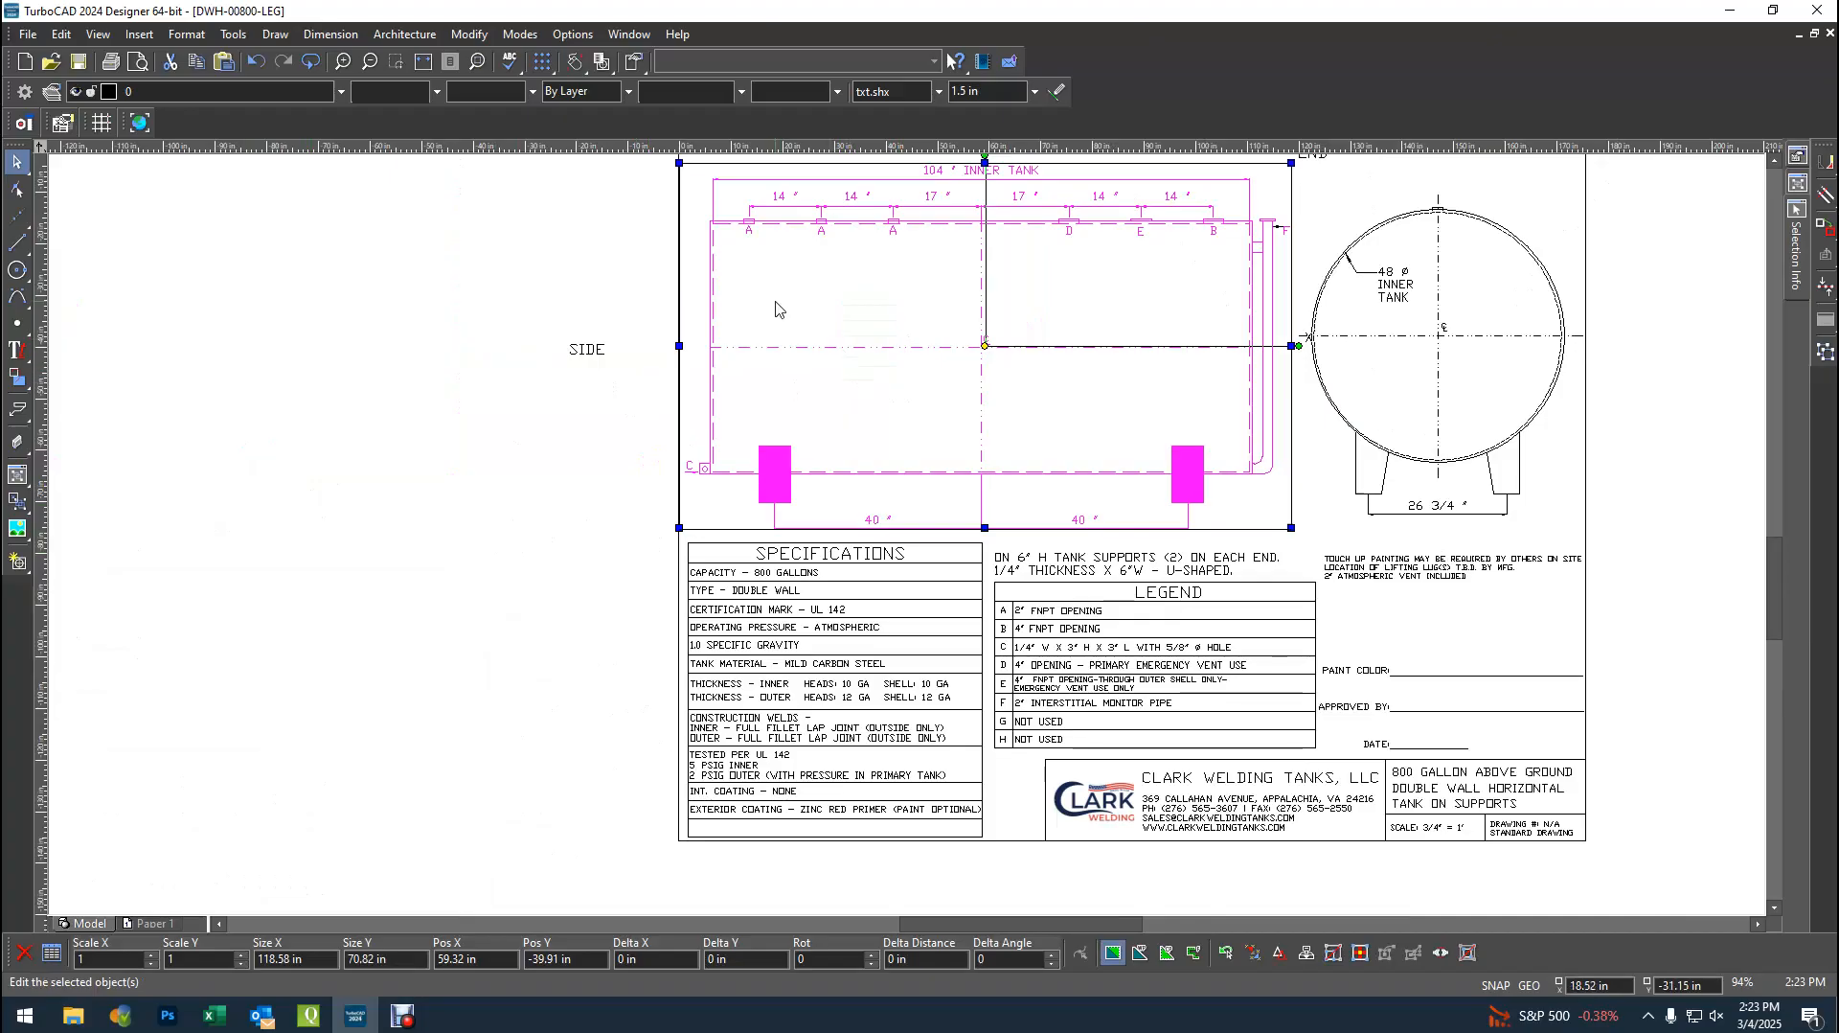
{"action": "scroll", "coordinate": [780, 306], "scroll_direction": "up", "scroll_amount": 1}
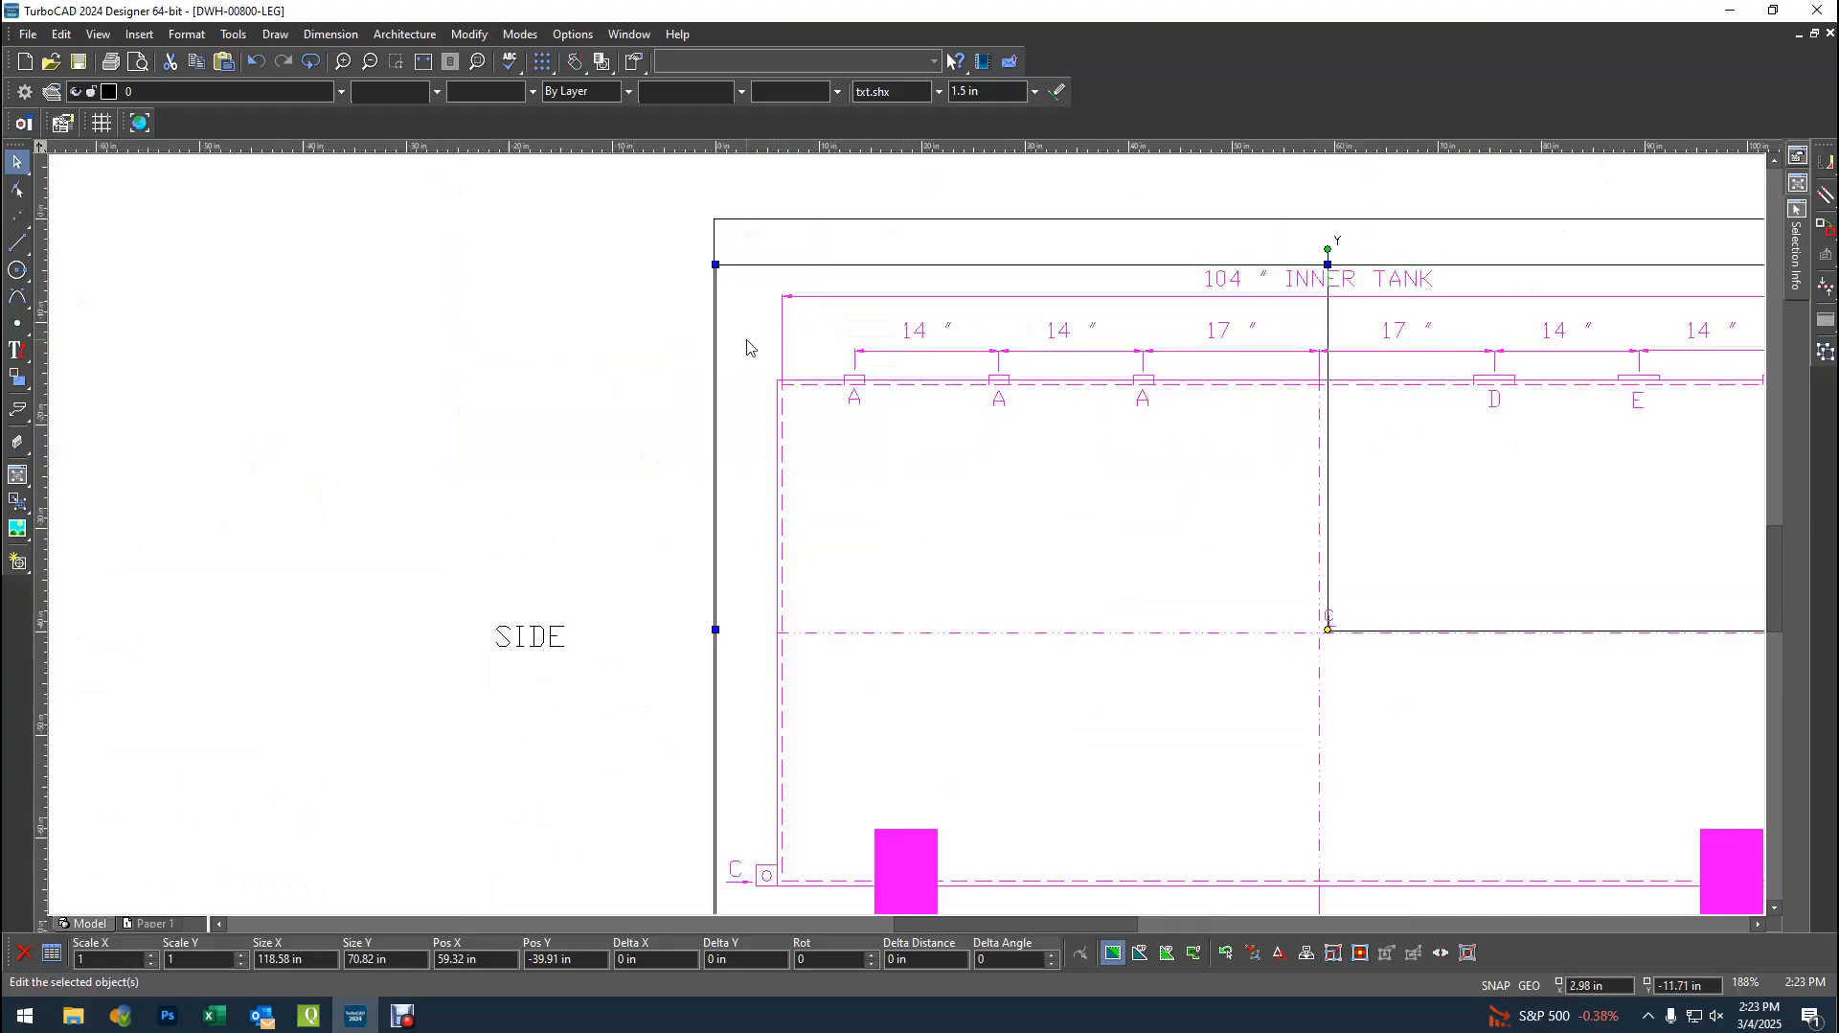
{"action": "left_click_drag", "start_coordinate": [747, 341], "coordinate": [762, 333]}
{"action": "scroll", "coordinate": [1650, 571], "scroll_direction": "down", "scroll_amount": 1}
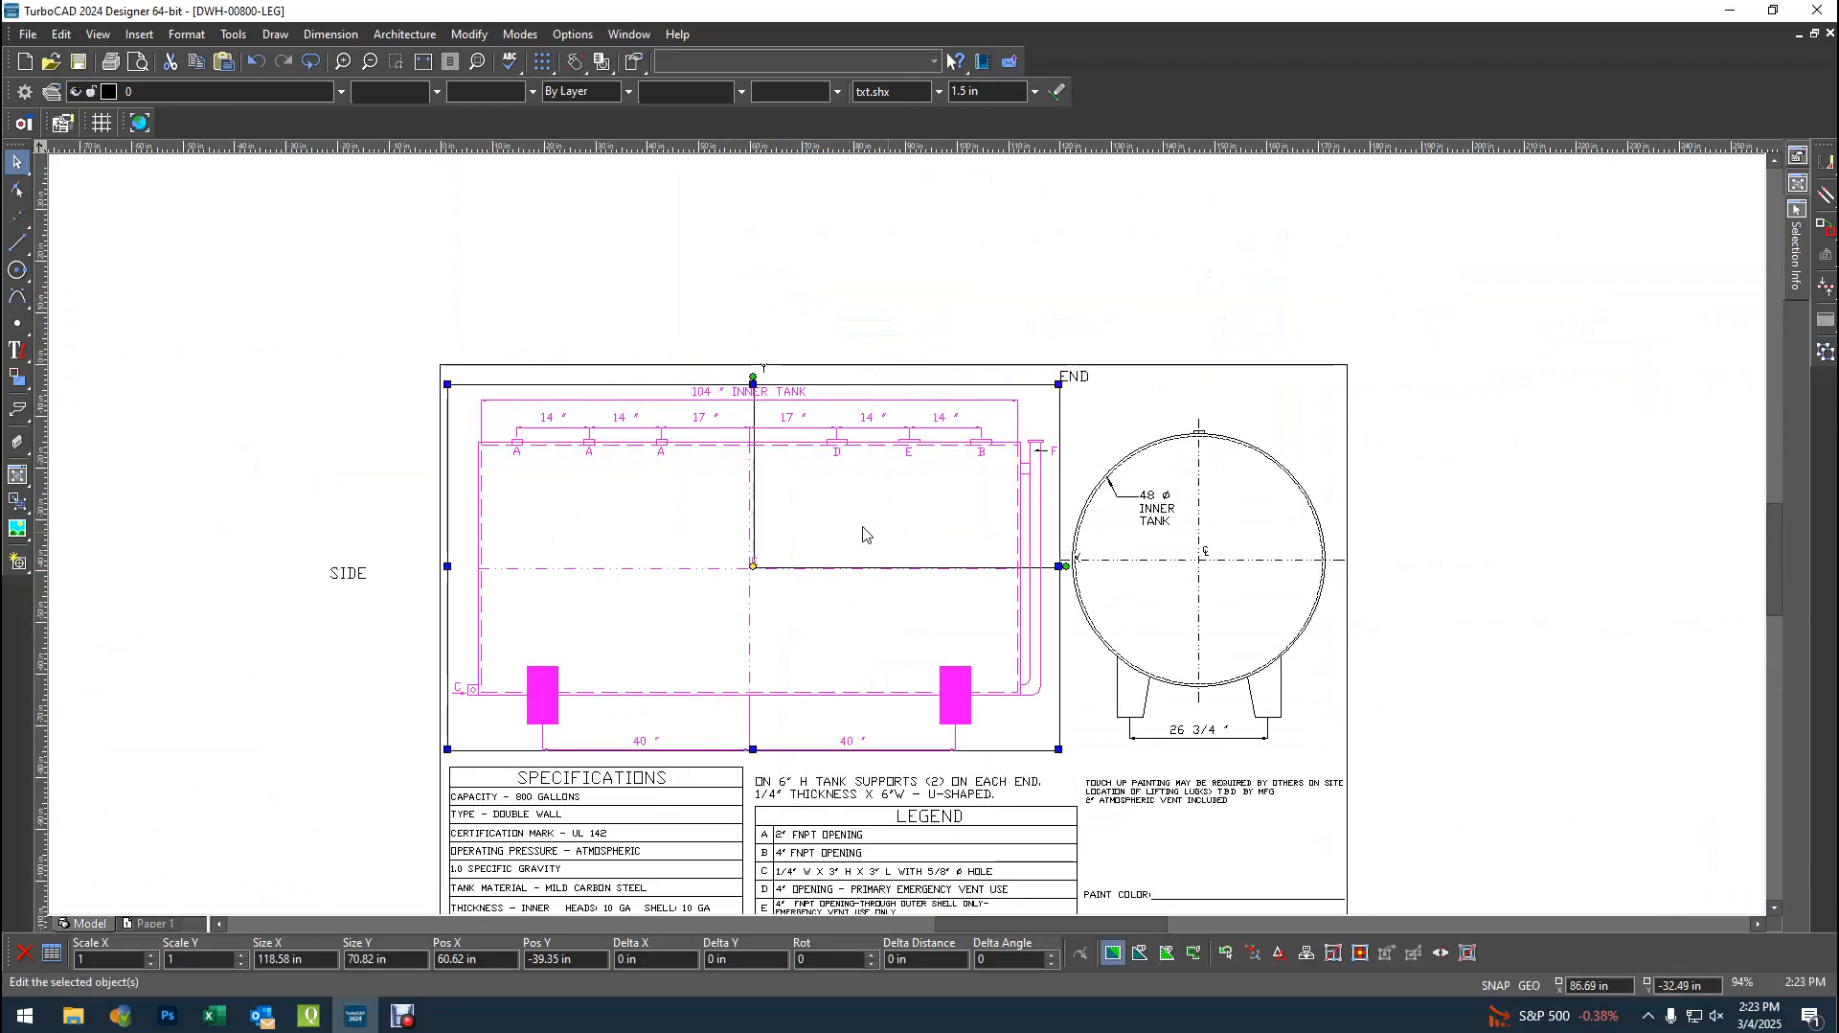
- Raise the side view to about X 60.43 in, Y -38.05 in, so its horizontal centerline is roughly level with the end view's
{"action": "scroll", "coordinate": [1015, 605], "scroll_direction": "up", "scroll_amount": 1}
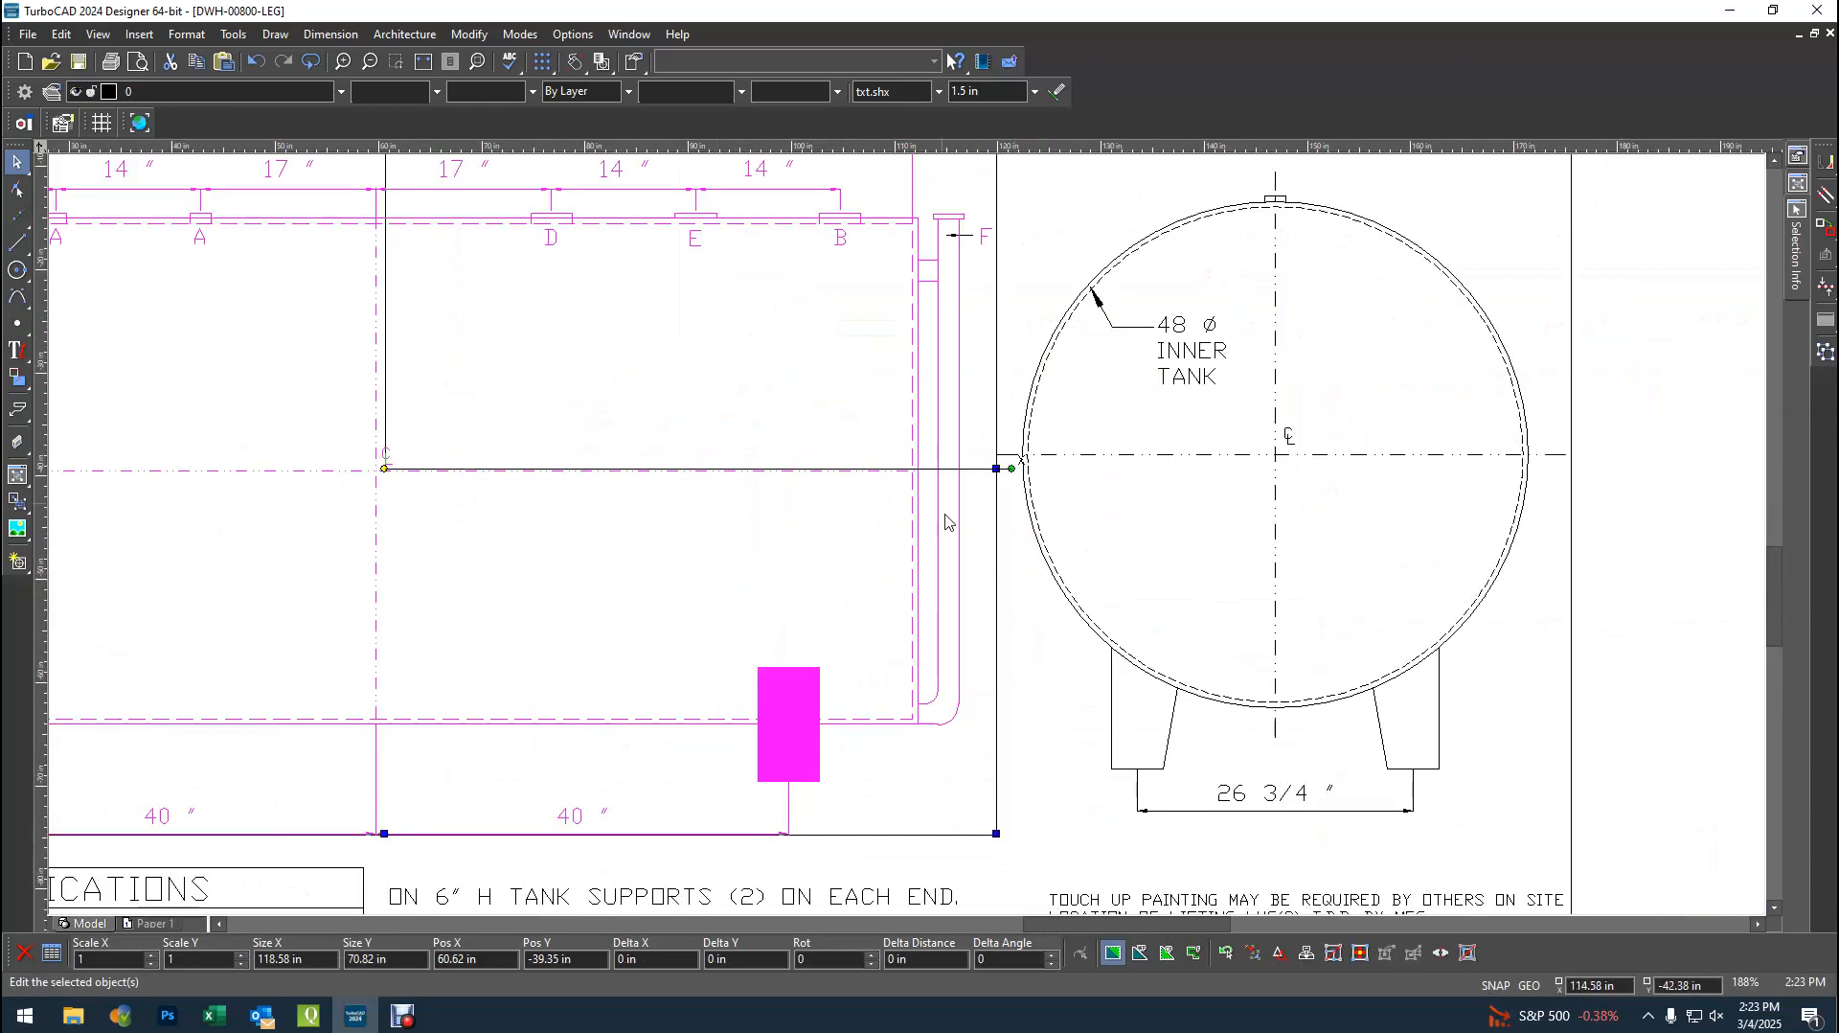
{"action": "left_click_drag", "start_coordinate": [974, 520], "coordinate": [972, 498]}
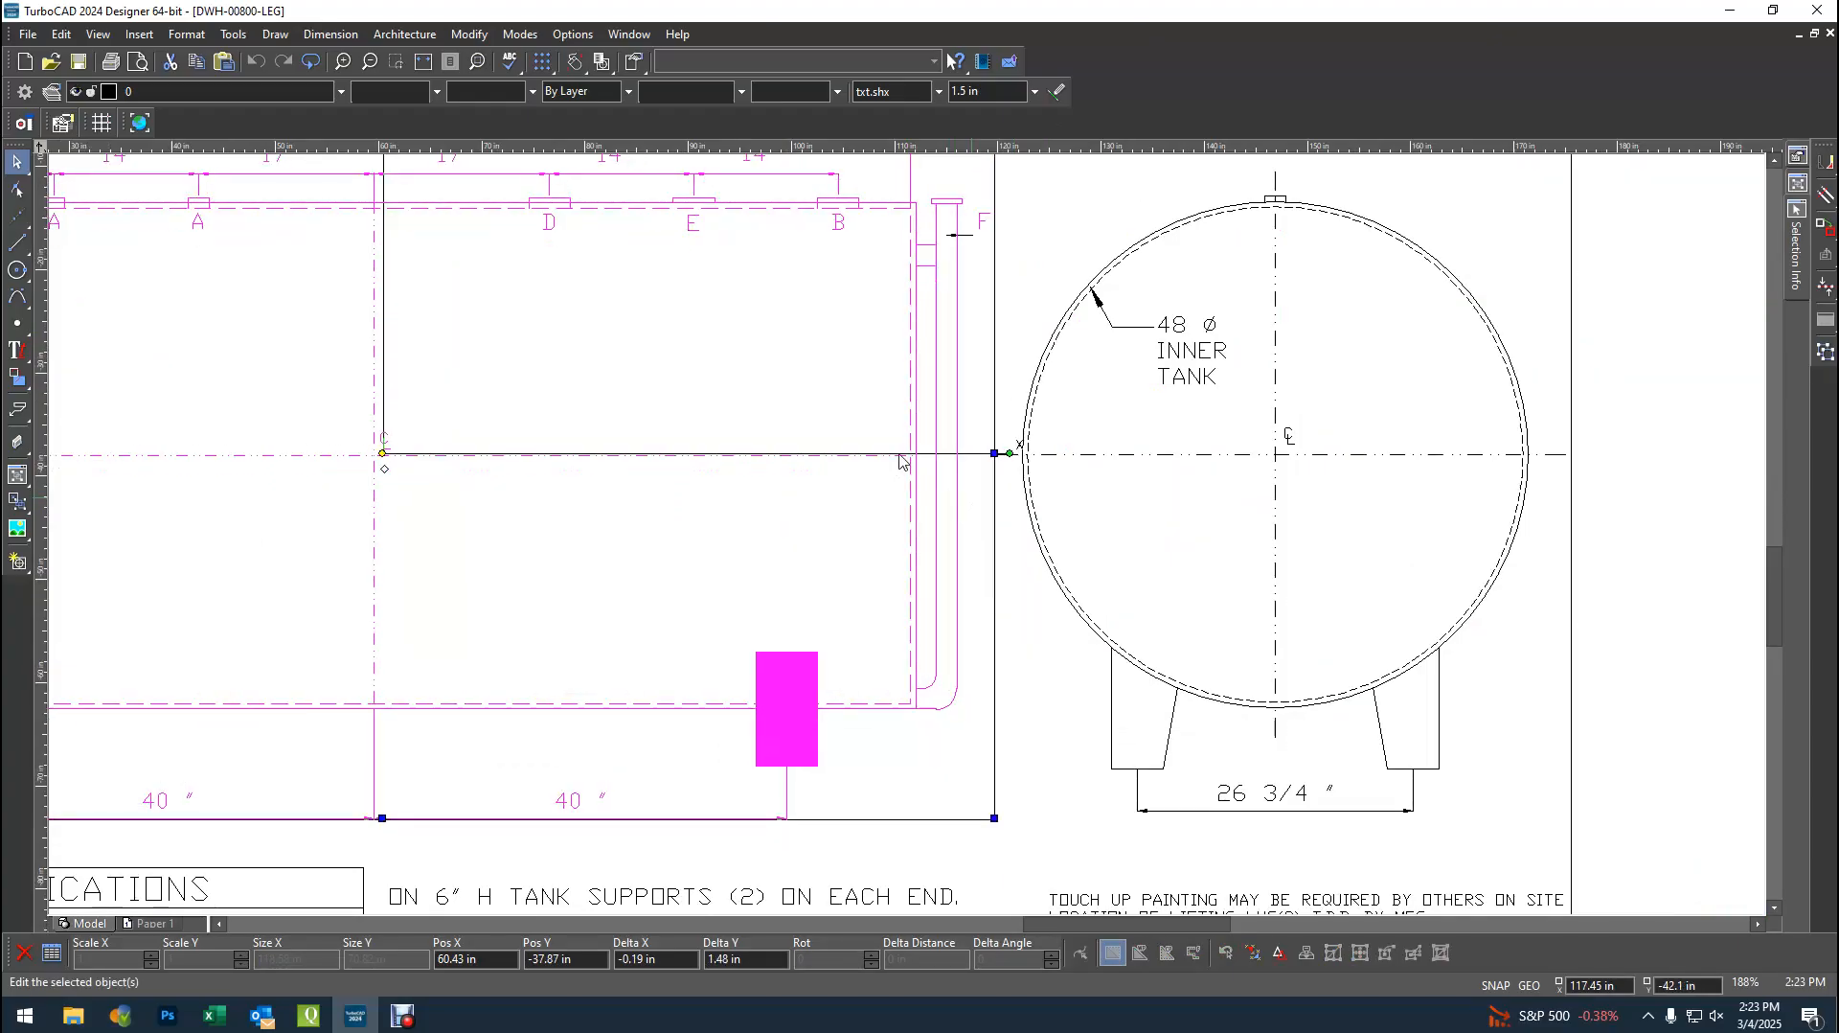
{"action": "left_click", "coordinate": [838, 512]}
{"action": "key", "text": "ctrl+z"}
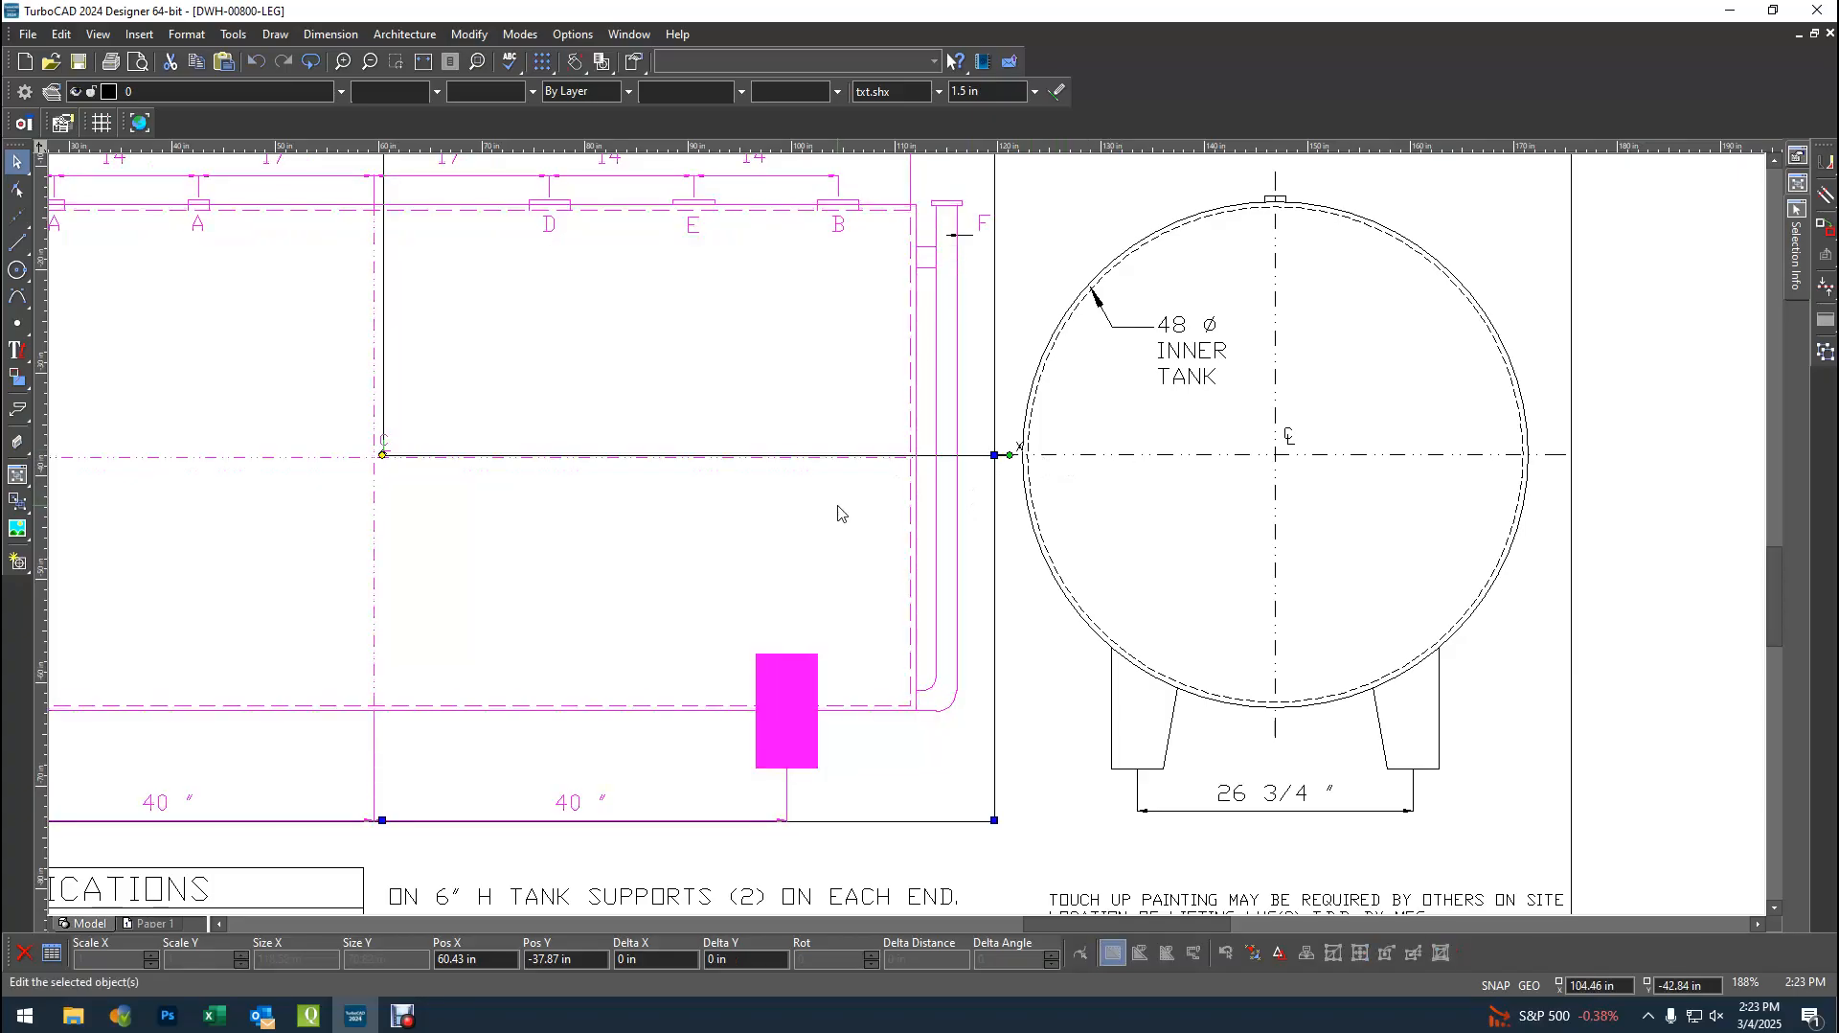
{"action": "scroll", "coordinate": [1526, 507], "scroll_direction": "down", "scroll_amount": 1}
{"action": "left_click", "coordinate": [1056, 545]}
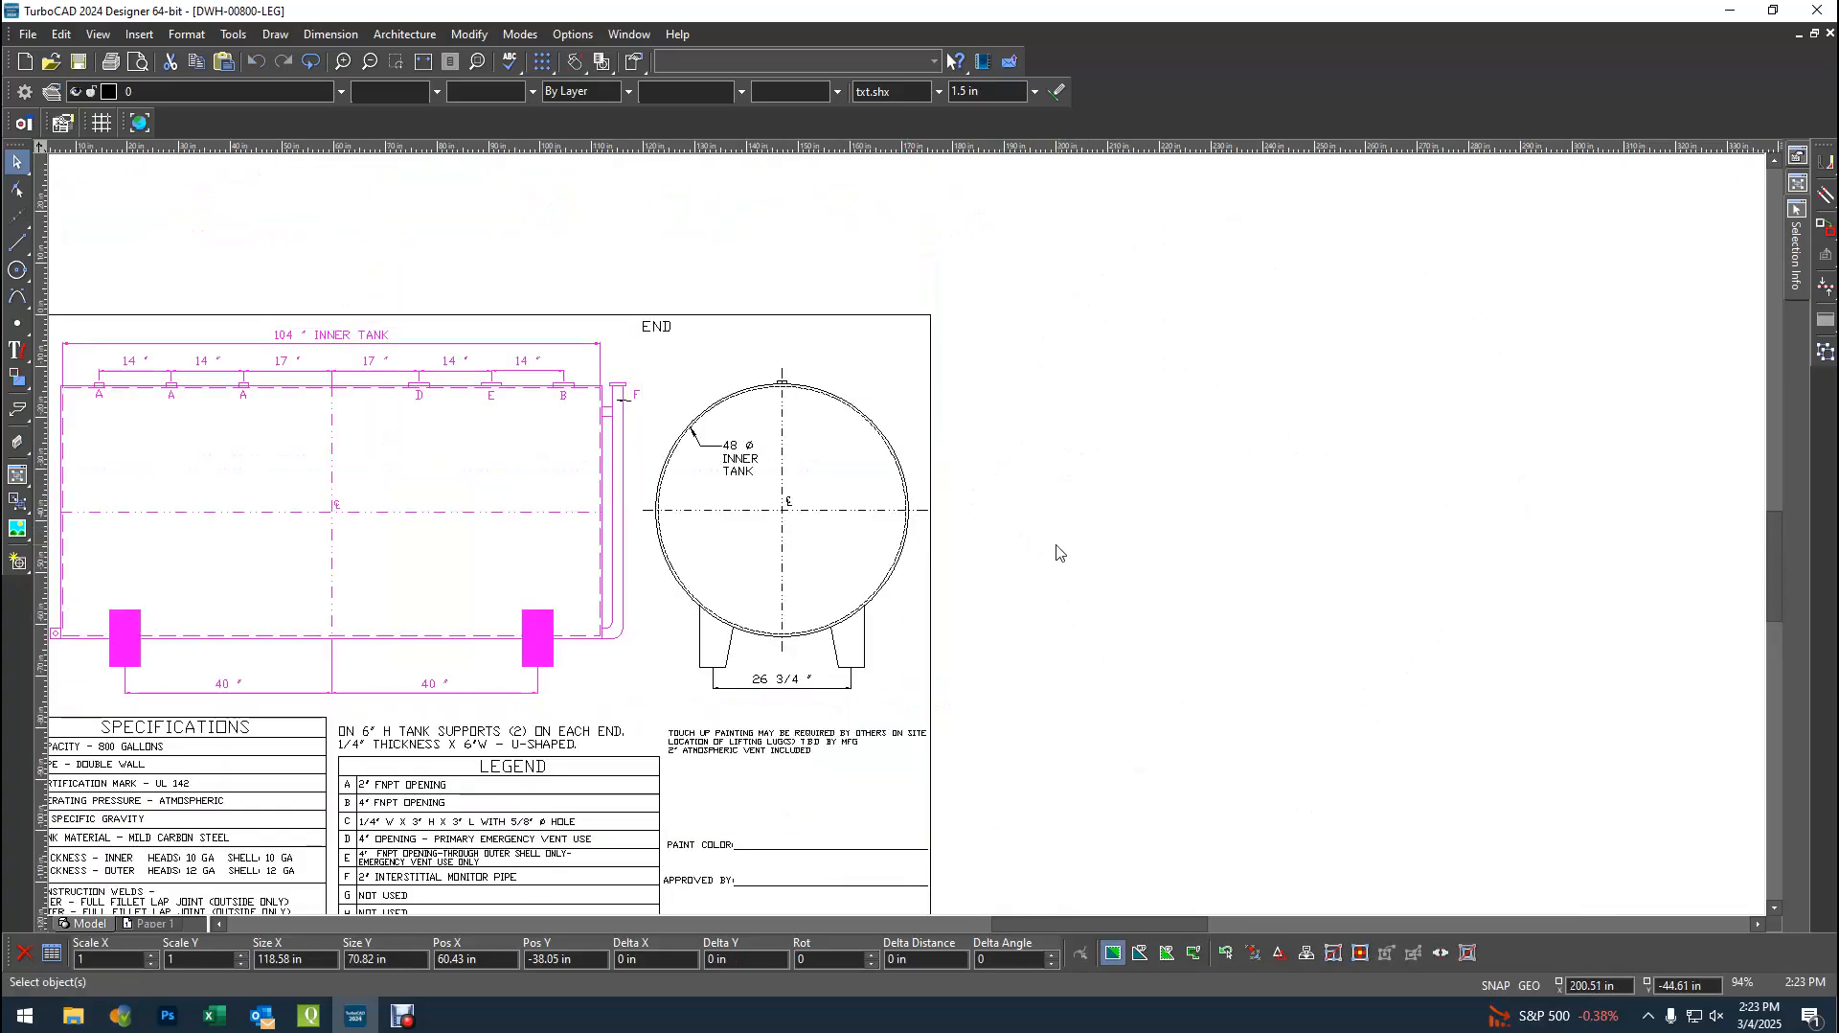
- Set the X position of the end view's horizontal centerline to 145 in
{"action": "scroll", "coordinate": [738, 486], "scroll_direction": "up", "scroll_amount": 2}
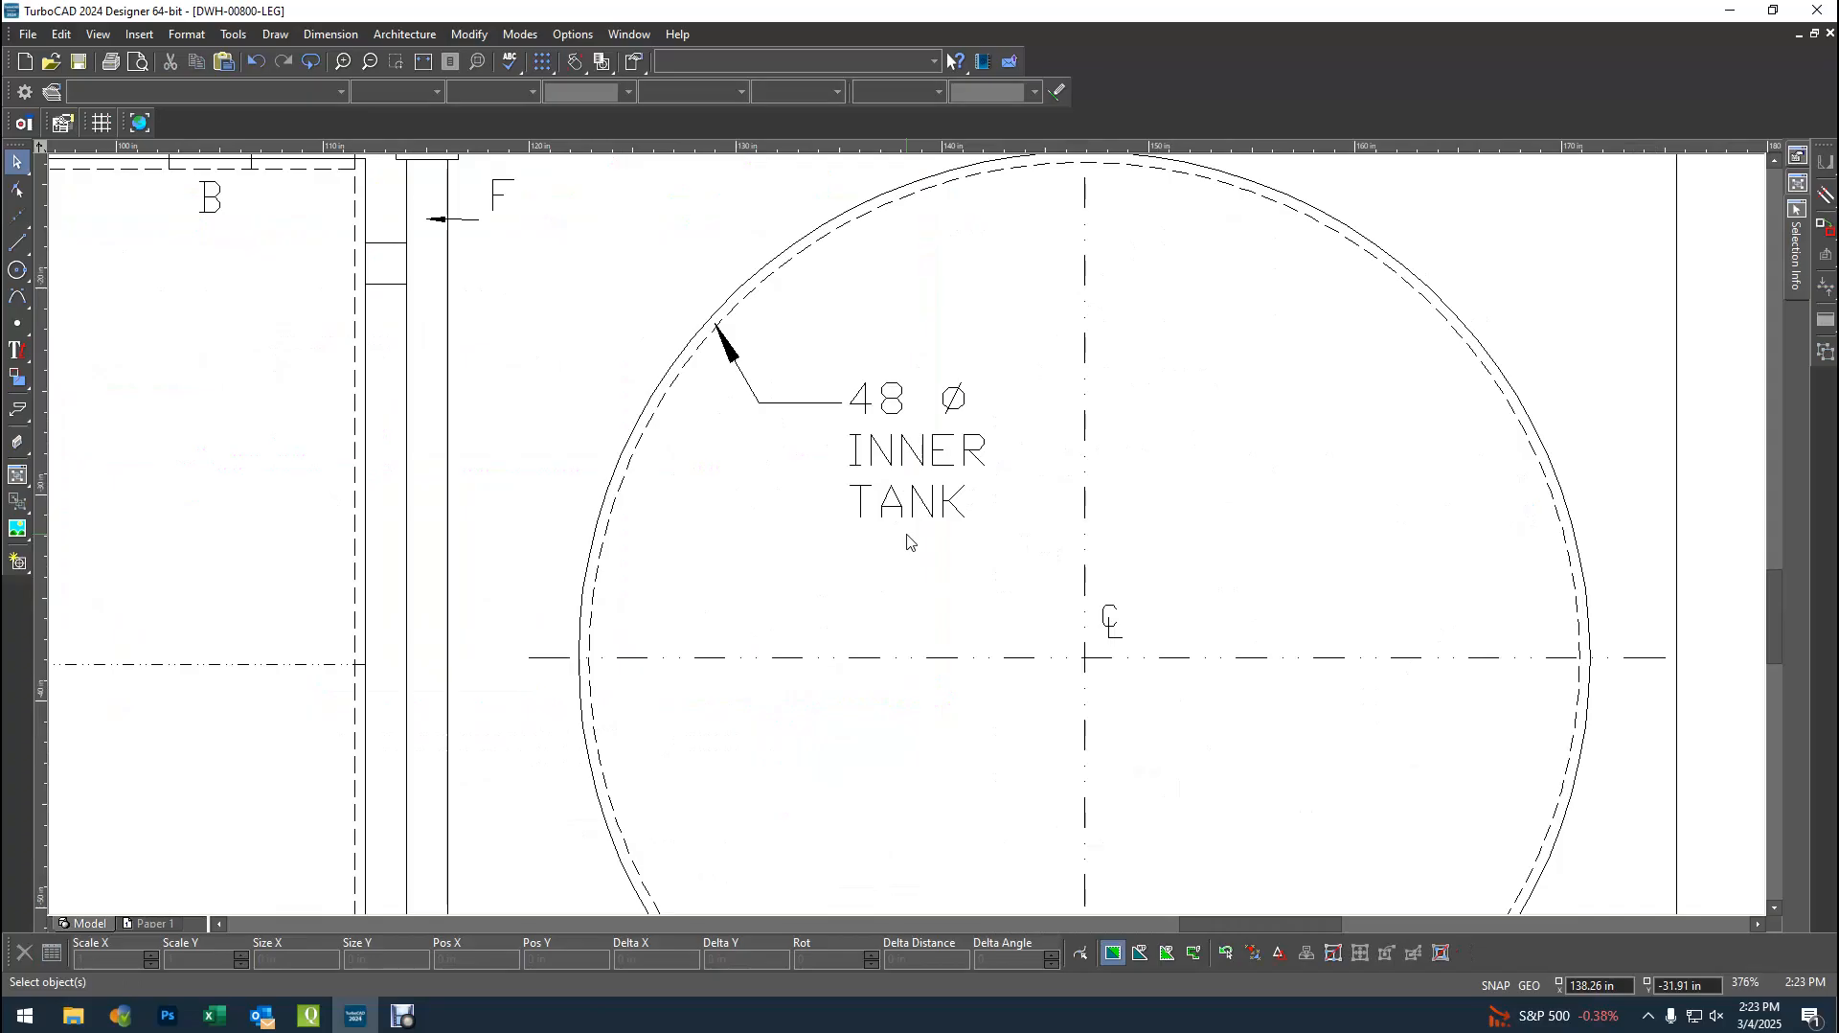
{"action": "left_click", "coordinate": [1631, 657]}
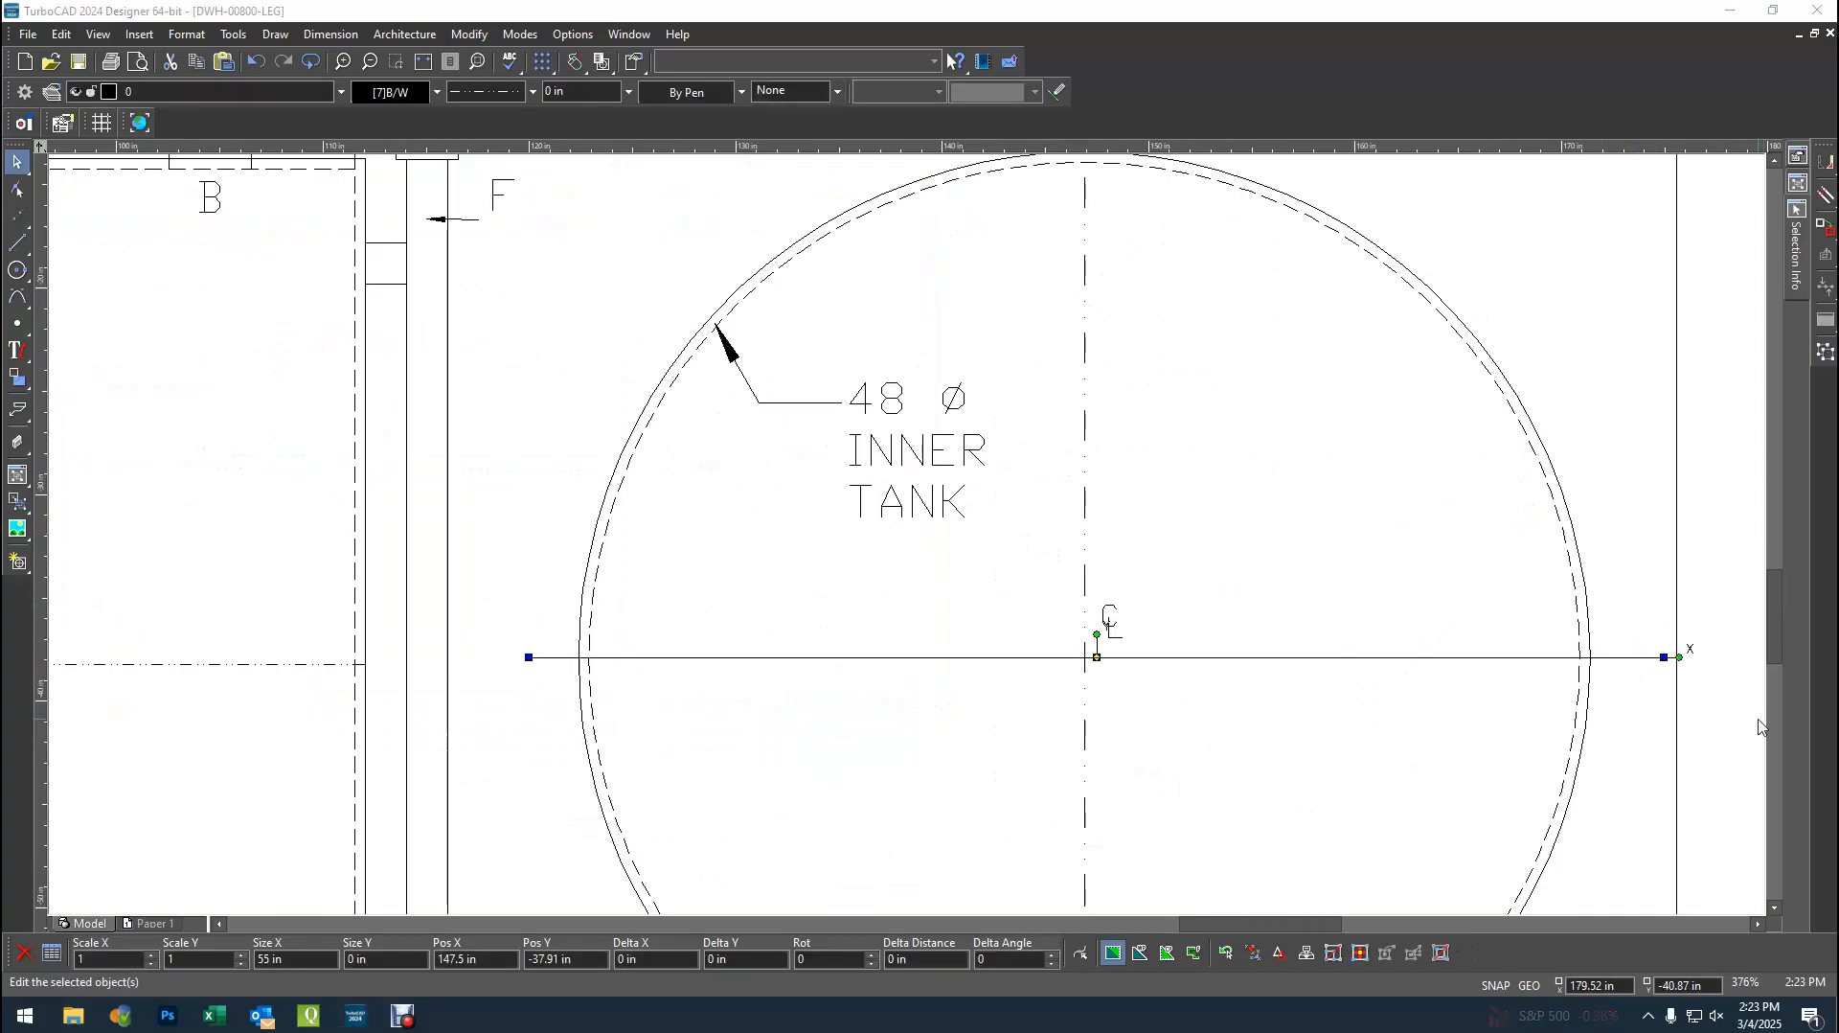
{"action": "left_click", "coordinate": [1510, 537]}
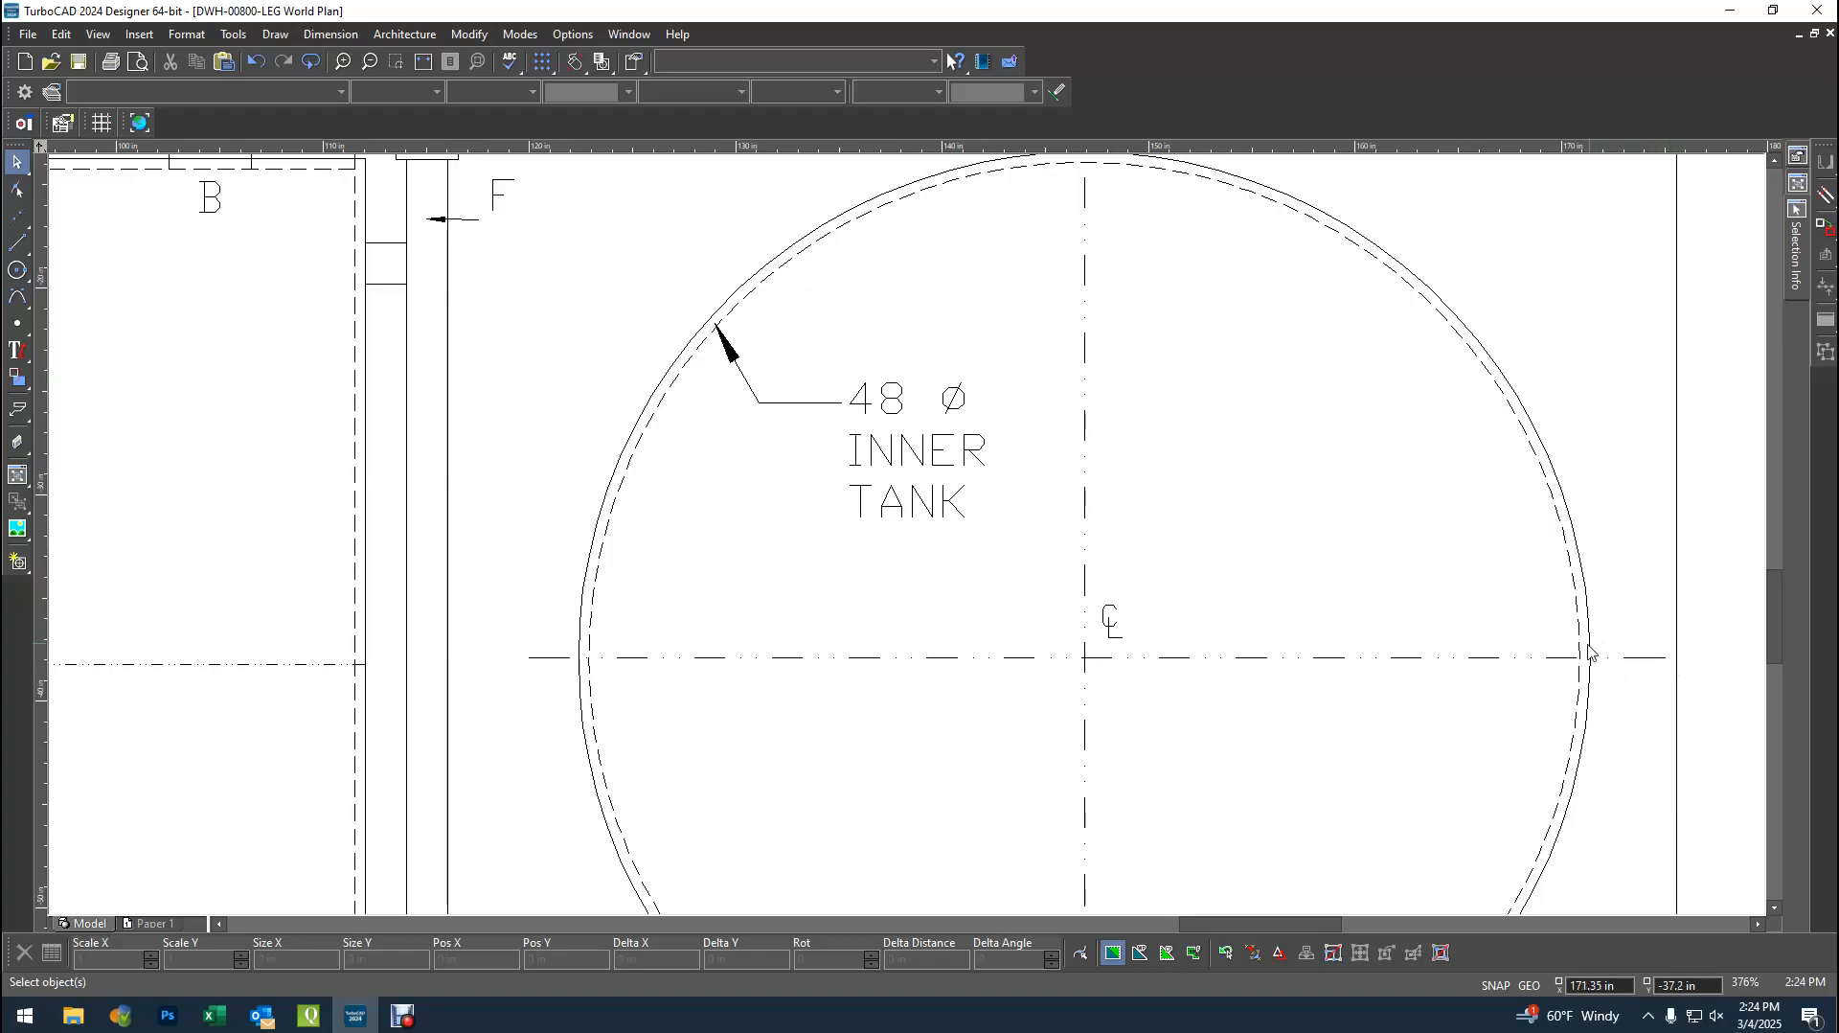
{"action": "left_click", "coordinate": [882, 658]}
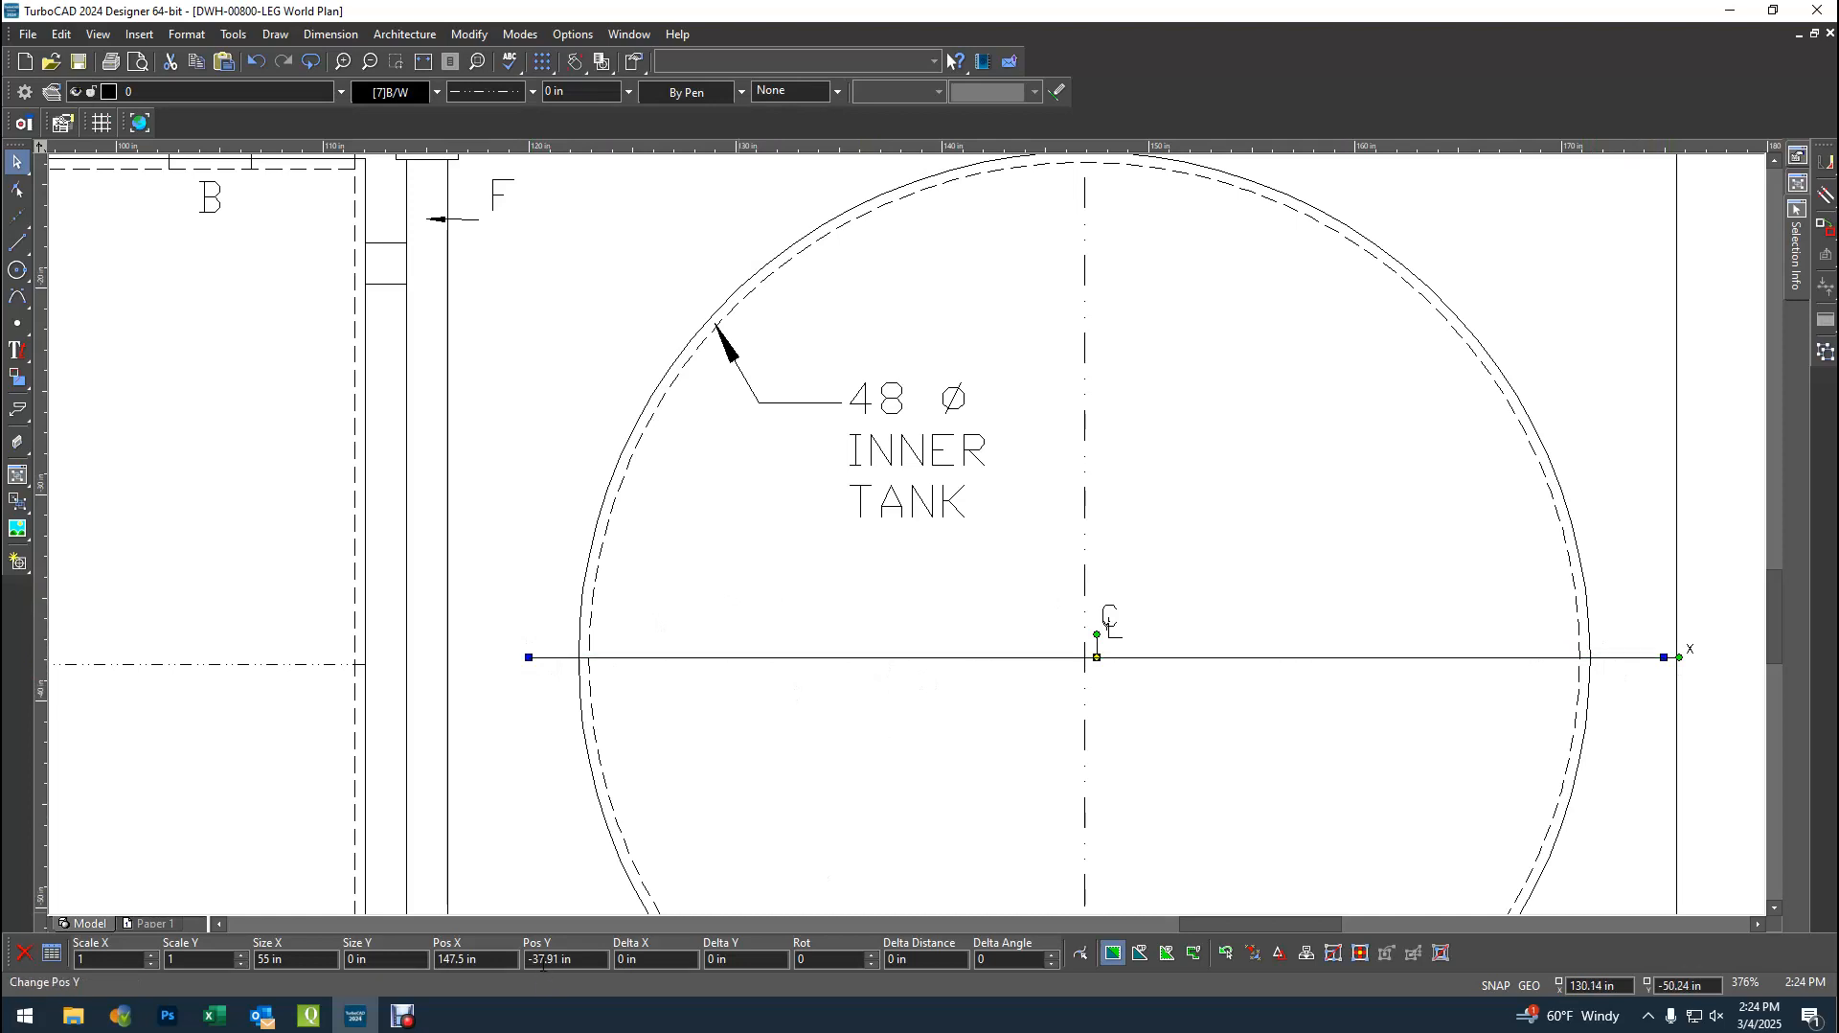
{"action": "double_click", "coordinate": [458, 959]}
{"action": "key", "text": "BackSpace"}
{"action": "key", "text": "BackSpace"}
{"action": "type", "text": "5"}
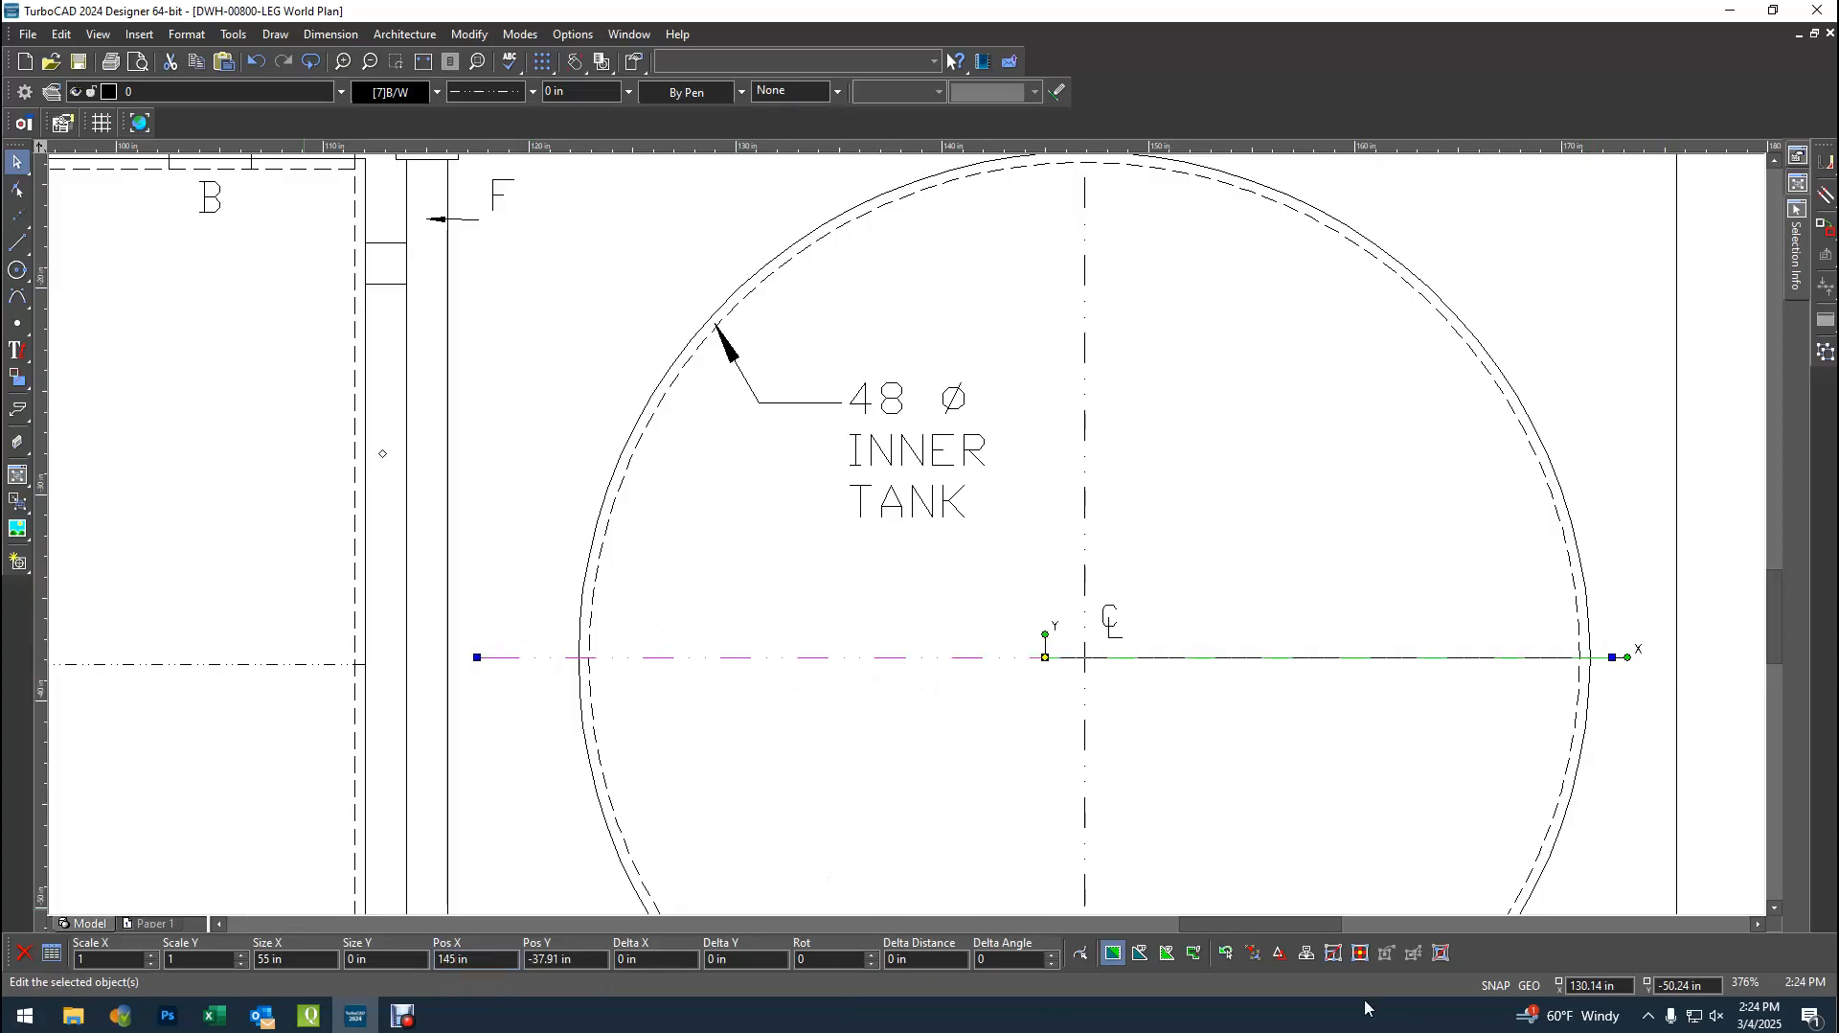
- Move the end view's horizontal centerline by its midpoint onto the vertical centerline, at about X 146.88 in, Y -37.91 in
{"action": "scroll", "coordinate": [1099, 681], "scroll_direction": "up", "scroll_amount": 1}
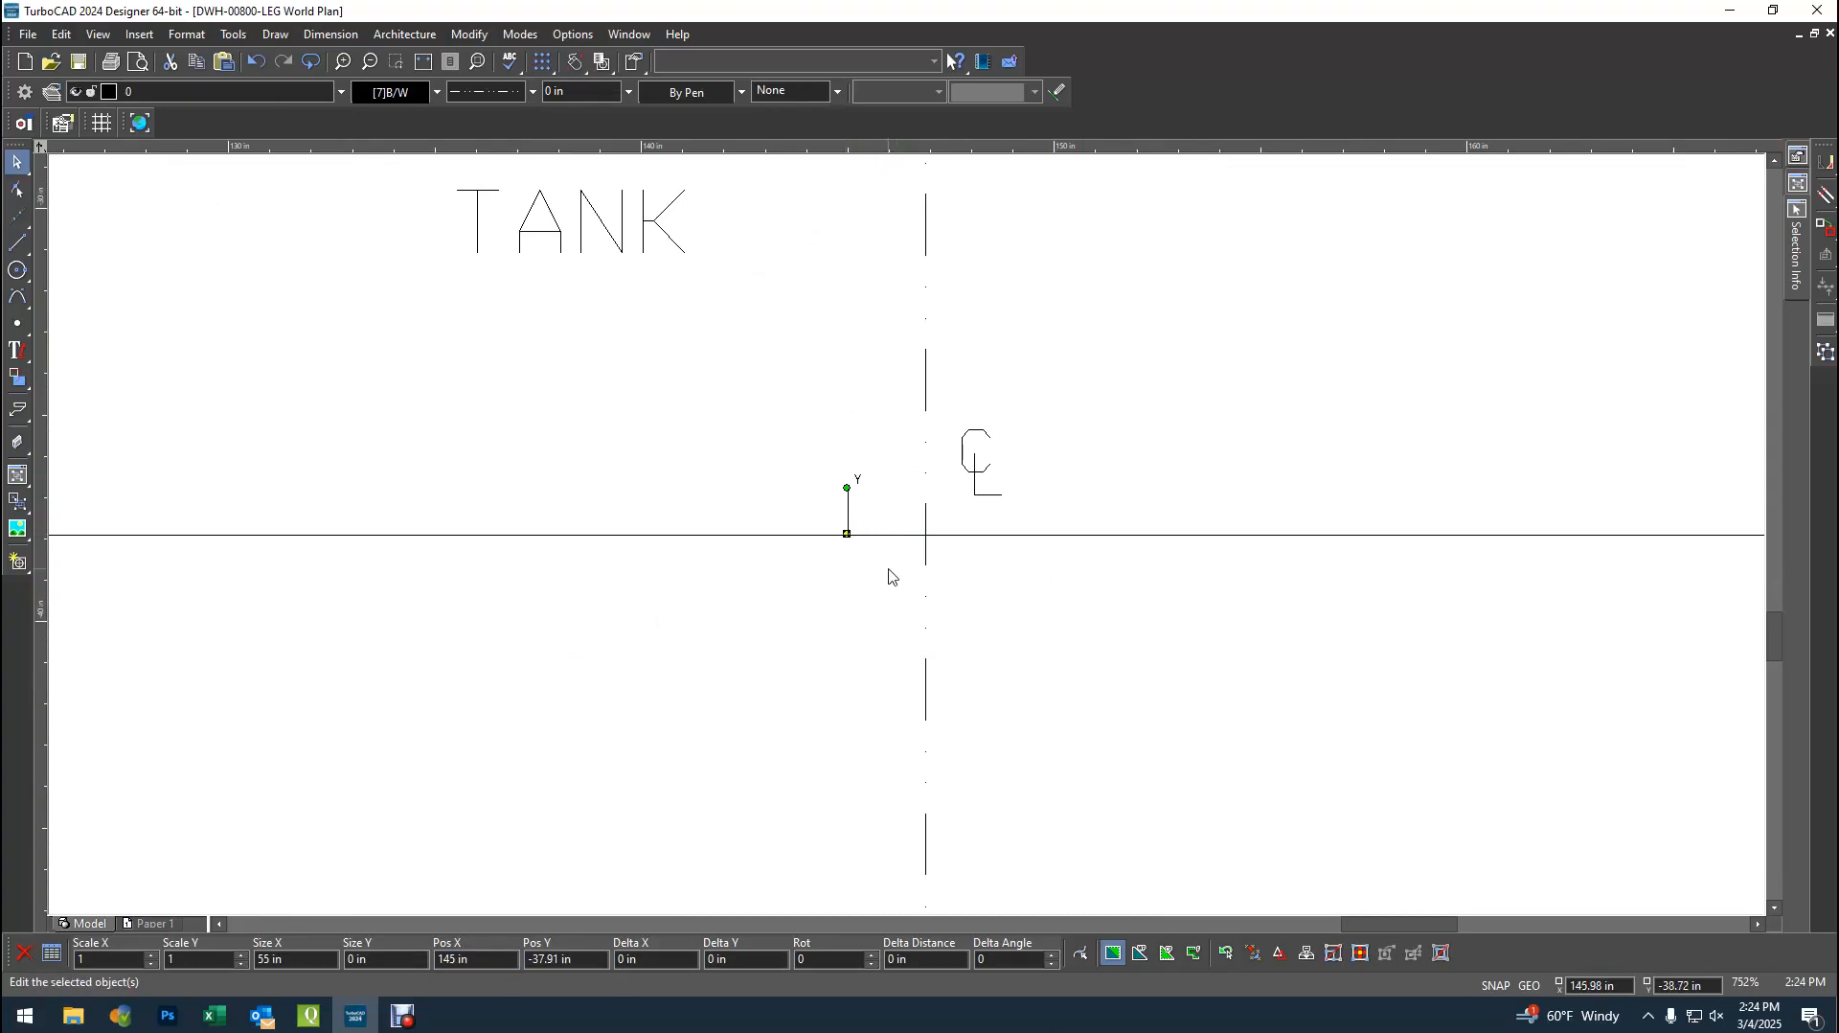
{"action": "left_click", "coordinate": [846, 534]}
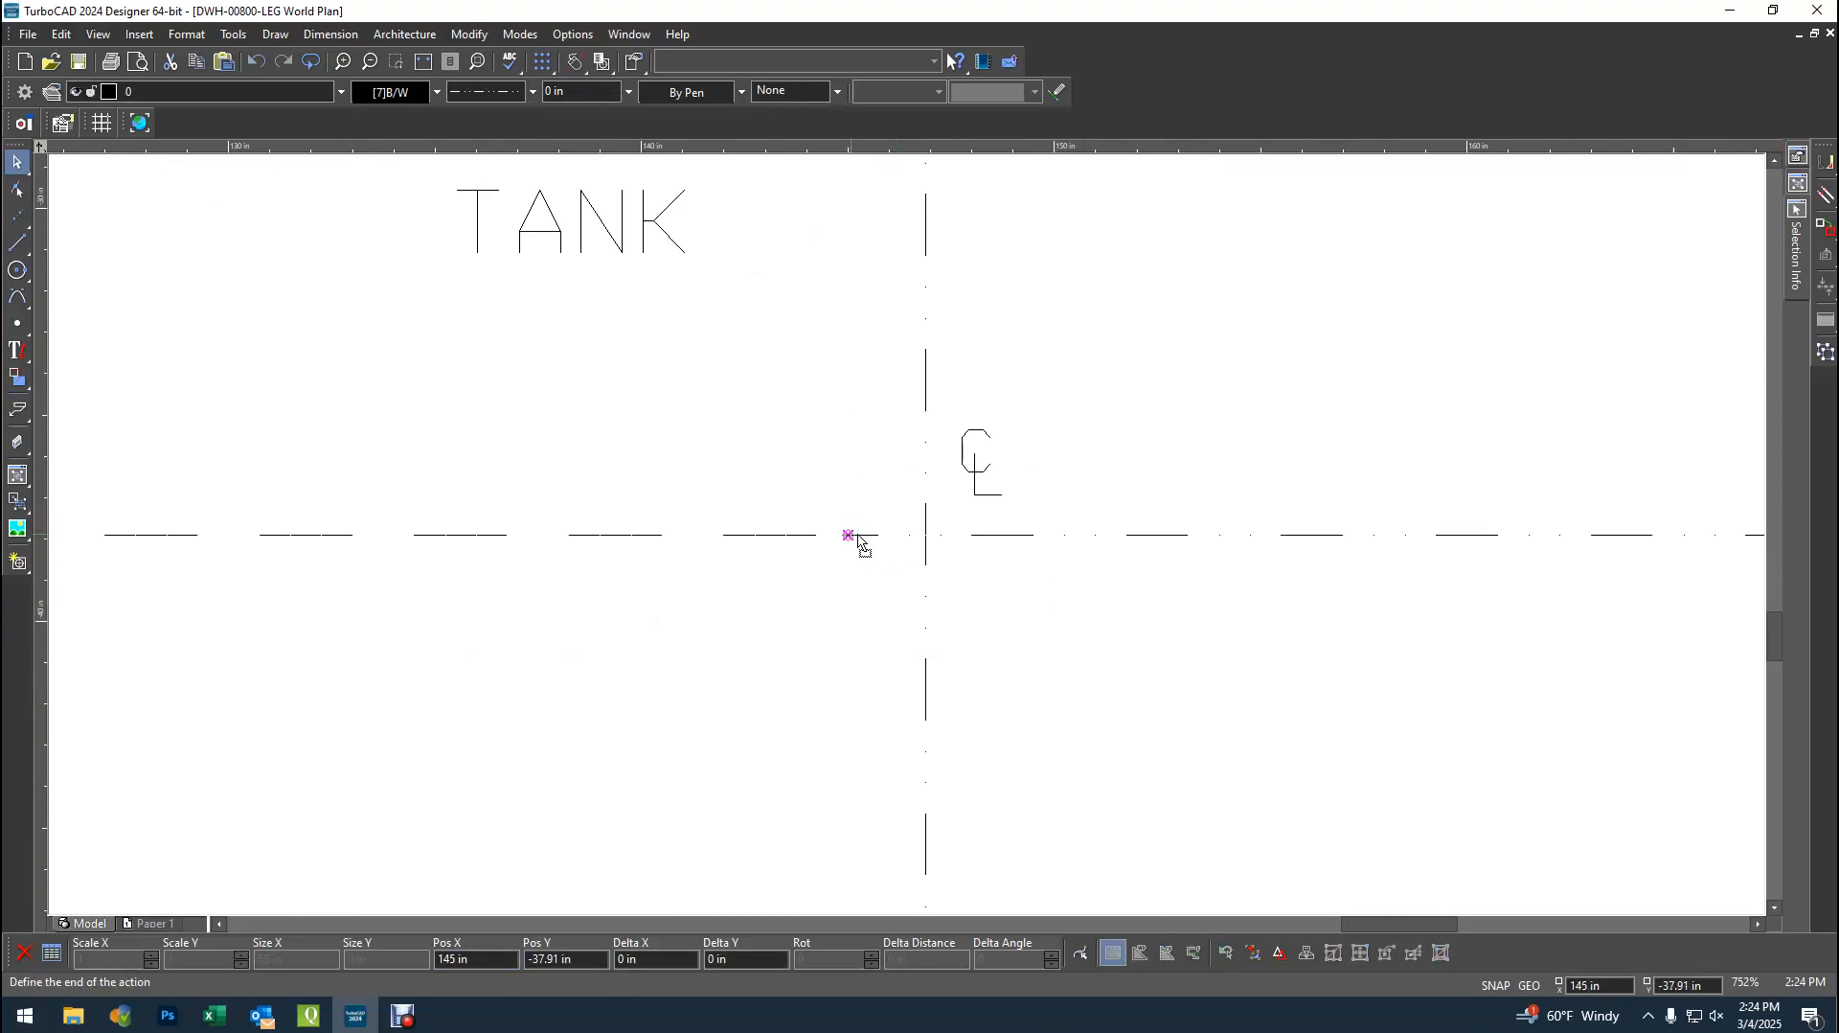
{"action": "left_click", "coordinate": [927, 537]}
{"action": "scroll", "coordinate": [882, 526], "scroll_direction": "down", "scroll_amount": 3}
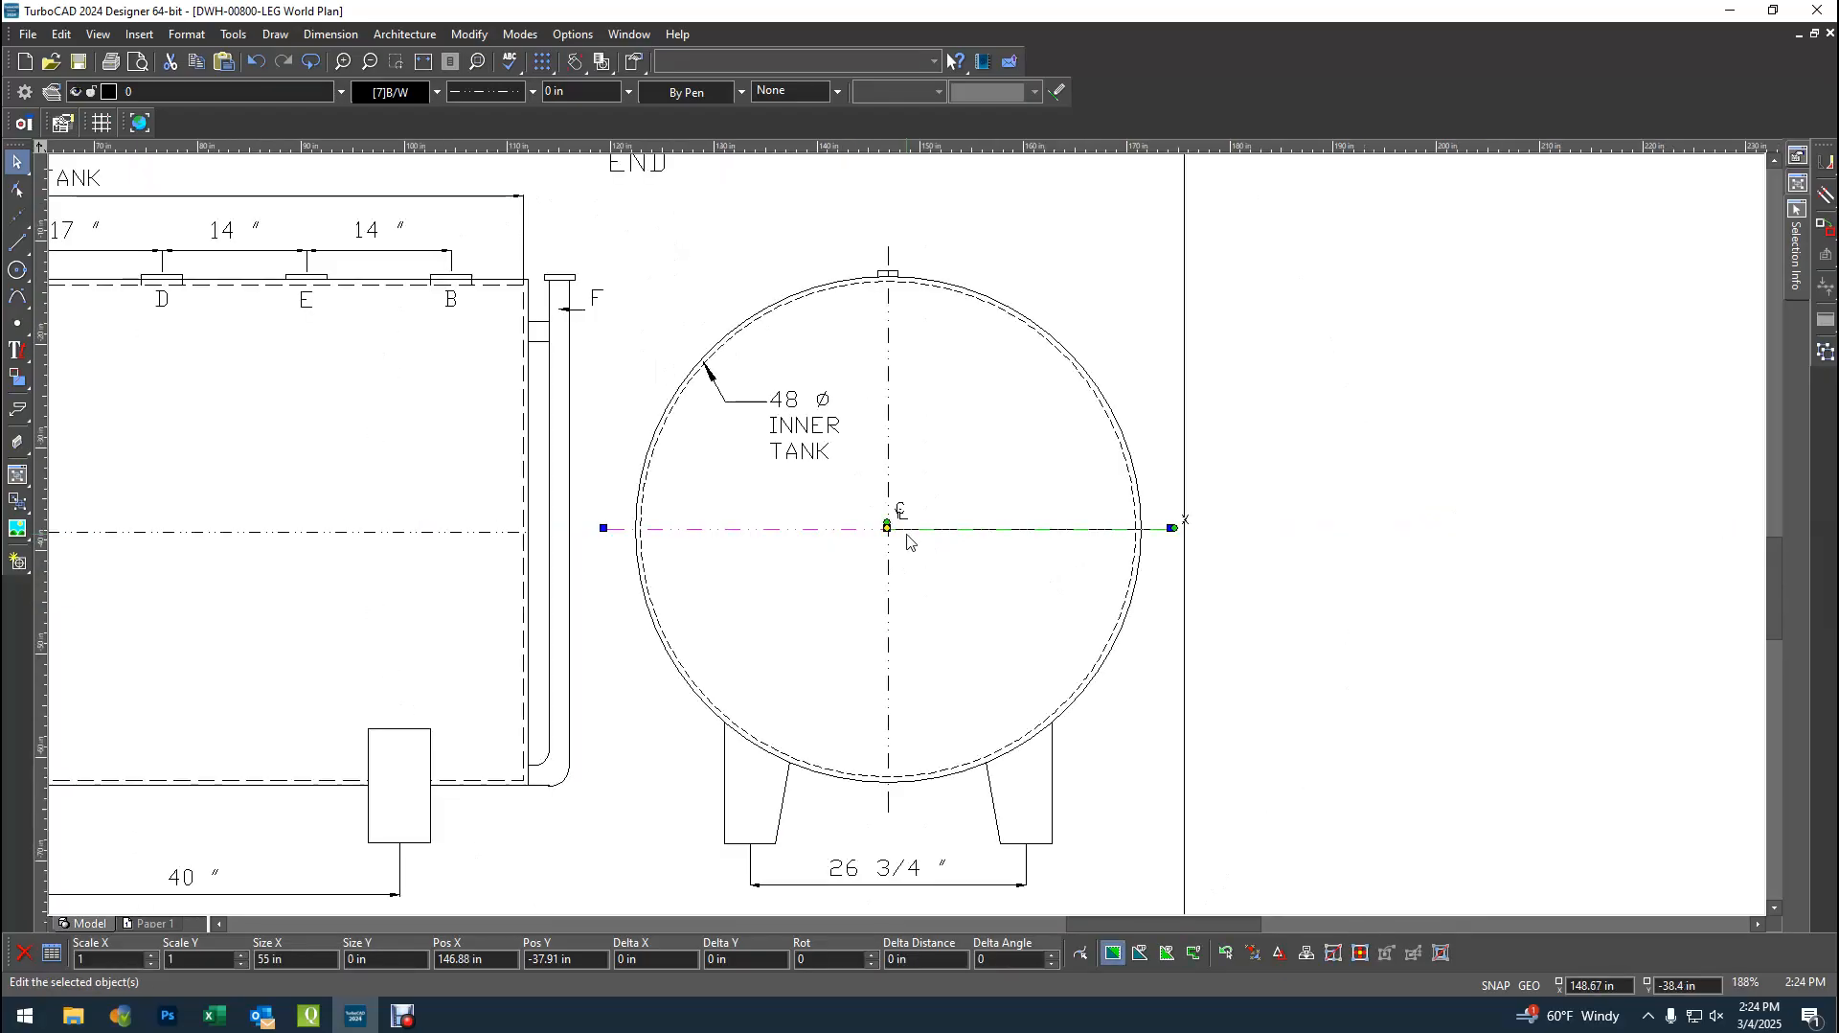
{"action": "scroll", "coordinate": [915, 531], "scroll_direction": "up", "scroll_amount": 1}
{"action": "left_click", "coordinate": [1307, 710]}
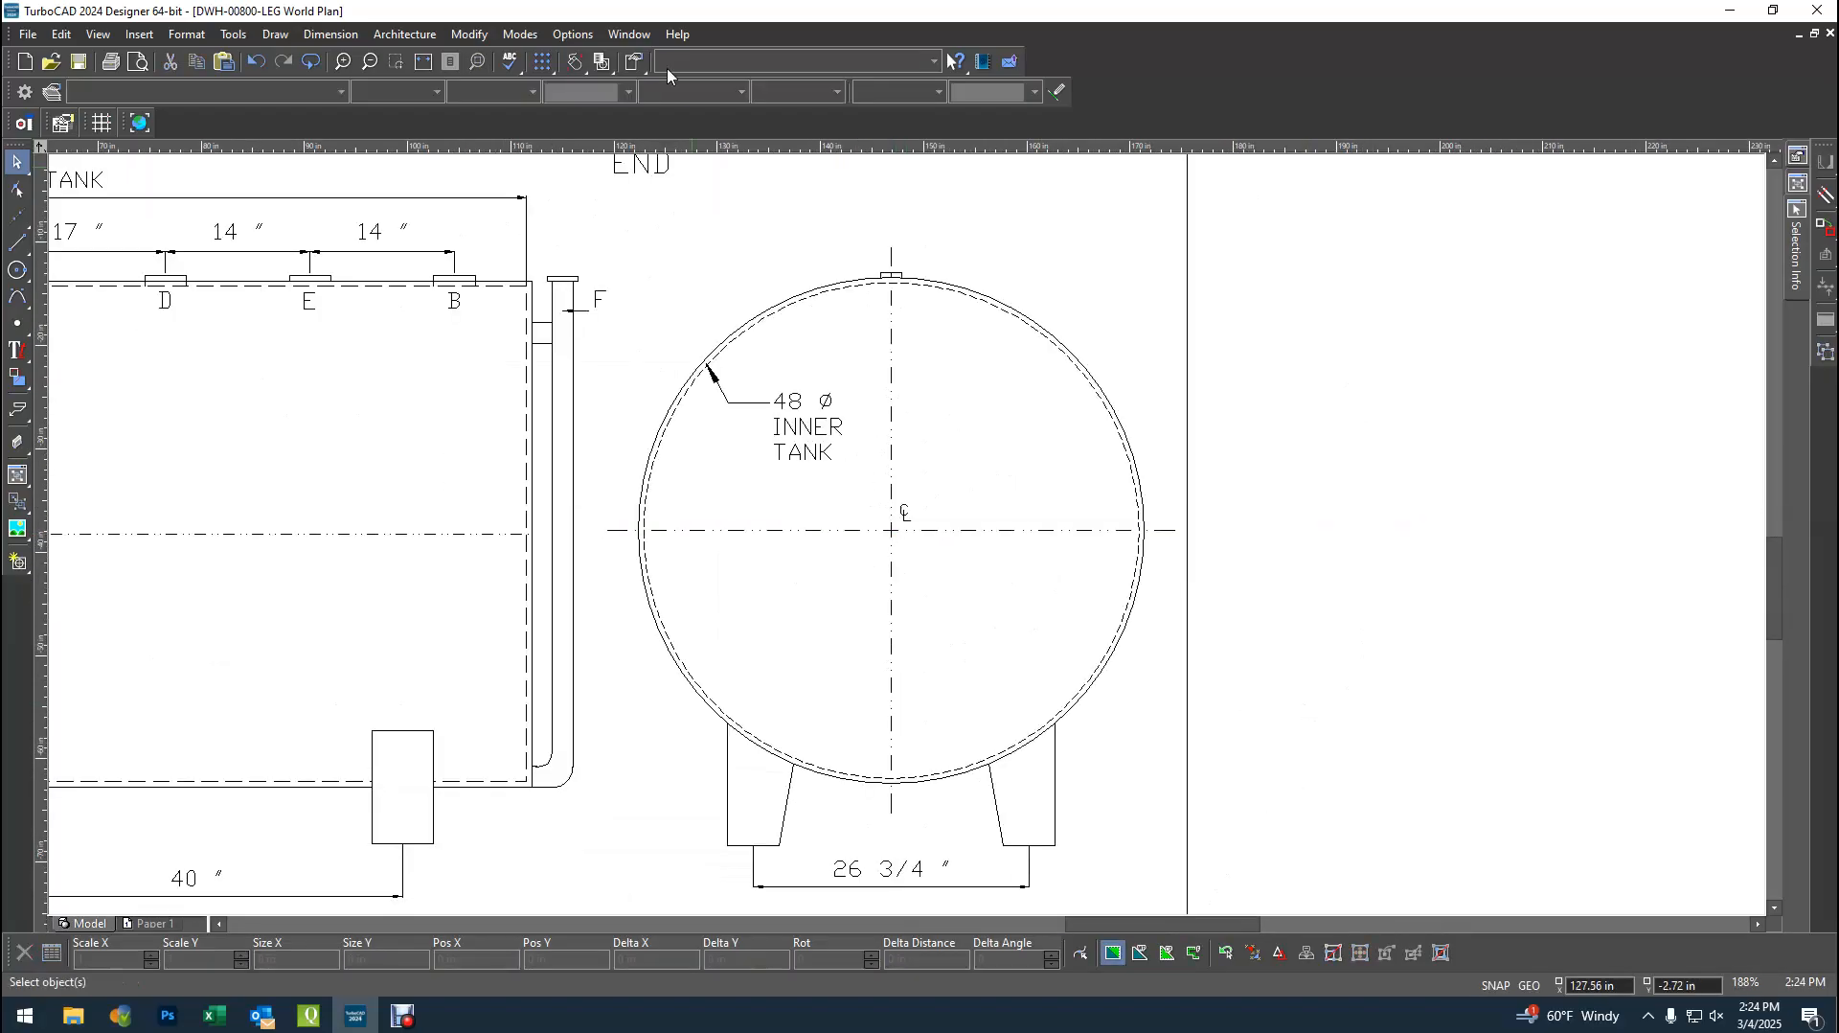
{"action": "scroll", "coordinate": [862, 453], "scroll_direction": "down", "scroll_amount": 1}
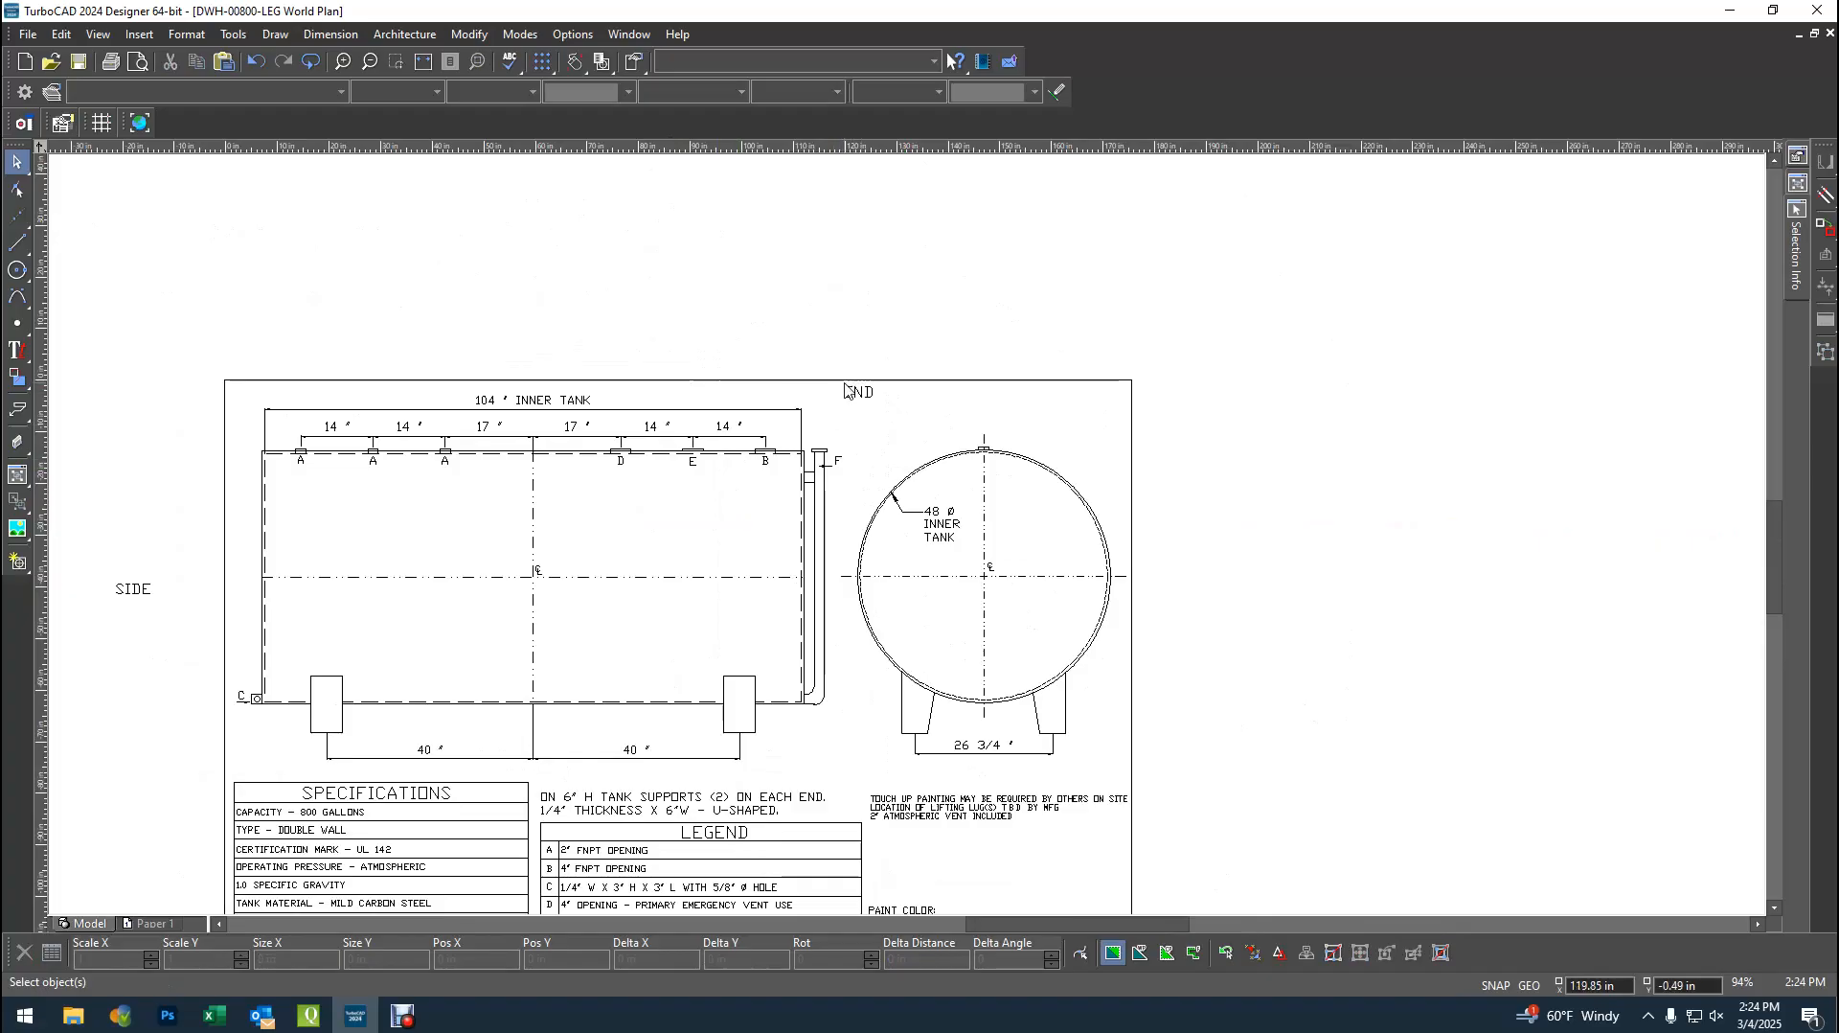
{"action": "left_click_drag", "start_coordinate": [843, 383], "coordinate": [1130, 772]}
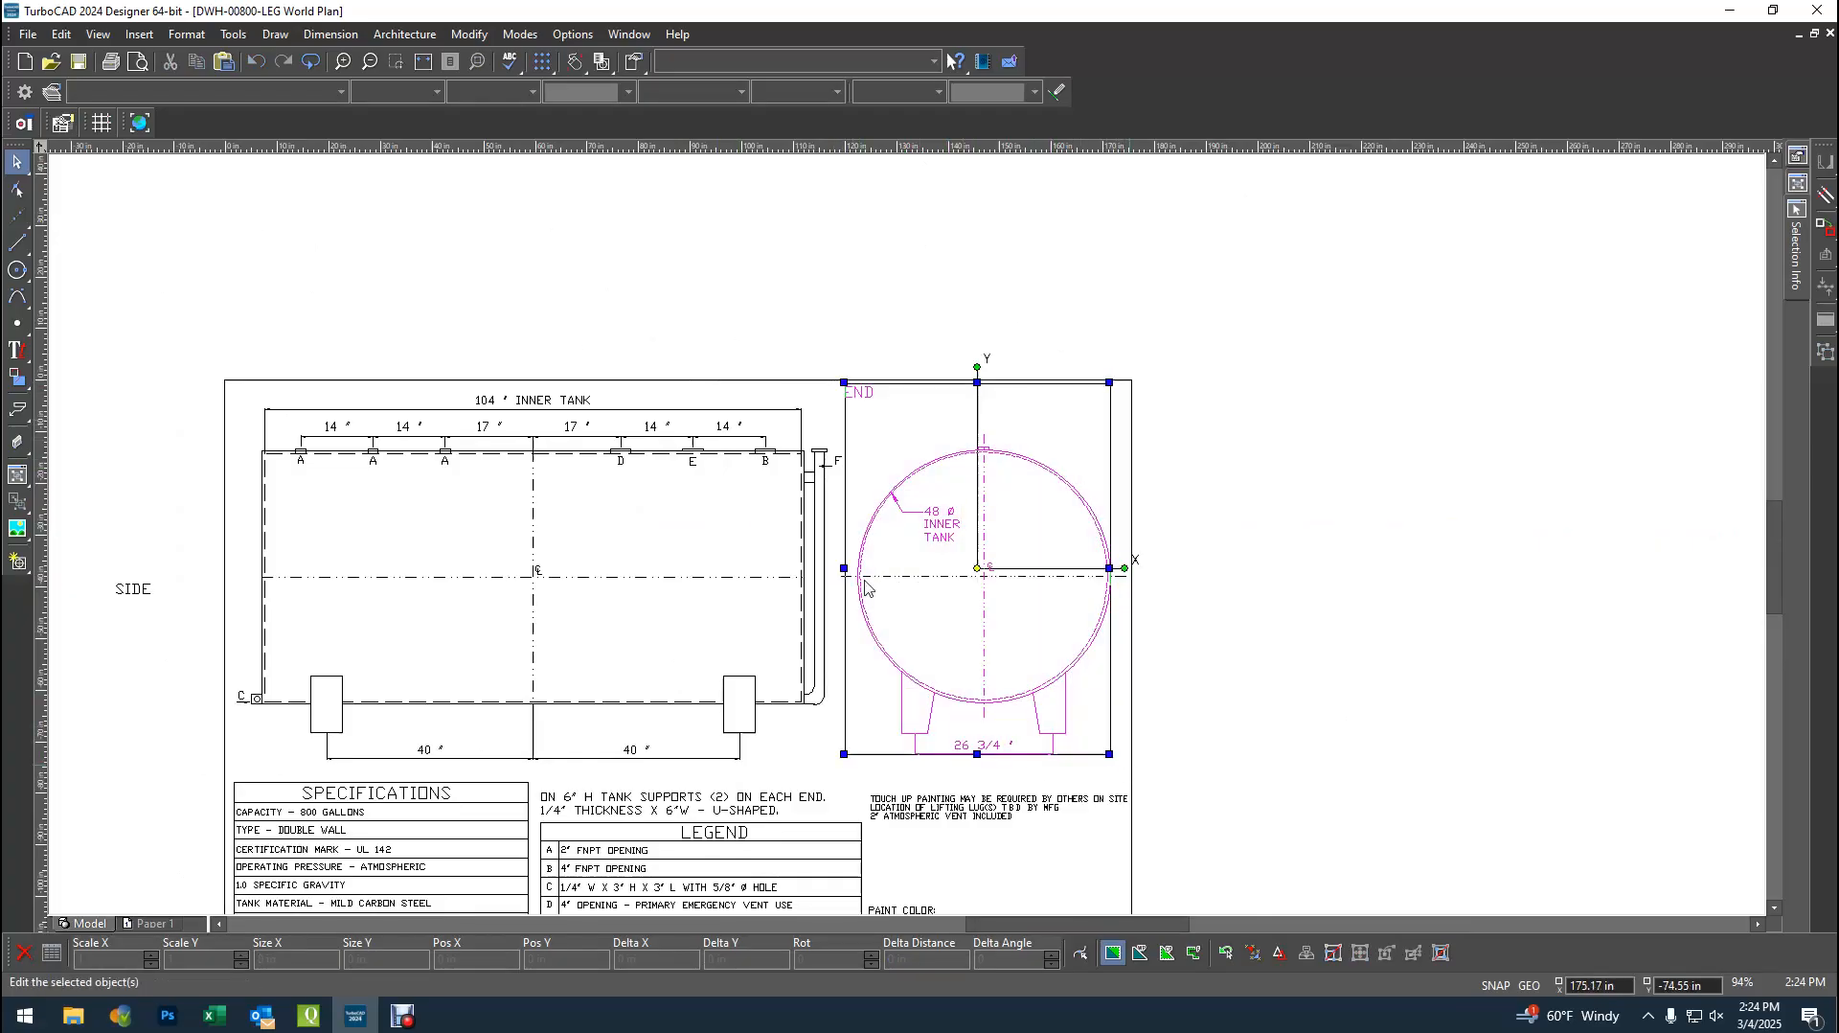
{"action": "left_click", "coordinate": [870, 577]}
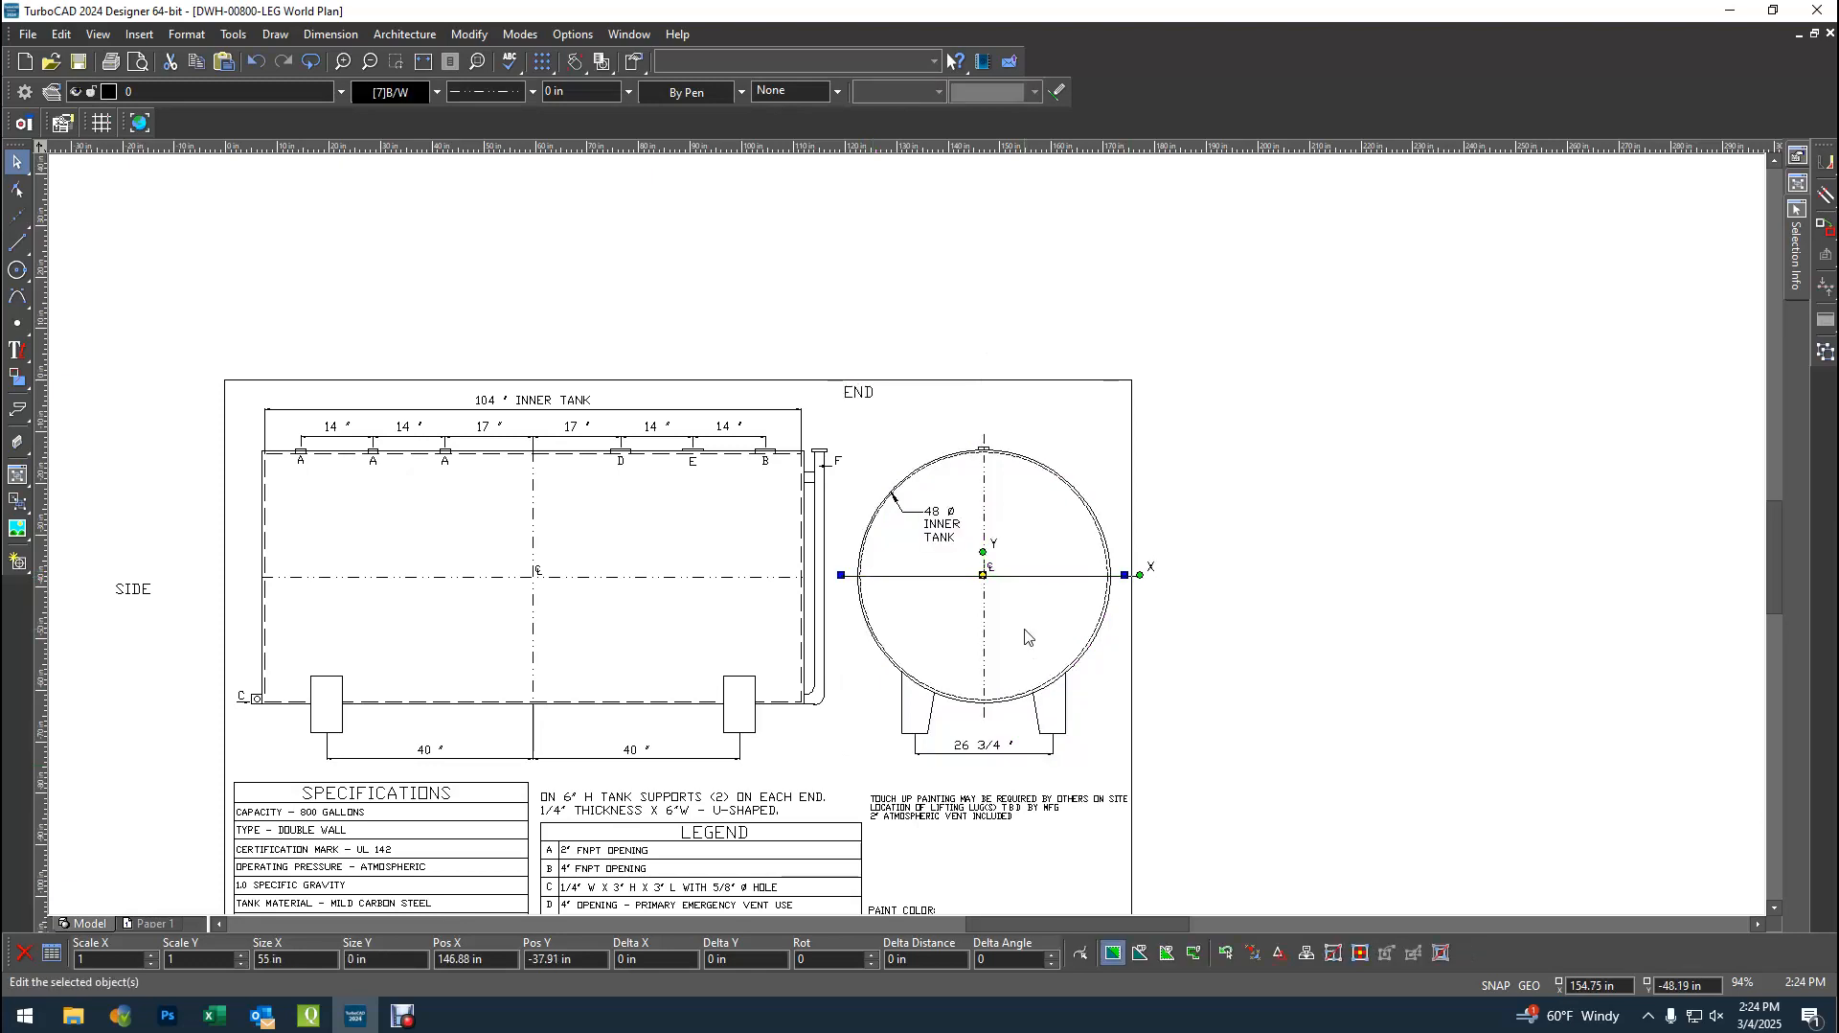
{"action": "left_click", "coordinate": [1245, 692]}
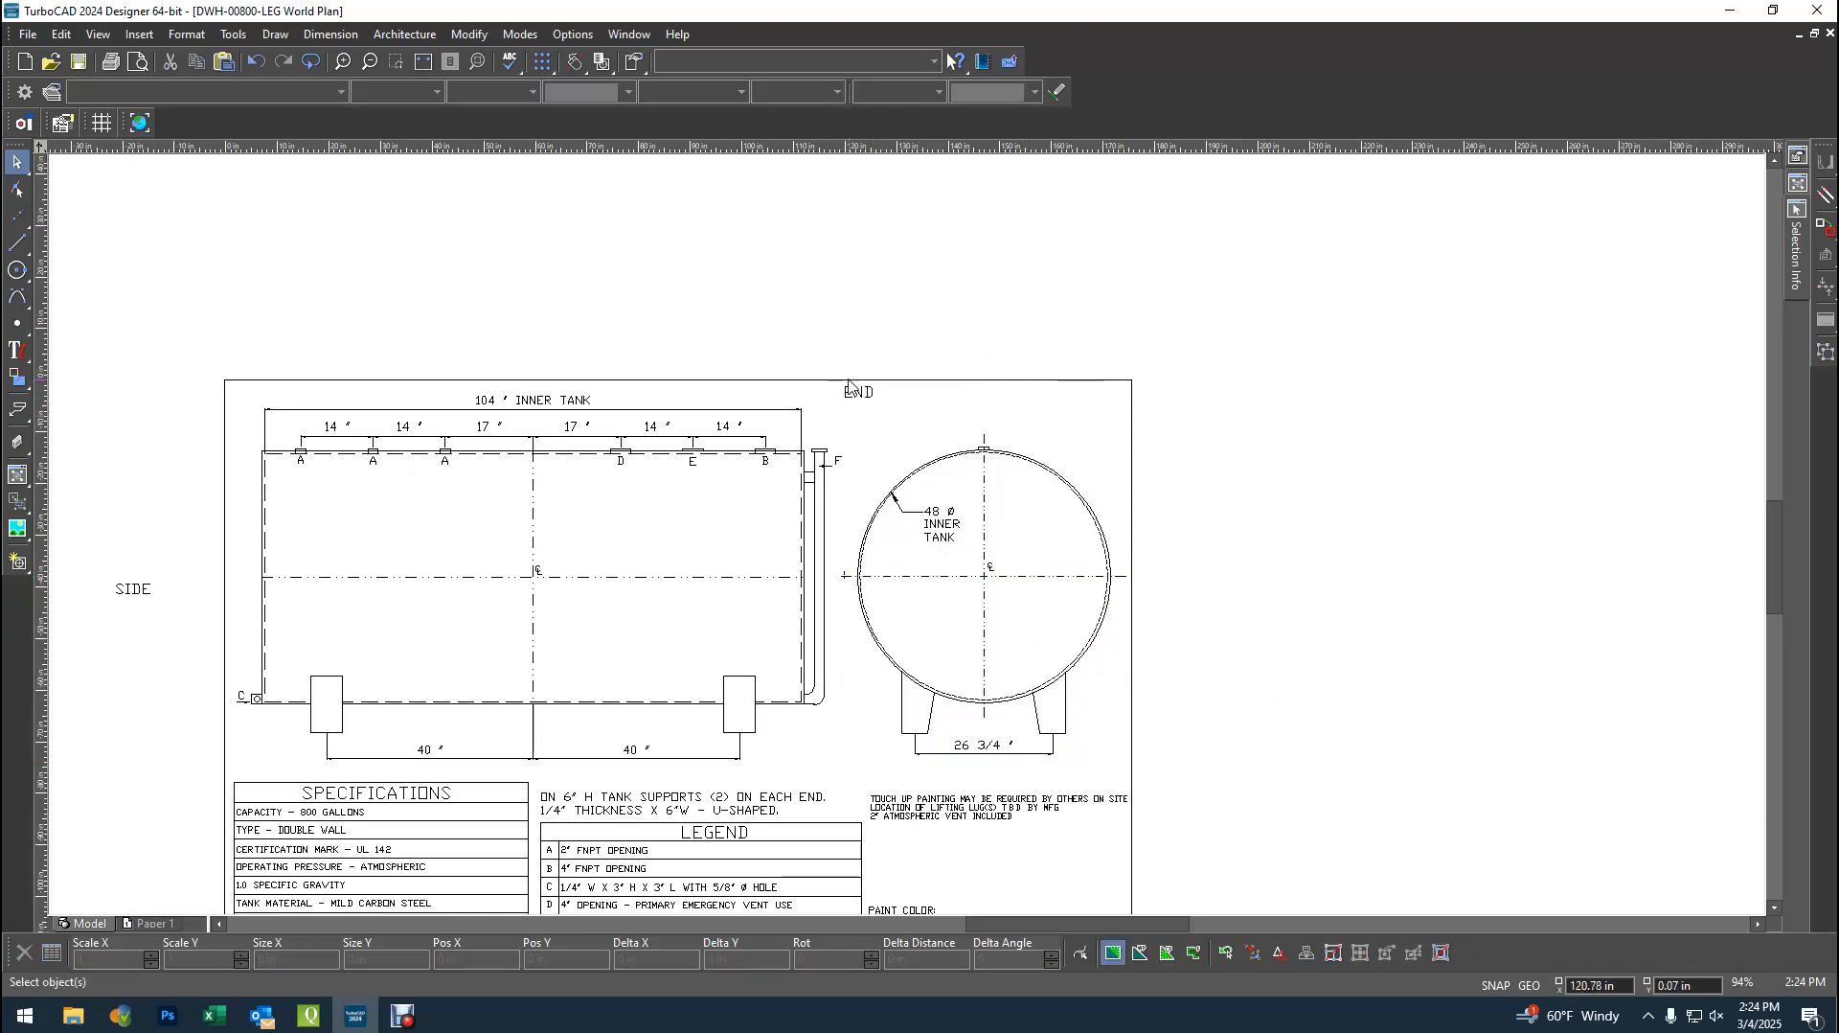
- Select the entire end view with its END label and move it about 0.74 in right, bringing the horizontal centerline to the sheet border
{"action": "left_click_drag", "start_coordinate": [839, 380], "coordinate": [1129, 764]}
{"action": "scroll", "coordinate": [1145, 570], "scroll_direction": "up", "scroll_amount": 1}
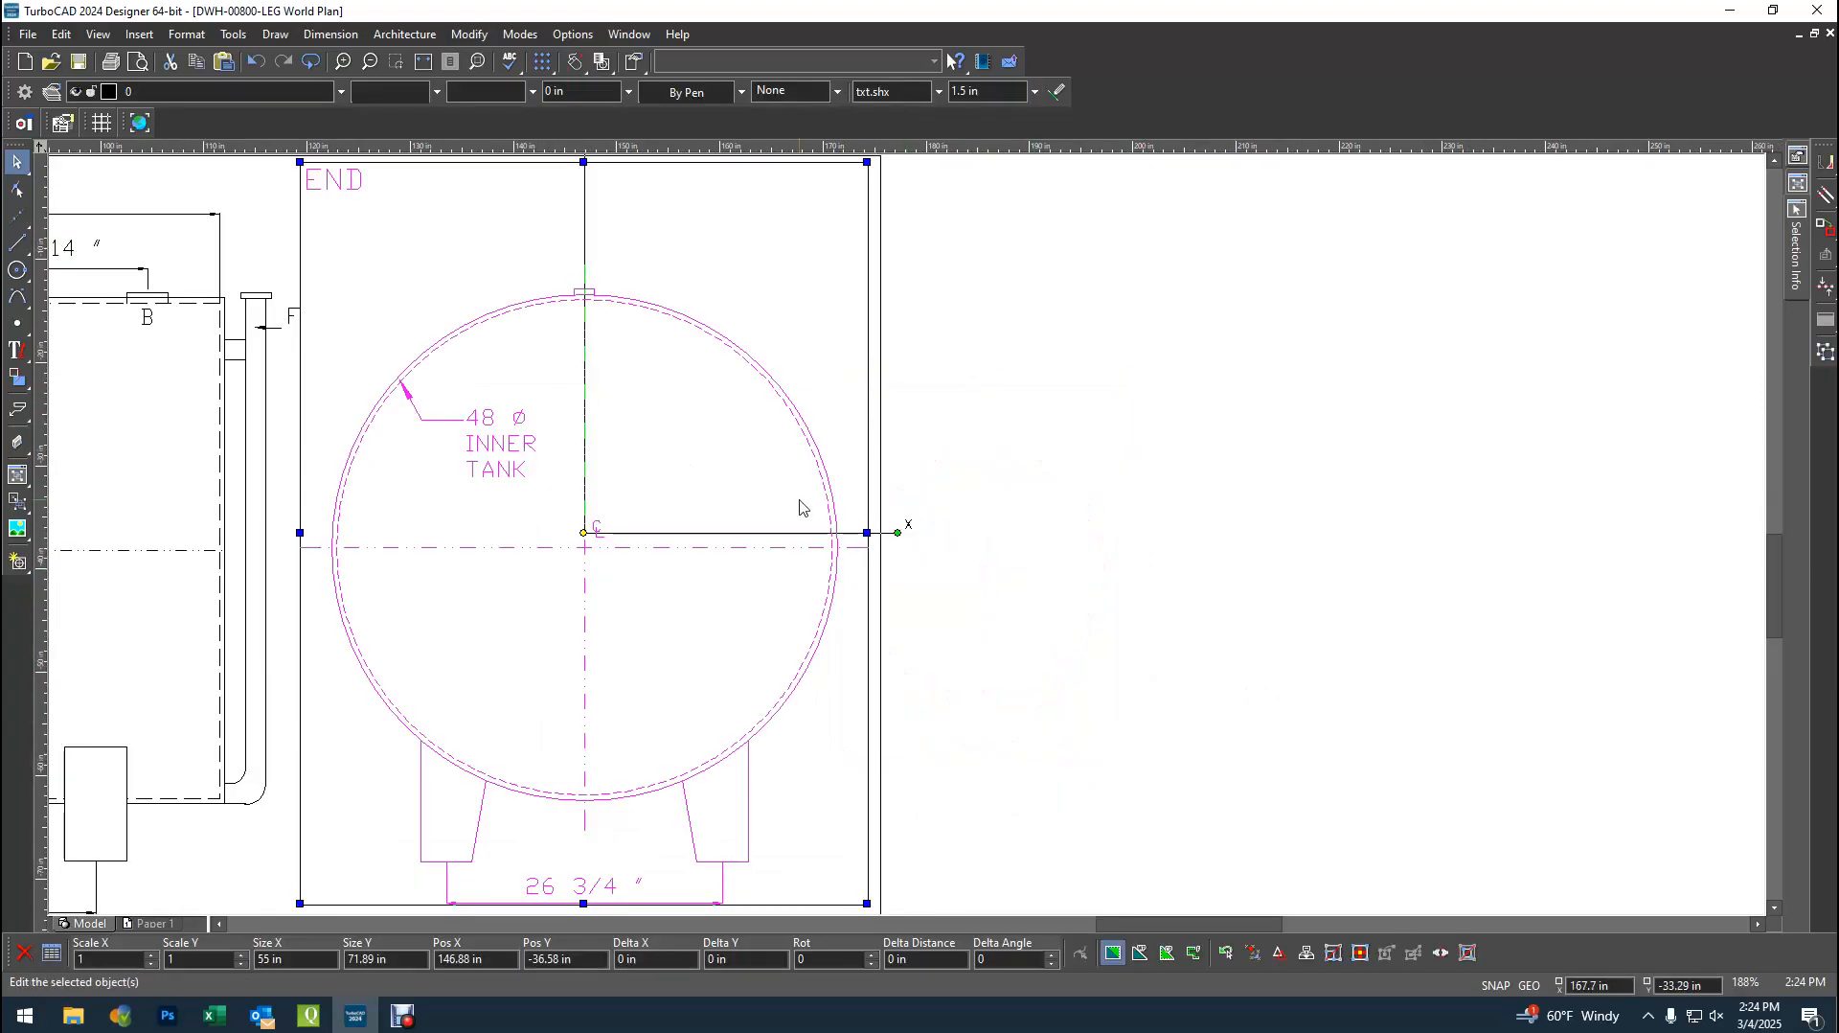
{"action": "scroll", "coordinate": [799, 500], "scroll_direction": "up", "scroll_amount": 1}
{"action": "key", "text": "d"}
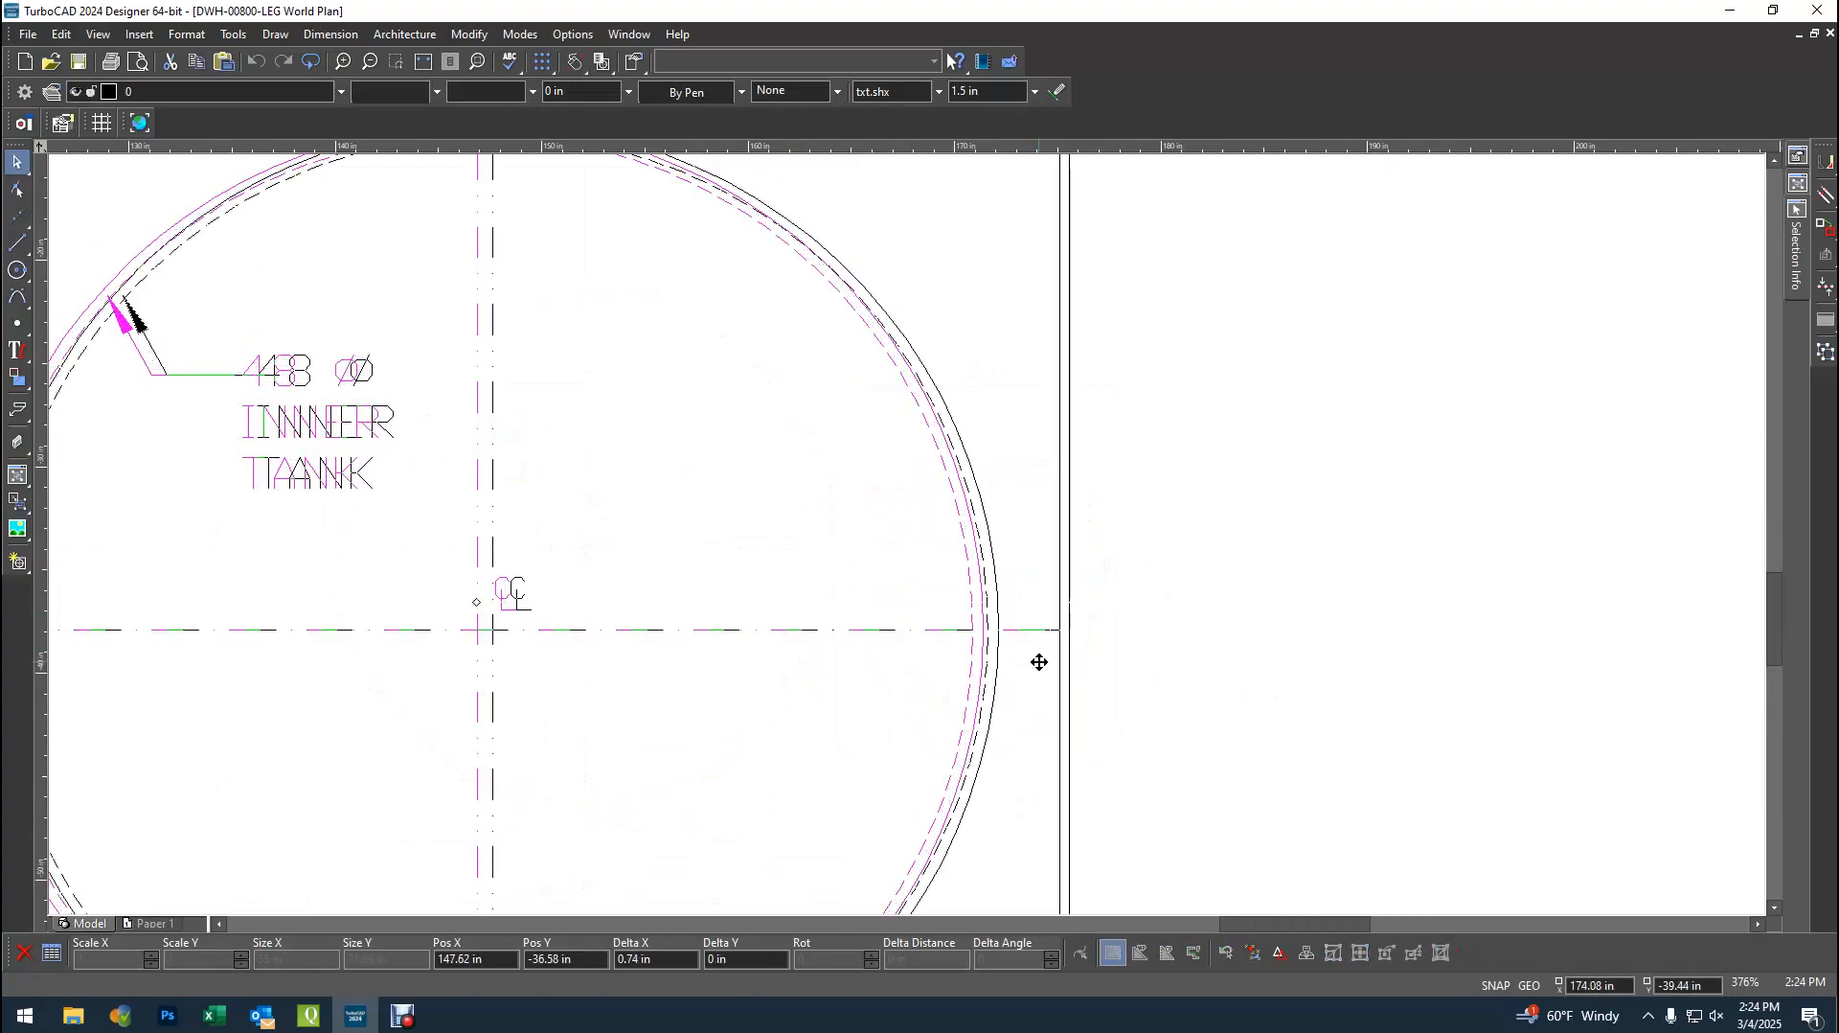
{"action": "left_click", "coordinate": [1037, 661]}
{"action": "left_click", "coordinate": [1212, 668]}
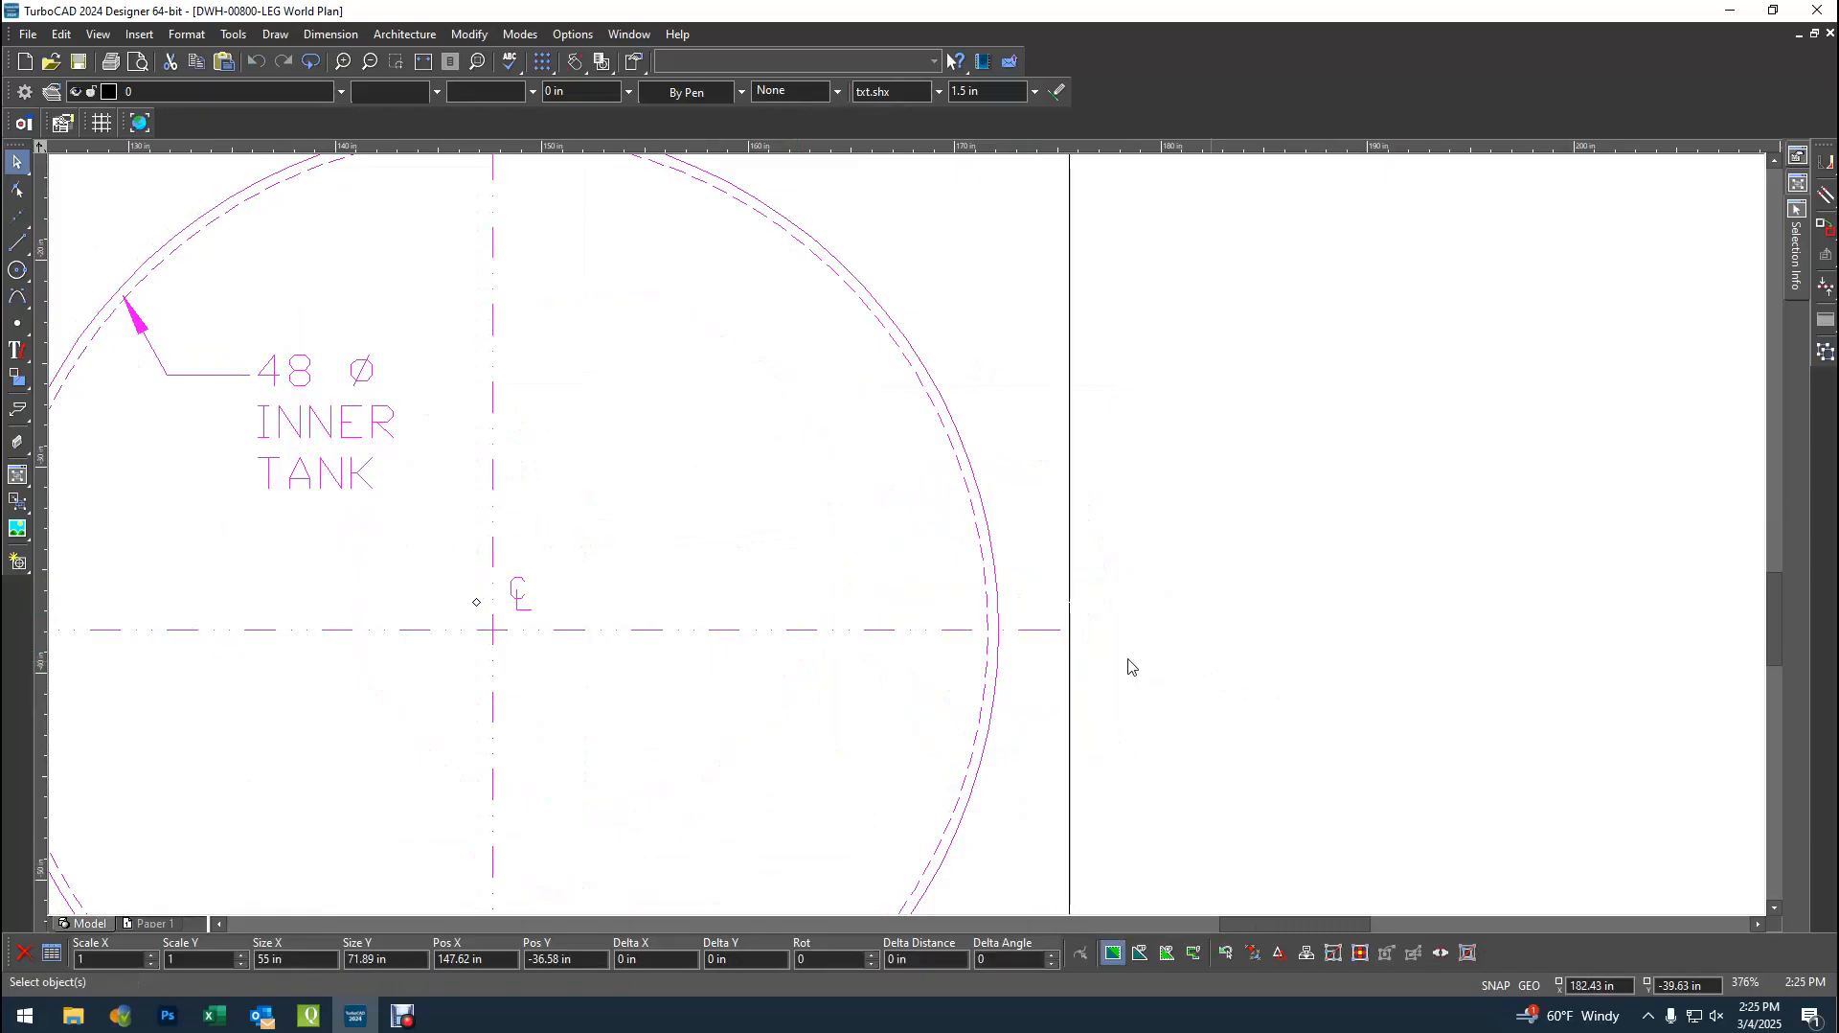
{"action": "scroll", "coordinate": [339, 644], "scroll_direction": "down", "scroll_amount": 2}
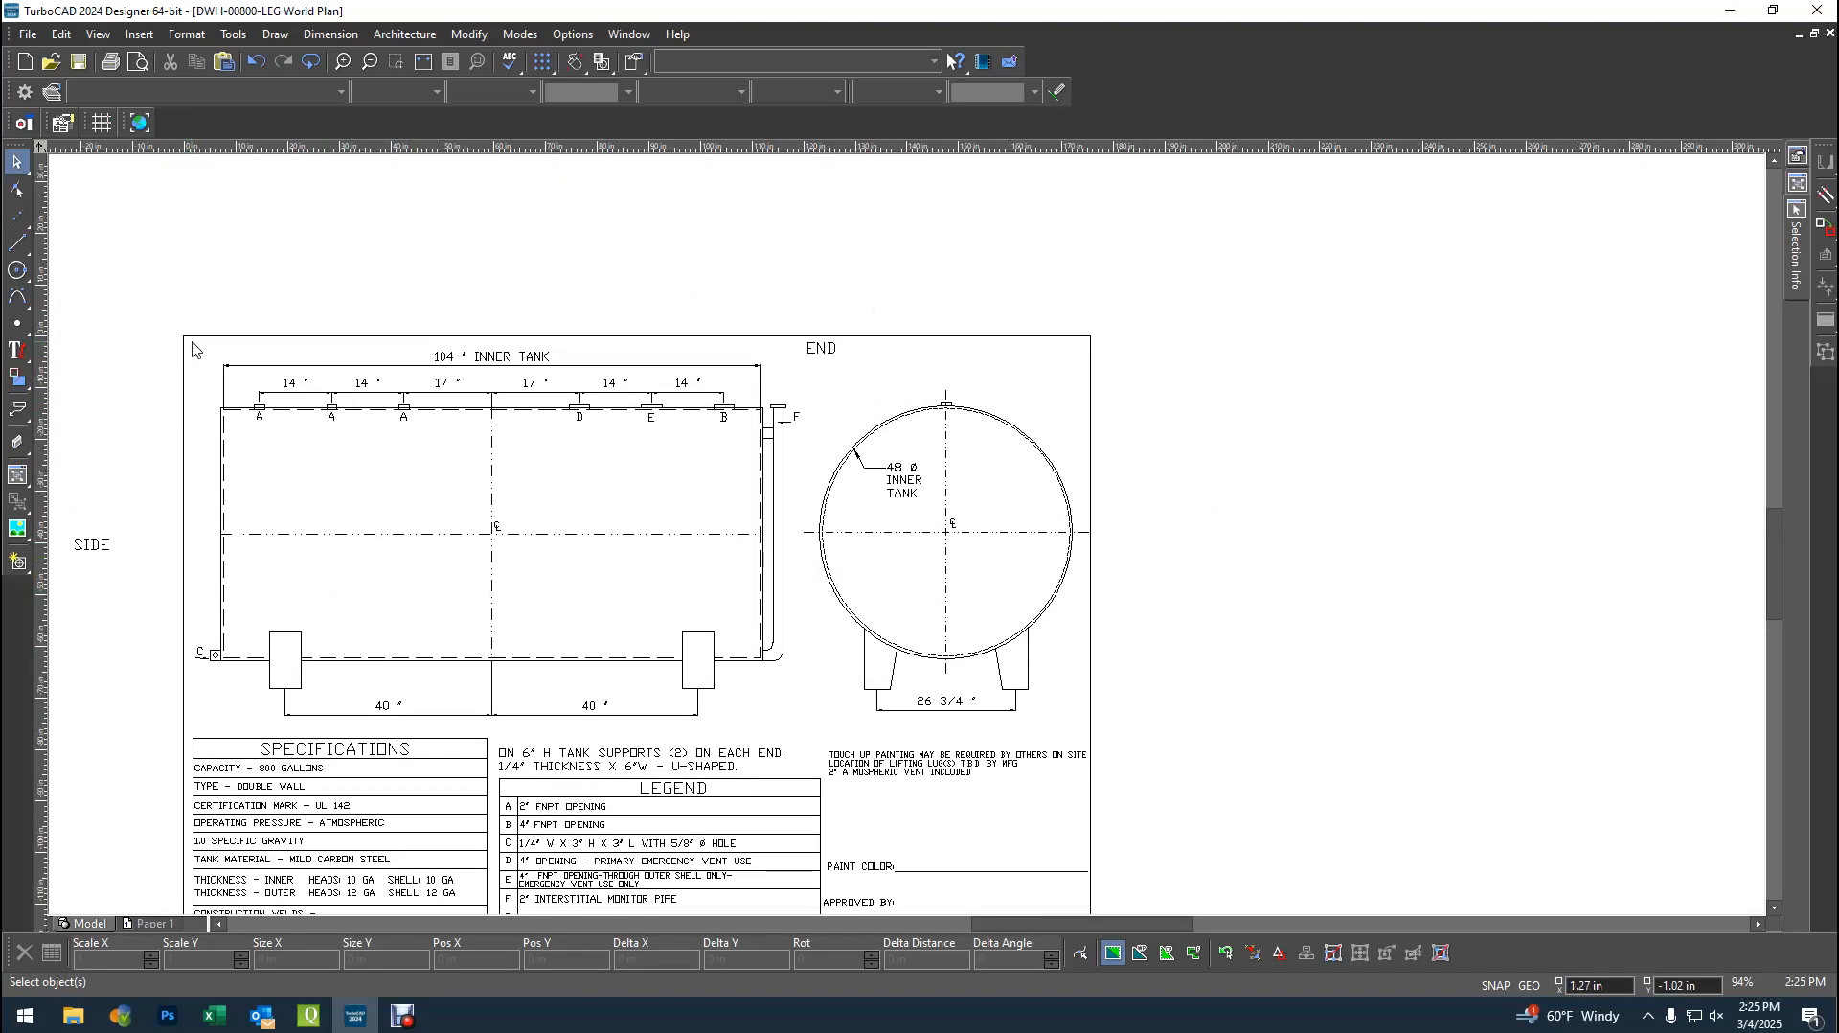
- Select the side and end views without the END label and move them down to about X 87.76 in, Y -40.28 in
{"action": "mouse_move", "coordinate": [187, 345]}
{"action": "left_mouse_down"}
{"action": "mouse_move", "coordinate": [377, 478]}
{"action": "mouse_move", "coordinate": [927, 783]}
{"action": "mouse_move", "coordinate": [1088, 733]}
{"action": "left_mouse_up"}
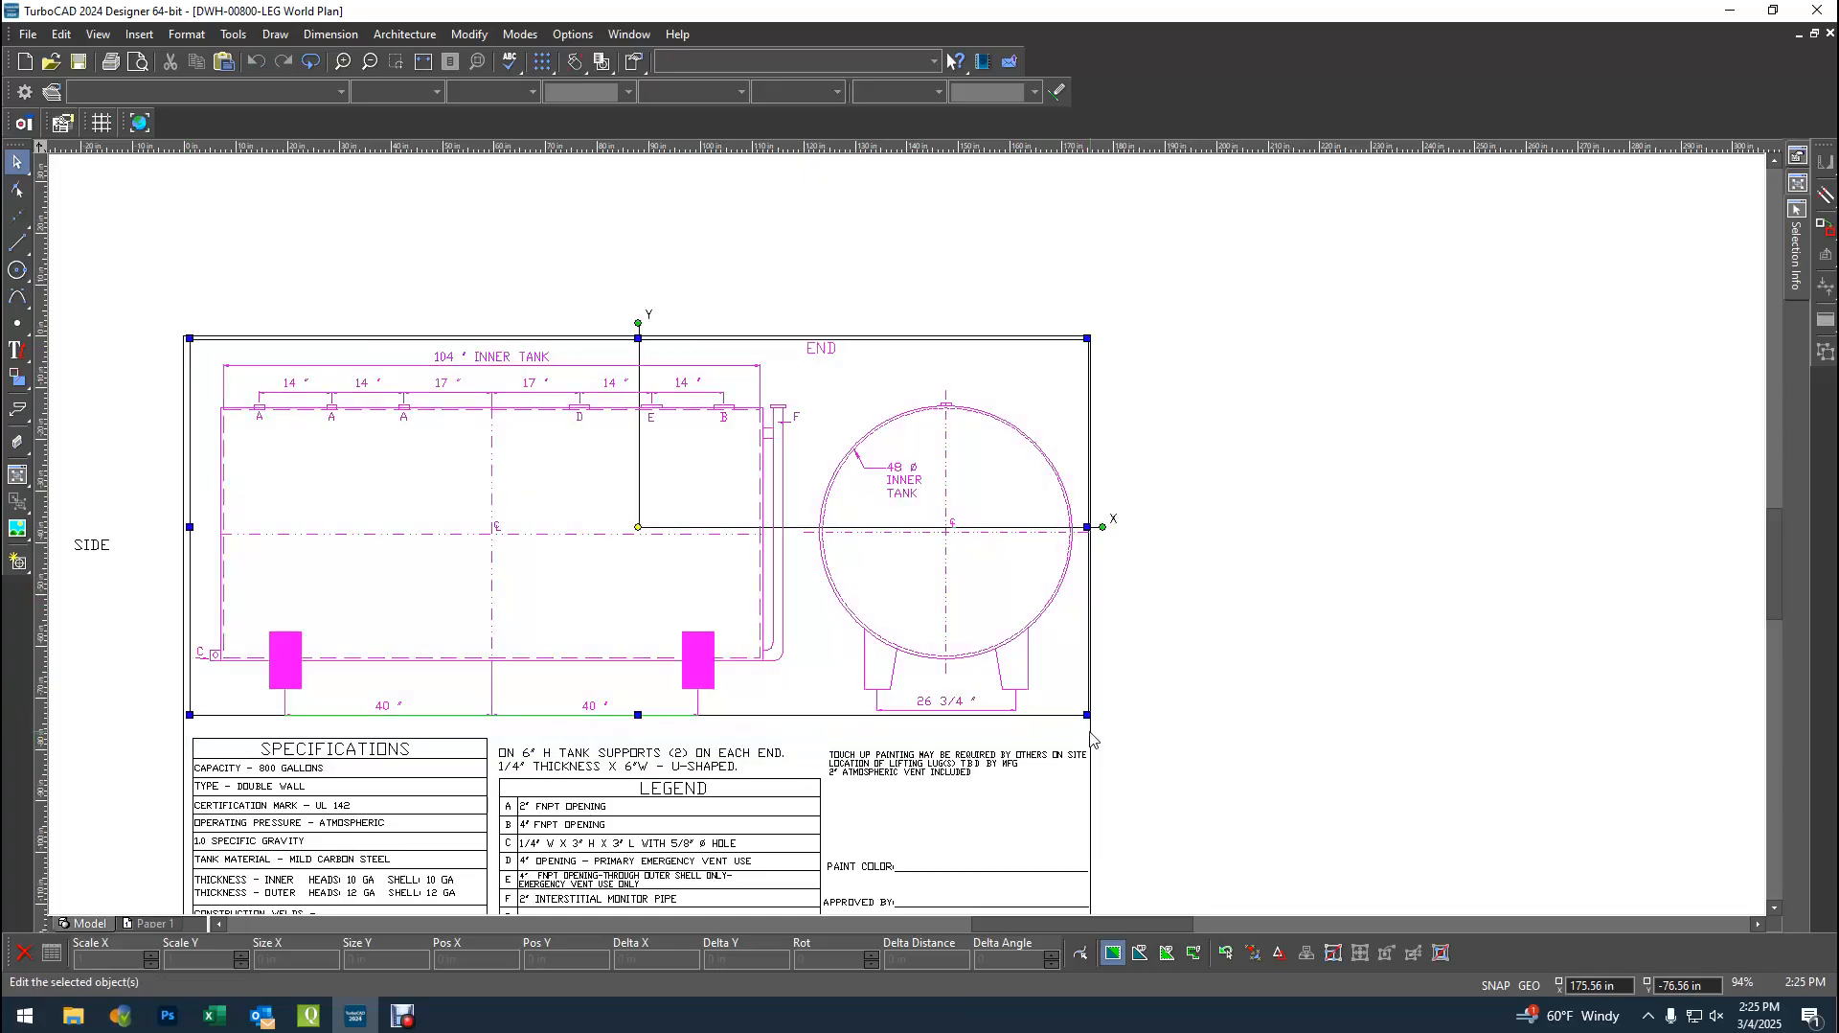
{"action": "left_click", "coordinate": [824, 350], "text": "shift"}
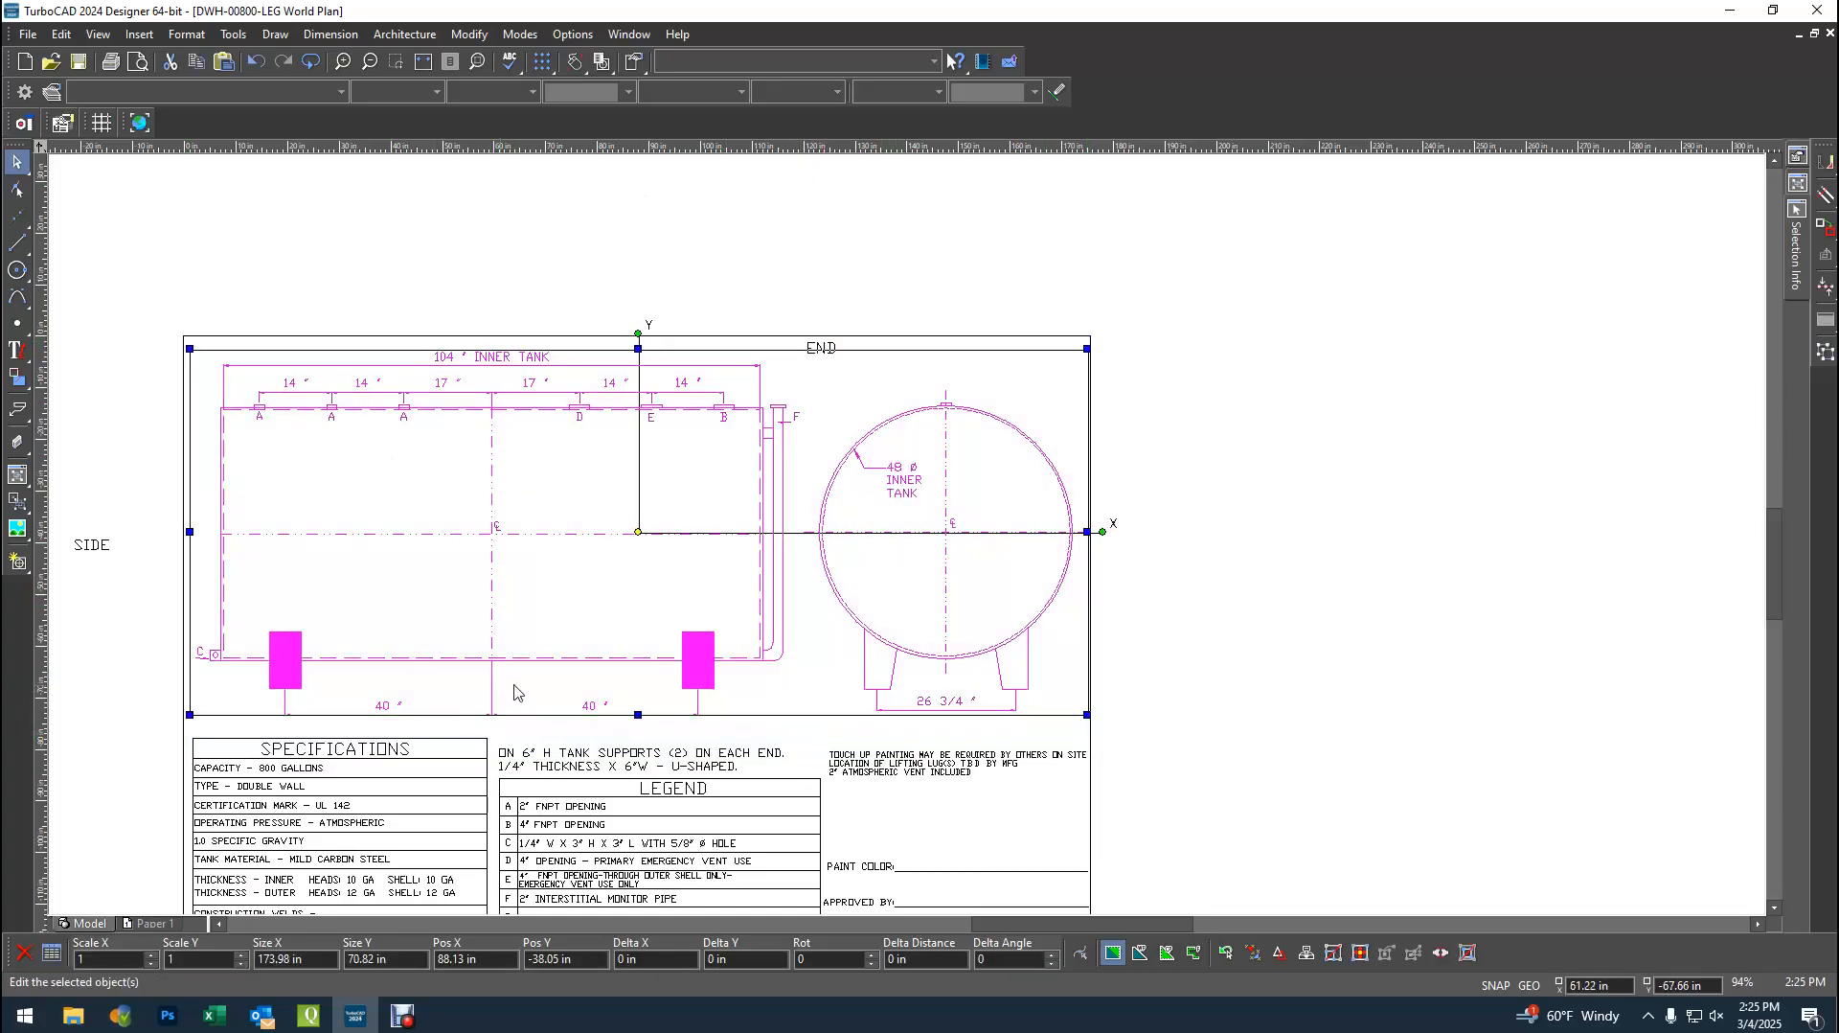
{"action": "left_click_drag", "start_coordinate": [517, 682], "coordinate": [514, 687]}
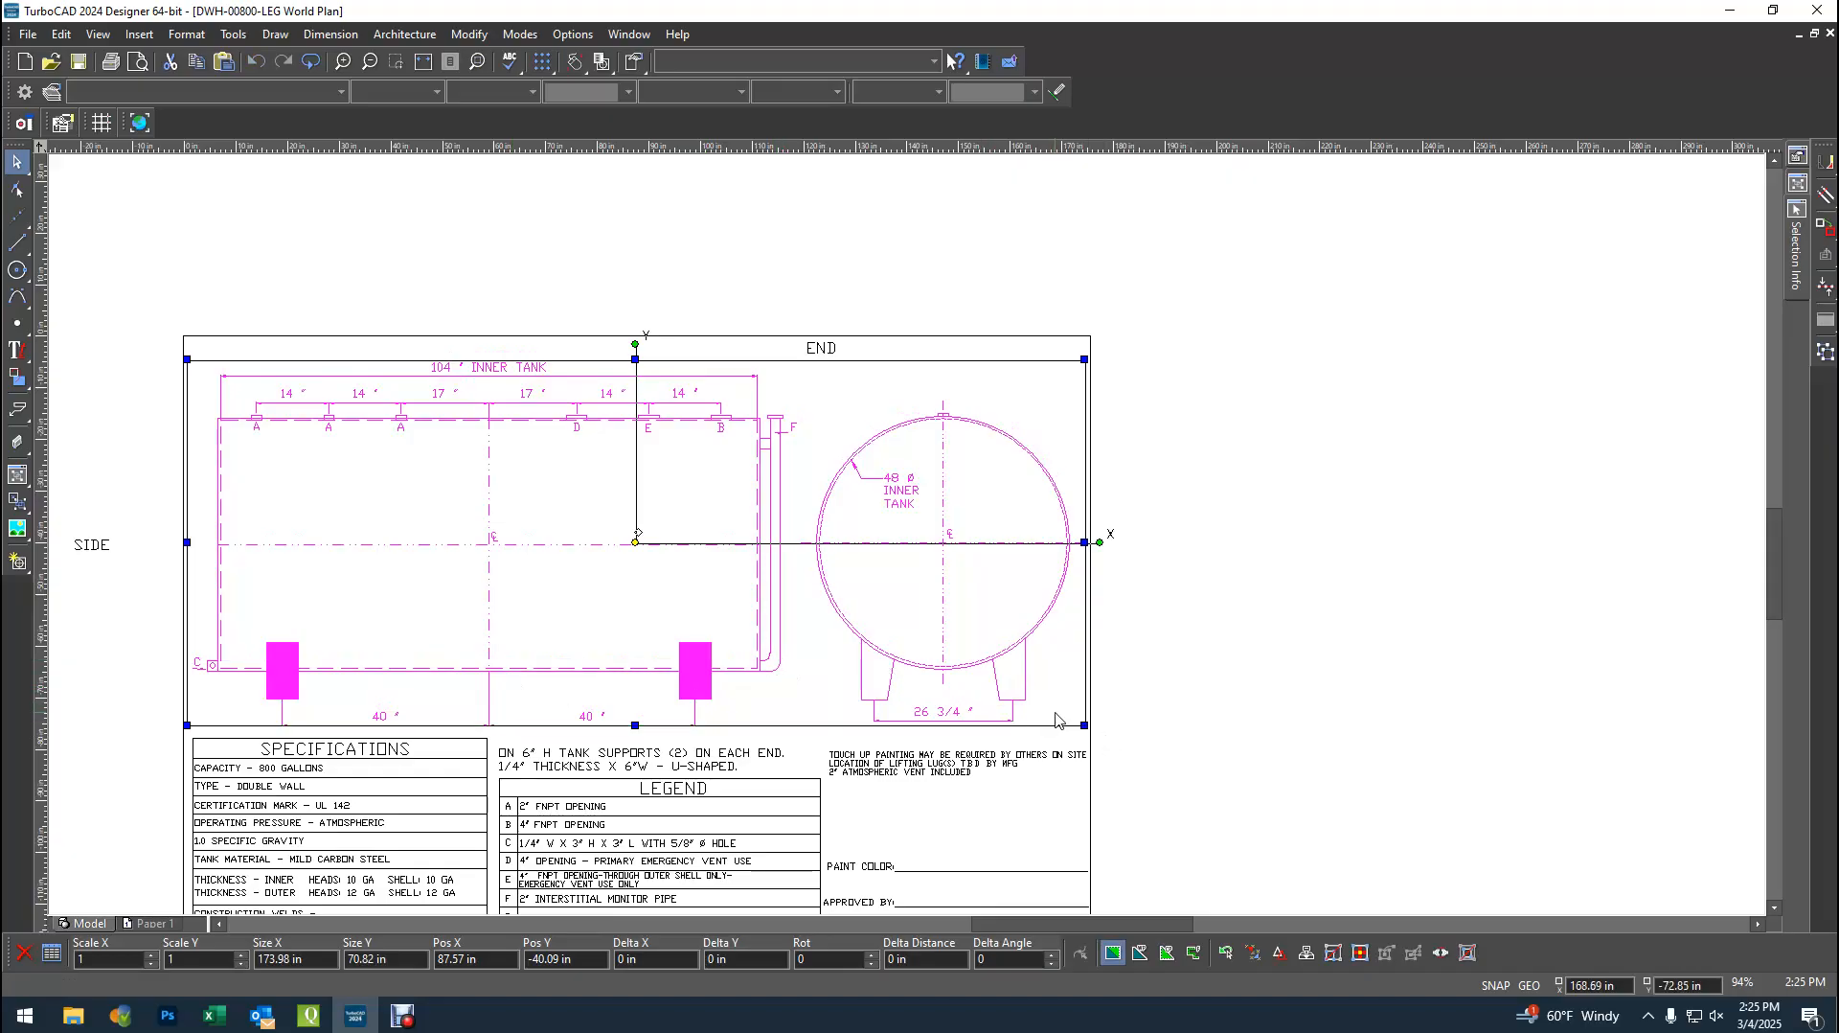
{"action": "left_click_drag", "start_coordinate": [1057, 718], "coordinate": [1055, 712]}
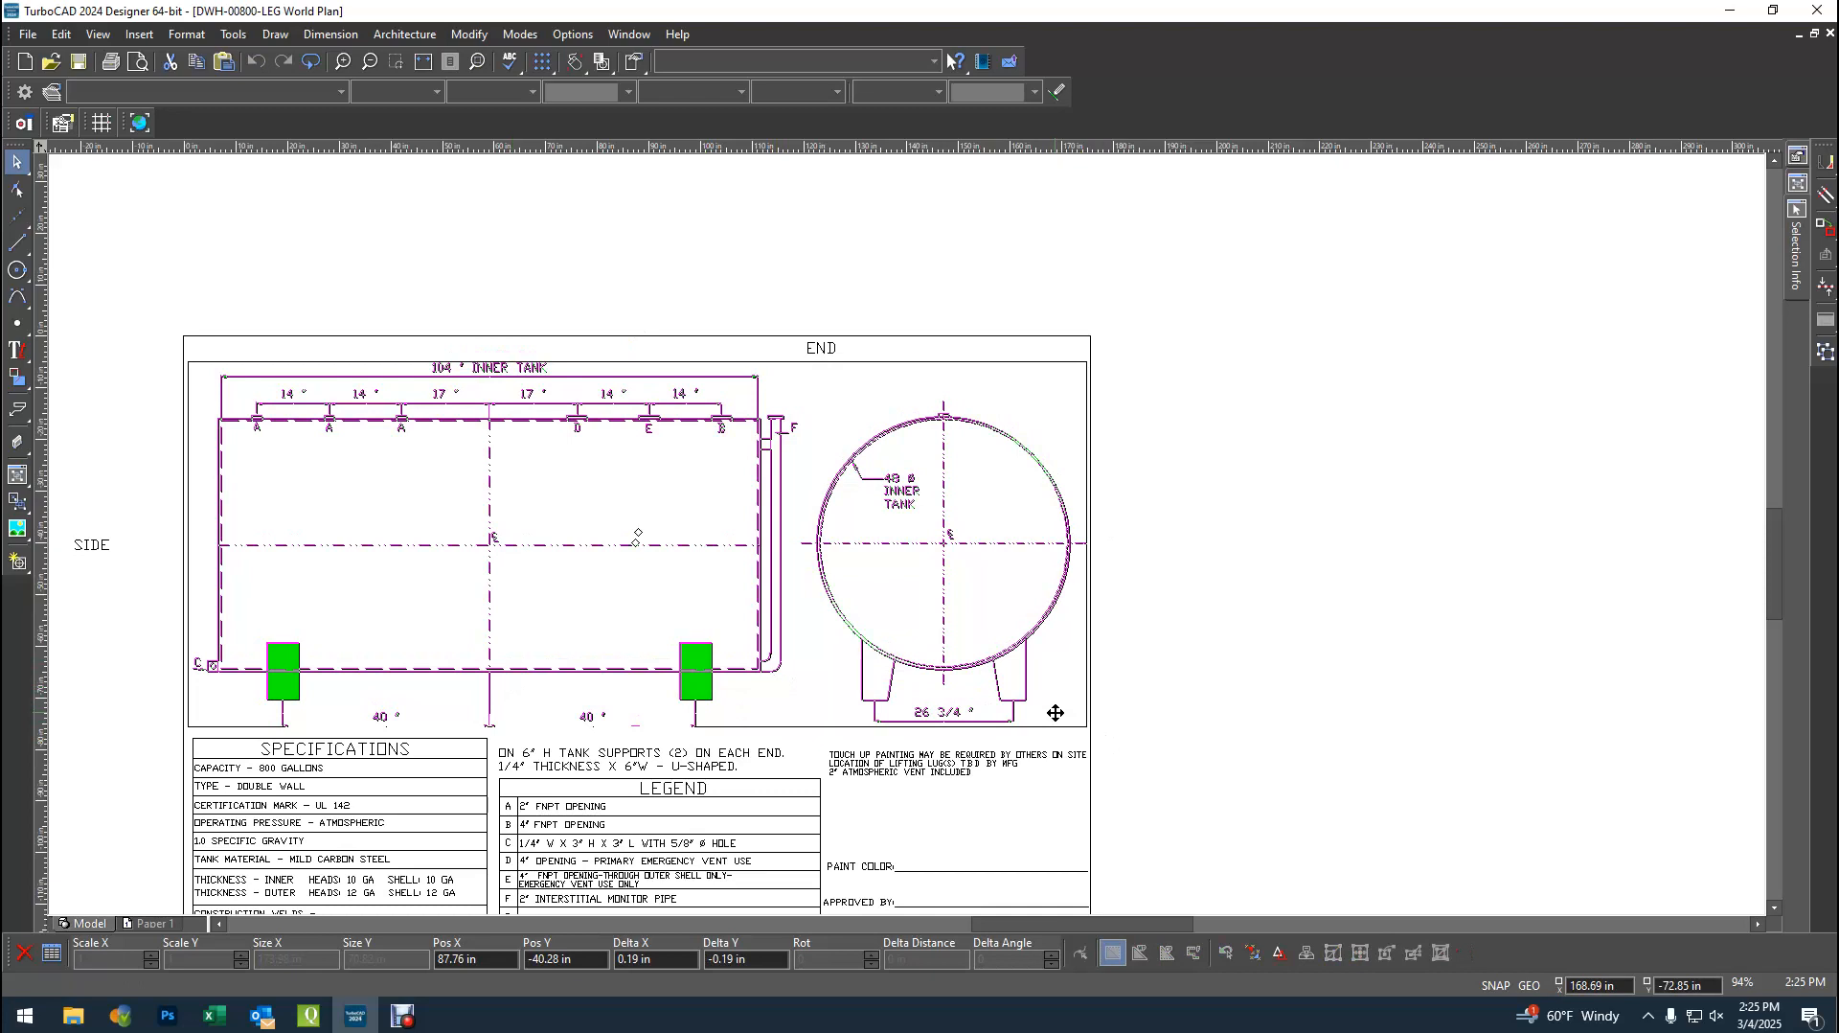
{"action": "left_click_drag", "start_coordinate": [1055, 713], "coordinate": [1055, 713]}
{"action": "left_click", "coordinate": [1214, 697]}
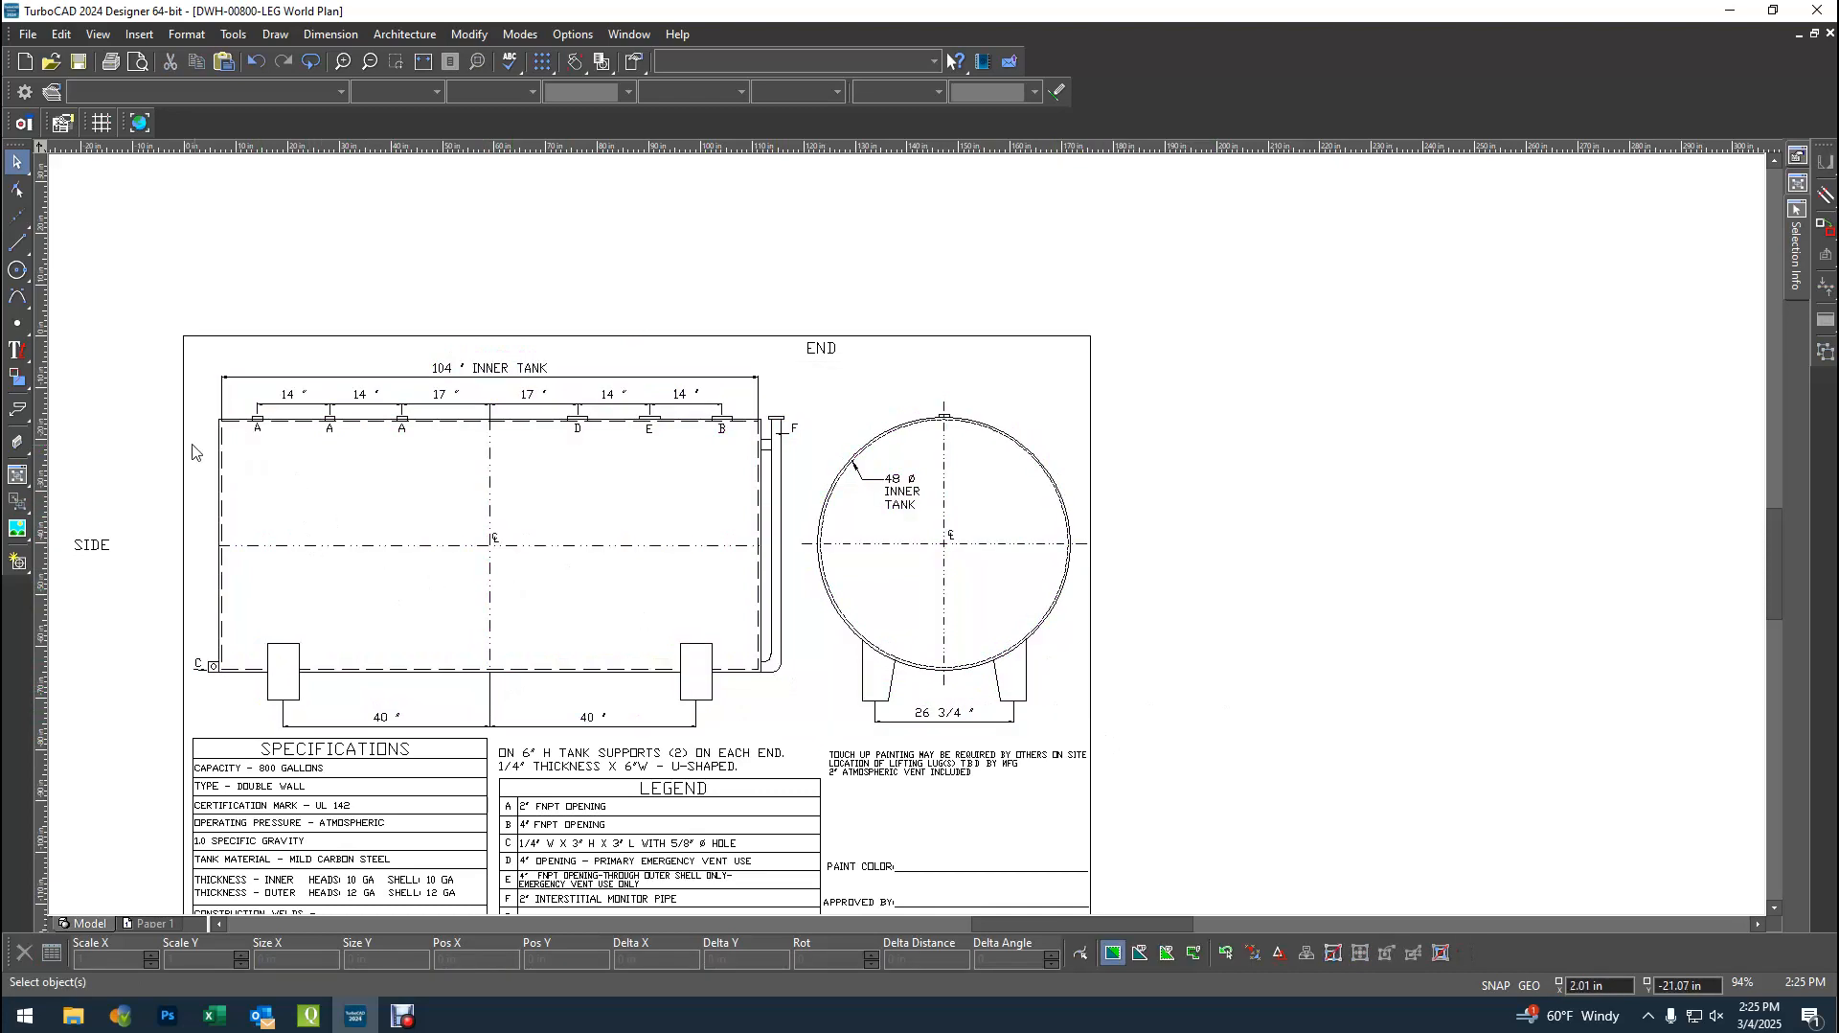
- Move the SIDE label inside the sheet's upper-left corner, above the side view, at about X 3.9 in, Y -4.95 in
{"action": "left_click", "coordinate": [97, 548]}
{"action": "scroll", "coordinate": [117, 536], "scroll_direction": "up", "scroll_amount": 1}
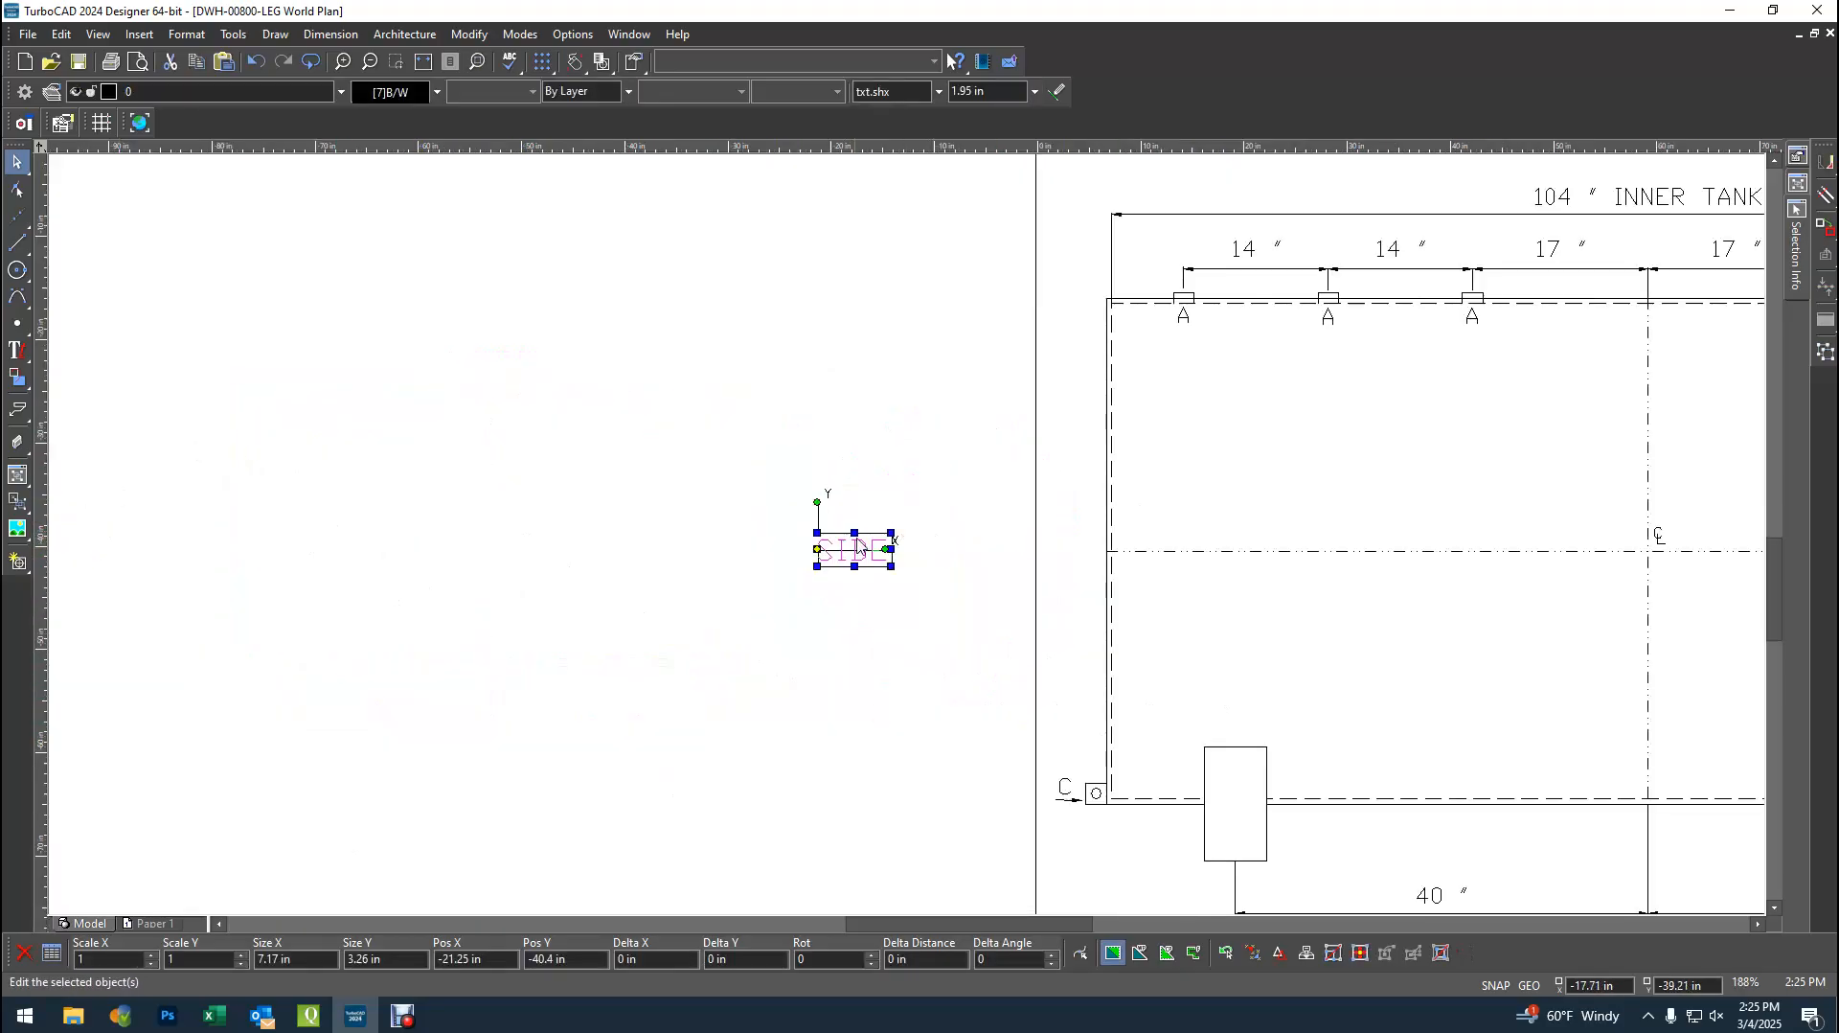
{"action": "left_click_drag", "start_coordinate": [860, 548], "coordinate": [878, 701]}
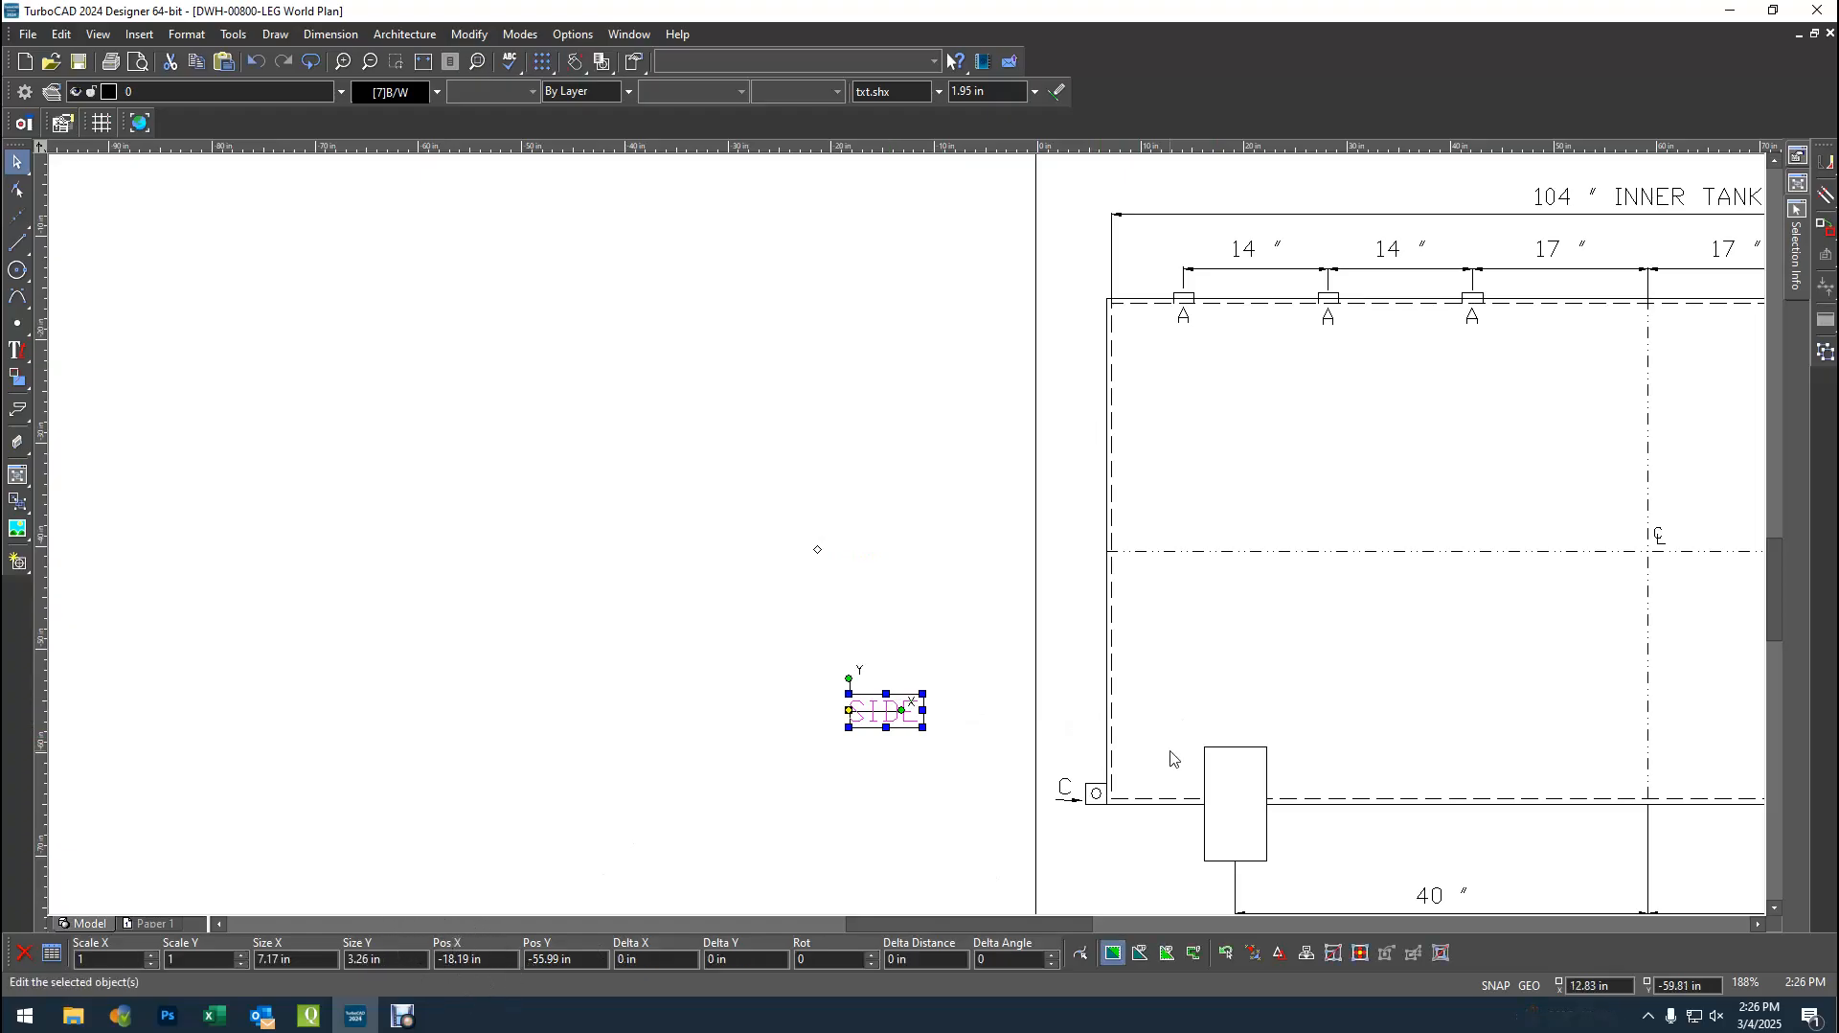
{"action": "mouse_move", "coordinate": [890, 701]}
{"action": "left_mouse_down"}
{"action": "mouse_move", "coordinate": [1138, 732]}
{"action": "mouse_move", "coordinate": [1097, 741]}
{"action": "mouse_move", "coordinate": [1159, 305]}
{"action": "mouse_move", "coordinate": [1116, 178]}
{"action": "left_mouse_up"}
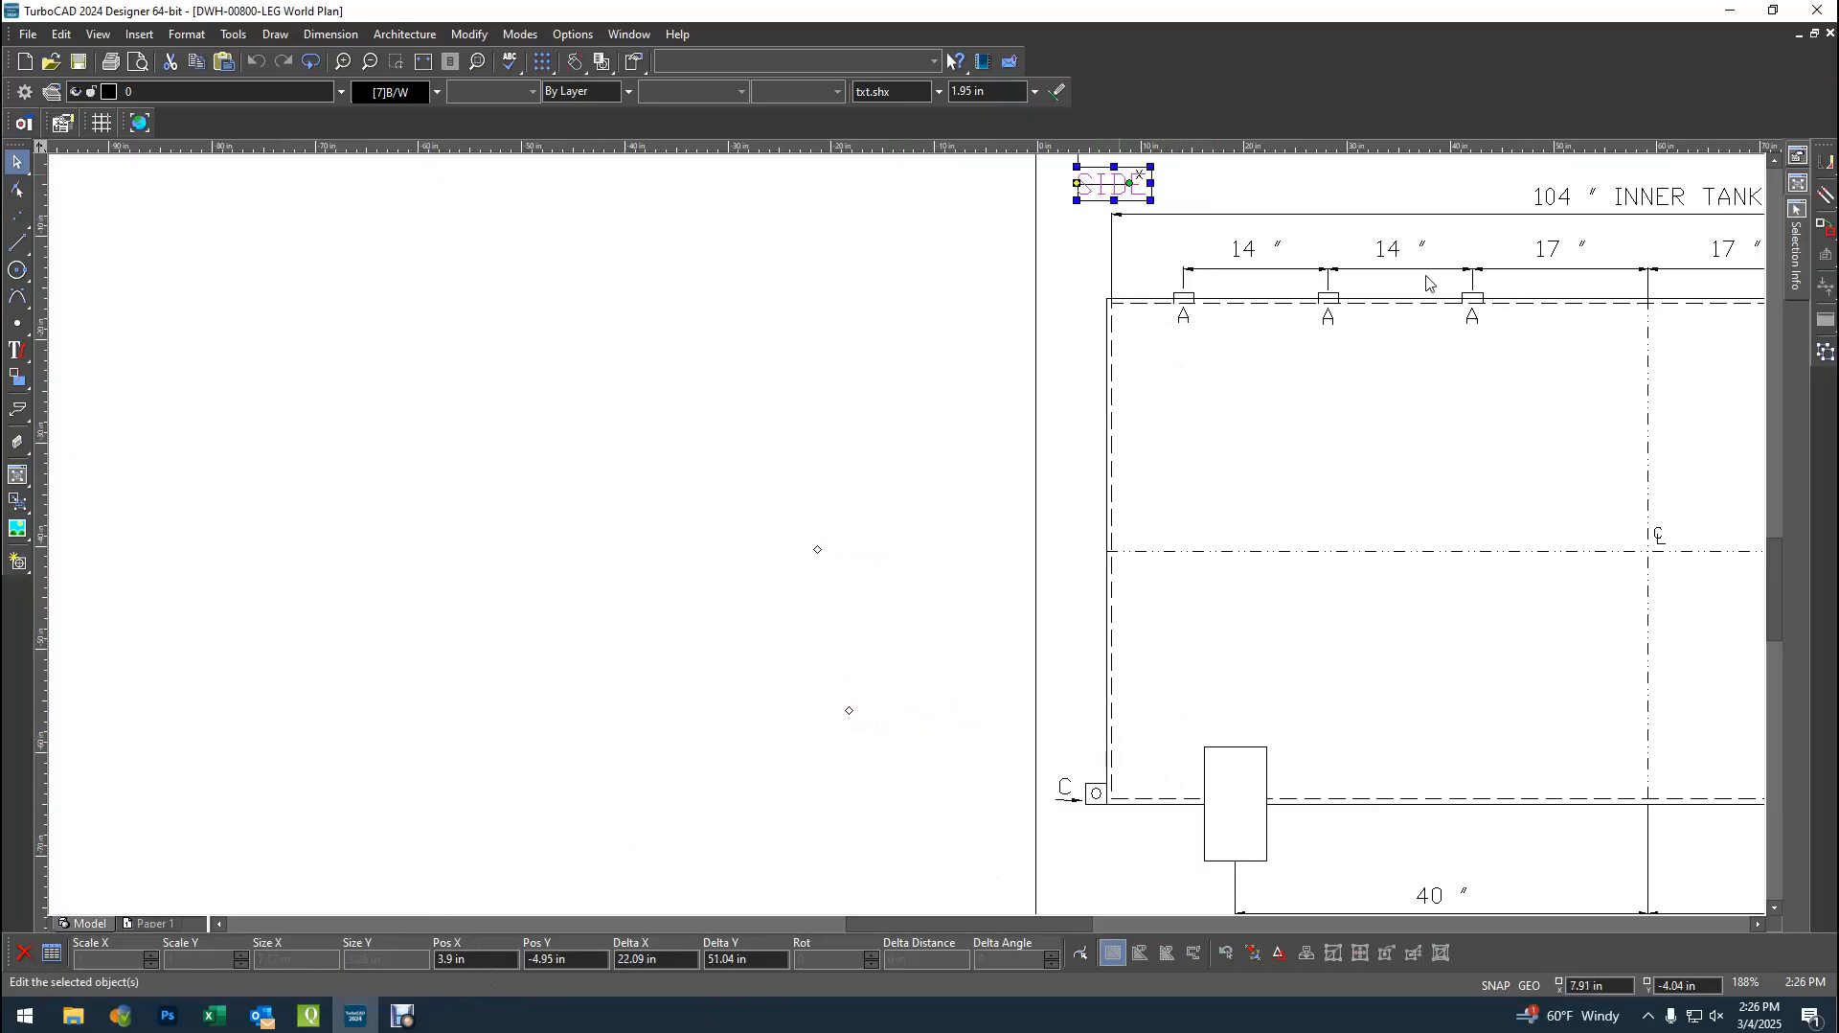
{"action": "scroll", "coordinate": [908, 542], "scroll_direction": "down", "scroll_amount": 2}
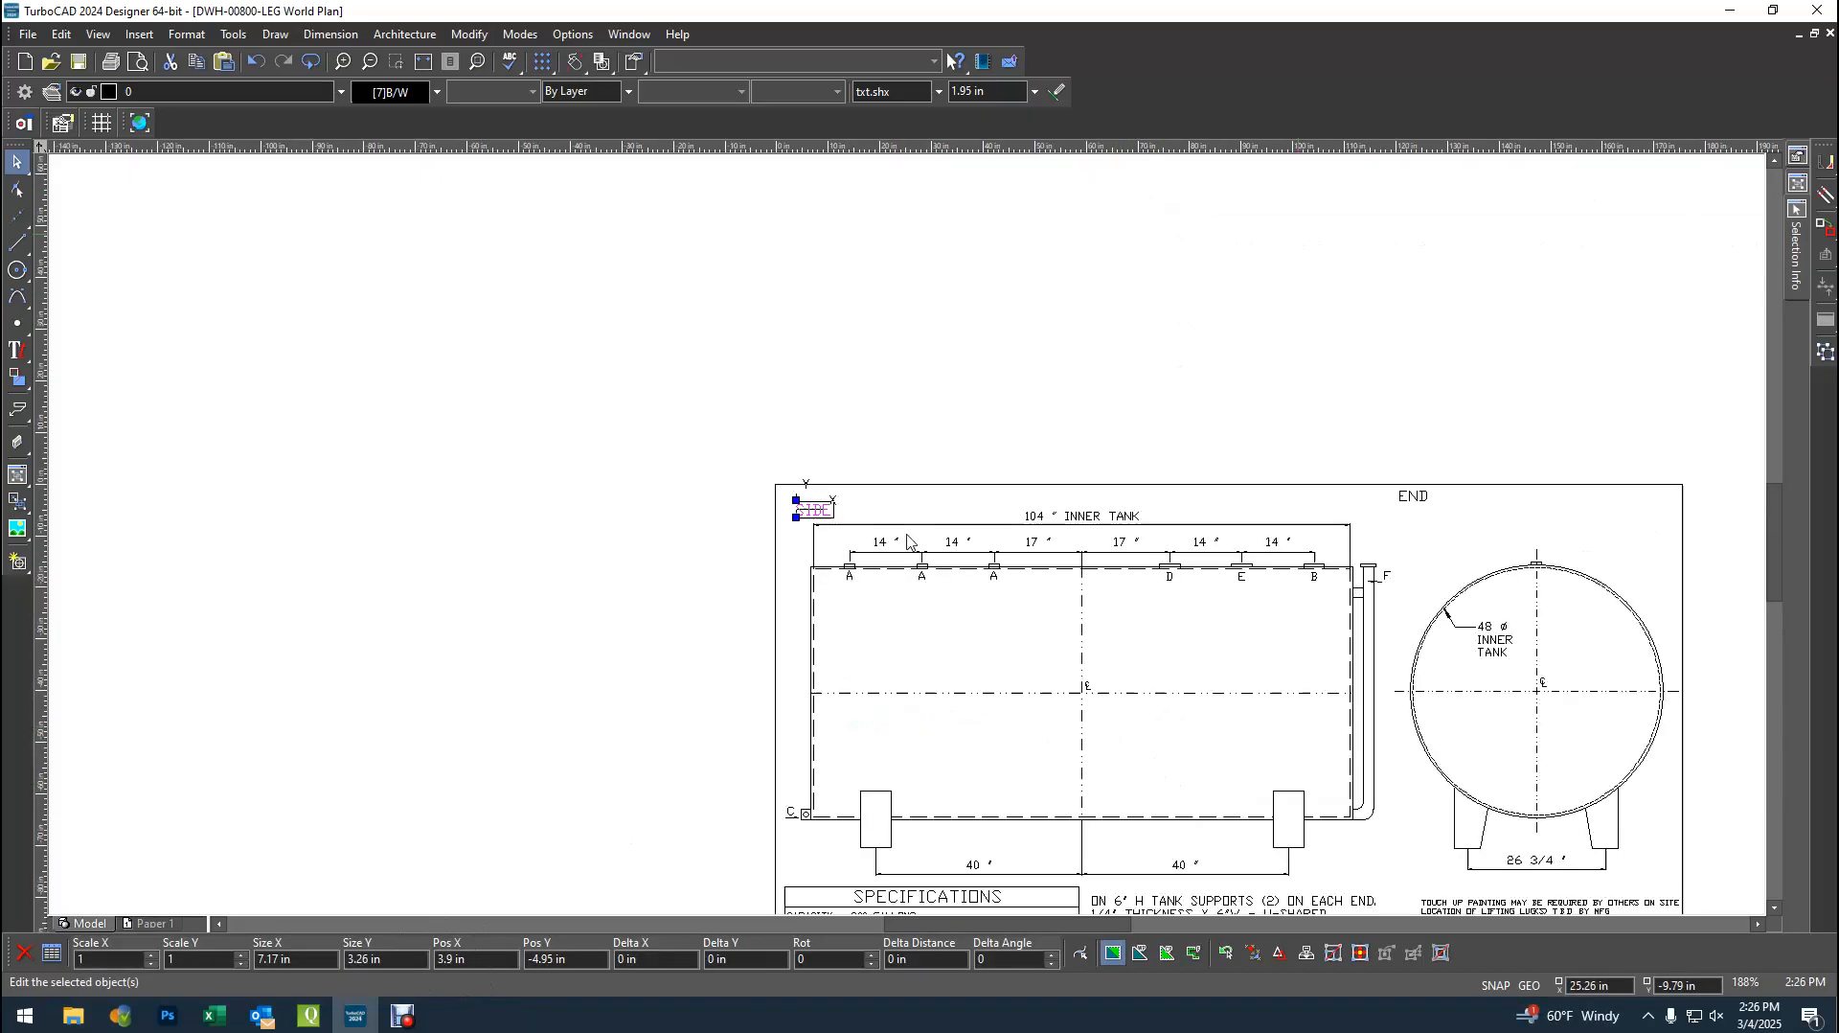
- Check the END label's position and place the SIDE label at X 1.76 in, Y -2.26 in to match its height
{"action": "left_click", "coordinate": [1422, 500]}
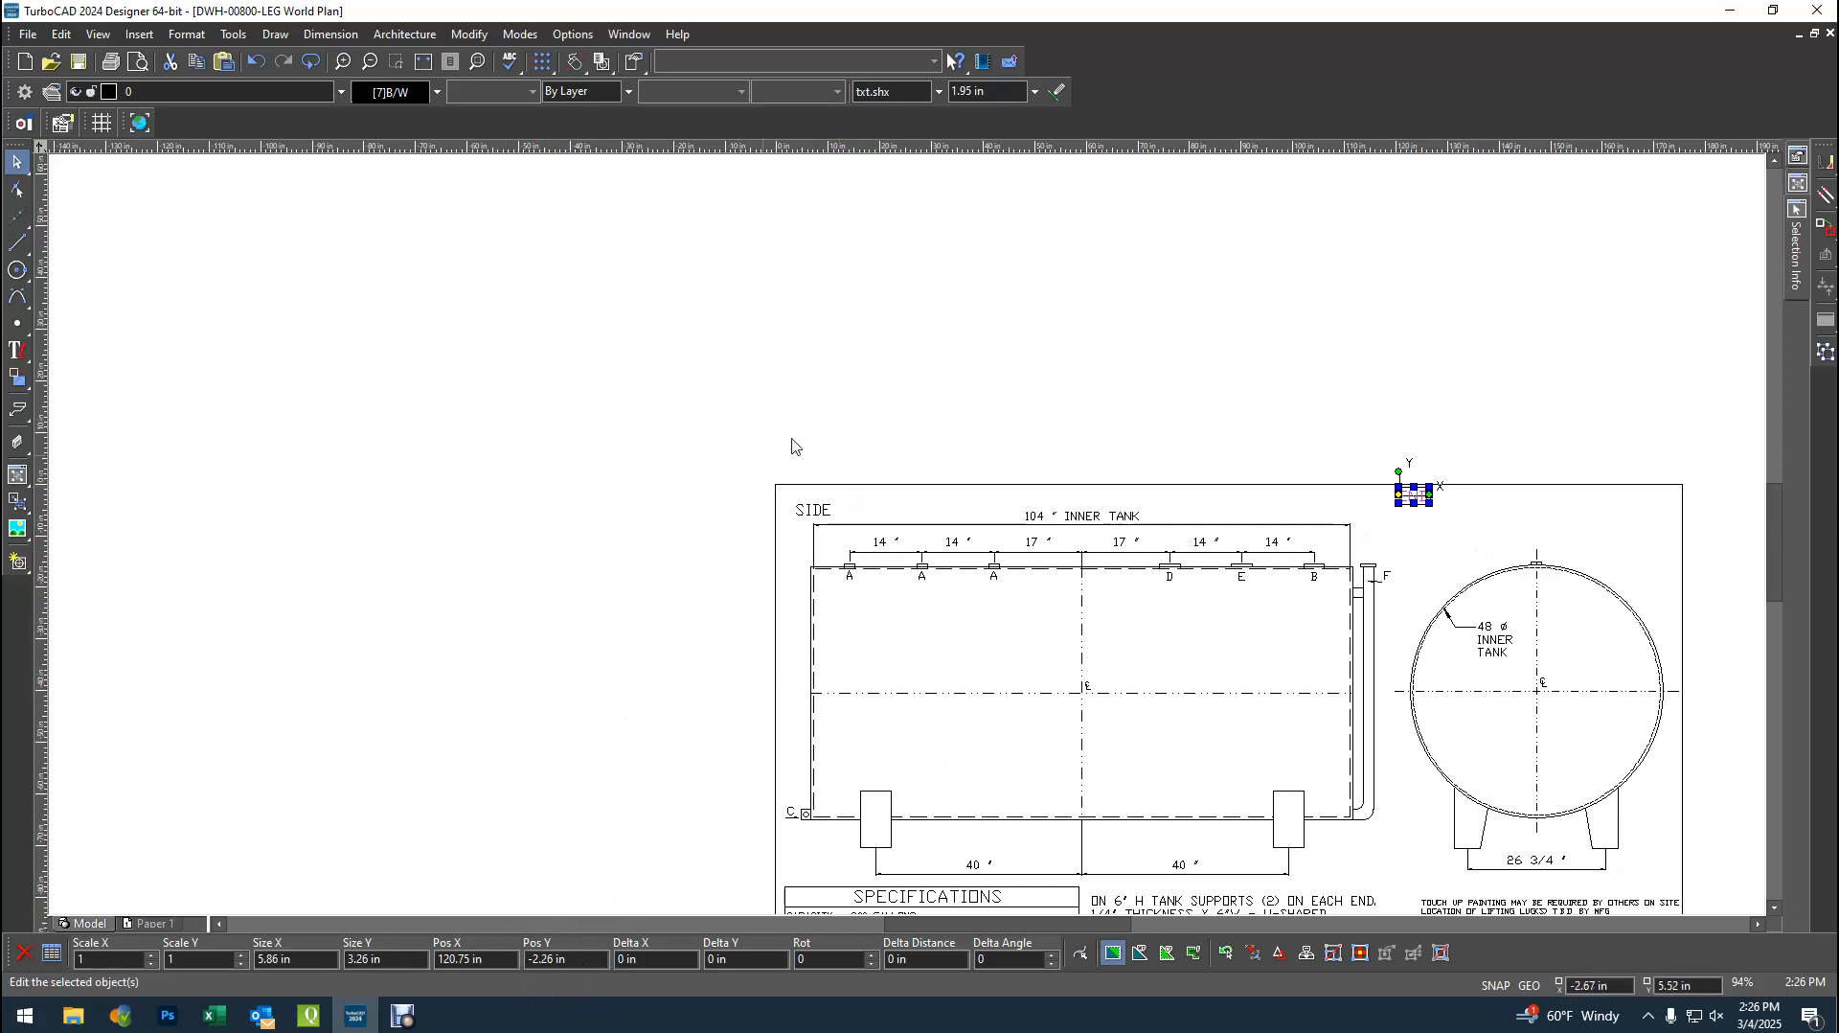
{"action": "scroll", "coordinate": [812, 510], "scroll_direction": "up", "scroll_amount": 2}
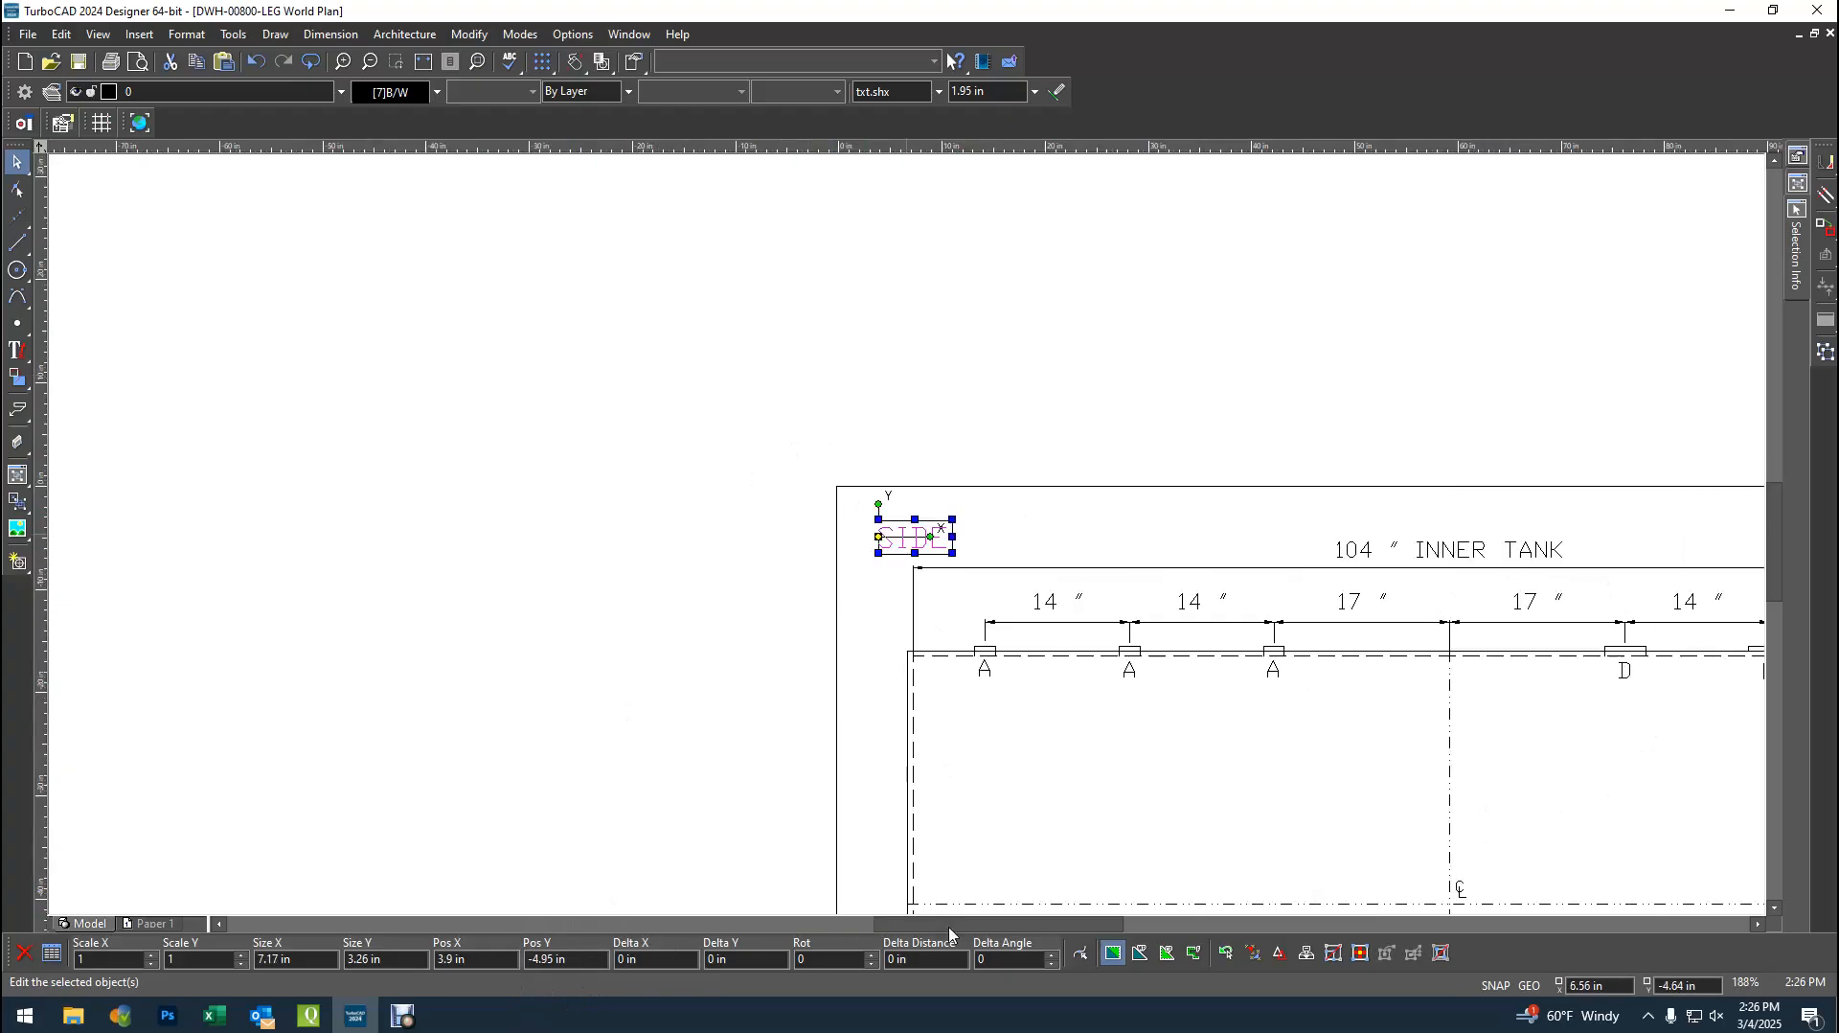
{"action": "key", "text": "Tab"}
{"action": "key", "text": "Tab"}
{"action": "key", "text": "Tab"}
{"action": "key", "text": "Tab"}
{"action": "type", "text": "1"}
{"action": "key", "text": "Tab"}
{"action": "type", "text": "-2.26"}
{"action": "key", "text": "Return"}
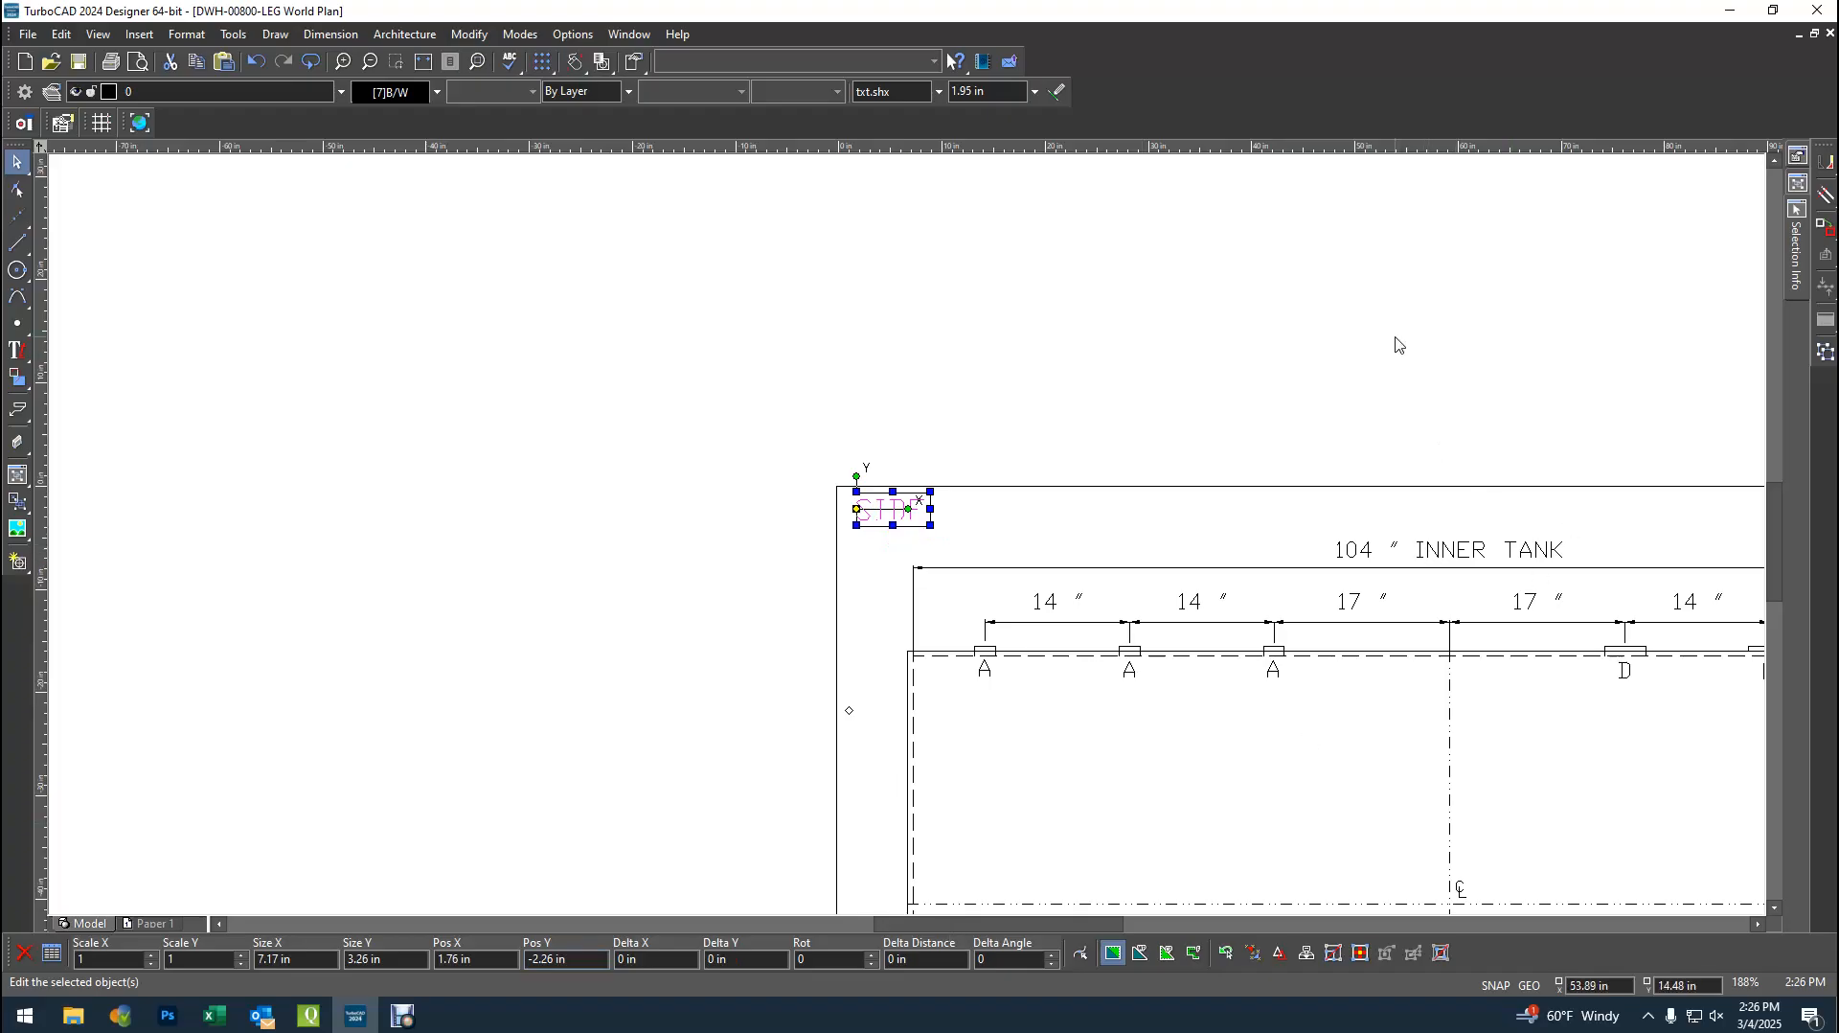
- Select the SIDE and END labels together and align them by their middles with 2D Align
{"action": "scroll", "coordinate": [1396, 345], "scroll_direction": "down", "scroll_amount": 1}
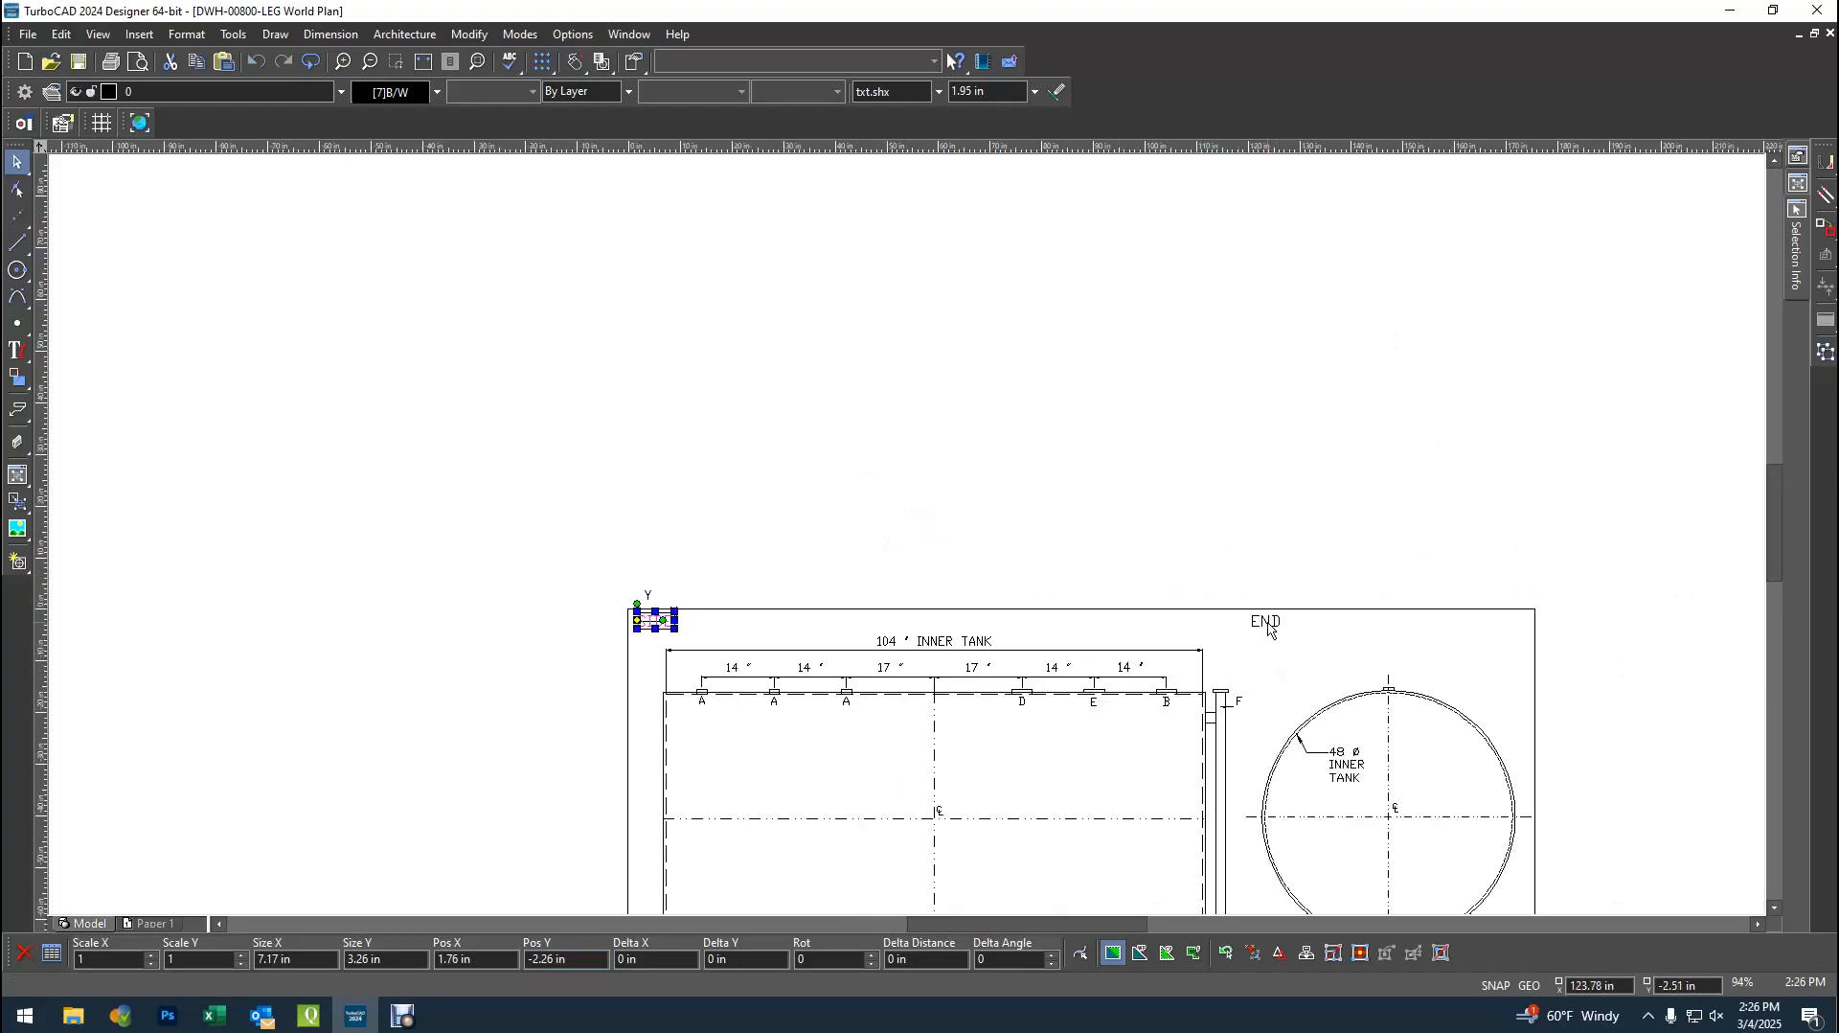
{"action": "left_click", "coordinate": [1266, 624], "text": "shift"}
{"action": "left_click", "coordinate": [286, 36]}
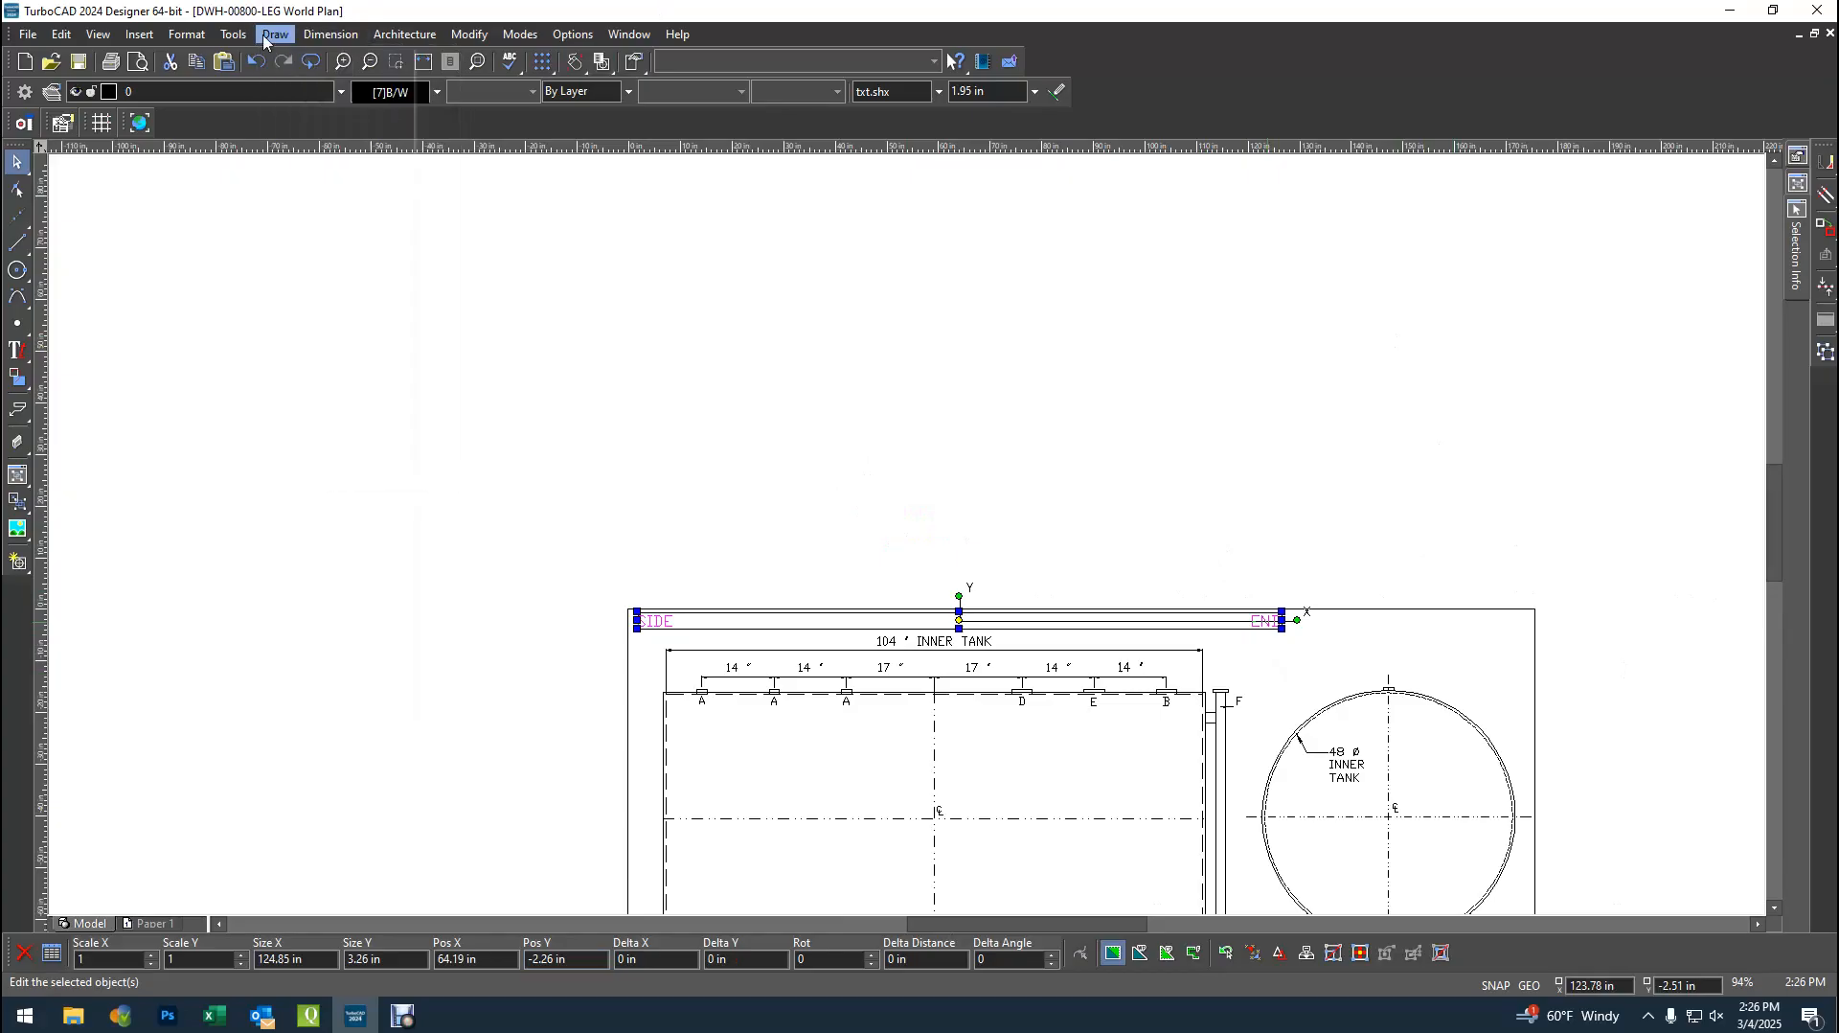
{"action": "left_click", "coordinate": [232, 35]}
{"action": "left_click", "coordinate": [234, 37]}
{"action": "left_click", "coordinate": [467, 36]}
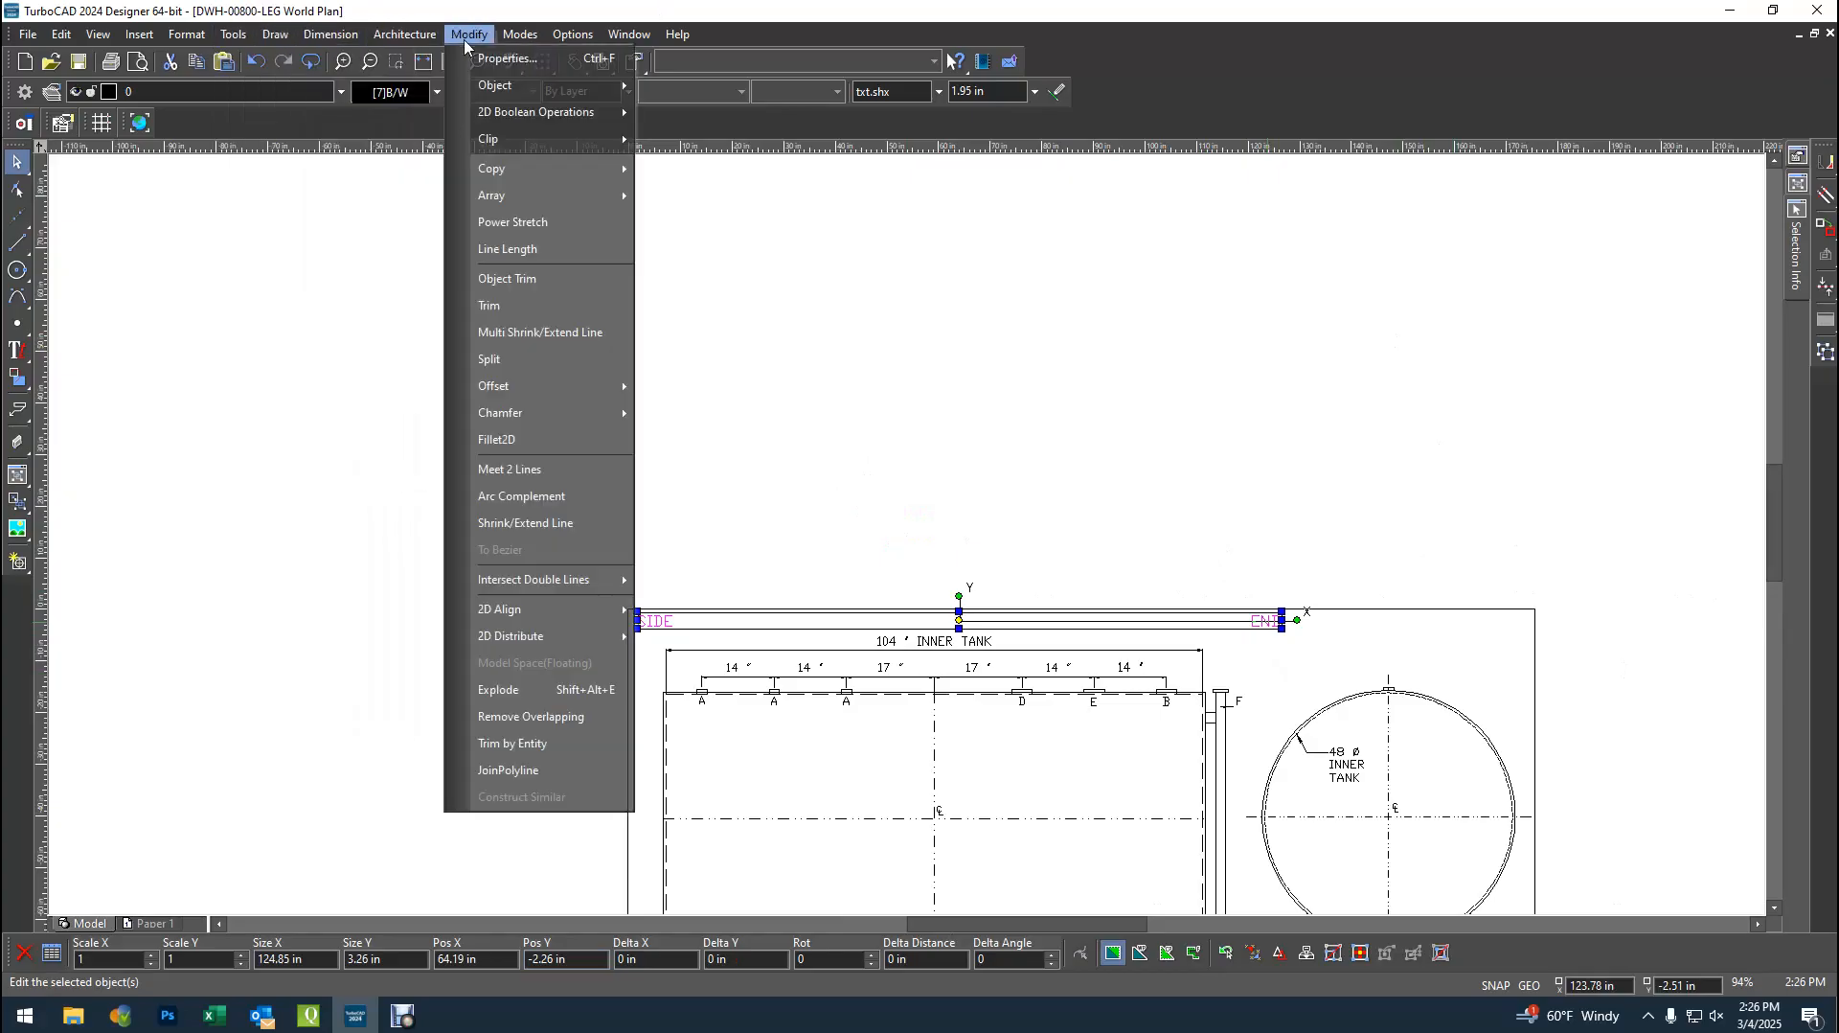
{"action": "mouse_move", "coordinate": [518, 613]}
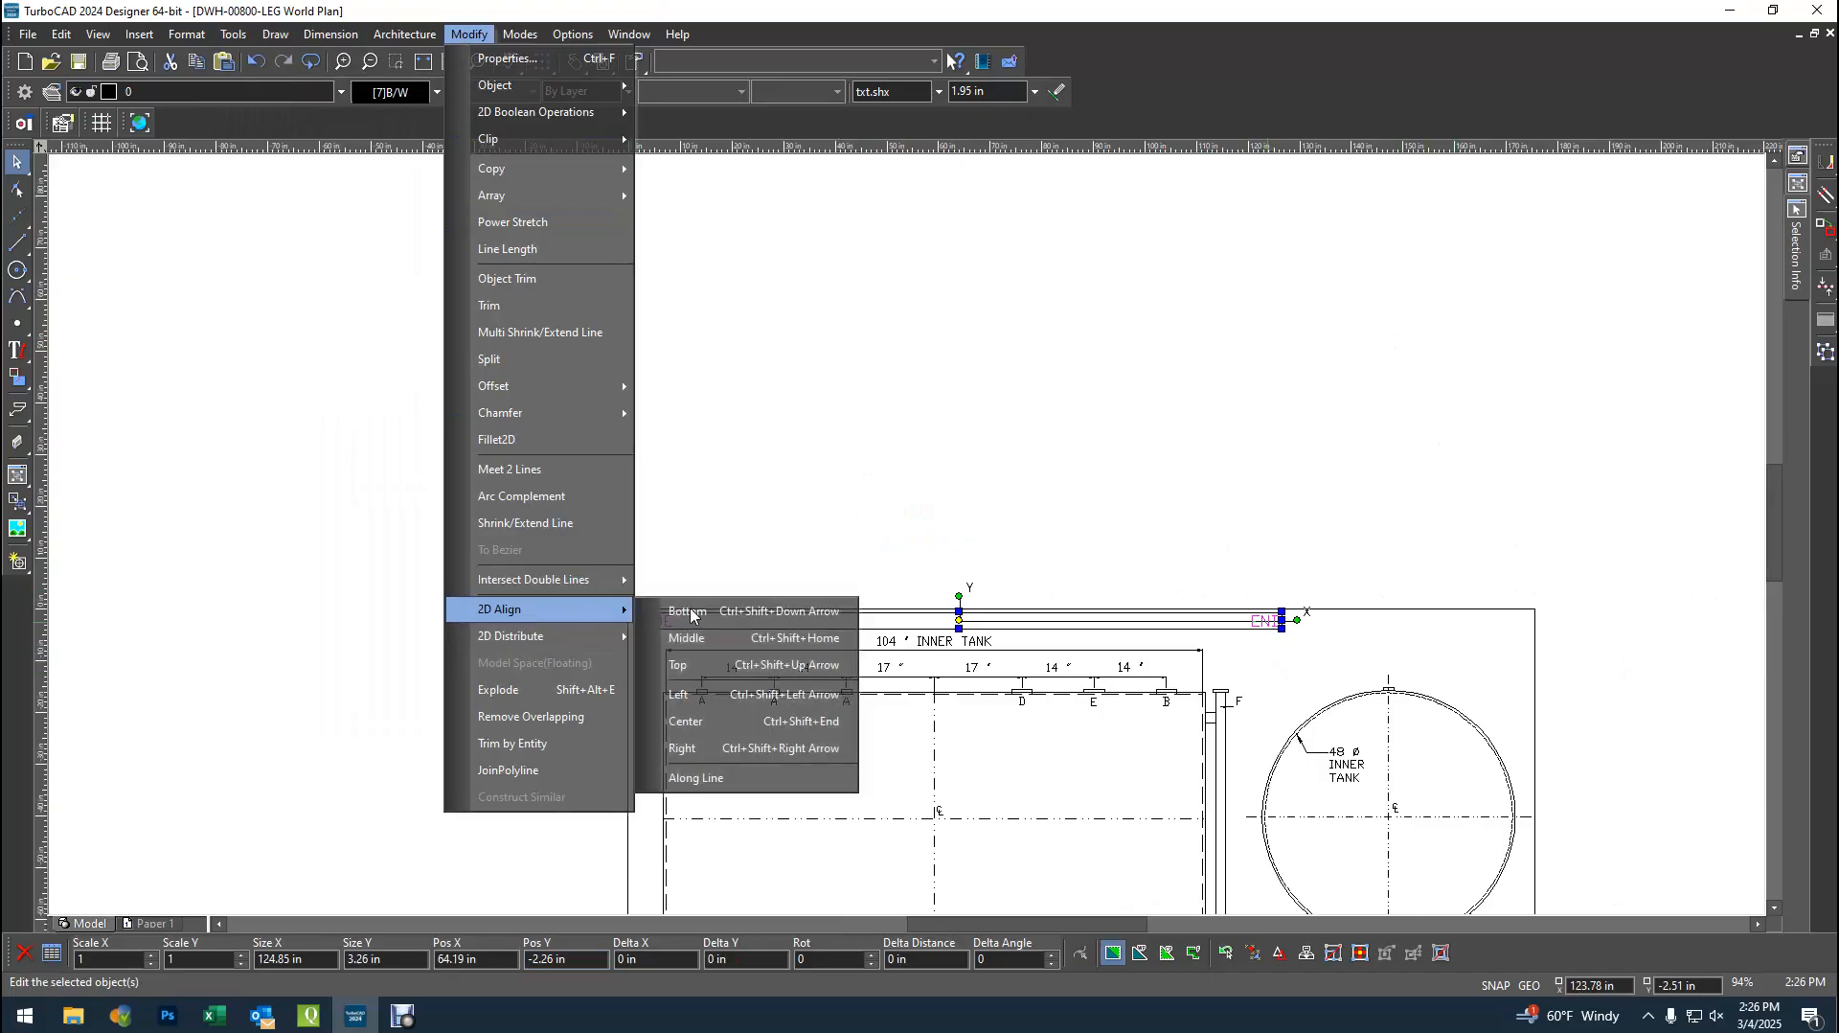
{"action": "left_click", "coordinate": [774, 640]}
{"action": "left_click", "coordinate": [1410, 467]}
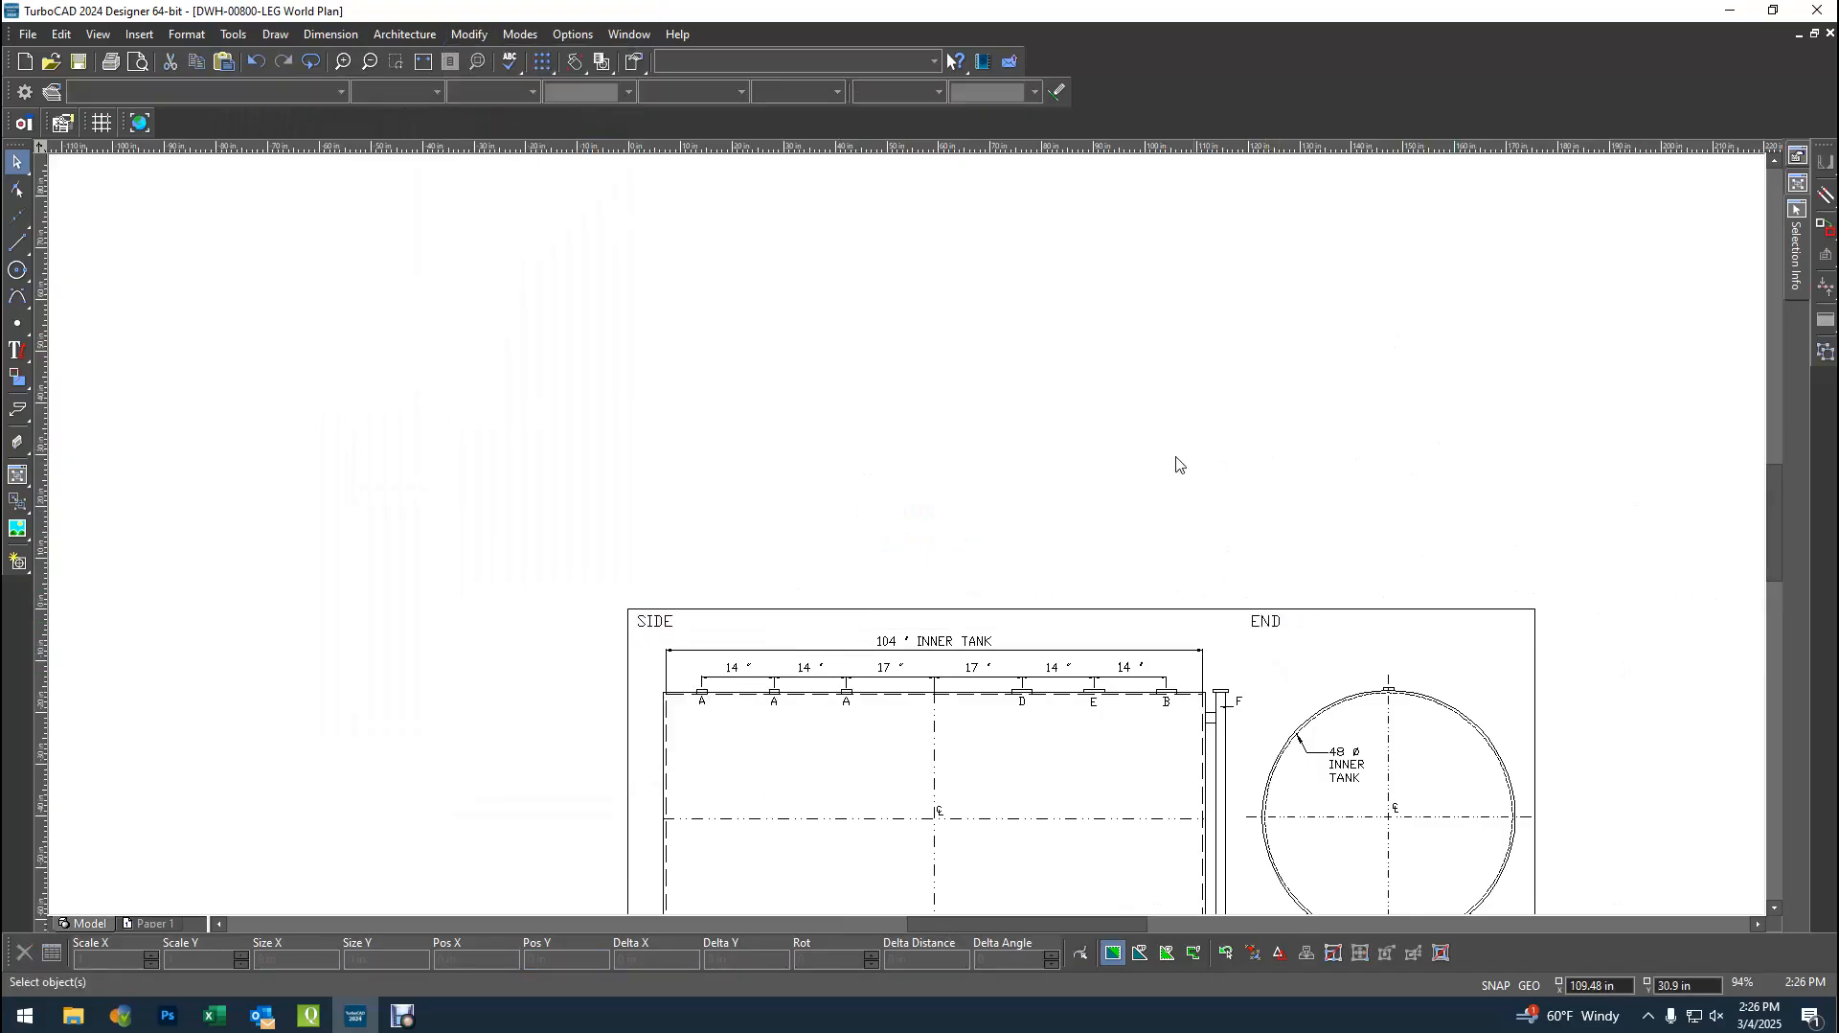
- Select the end view without its label and lower it about 0.26 in to level its horizontal centerline with the side view's
{"action": "scroll", "coordinate": [981, 649], "scroll_direction": "down", "scroll_amount": 3}
{"action": "scroll", "coordinate": [926, 511], "scroll_direction": "up", "scroll_amount": 3}
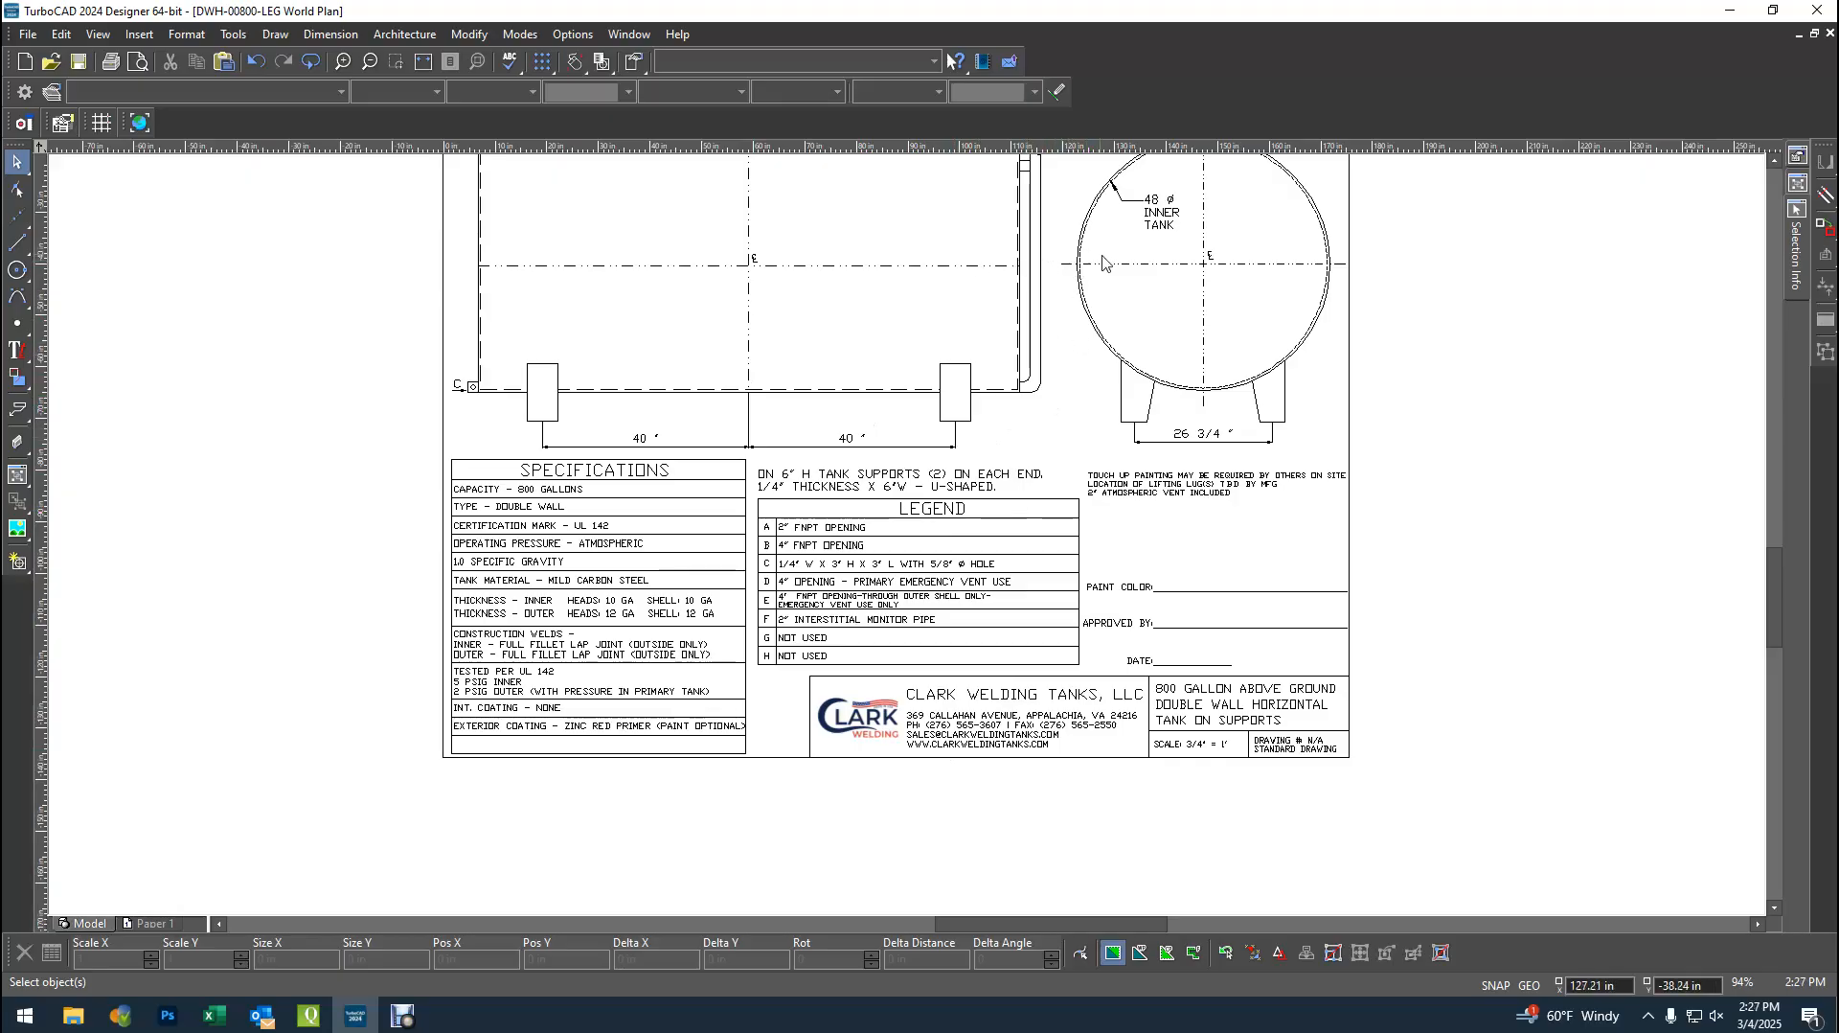
{"action": "scroll", "coordinate": [1101, 262], "scroll_direction": "up", "scroll_amount": 1}
{"action": "scroll", "coordinate": [841, 542], "scroll_direction": "up", "scroll_amount": 1}
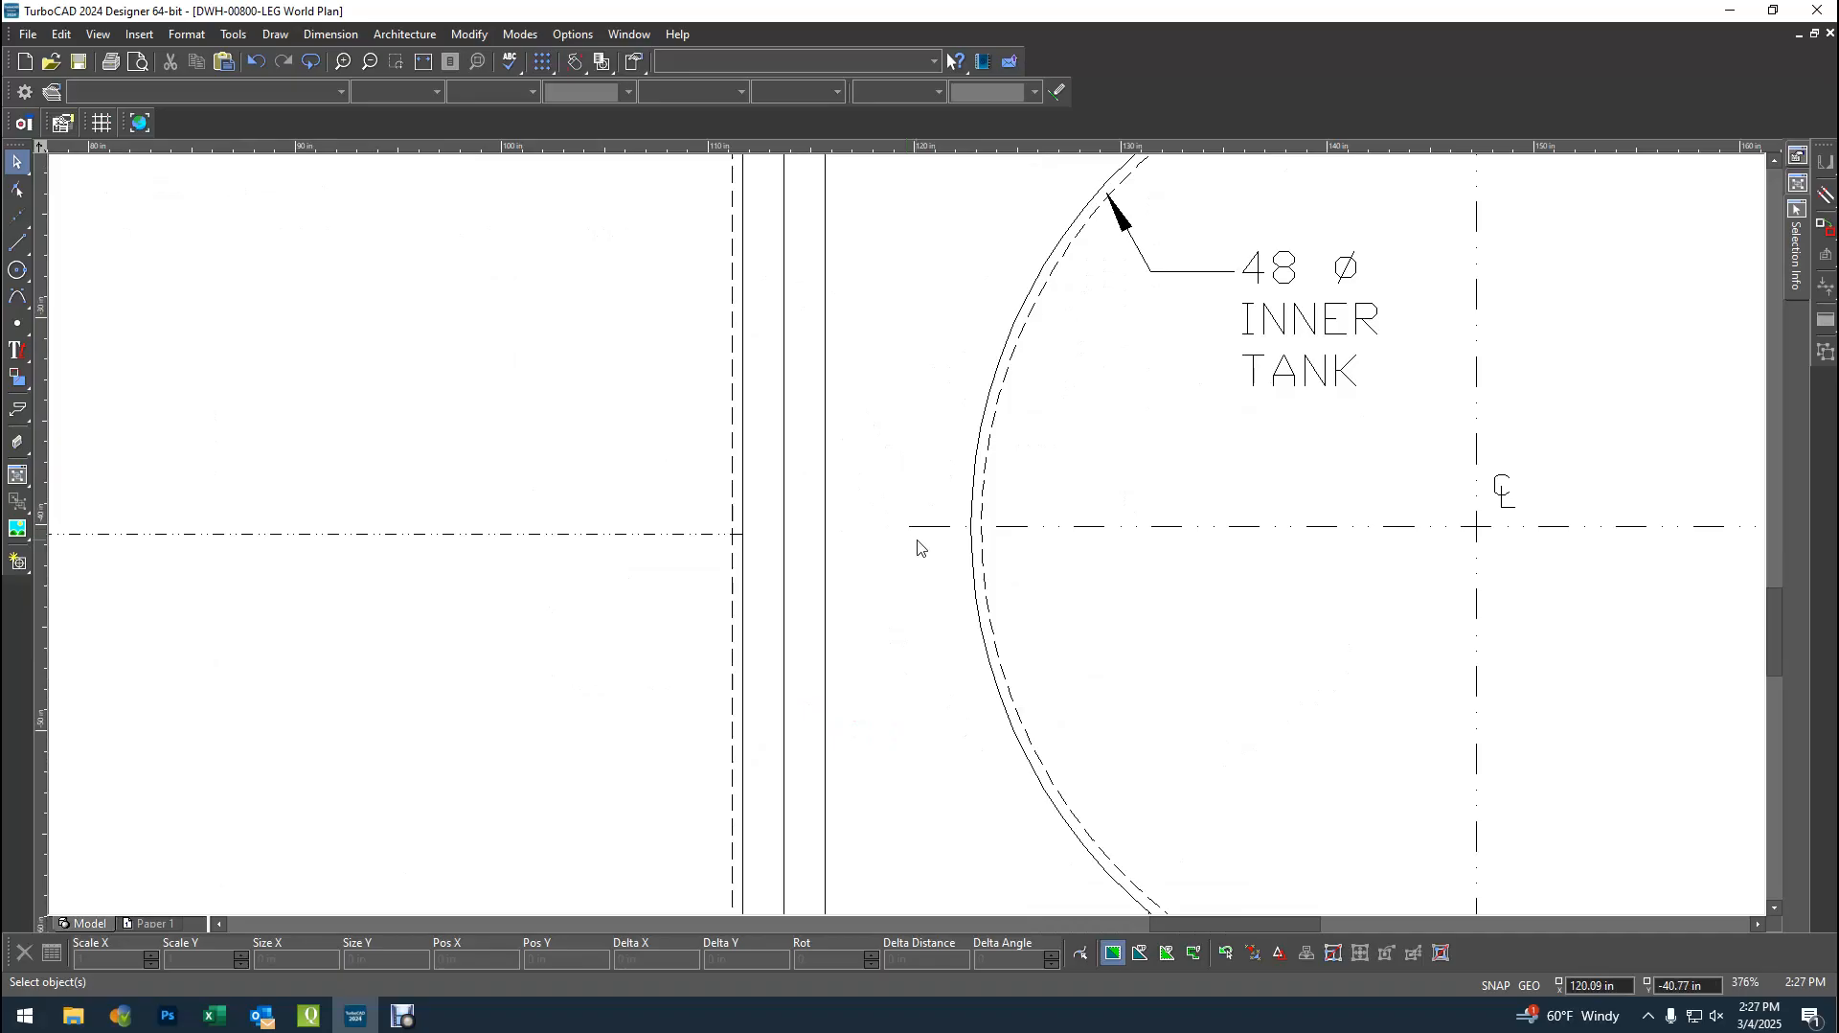
{"action": "scroll", "coordinate": [916, 547], "scroll_direction": "down", "scroll_amount": 2}
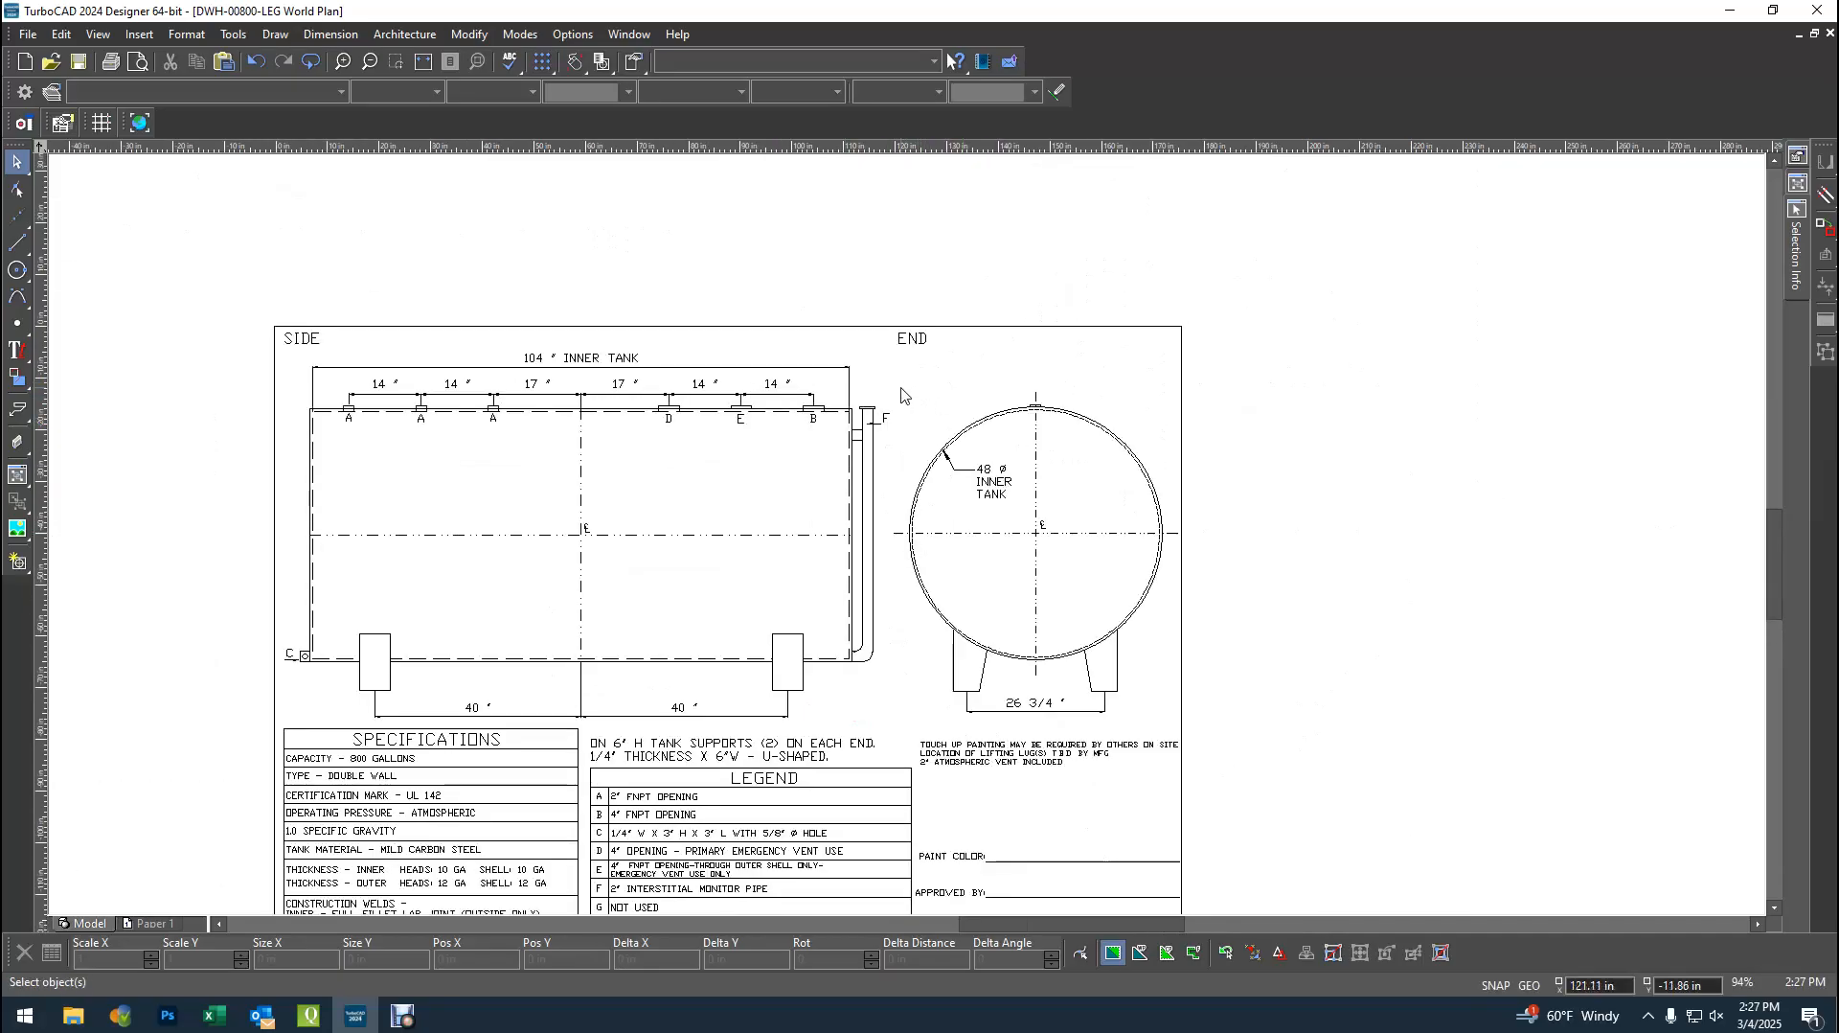
{"action": "left_click_drag", "start_coordinate": [901, 391], "coordinate": [1183, 725]}
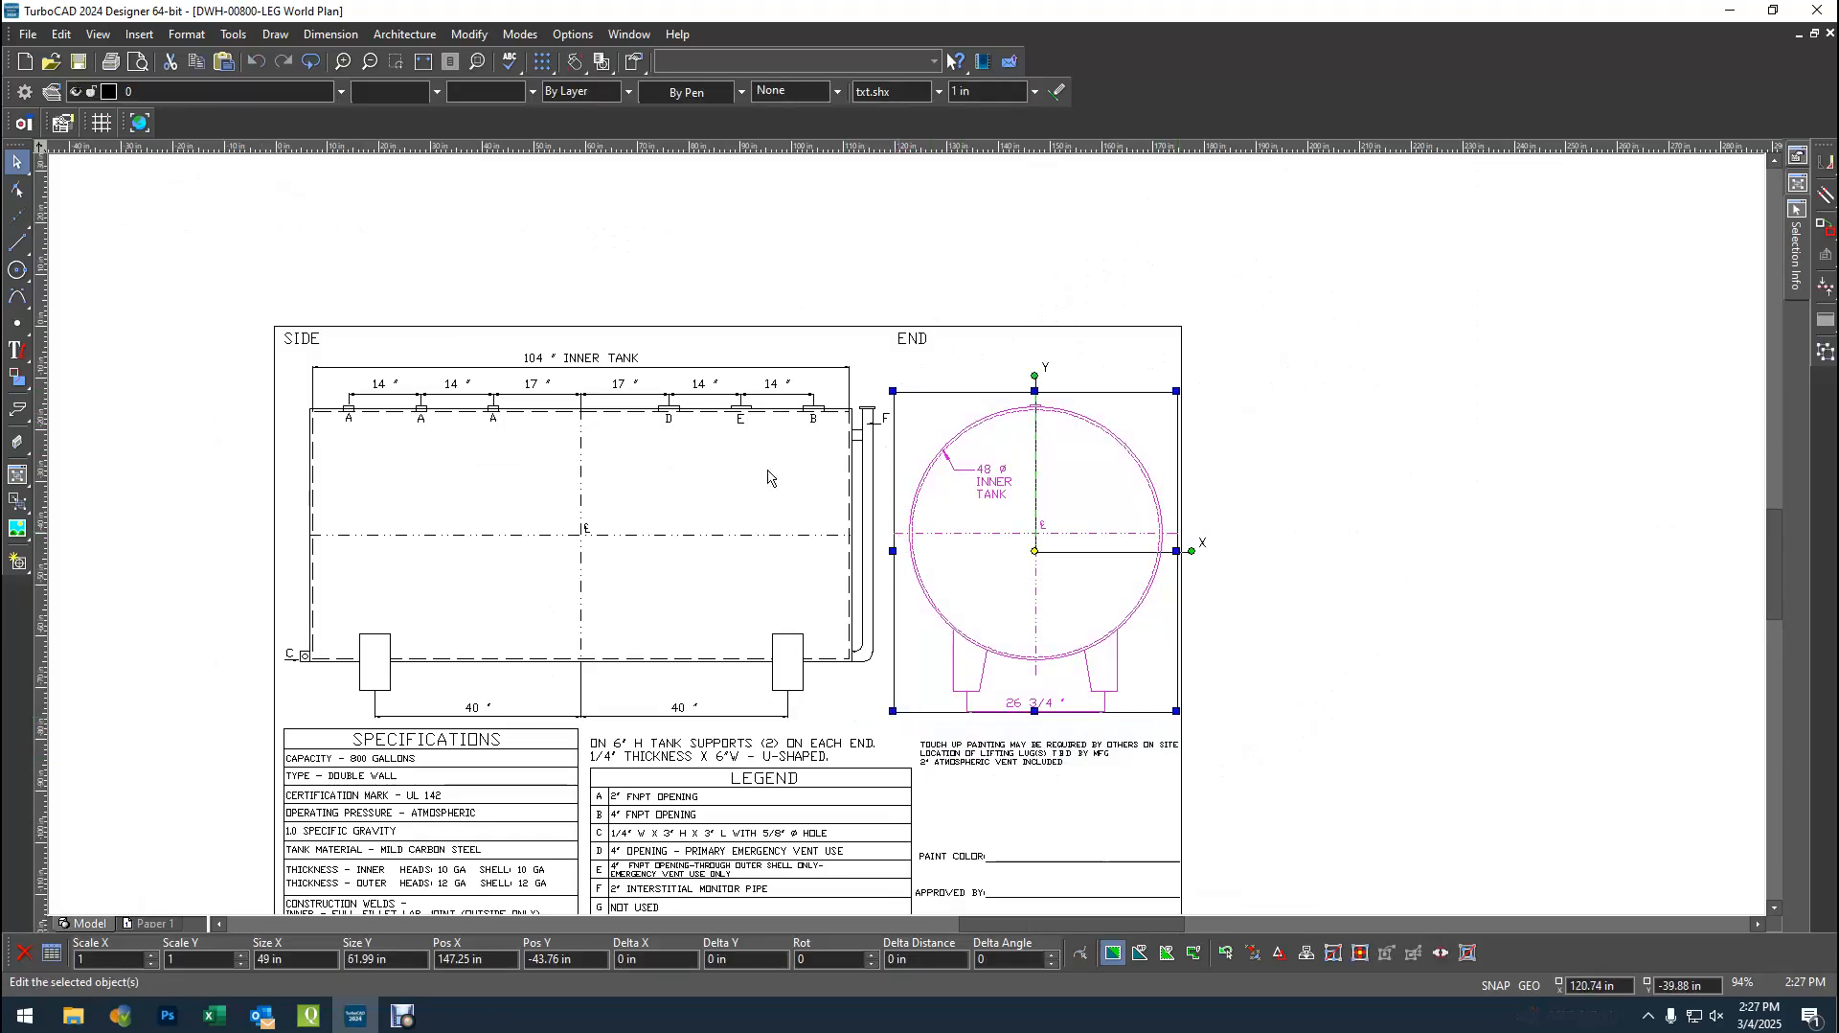
{"action": "scroll", "coordinate": [910, 541], "scroll_direction": "up", "scroll_amount": 4}
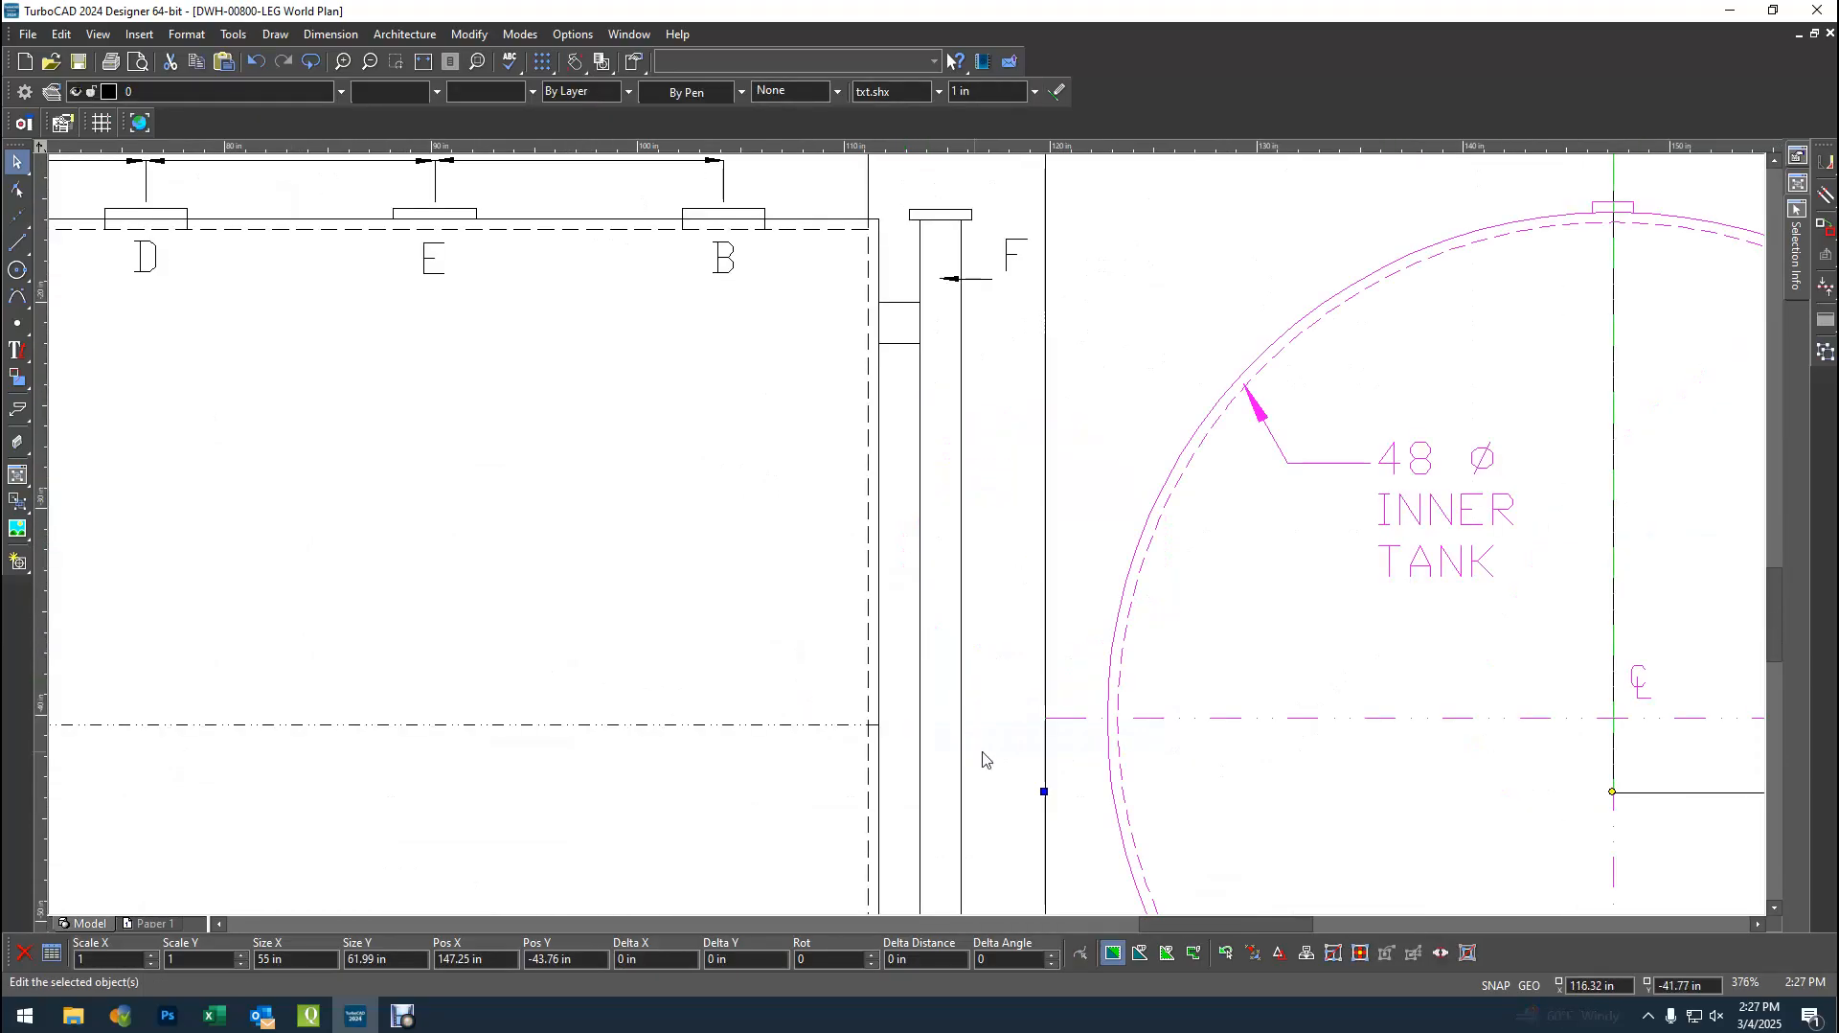
{"action": "scroll", "coordinate": [981, 759], "scroll_direction": "up", "scroll_amount": 2}
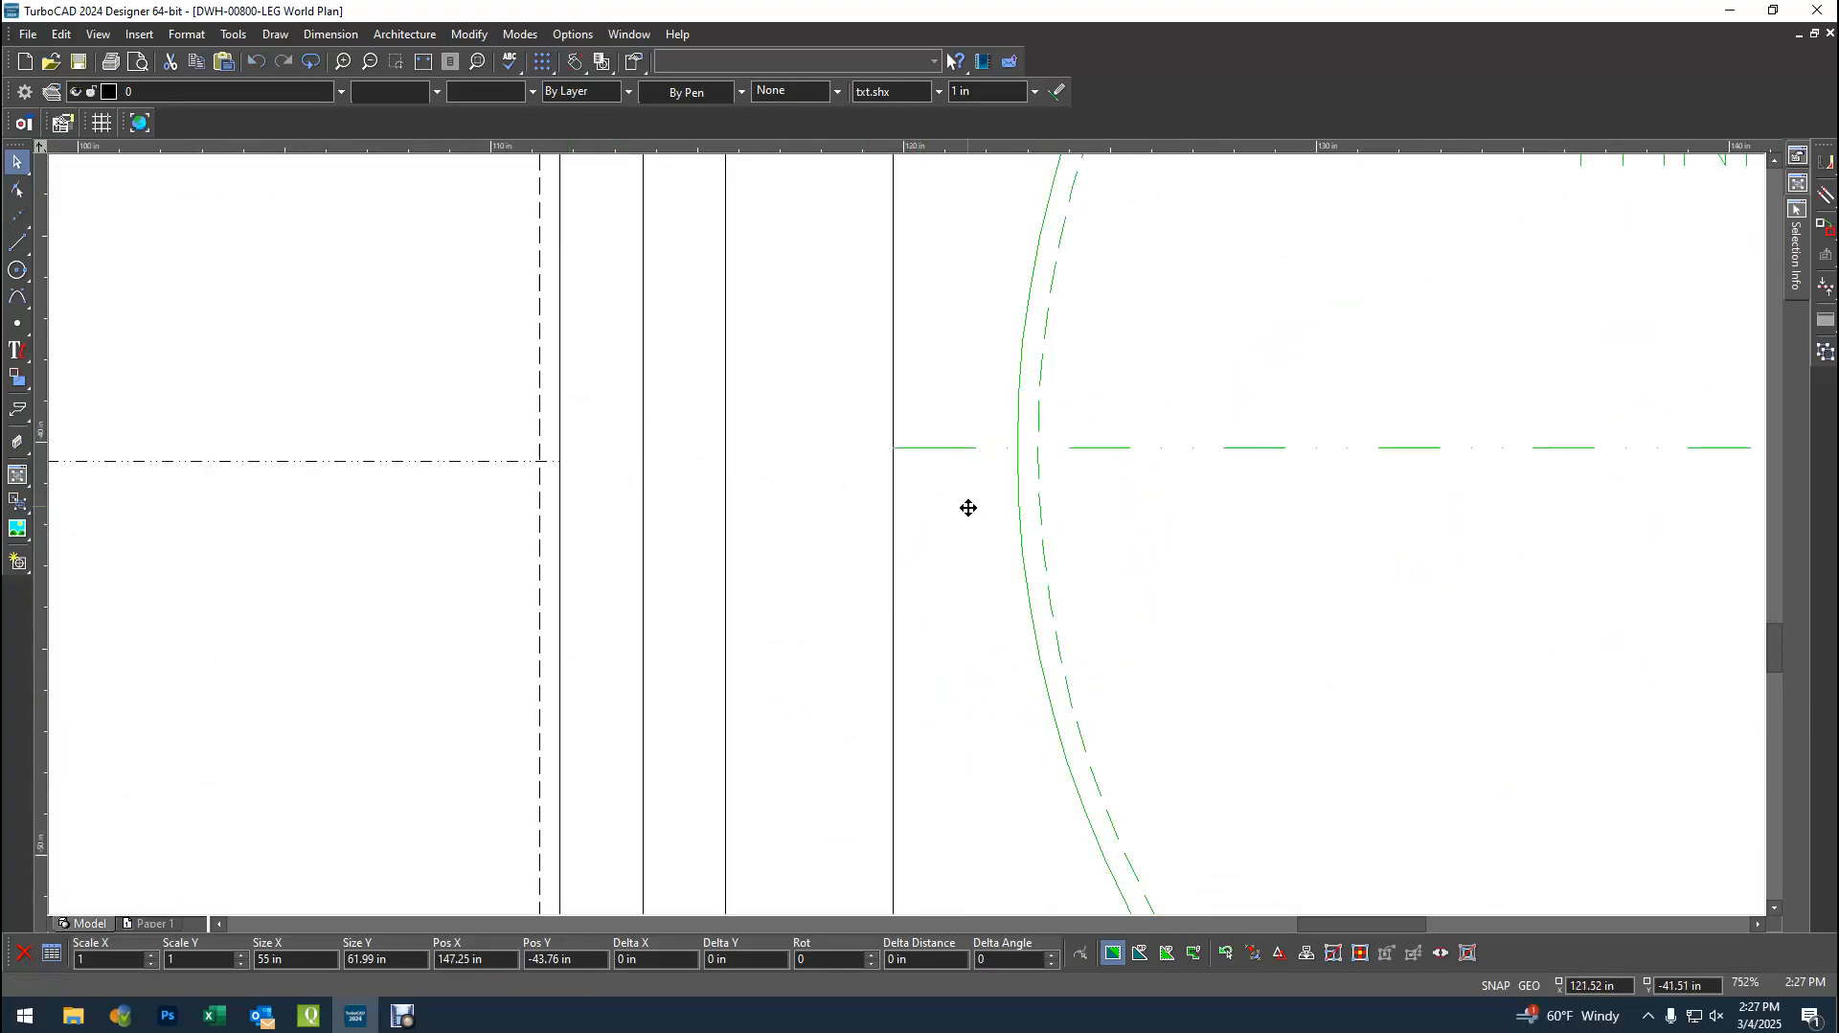
{"action": "left_click_drag", "start_coordinate": [968, 506], "coordinate": [968, 515]}
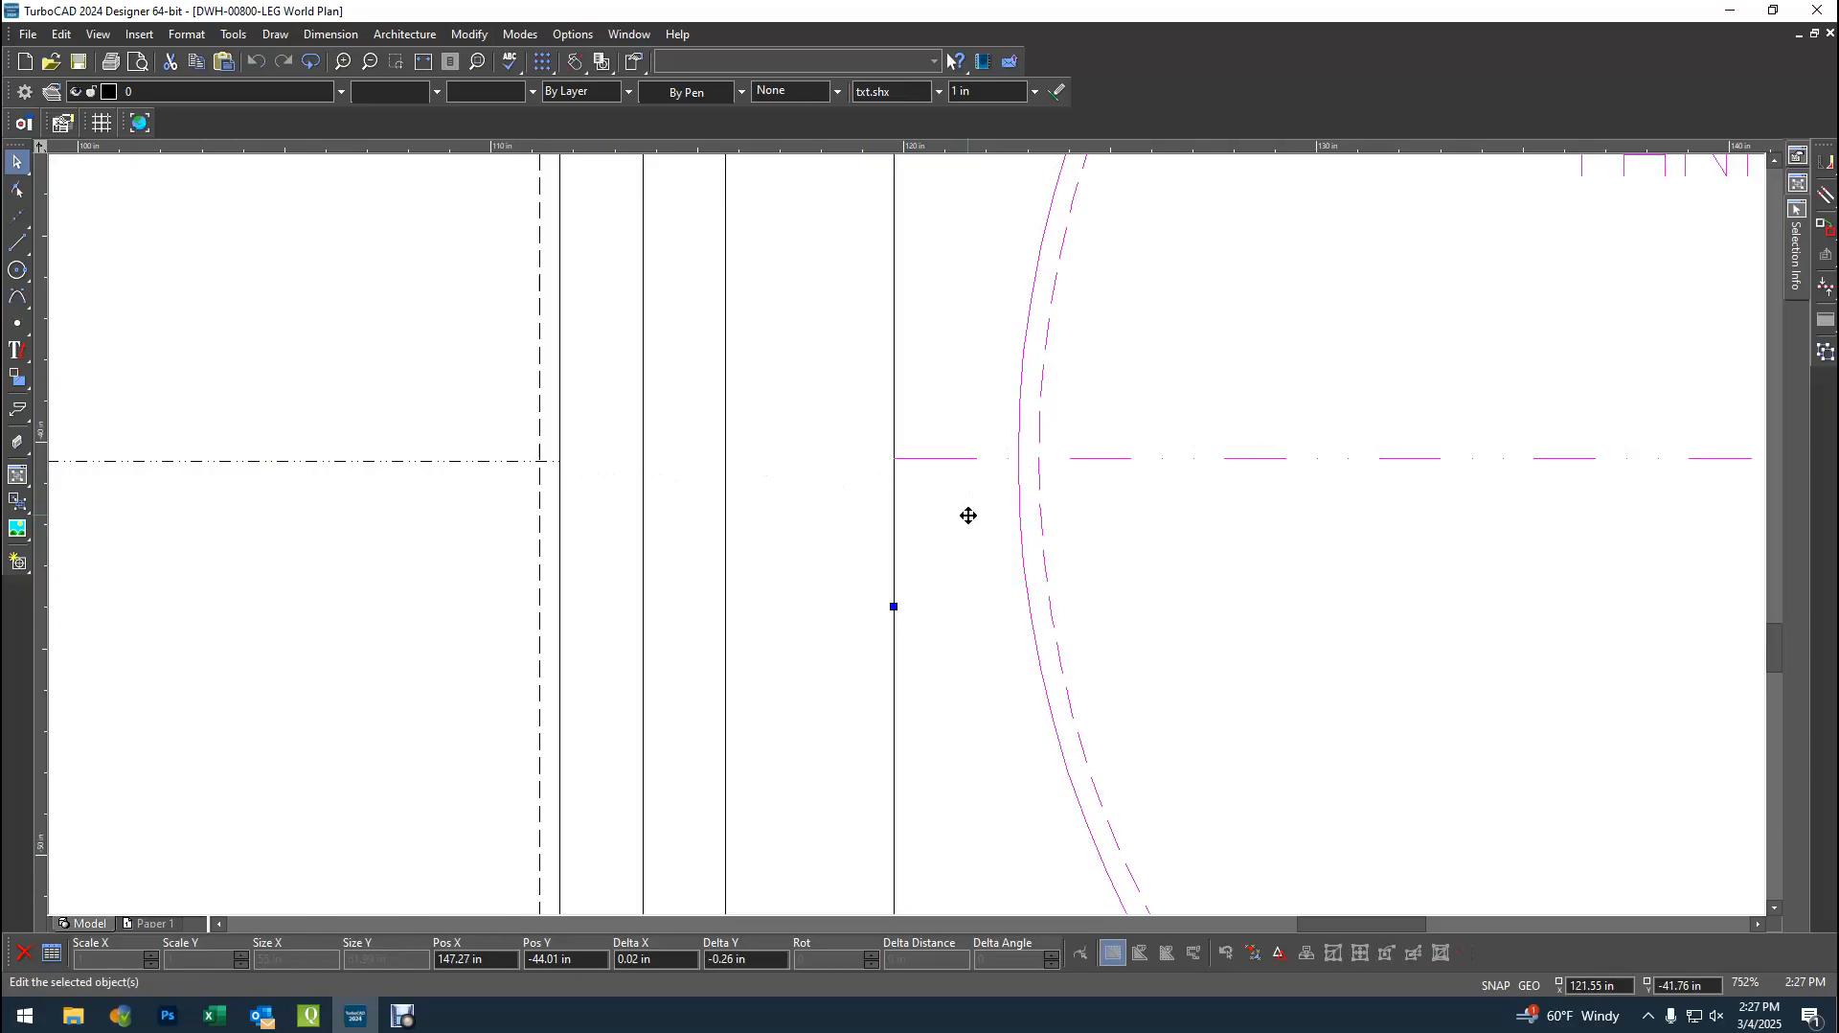
{"action": "left_click", "coordinate": [810, 436]}
{"action": "scroll", "coordinate": [862, 575], "scroll_direction": "down", "scroll_amount": 10}
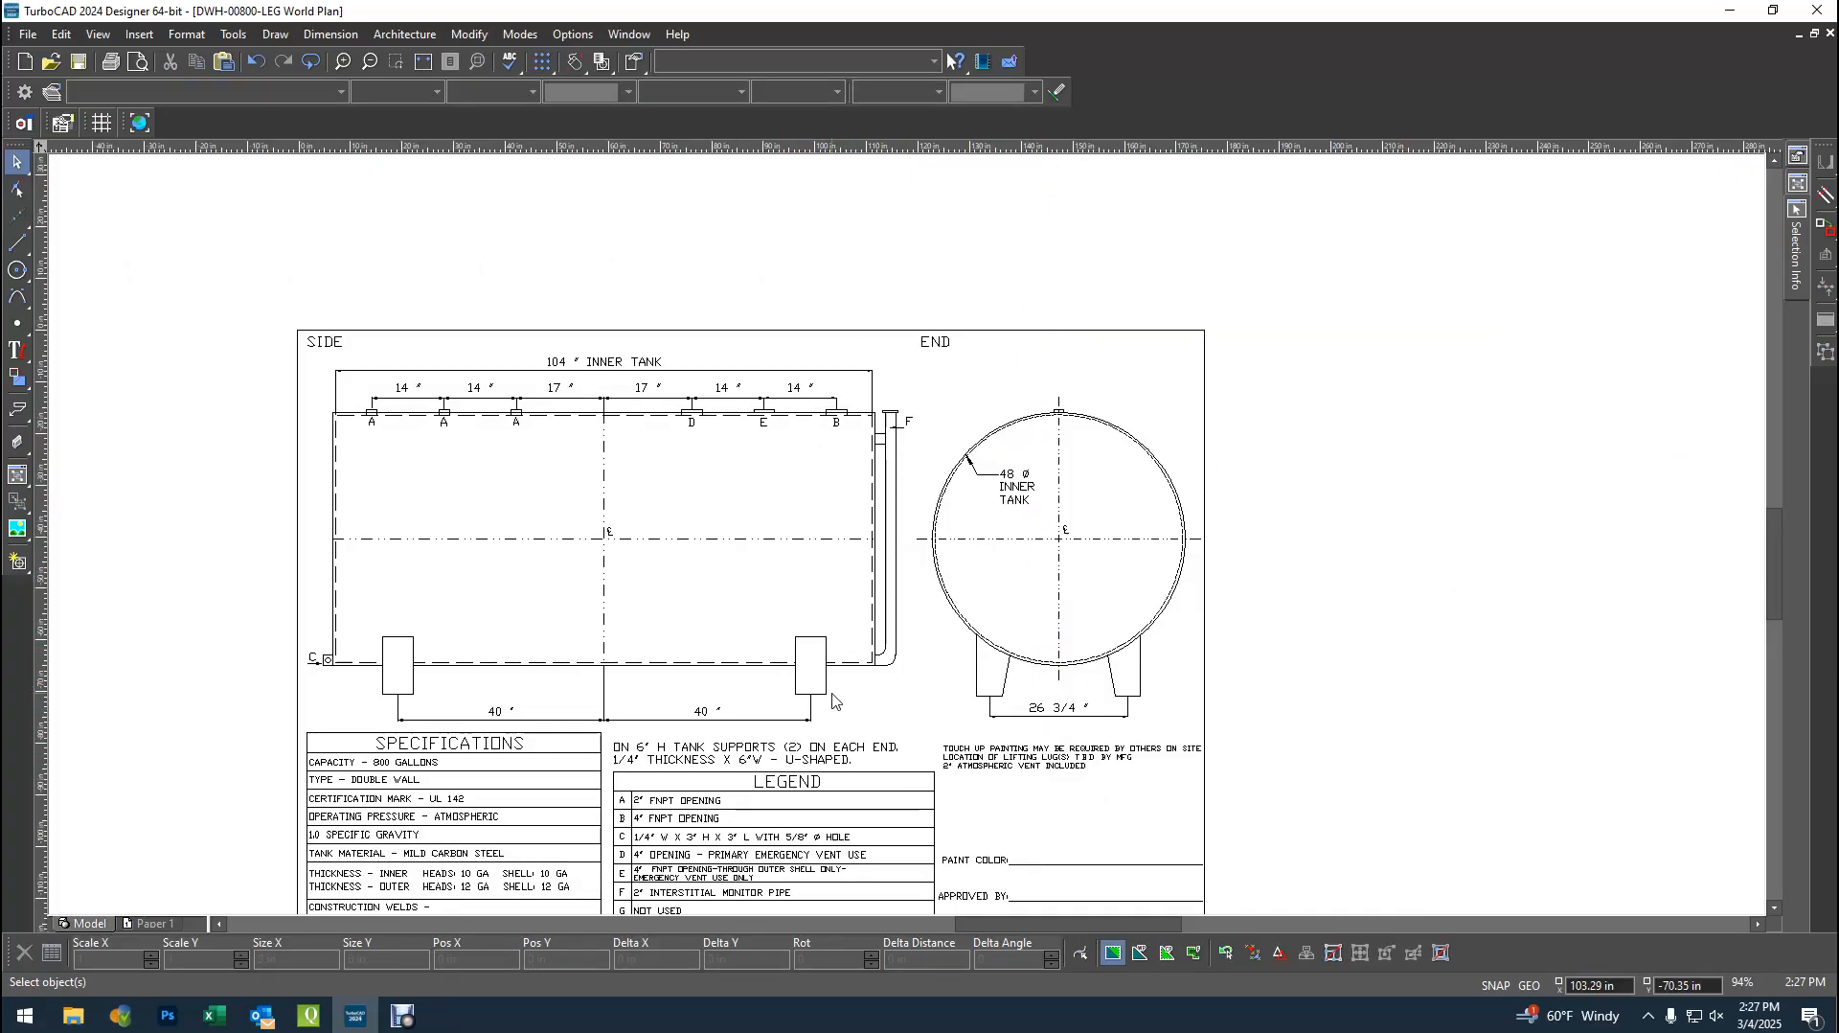
- Draw a 6 in check line at 270° from where the tank bottom meets the right support's outer edge in the side view
{"action": "scroll", "coordinate": [831, 700], "scroll_direction": "up", "scroll_amount": 2}
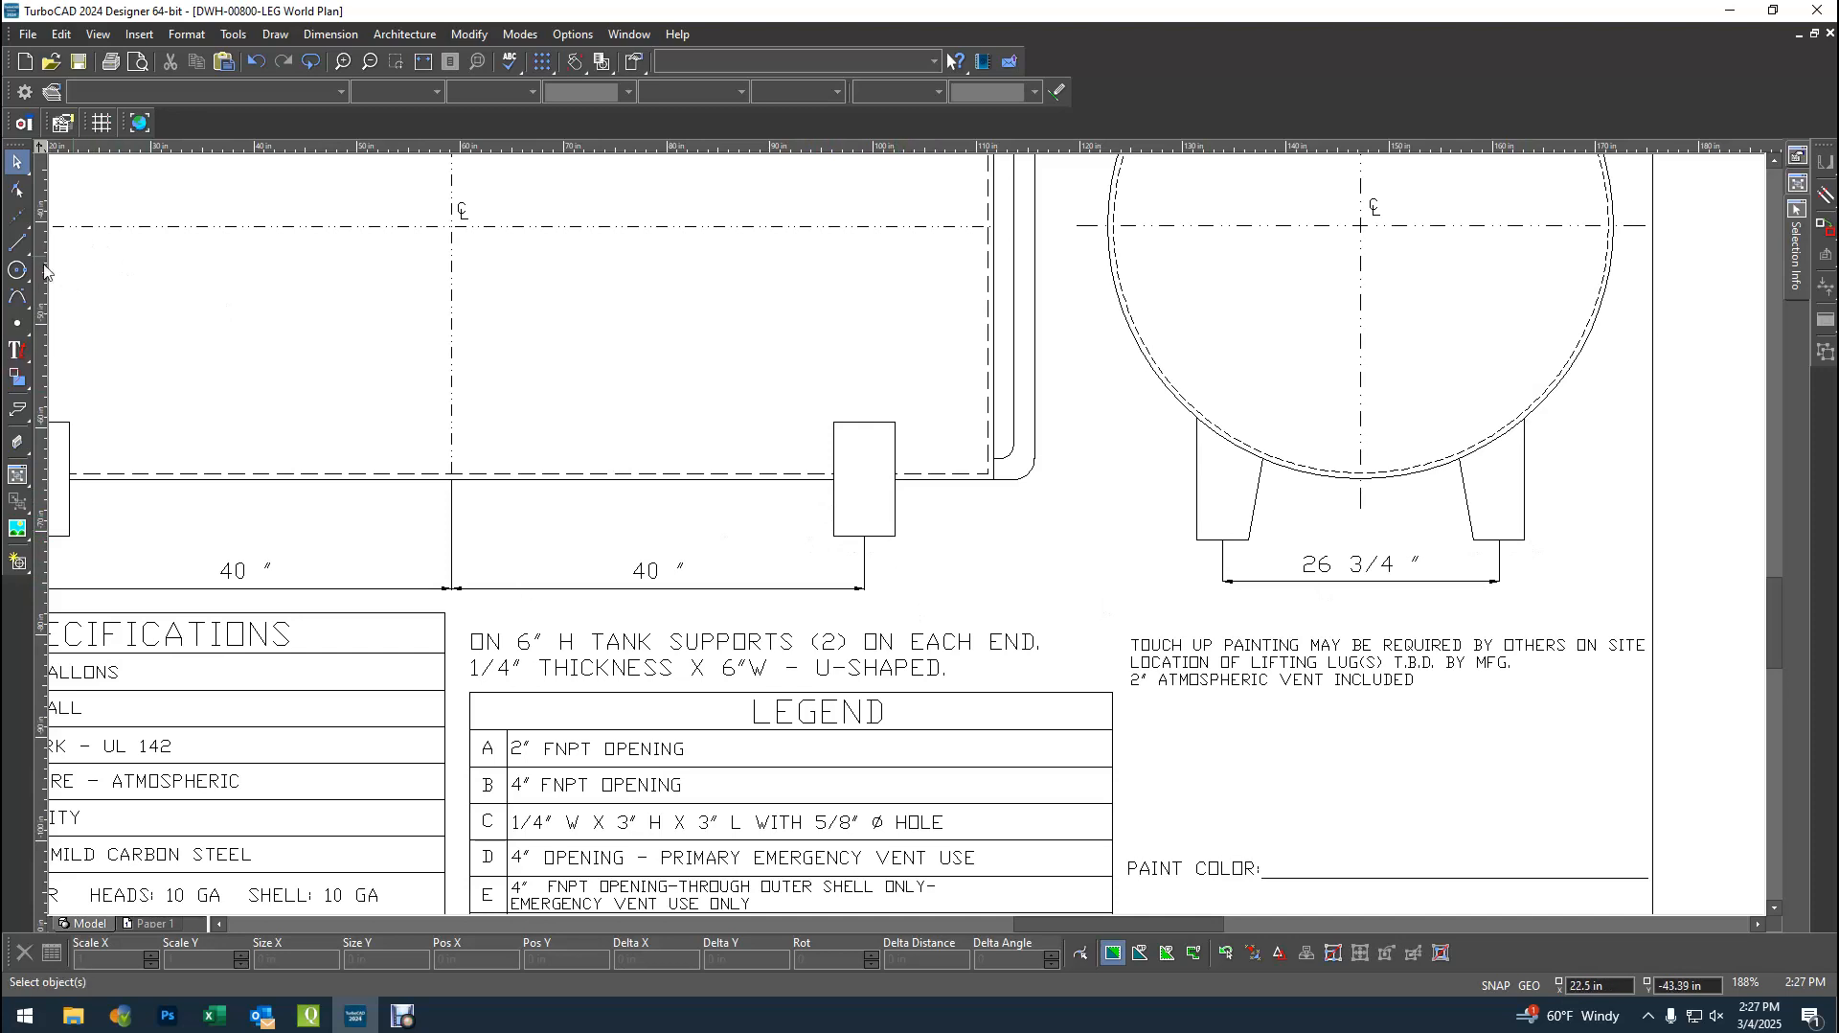
{"action": "left_click", "coordinate": [17, 243]}
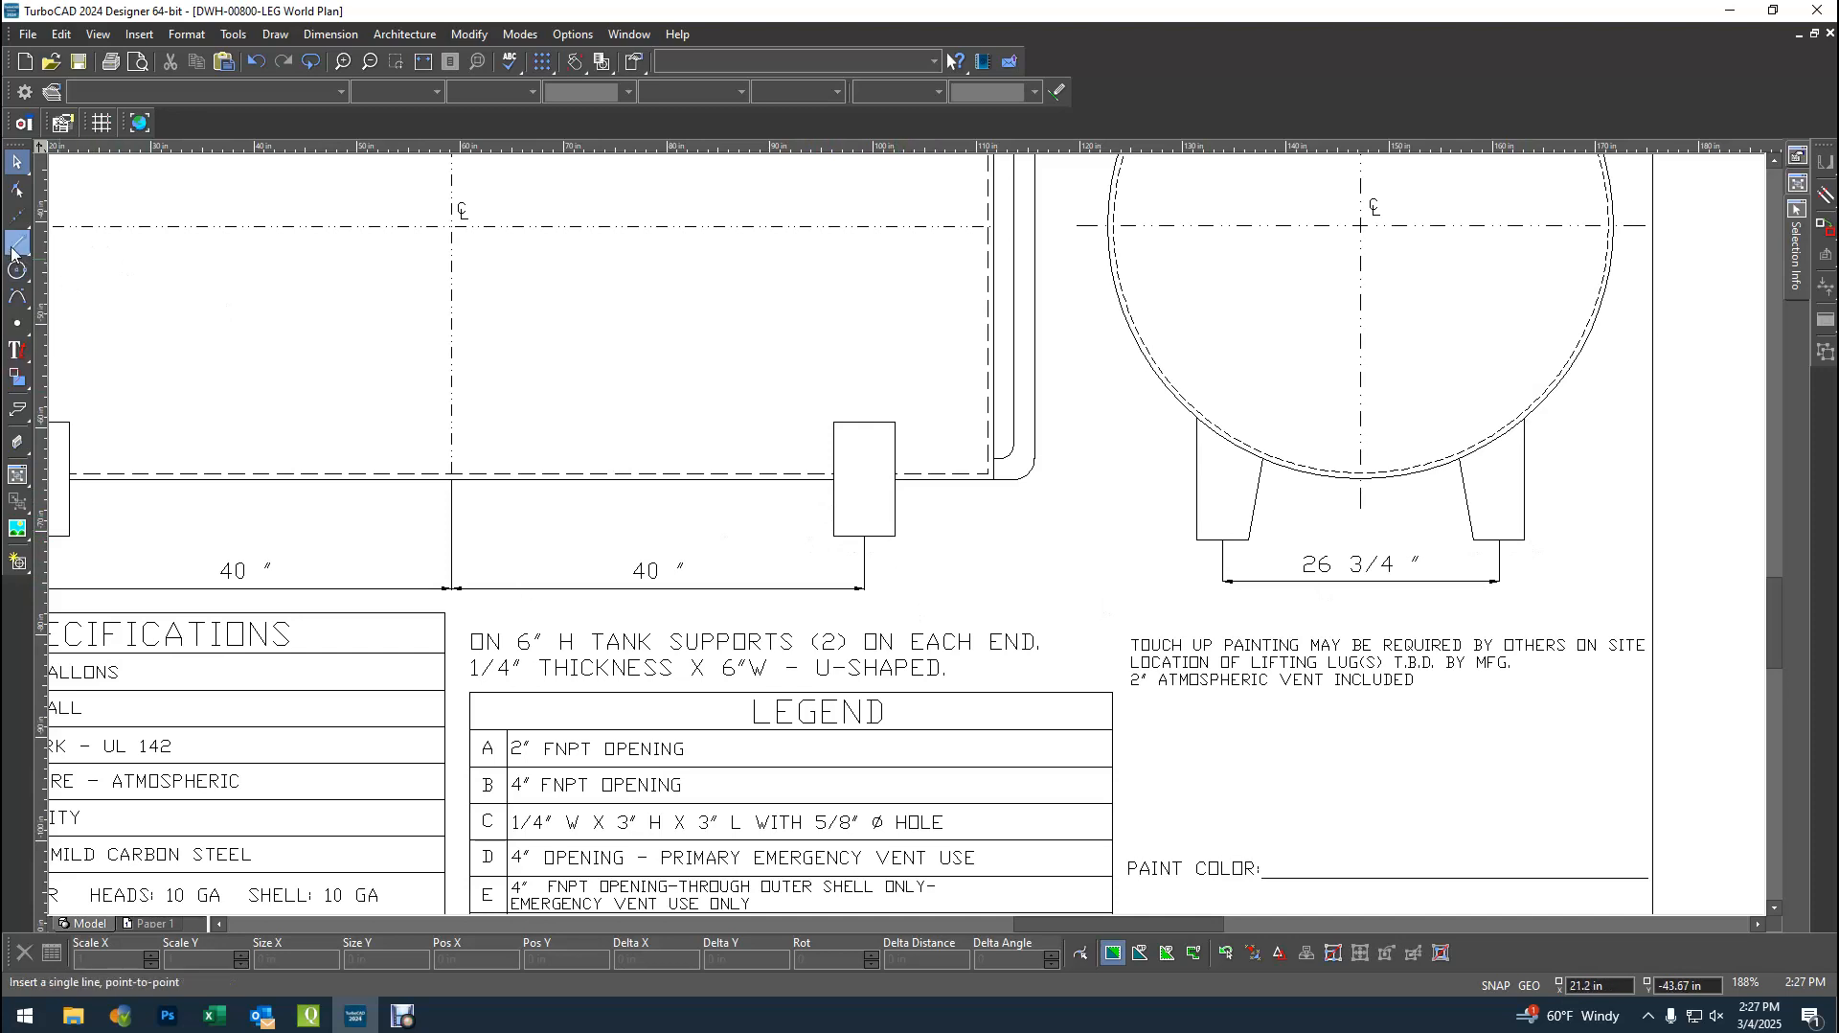
{"action": "left_click", "coordinate": [894, 479]}
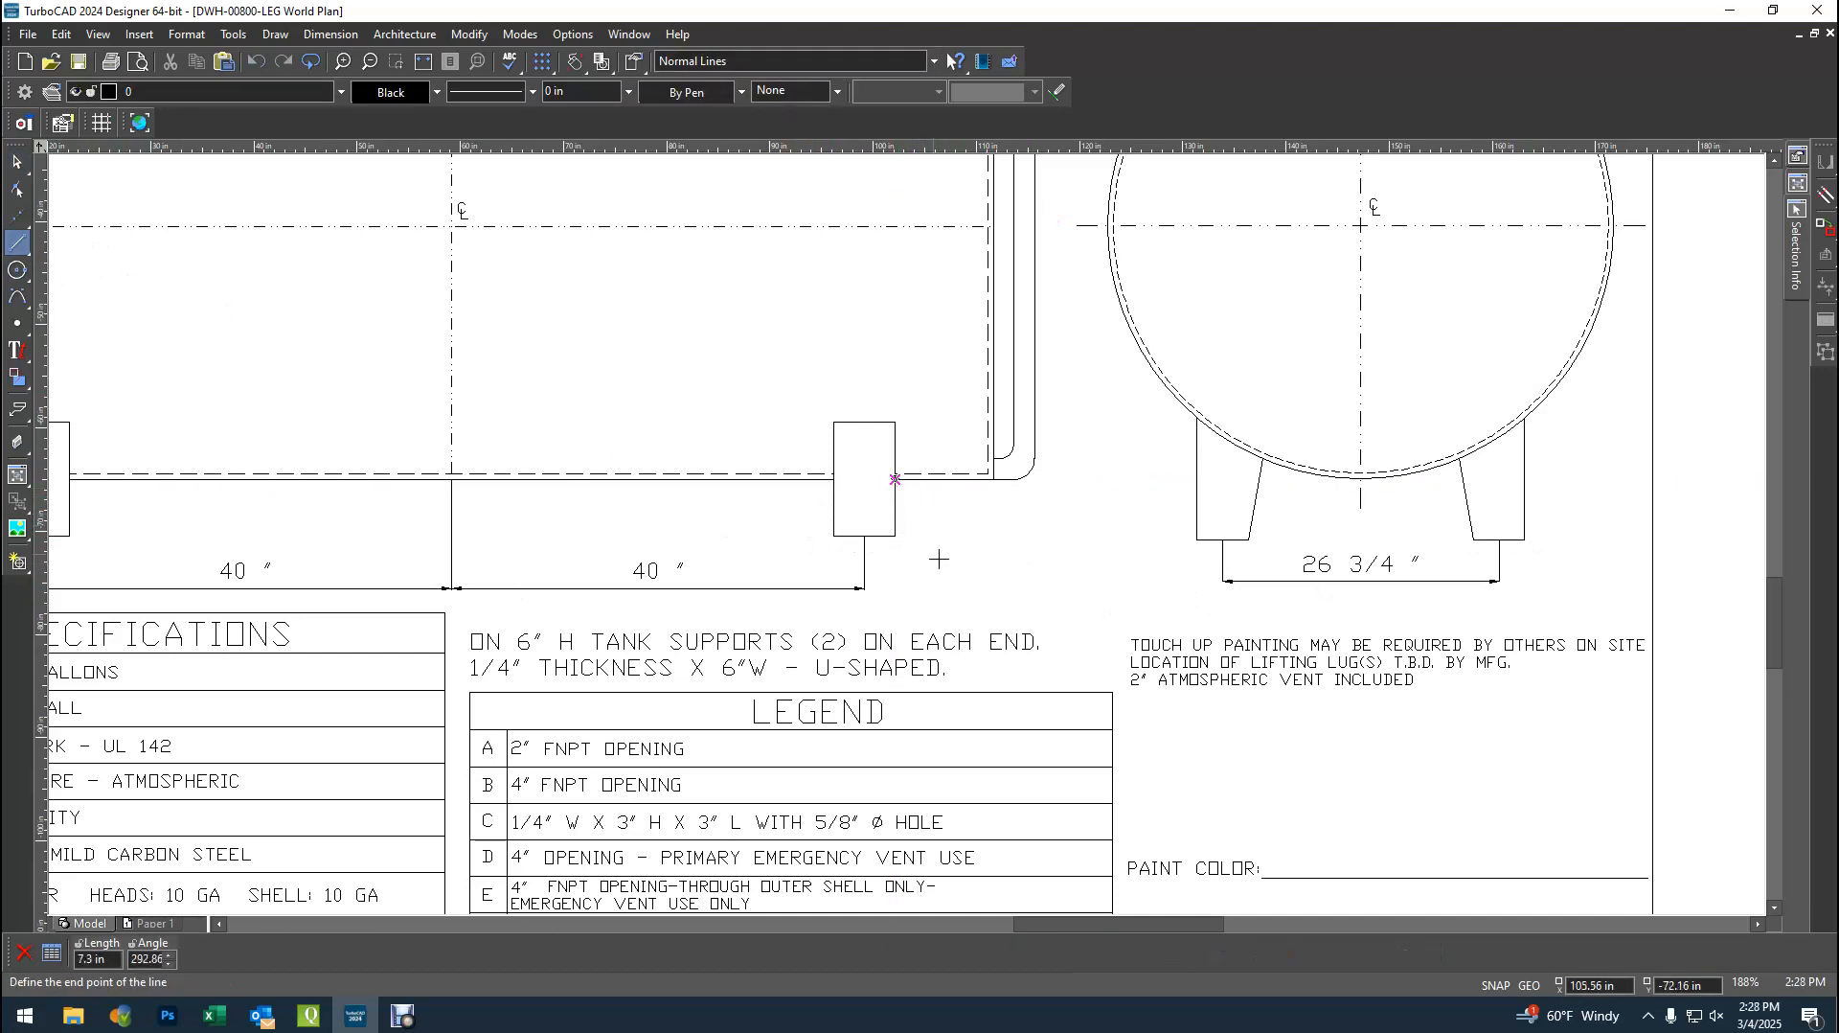
{"action": "key", "text": "Tab"}
{"action": "type", "text": "6"}
{"action": "key", "text": "Tab"}
{"action": "type", "text": "270"}
{"action": "key", "text": "Return"}
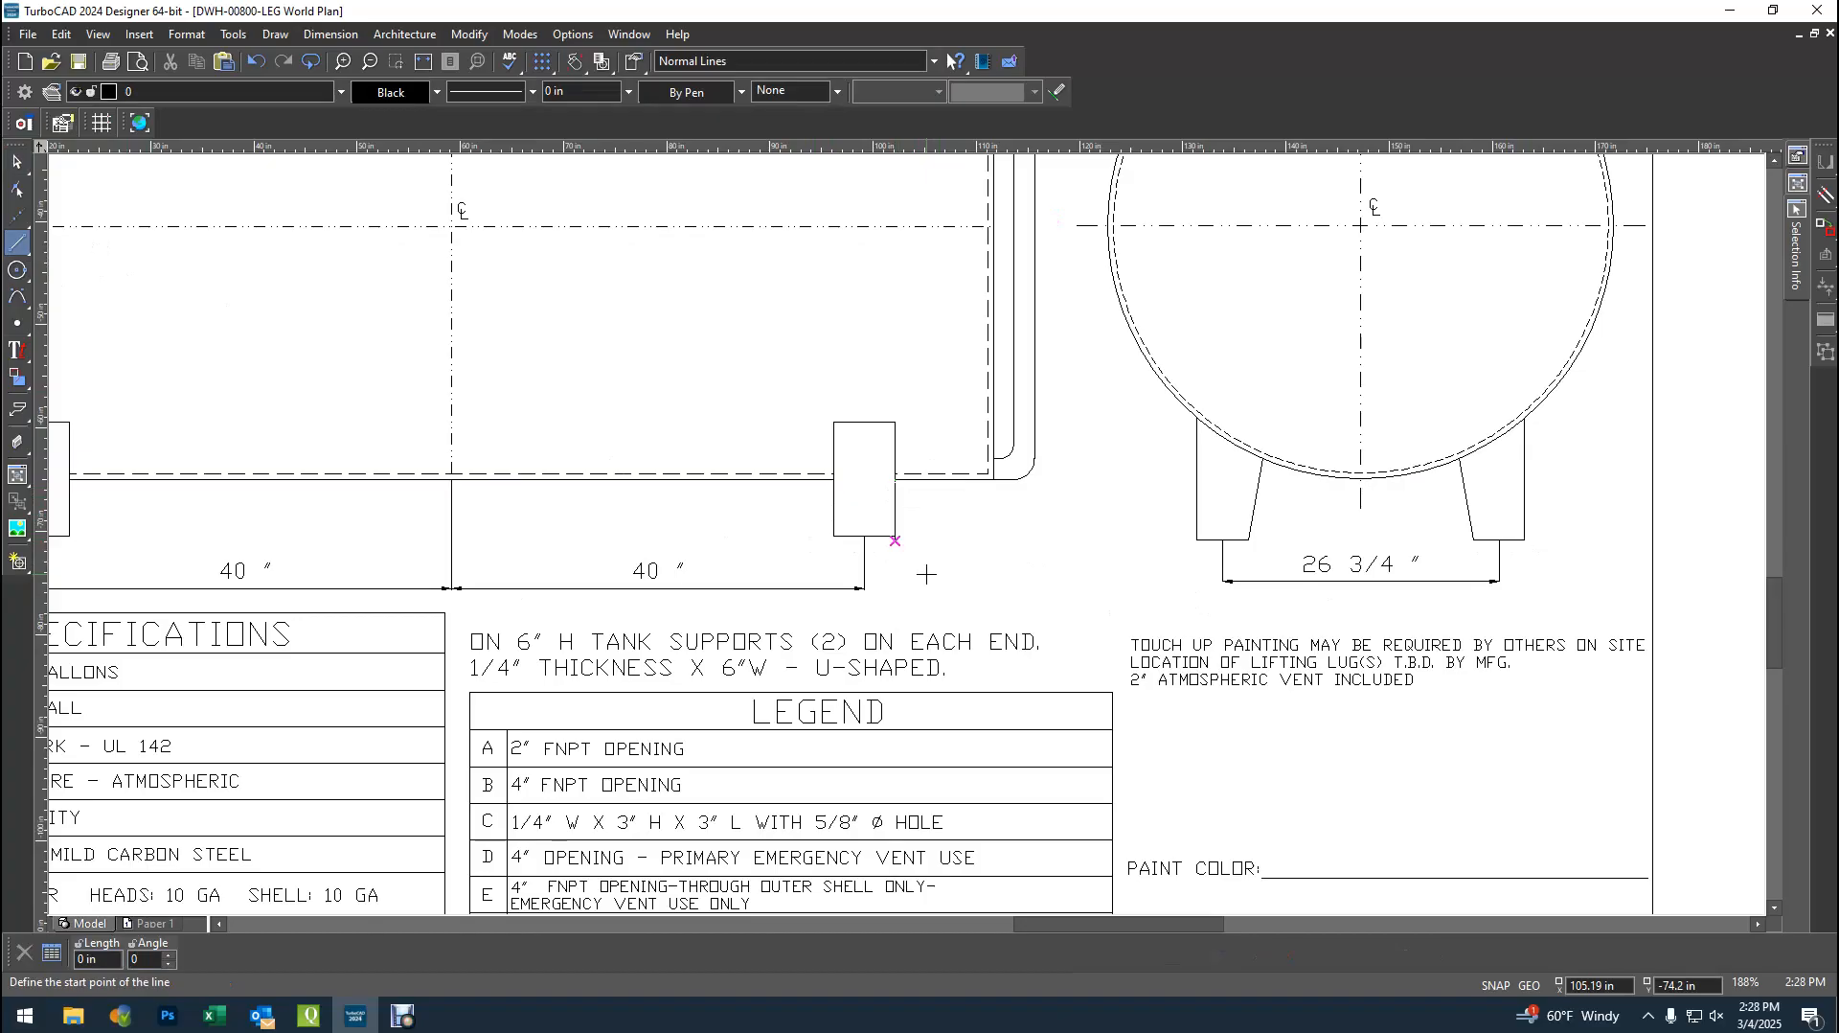
{"action": "scroll", "coordinate": [926, 574], "scroll_direction": "up", "scroll_amount": 5}
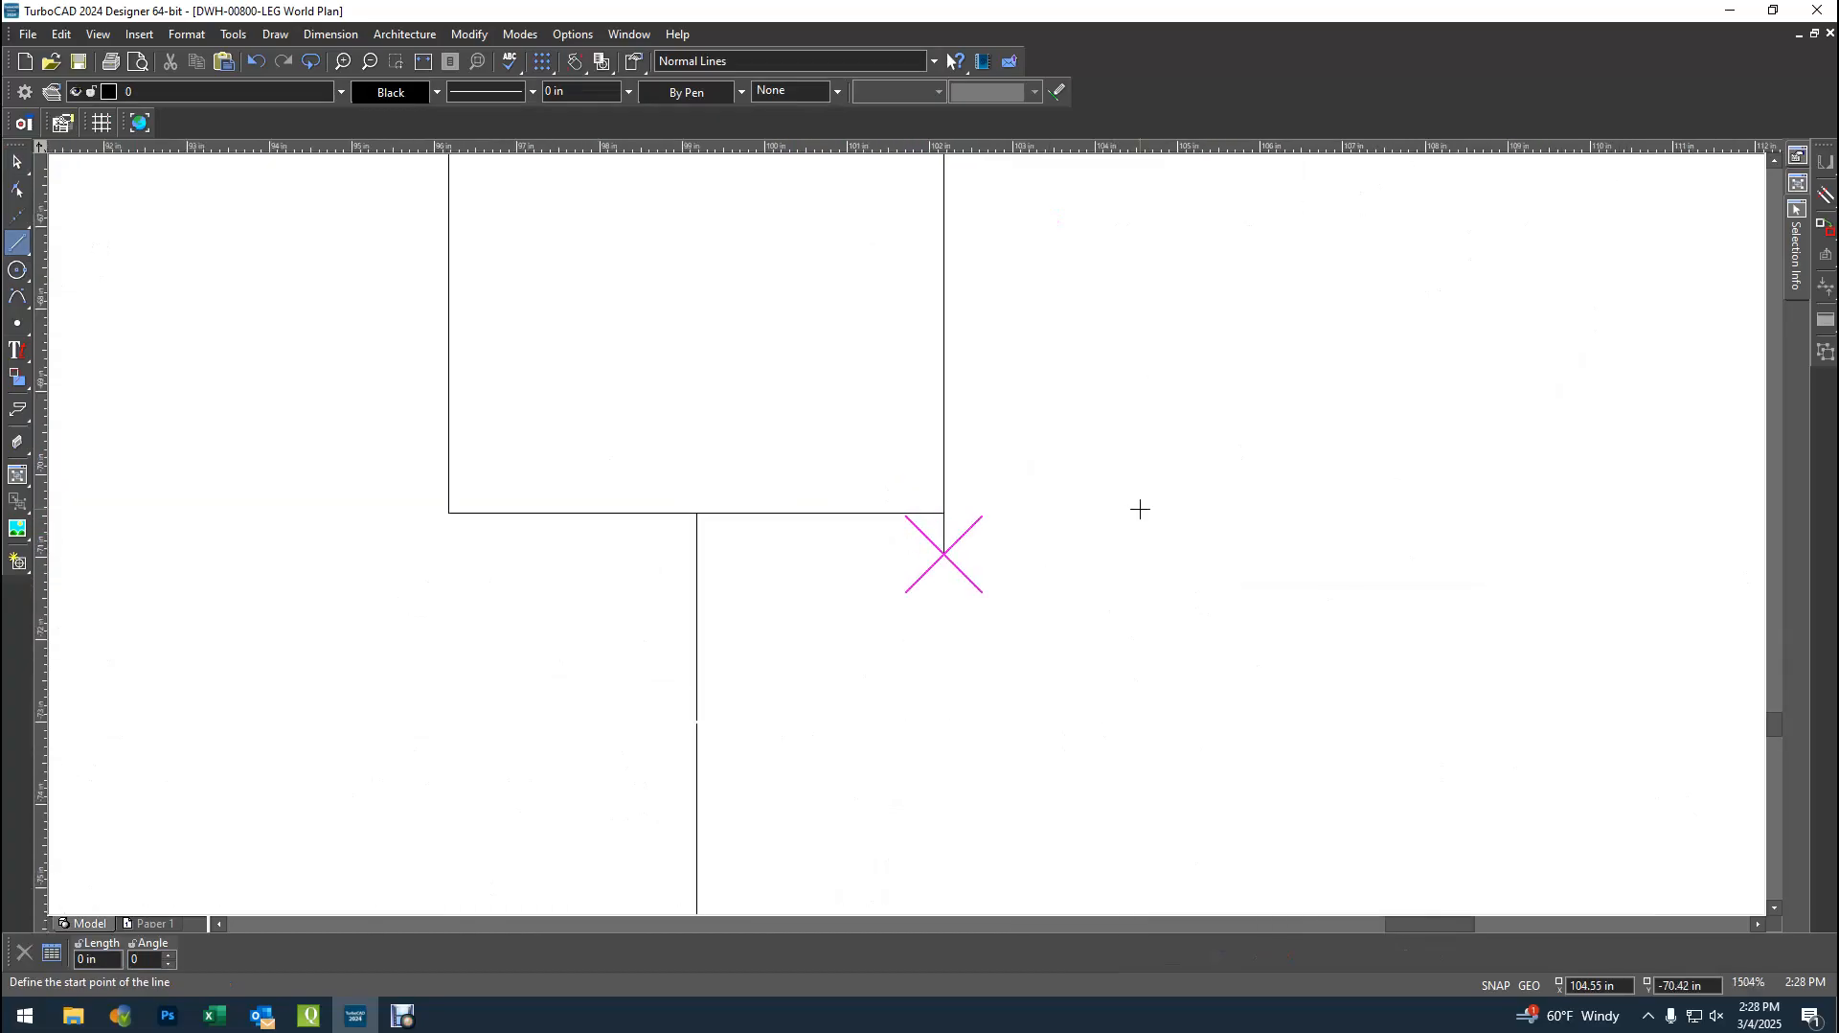
- Delete the vertical check line at the side view's right support and clear the selection
{"action": "left_click", "coordinate": [17, 161]}
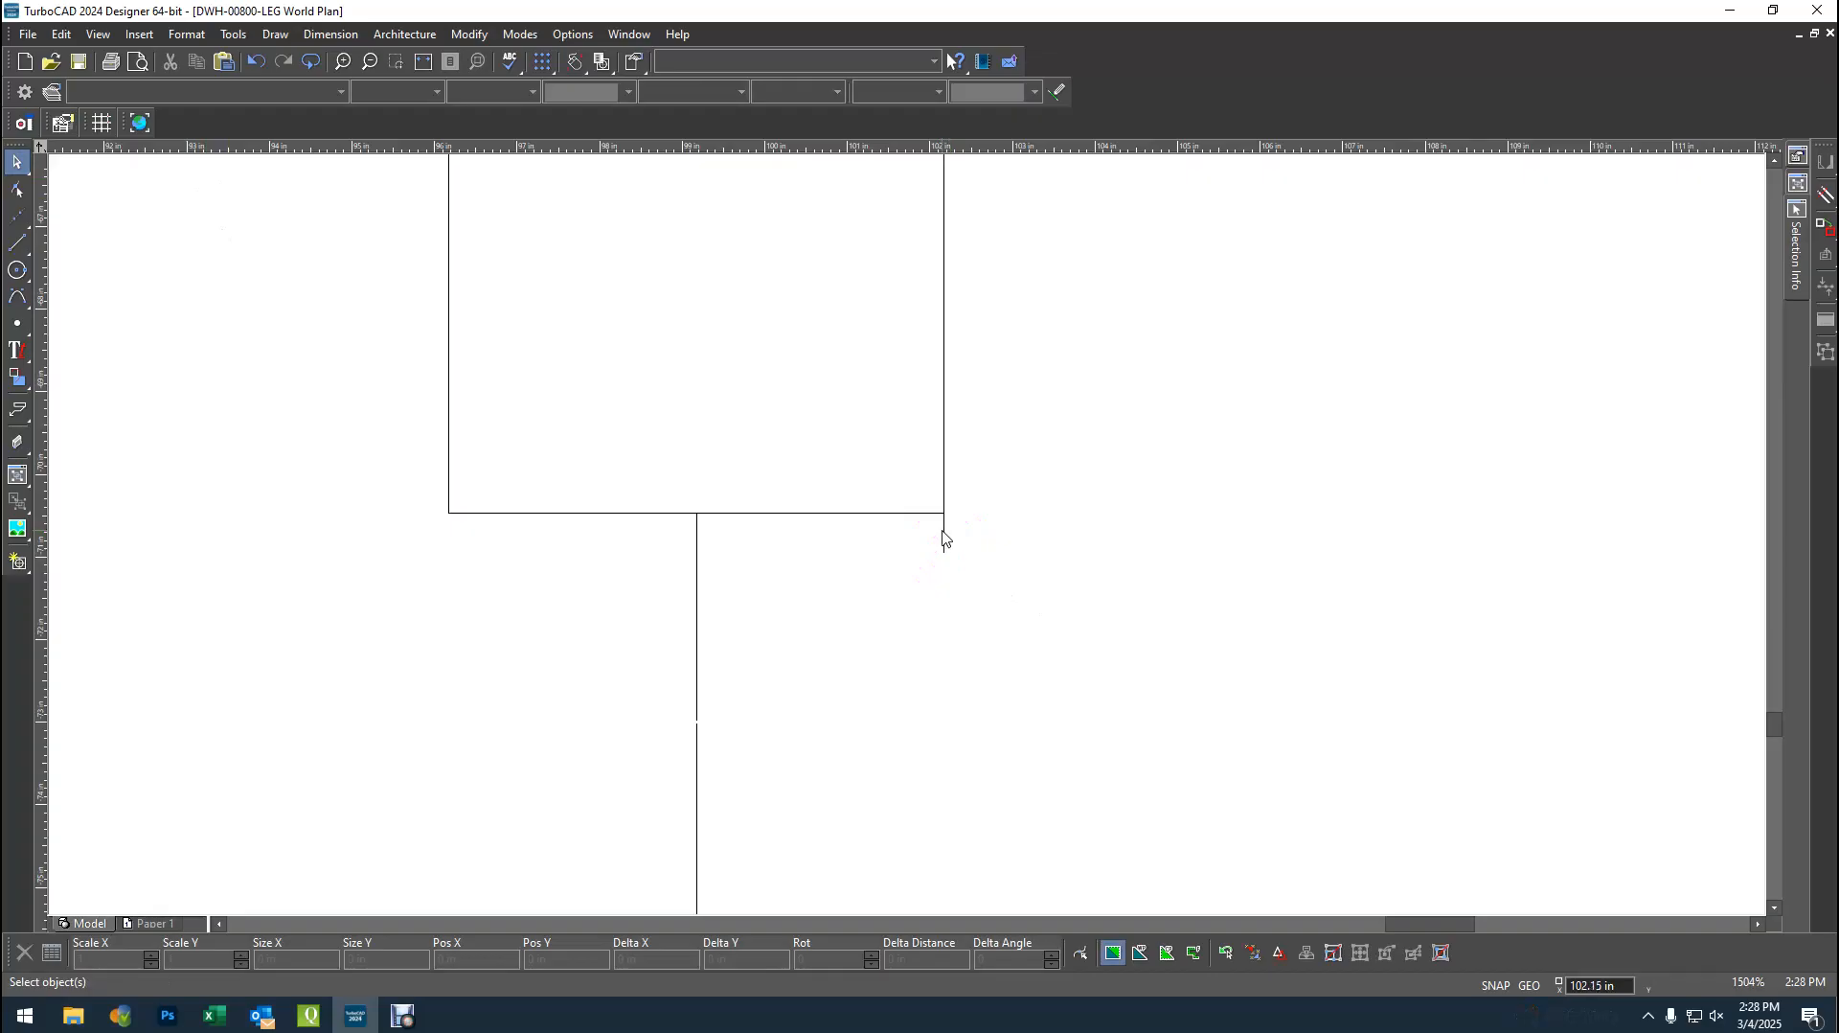
{"action": "left_click", "coordinate": [944, 536]}
{"action": "key", "text": "Delete"}
{"action": "scroll", "coordinate": [1062, 574], "scroll_direction": "down", "scroll_amount": 1}
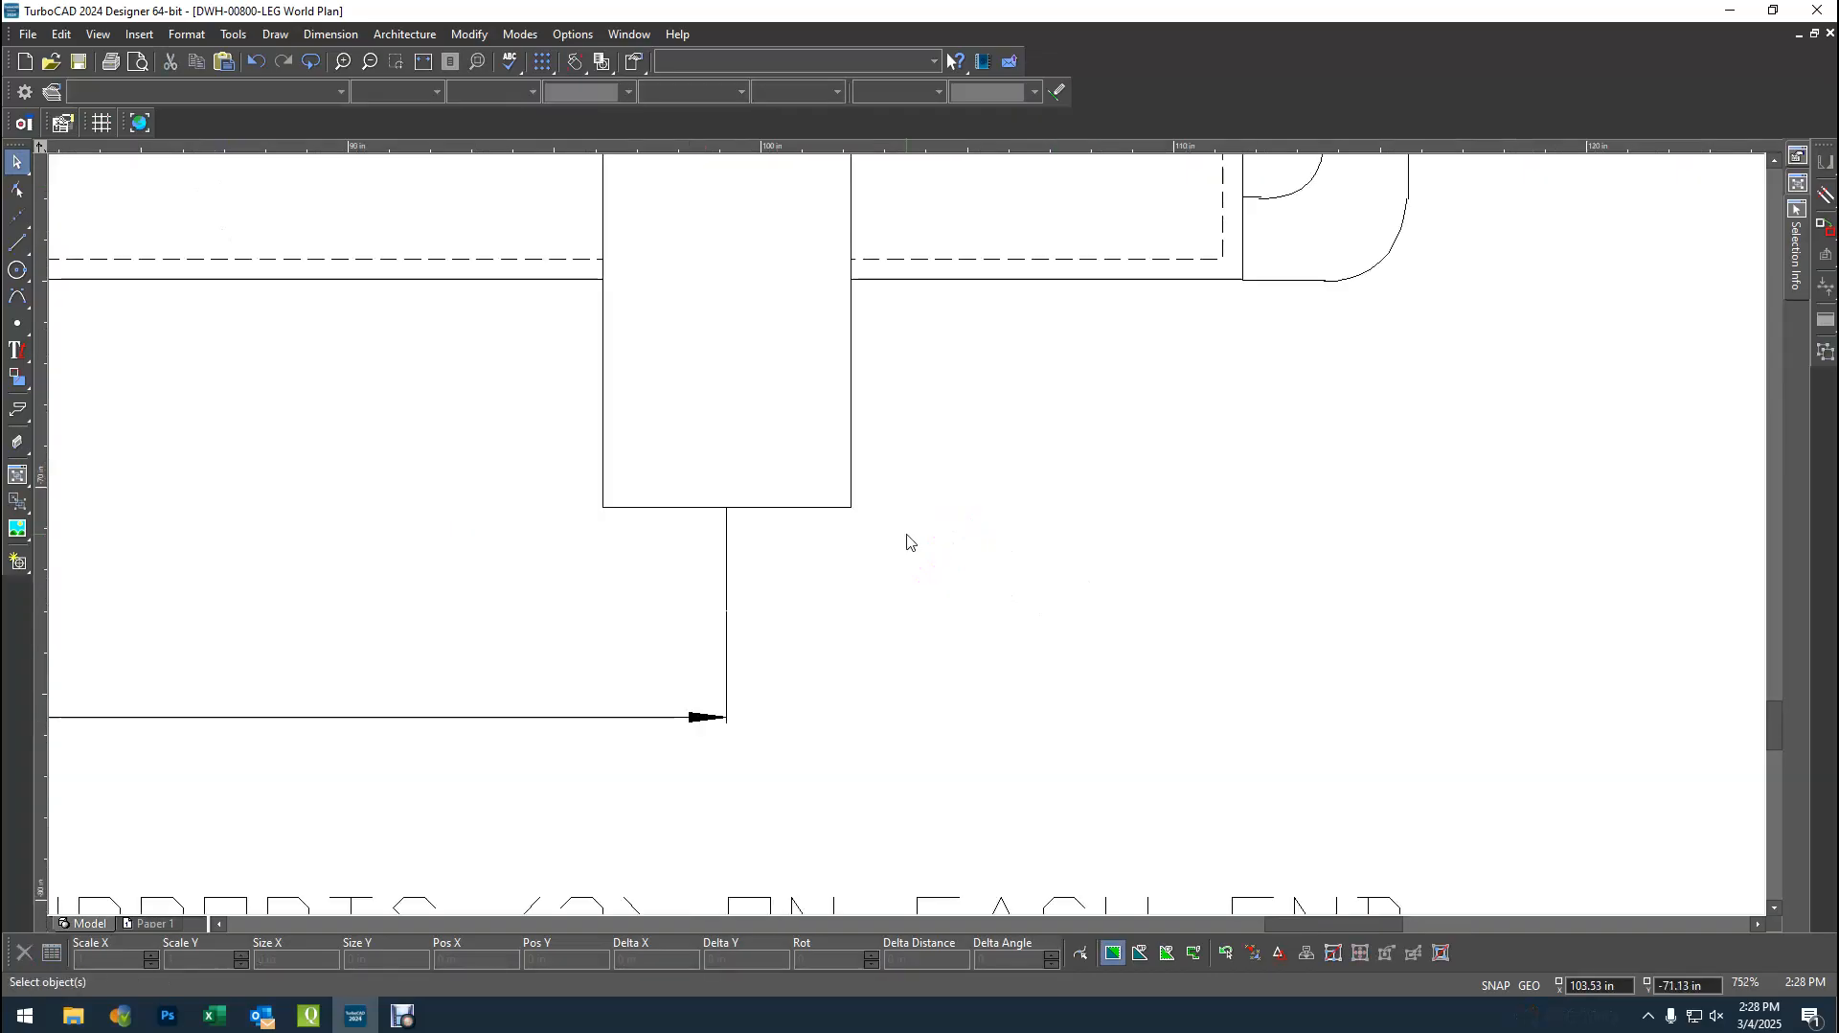
{"action": "left_click", "coordinate": [862, 336]}
{"action": "left_click", "coordinate": [1095, 463]}
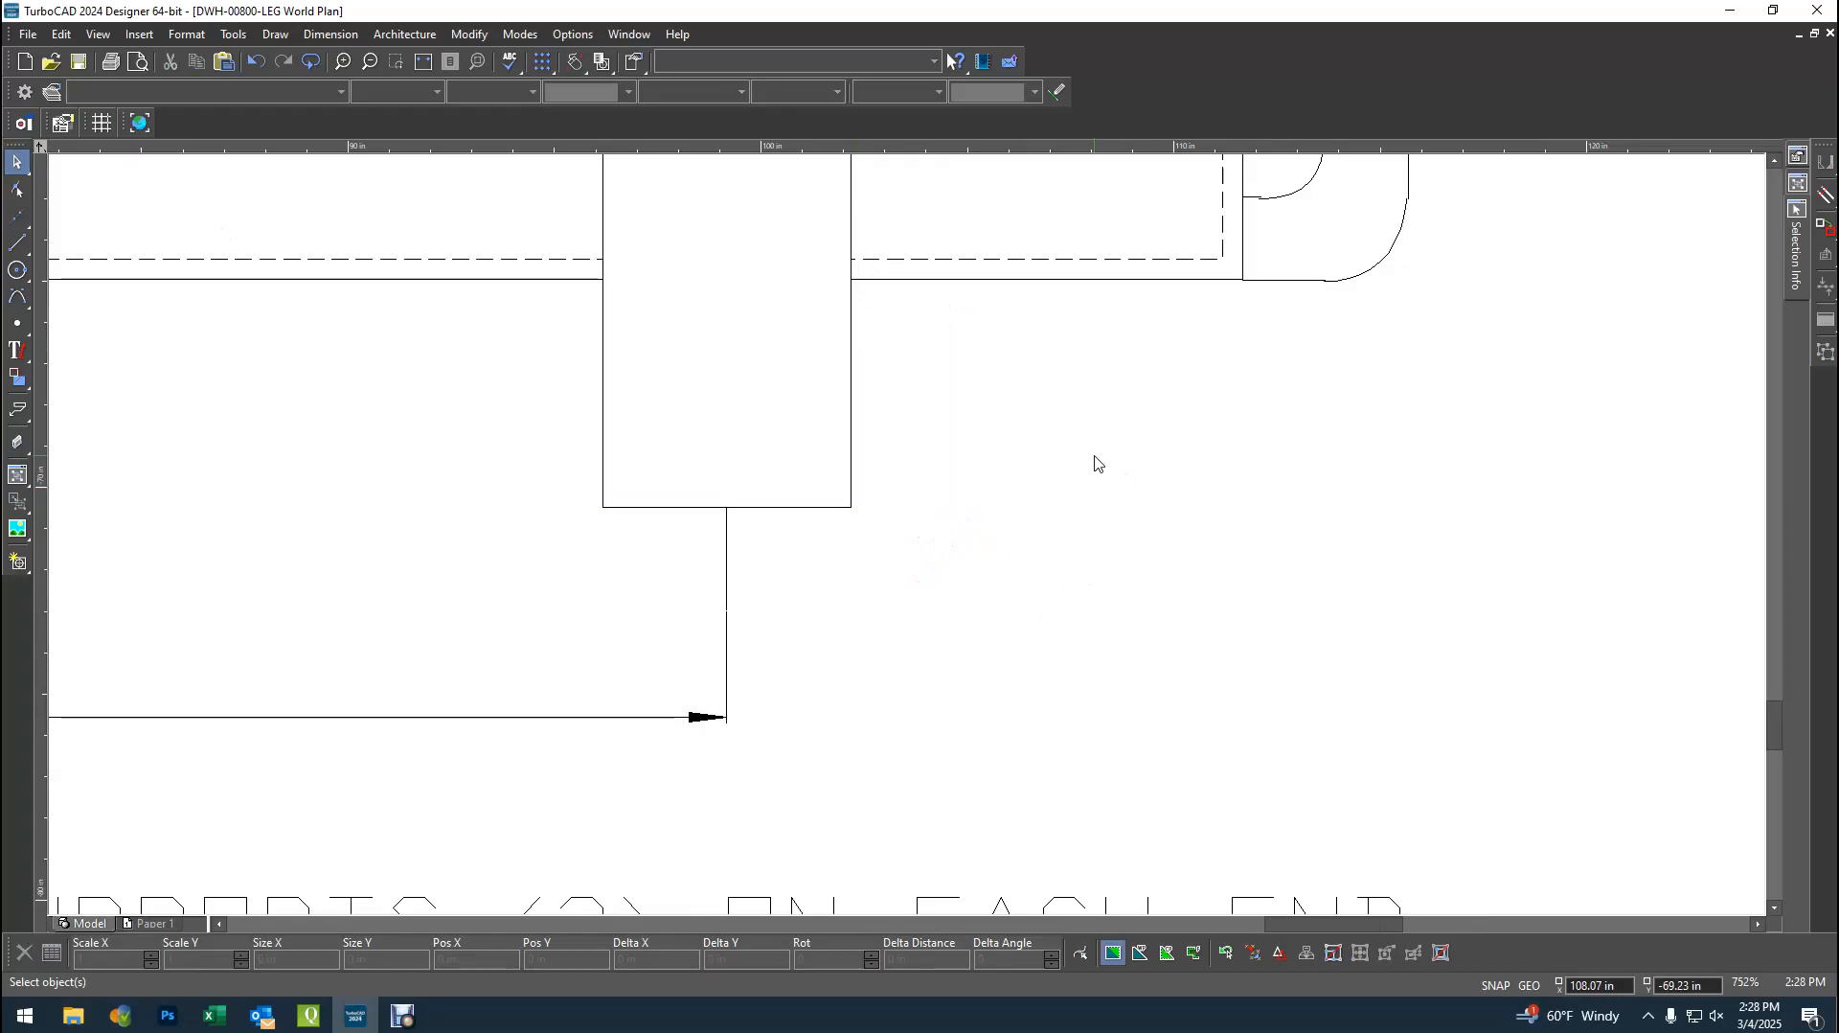
- Start the Line tool and set its pen color to Red
{"action": "left_click", "coordinate": [17, 243]}
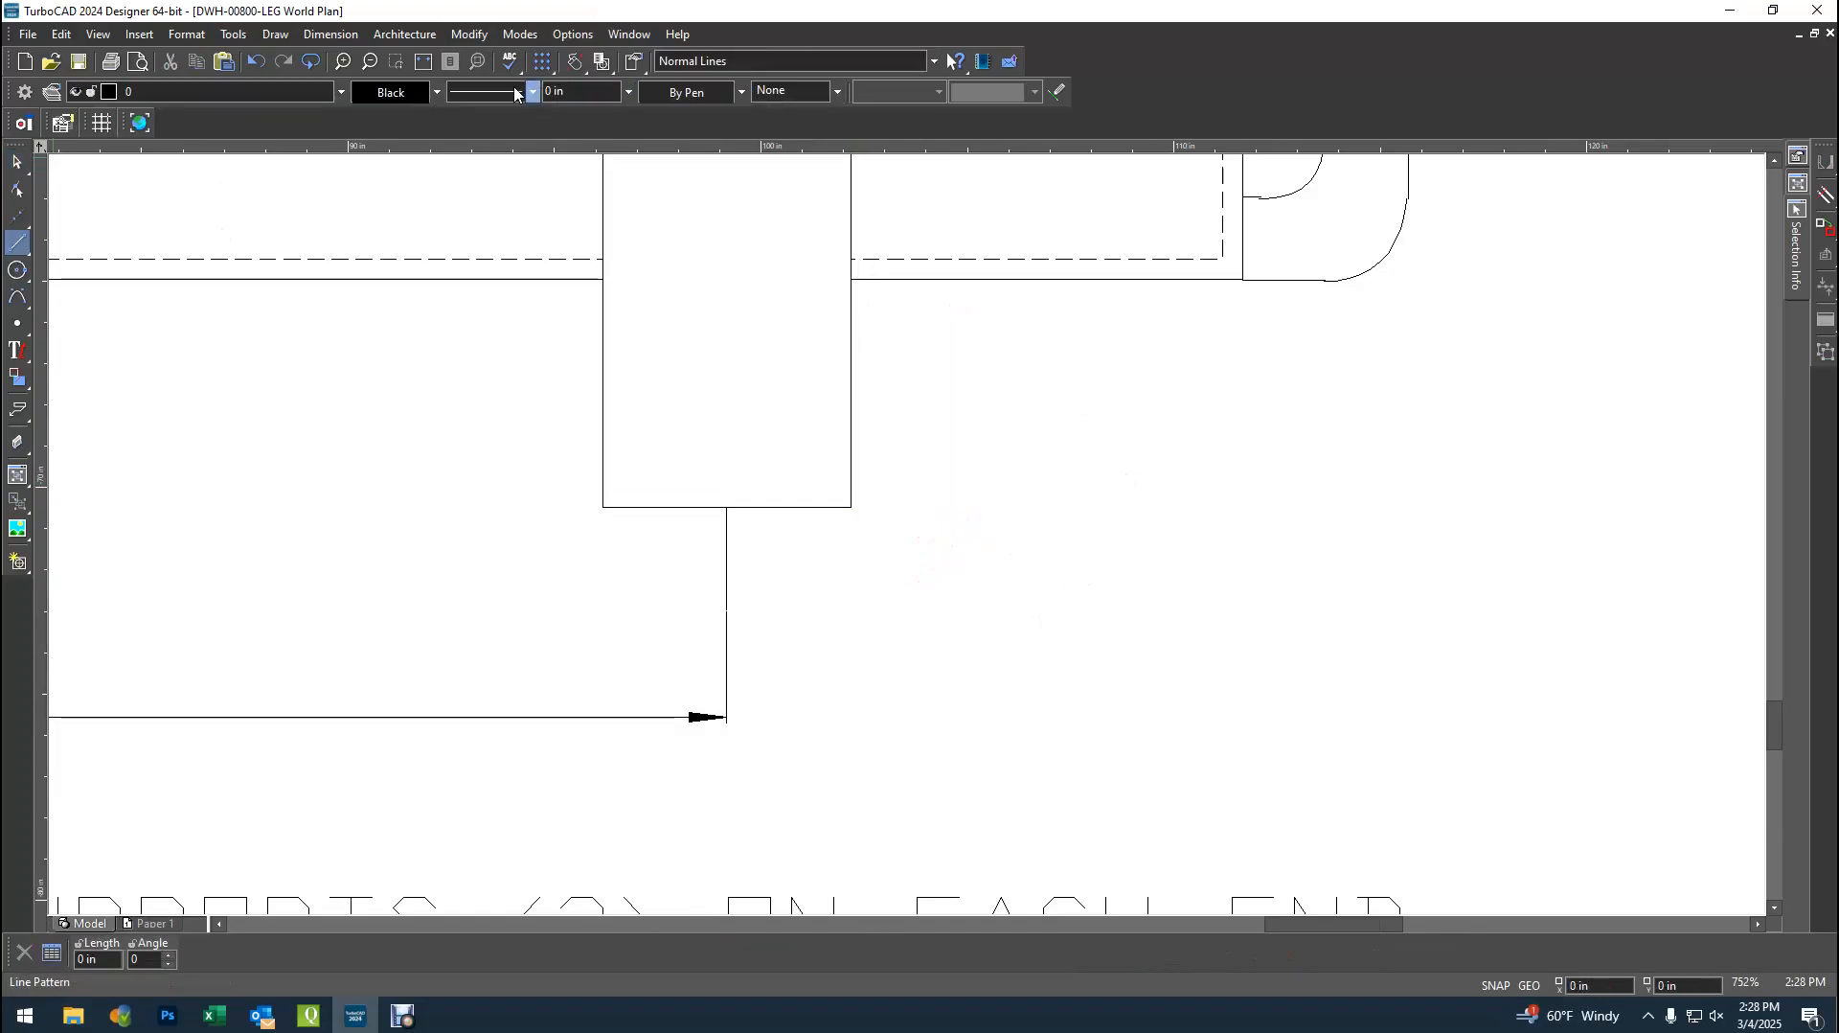
{"action": "left_click", "coordinate": [436, 93]}
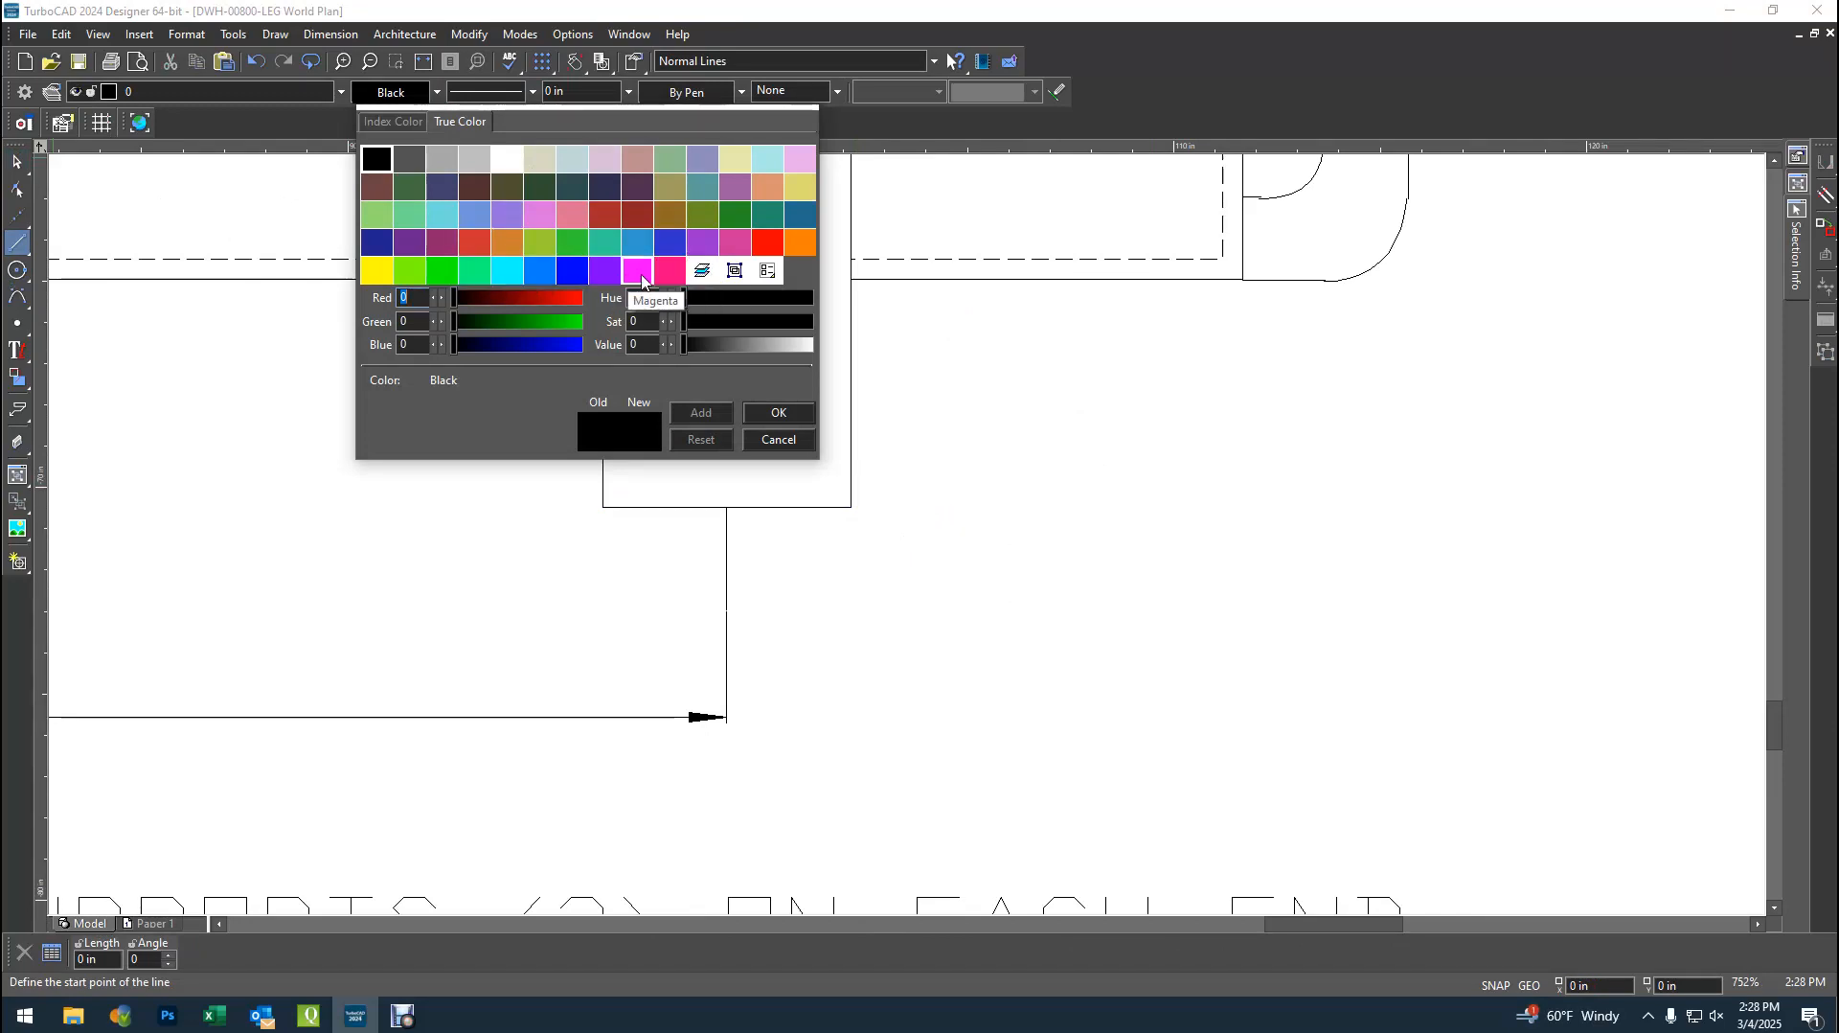
{"action": "left_click", "coordinate": [766, 243]}
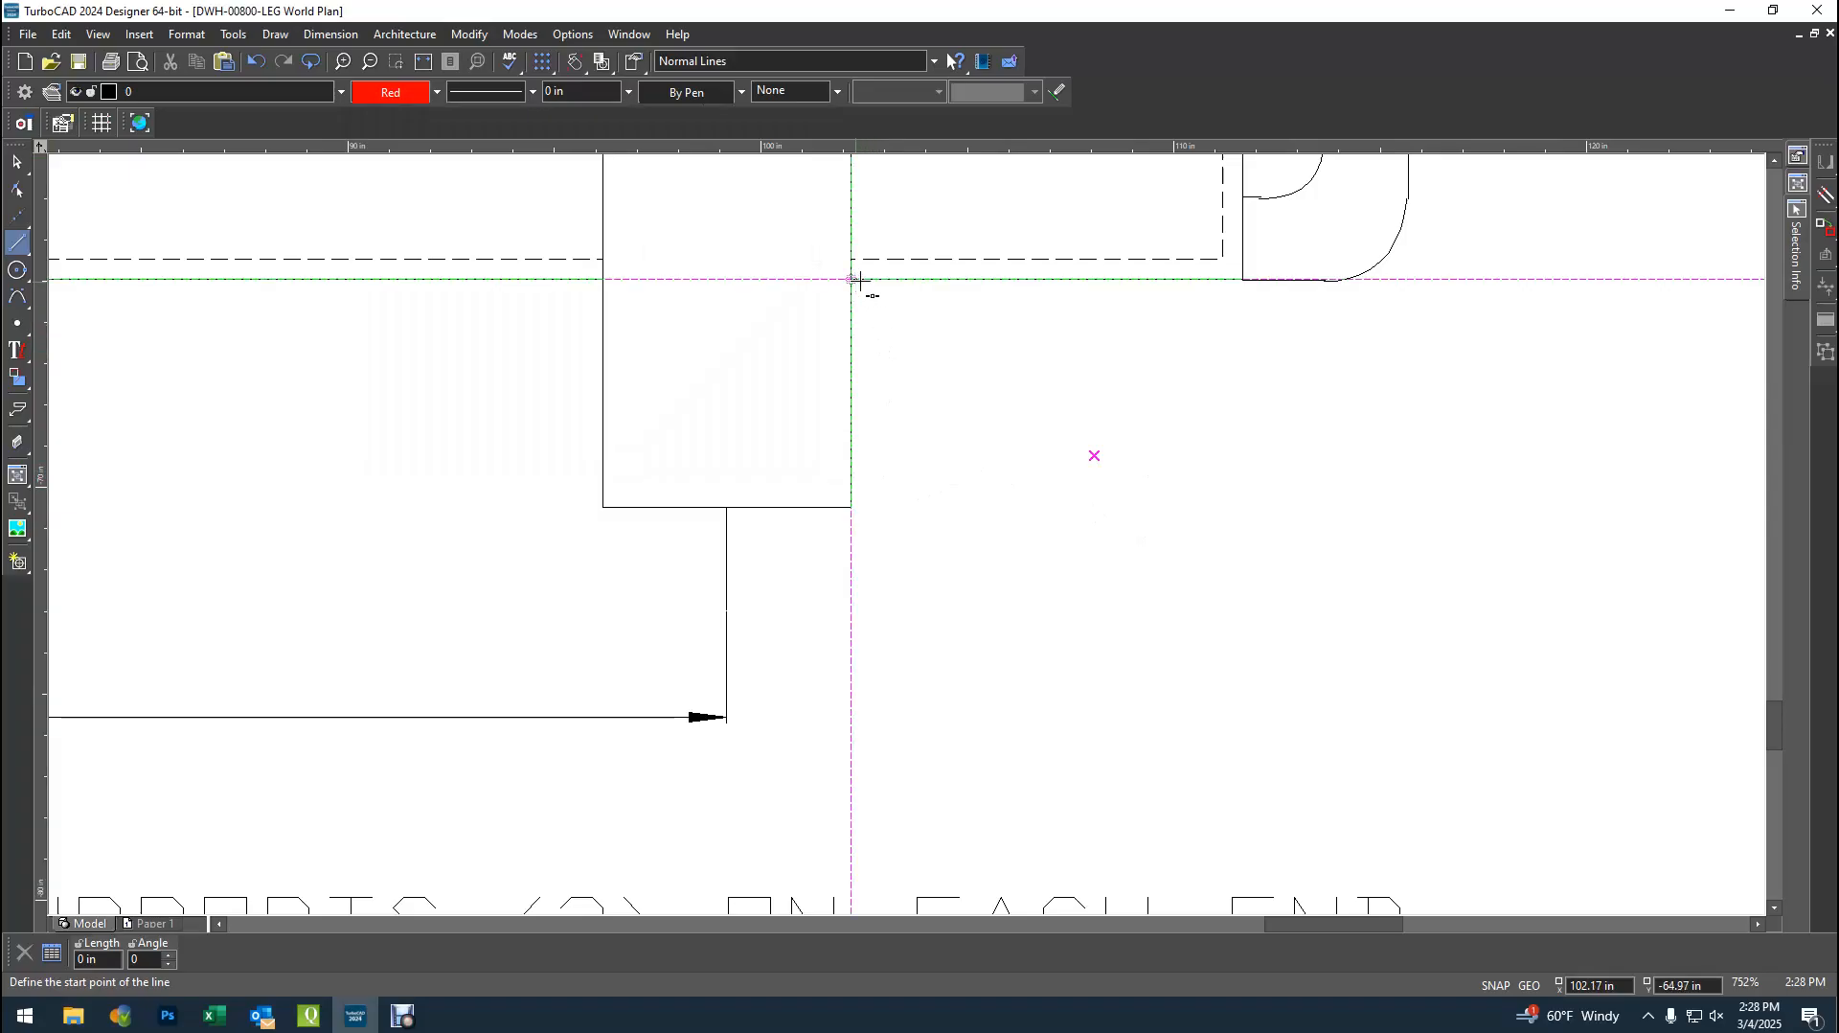
- Draw a red 9 in line at 270° from where the tank bottom meets the right support's outer edge in the side view
{"action": "scroll", "coordinate": [1121, 517], "scroll_direction": "down", "scroll_amount": 3}
{"action": "scroll", "coordinate": [907, 530], "scroll_direction": "down", "scroll_amount": 3}
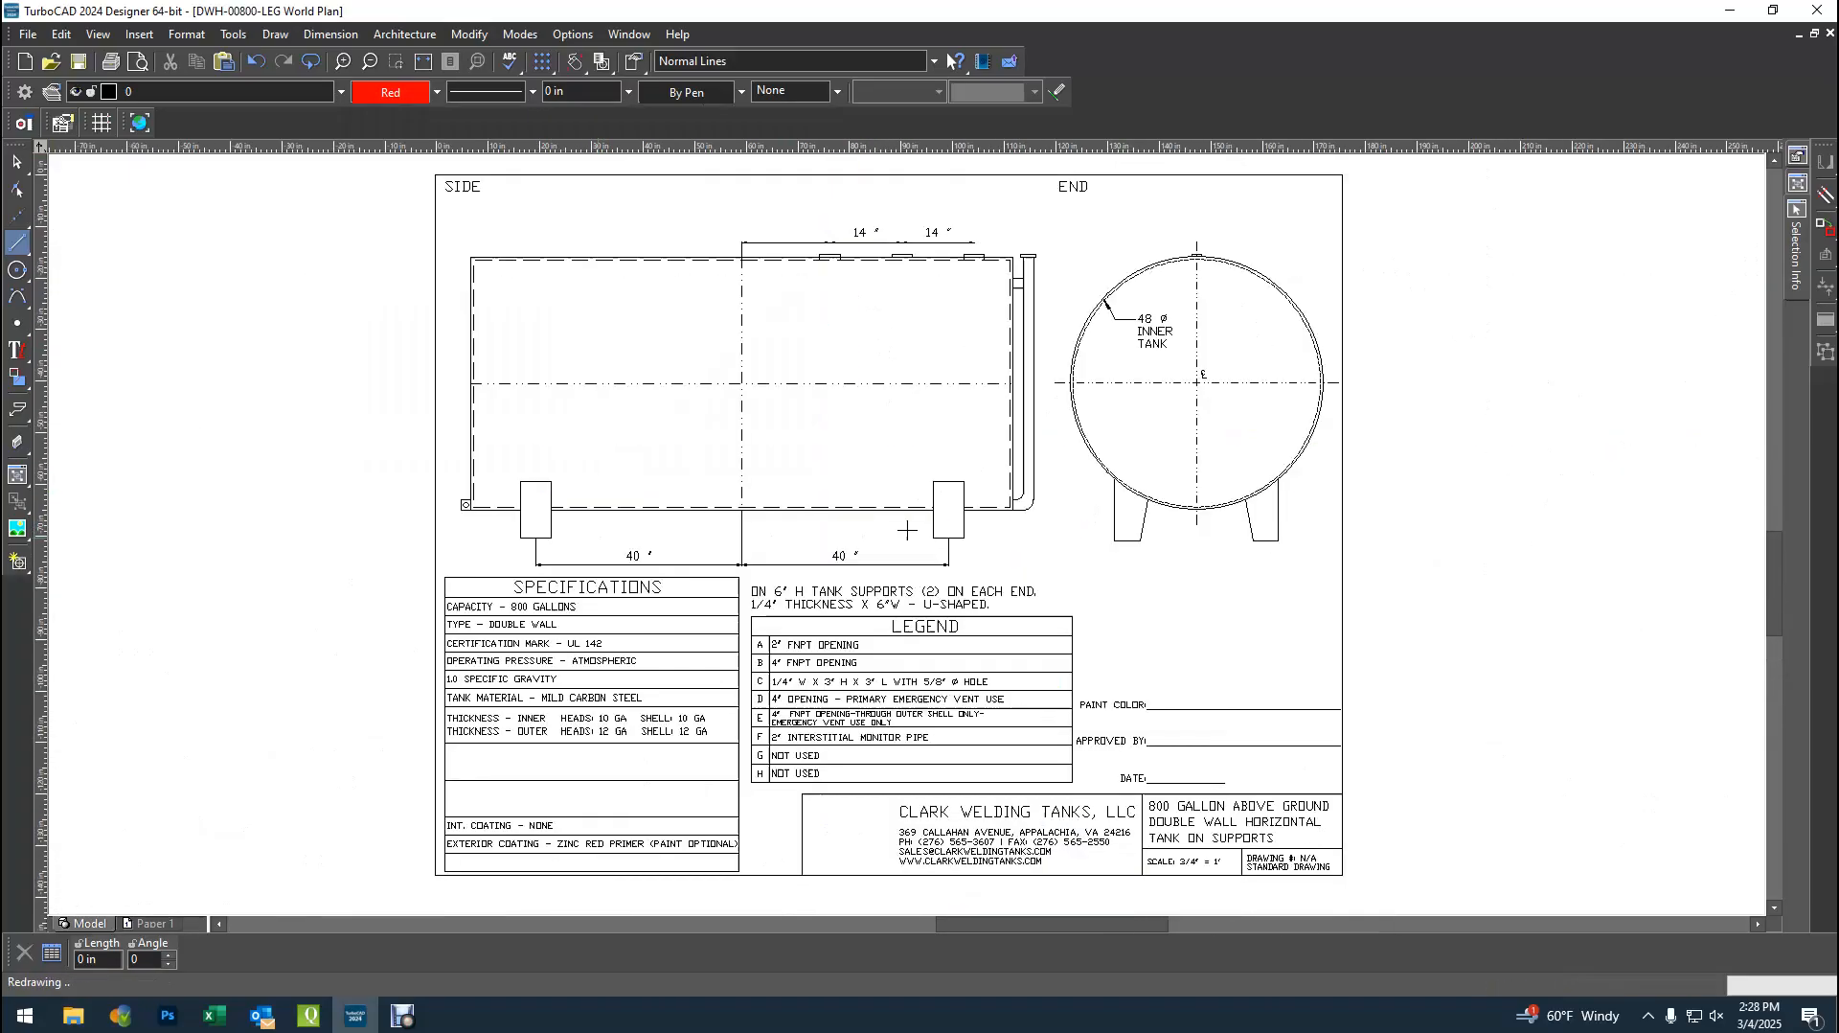
{"action": "scroll", "coordinate": [907, 530], "scroll_direction": "up", "scroll_amount": 6}
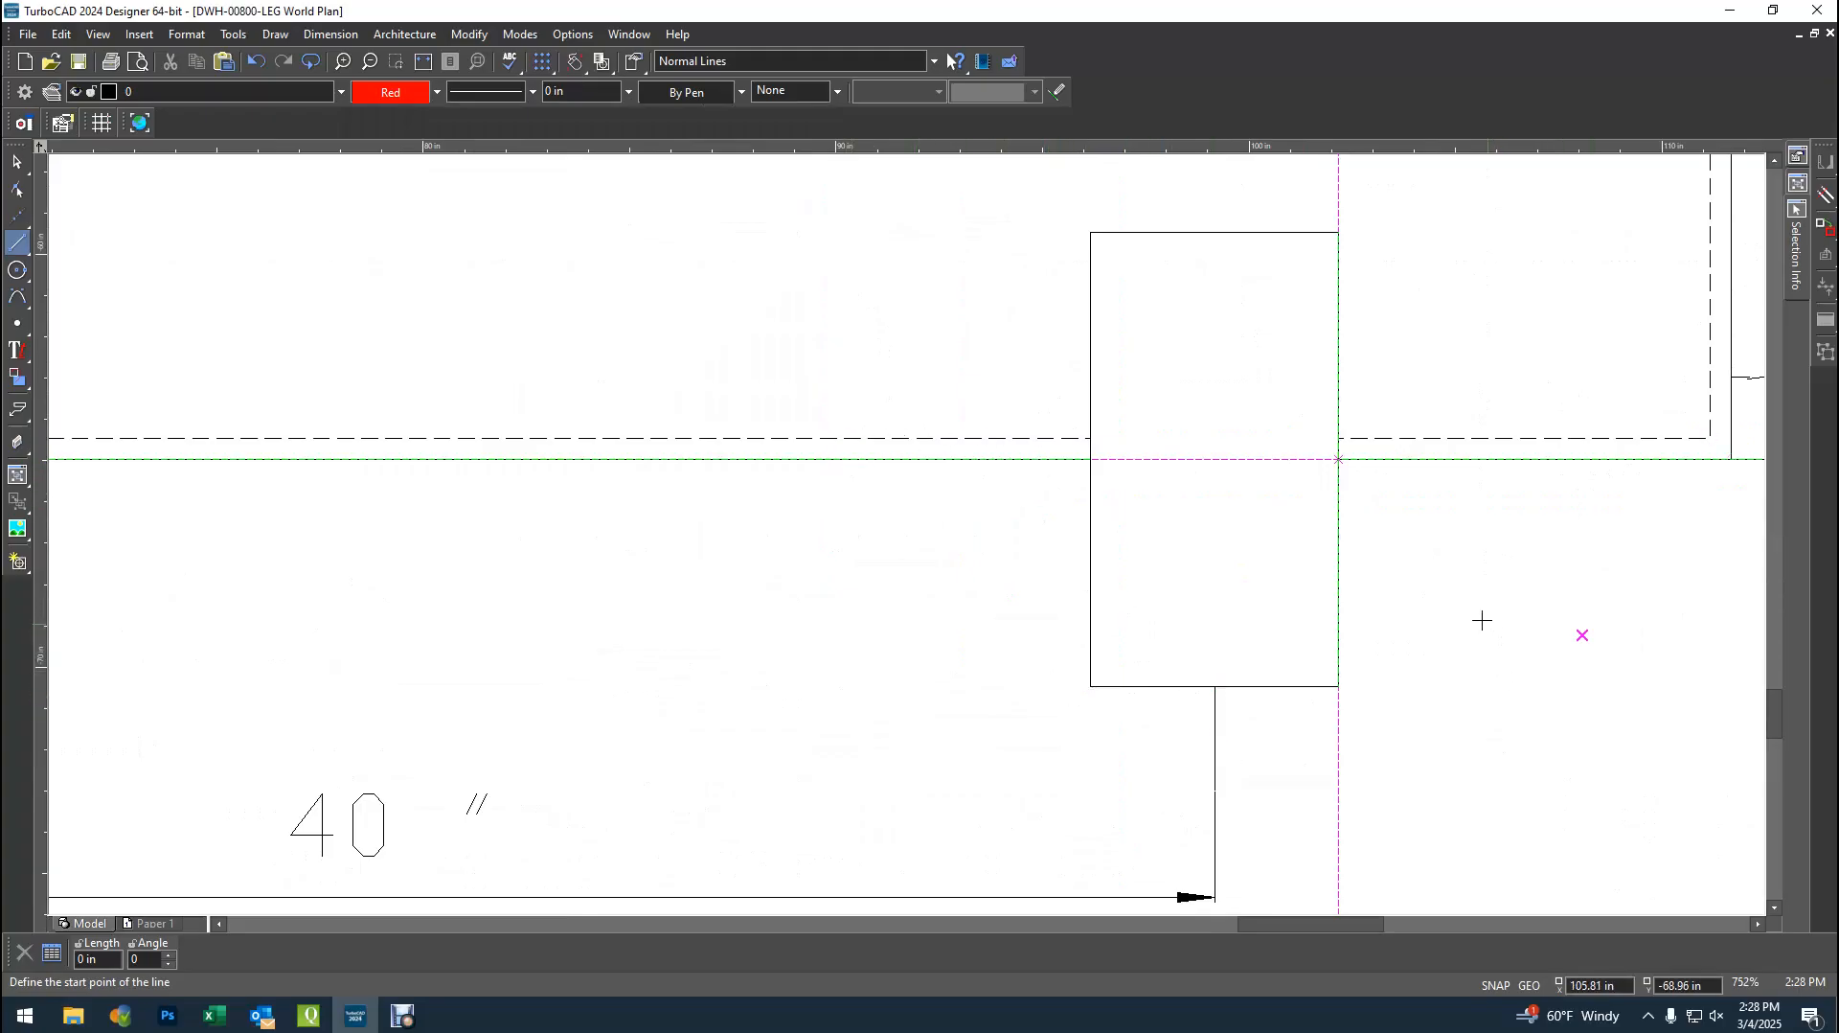
{"action": "scroll", "coordinate": [1481, 620], "scroll_direction": "up", "scroll_amount": 2}
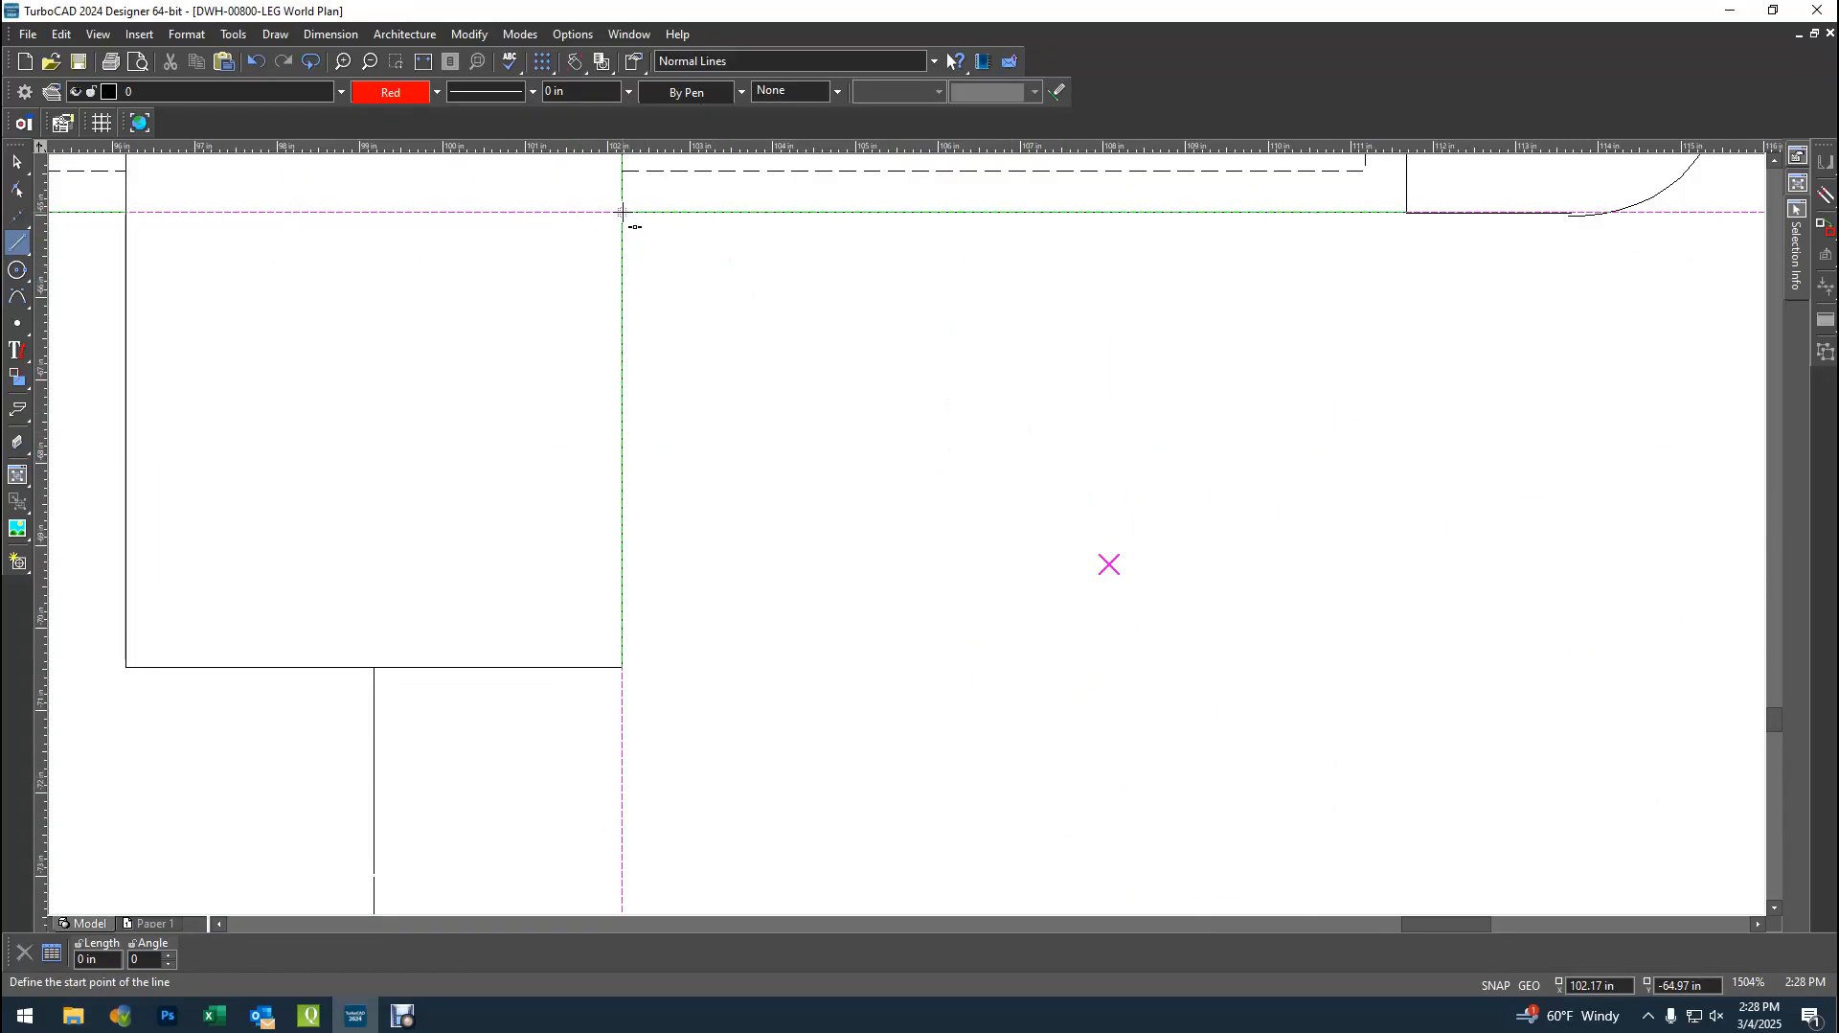
{"action": "left_click", "coordinate": [623, 216]}
{"action": "key", "text": "Tab"}
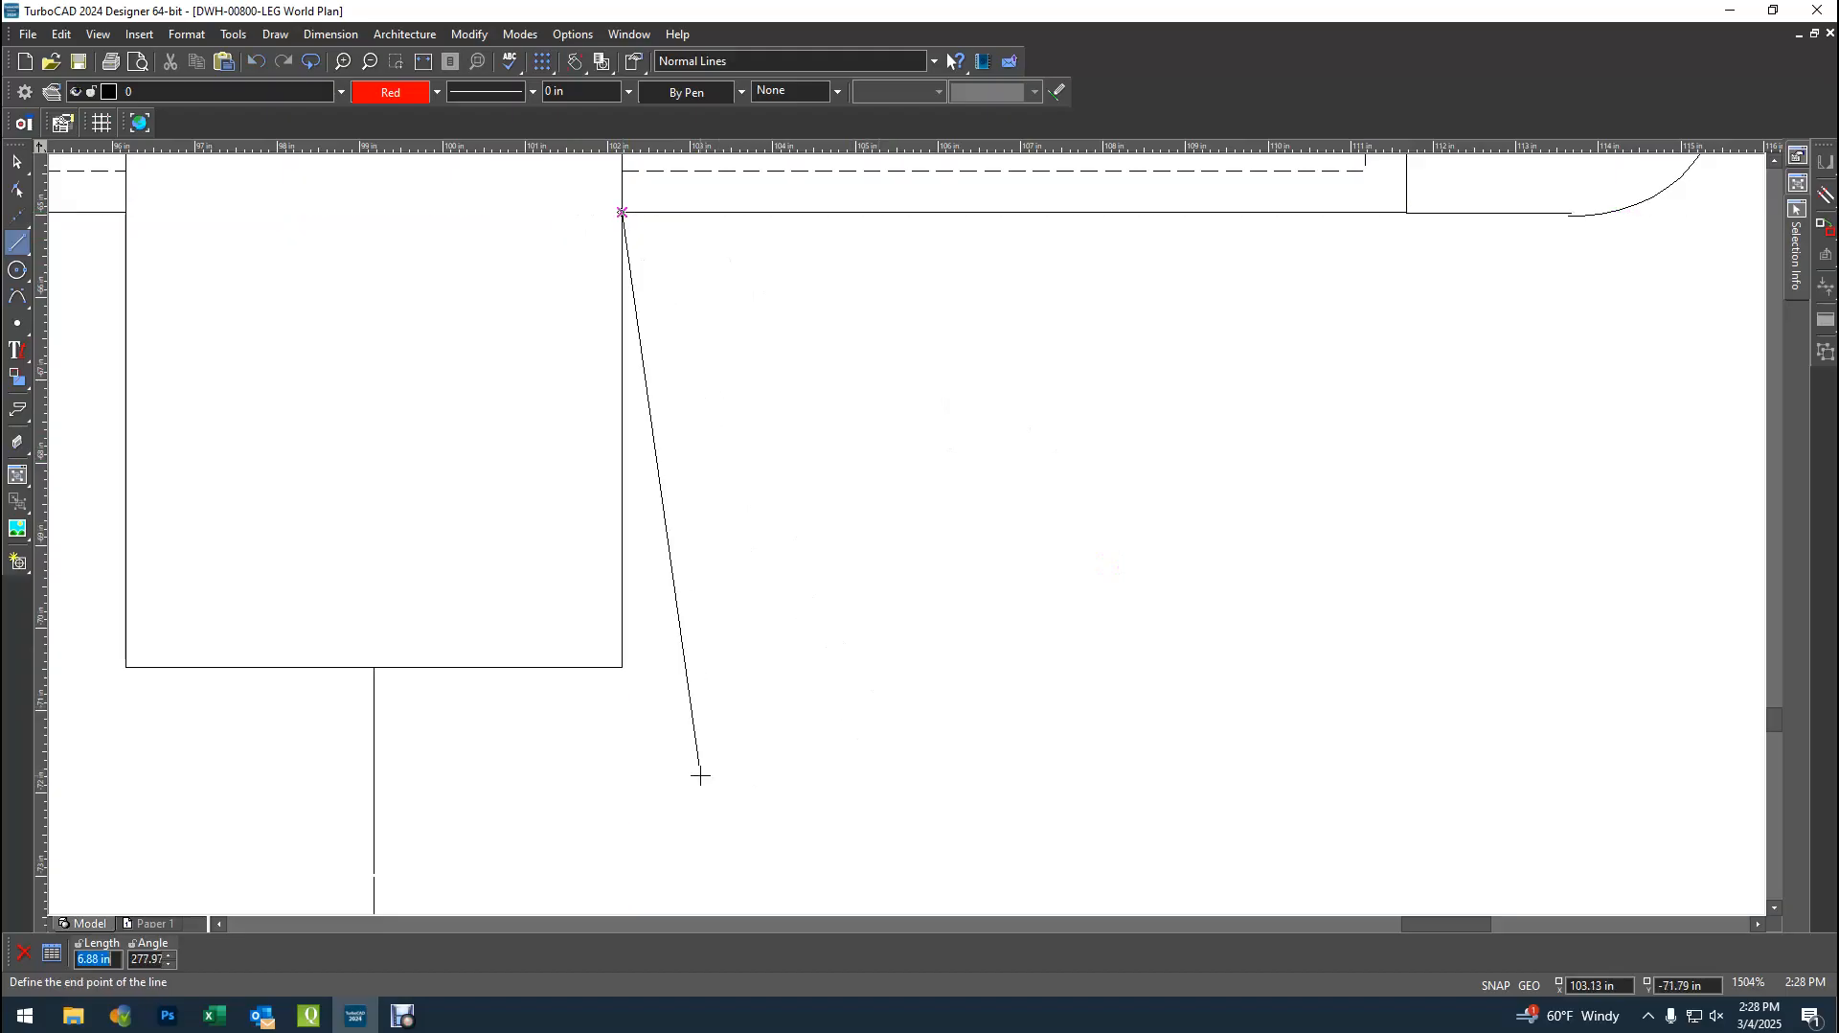
{"action": "type", "text": "9"}
{"action": "key", "text": "Tab"}
{"action": "type", "text": "270"}
{"action": "key", "text": "Return"}
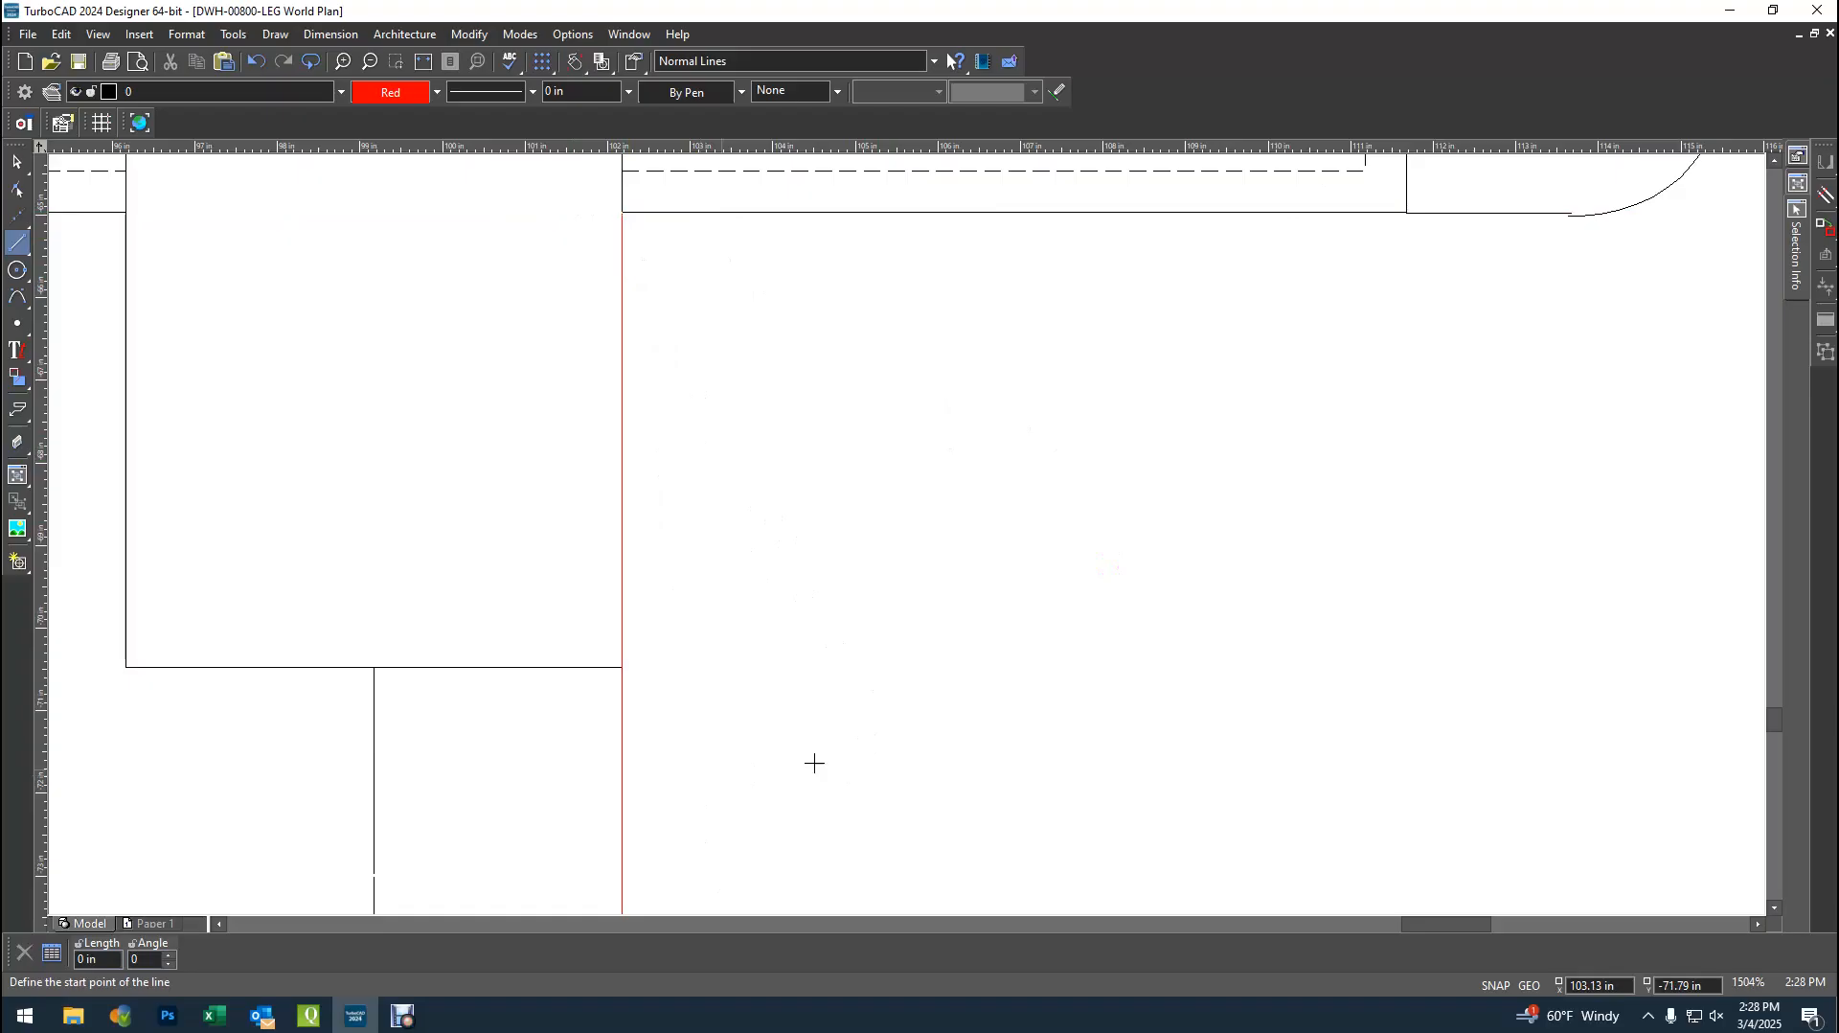
- Delete the red 9 in line at the side view's right support
{"action": "scroll", "coordinate": [623, 668], "scroll_direction": "down", "scroll_amount": 3}
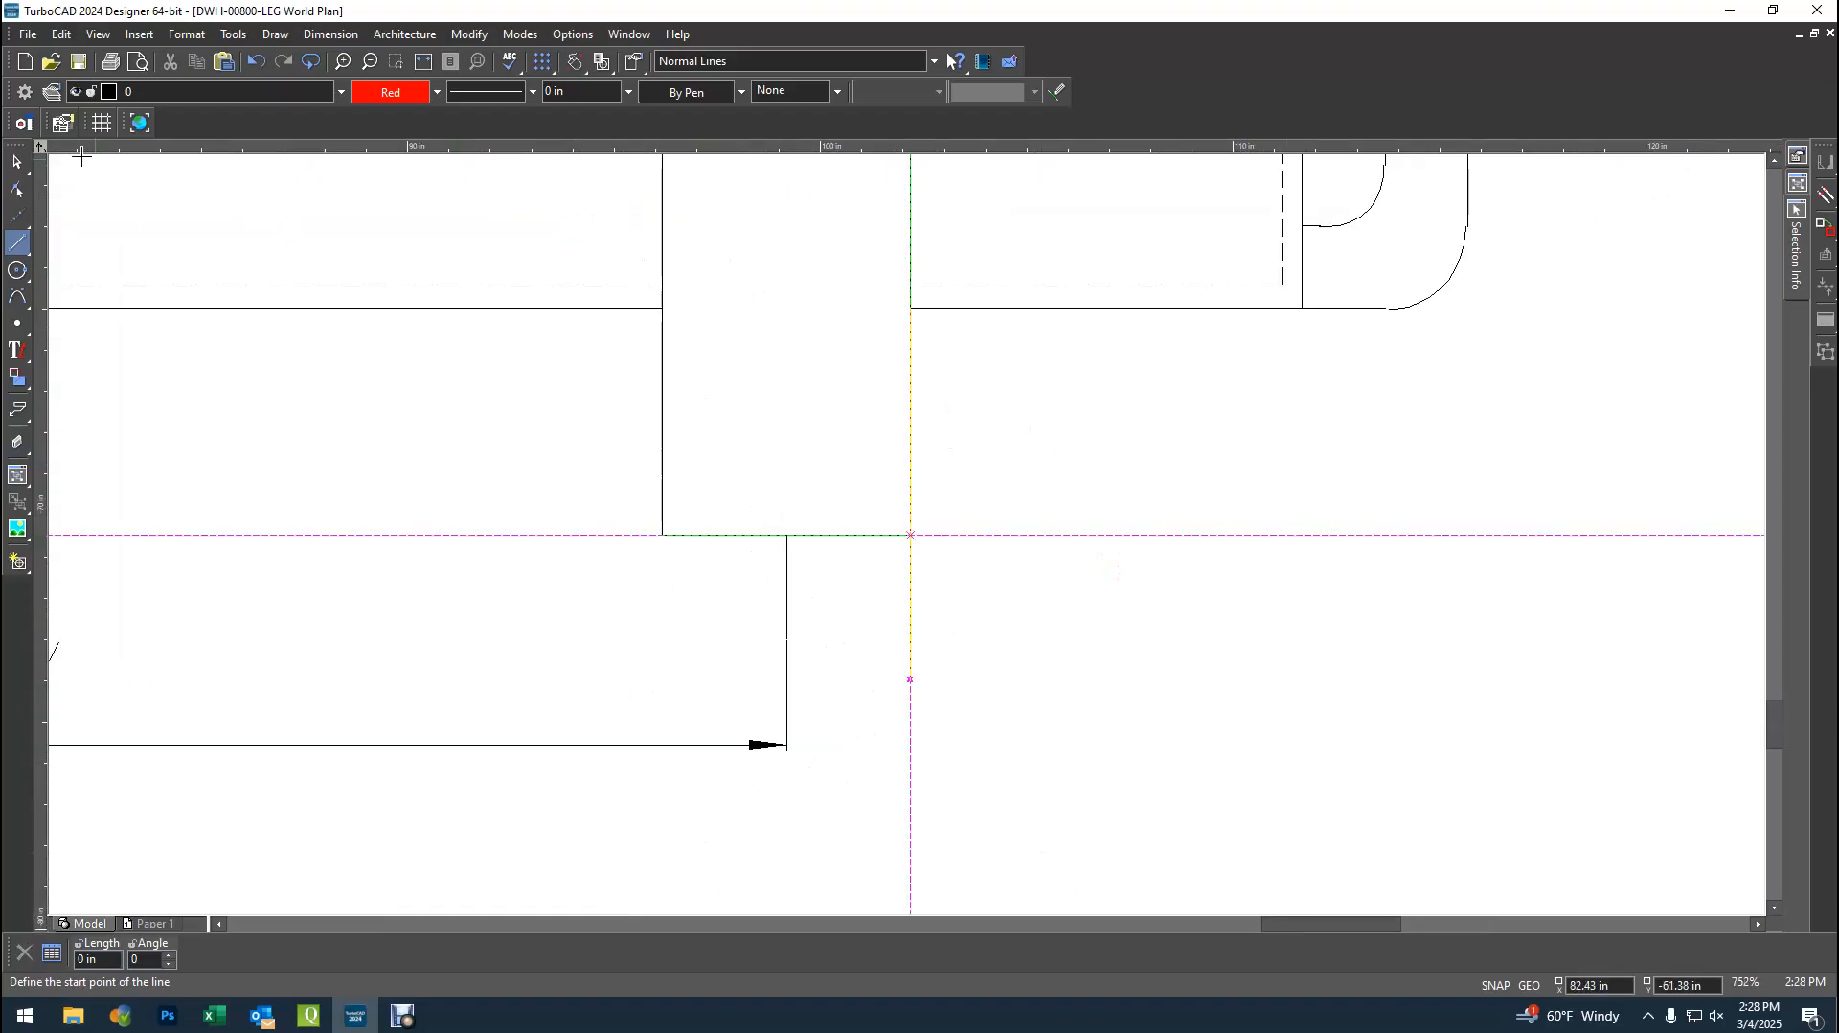
{"action": "left_click", "coordinate": [17, 162]}
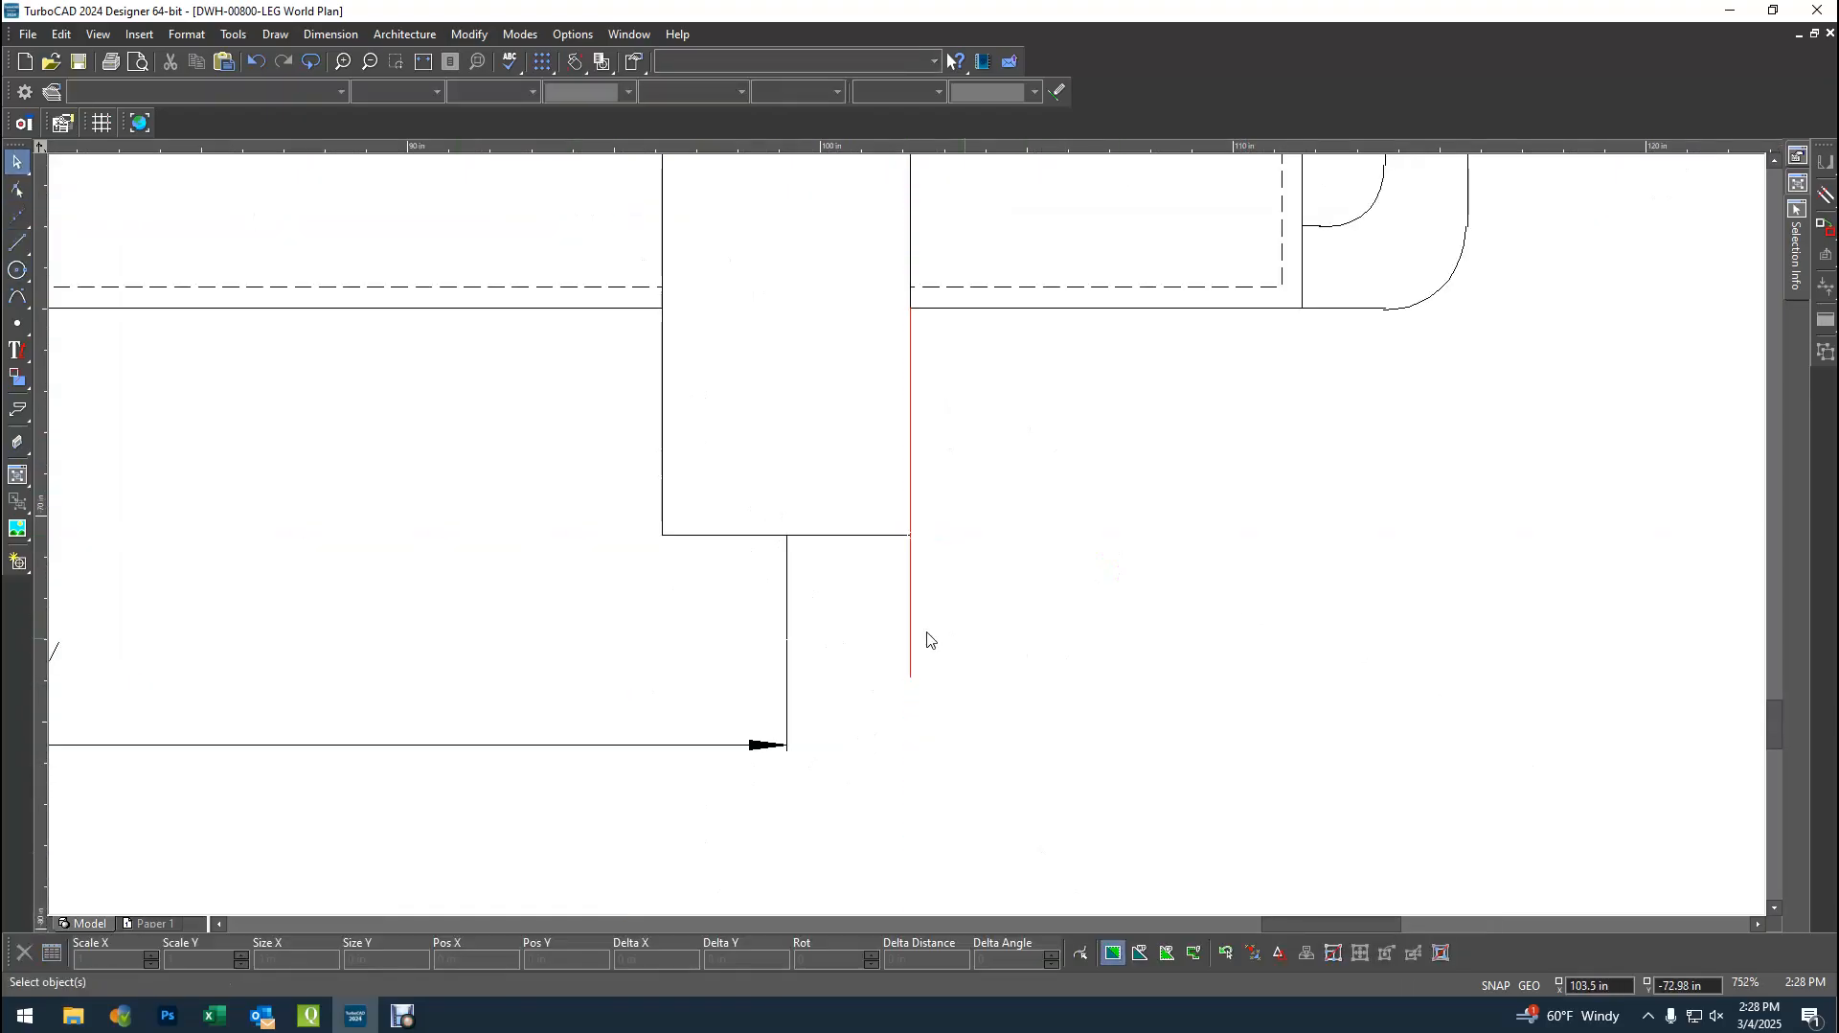
{"action": "left_click", "coordinate": [911, 629]}
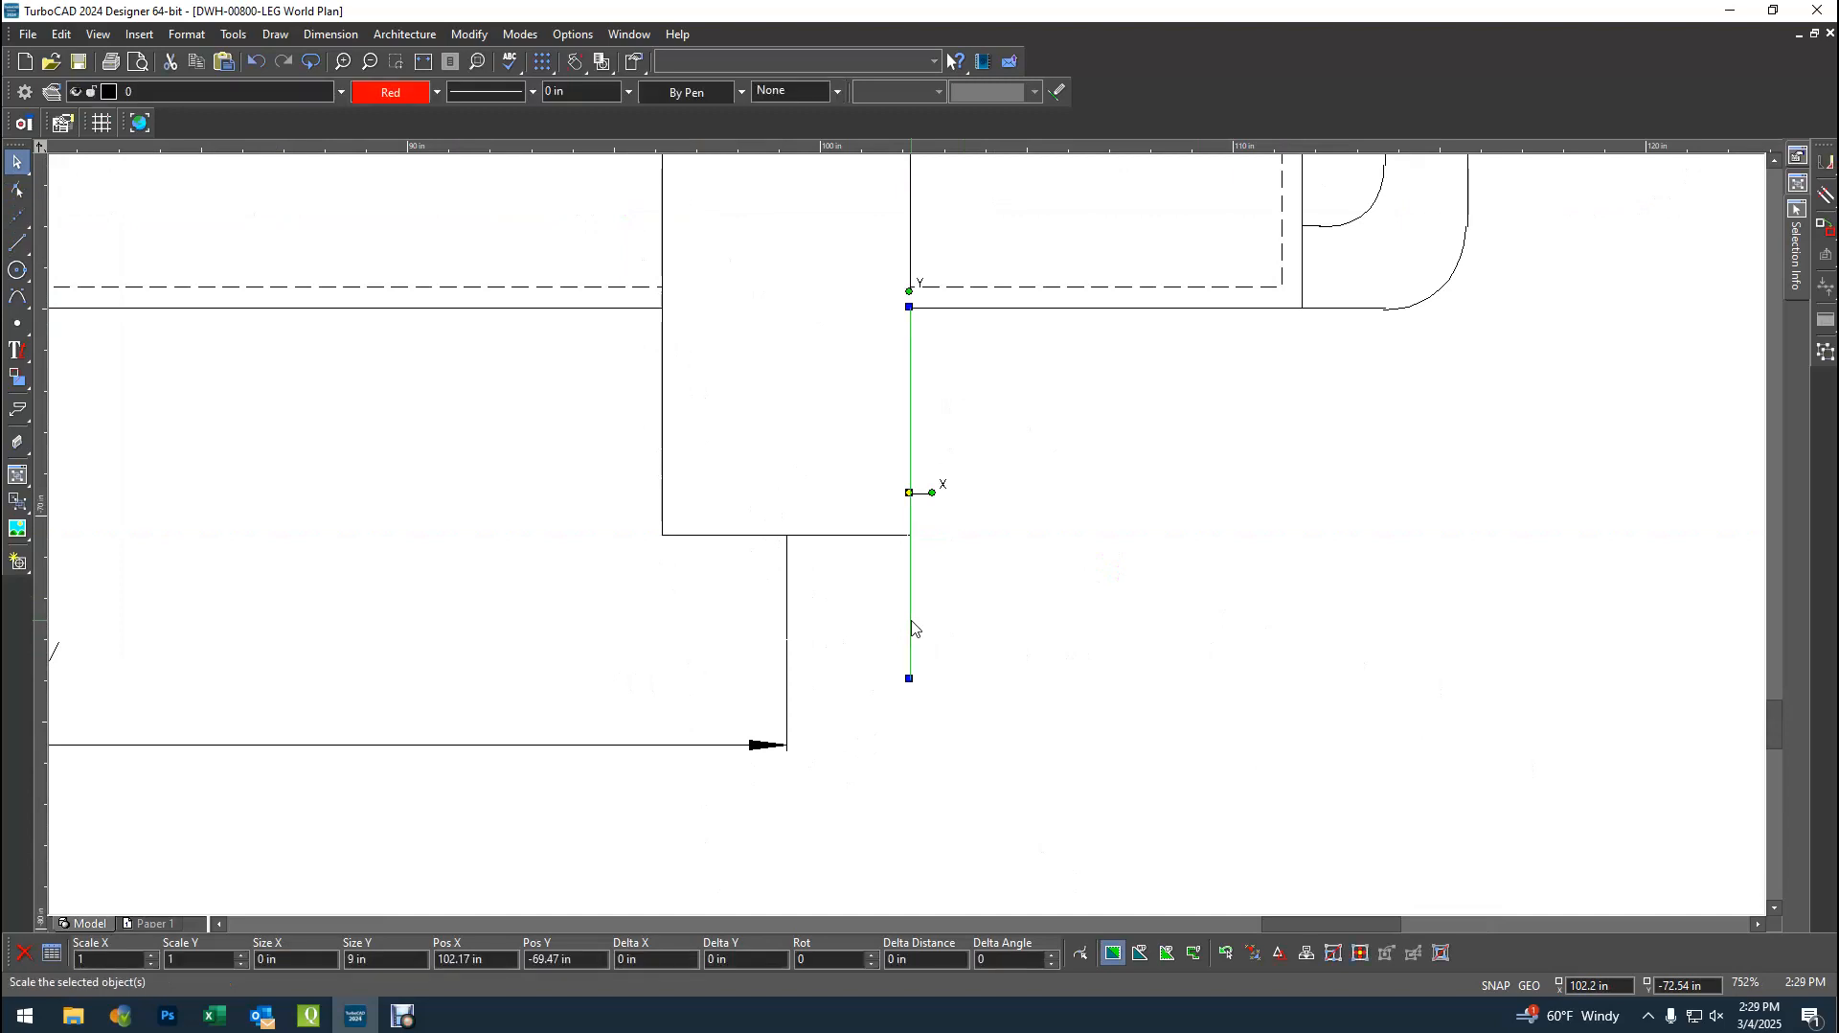
{"action": "key", "text": "Delete"}
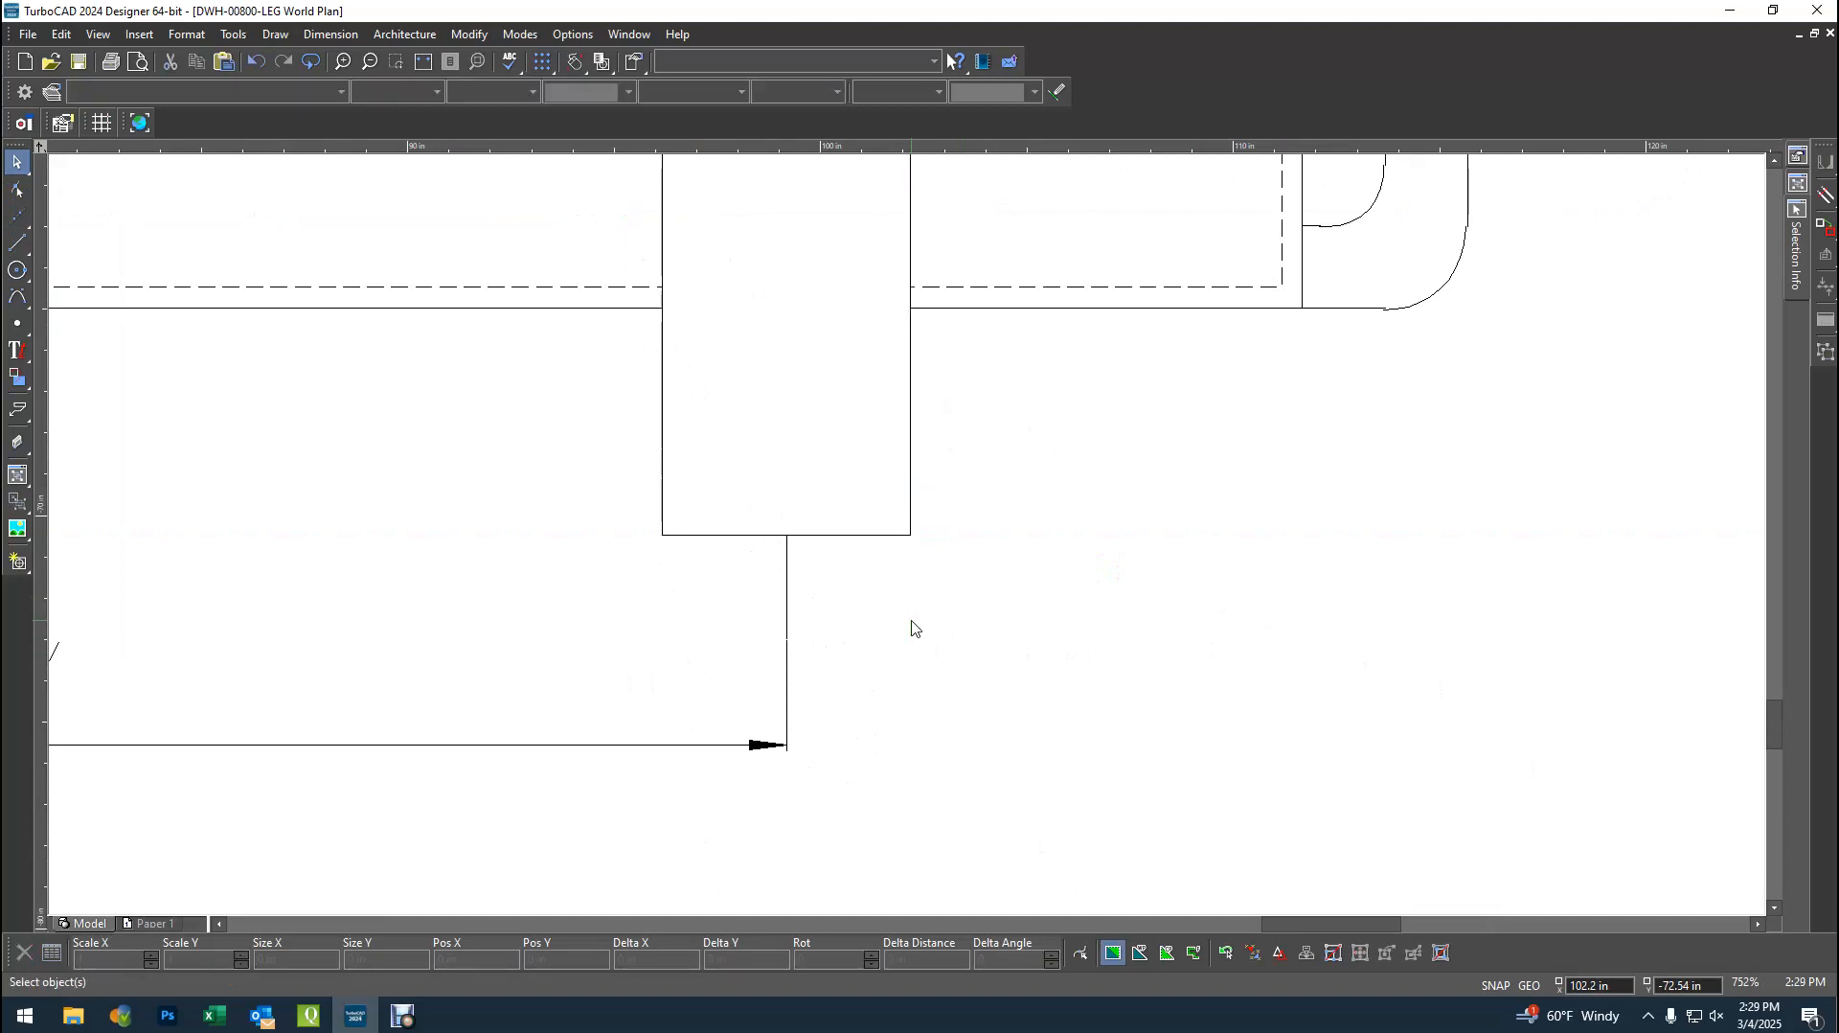
- Draw a red 6 in check line at 270° from the tank bottom along the right support's outer edge in the side view
{"action": "left_click", "coordinate": [19, 245]}
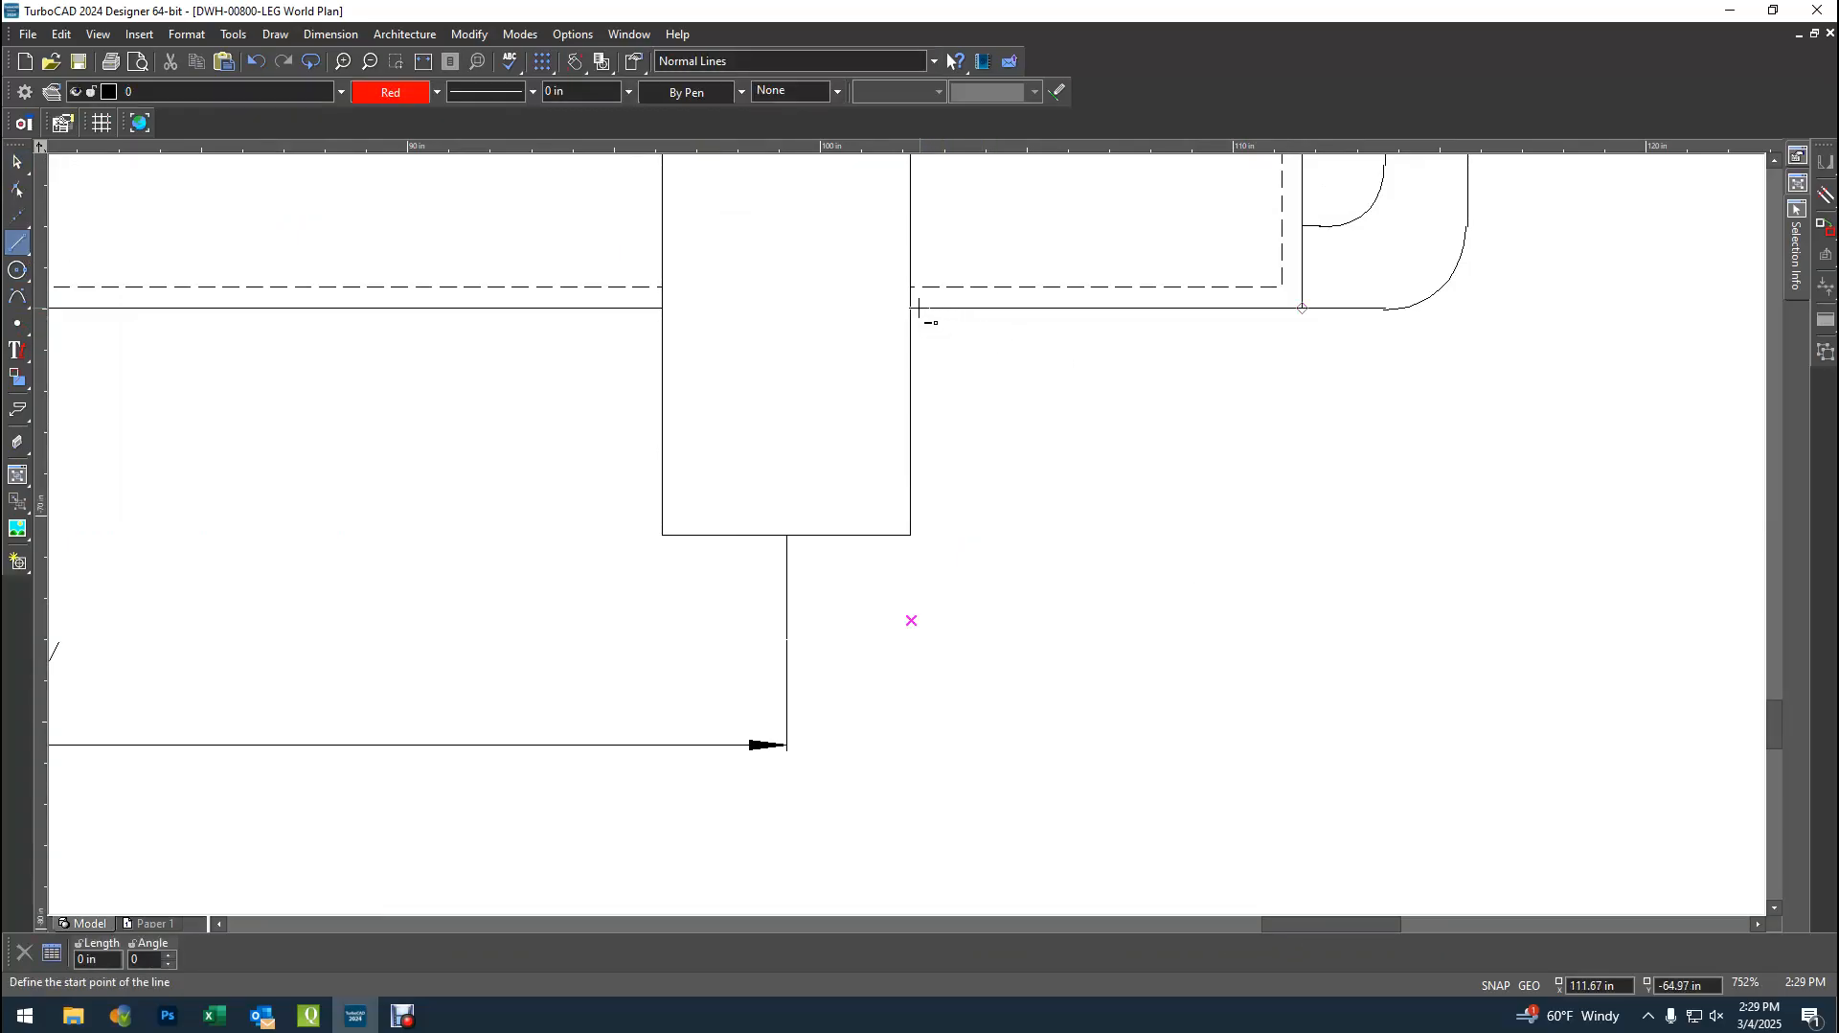
{"action": "left_click", "coordinate": [910, 308]}
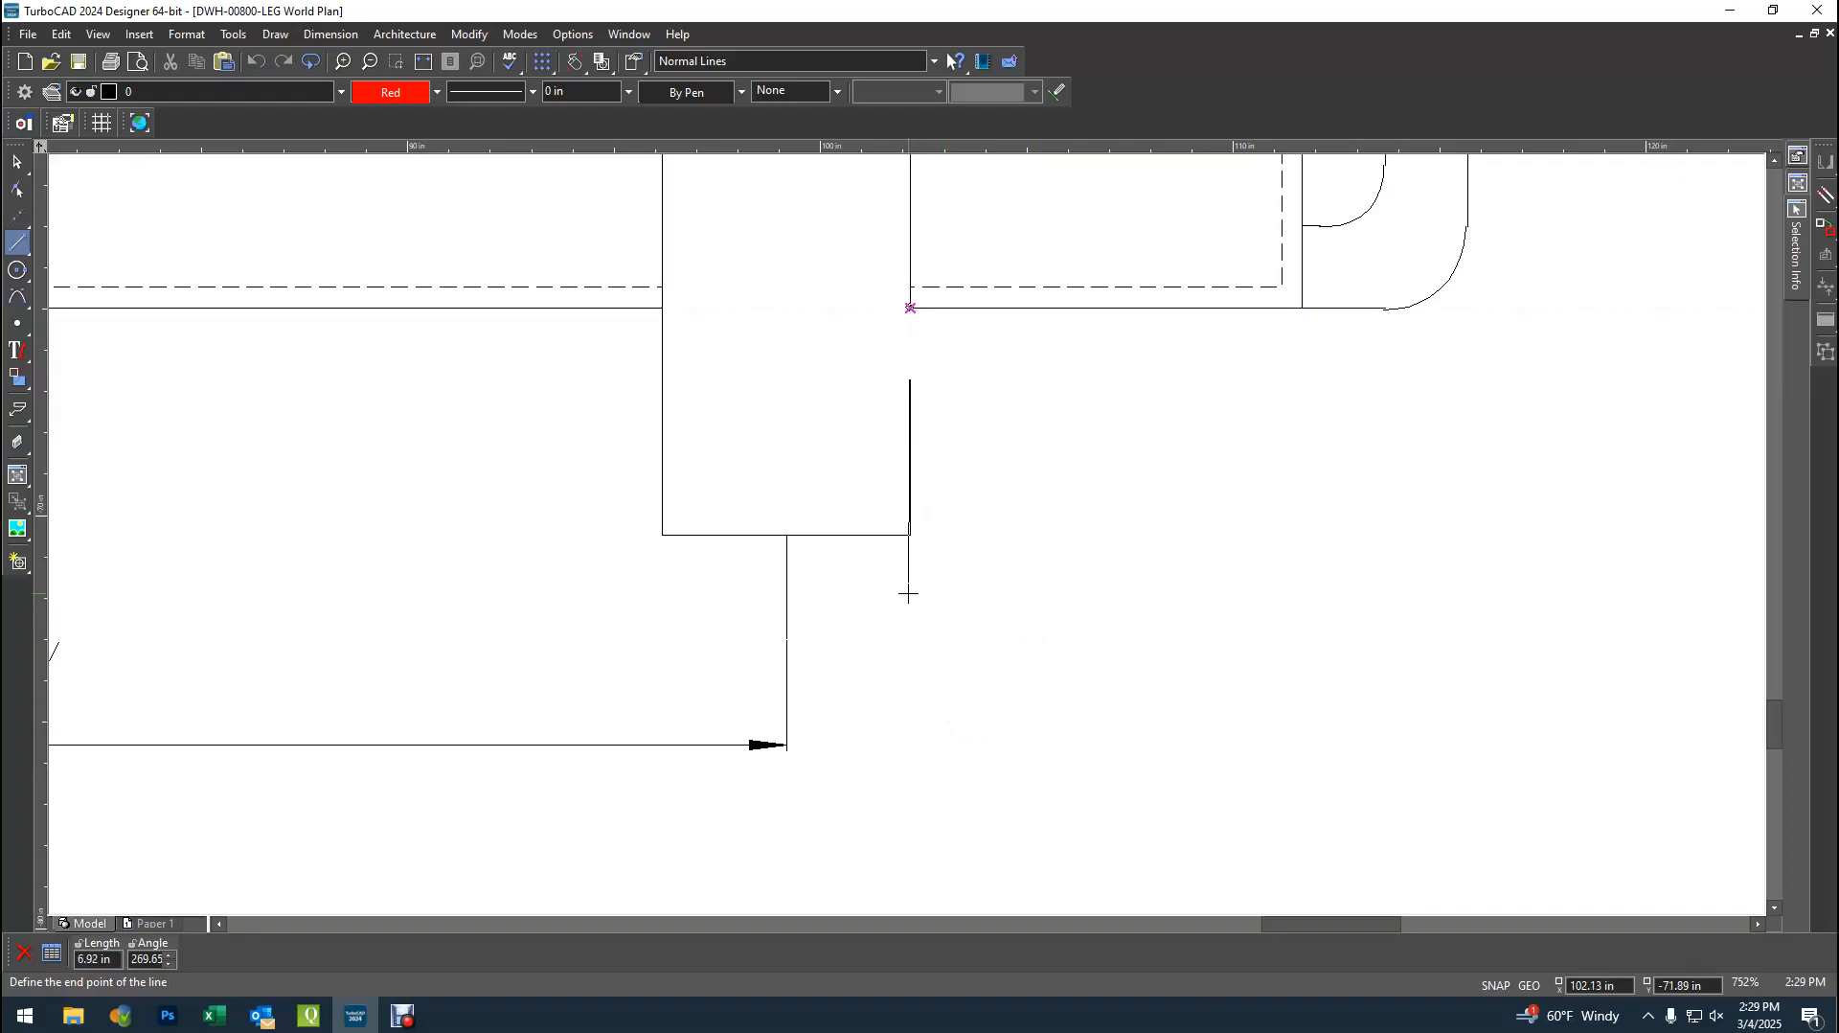
{"action": "key", "text": "Tab"}
{"action": "type", "text": "6270"}
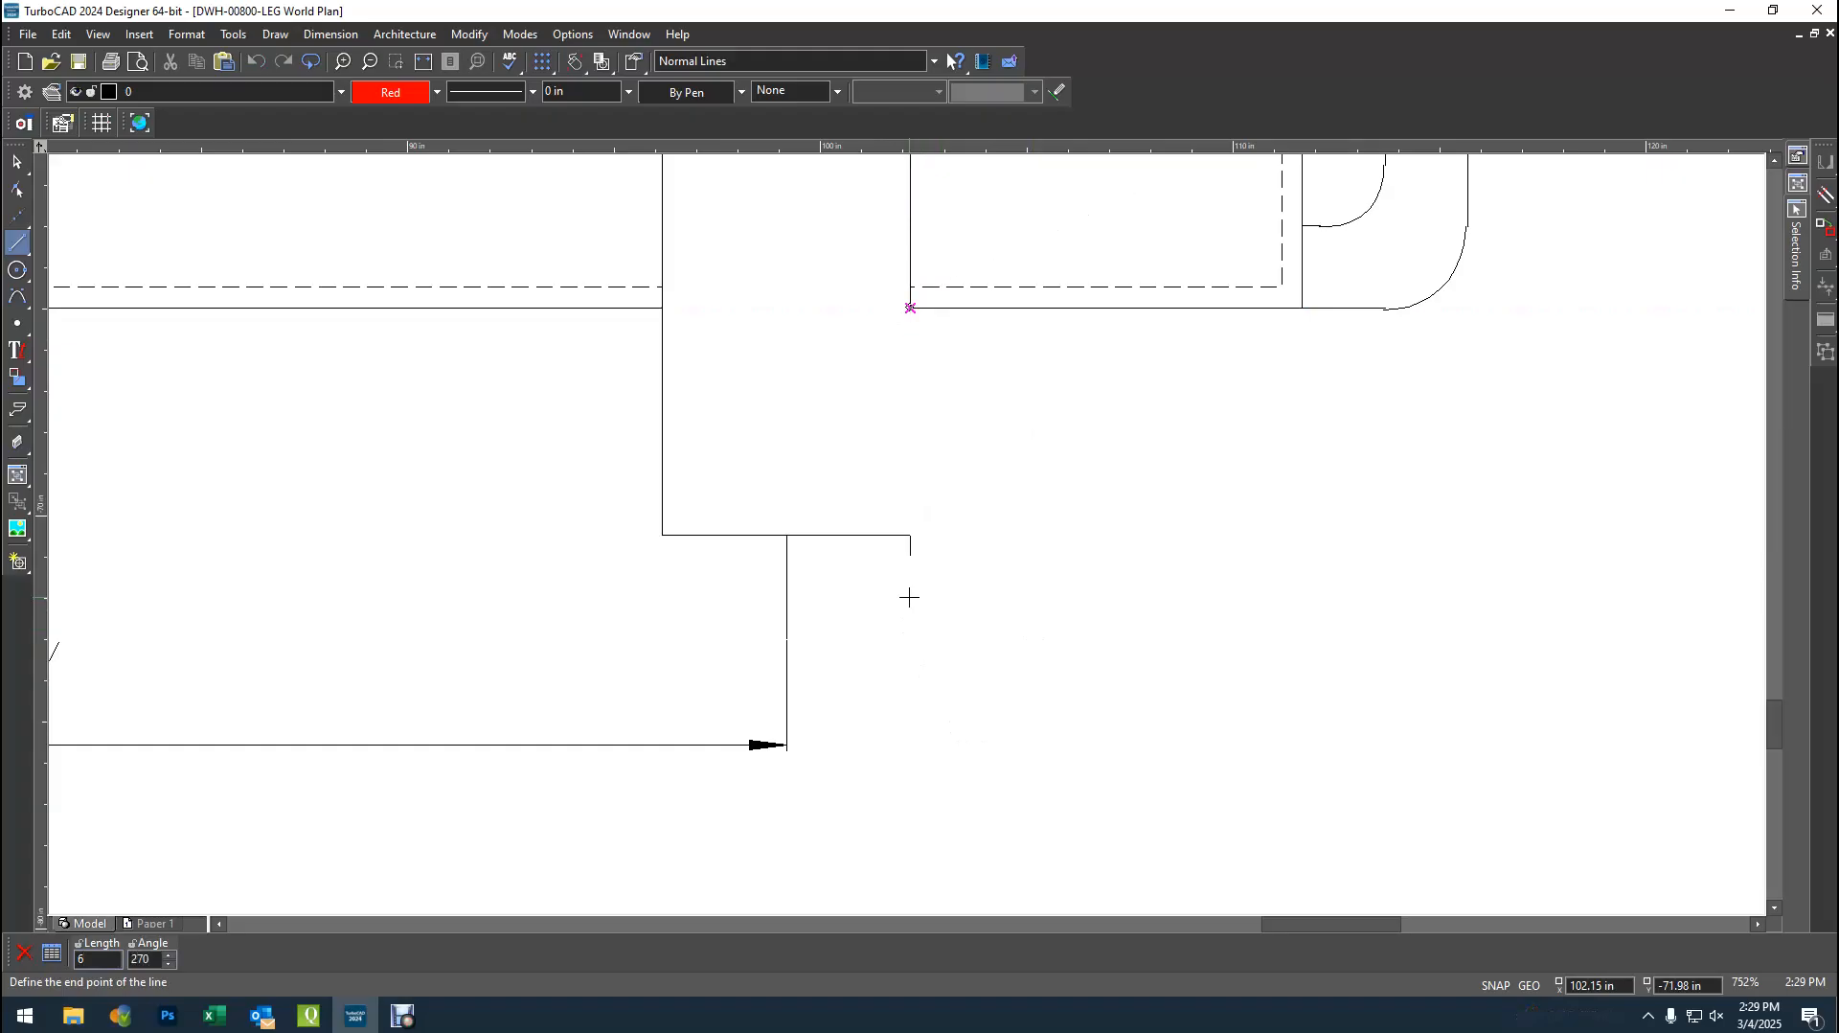
{"action": "key", "text": "Return"}
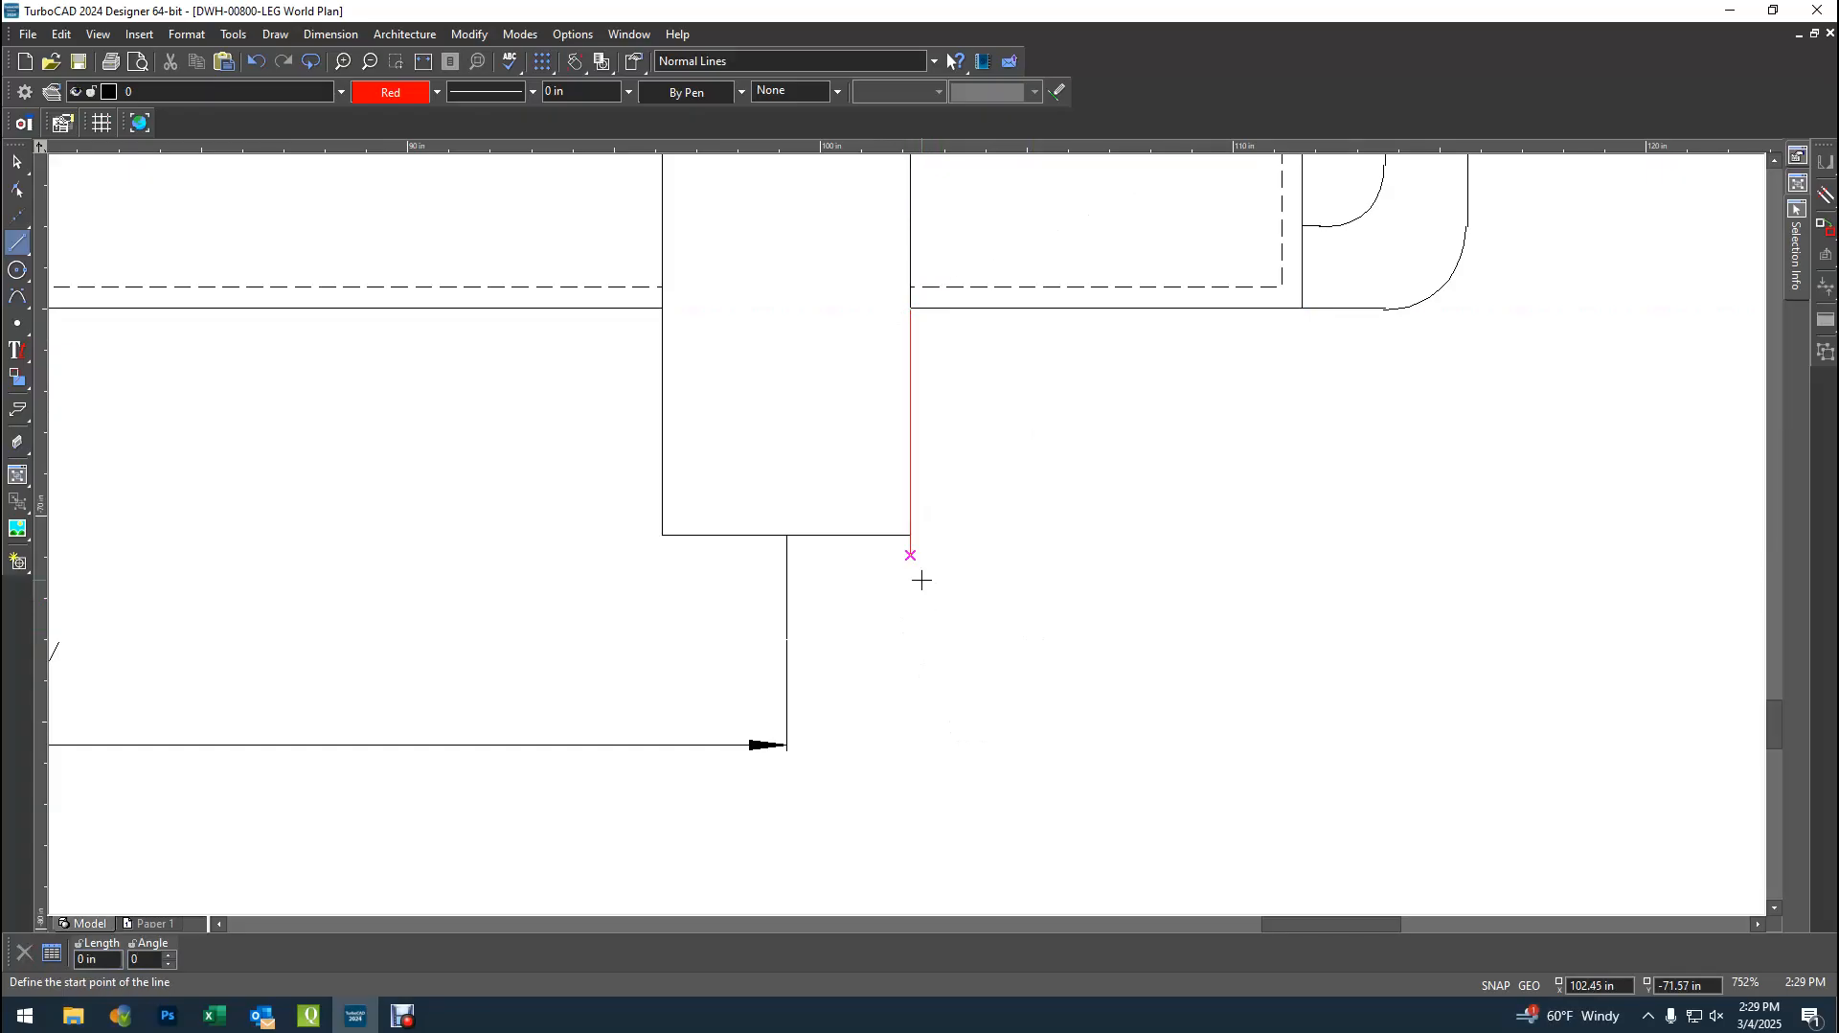
{"action": "scroll", "coordinate": [921, 579], "scroll_direction": "up", "scroll_amount": 2}
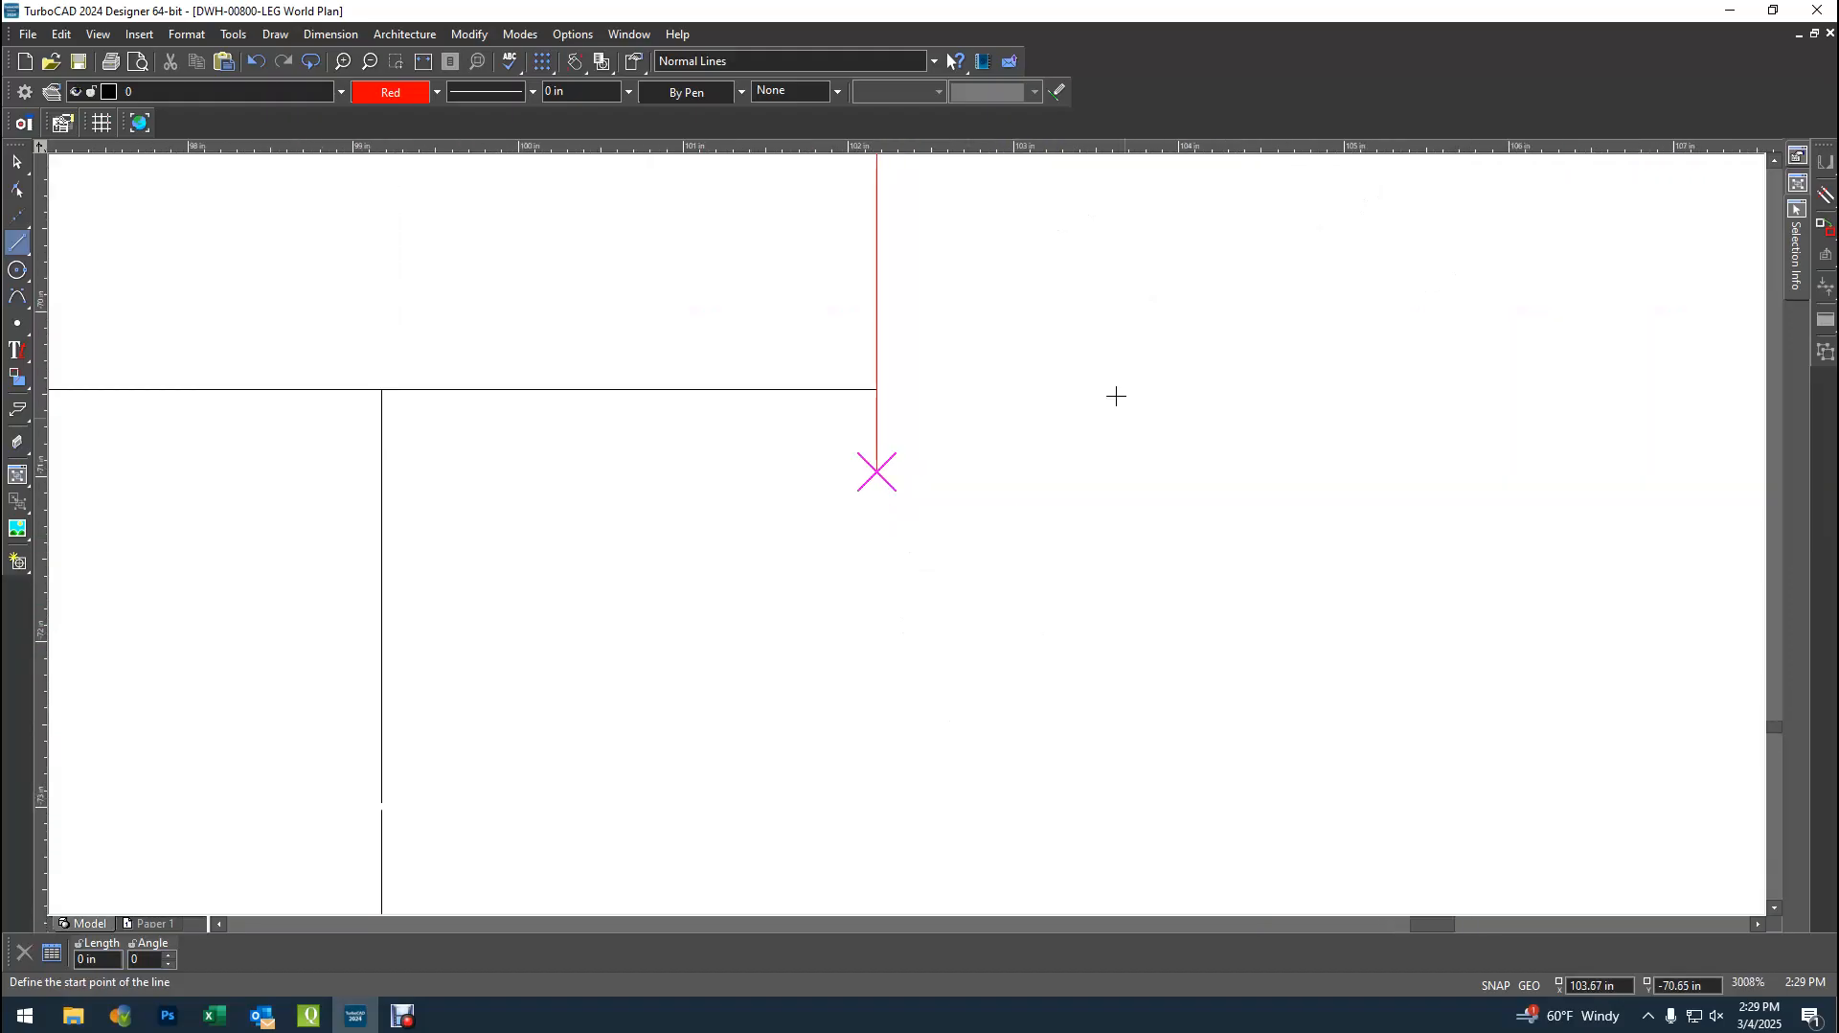
{"action": "scroll", "coordinate": [903, 534], "scroll_direction": "down", "scroll_amount": 2}
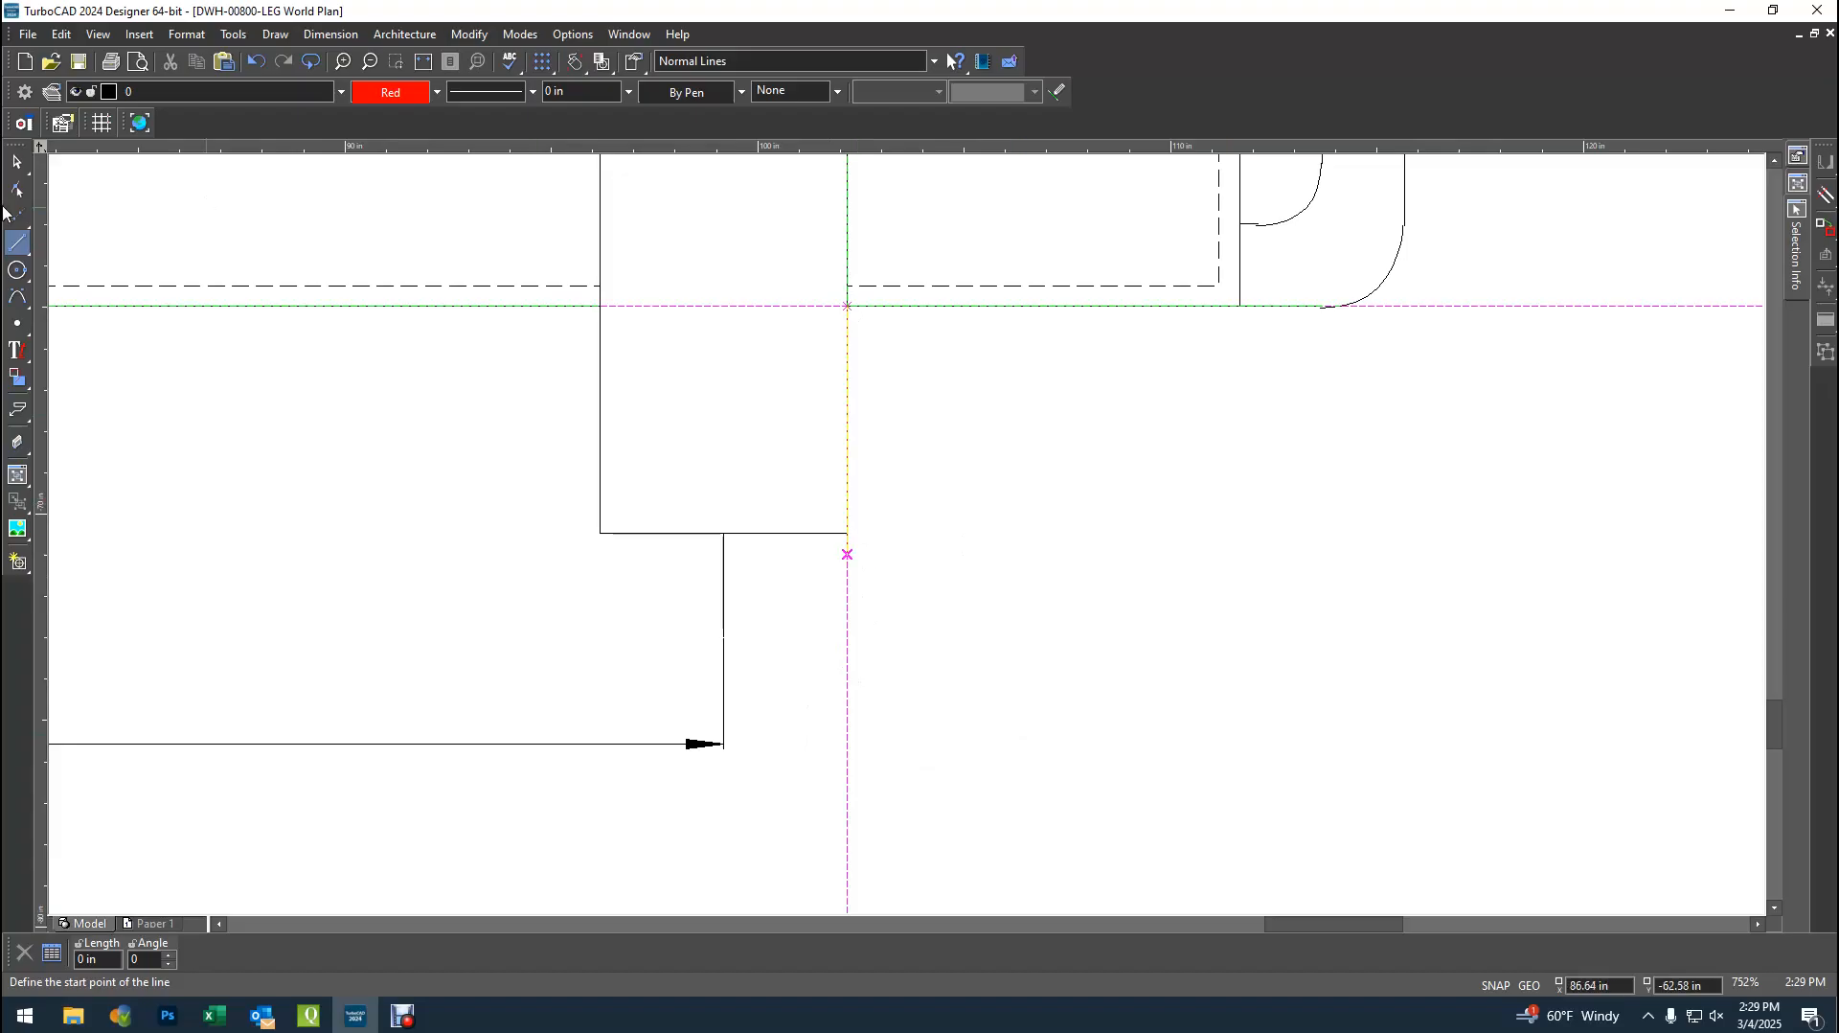
{"action": "key", "text": "Escape"}
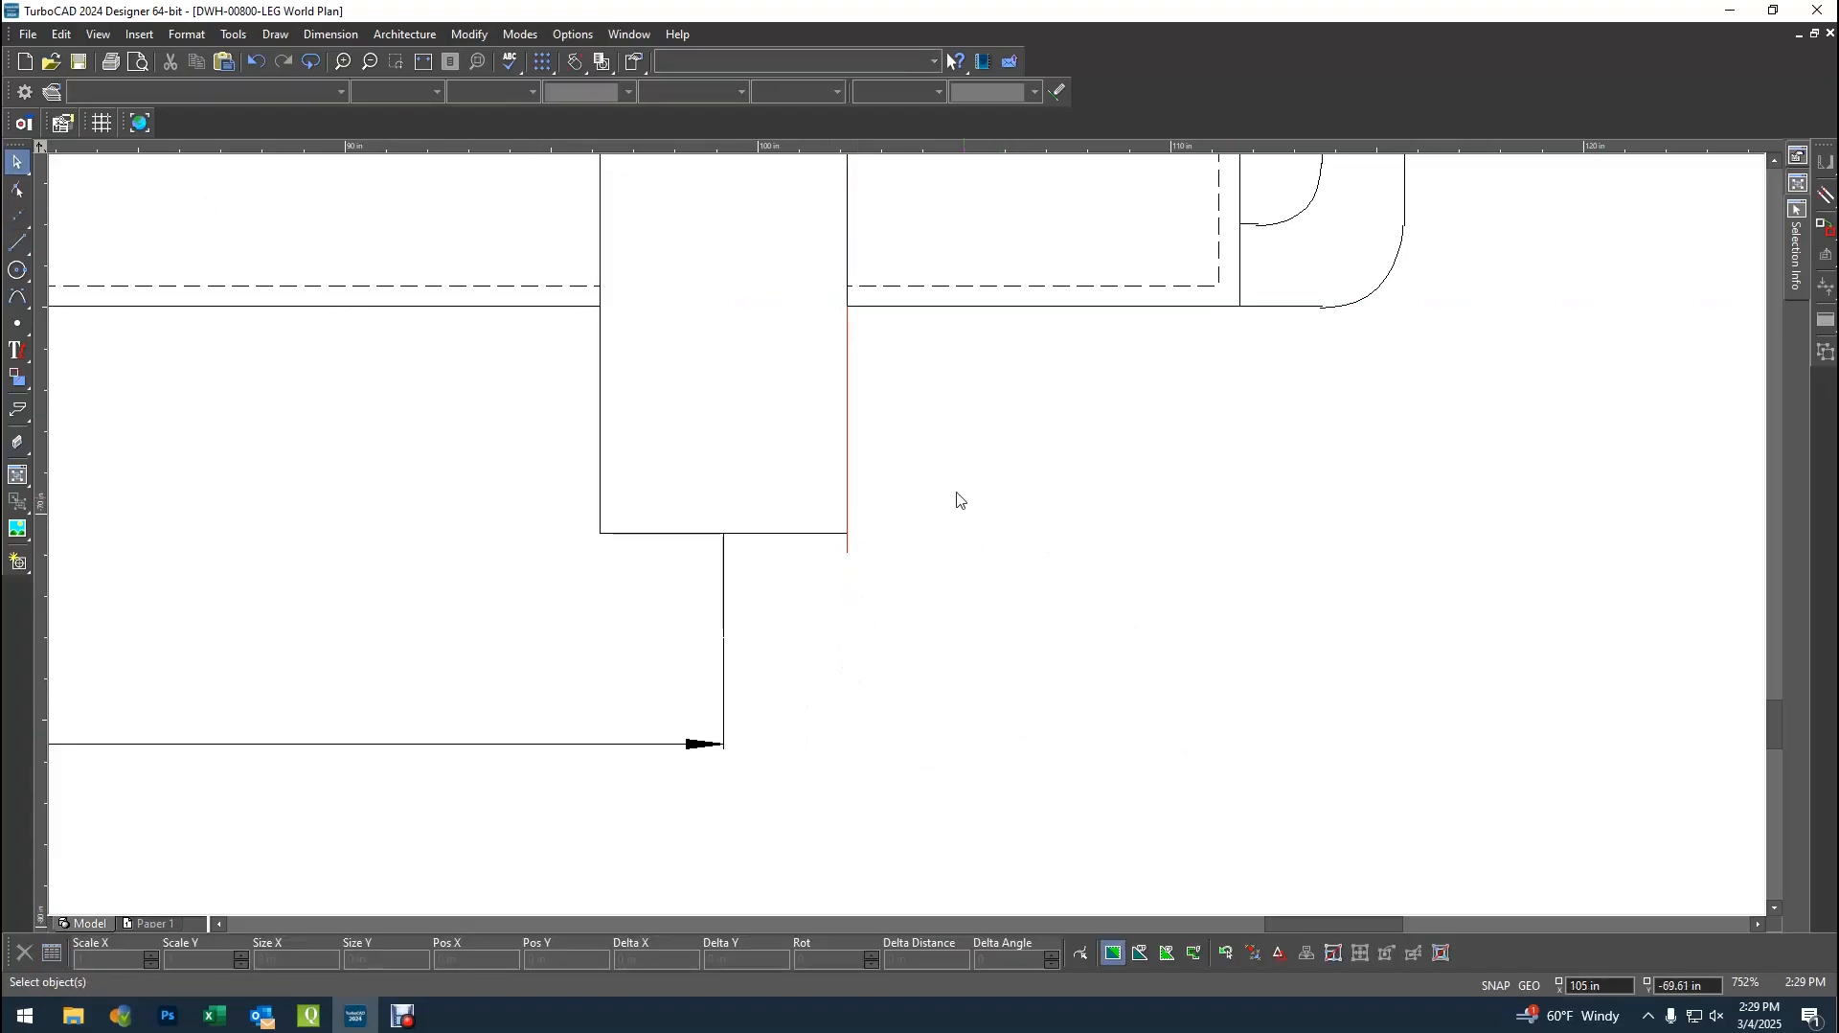
- Draw a red 2 in horizontal line from the lower end of the vertical check line toward the support's center
{"action": "left_click", "coordinate": [17, 243]}
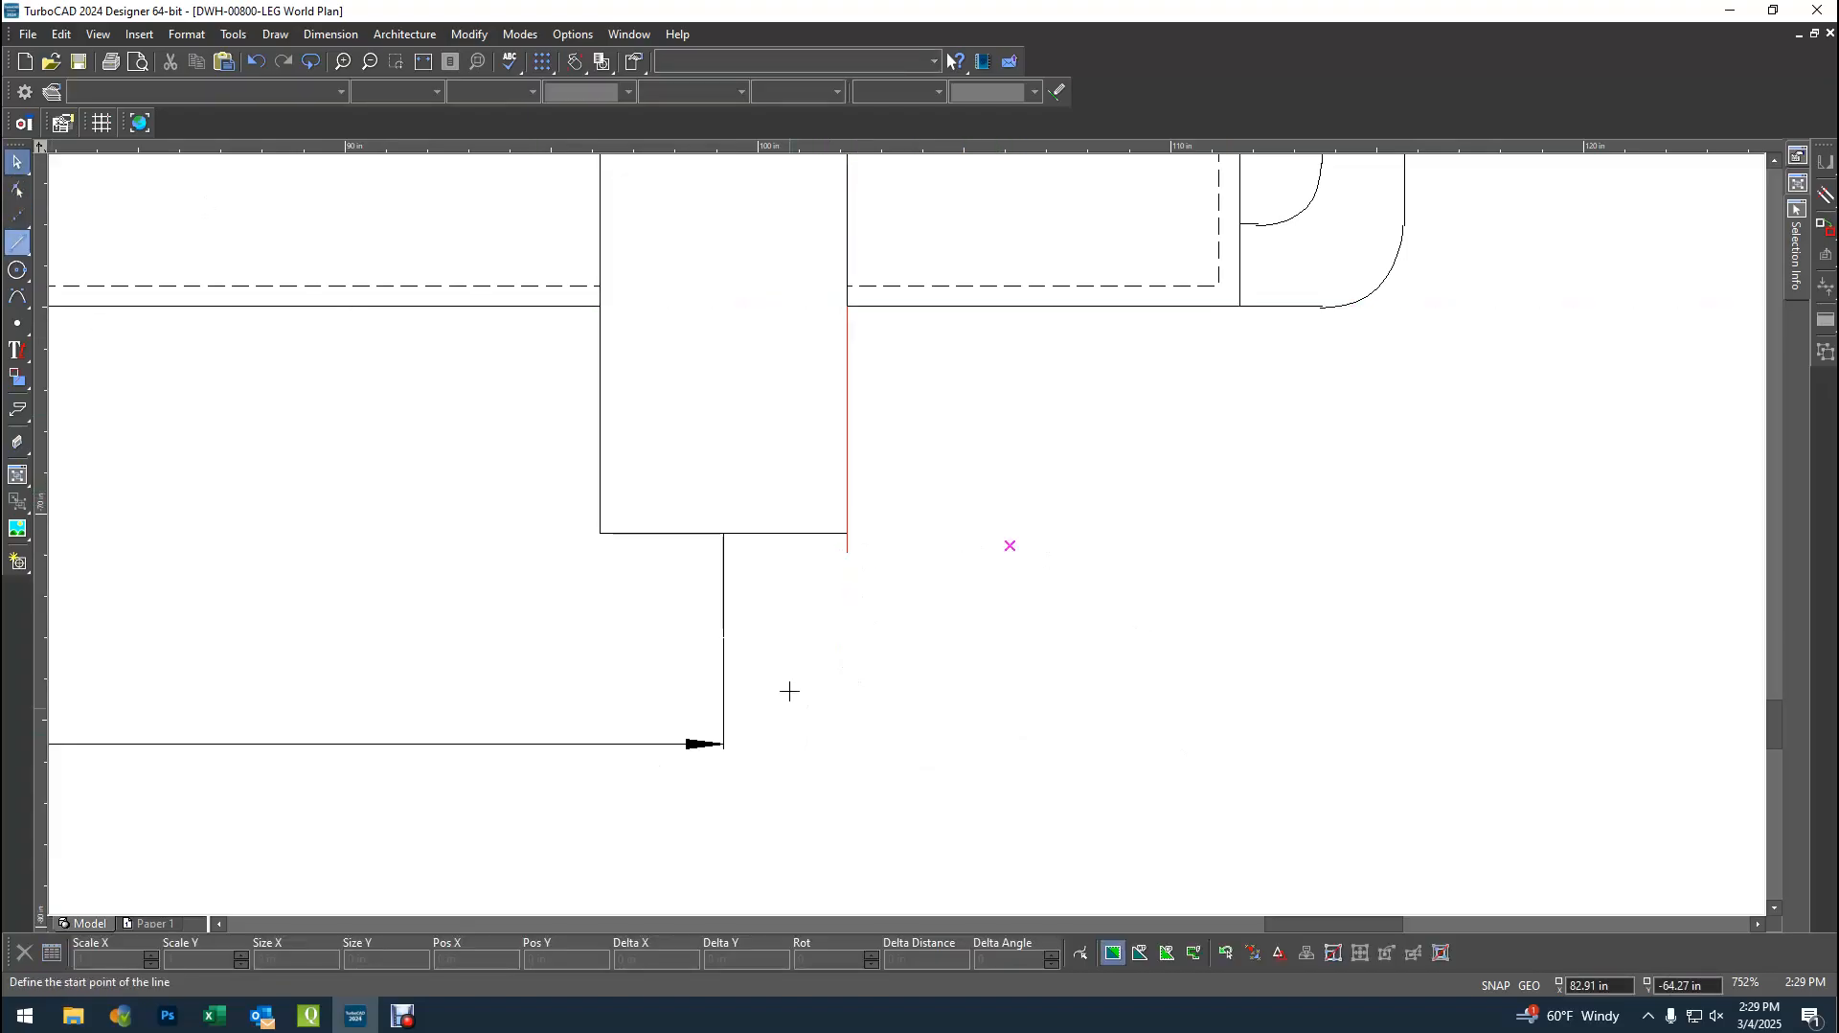
{"action": "left_click", "coordinate": [846, 554]}
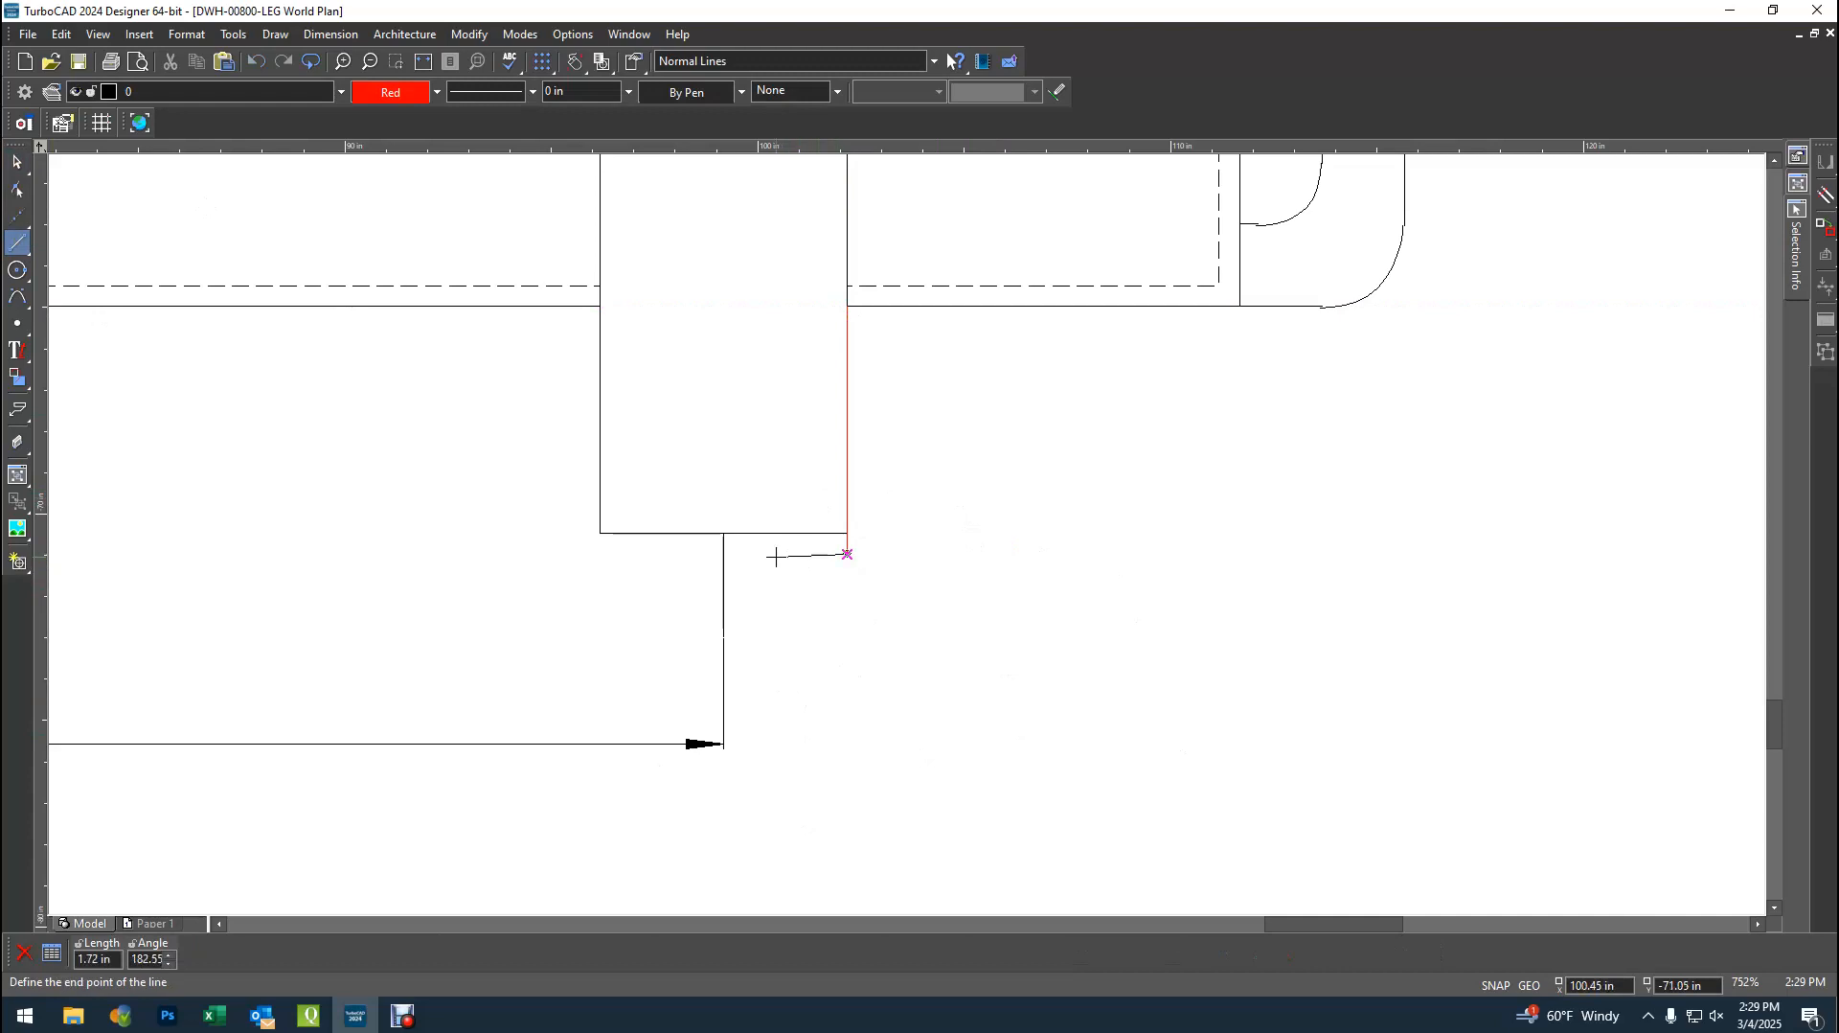
{"action": "key", "text": "Tab"}
{"action": "type", "text": "2"}
{"action": "key", "text": "Tab"}
{"action": "type", "text": "2"}
{"action": "type", "text": "80"}
{"action": "key", "text": "Return"}
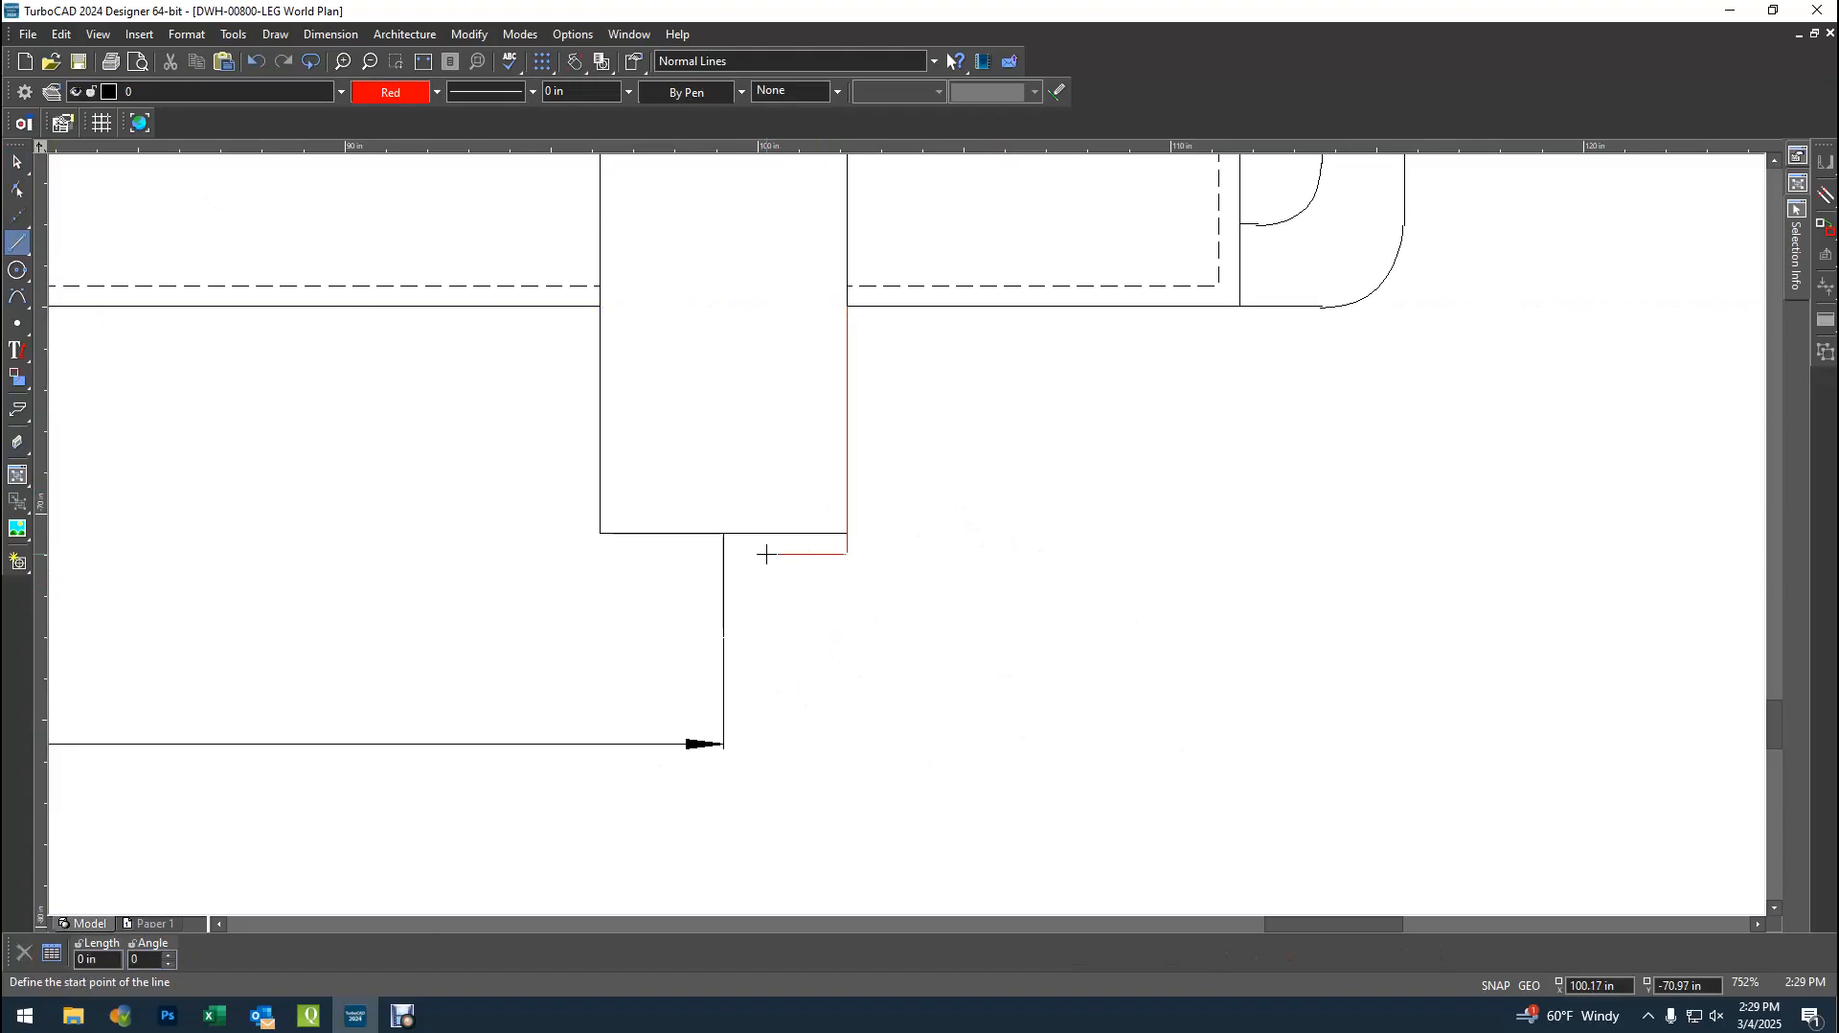
{"action": "left_click", "coordinate": [17, 162]}
- Try to stretch the side view's right support down to the horizontal check line, and clear the selection
{"action": "scroll", "coordinate": [862, 489], "scroll_direction": "down", "scroll_amount": 2}
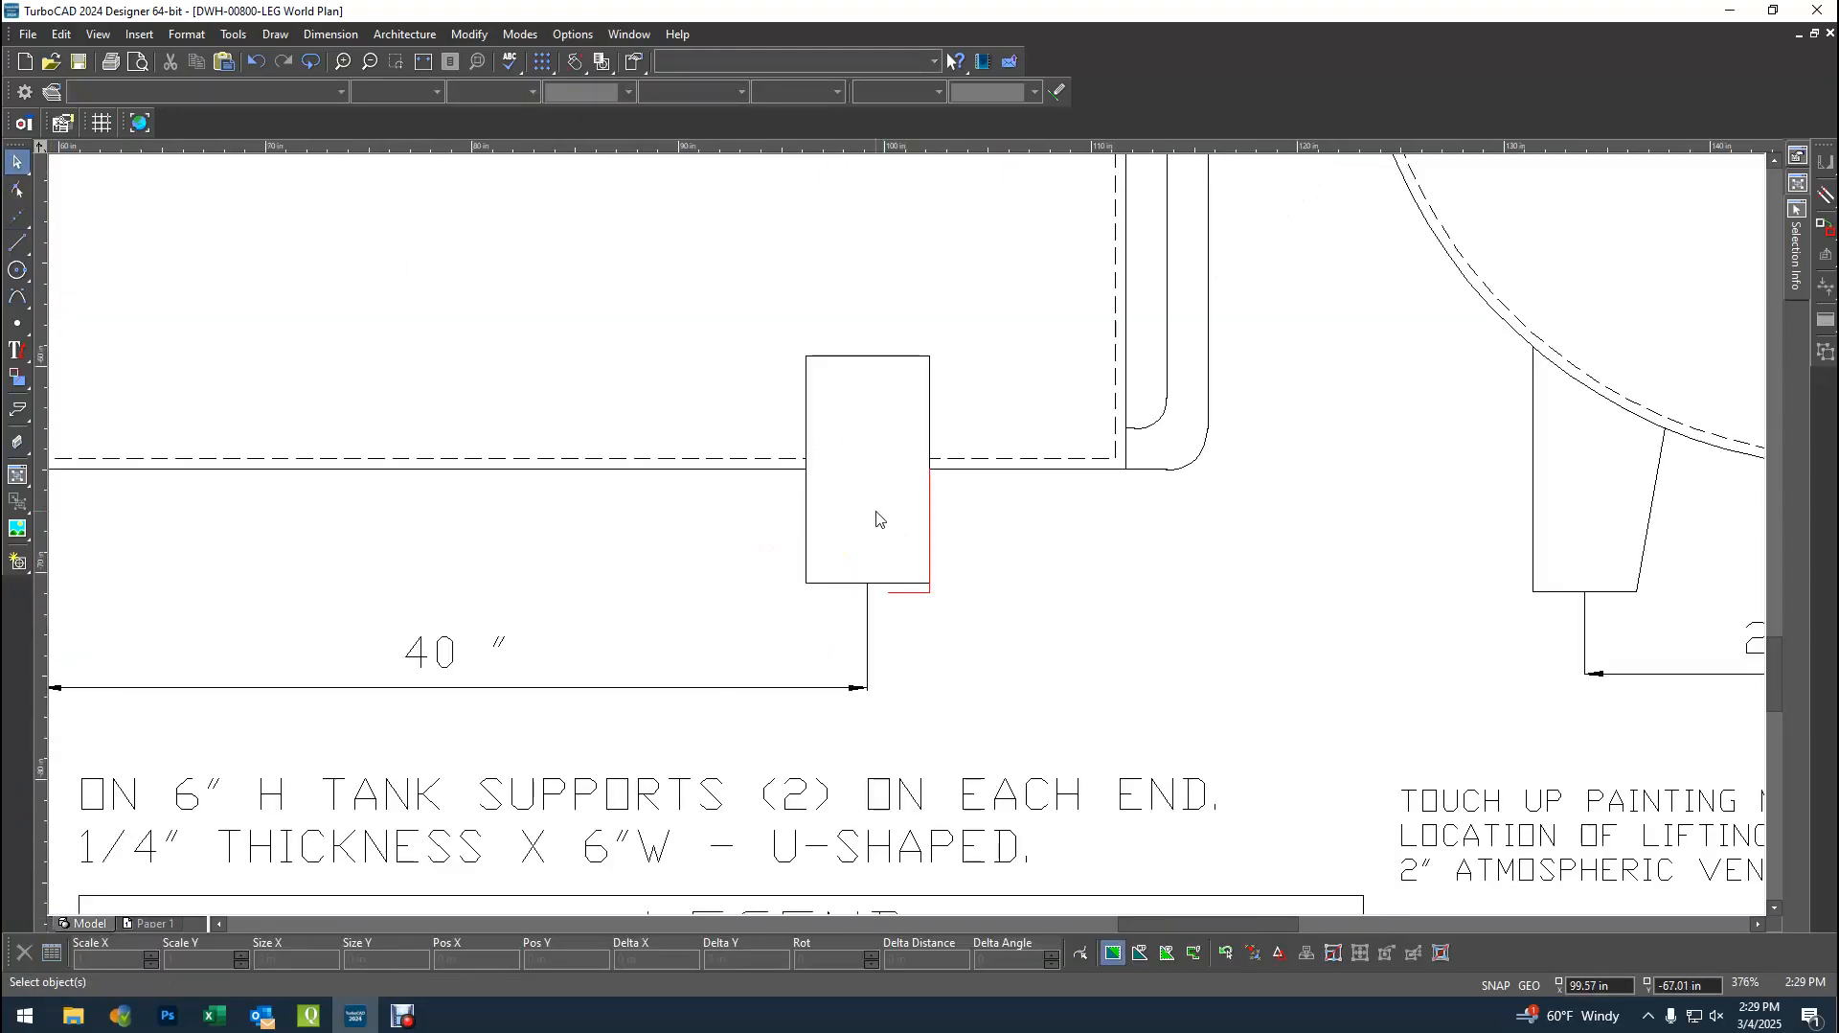
{"action": "scroll", "coordinate": [876, 518], "scroll_direction": "up", "scroll_amount": 4}
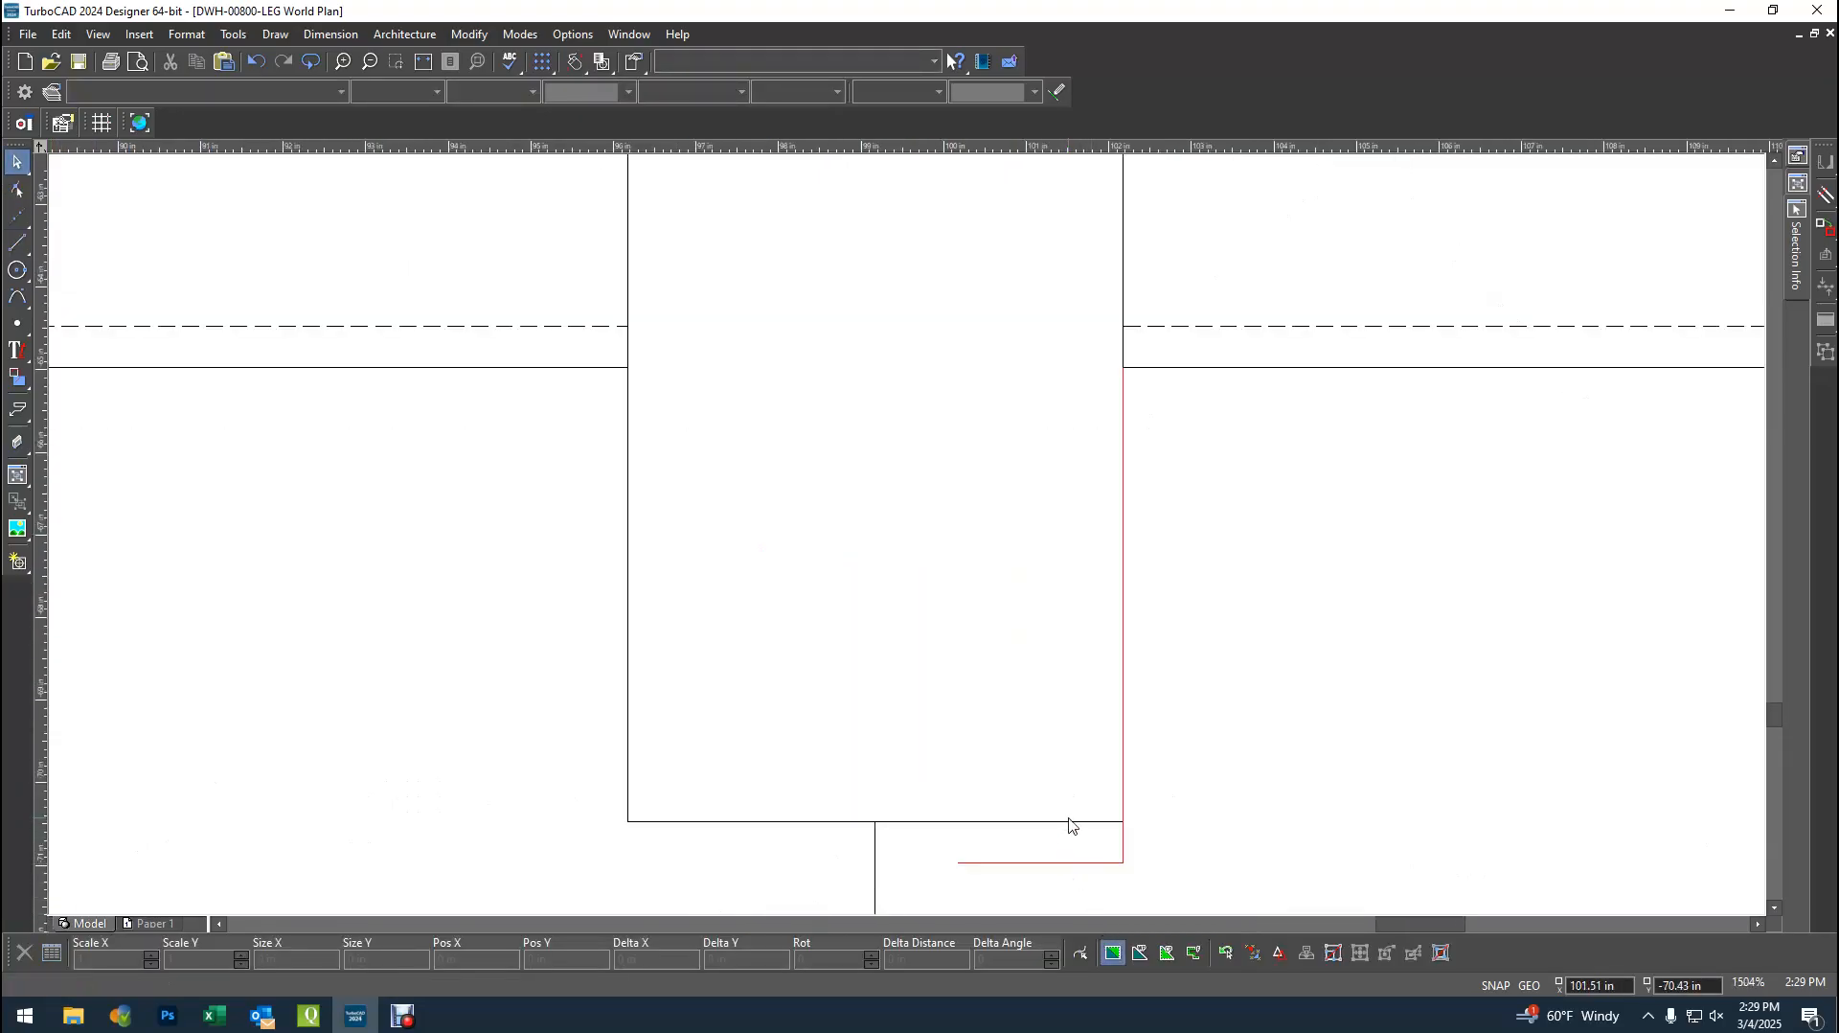
{"action": "left_click", "coordinate": [1069, 824]}
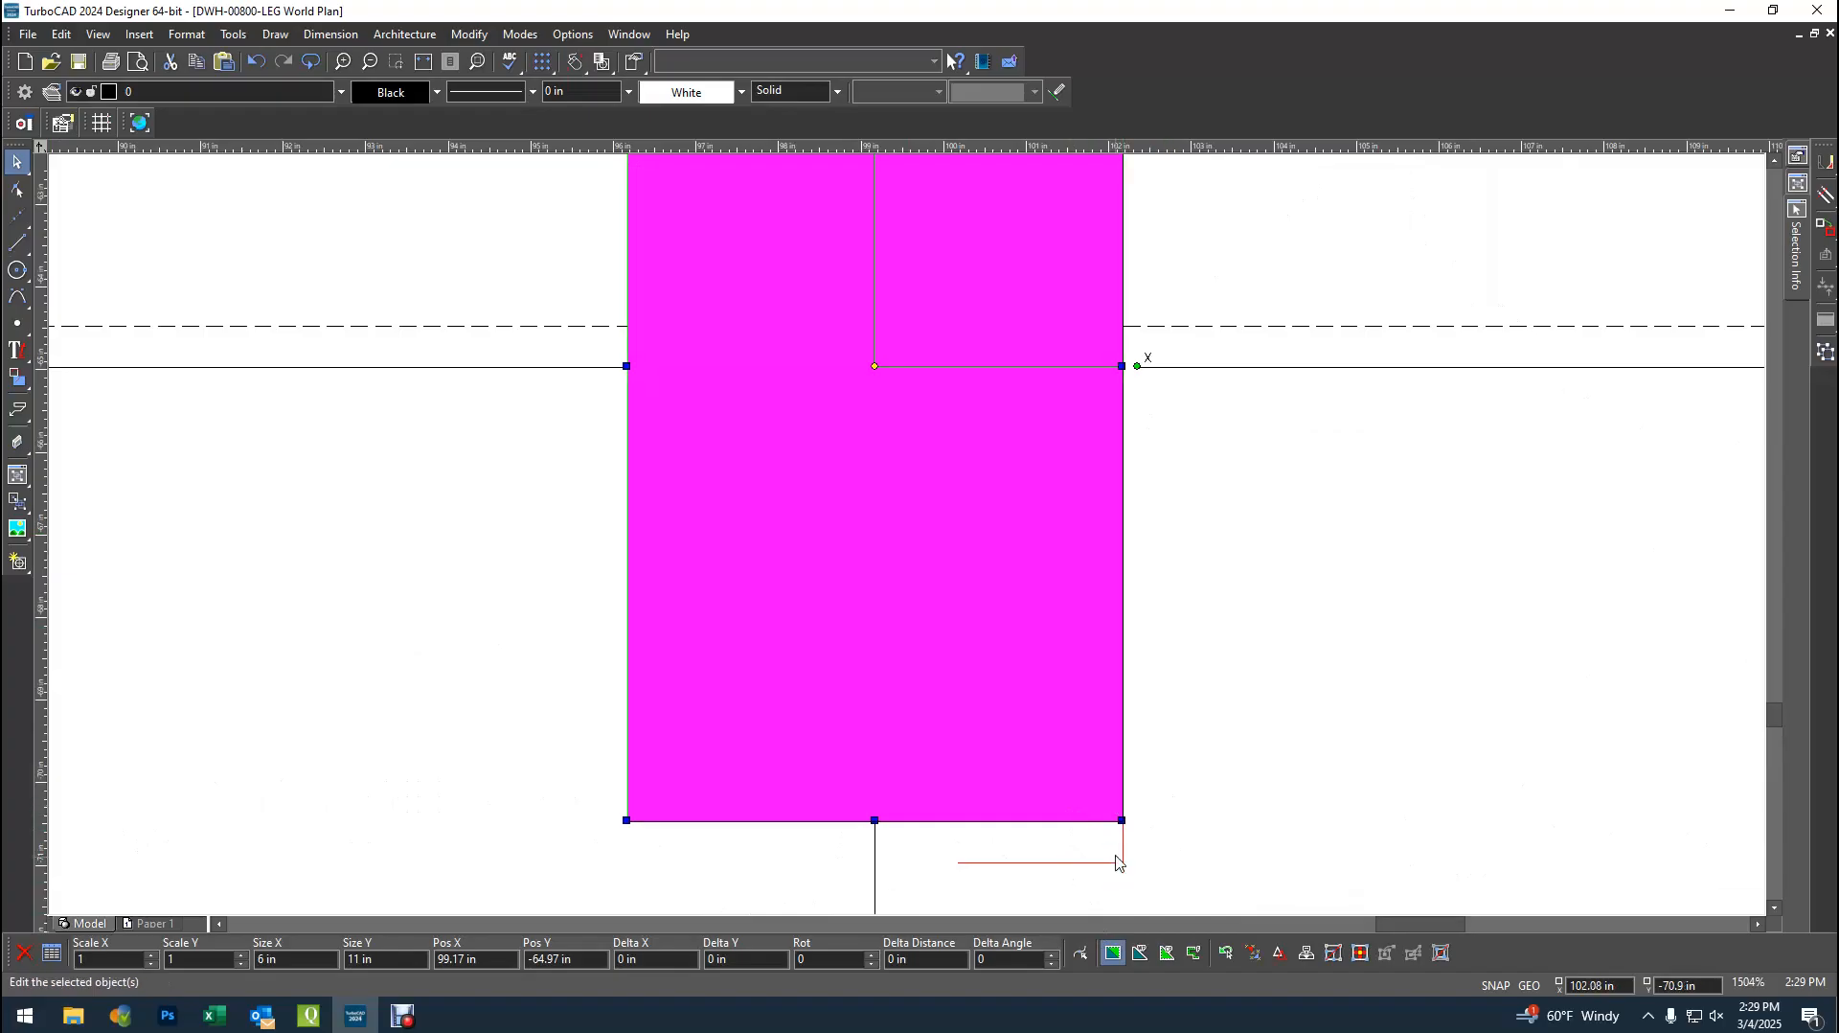
{"action": "scroll", "coordinate": [833, 476], "scroll_direction": "up", "scroll_amount": 4}
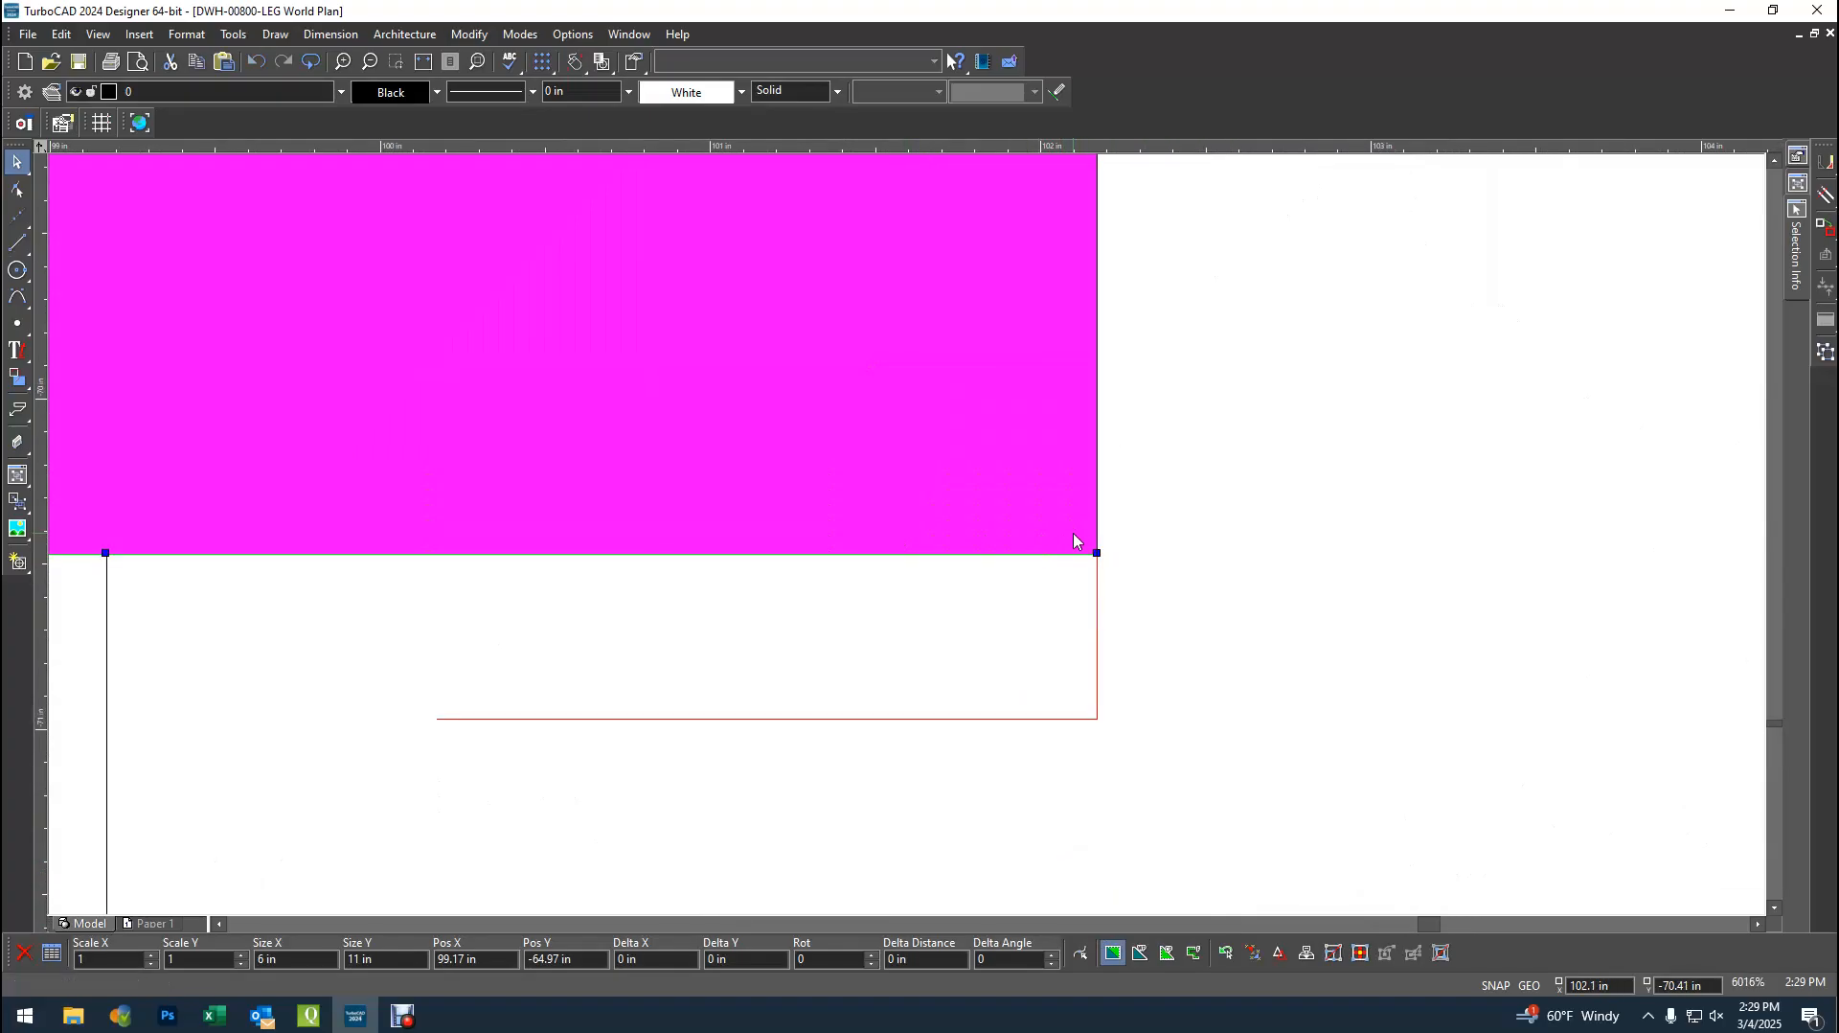
{"action": "left_click_drag", "start_coordinate": [1079, 541], "coordinate": [1072, 695]}
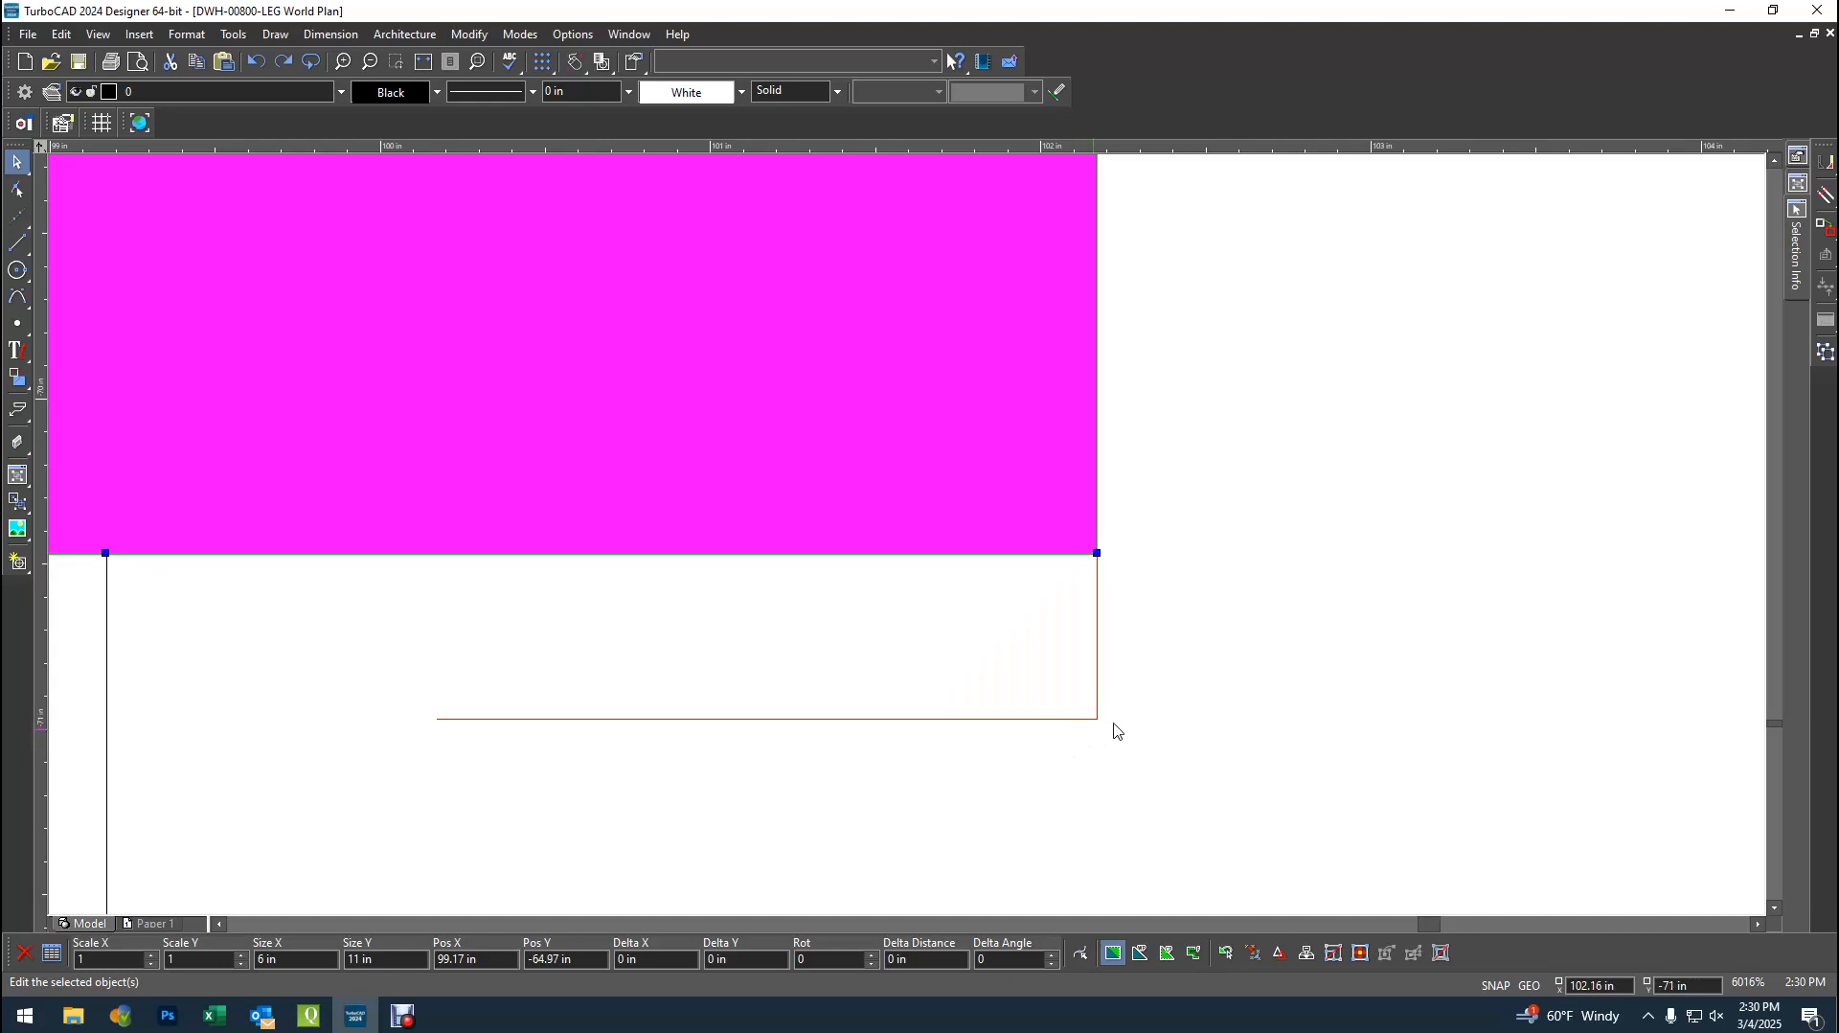
{"action": "left_click", "coordinate": [1186, 696]}
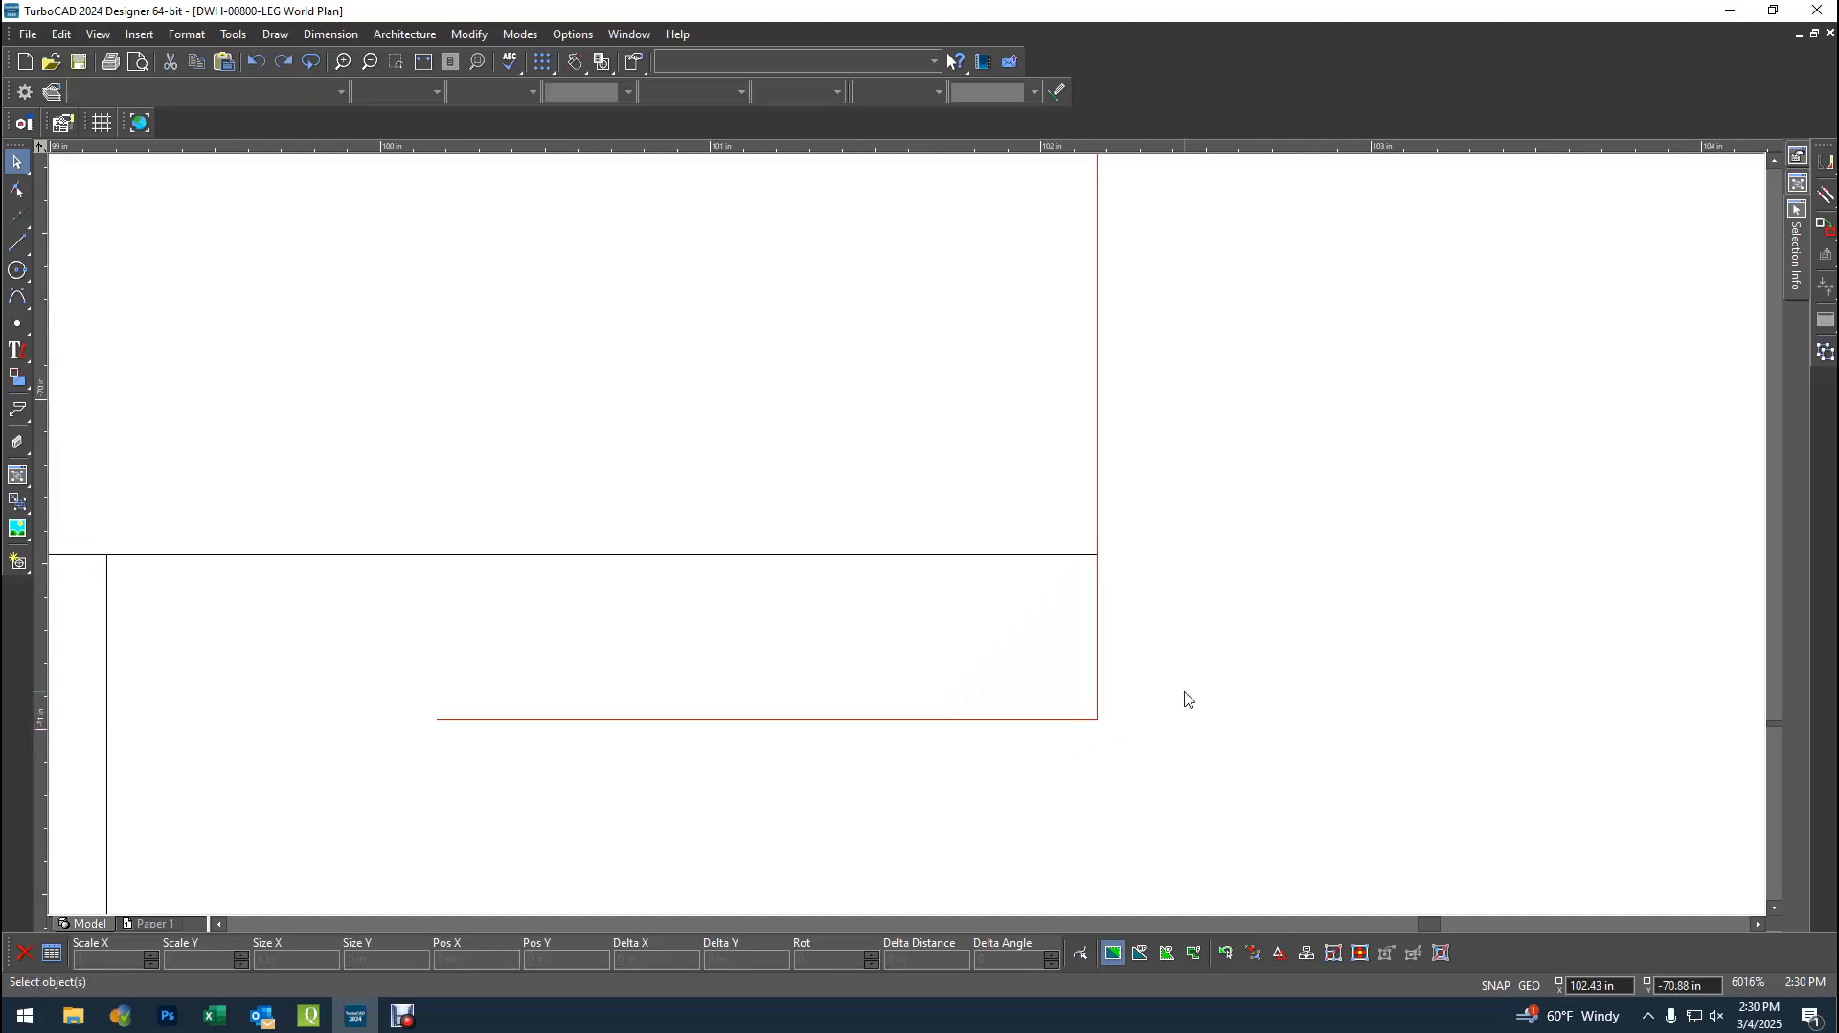
- Stretch the side view's right support down to the corner of the red check lines, making it 6 in wide and 11.5 in tall
{"action": "left_click", "coordinate": [1017, 419]}
{"action": "scroll", "coordinate": [1085, 600], "scroll_direction": "up", "scroll_amount": 2}
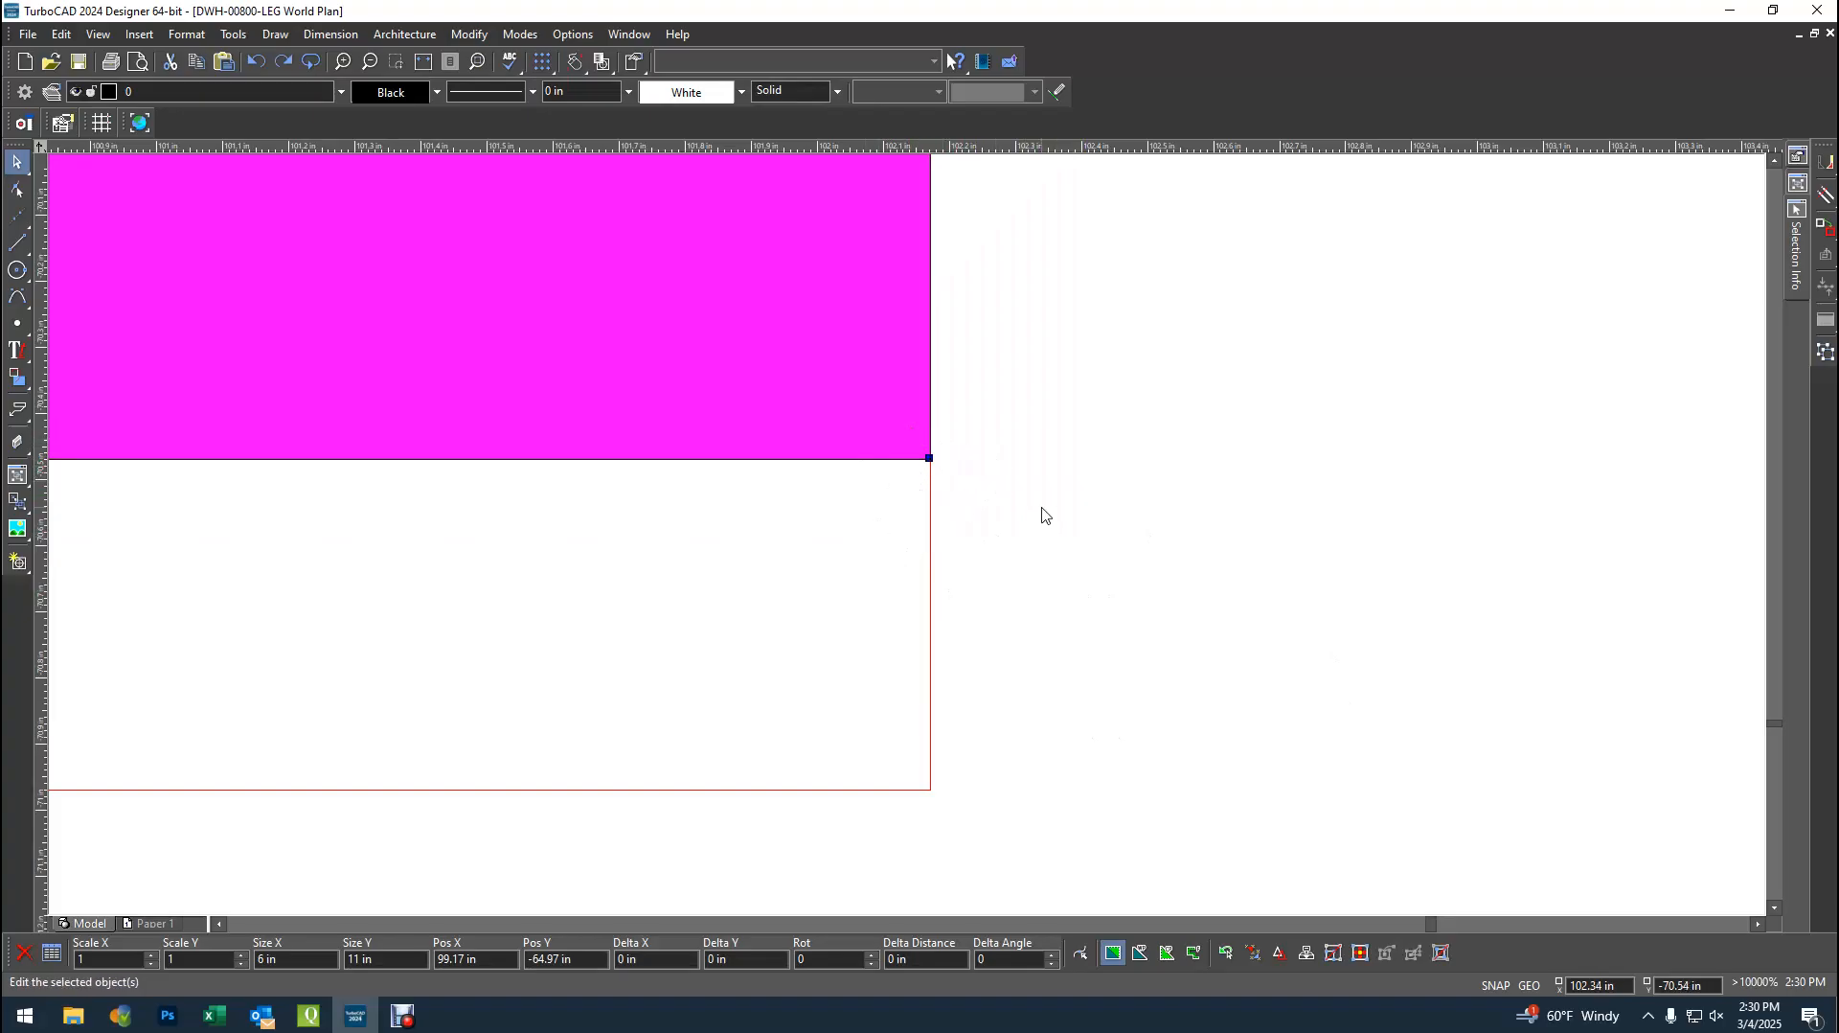
{"action": "scroll", "coordinate": [905, 534], "scroll_direction": "down", "scroll_amount": 10}
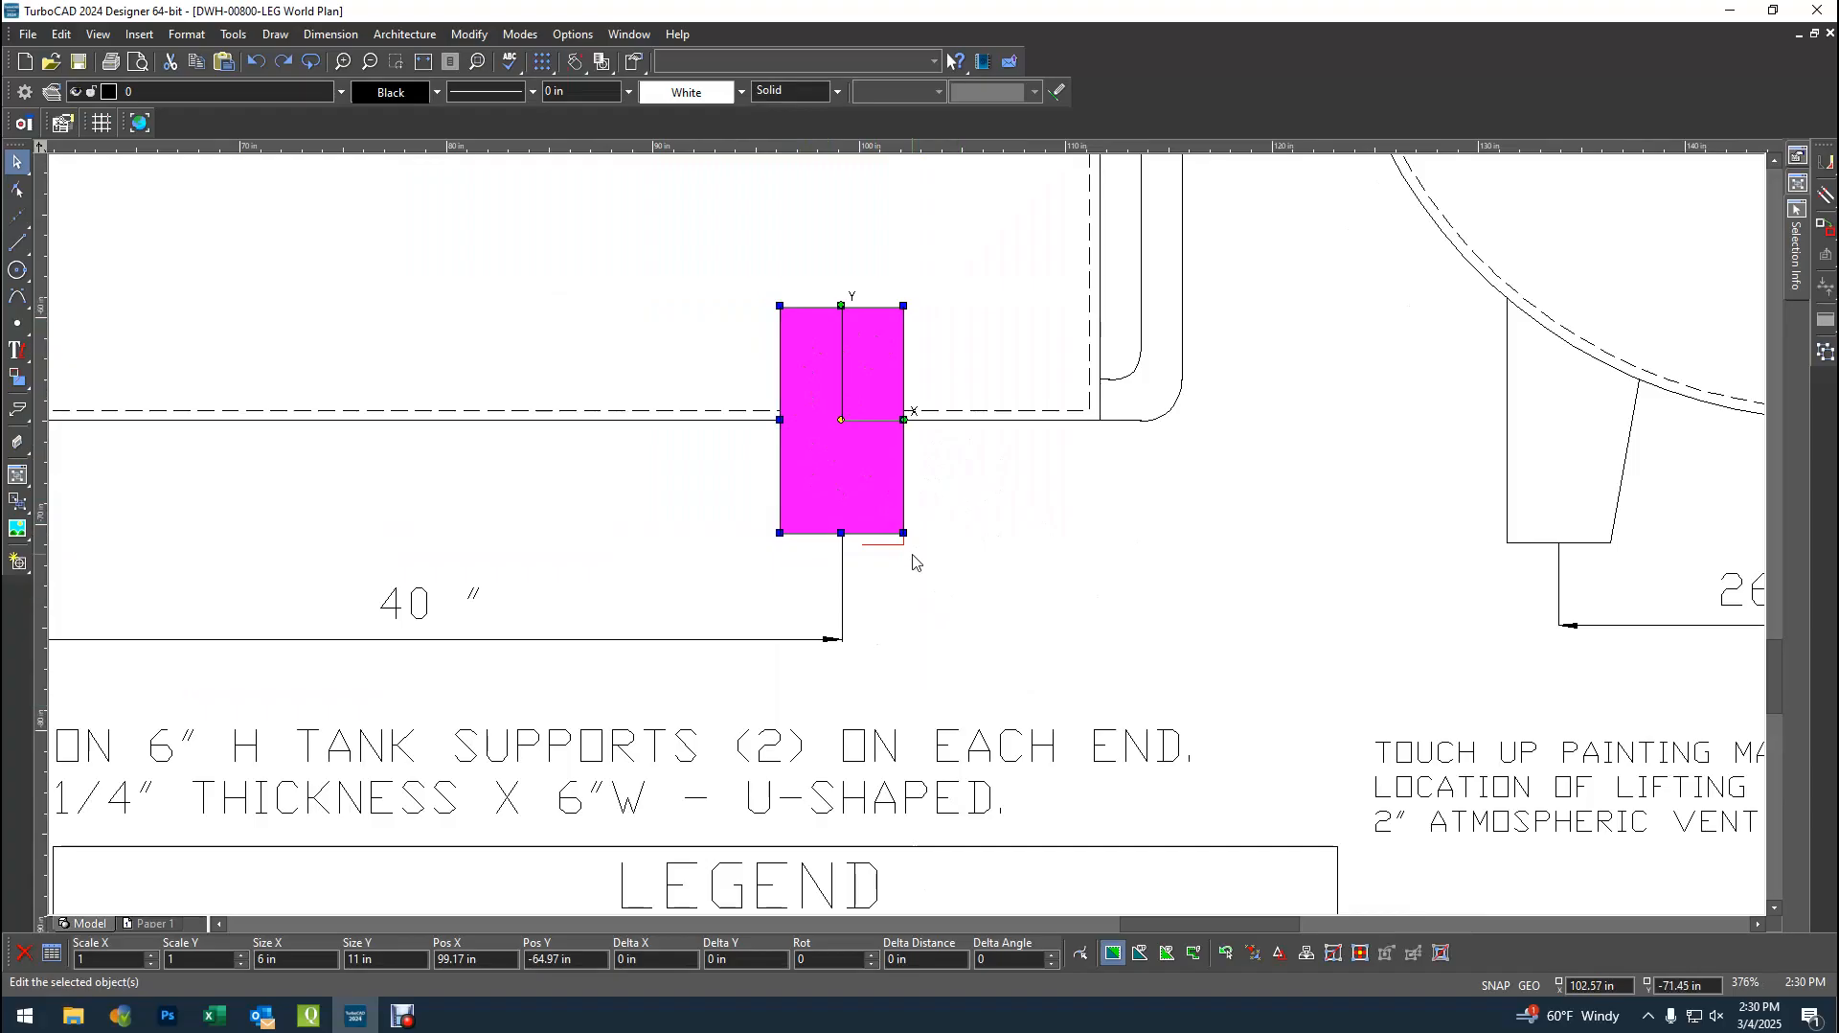
{"action": "scroll", "coordinate": [905, 539], "scroll_direction": "up", "scroll_amount": 10}
{"action": "scroll", "coordinate": [1026, 603], "scroll_direction": "down", "scroll_amount": 4}
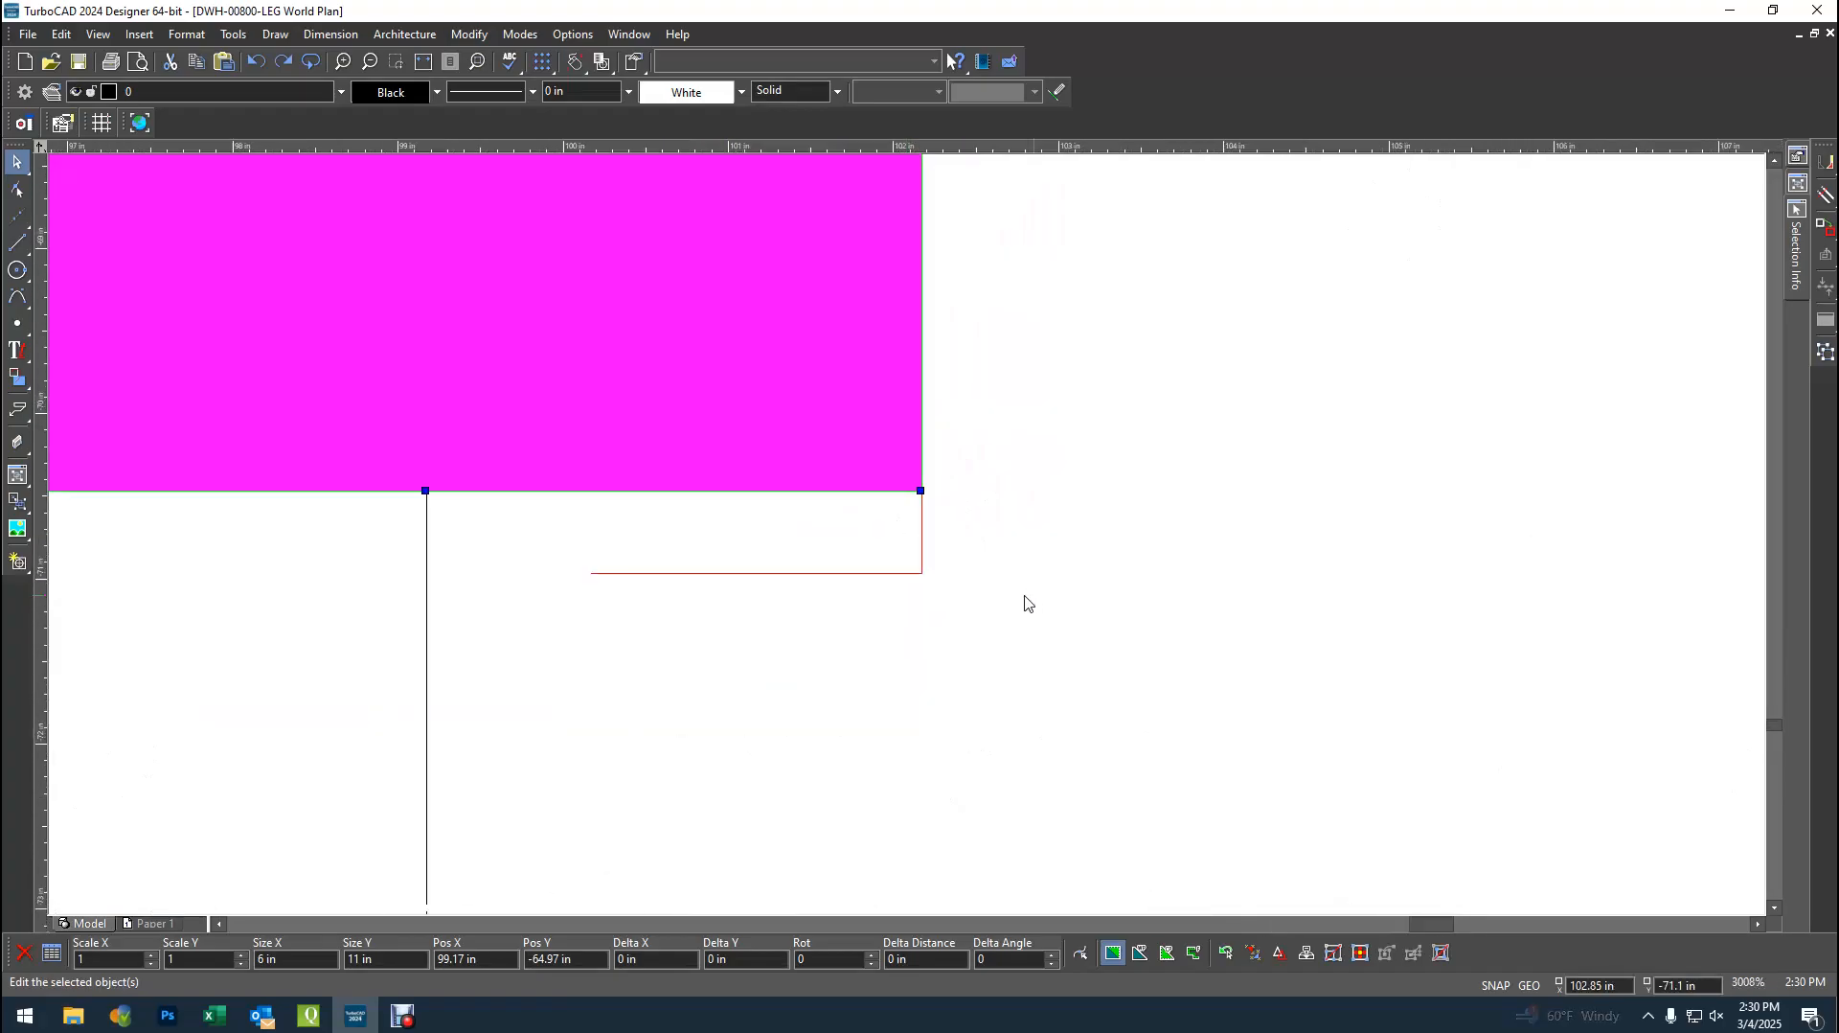
{"action": "scroll", "coordinate": [907, 537], "scroll_direction": "up", "scroll_amount": 4}
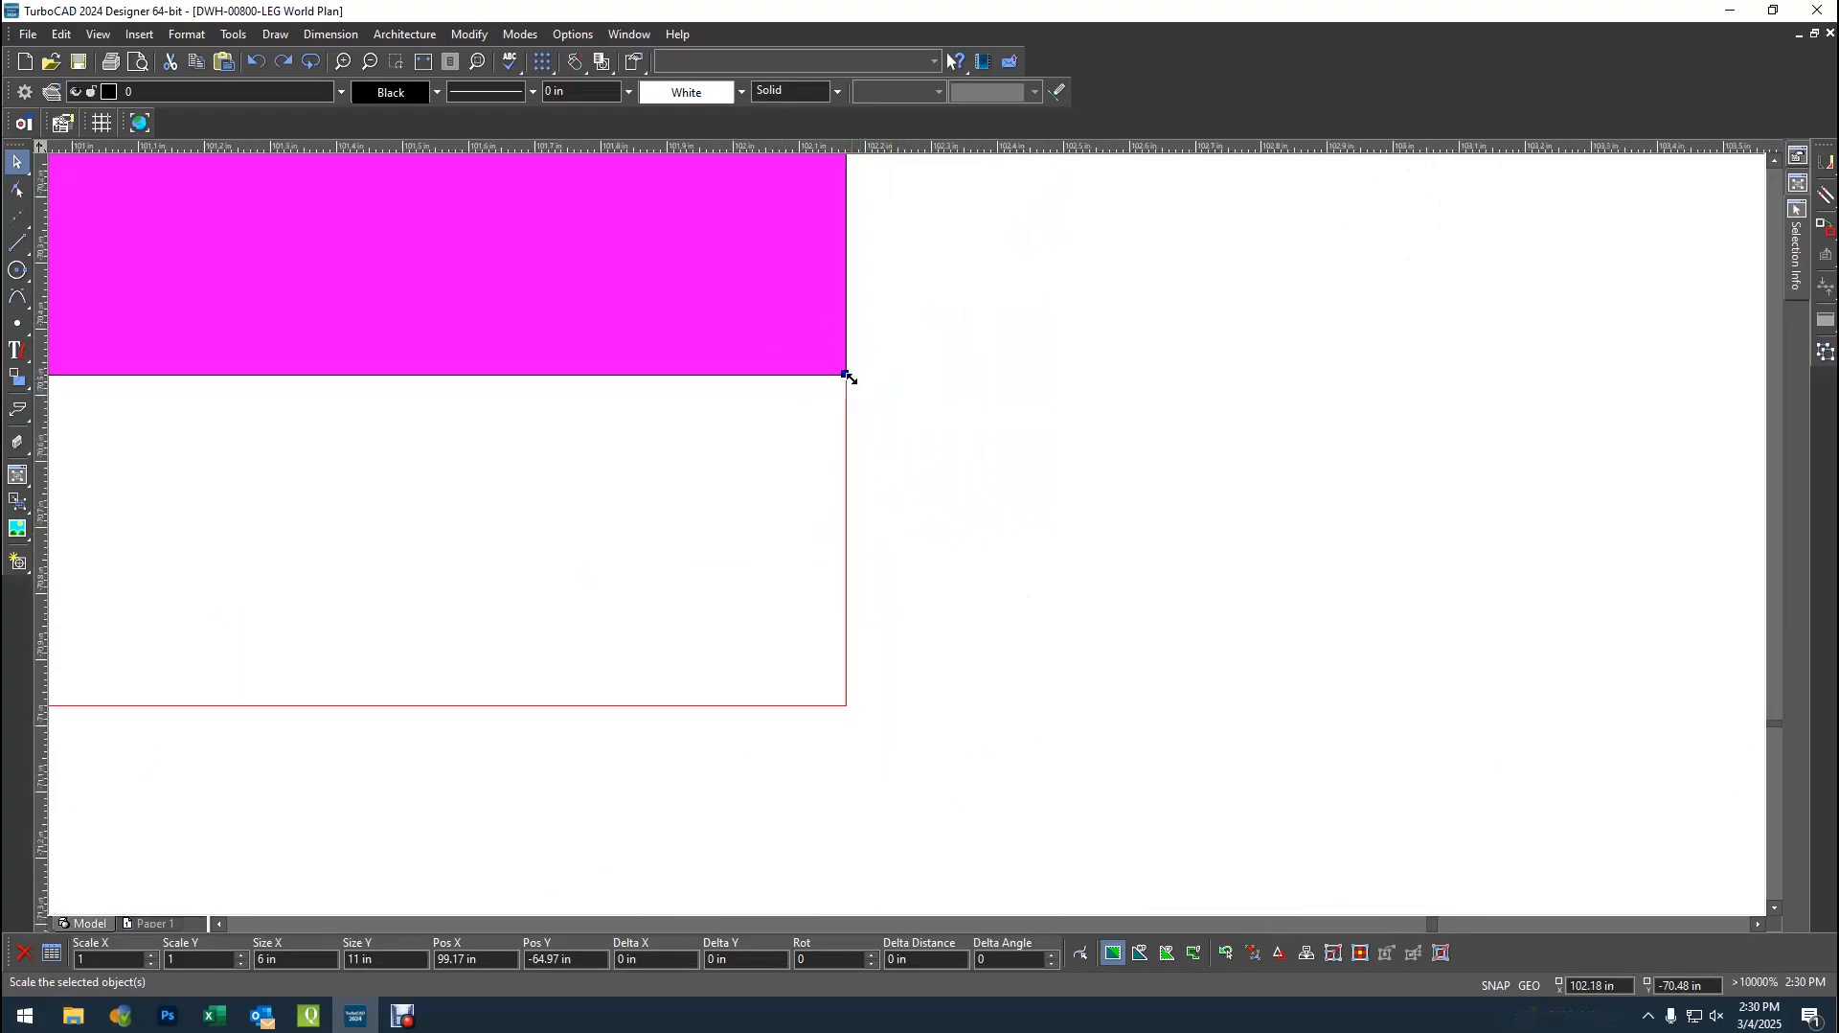
{"action": "left_click_drag", "start_coordinate": [841, 375], "coordinate": [836, 707]}
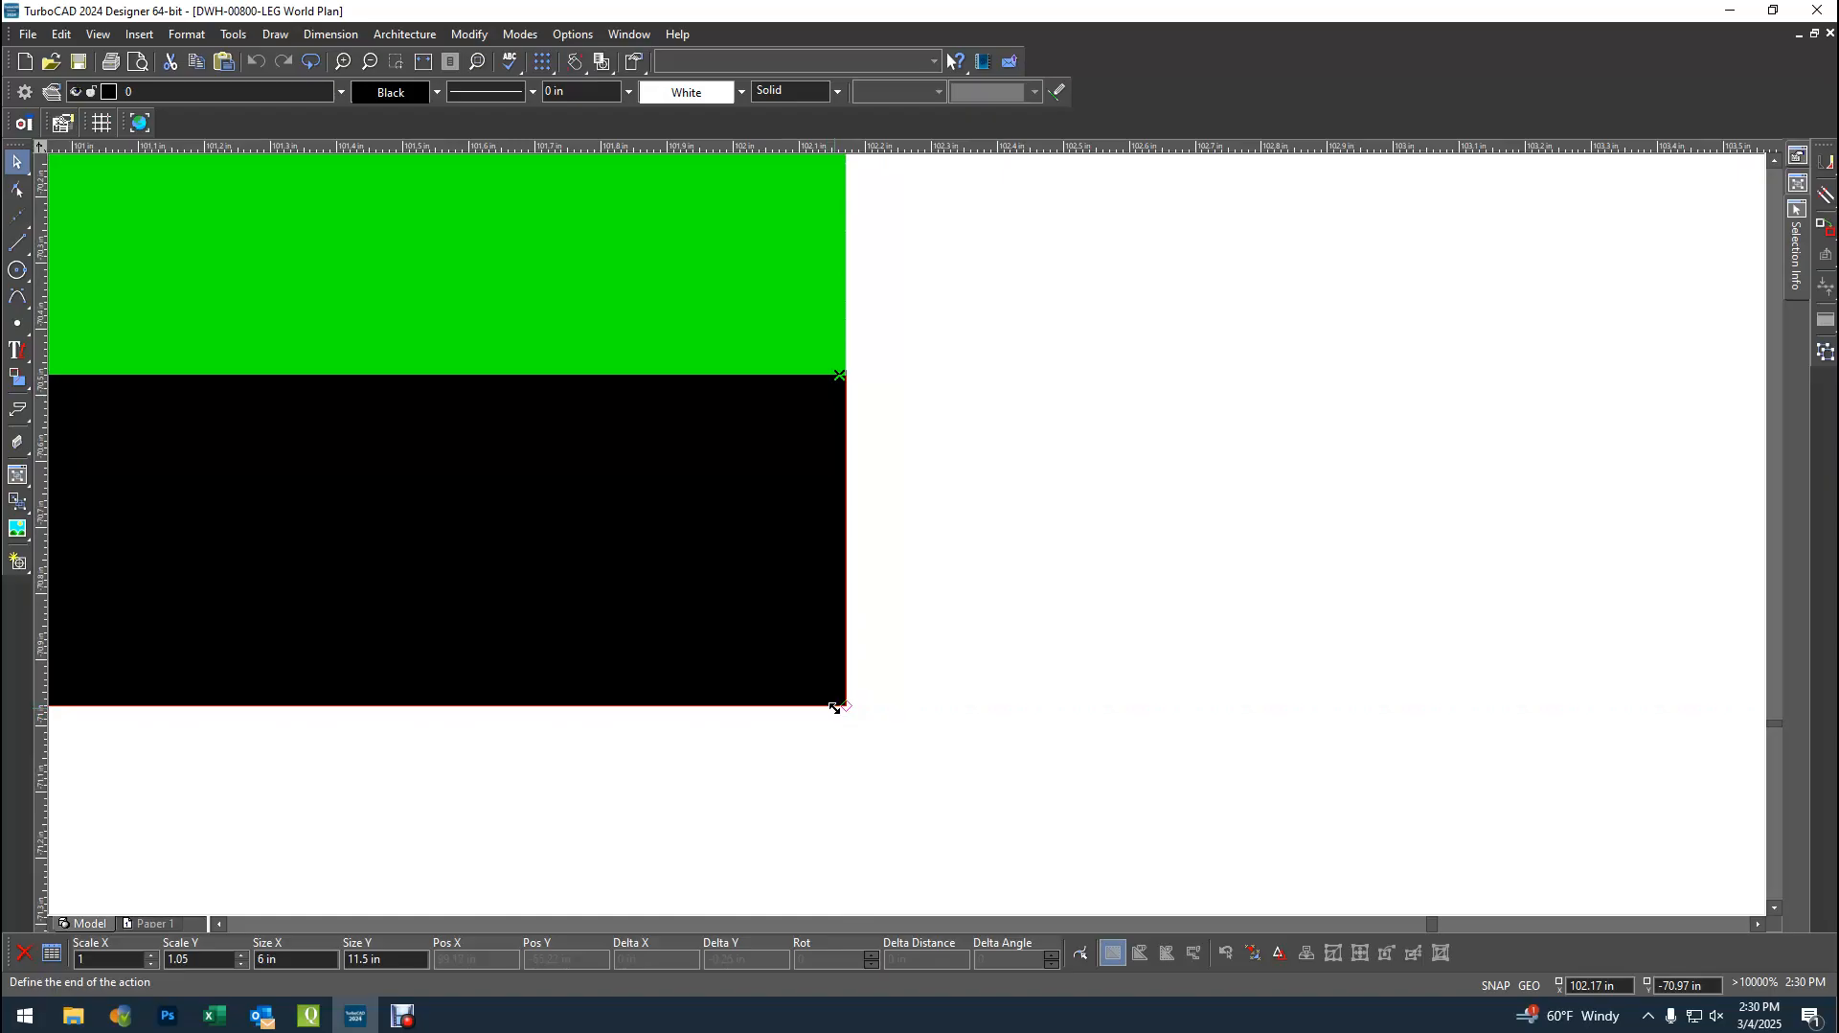
{"action": "left_click_drag", "start_coordinate": [835, 707], "coordinate": [834, 708]}
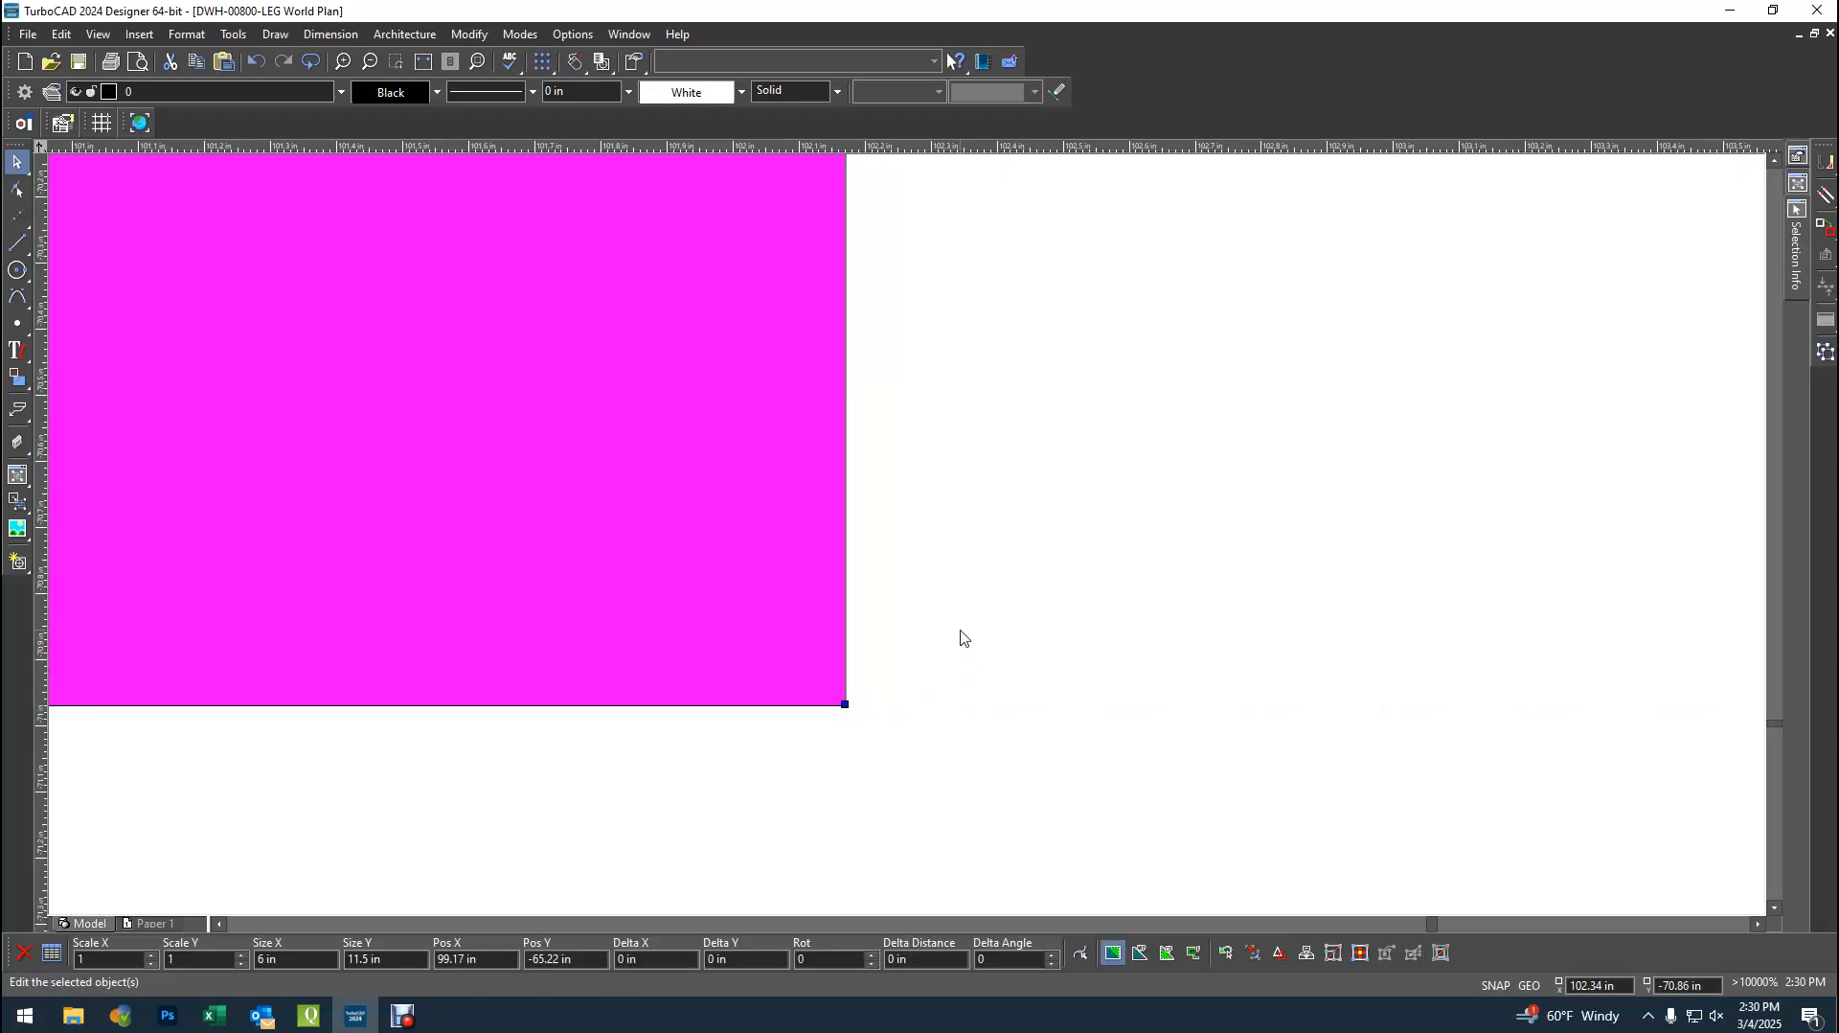
{"action": "scroll", "coordinate": [907, 538], "scroll_direction": "down", "scroll_amount": 6}
{"action": "scroll", "coordinate": [907, 538], "scroll_direction": "down", "scroll_amount": 2}
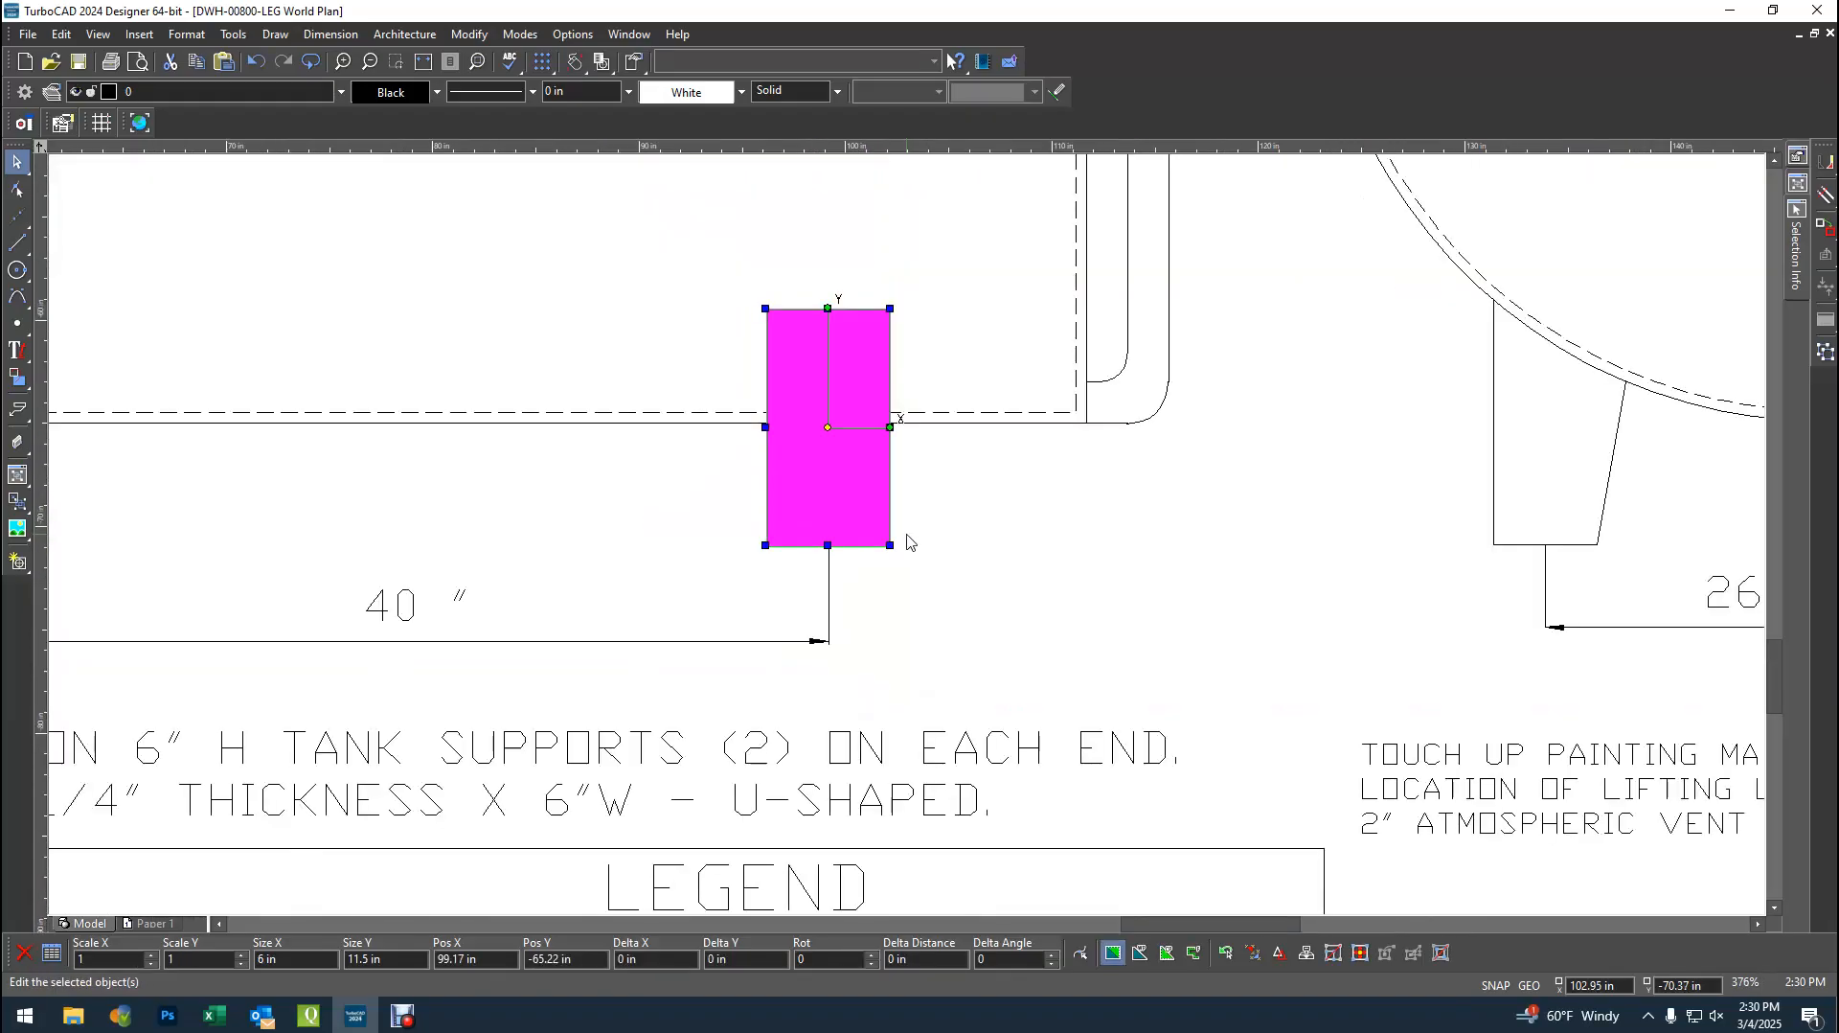
- Delete both red check lines, vertical and horizontal, from the side view's right support
{"action": "scroll", "coordinate": [904, 537], "scroll_direction": "up", "scroll_amount": 2}
{"action": "left_click", "coordinate": [969, 655]}
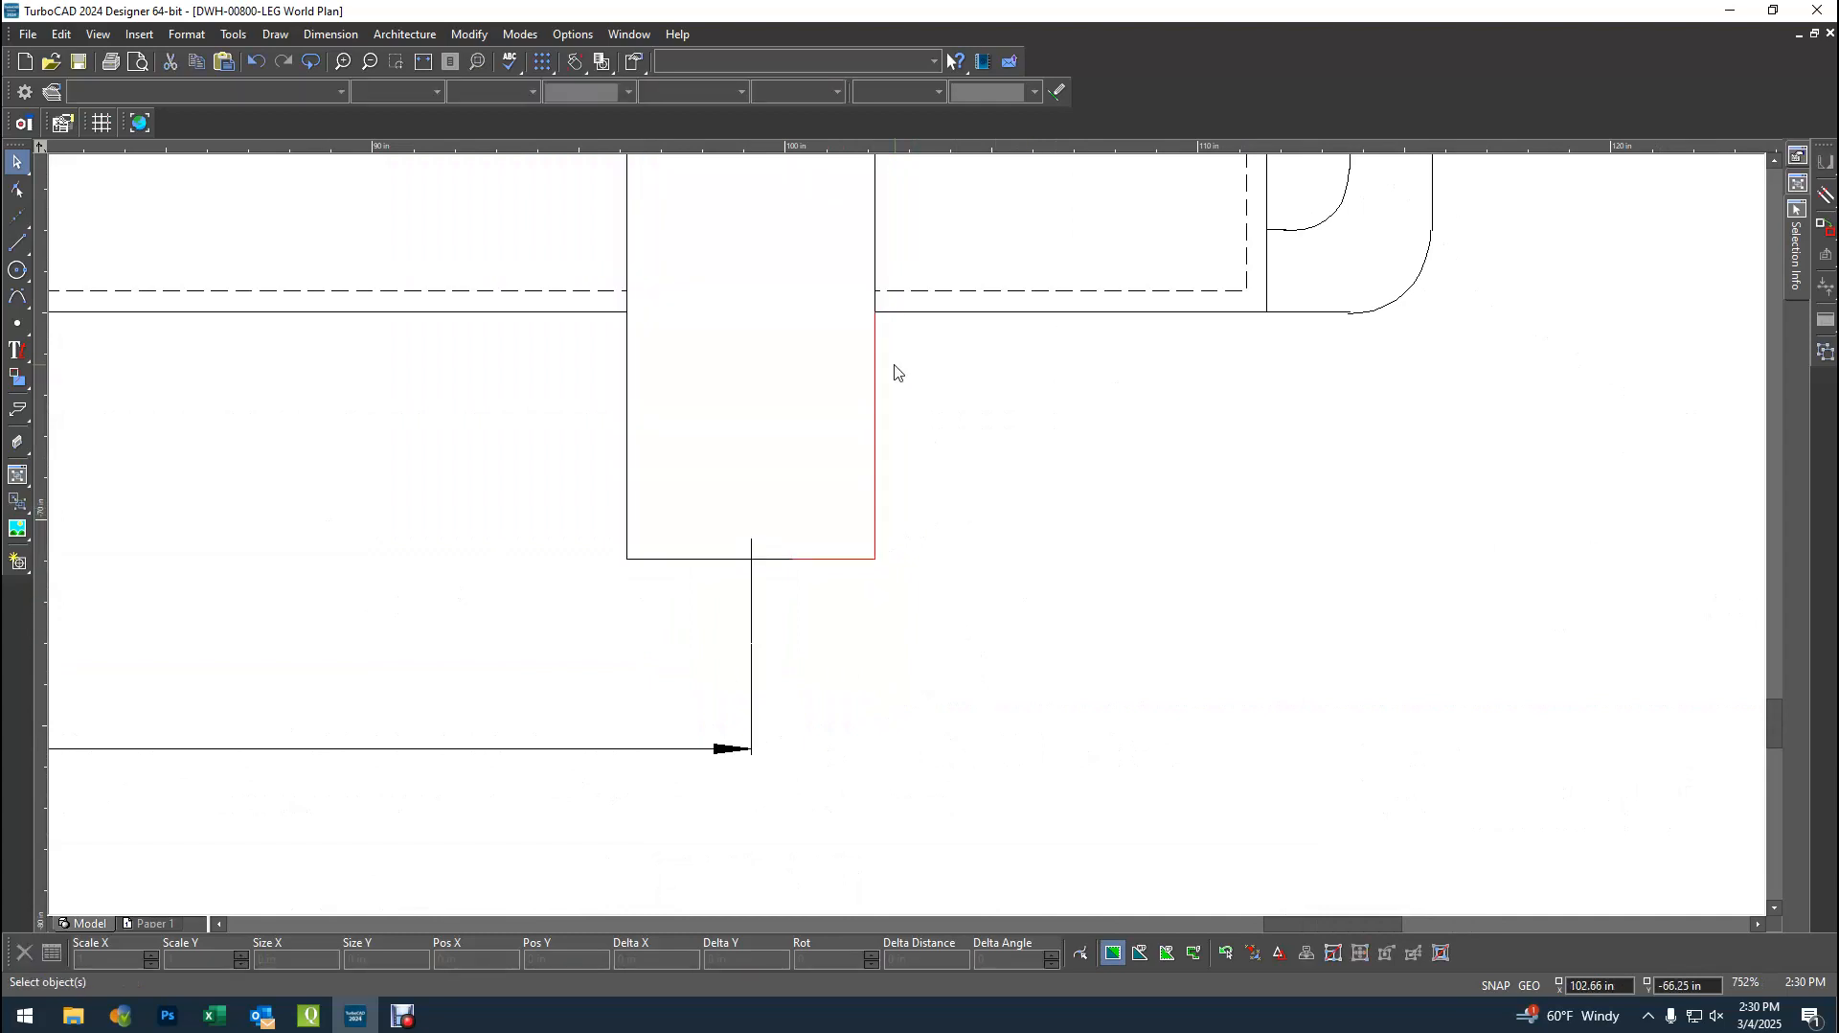
{"action": "left_click", "coordinate": [879, 395]}
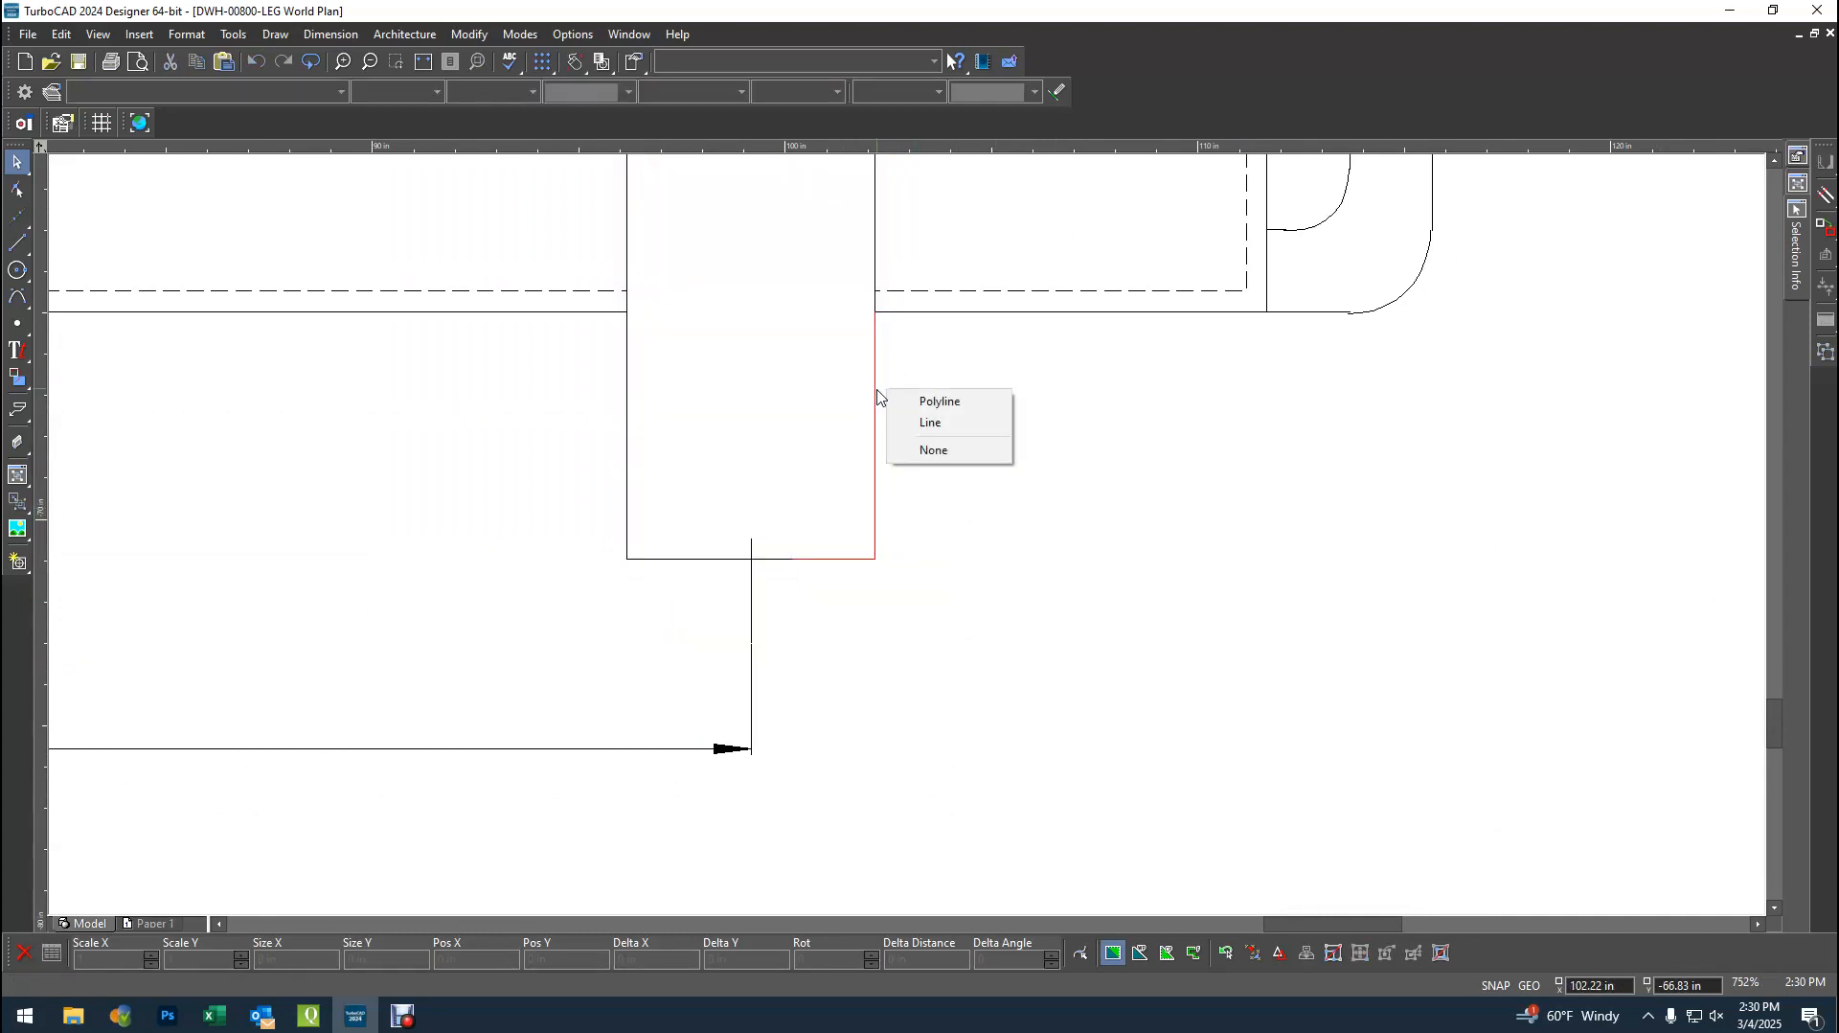
{"action": "left_click", "coordinate": [942, 424]}
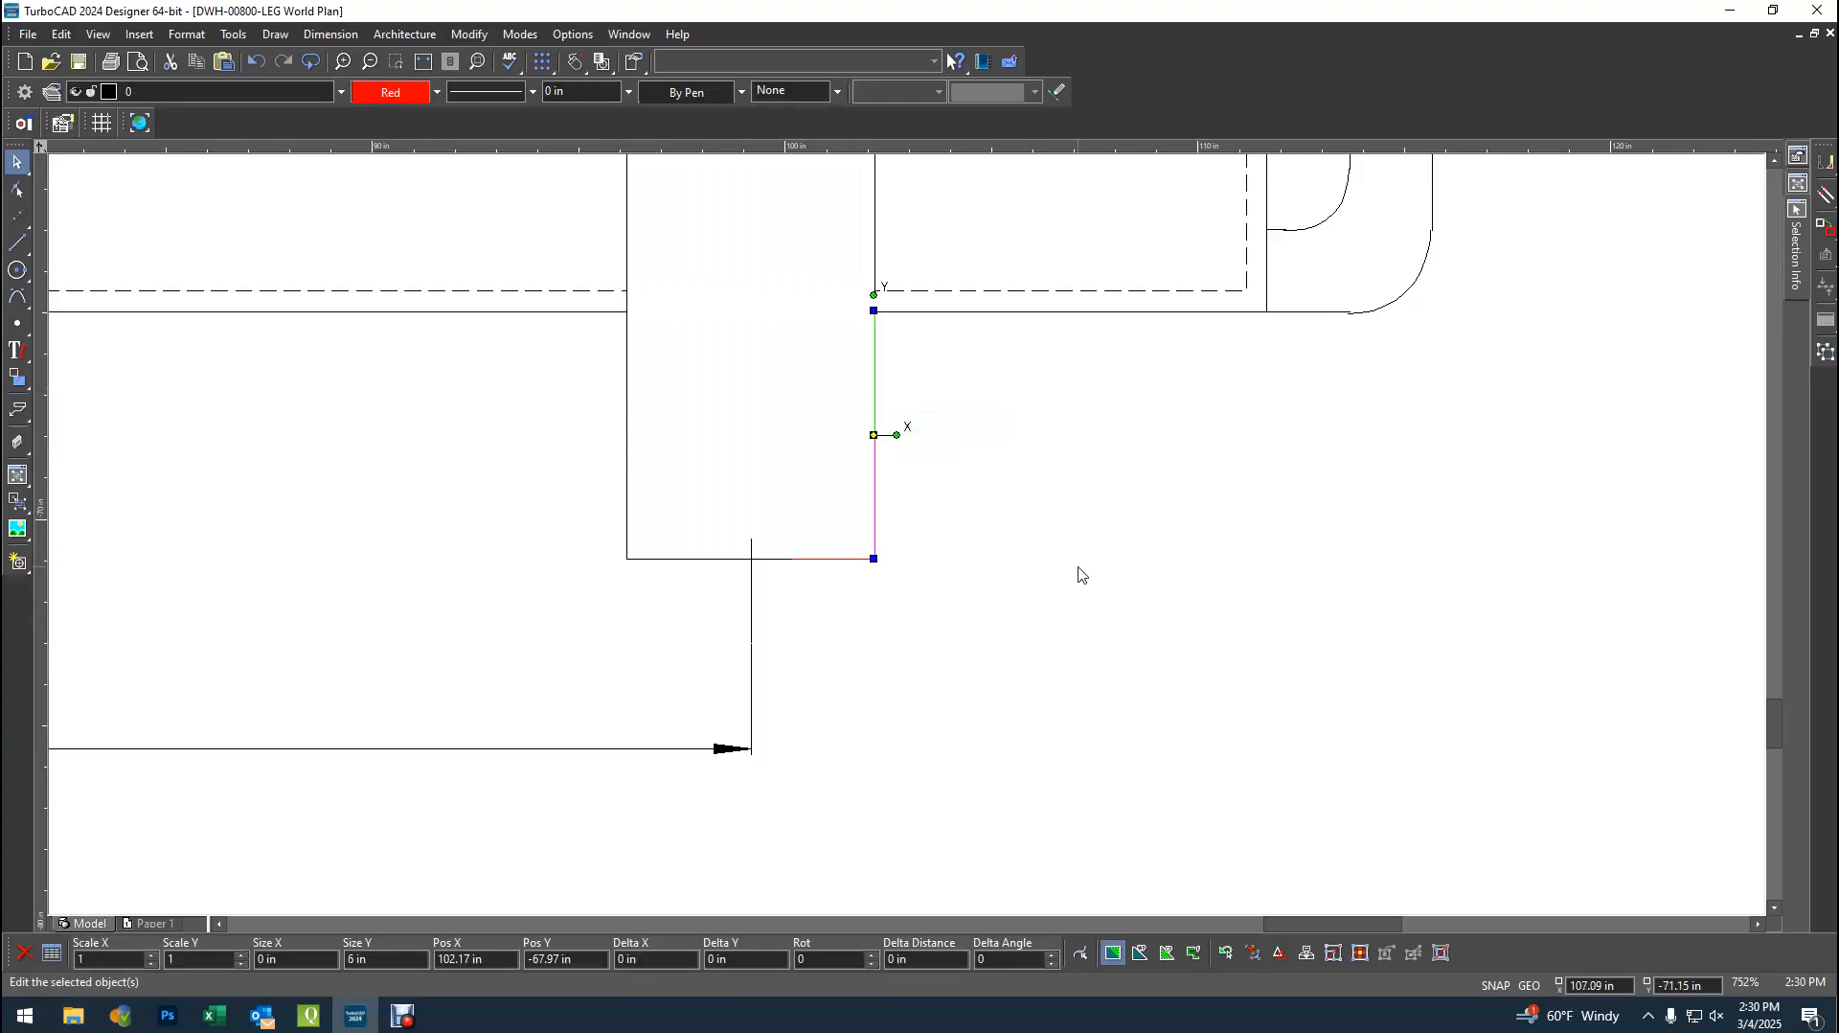
{"action": "left_click", "coordinate": [1082, 575]}
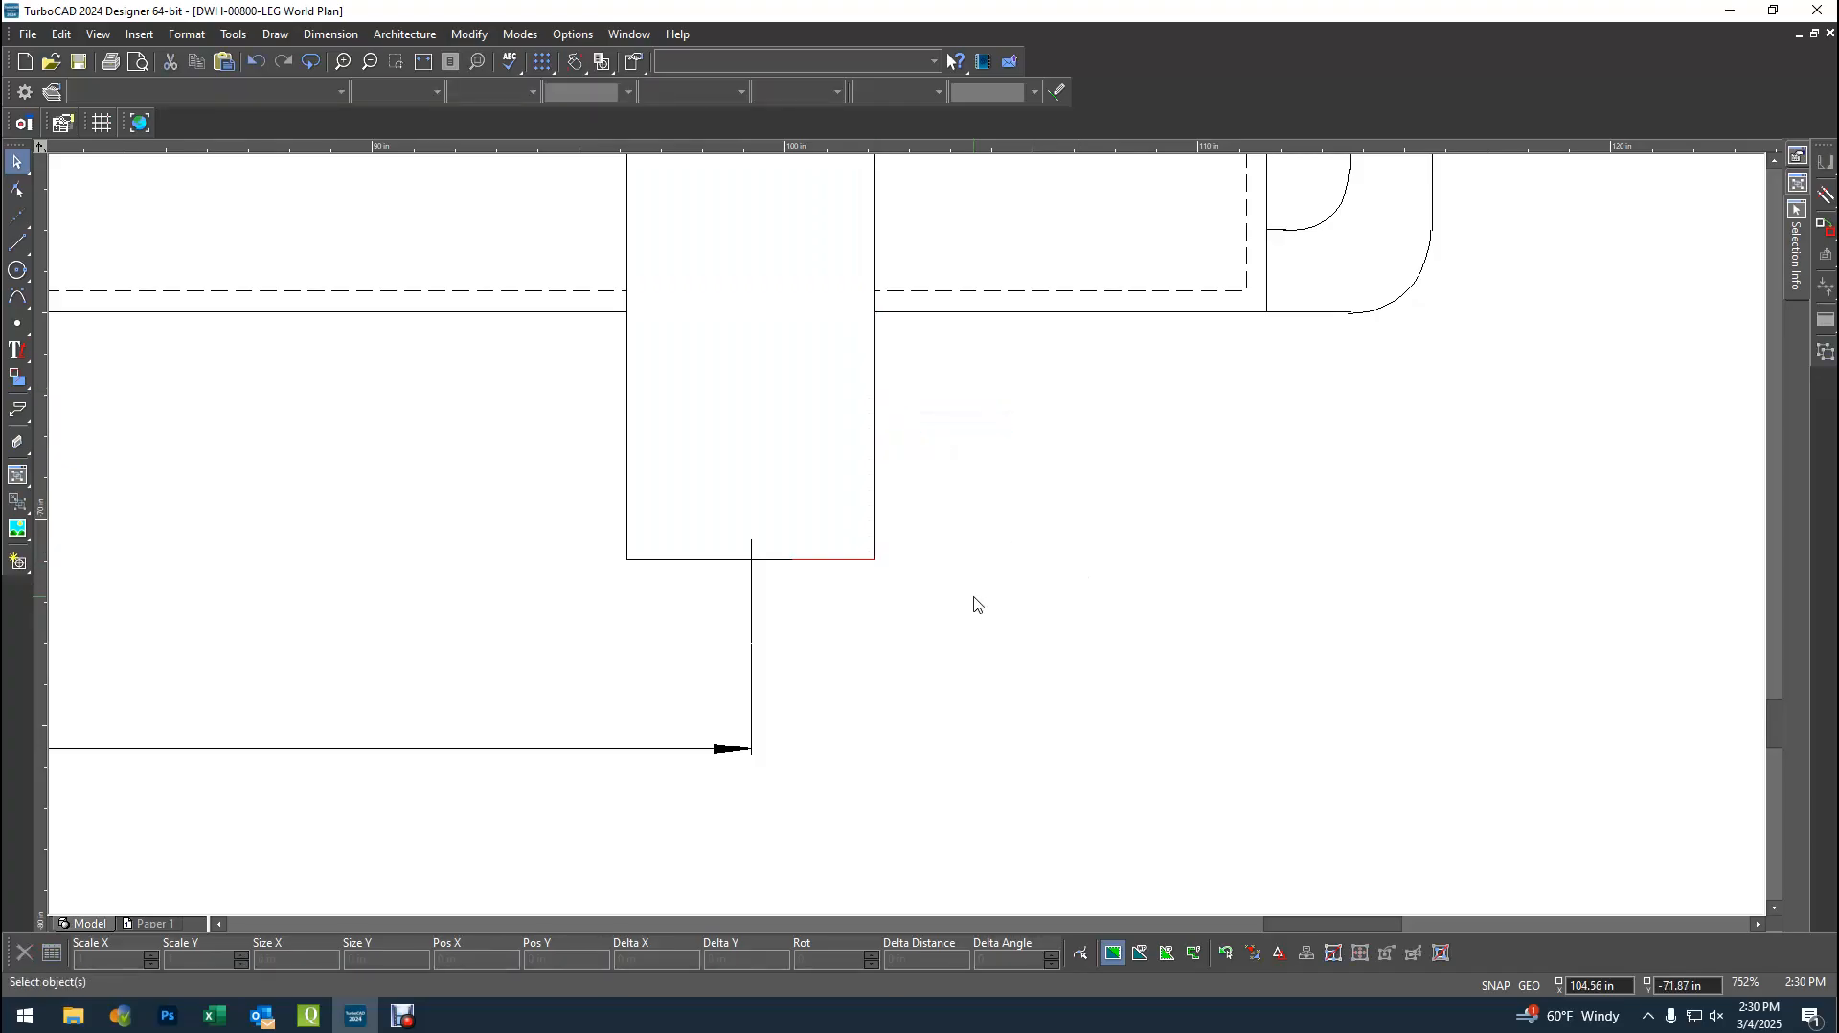
{"action": "left_click", "coordinate": [810, 559]}
{"action": "left_click", "coordinate": [872, 596]}
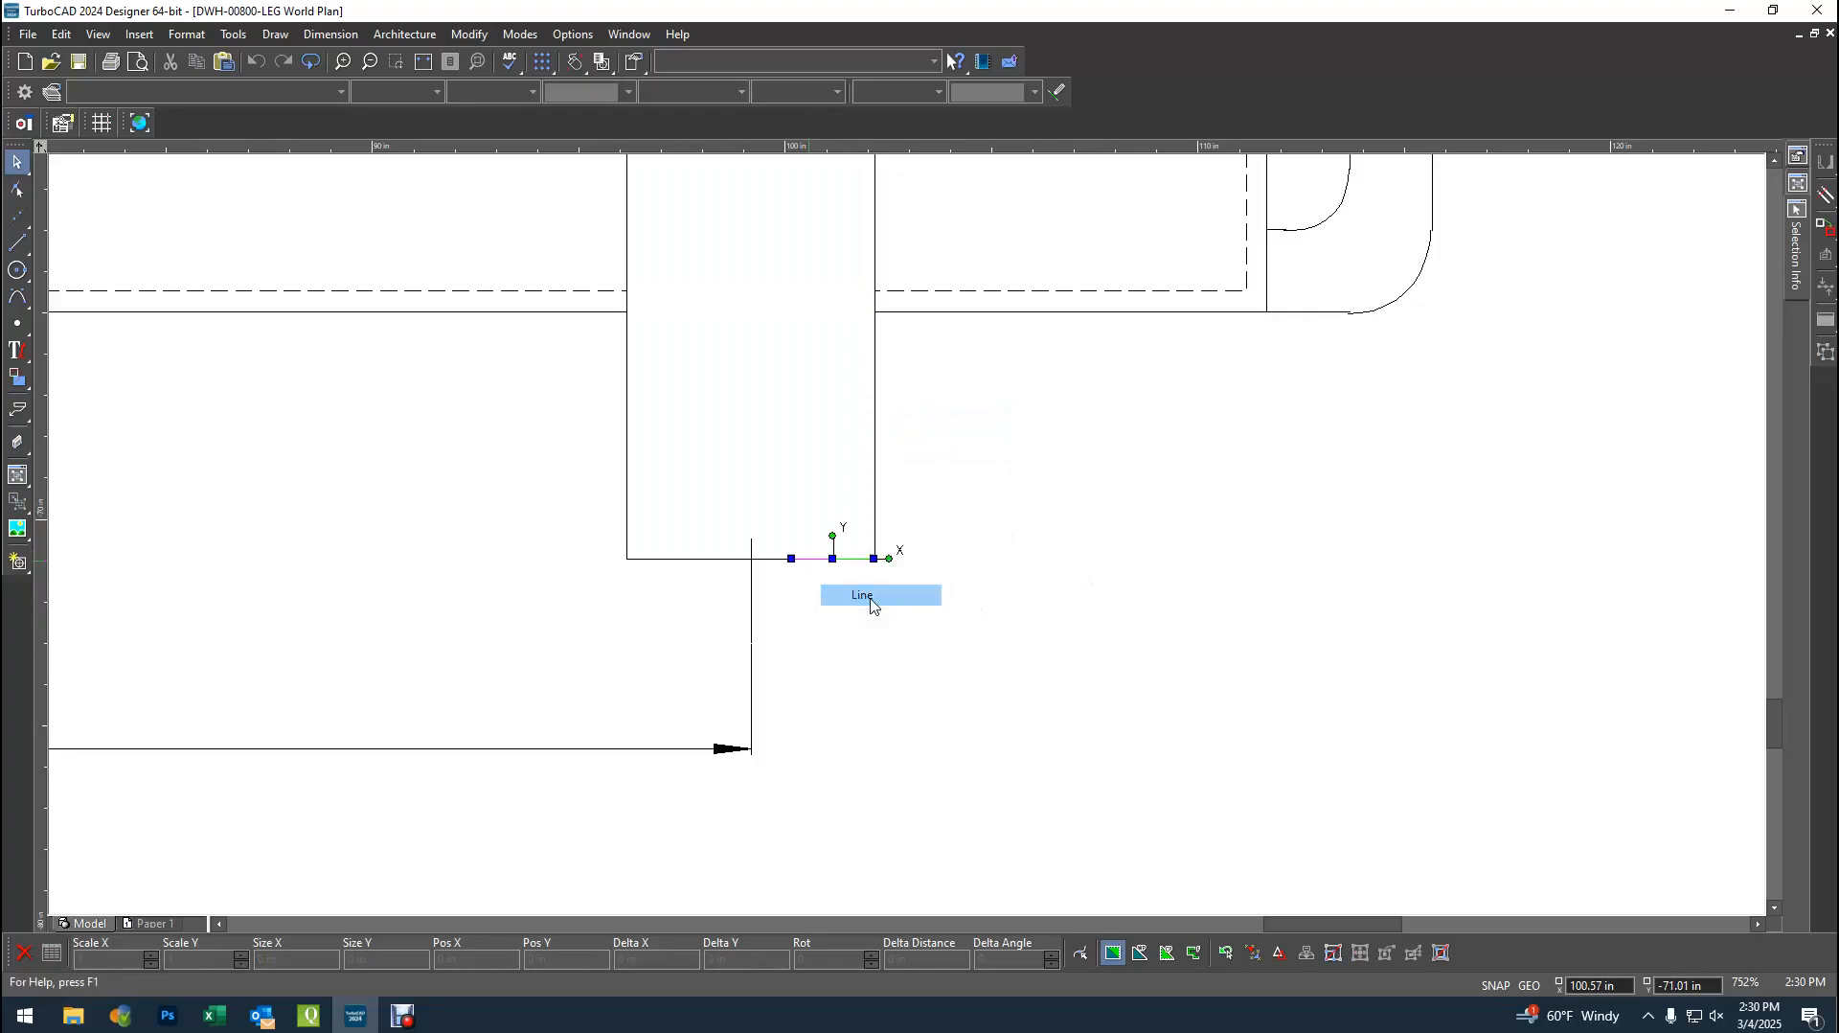
- Draw a red 6 in check line at 270° from the tank bottom along the left support's outer edge in the side view
{"action": "scroll", "coordinate": [796, 599], "scroll_direction": "down", "scroll_amount": 10}
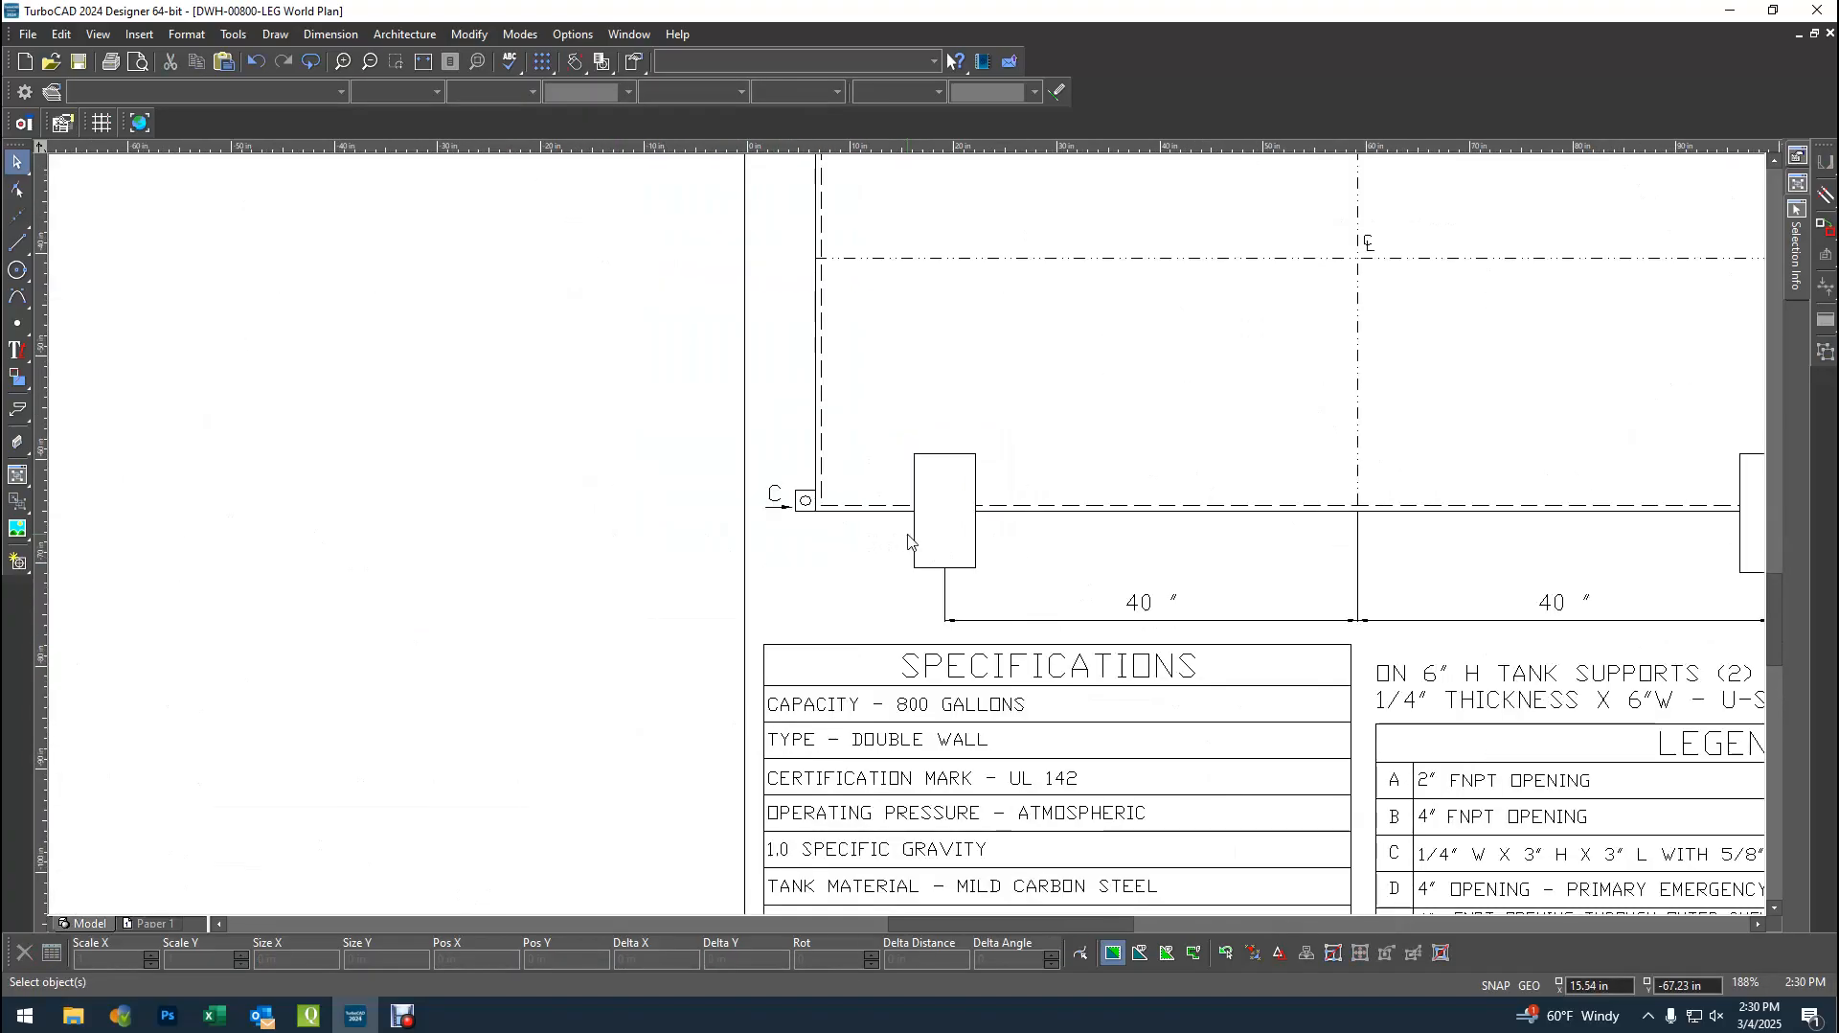
{"action": "scroll", "coordinate": [575, 522], "scroll_direction": "up", "scroll_amount": 10}
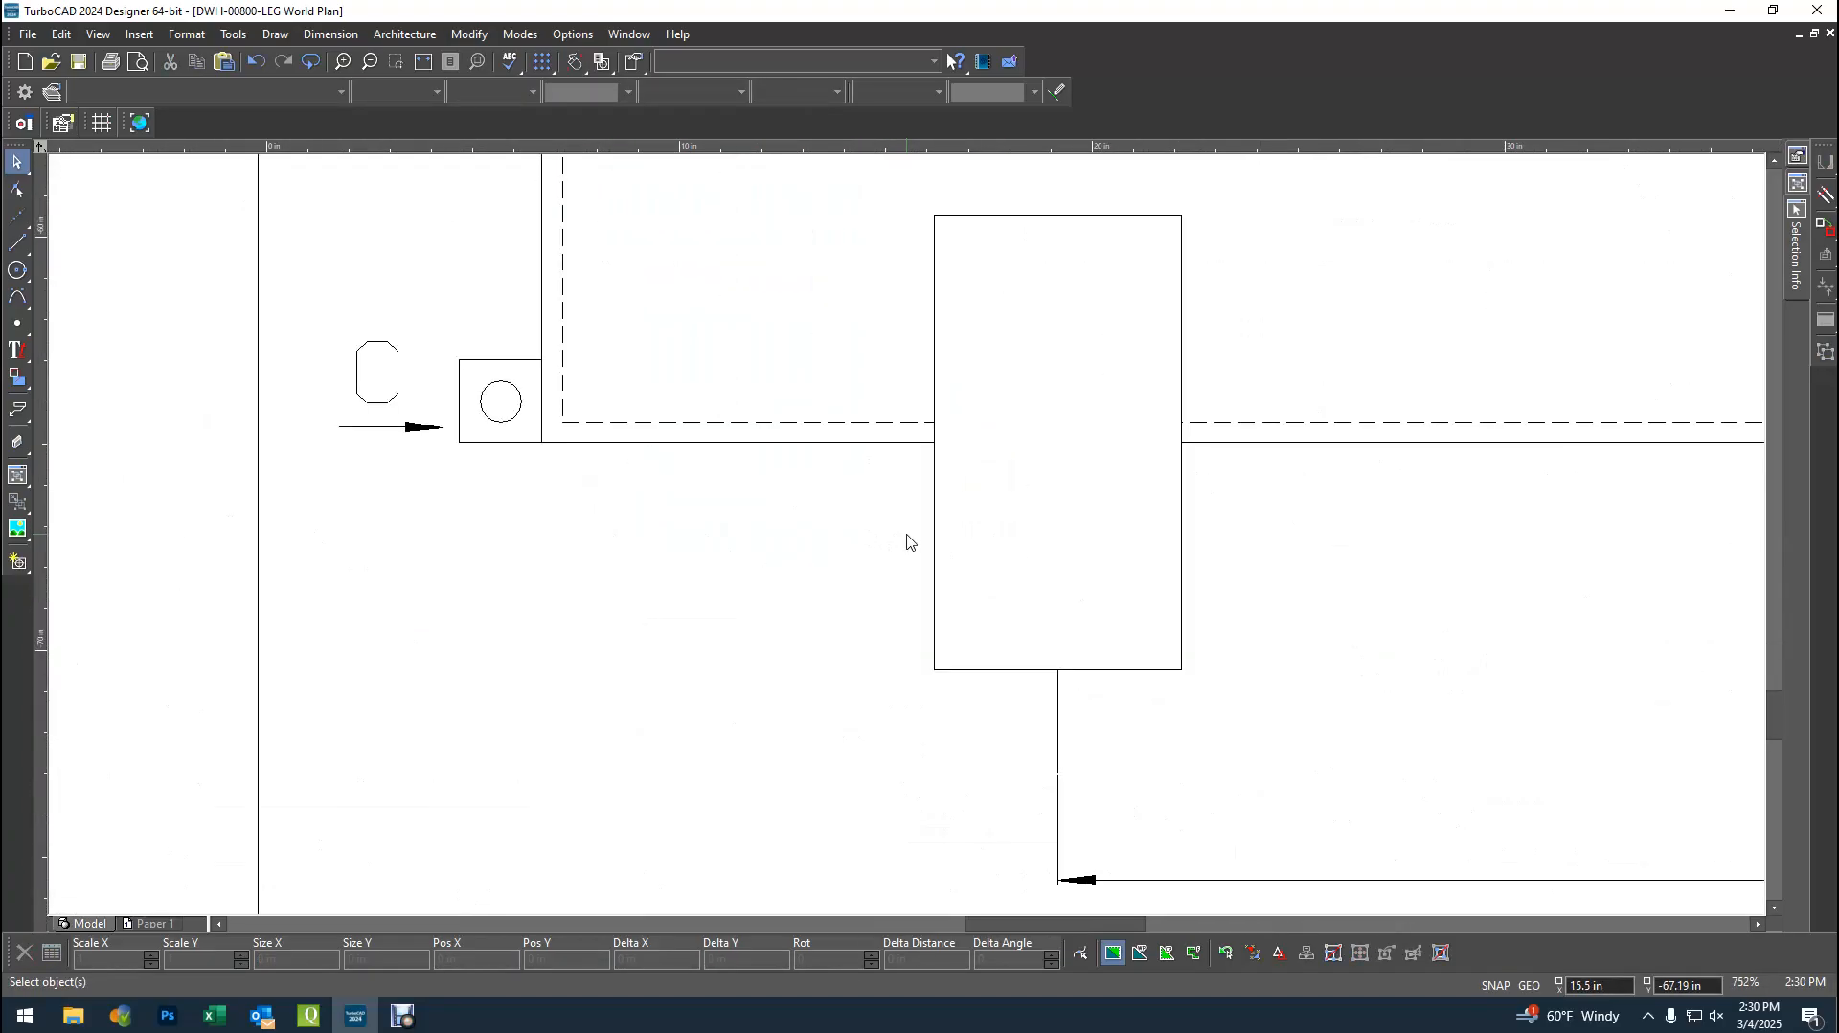
{"action": "left_click", "coordinate": [18, 243]}
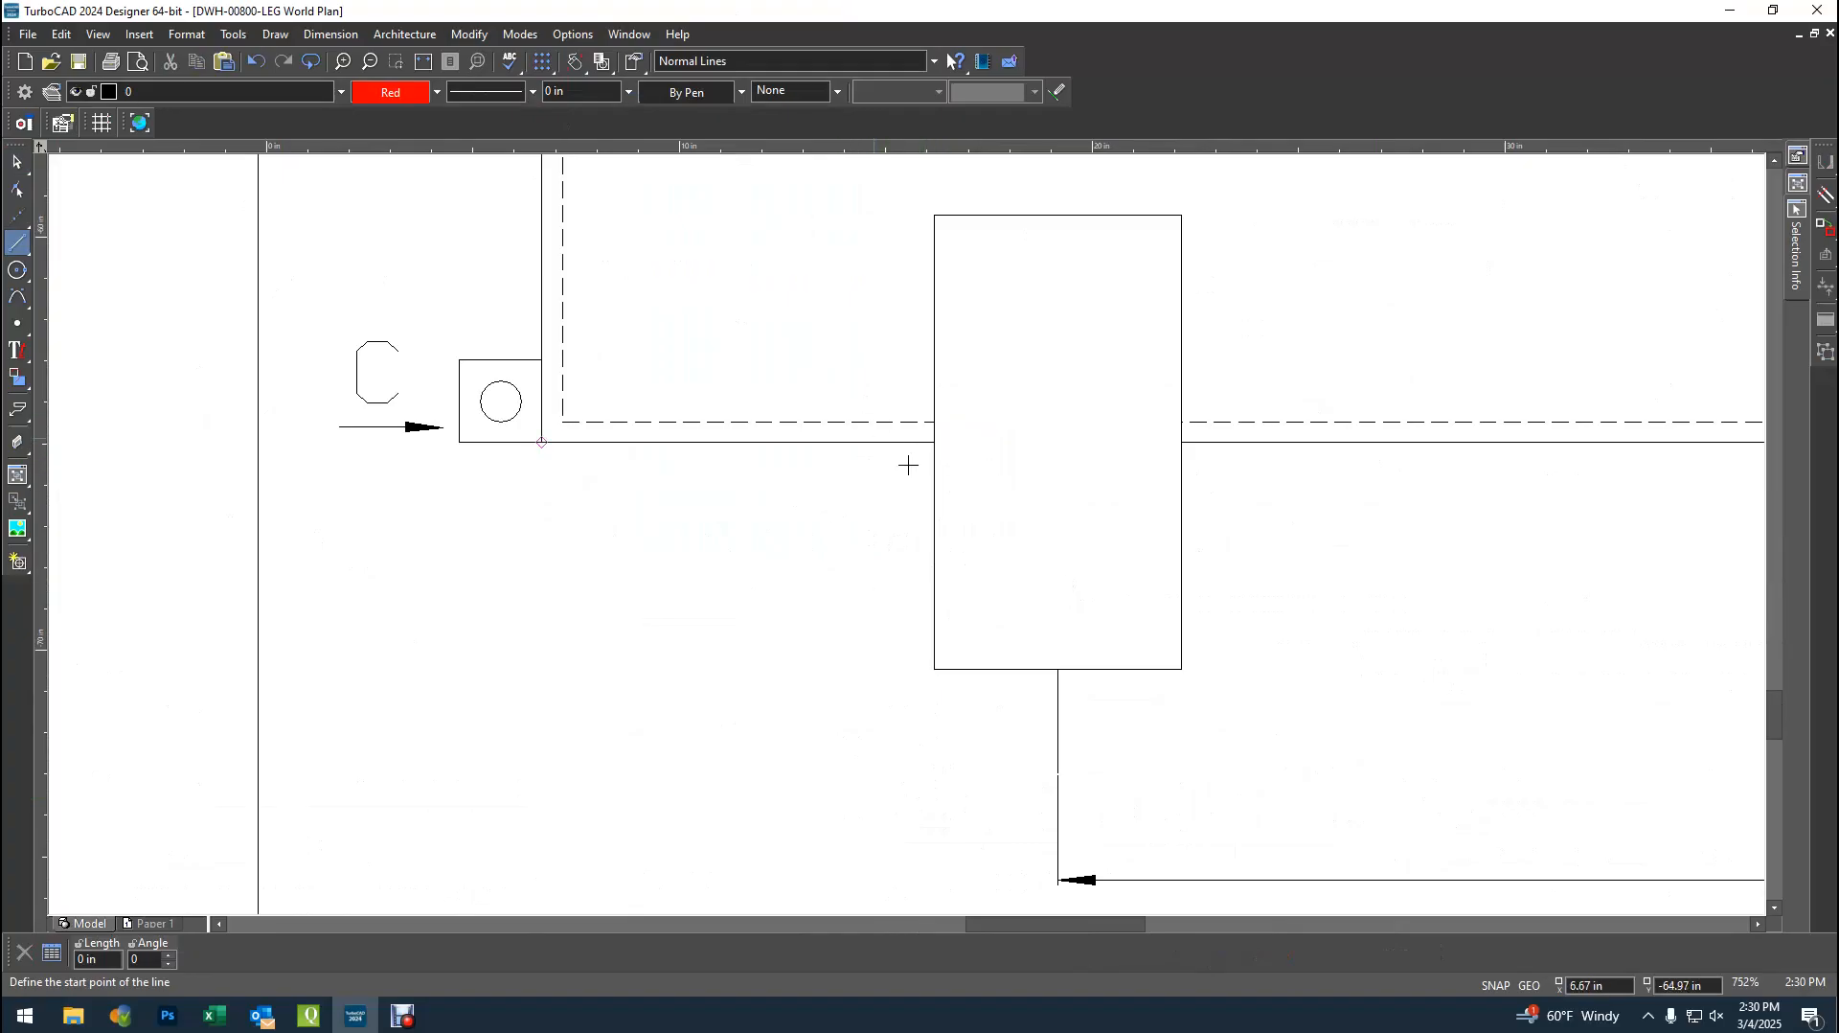
{"action": "left_click", "coordinate": [934, 442]}
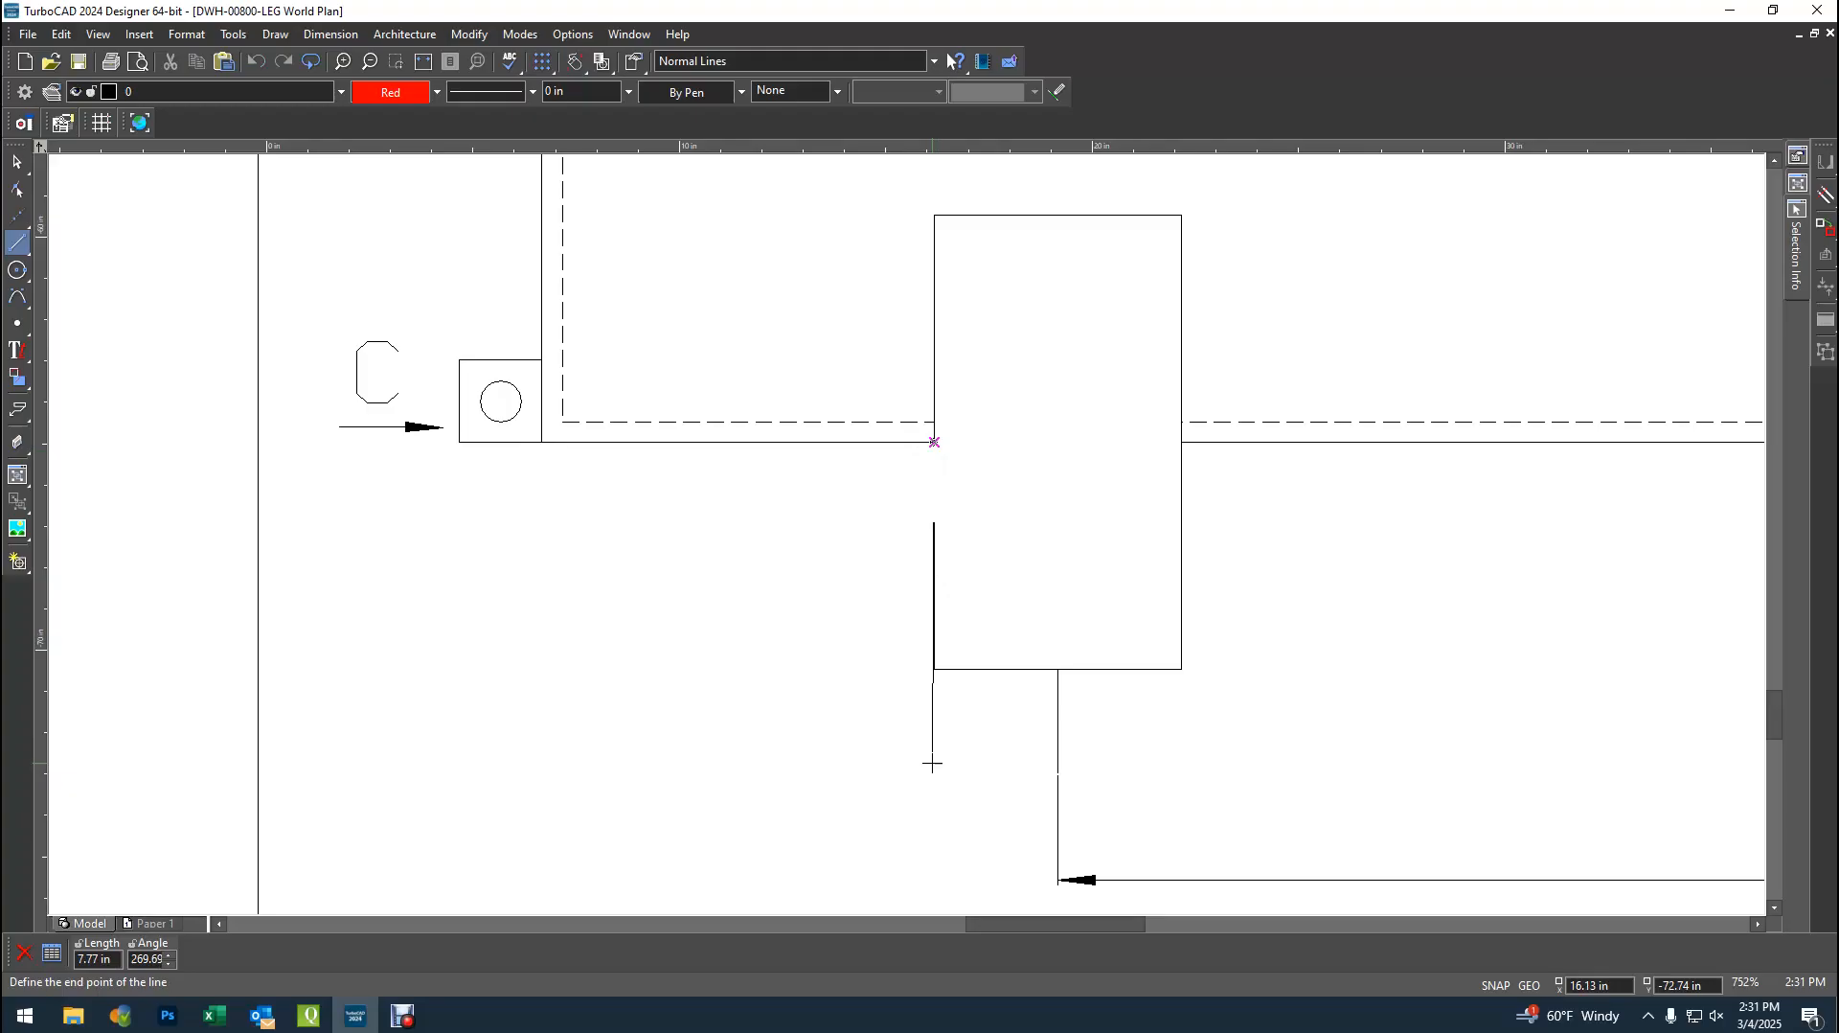
{"action": "key", "text": "Tab"}
{"action": "type", "text": "6"}
{"action": "key", "text": "Tab"}
{"action": "type", "text": "270"}
{"action": "key", "text": "Return"}
- Draw a red 1 in line at 360° from the lower end of the left support's vertical check line
{"action": "scroll", "coordinate": [941, 763], "scroll_direction": "up", "scroll_amount": 2}
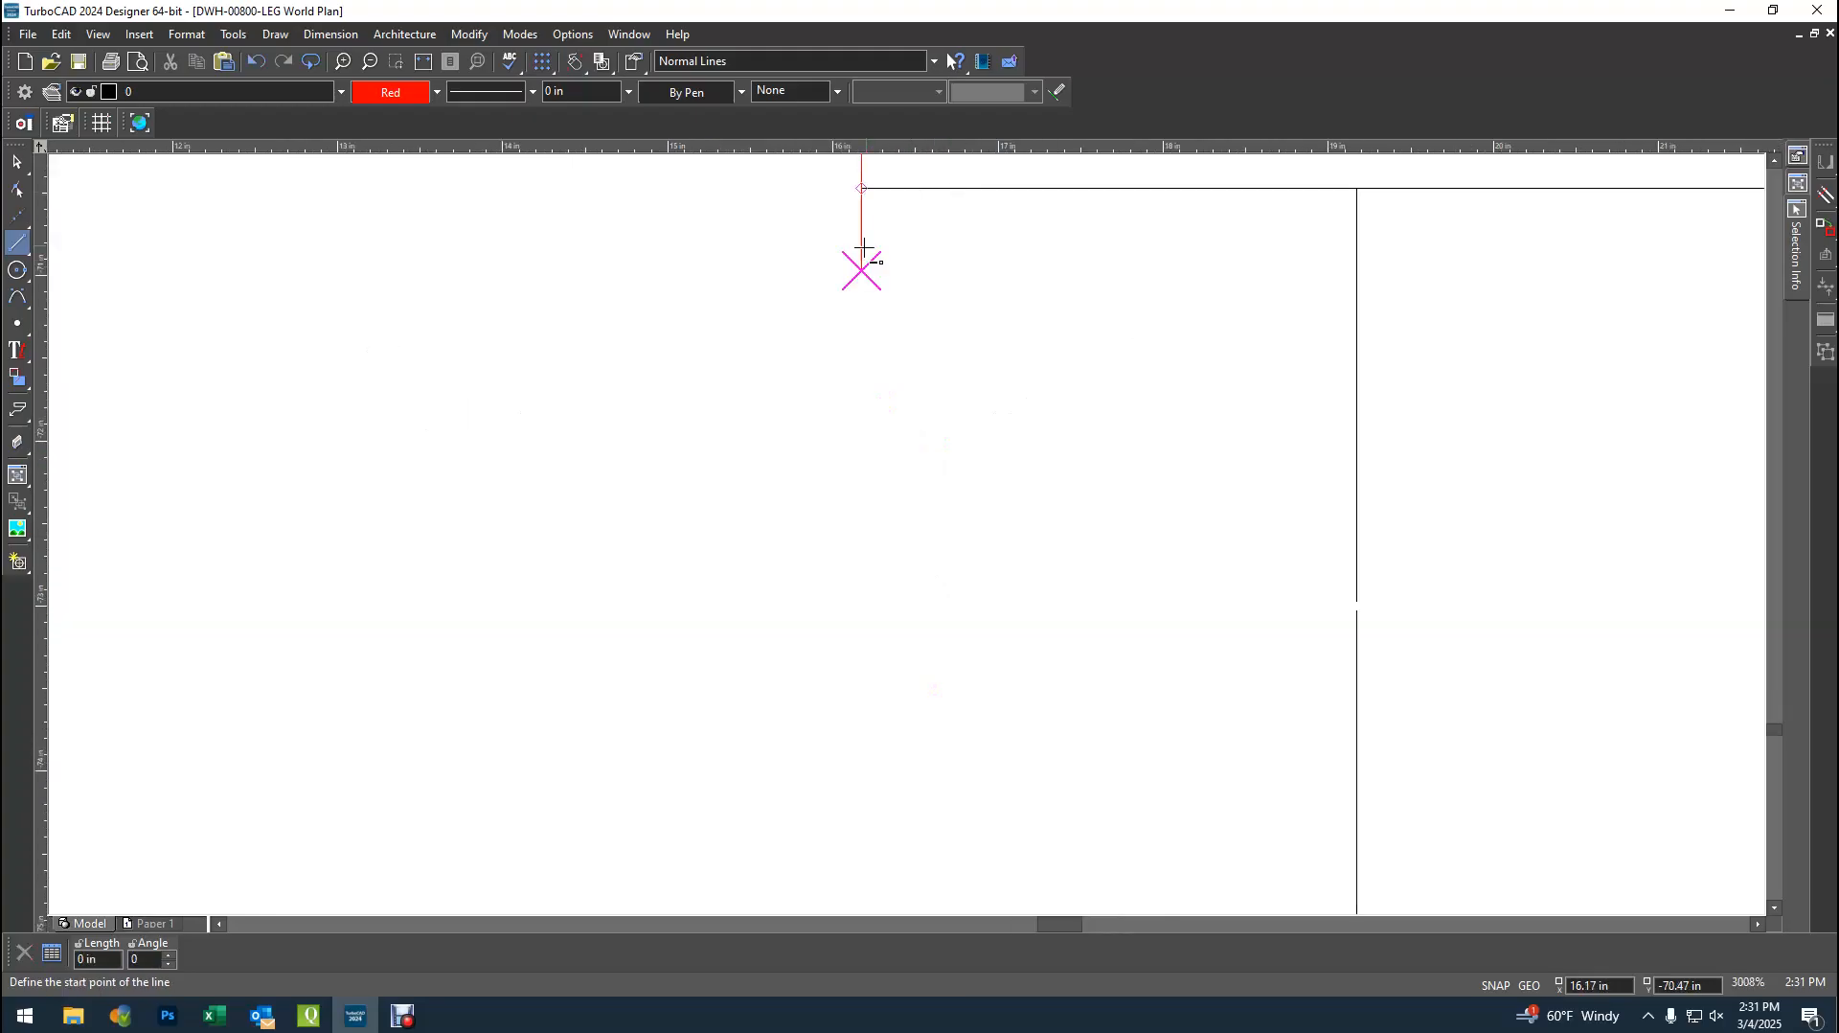
{"action": "left_click", "coordinate": [861, 271]}
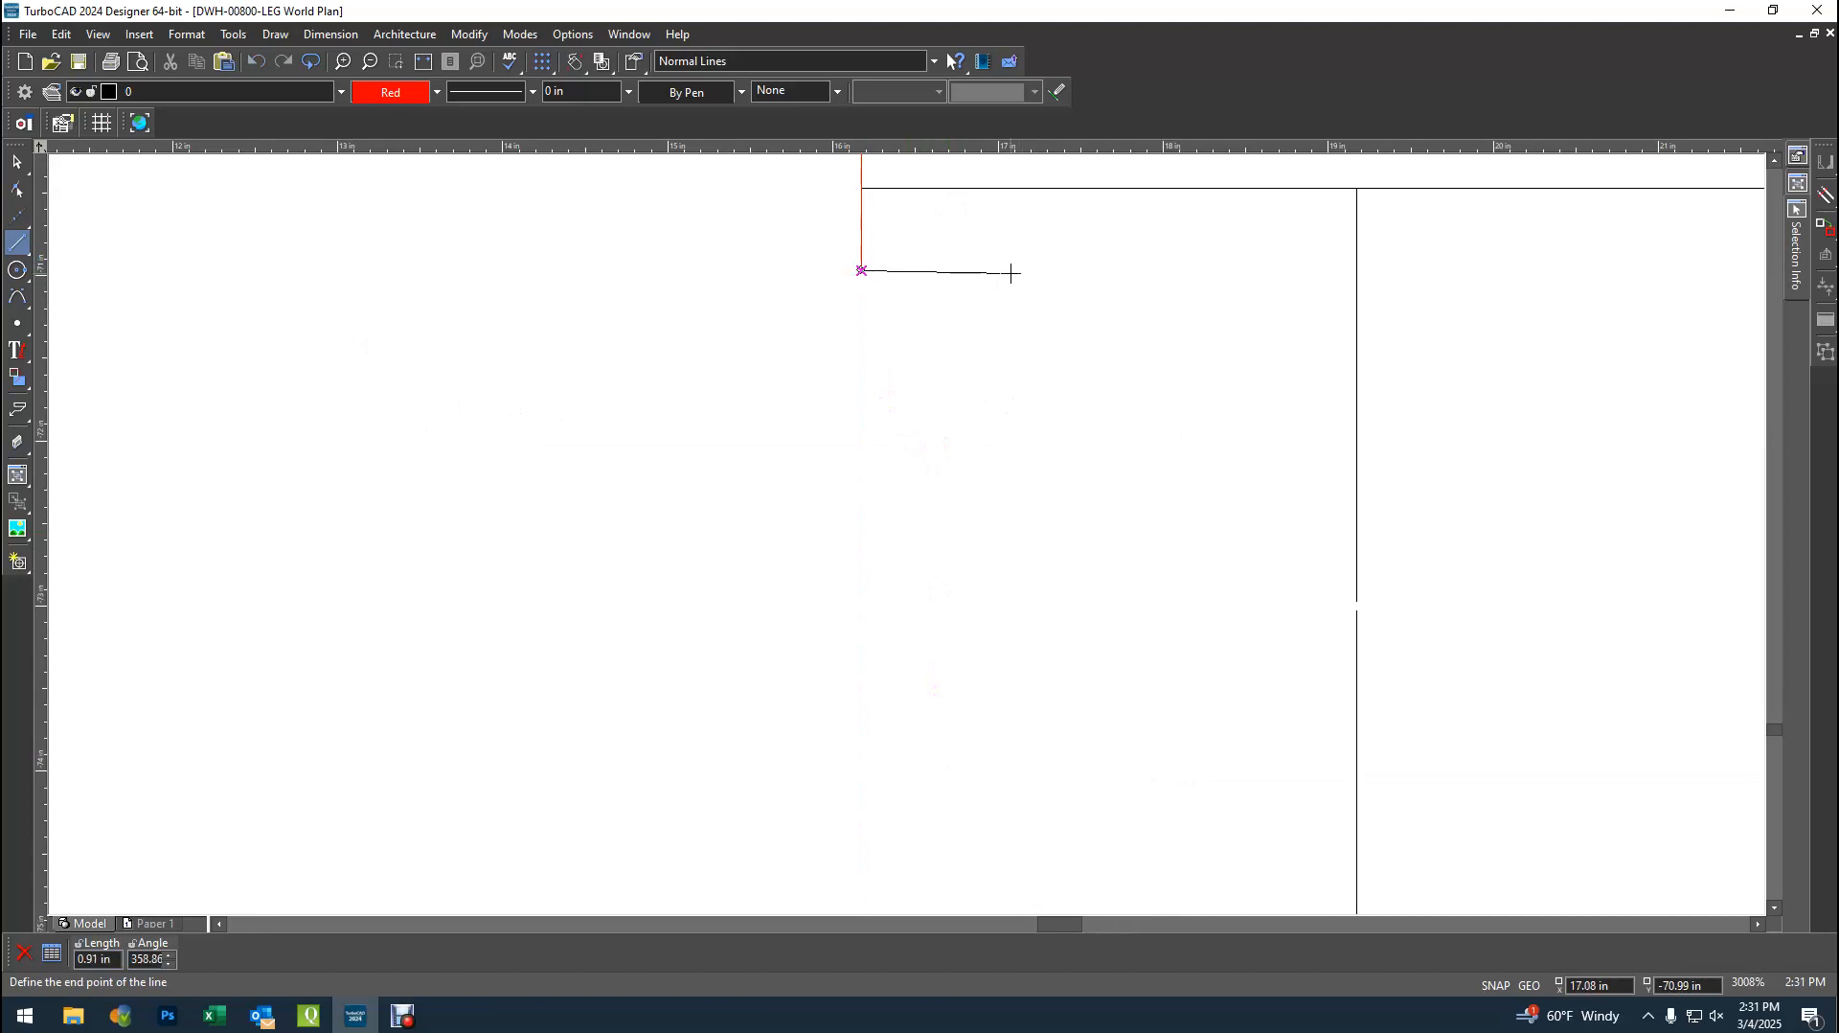
{"action": "type", "text": "1"}
{"action": "key", "text": "Tab"}
{"action": "type", "text": "360"}
{"action": "key", "text": "Return"}
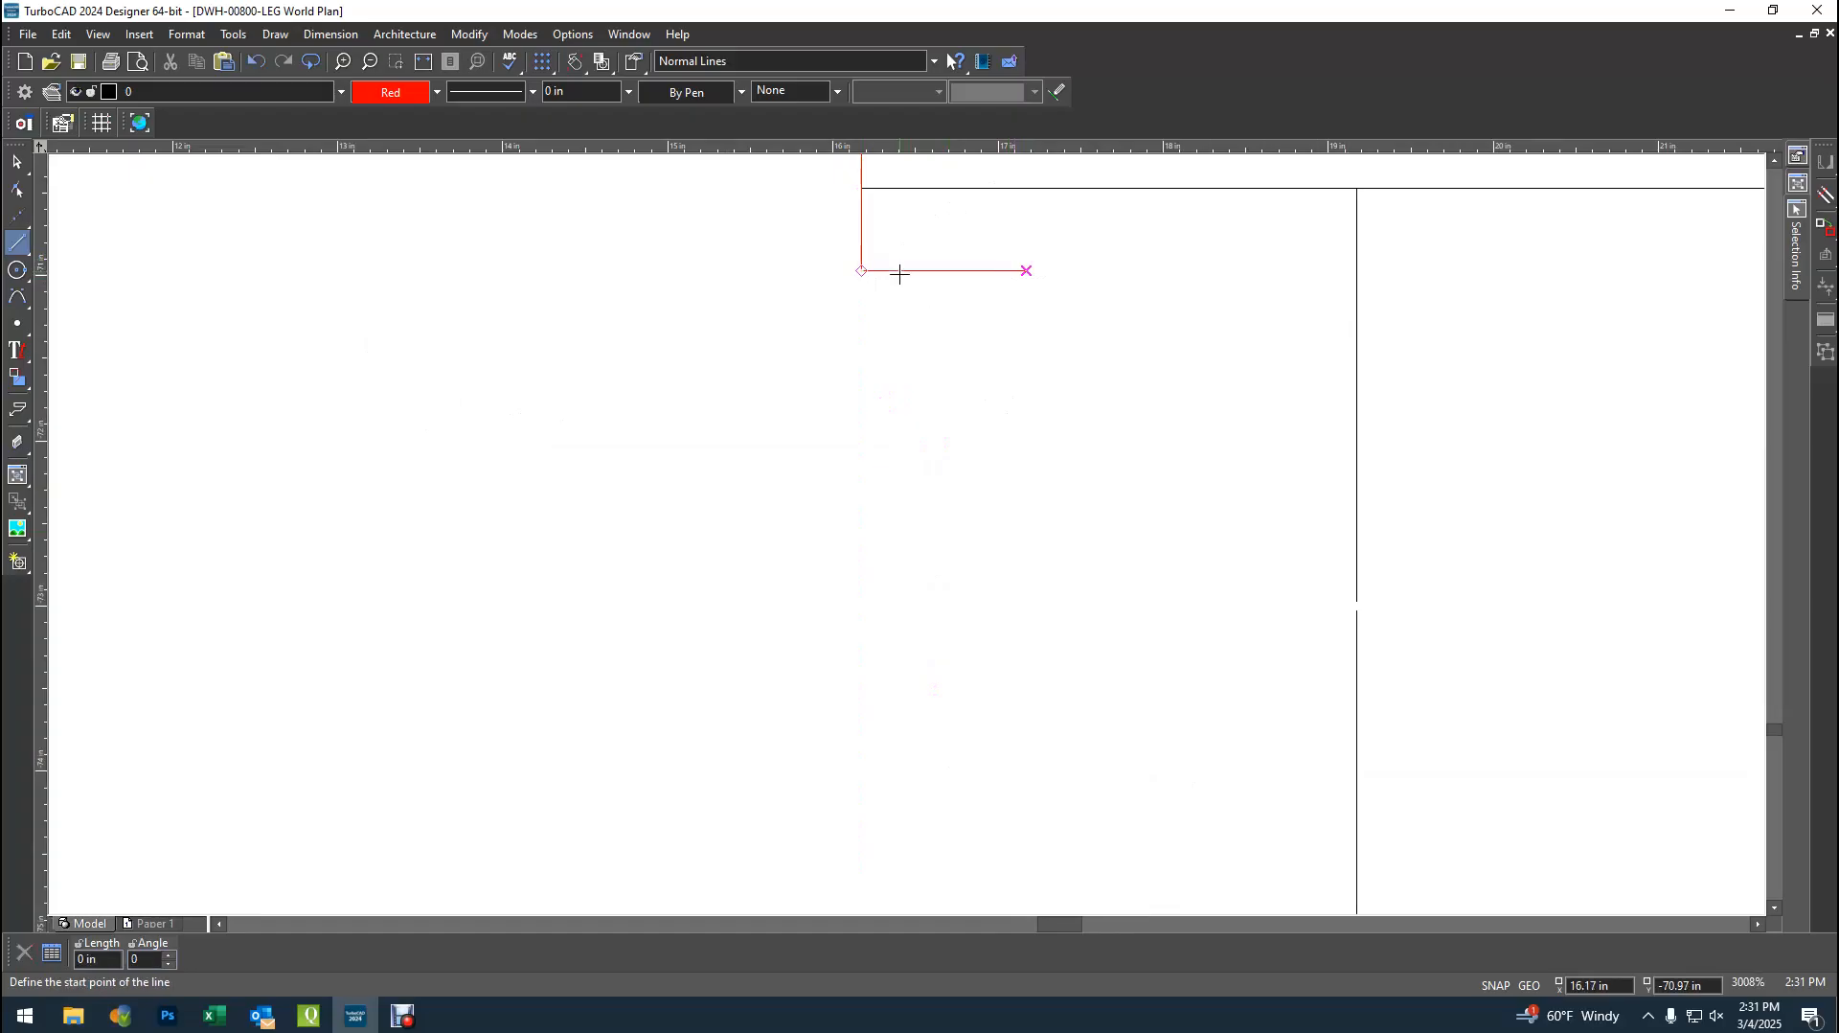
- Stretch the side view's left support down to the corner of the red check lines, making it 11.5 in tall
{"action": "scroll", "coordinate": [900, 271], "scroll_direction": "down", "scroll_amount": 4}
{"action": "left_click", "coordinate": [17, 162]}
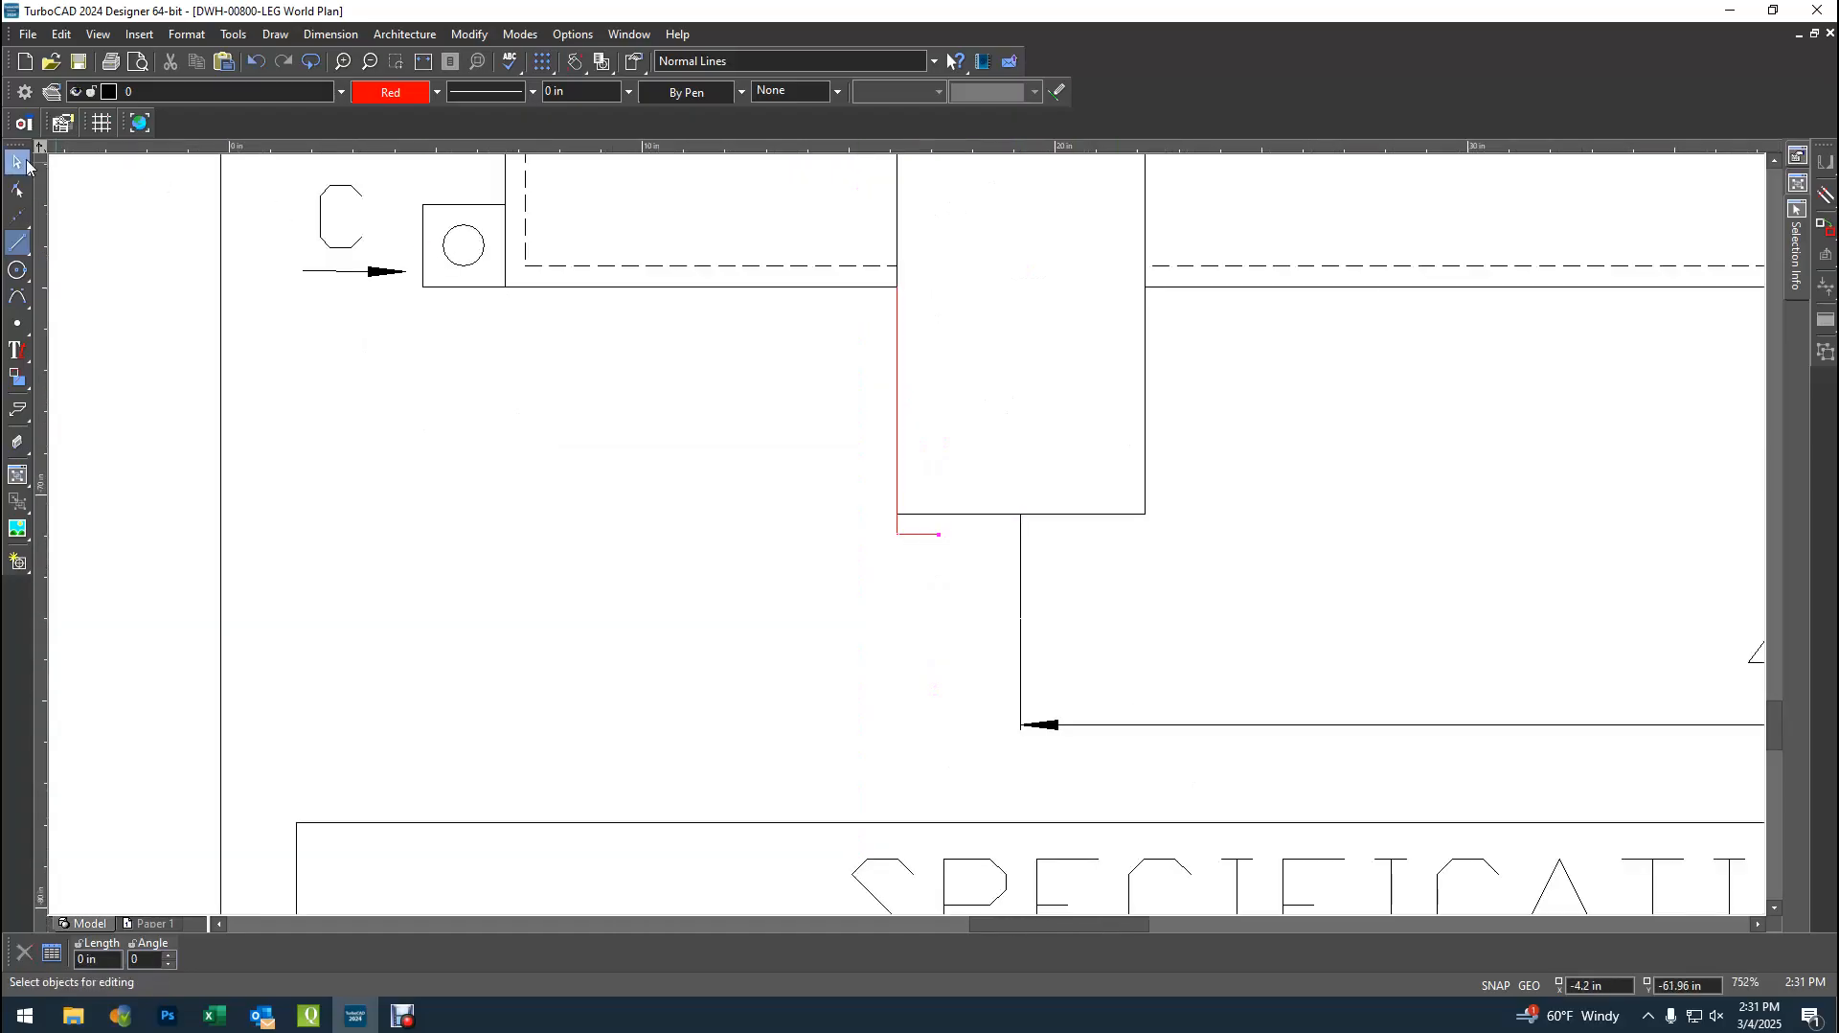
{"action": "left_click", "coordinate": [967, 511]}
{"action": "scroll", "coordinate": [923, 505], "scroll_direction": "up", "scroll_amount": 7}
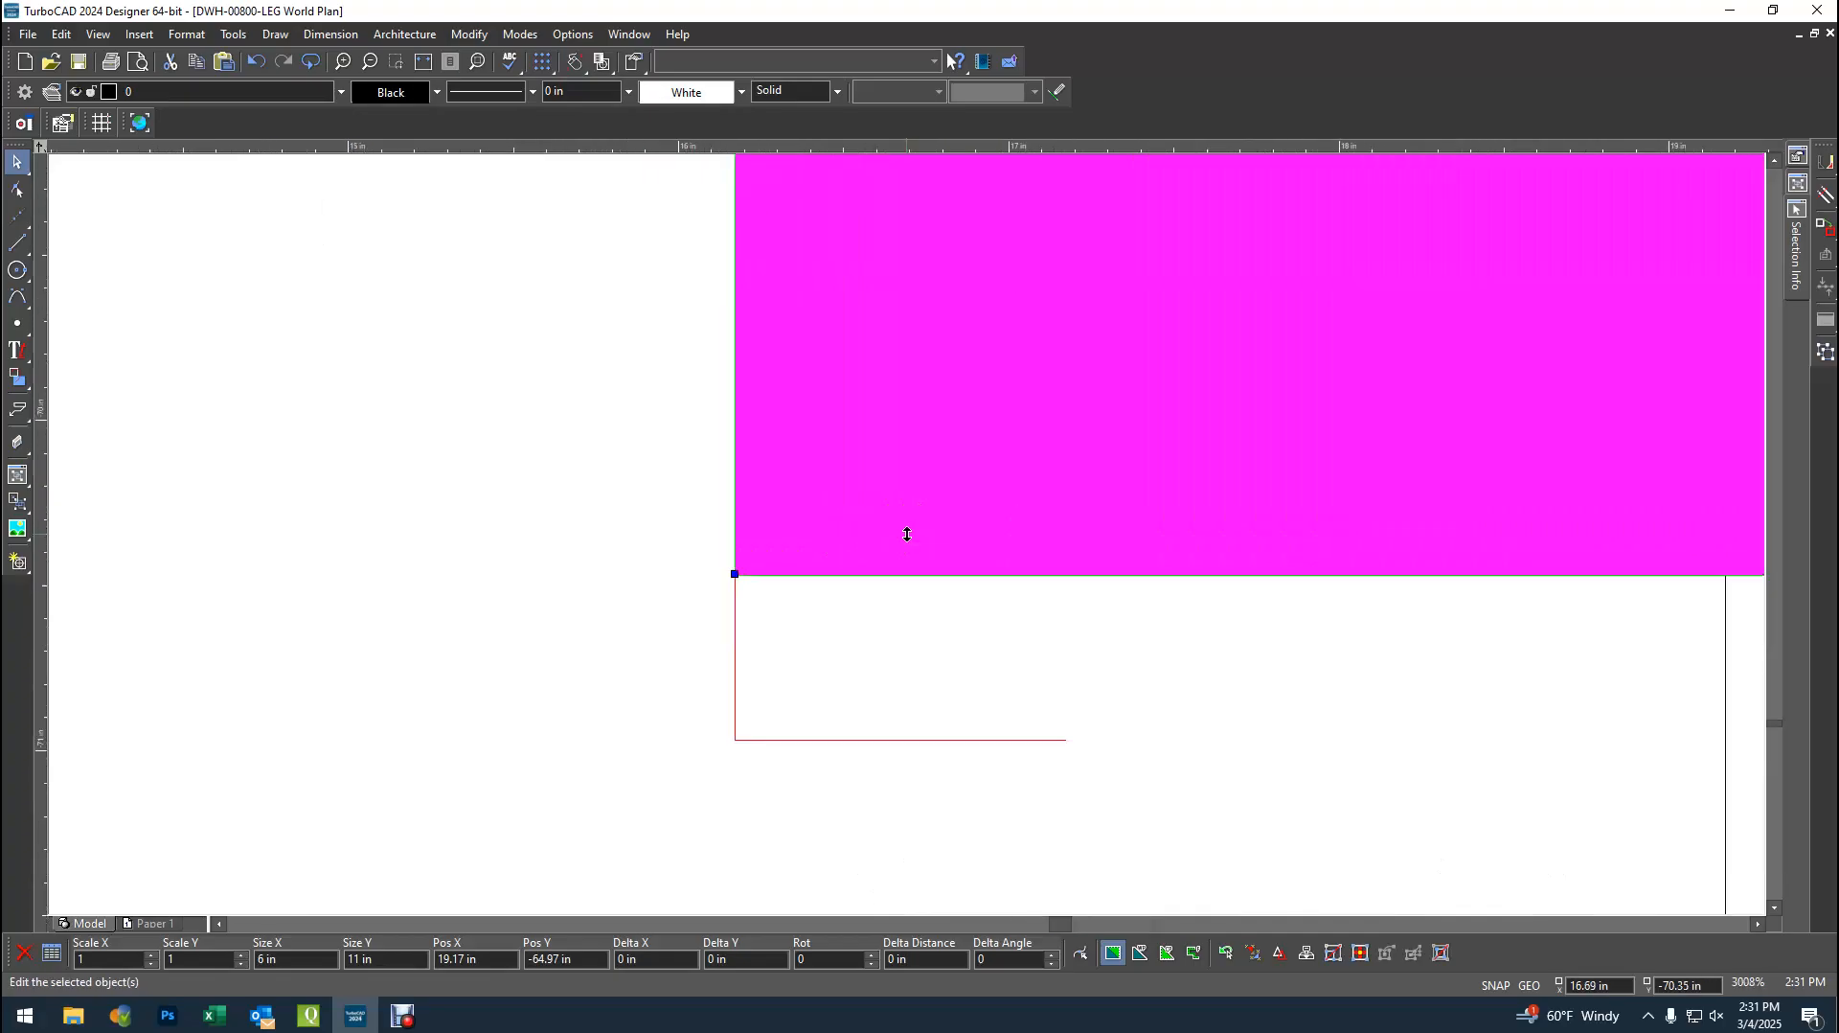
{"action": "scroll", "coordinate": [891, 582], "scroll_direction": "down", "scroll_amount": 2}
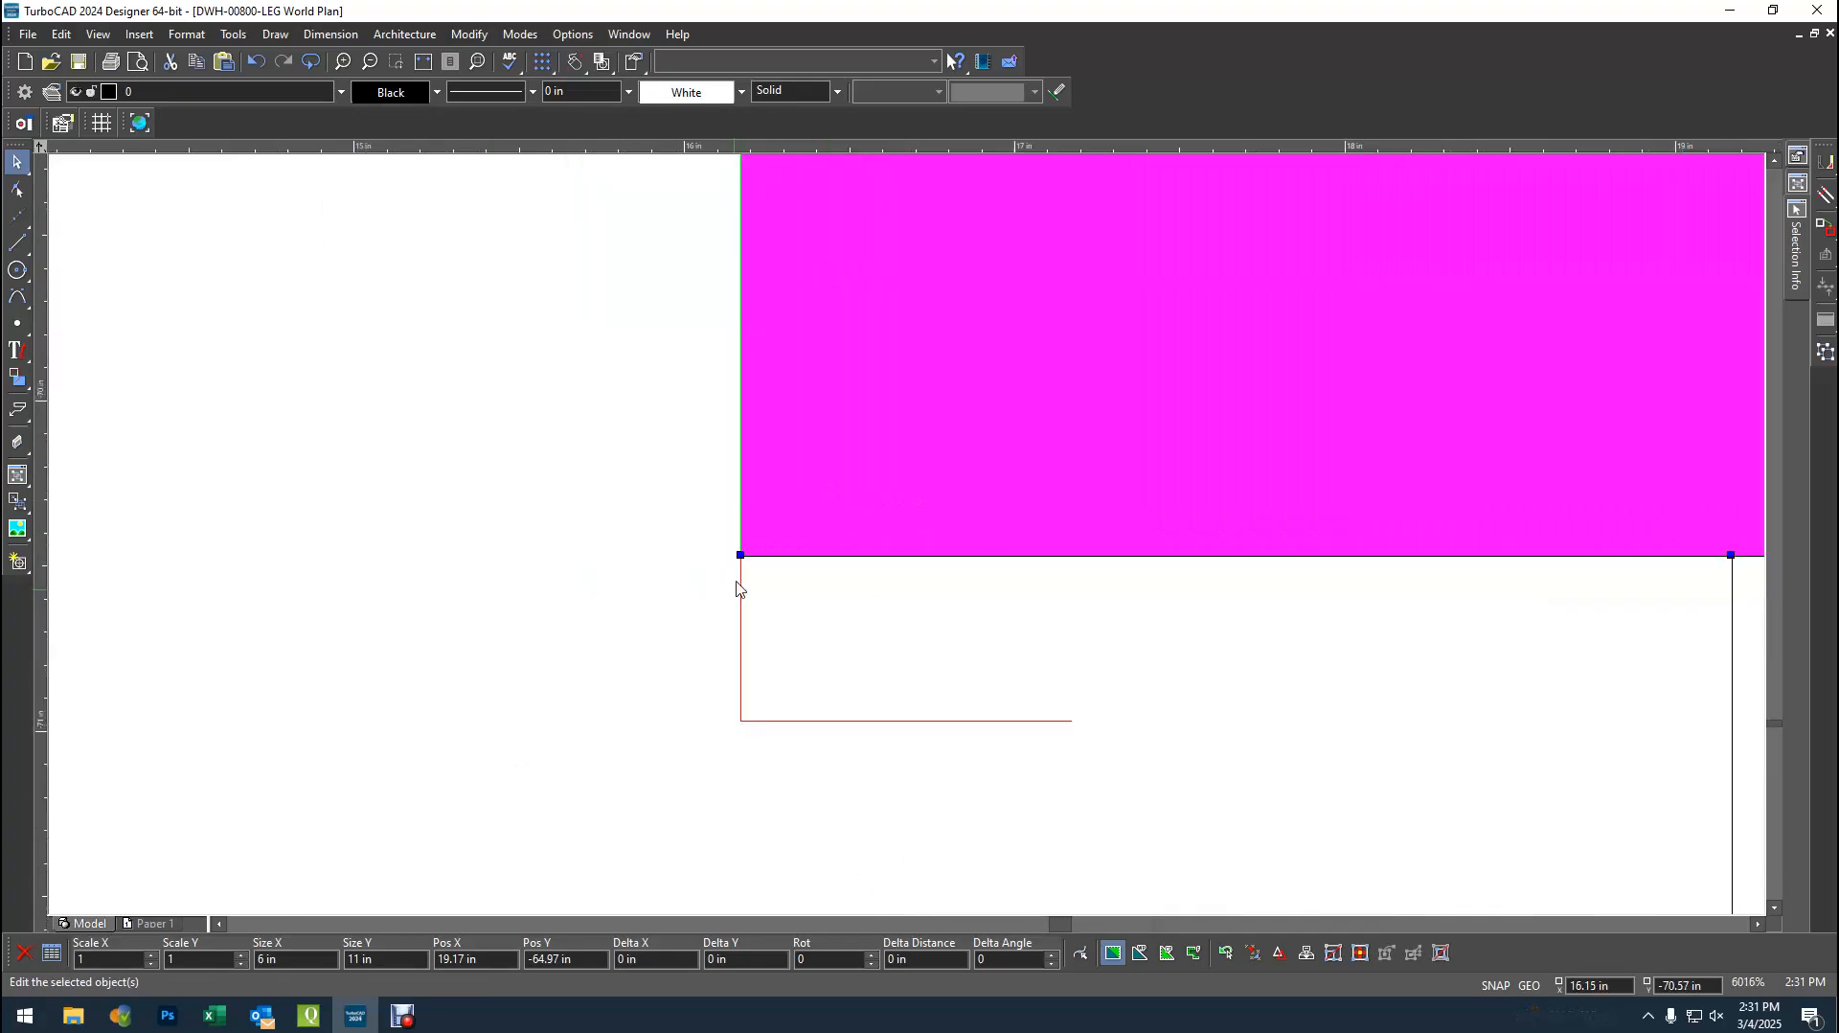
{"action": "left_click_drag", "start_coordinate": [738, 558], "coordinate": [743, 727]}
{"action": "scroll", "coordinate": [907, 542], "scroll_direction": "down", "scroll_amount": 5}
{"action": "left_click", "coordinate": [837, 485]}
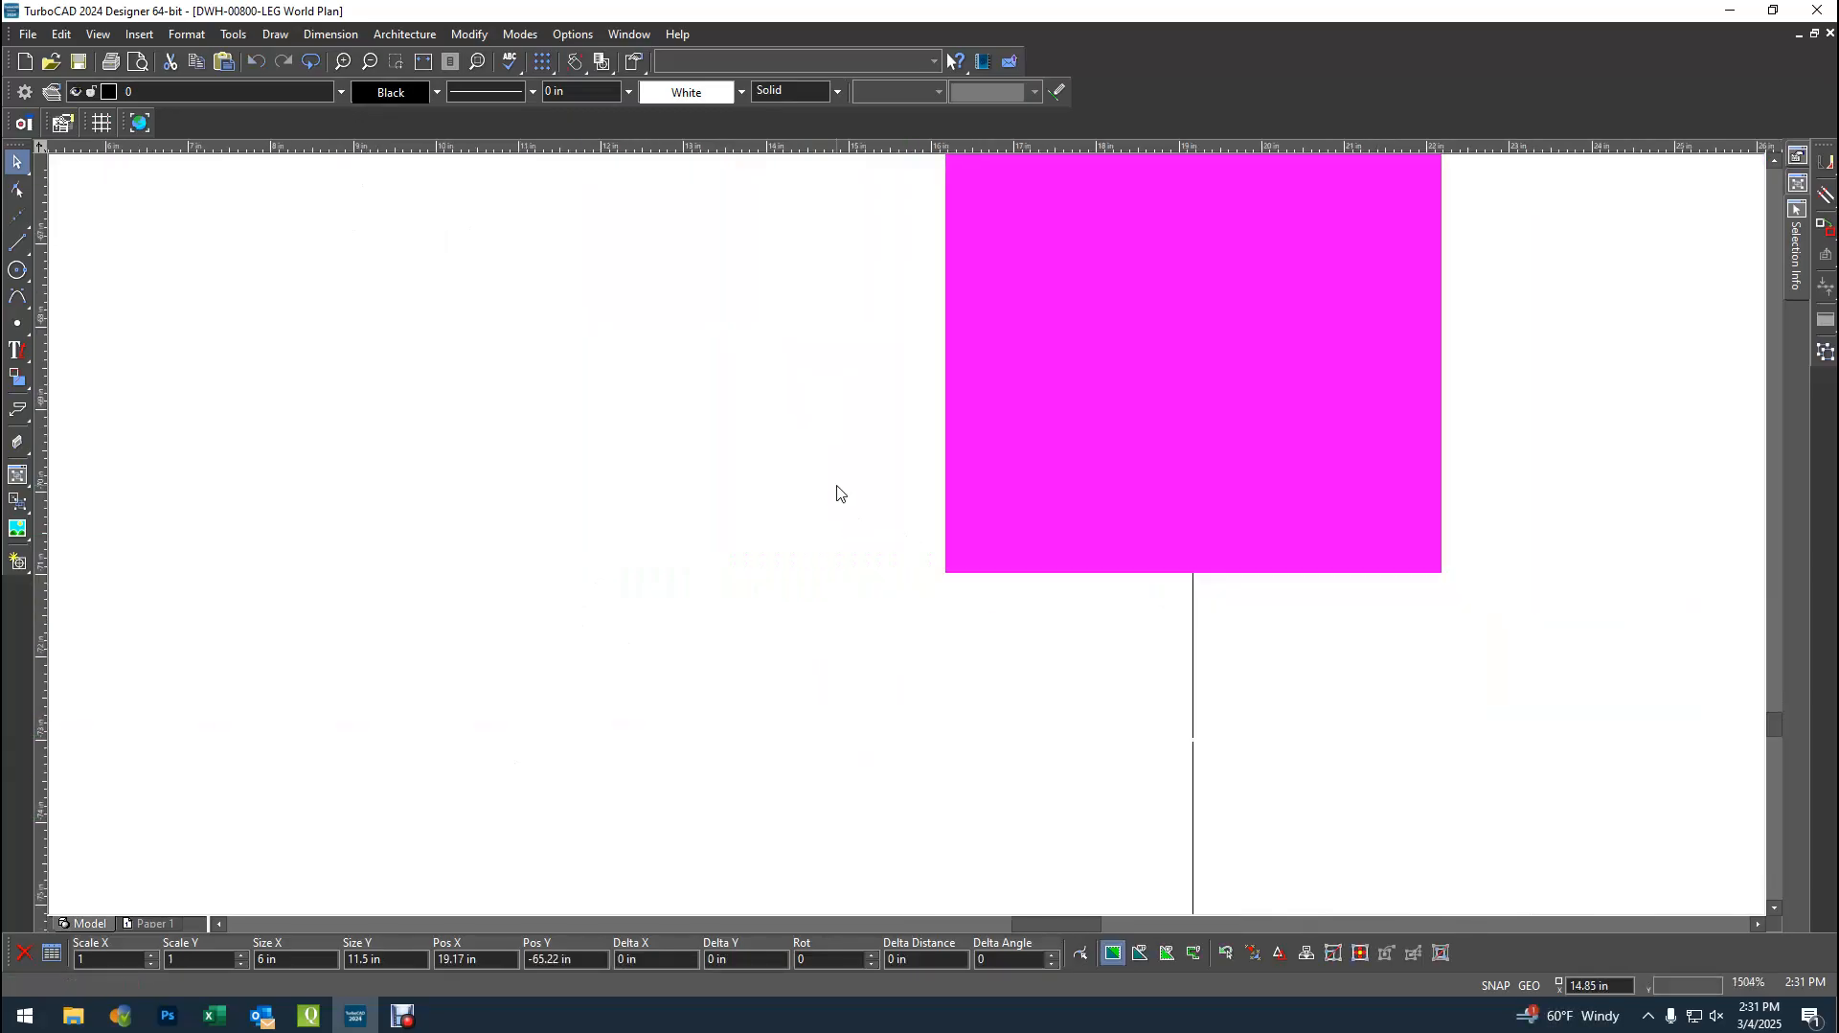
- Delete the horizontal and vertical red check lines at the side view's left support
{"action": "left_click", "coordinate": [1007, 571]}
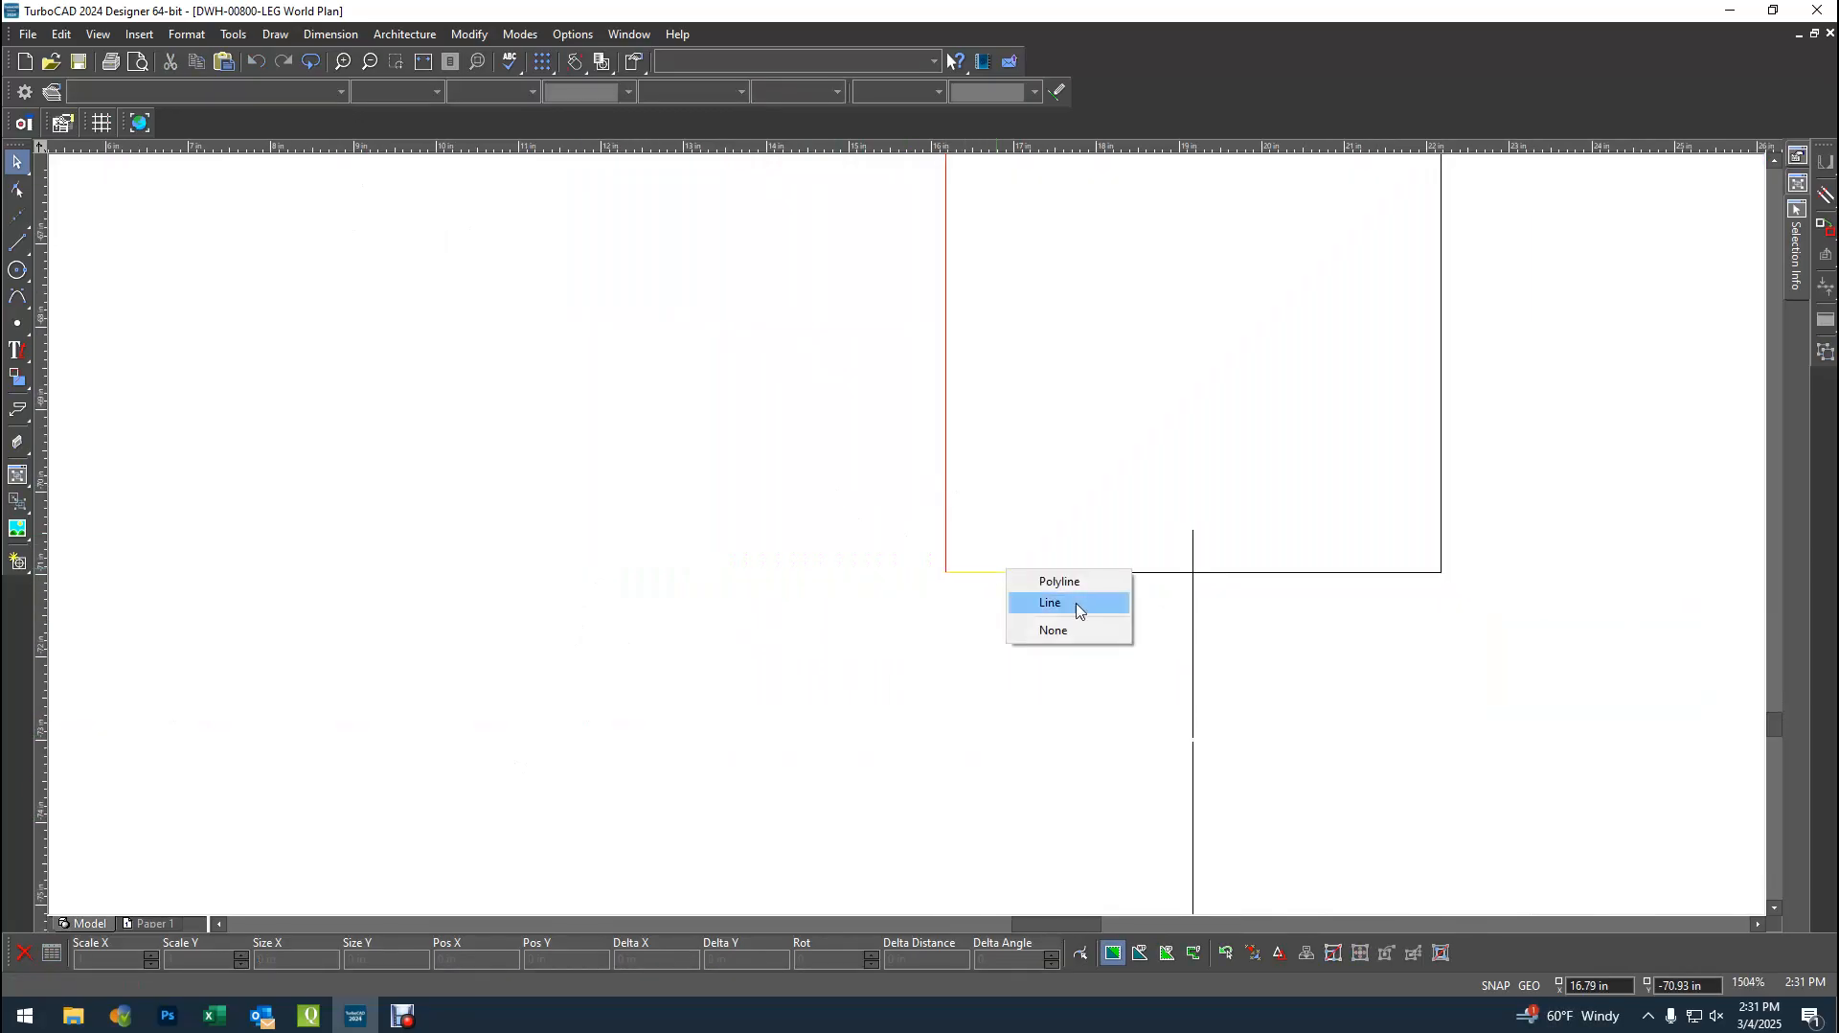
{"action": "left_click", "coordinate": [1071, 605]}
{"action": "key", "text": "Delete"}
{"action": "left_click", "coordinate": [949, 517]}
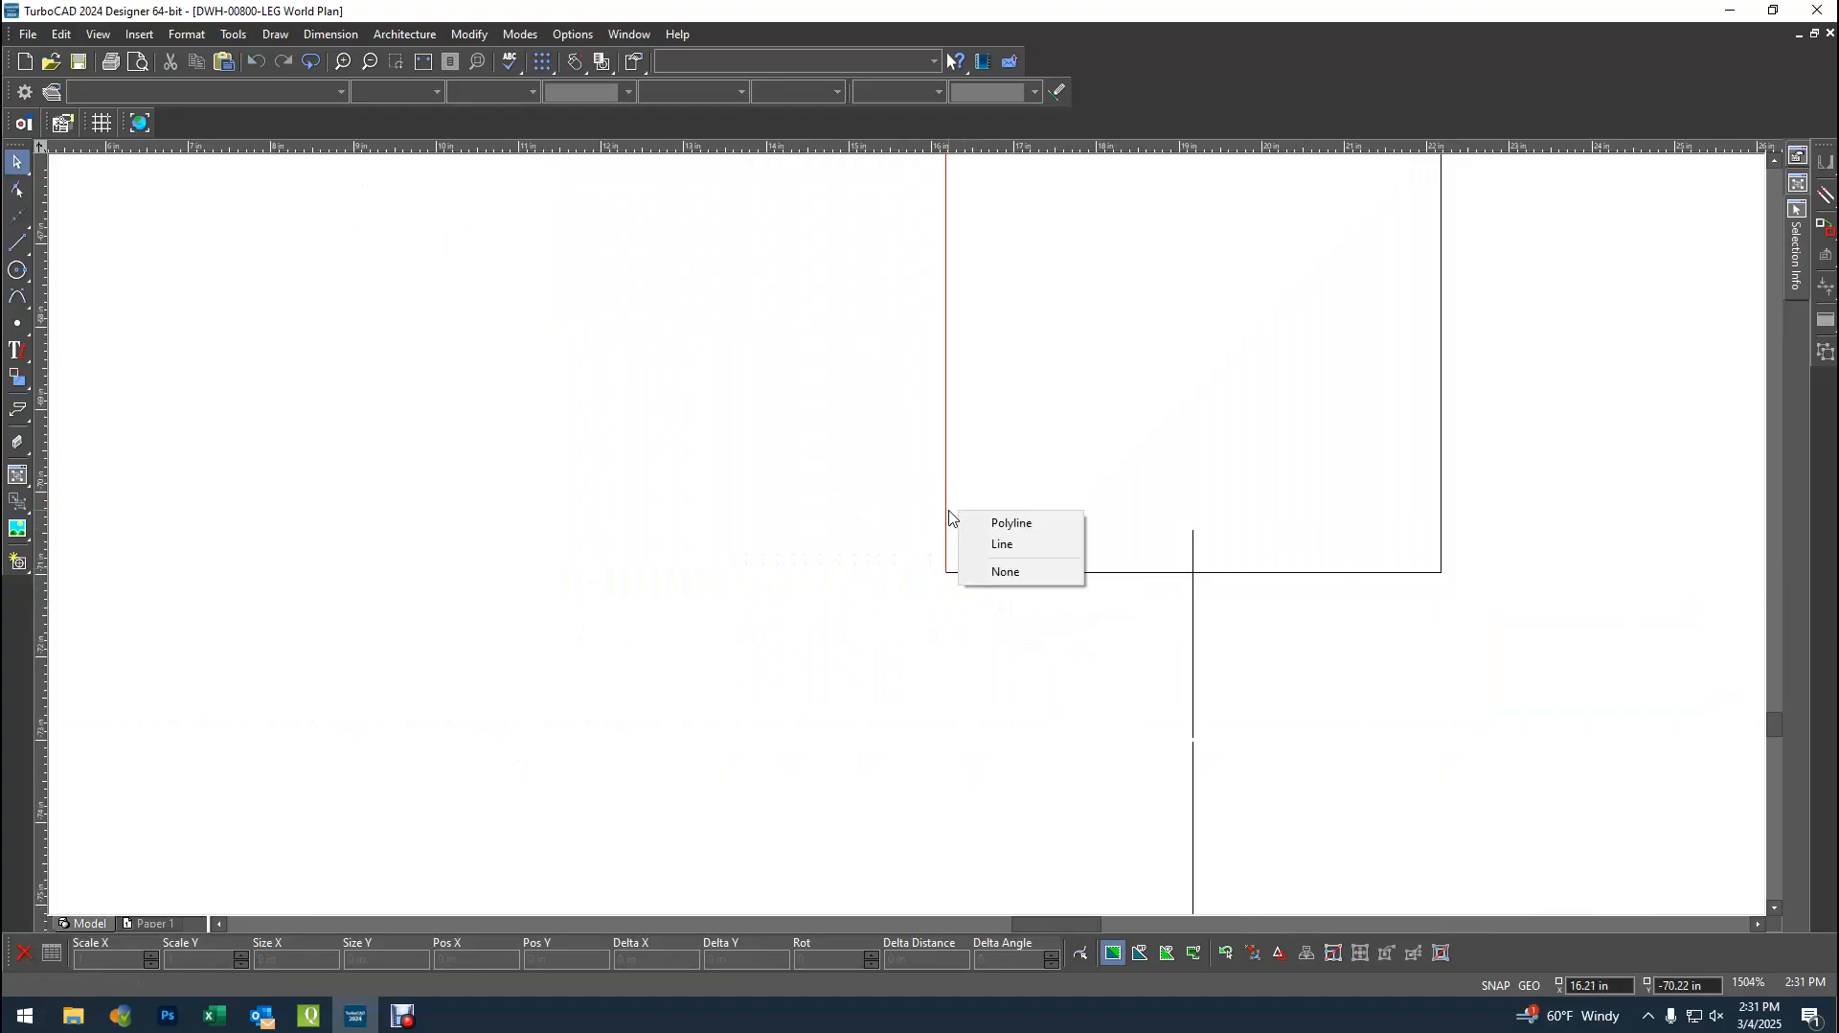
{"action": "left_click", "coordinate": [1035, 546]}
{"action": "key", "text": "Delete"}
- Compare the full drawing with the reference tank photo 111601-550.JPG, and close the photo
{"action": "scroll", "coordinate": [848, 621], "scroll_direction": "down", "scroll_amount": 5}
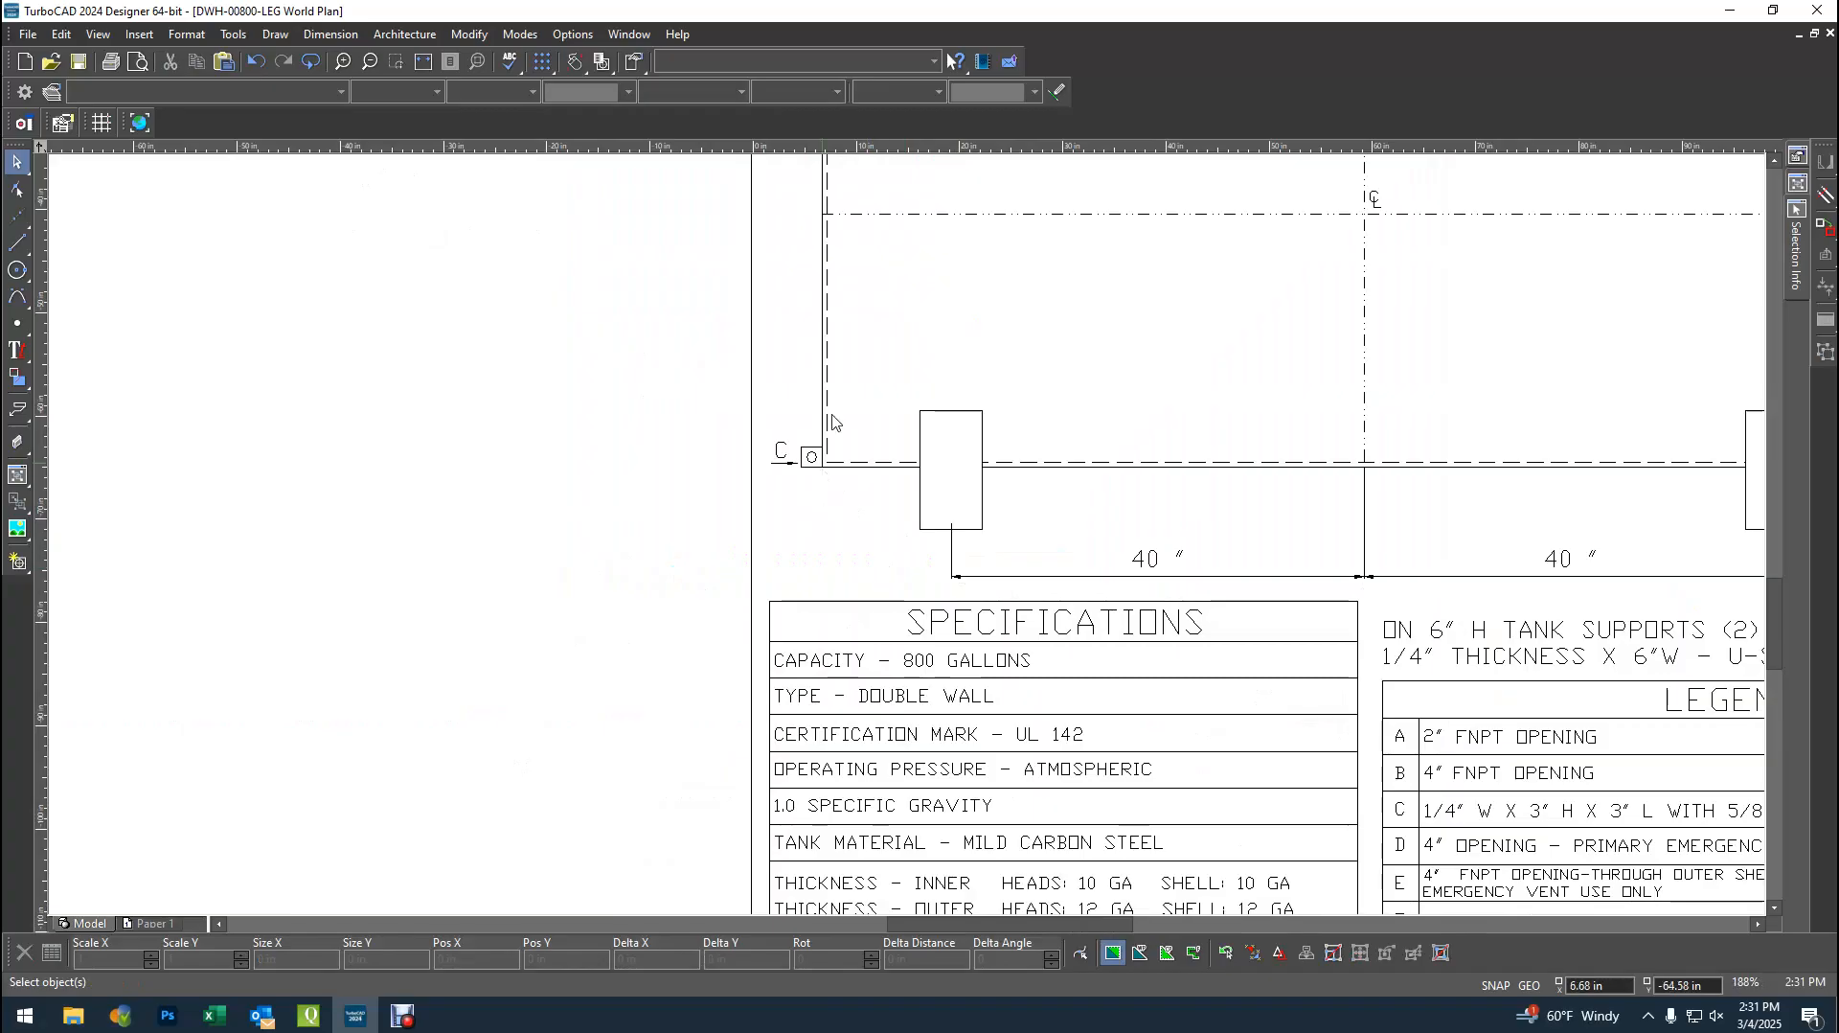
{"action": "scroll", "coordinate": [908, 541], "scroll_direction": "down", "scroll_amount": 2}
{"action": "scroll", "coordinate": [906, 534], "scroll_direction": "down", "scroll_amount": 1}
{"action": "scroll", "coordinate": [1006, 525], "scroll_direction": "up", "scroll_amount": 1}
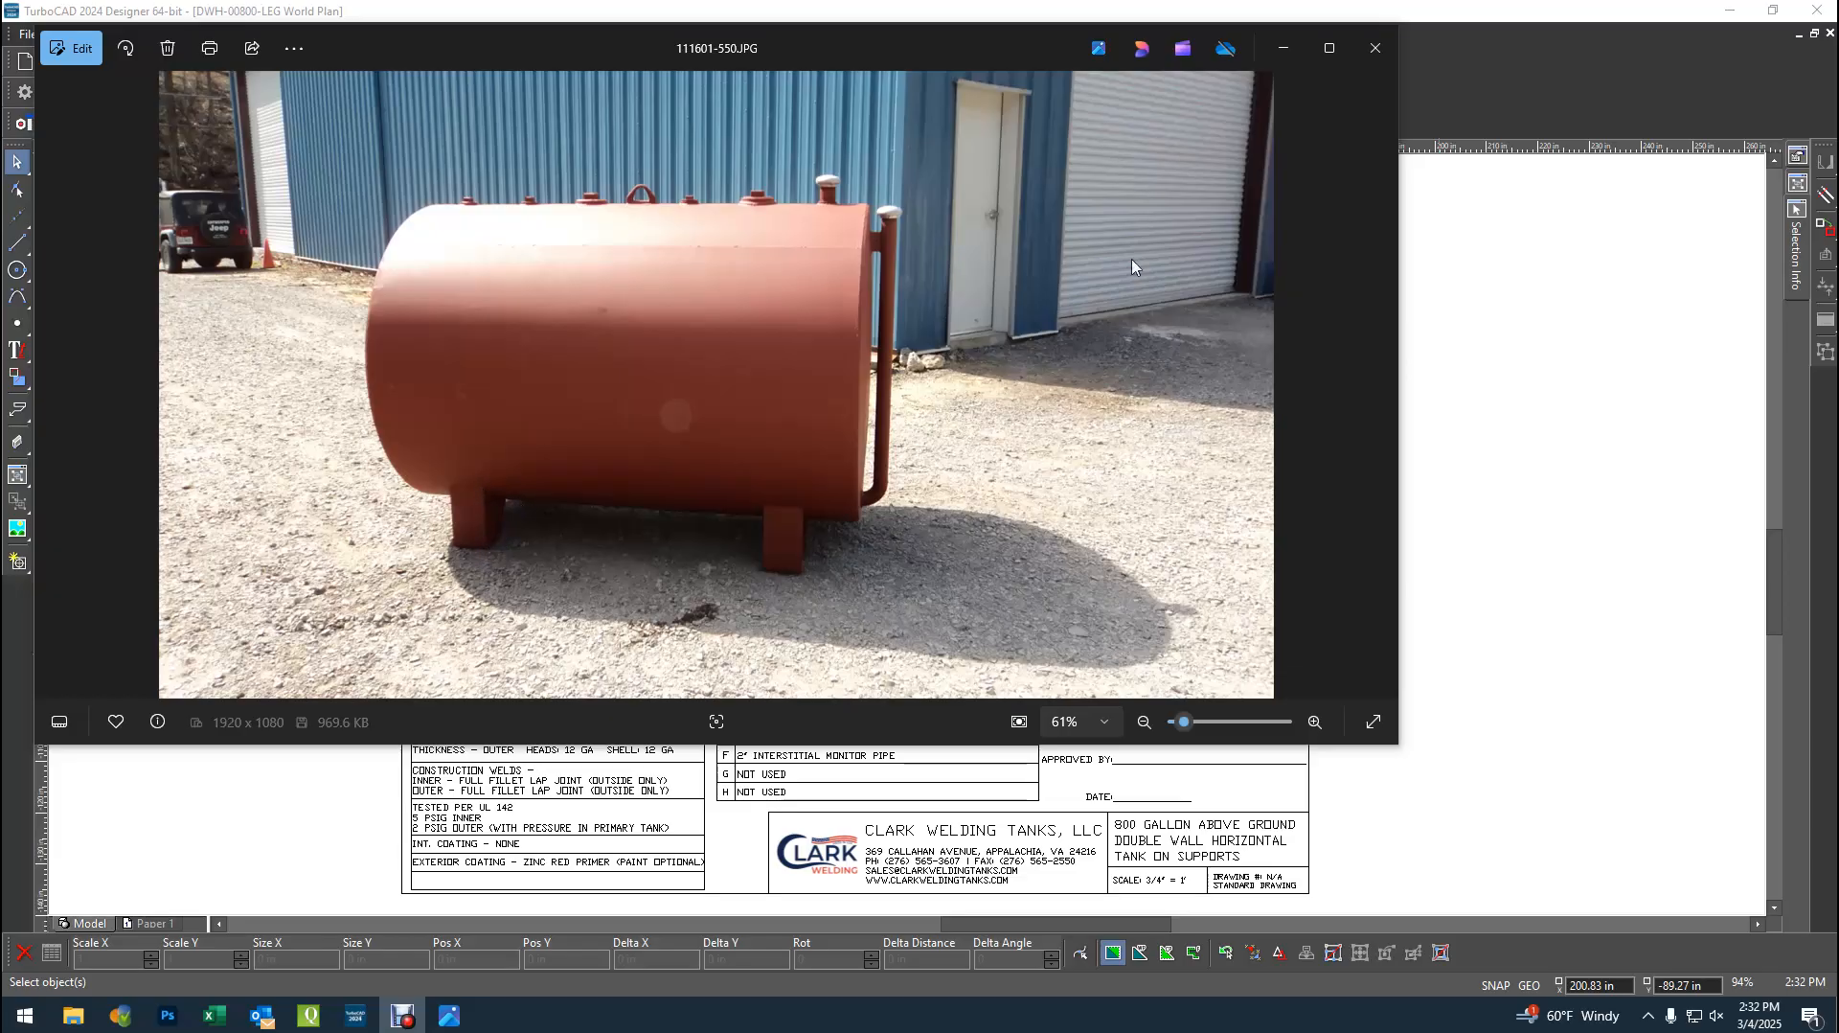
{"action": "mouse_move", "coordinate": [885, 38]}
{"action": "left_mouse_down"}
{"action": "mouse_move", "coordinate": [1016, 76]}
{"action": "mouse_move", "coordinate": [1248, 310]}
{"action": "mouse_move", "coordinate": [1838, 140]}
{"action": "mouse_move", "coordinate": [1838, 104]}
{"action": "left_mouse_up"}
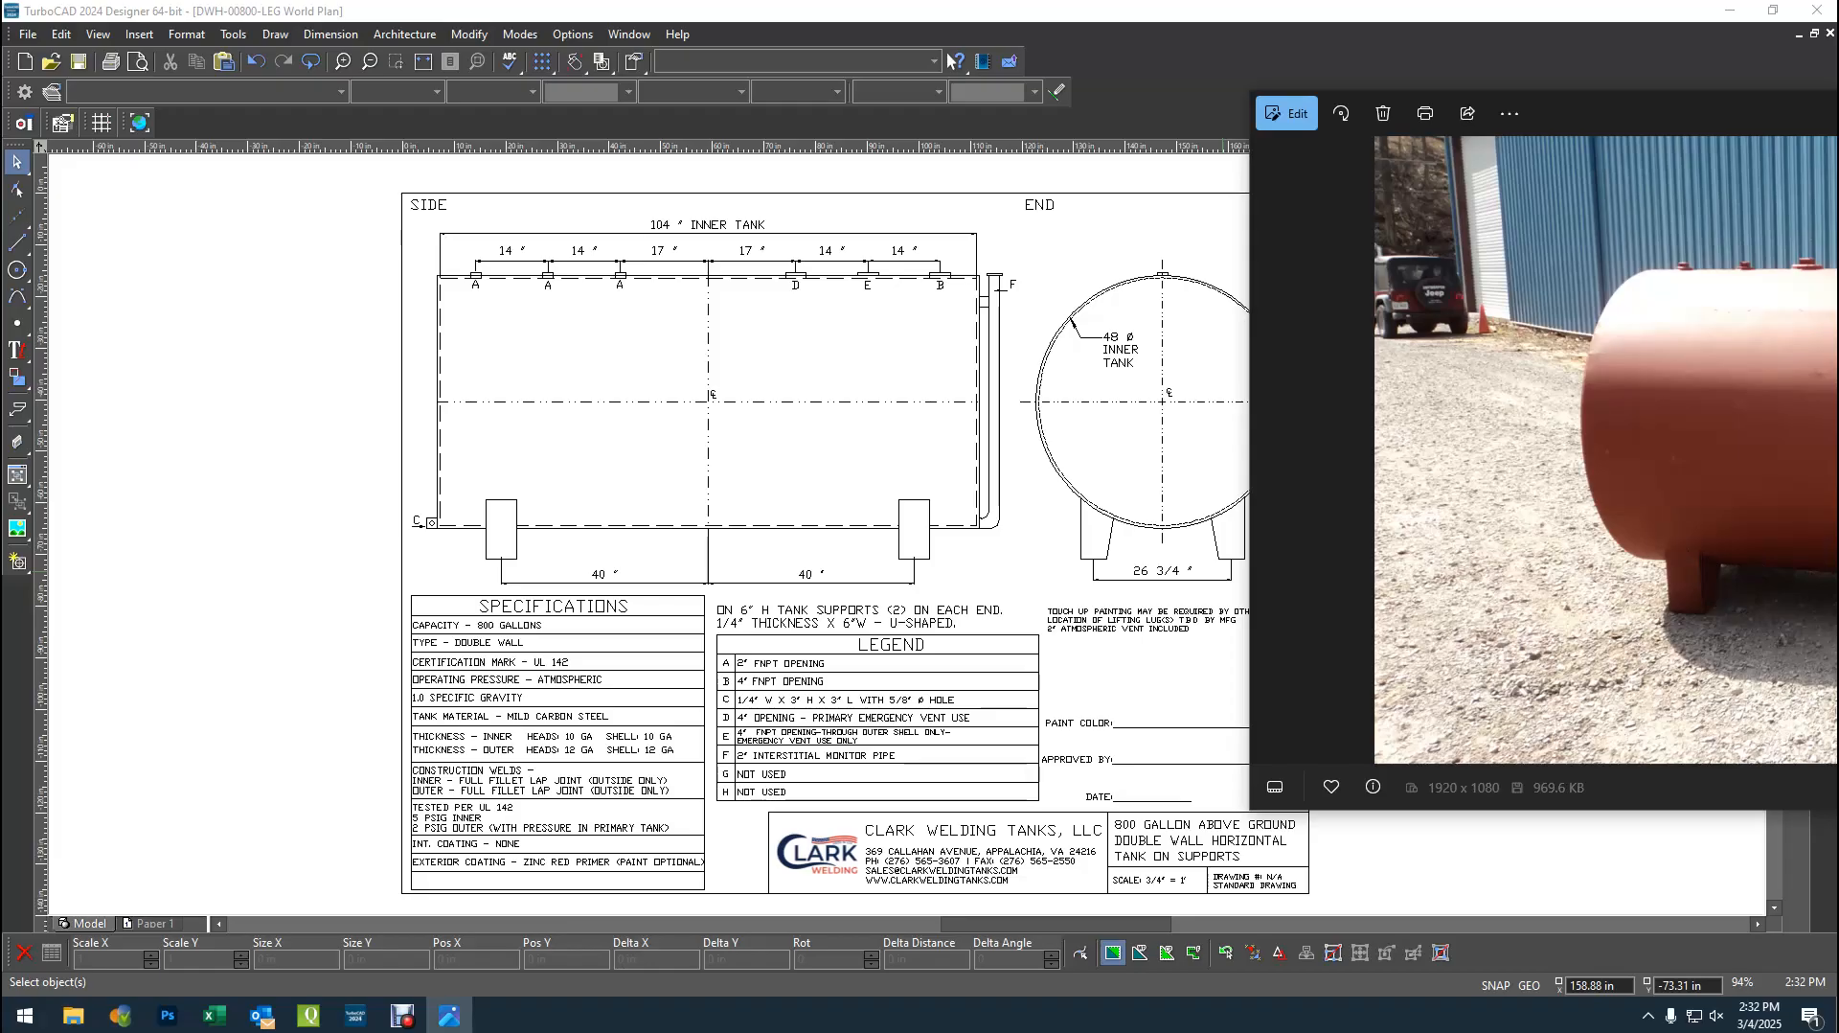
{"action": "key", "text": "alt+F4"}
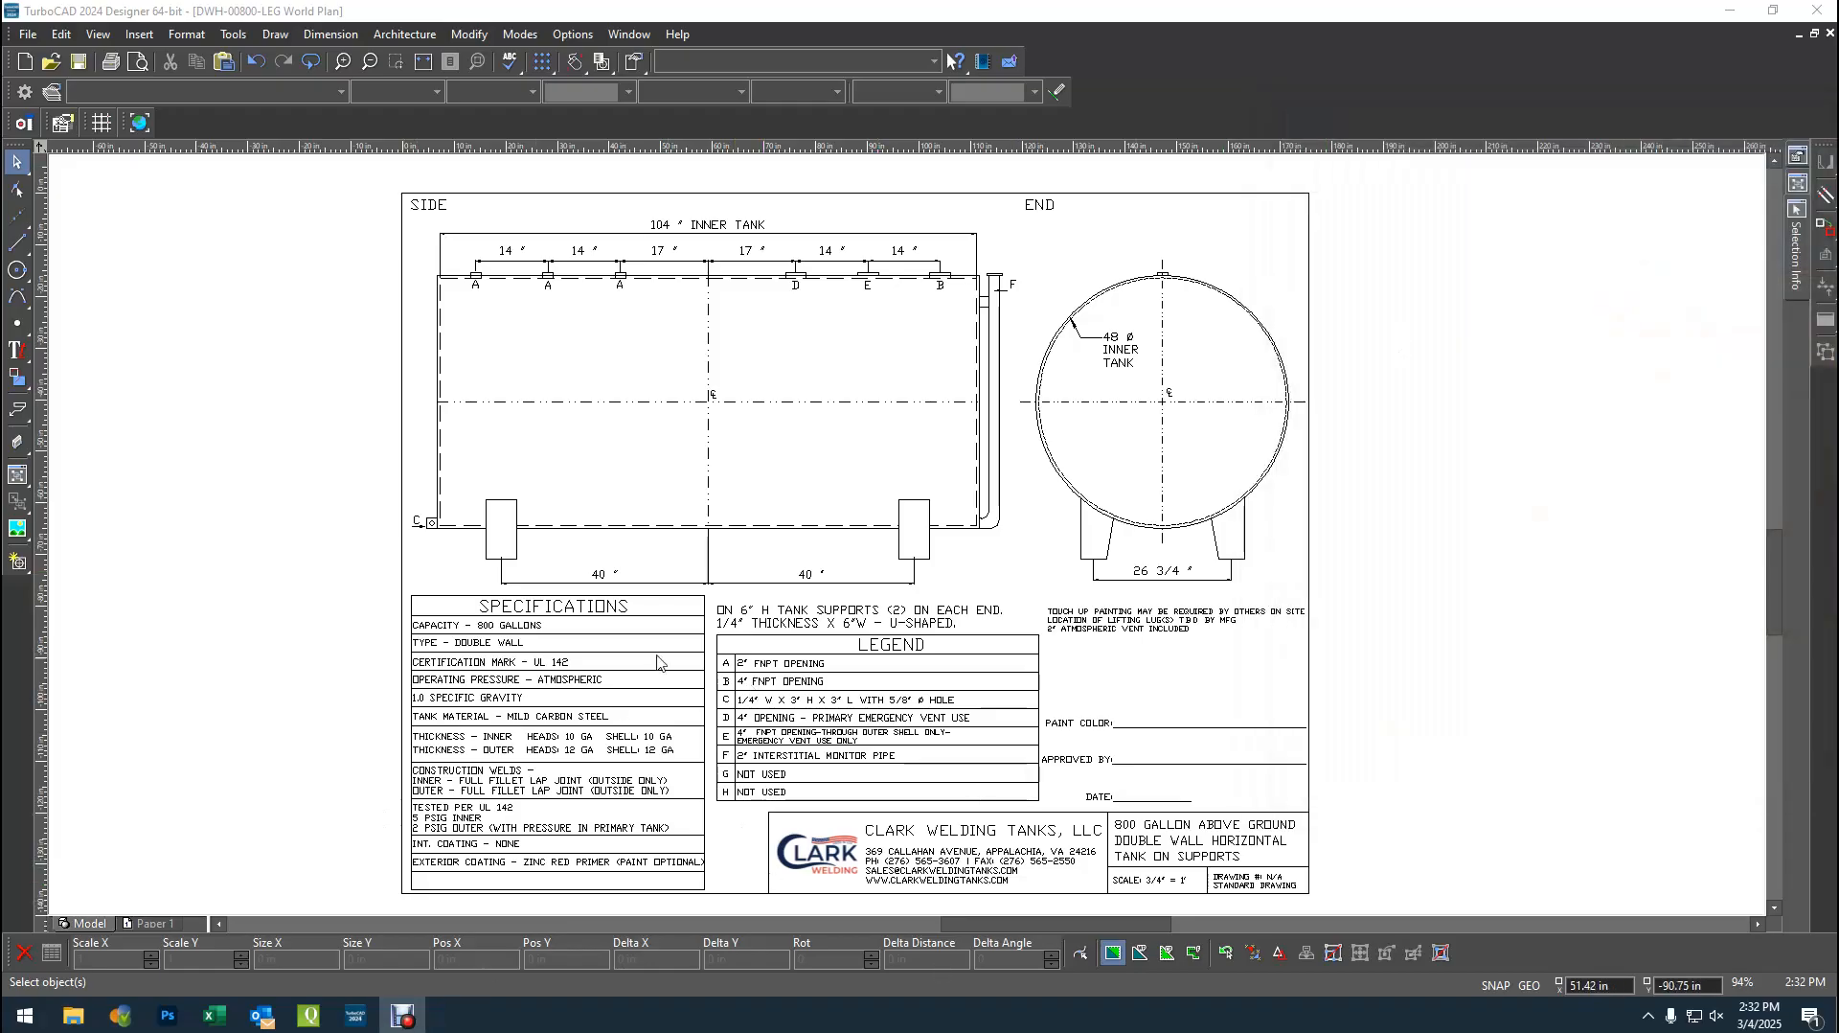
- Check the height of the side view's right support and the length of the end view's left support's outer edge
{"action": "scroll", "coordinate": [1099, 532], "scroll_direction": "up", "scroll_amount": 2}
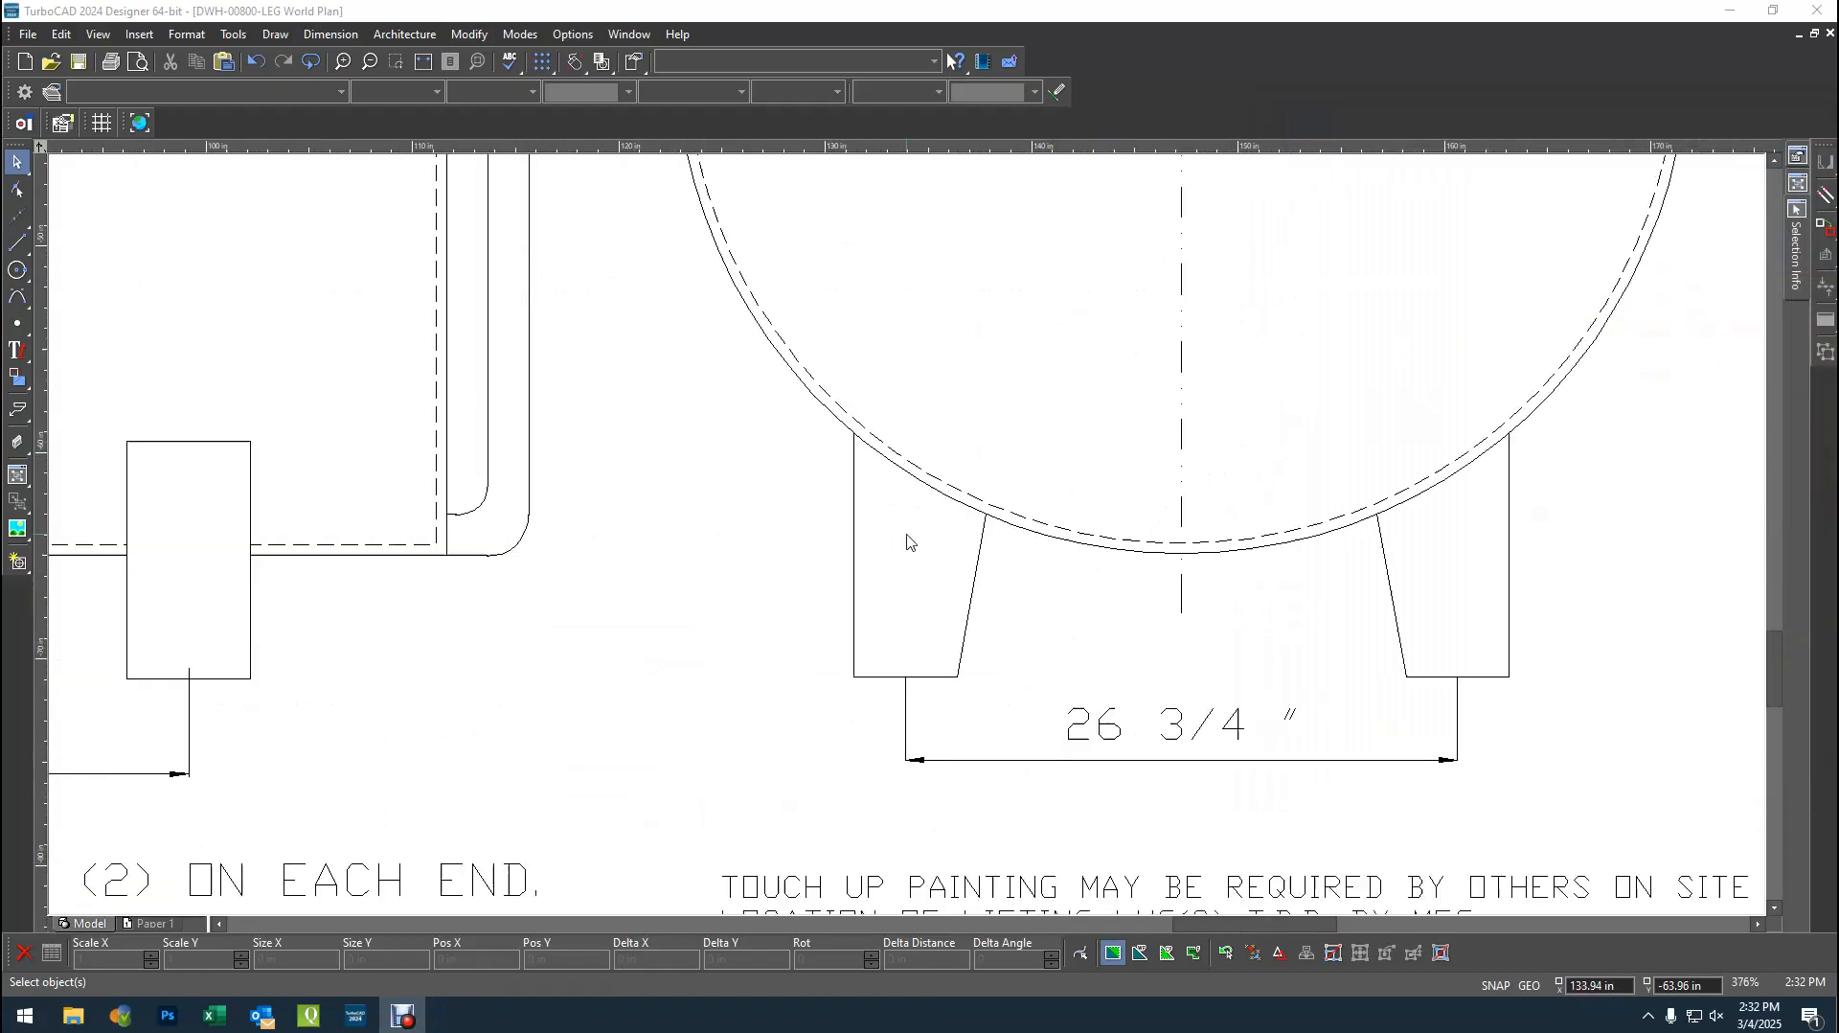
{"action": "left_click", "coordinate": [251, 464]}
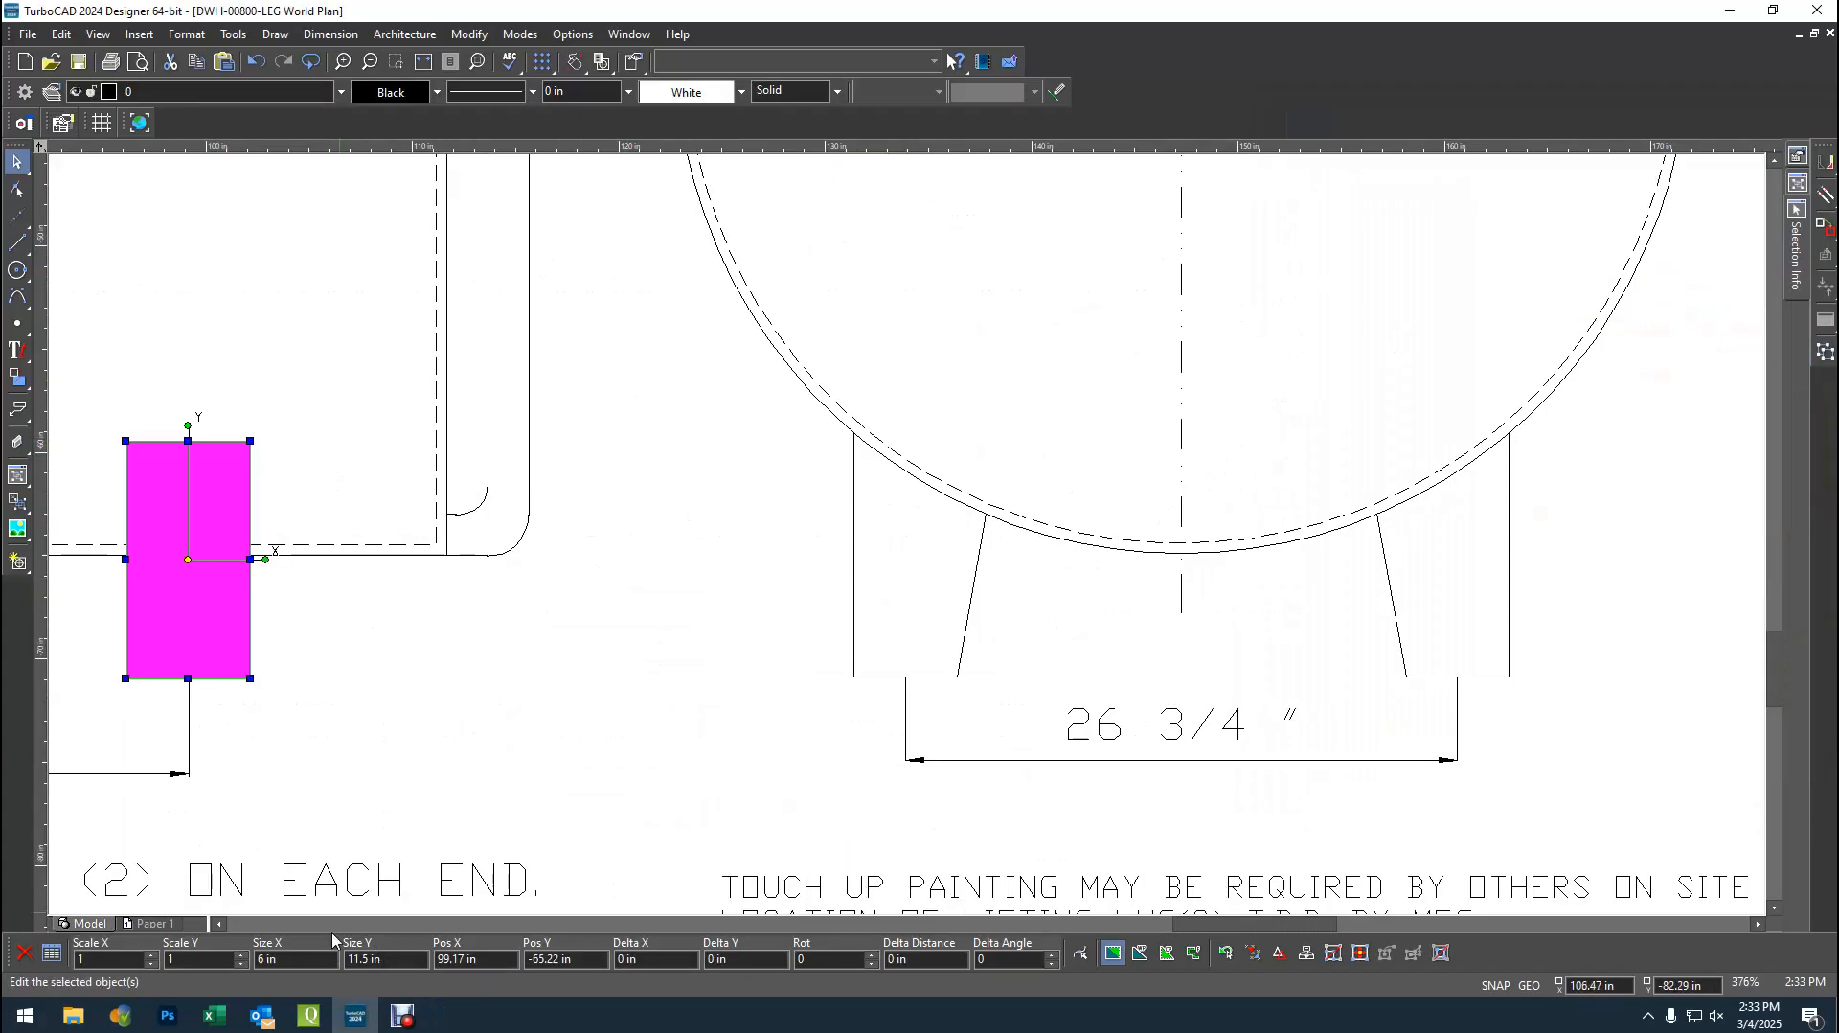
{"action": "left_click", "coordinate": [736, 592]}
{"action": "left_click", "coordinate": [854, 544]}
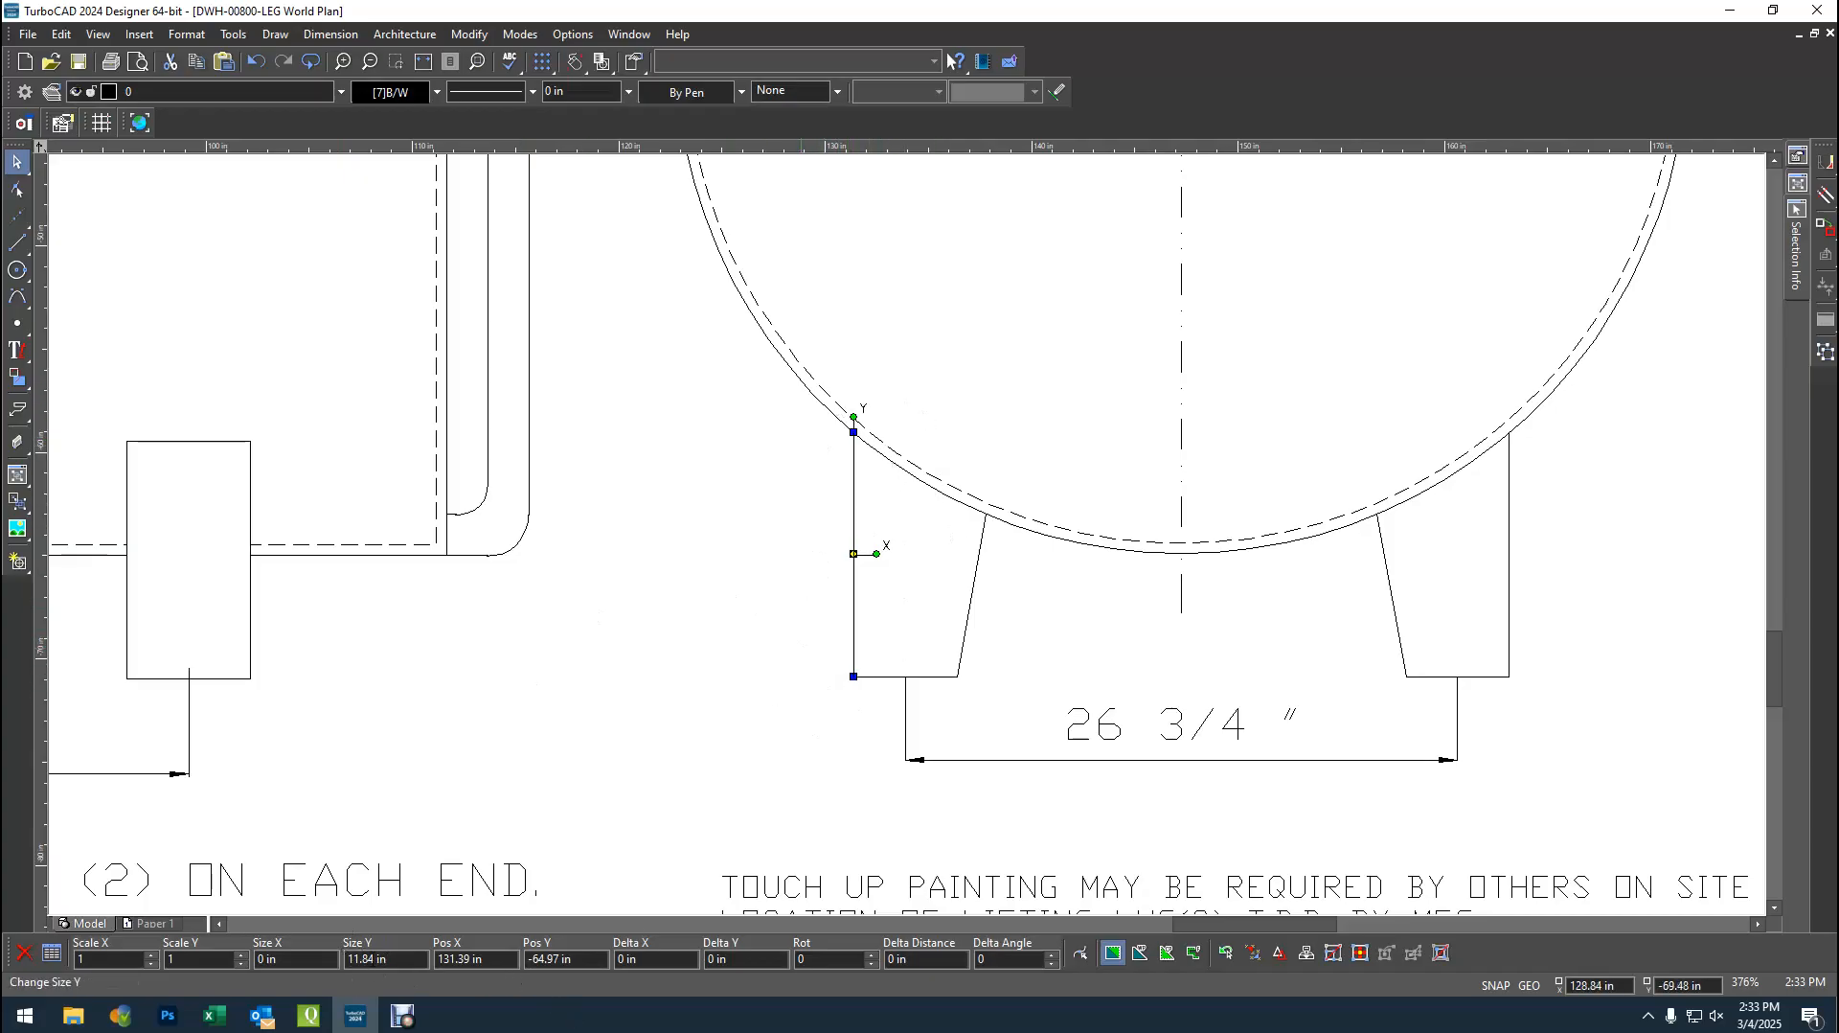
{"action": "left_click", "coordinate": [573, 650]}
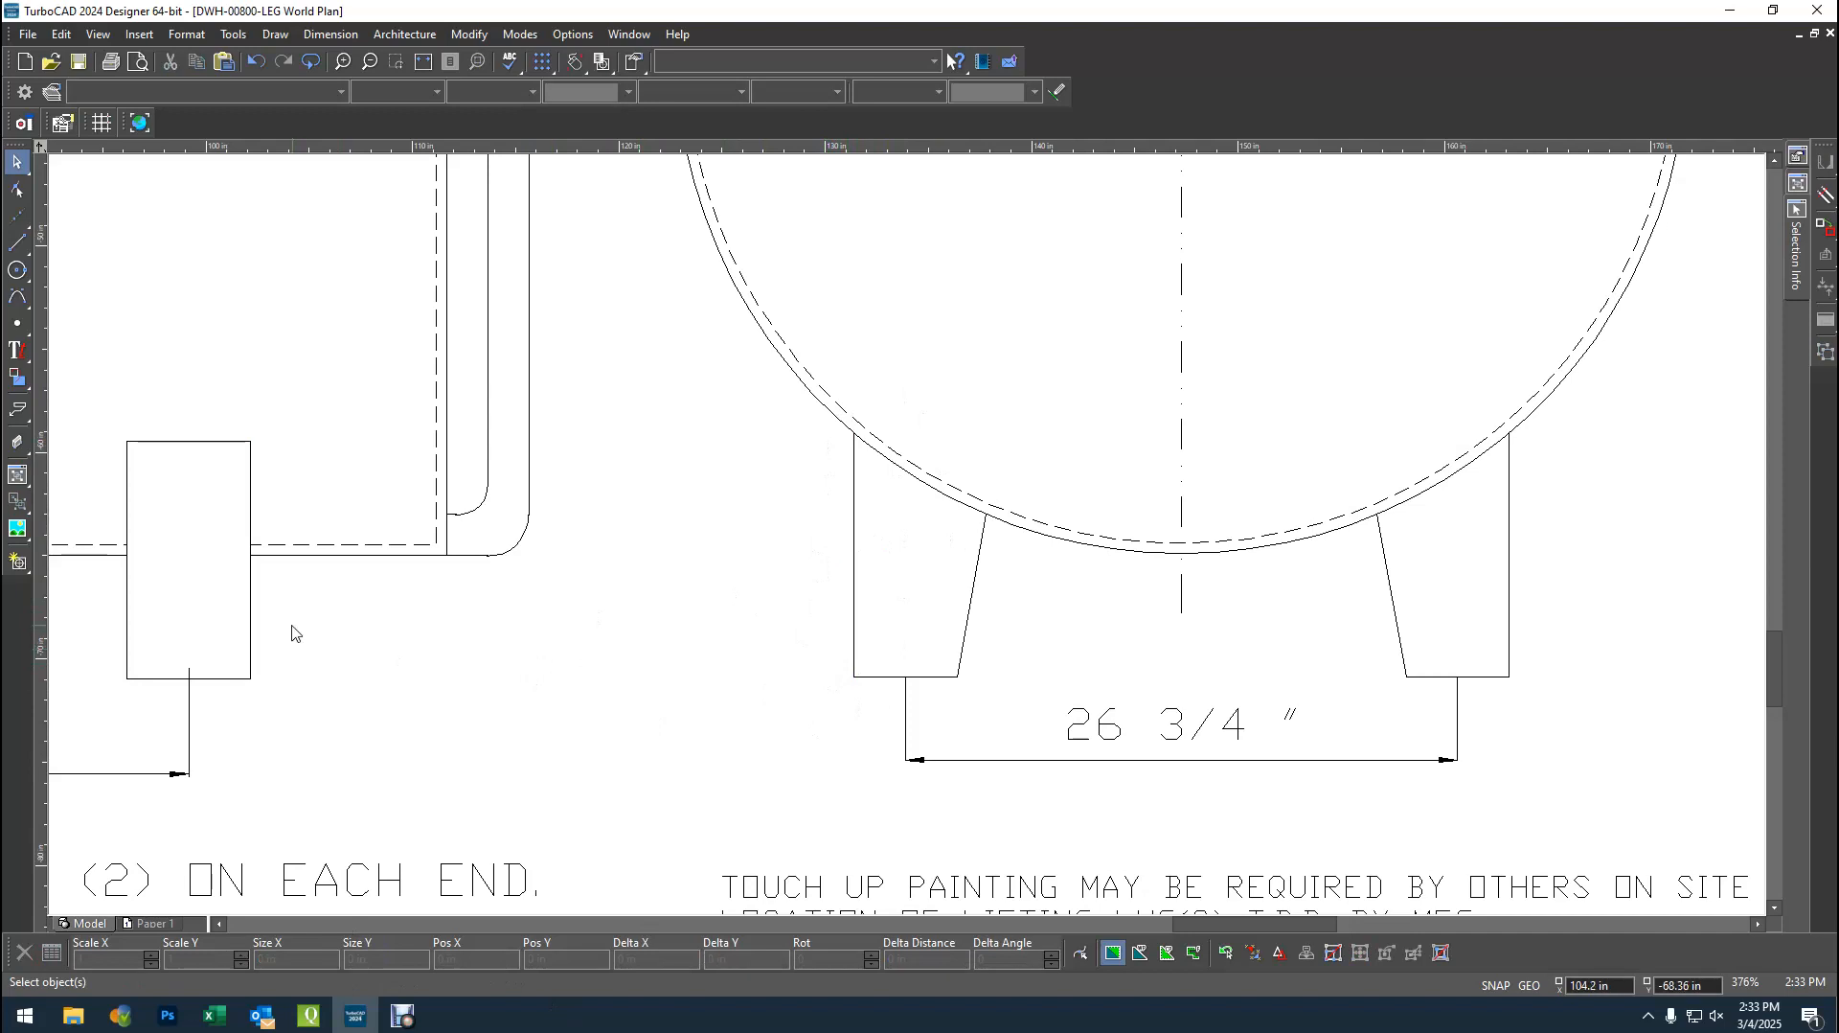
- Draw a red 11.84 in check line at 90° from the lower outer corner of the side view's right support
{"action": "scroll", "coordinate": [293, 625], "scroll_direction": "down", "scroll_amount": 1}
{"action": "scroll", "coordinate": [799, 409], "scroll_direction": "up", "scroll_amount": 1}
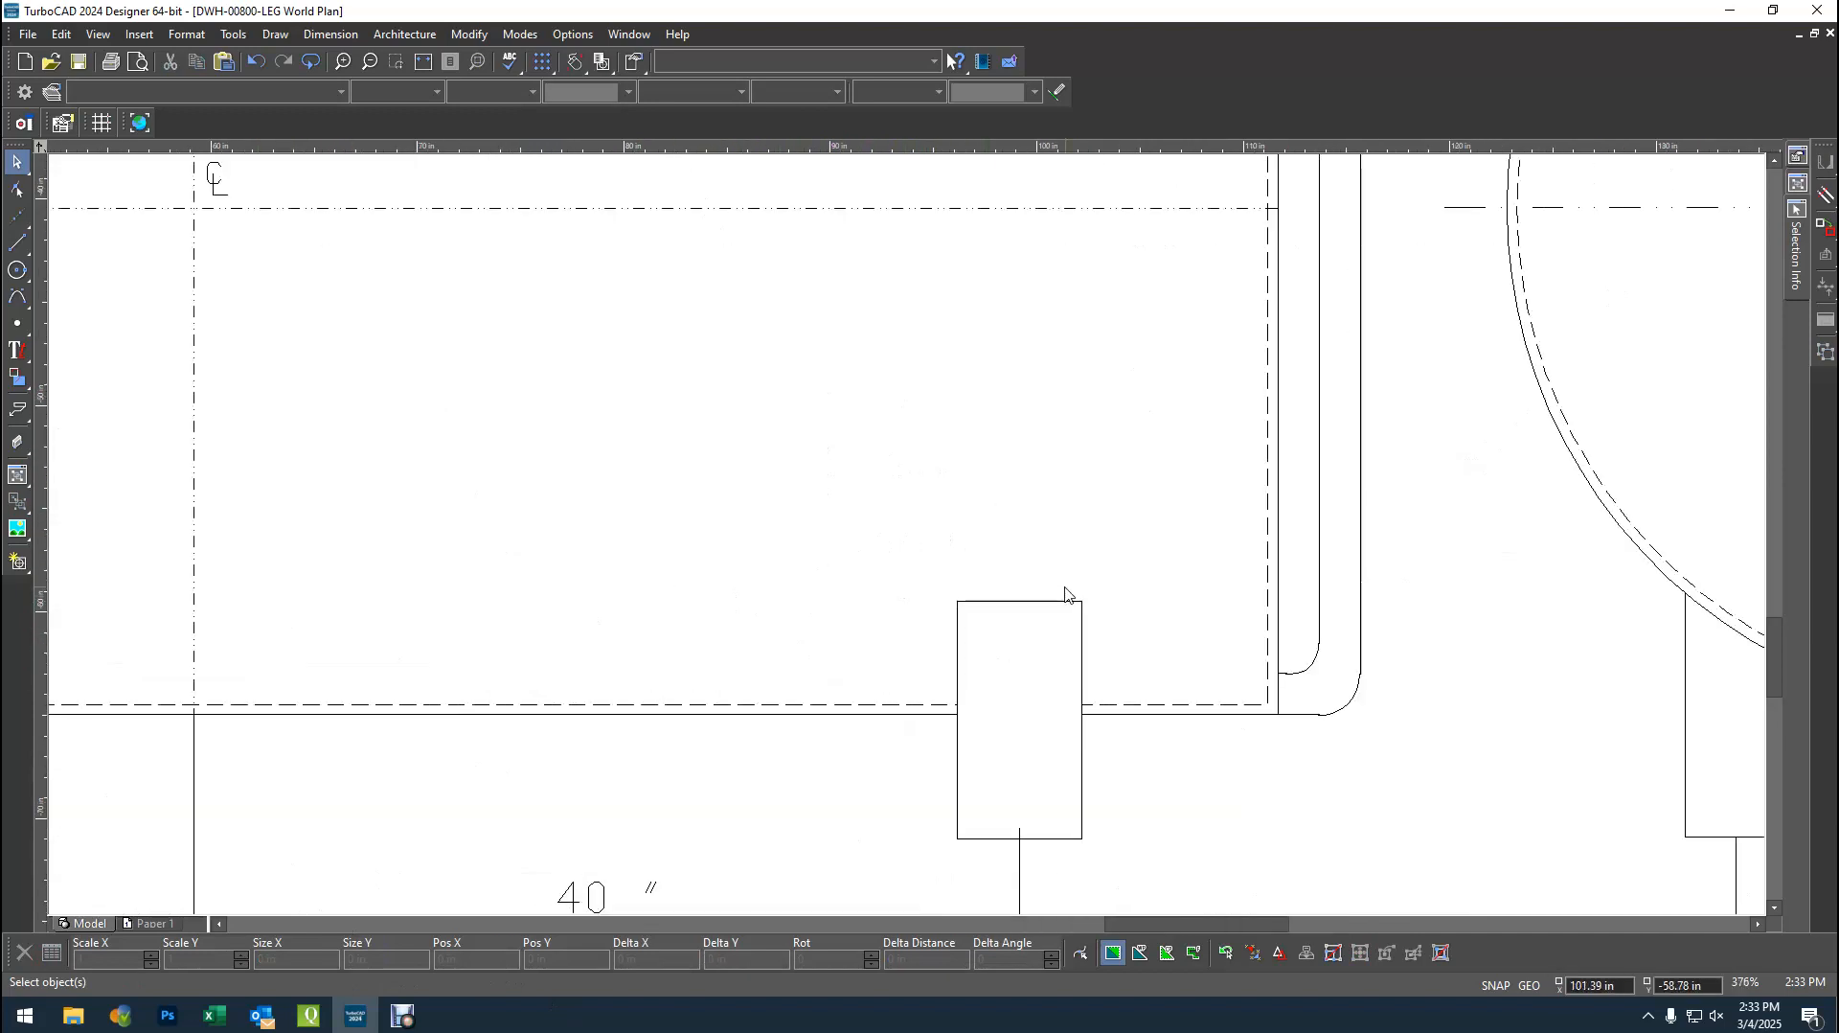
{"action": "scroll", "coordinate": [910, 536], "scroll_direction": "down", "scroll_amount": 1}
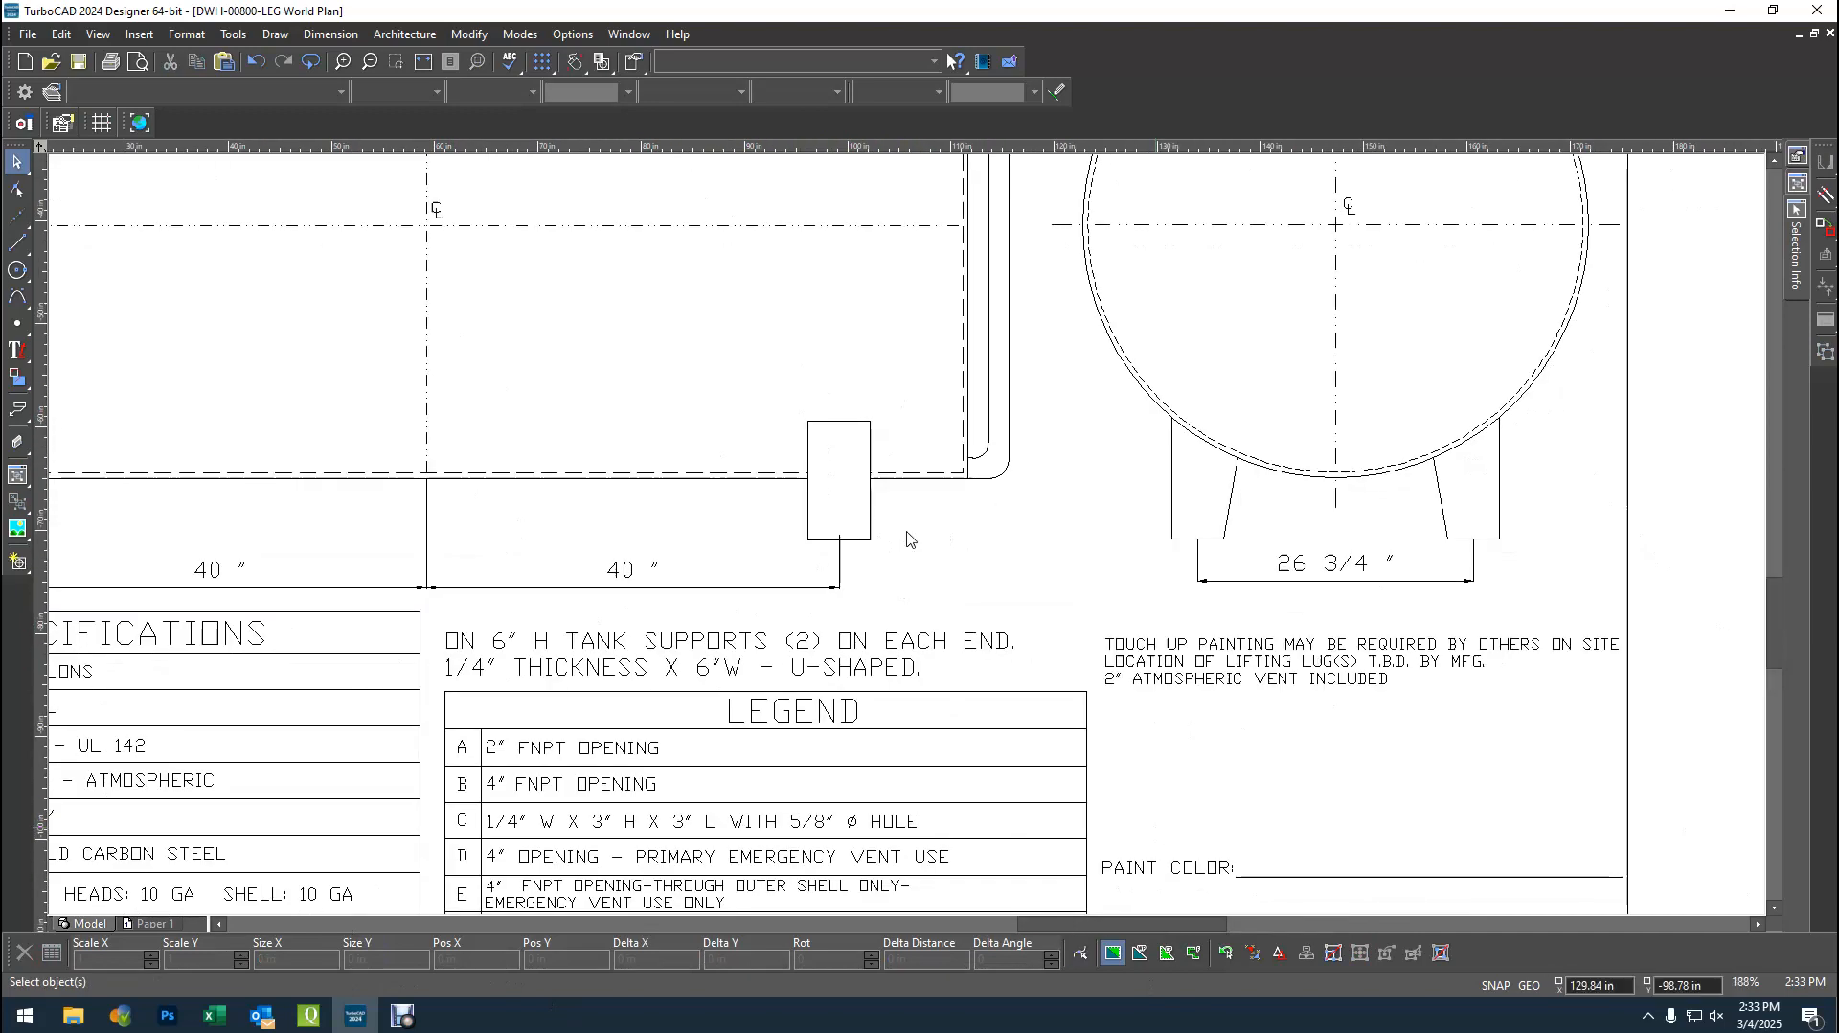
{"action": "scroll", "coordinate": [862, 491], "scroll_direction": "up", "scroll_amount": 2}
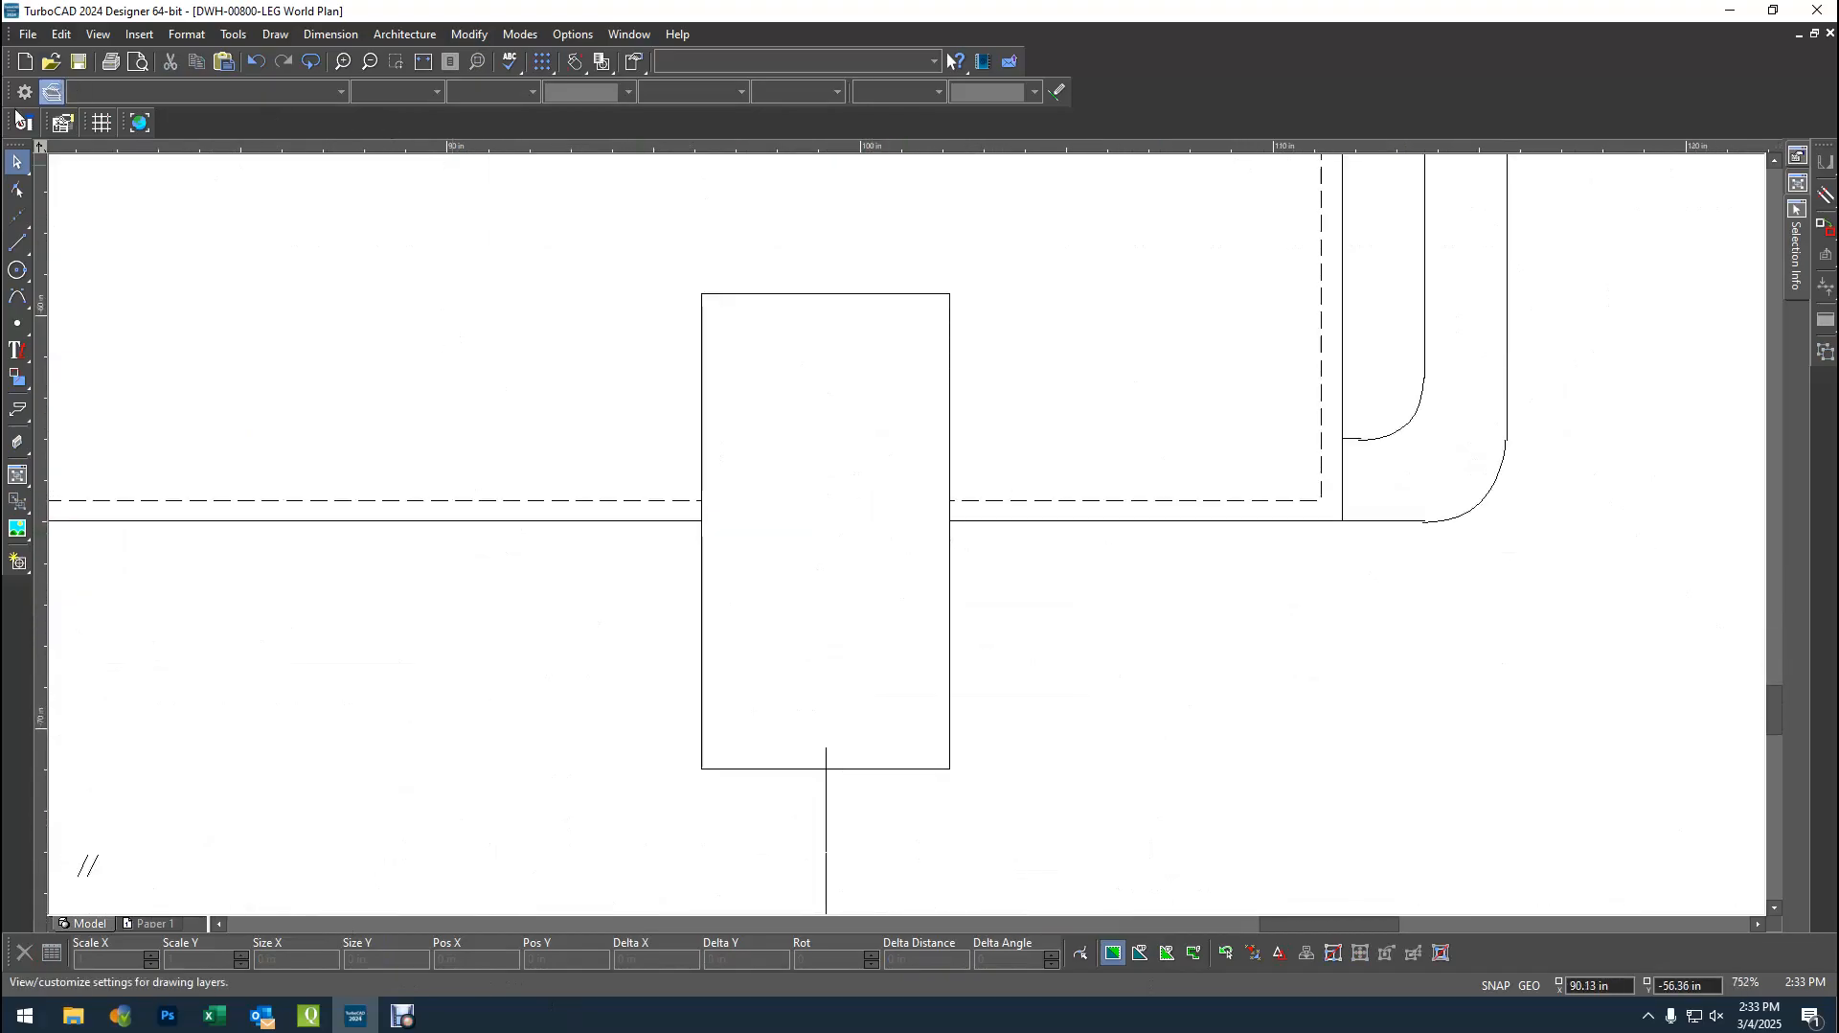
{"action": "left_click", "coordinate": [18, 244]}
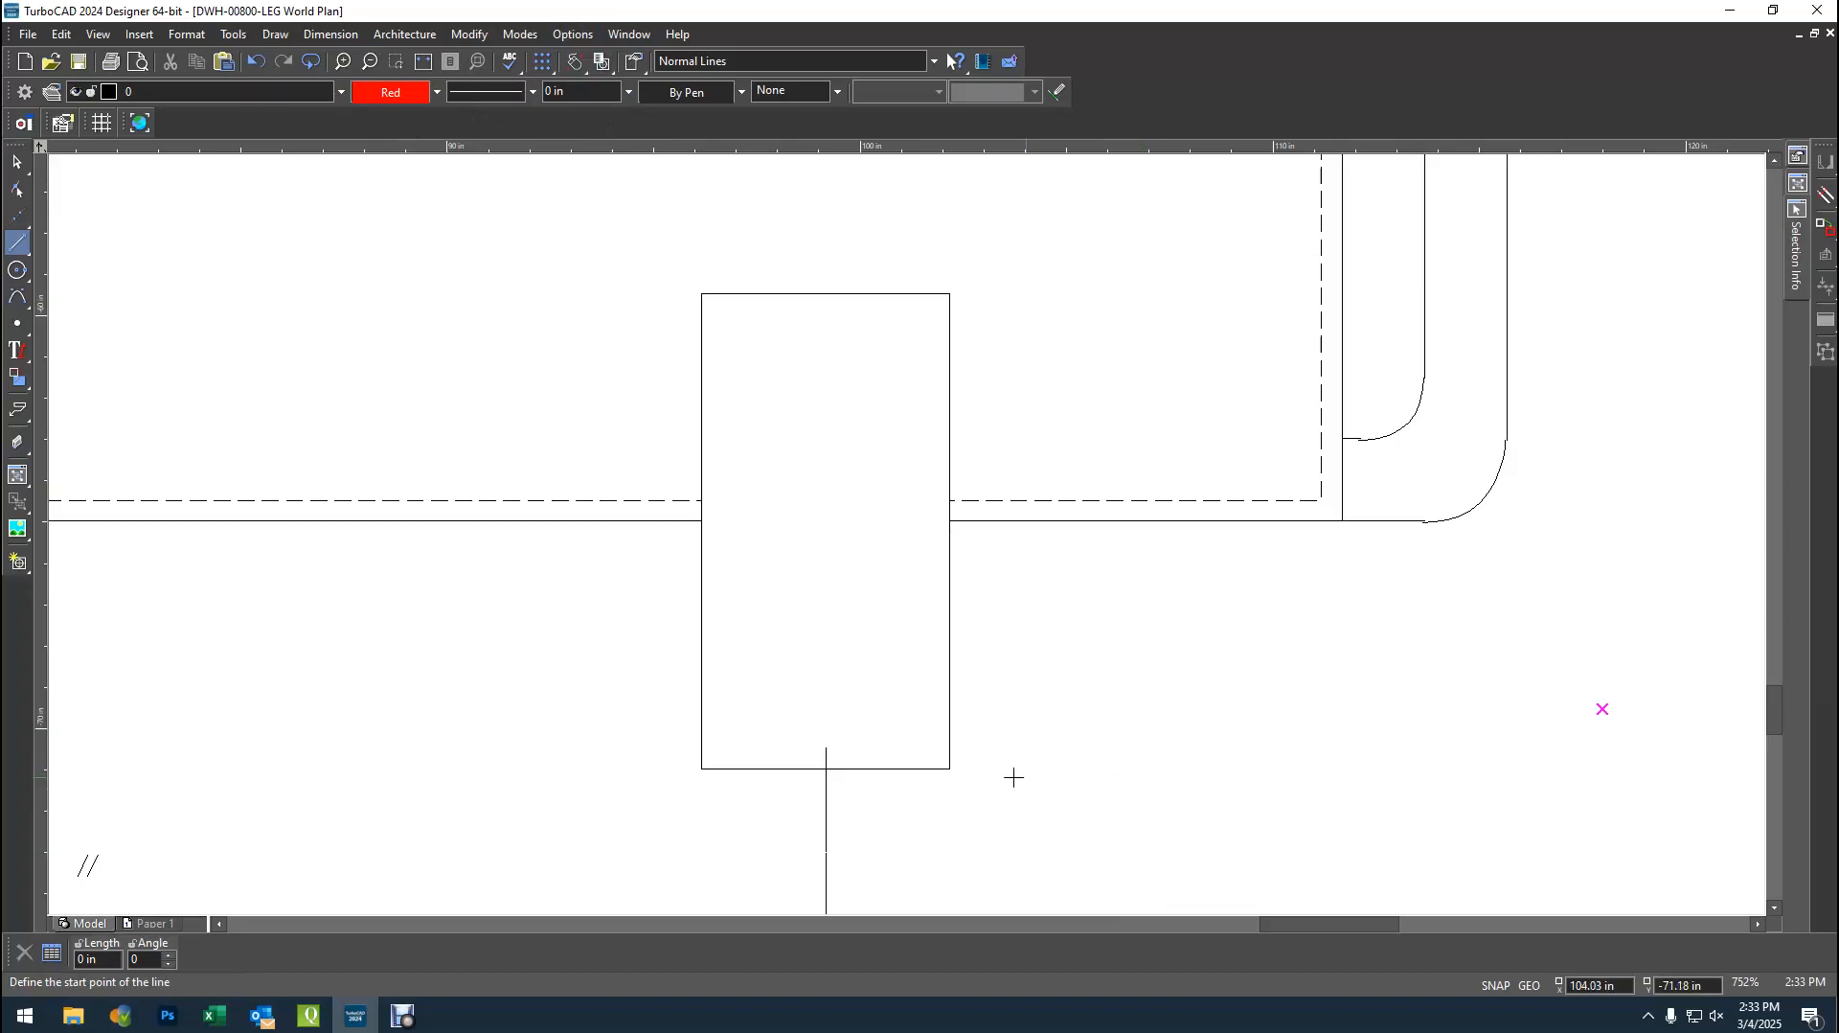
{"action": "left_click", "coordinate": [951, 769]}
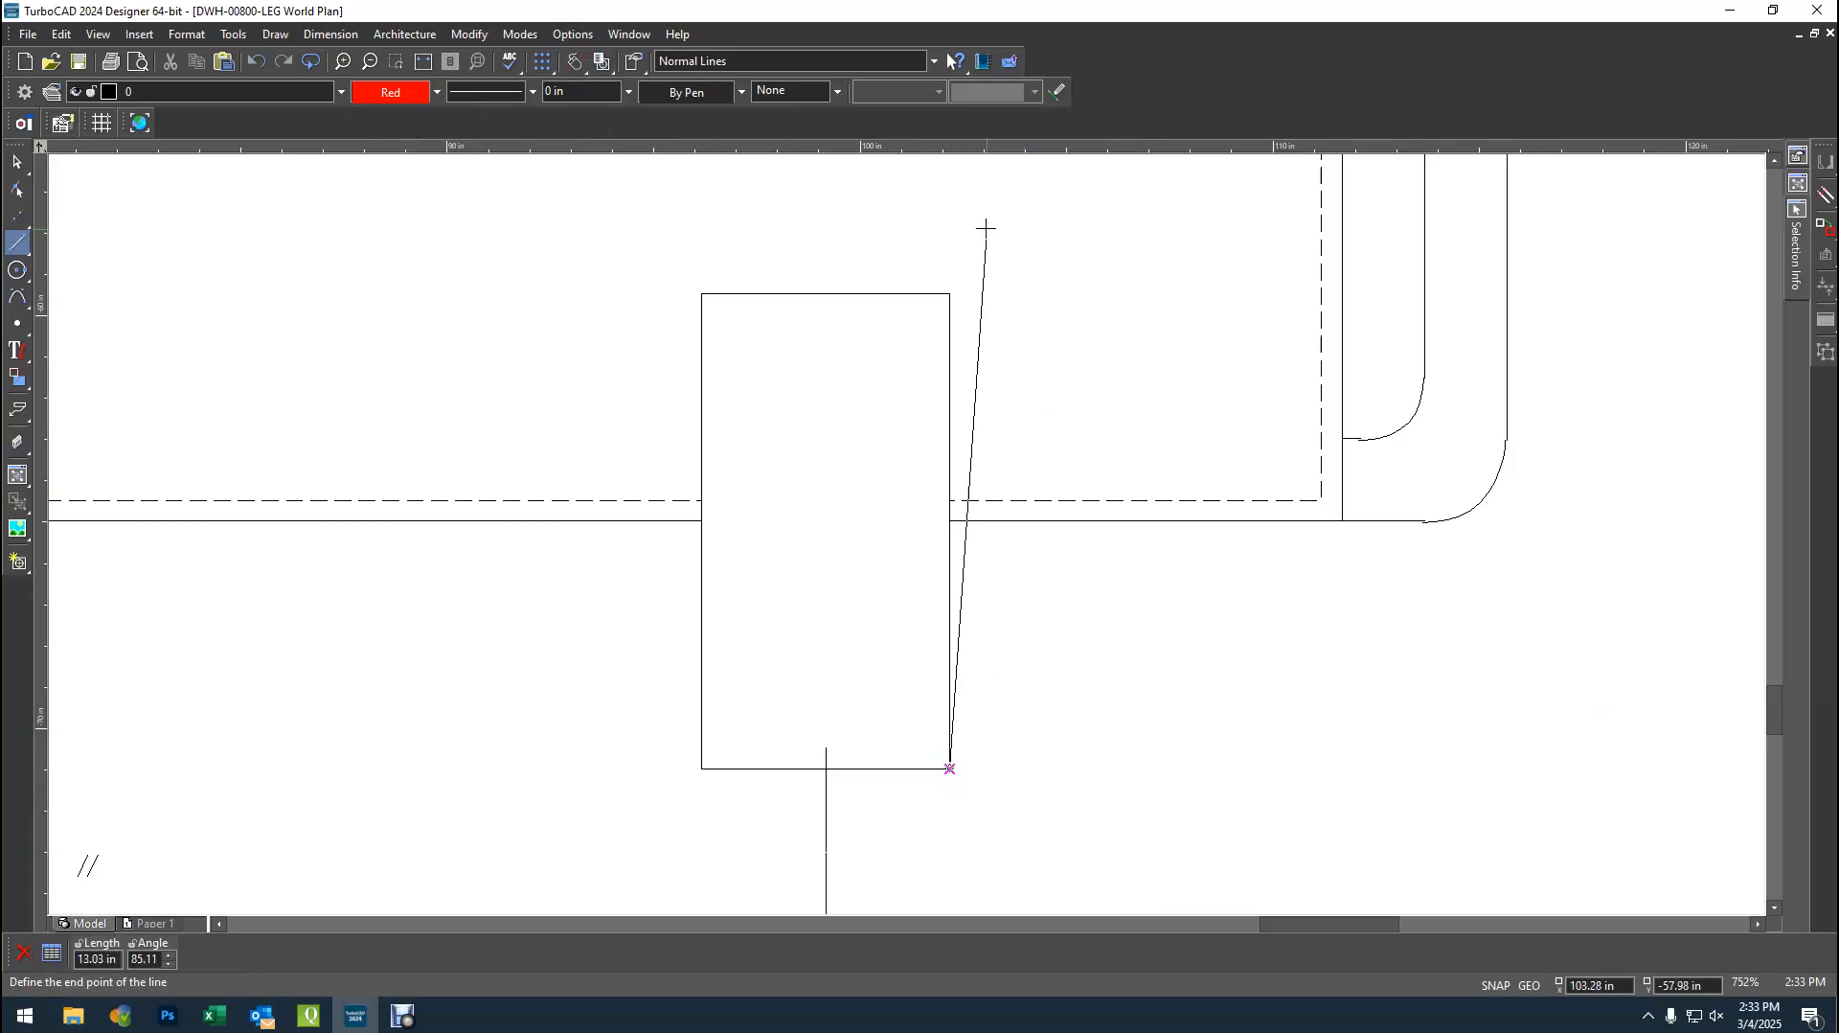
{"action": "key", "text": "Tab"}
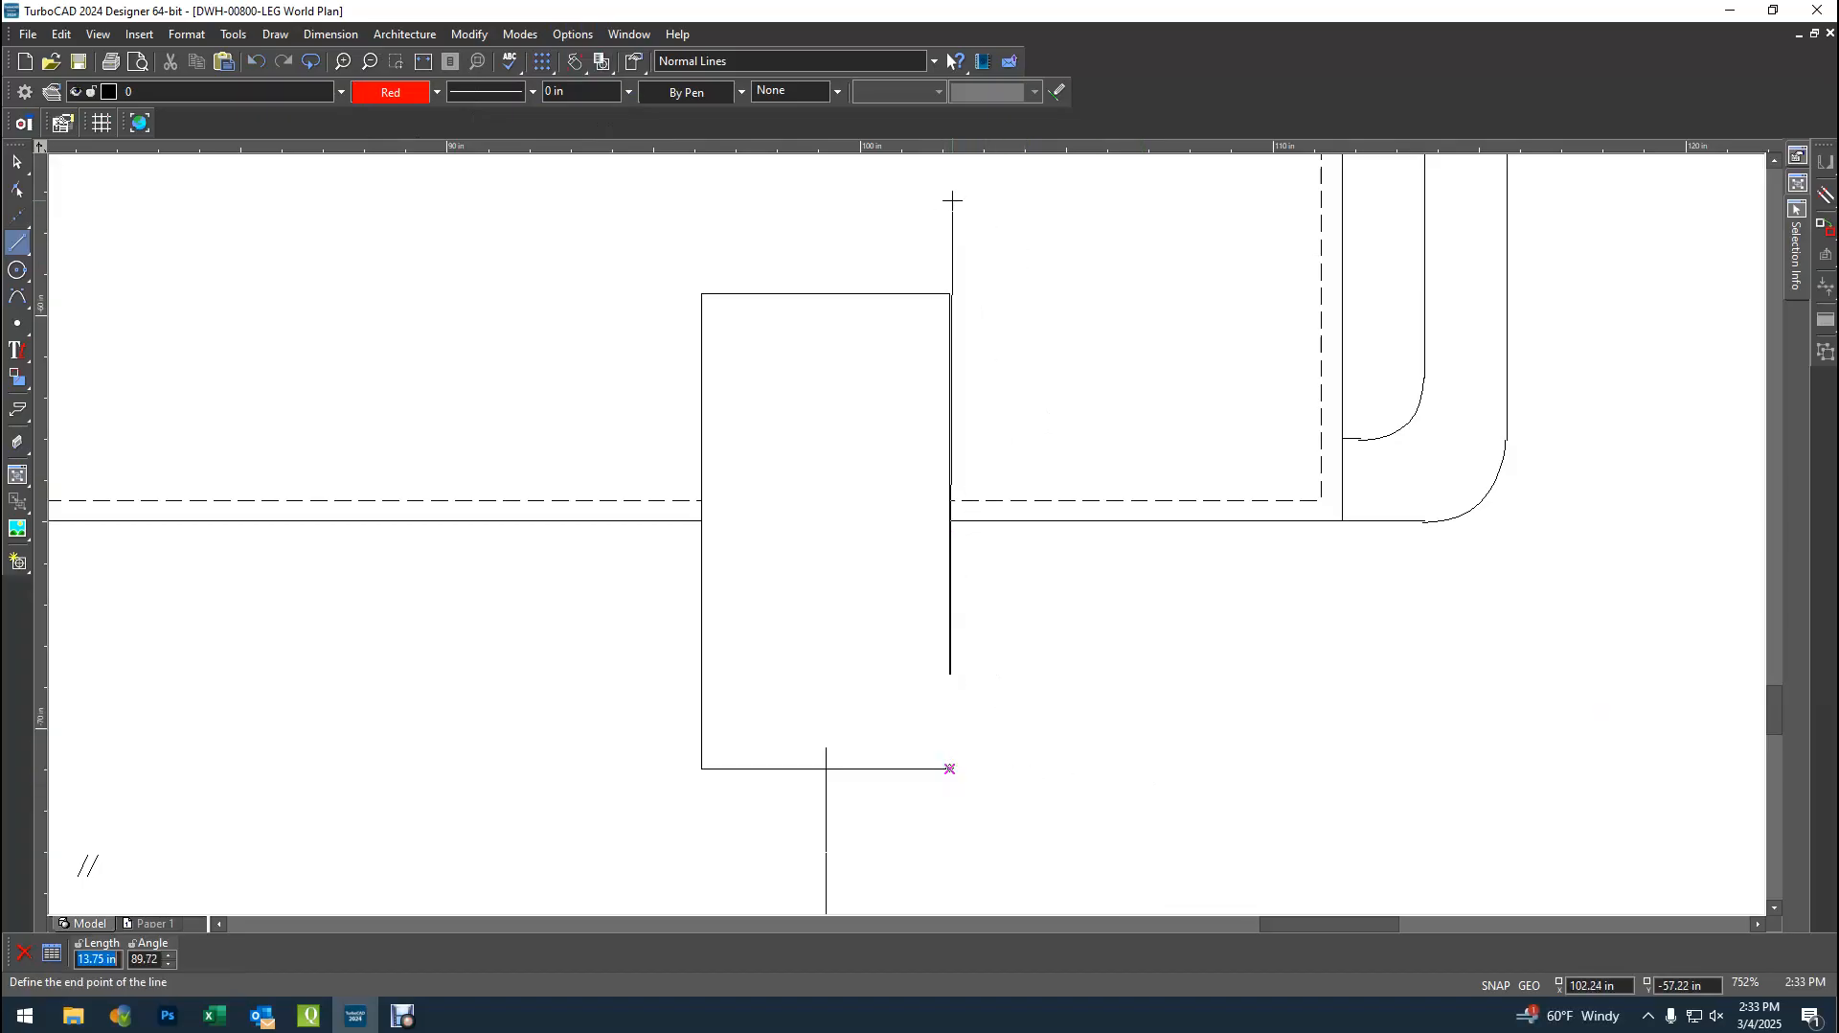
{"action": "type", "text": "11.84"}
{"action": "key", "text": "Tab"}
{"action": "type", "text": "90"}
{"action": "key", "text": "Return"}
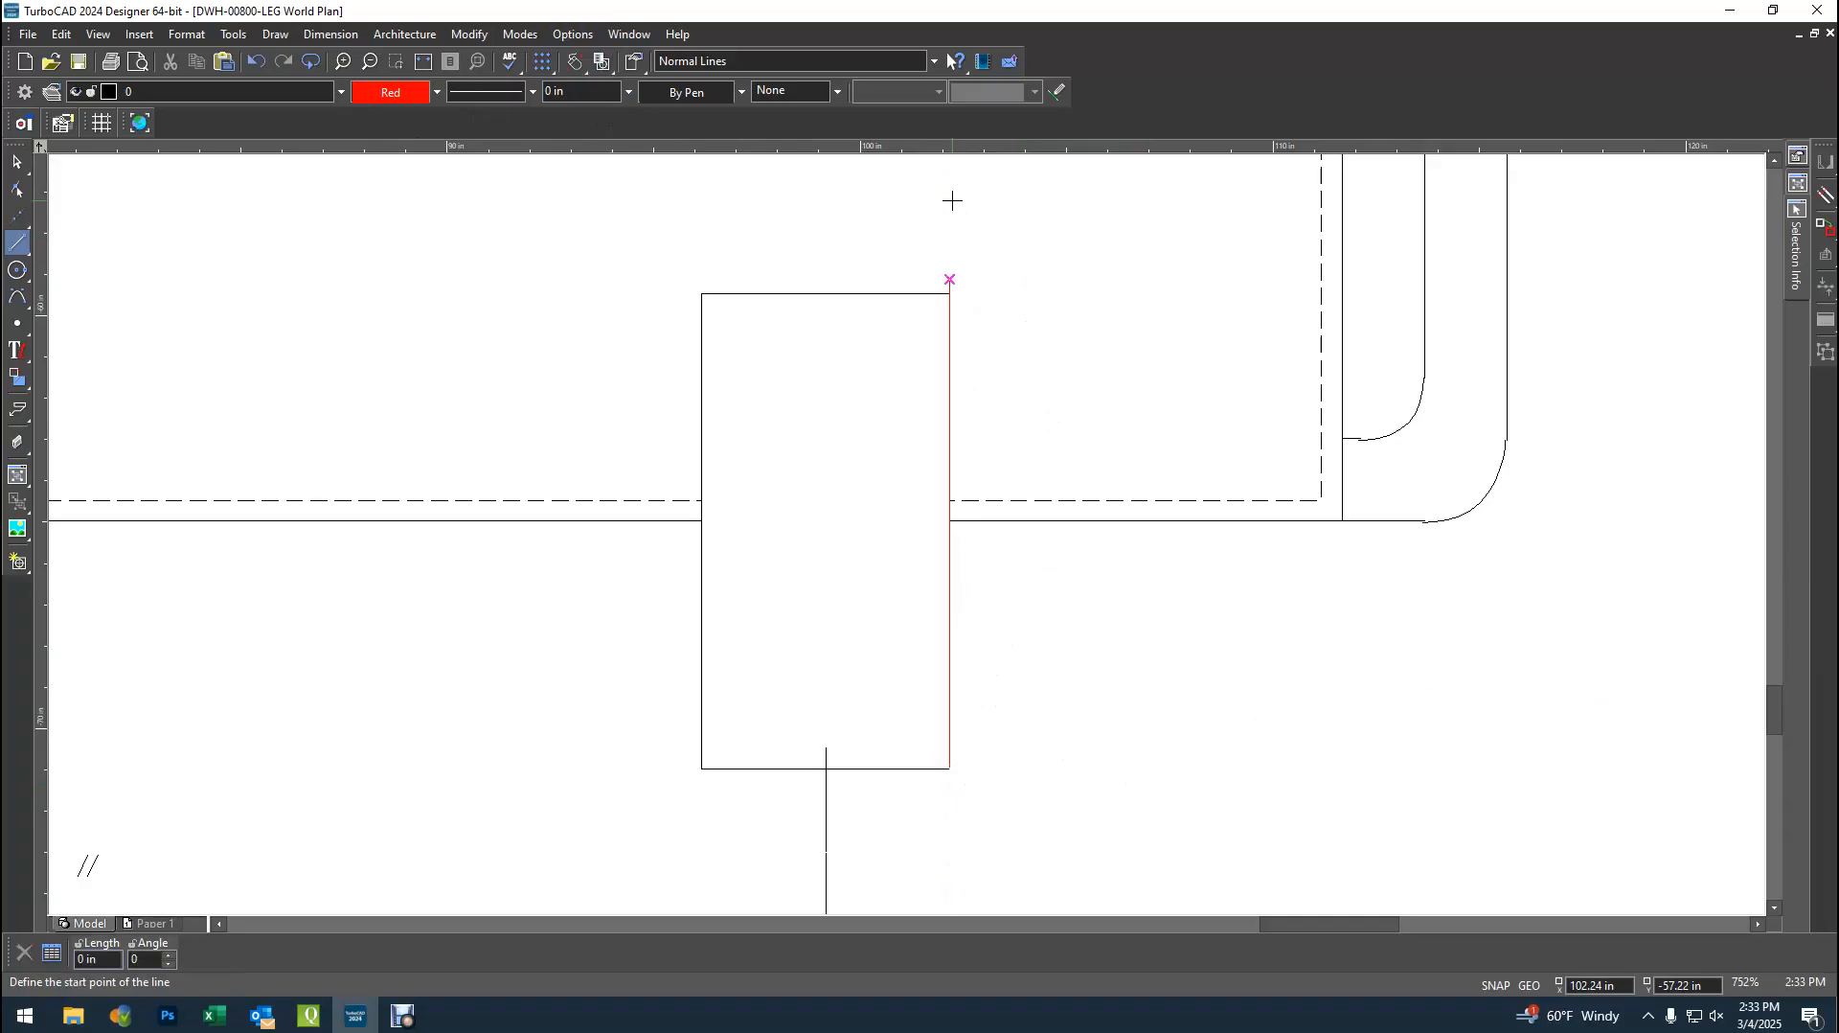
- Draw a red 1.5 in line at 180° from the upper end of the 11.84 in check line
{"action": "left_click", "coordinate": [951, 278]}
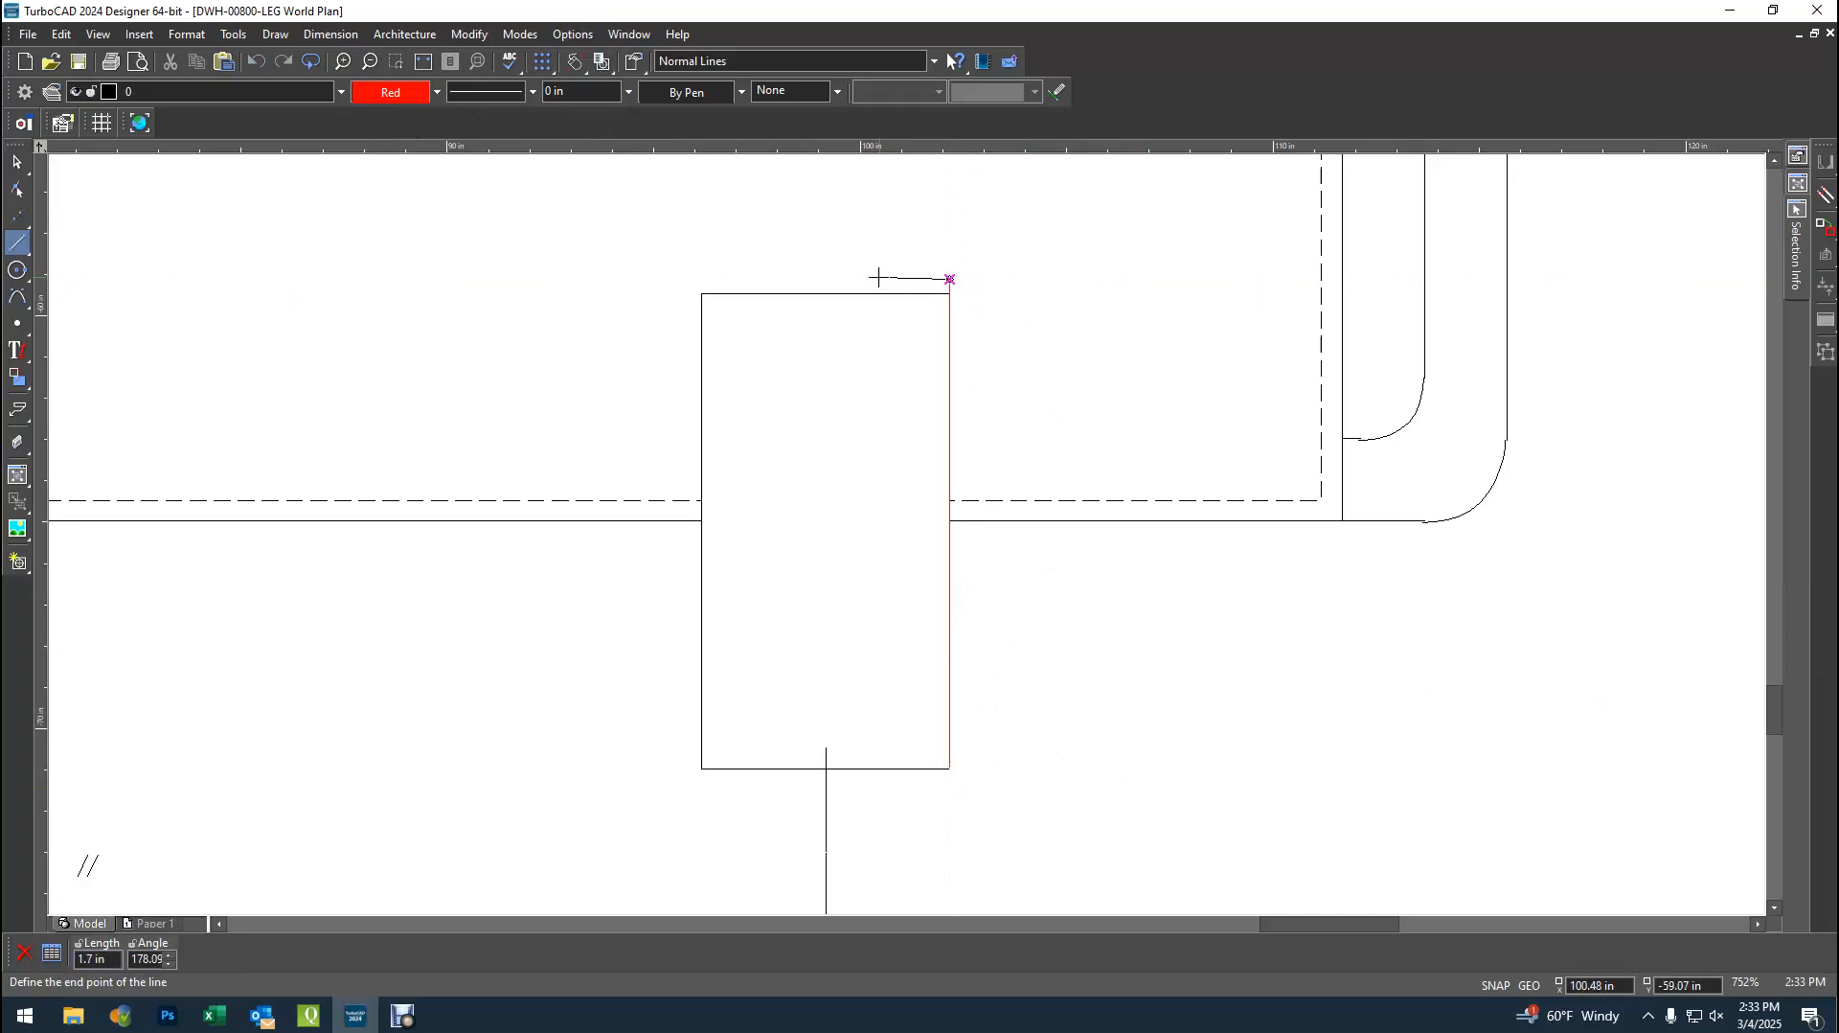
{"action": "key", "text": "Tab"}
{"action": "type", "text": "1.5"}
{"action": "key", "text": "Tab"}
{"action": "type", "text": "180"}
{"action": "key", "text": "Return"}
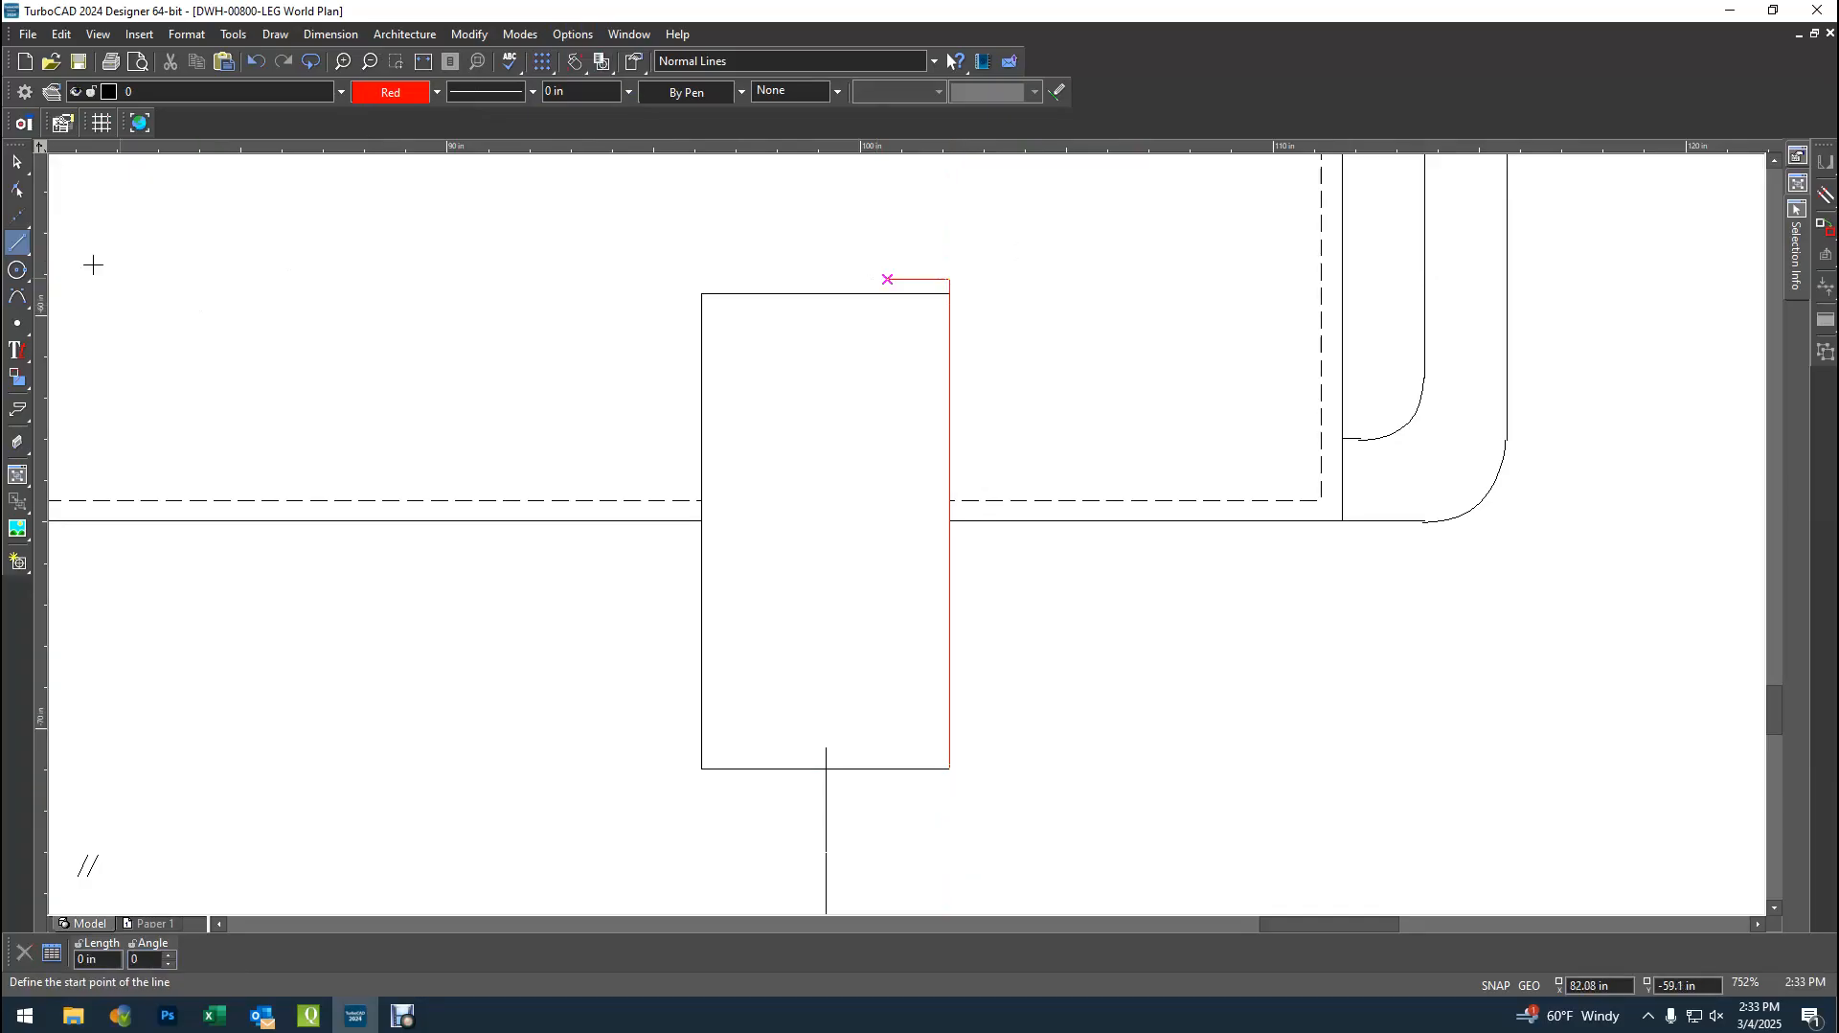
- Stretch the upper edge of the side view's right support to the end of the red check line, giving a height of 11.84 in
{"action": "left_click", "coordinate": [19, 189]}
{"action": "left_click", "coordinate": [18, 162]}
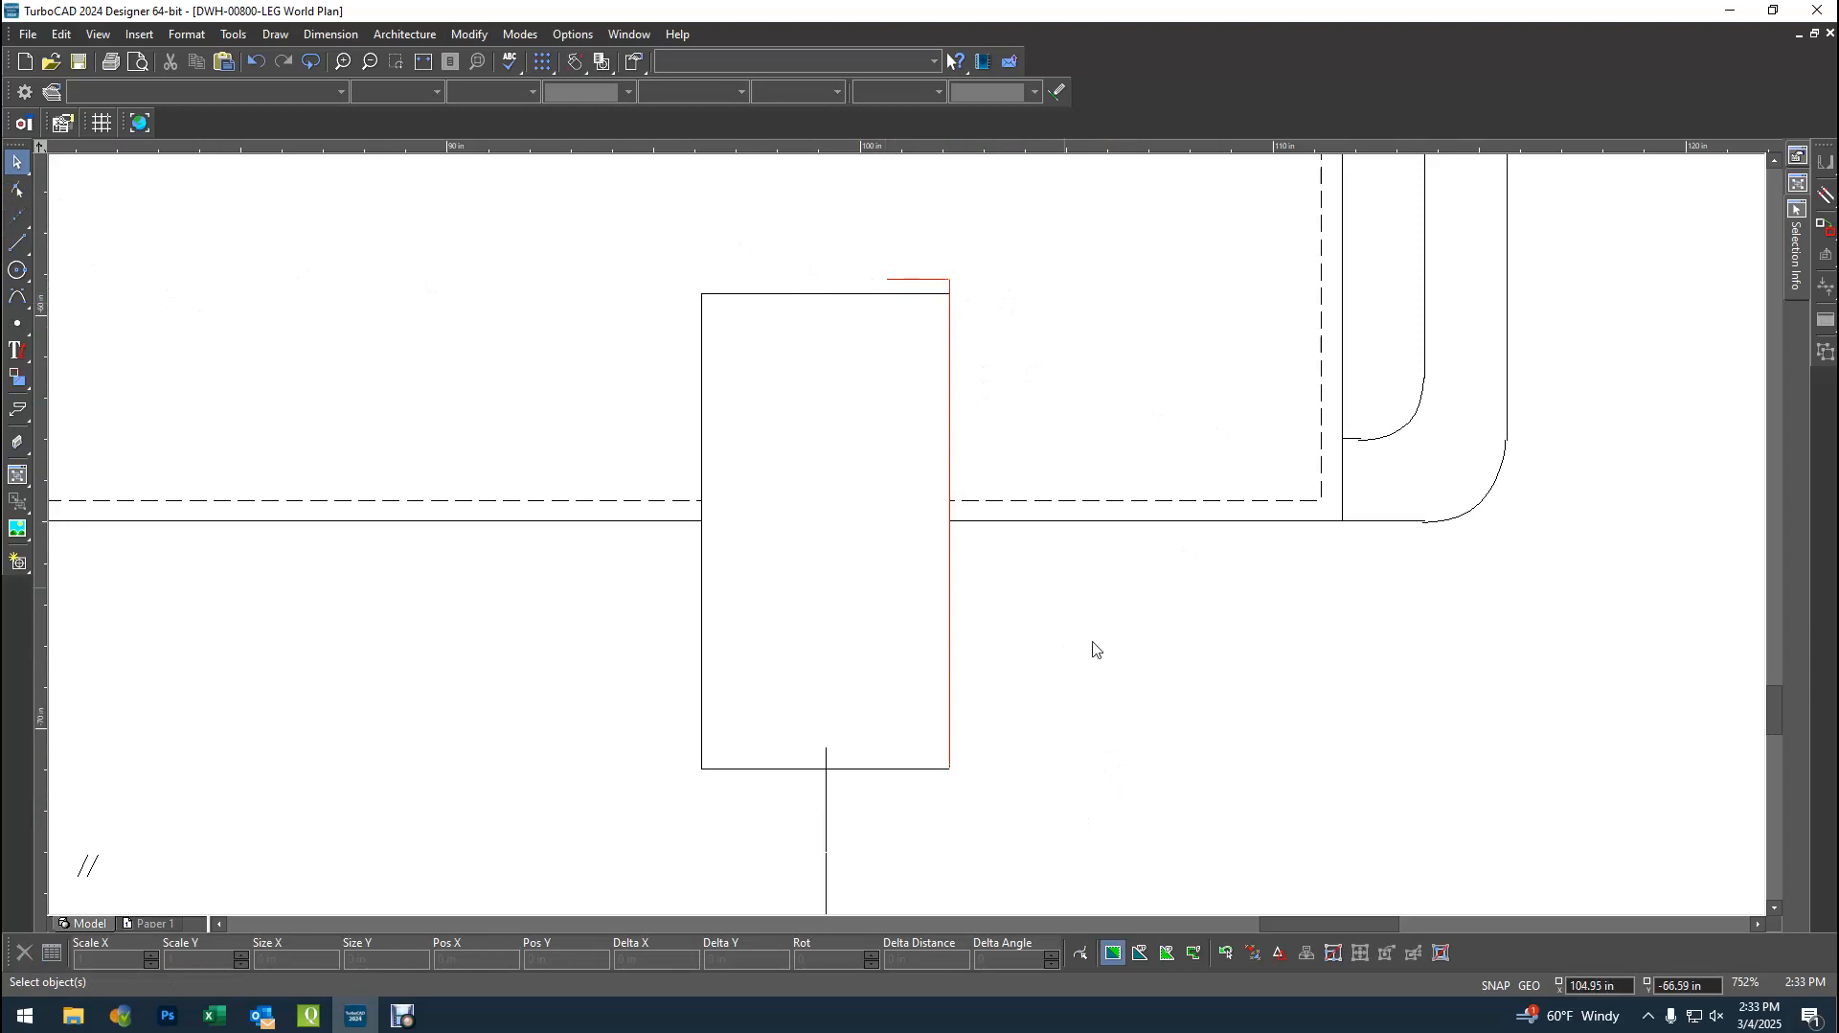
{"action": "scroll", "coordinate": [928, 300], "scroll_direction": "up", "scroll_amount": 5}
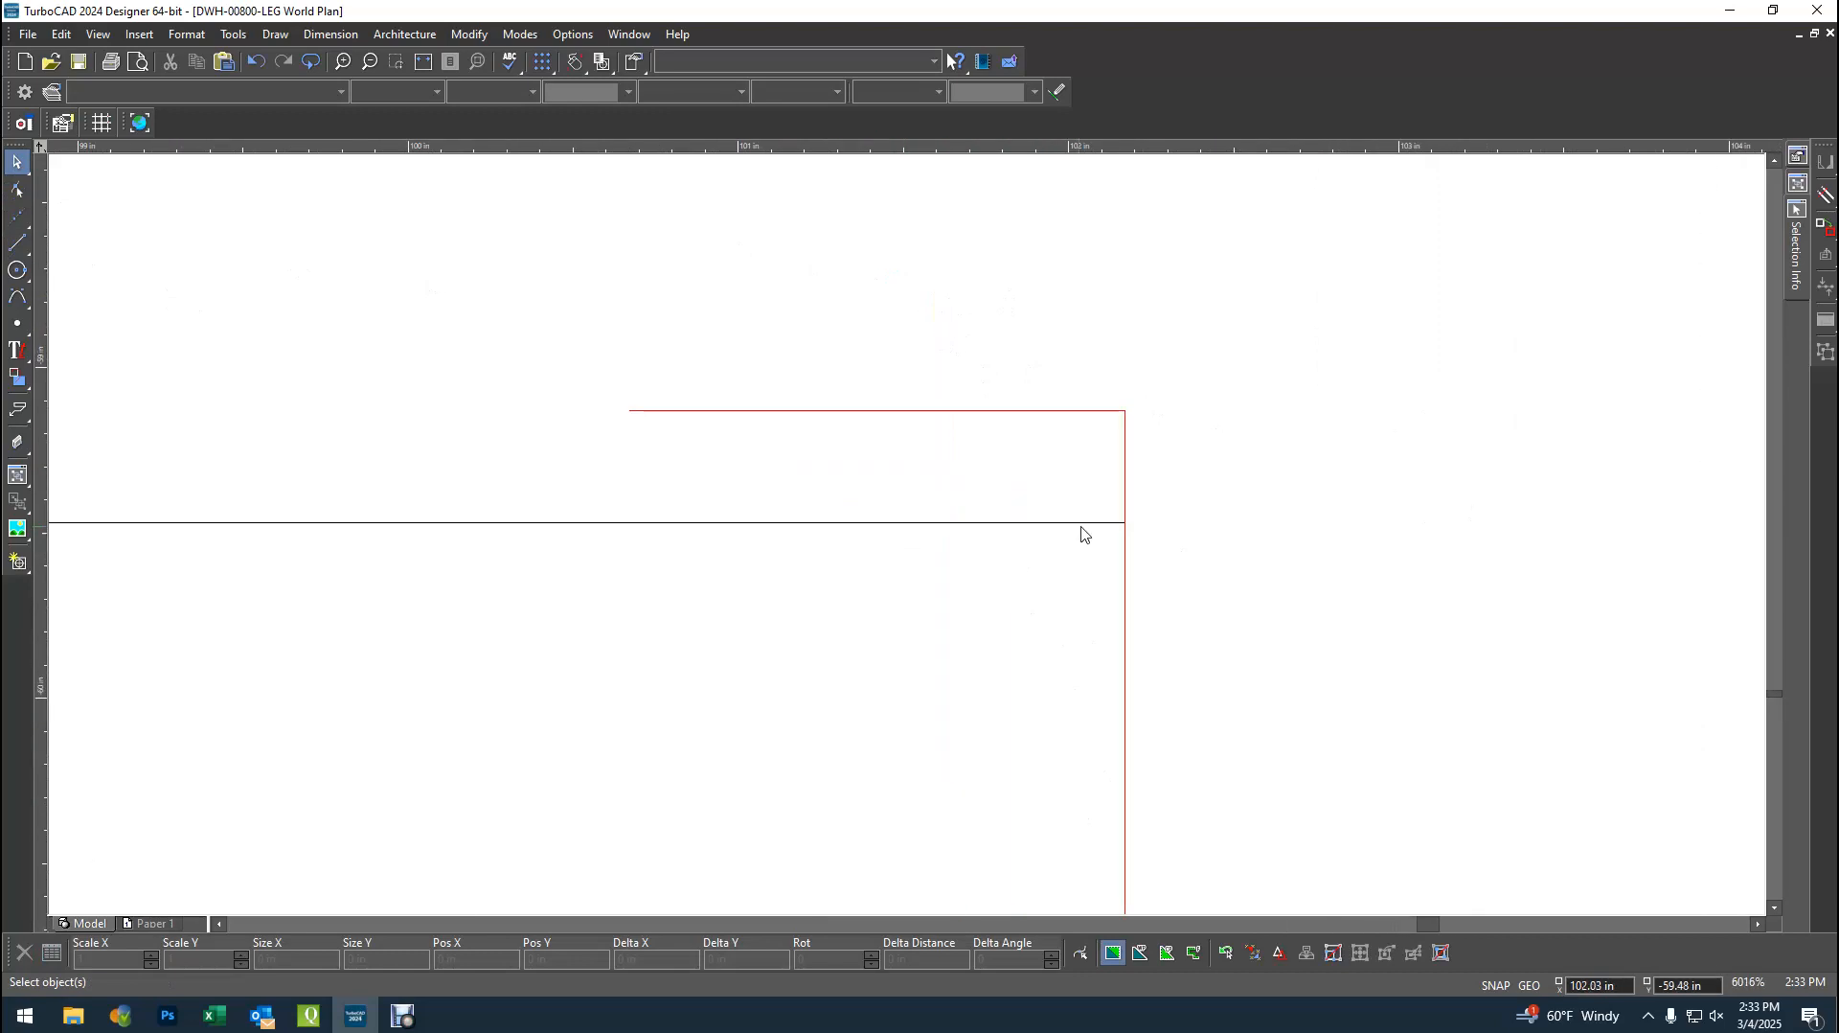
{"action": "left_click", "coordinate": [1086, 530]}
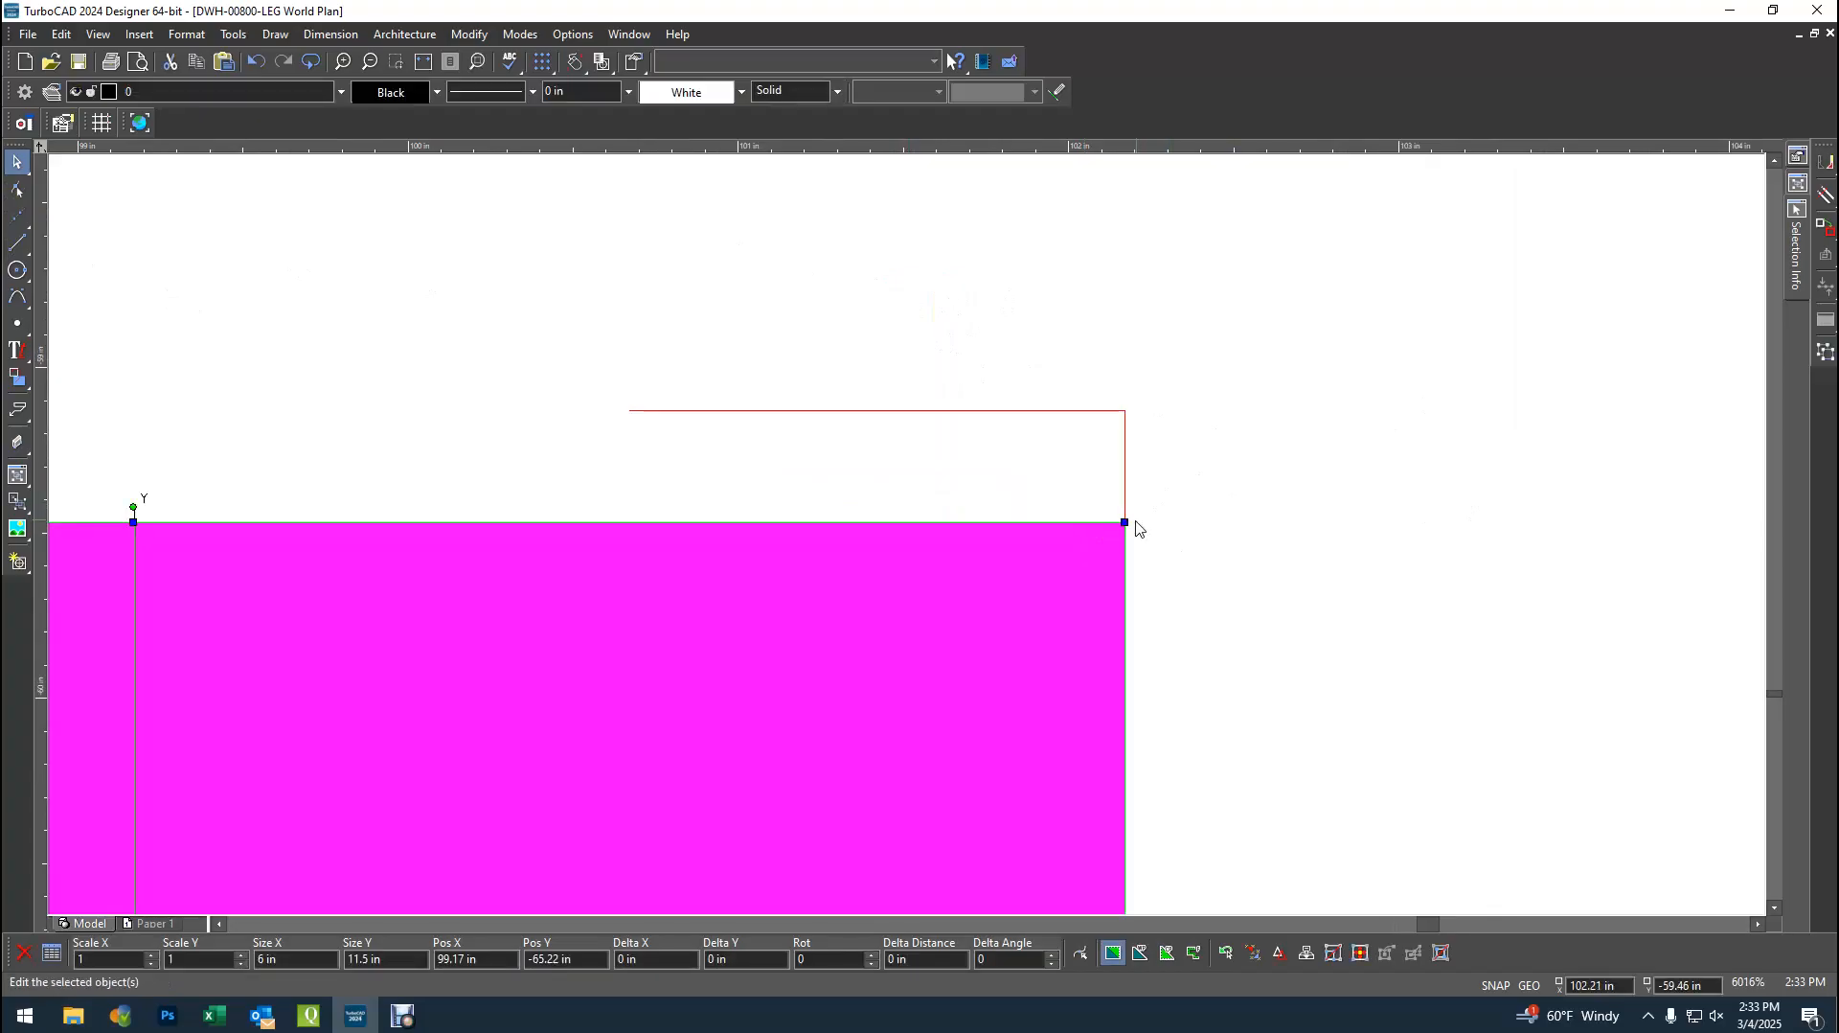
{"action": "left_click_drag", "start_coordinate": [1126, 524], "coordinate": [1127, 413]}
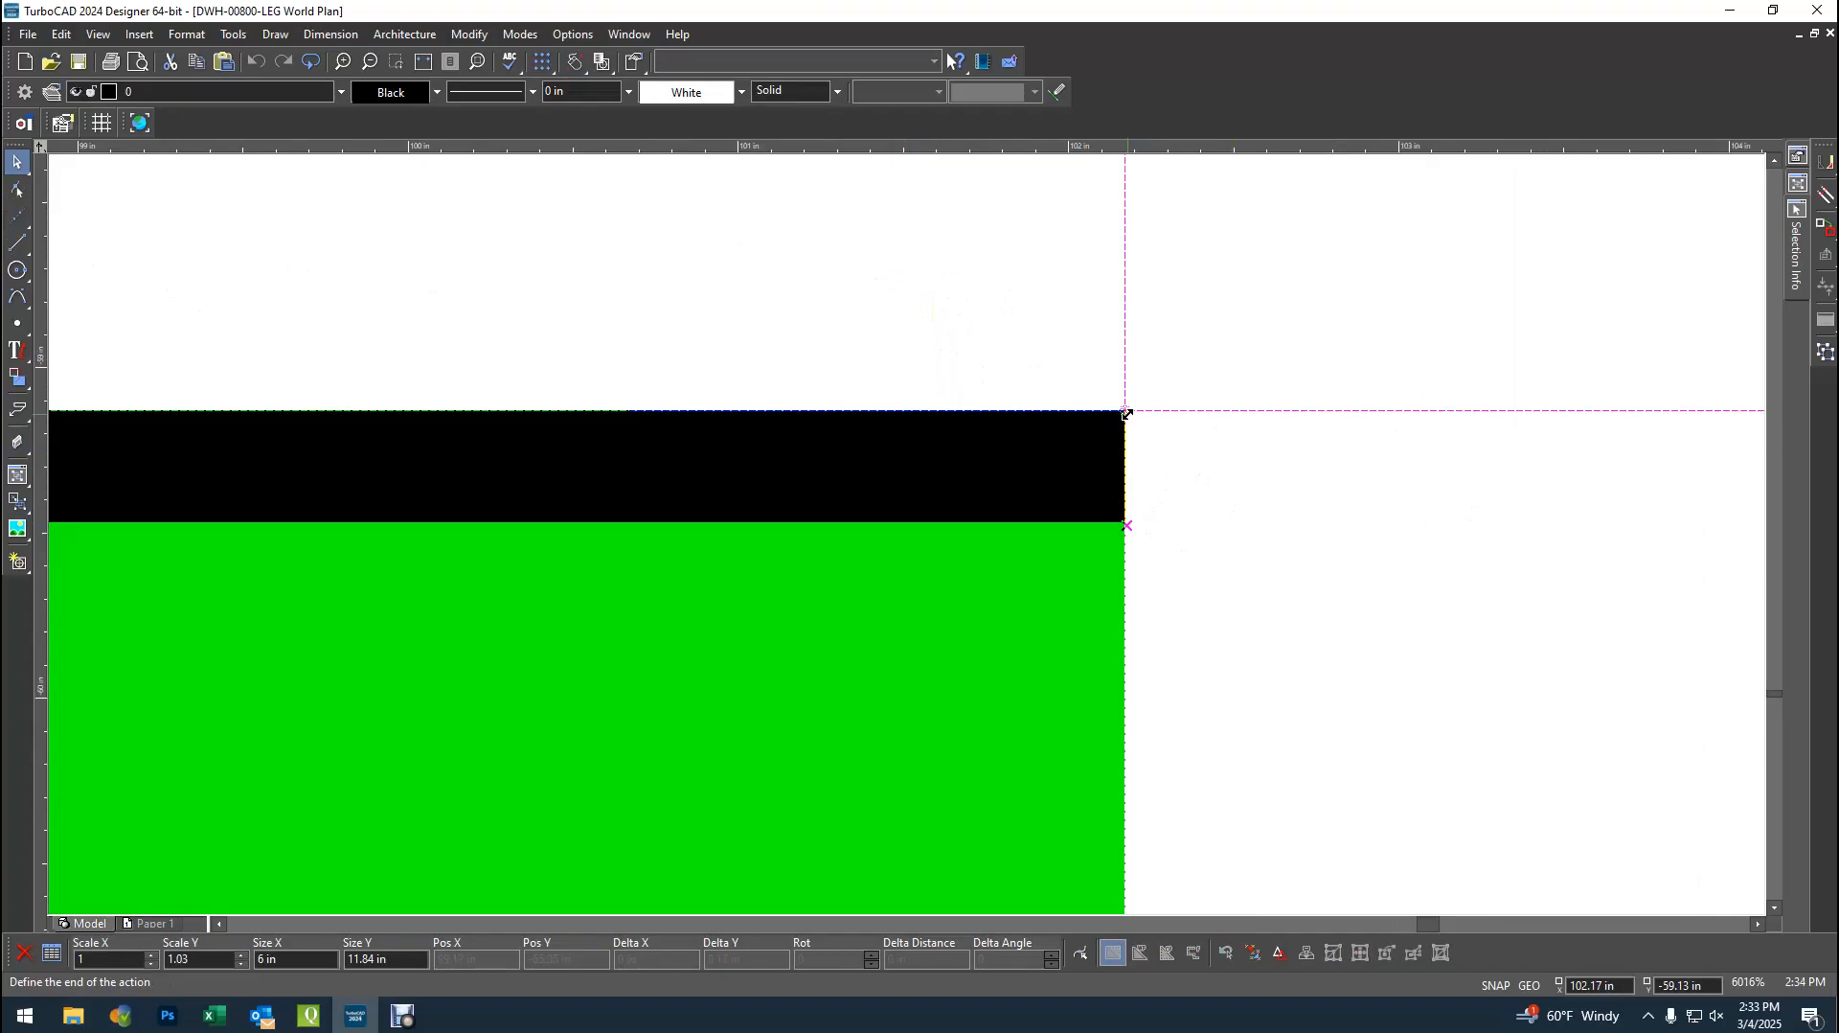
{"action": "left_click", "coordinate": [1123, 410]}
{"action": "left_click", "coordinate": [1301, 492]}
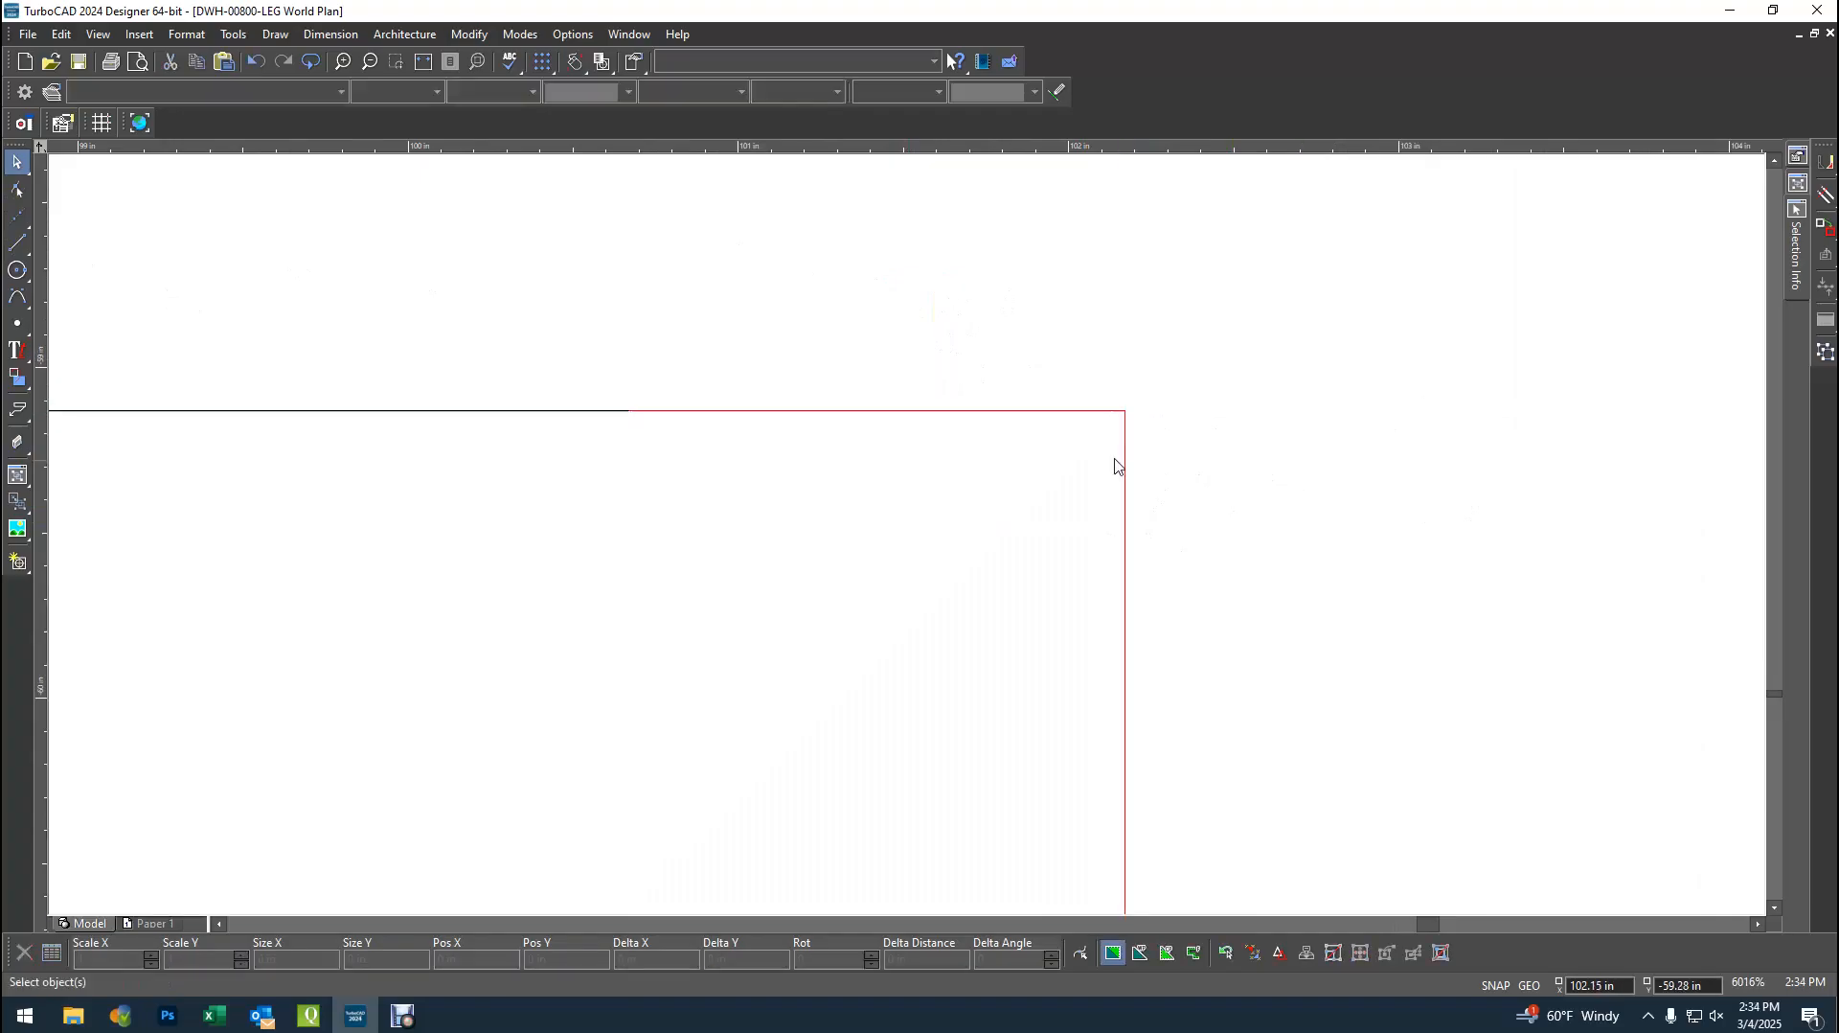
- Delete the red 1.5 in and 11.84 in check lines from the side view's right support
{"action": "left_click", "coordinate": [1052, 410]}
{"action": "left_click", "coordinate": [1392, 408]}
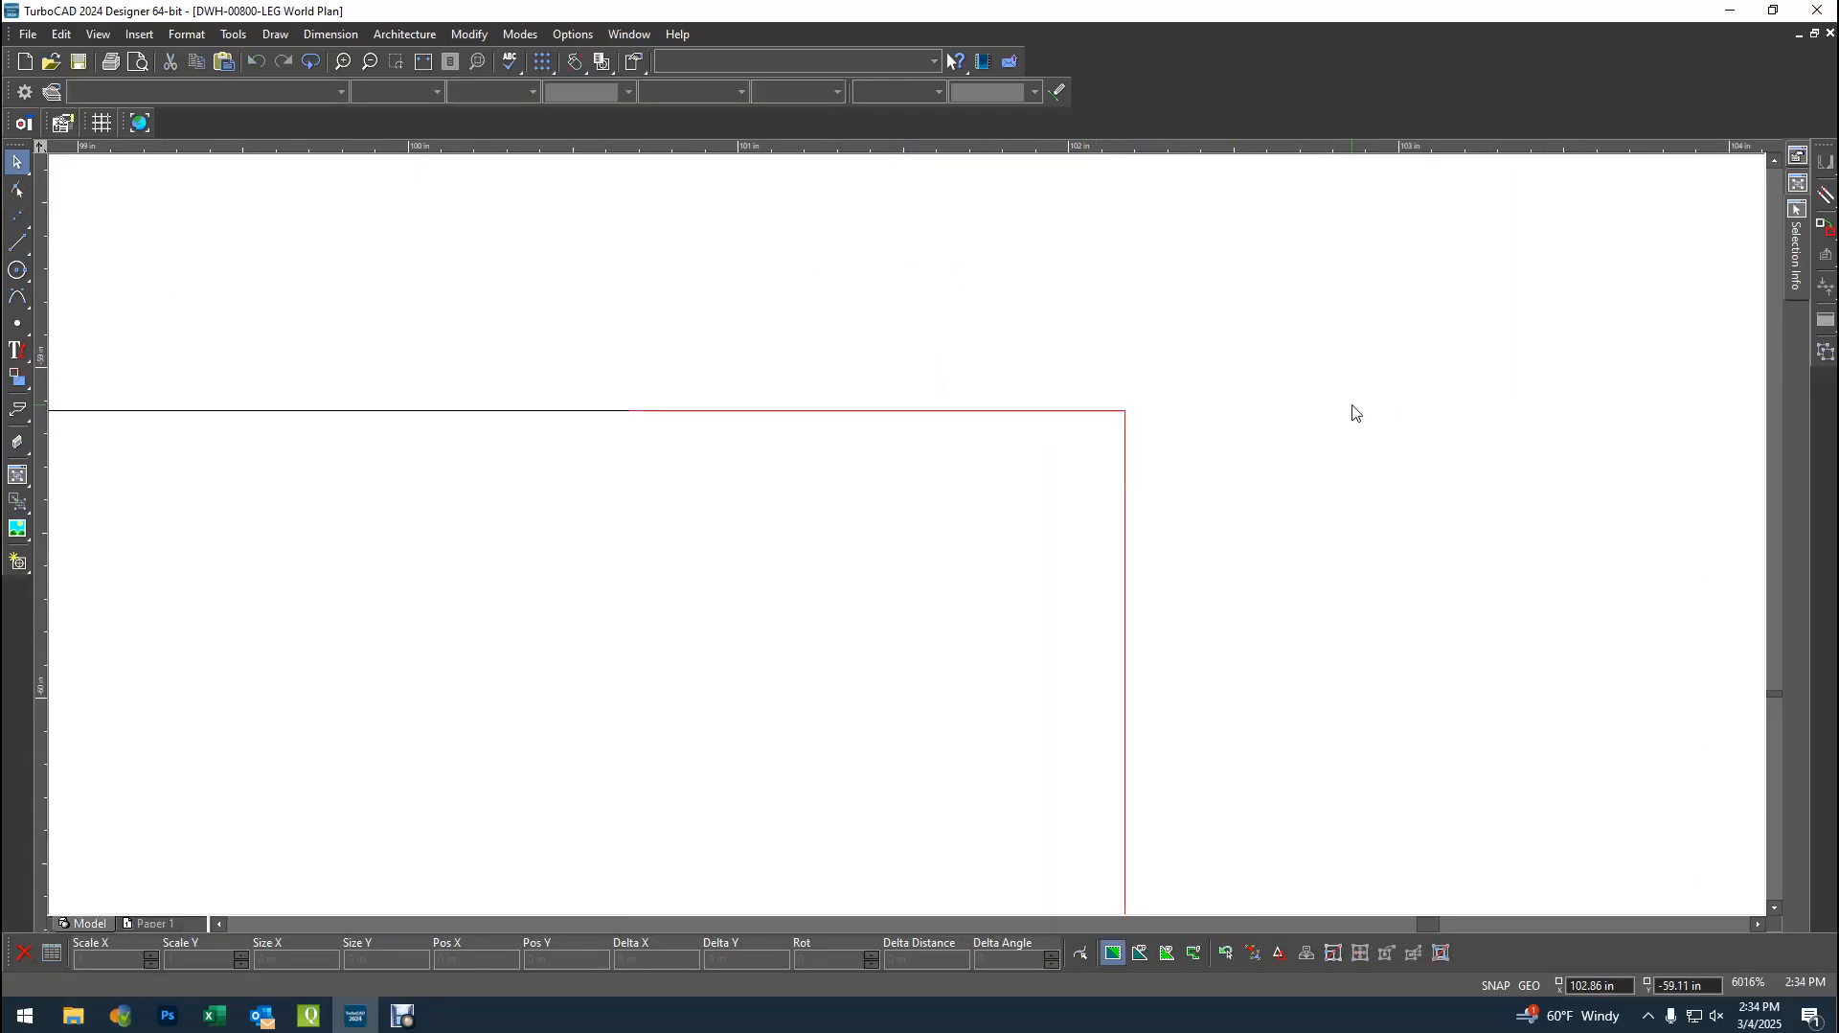
{"action": "scroll", "coordinate": [1349, 404], "scroll_direction": "down", "scroll_amount": 1}
{"action": "scroll", "coordinate": [907, 542], "scroll_direction": "down", "scroll_amount": 2}
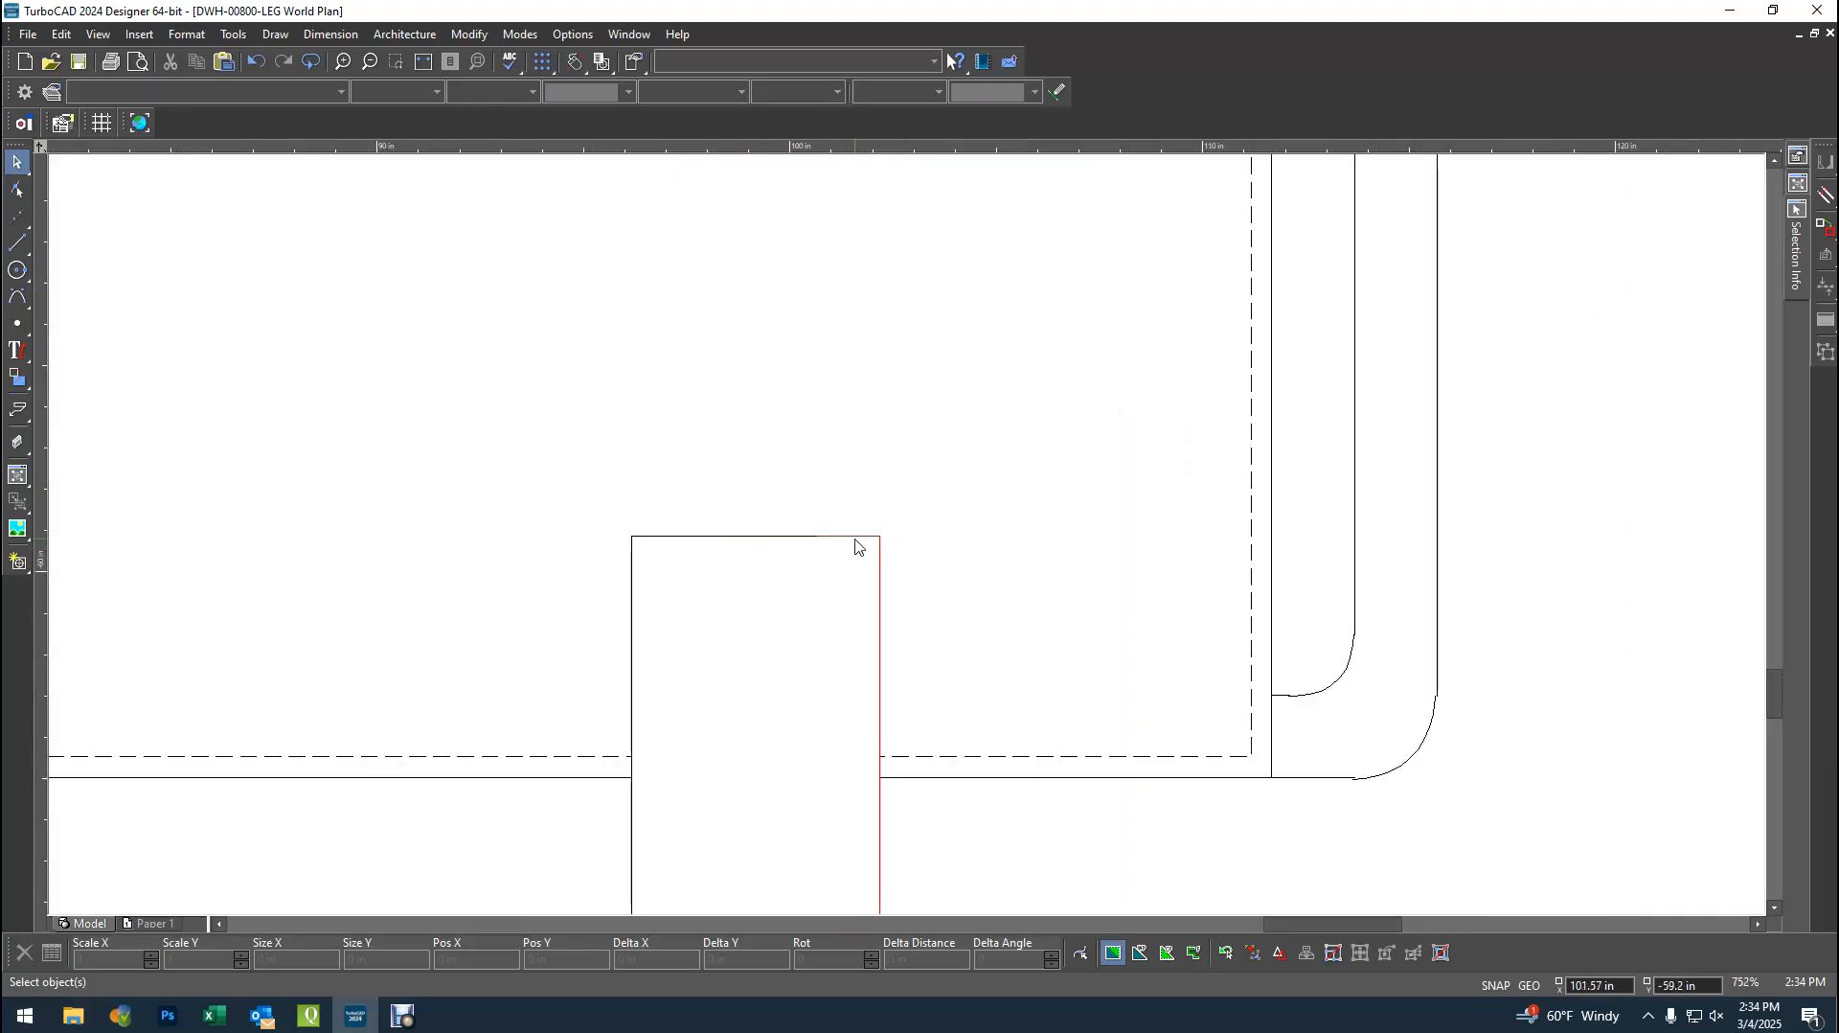
{"action": "left_click", "coordinate": [855, 546]}
{"action": "left_click", "coordinate": [910, 573]}
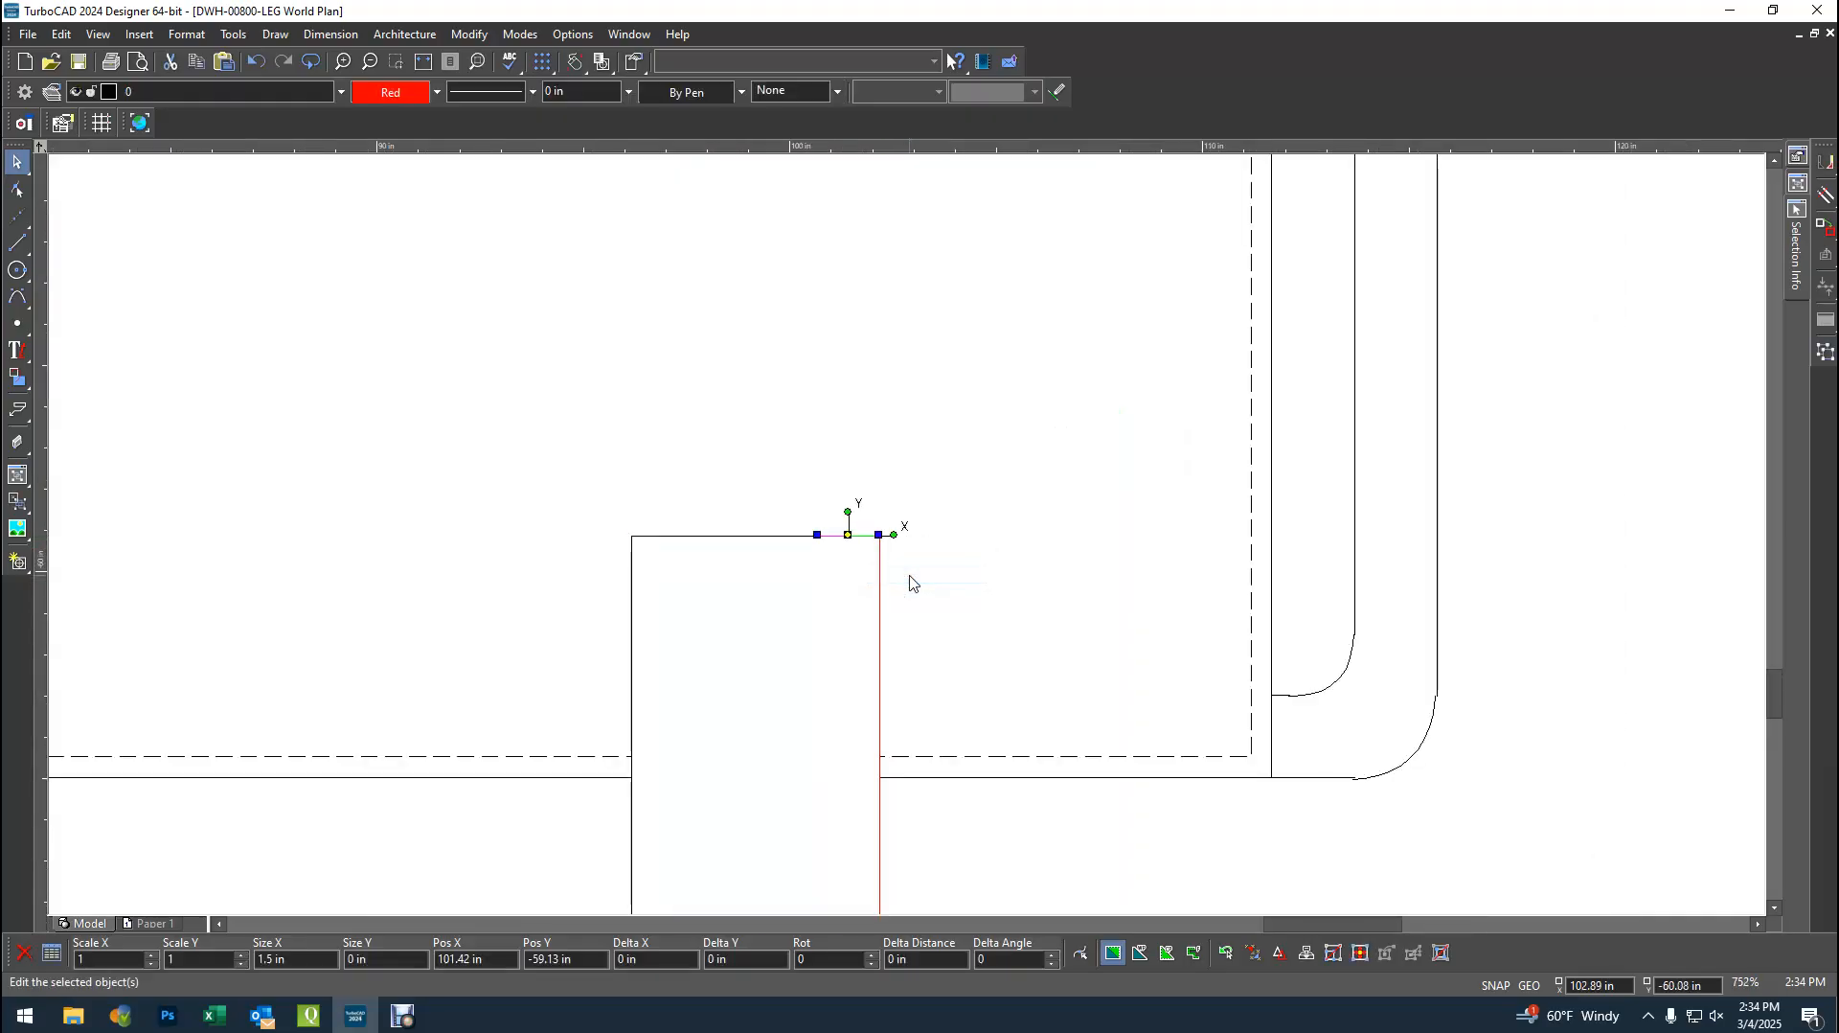
{"action": "left_click", "coordinate": [910, 583]}
{"action": "left_click", "coordinate": [877, 590]}
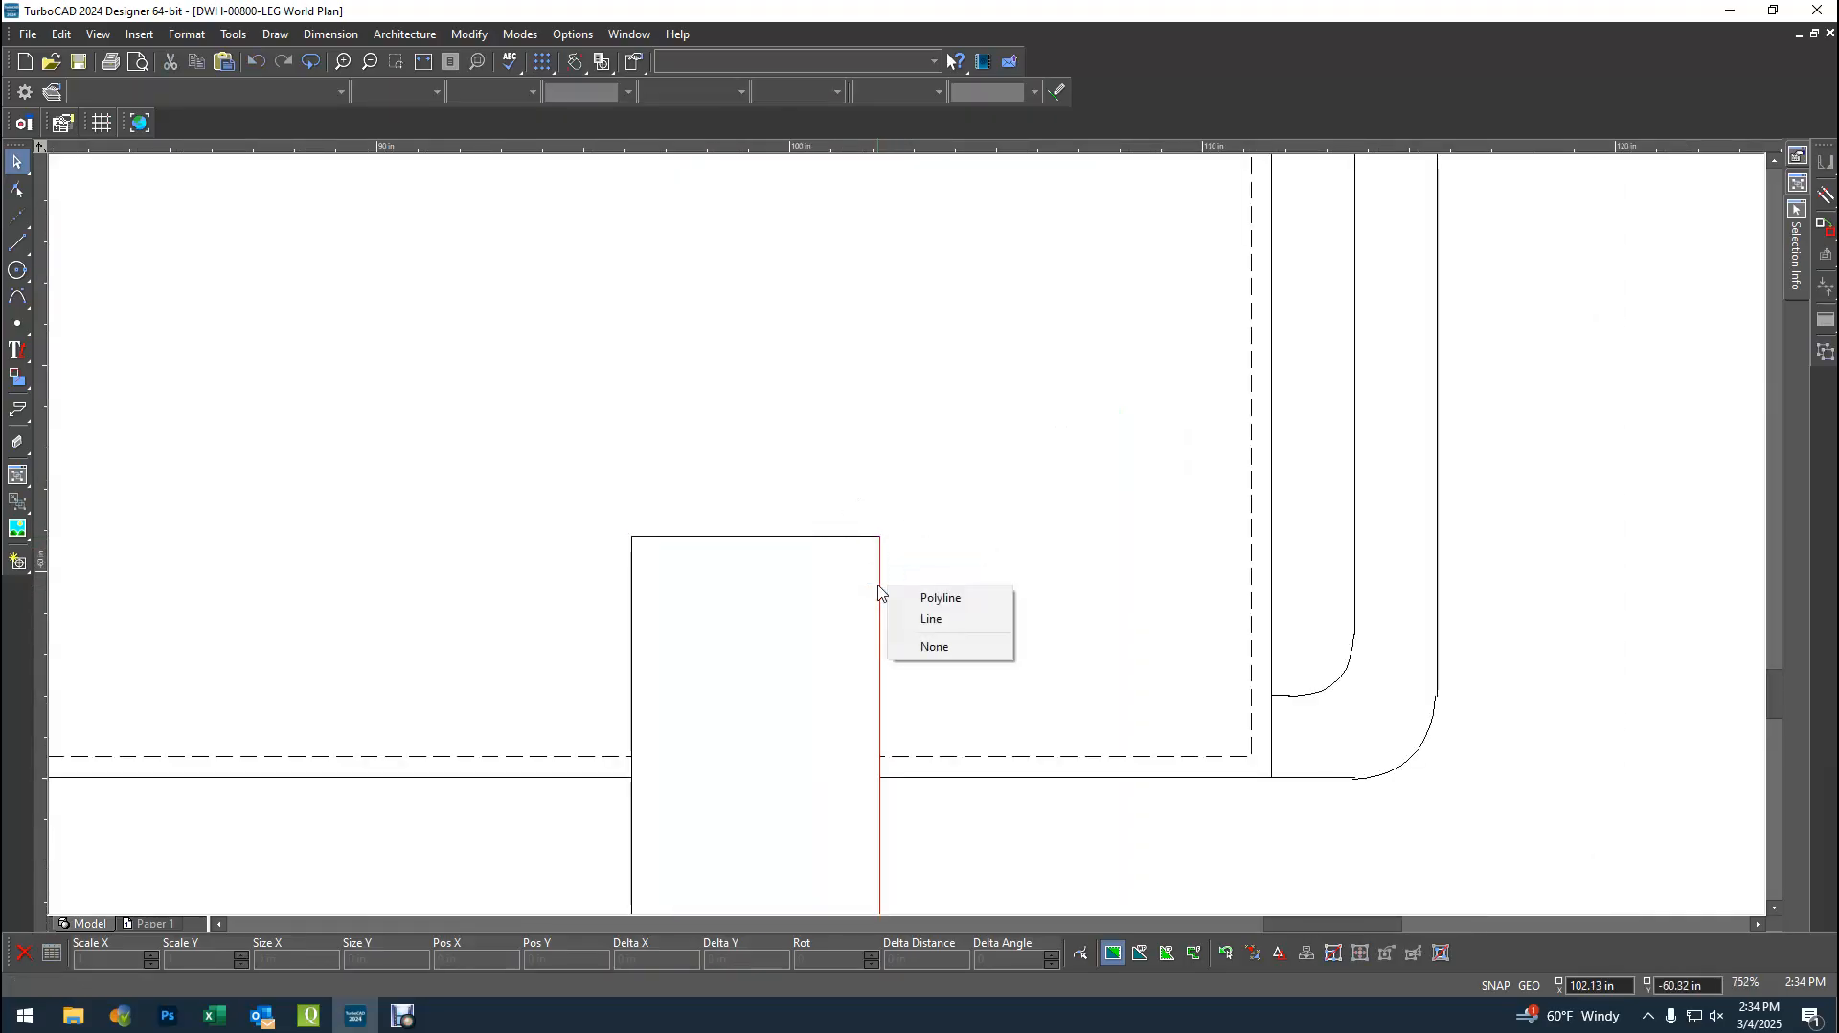
{"action": "left_click", "coordinate": [940, 622]}
{"action": "key", "text": "Delete"}
- Check with temporary lines whether the end view's left support lines up with the side view's right support at their lower and upper corners
{"action": "scroll", "coordinate": [876, 517], "scroll_direction": "down", "scroll_amount": 2}
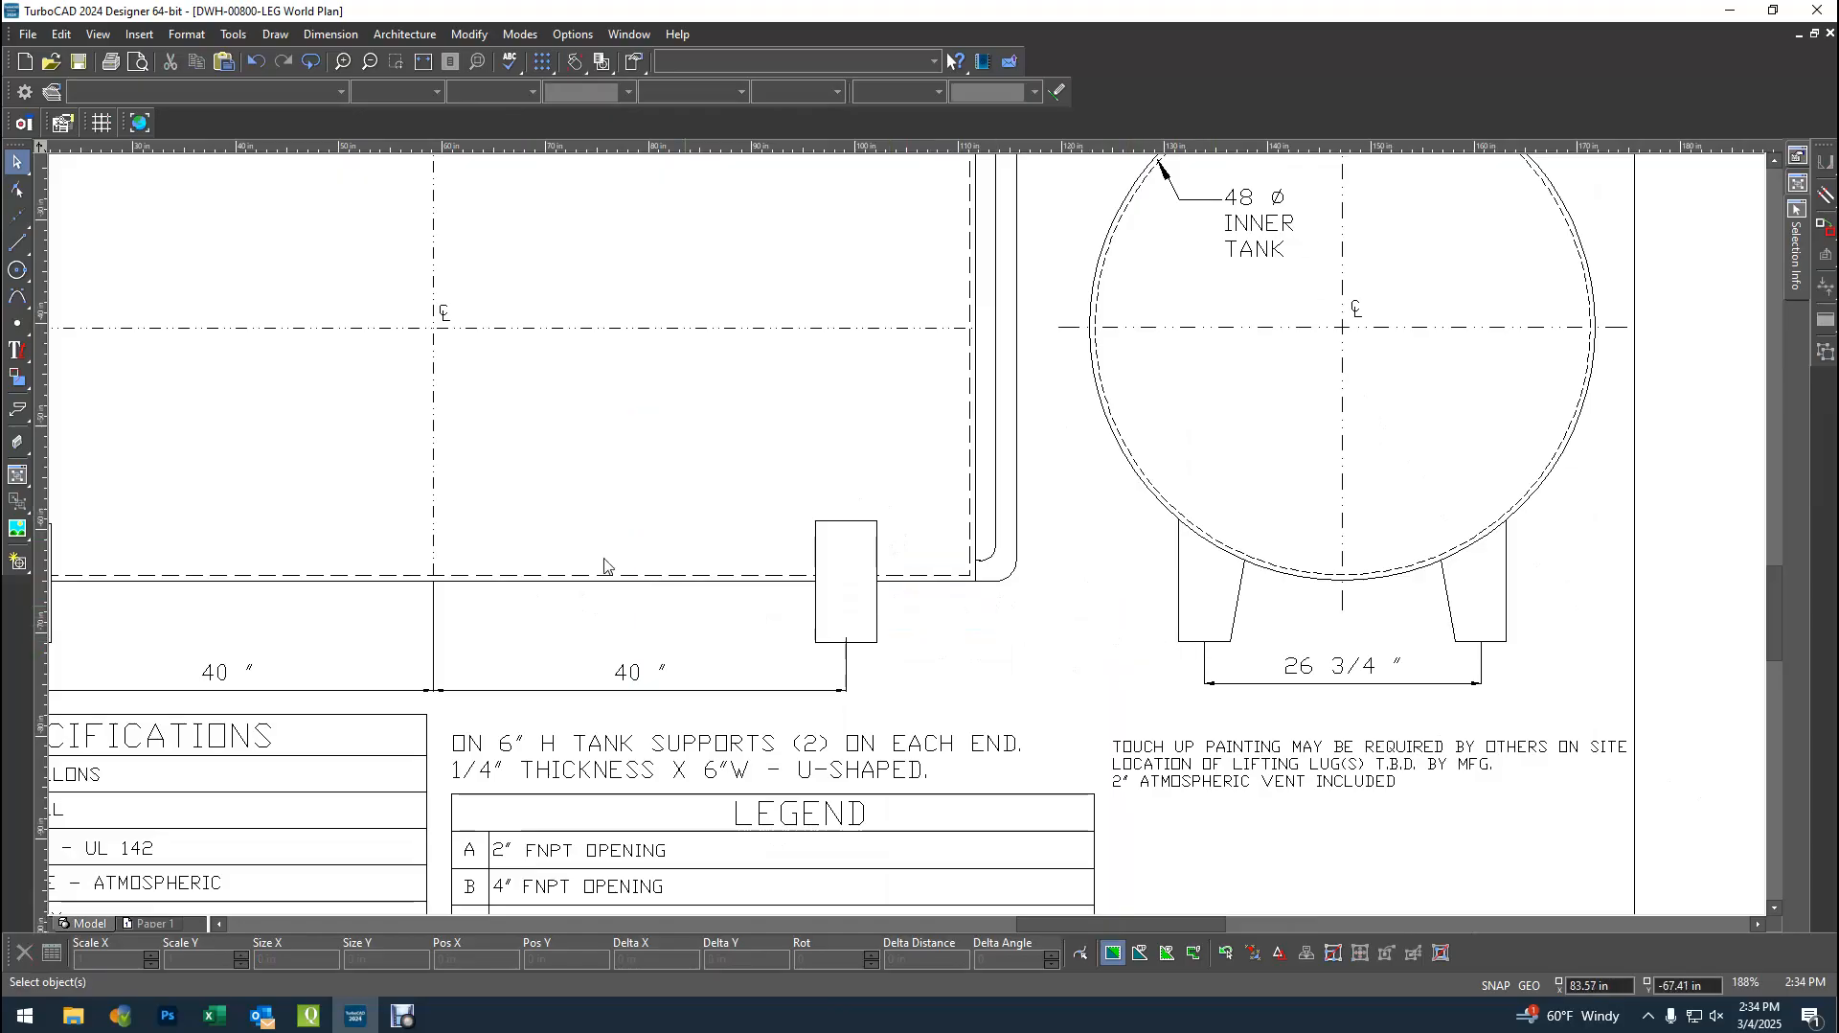
{"action": "left_click", "coordinate": [18, 242]}
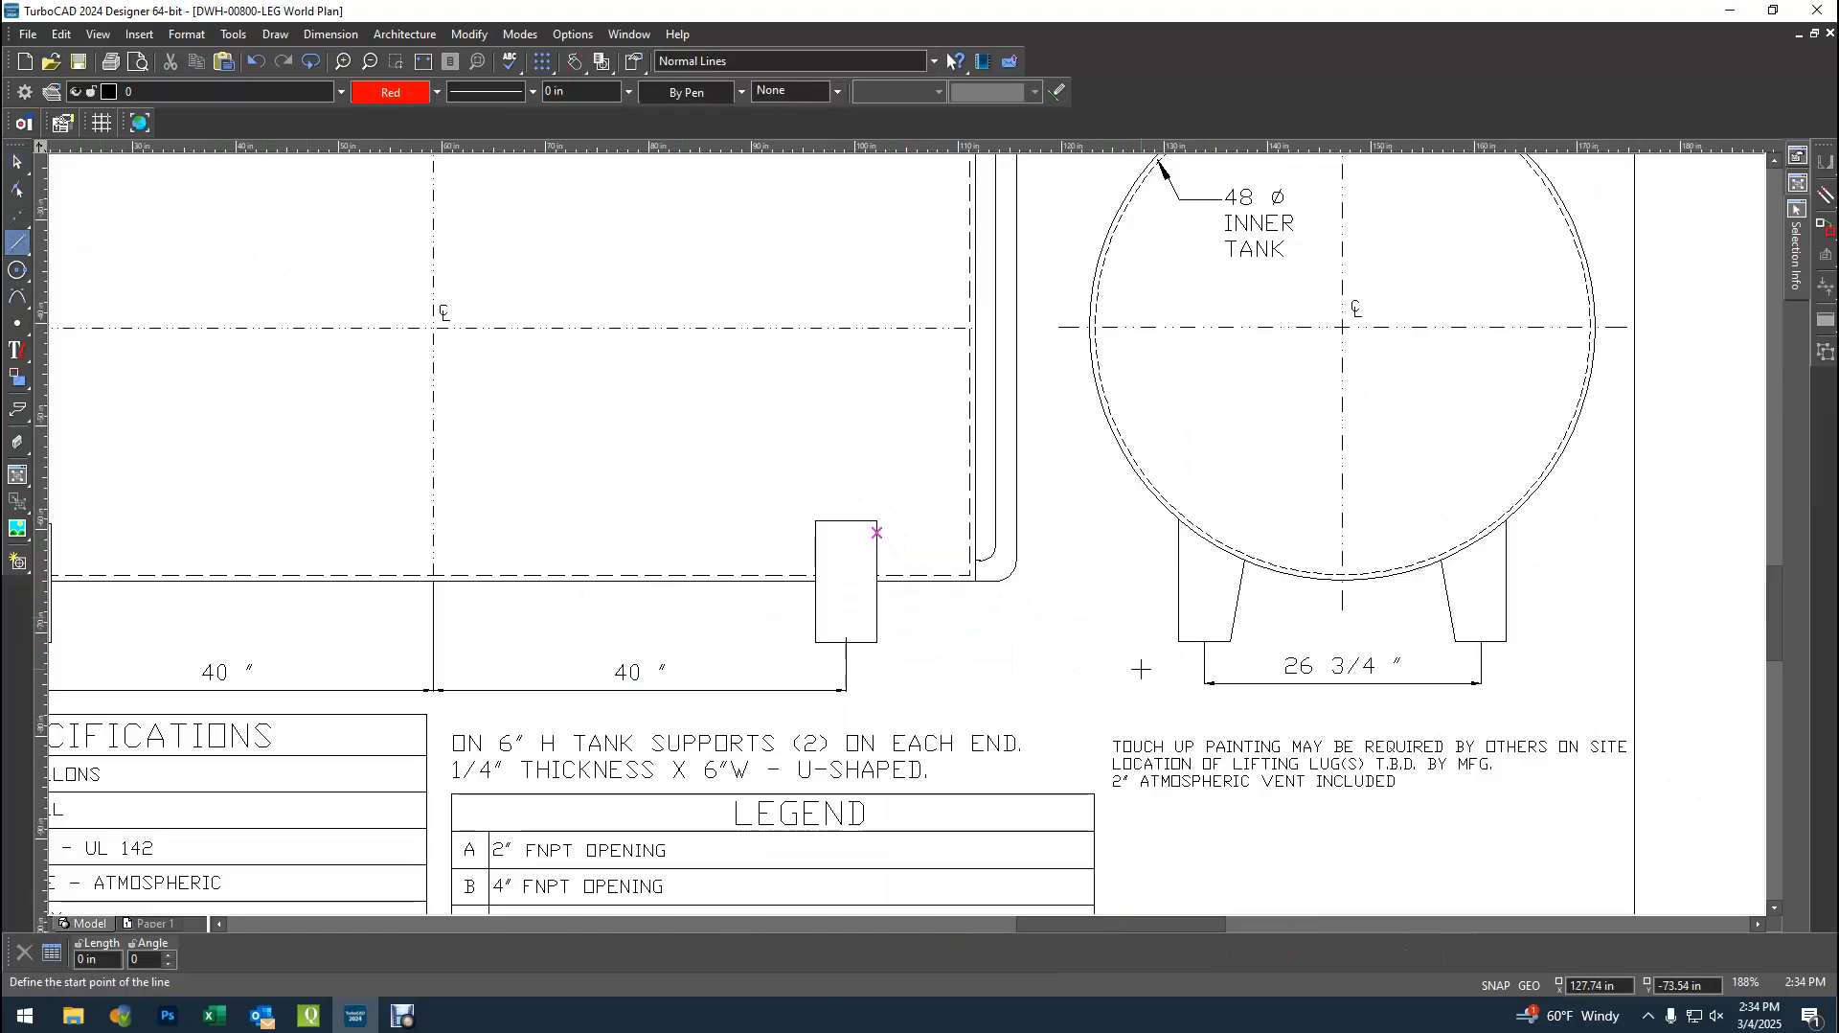
{"action": "left_click", "coordinate": [1174, 642]}
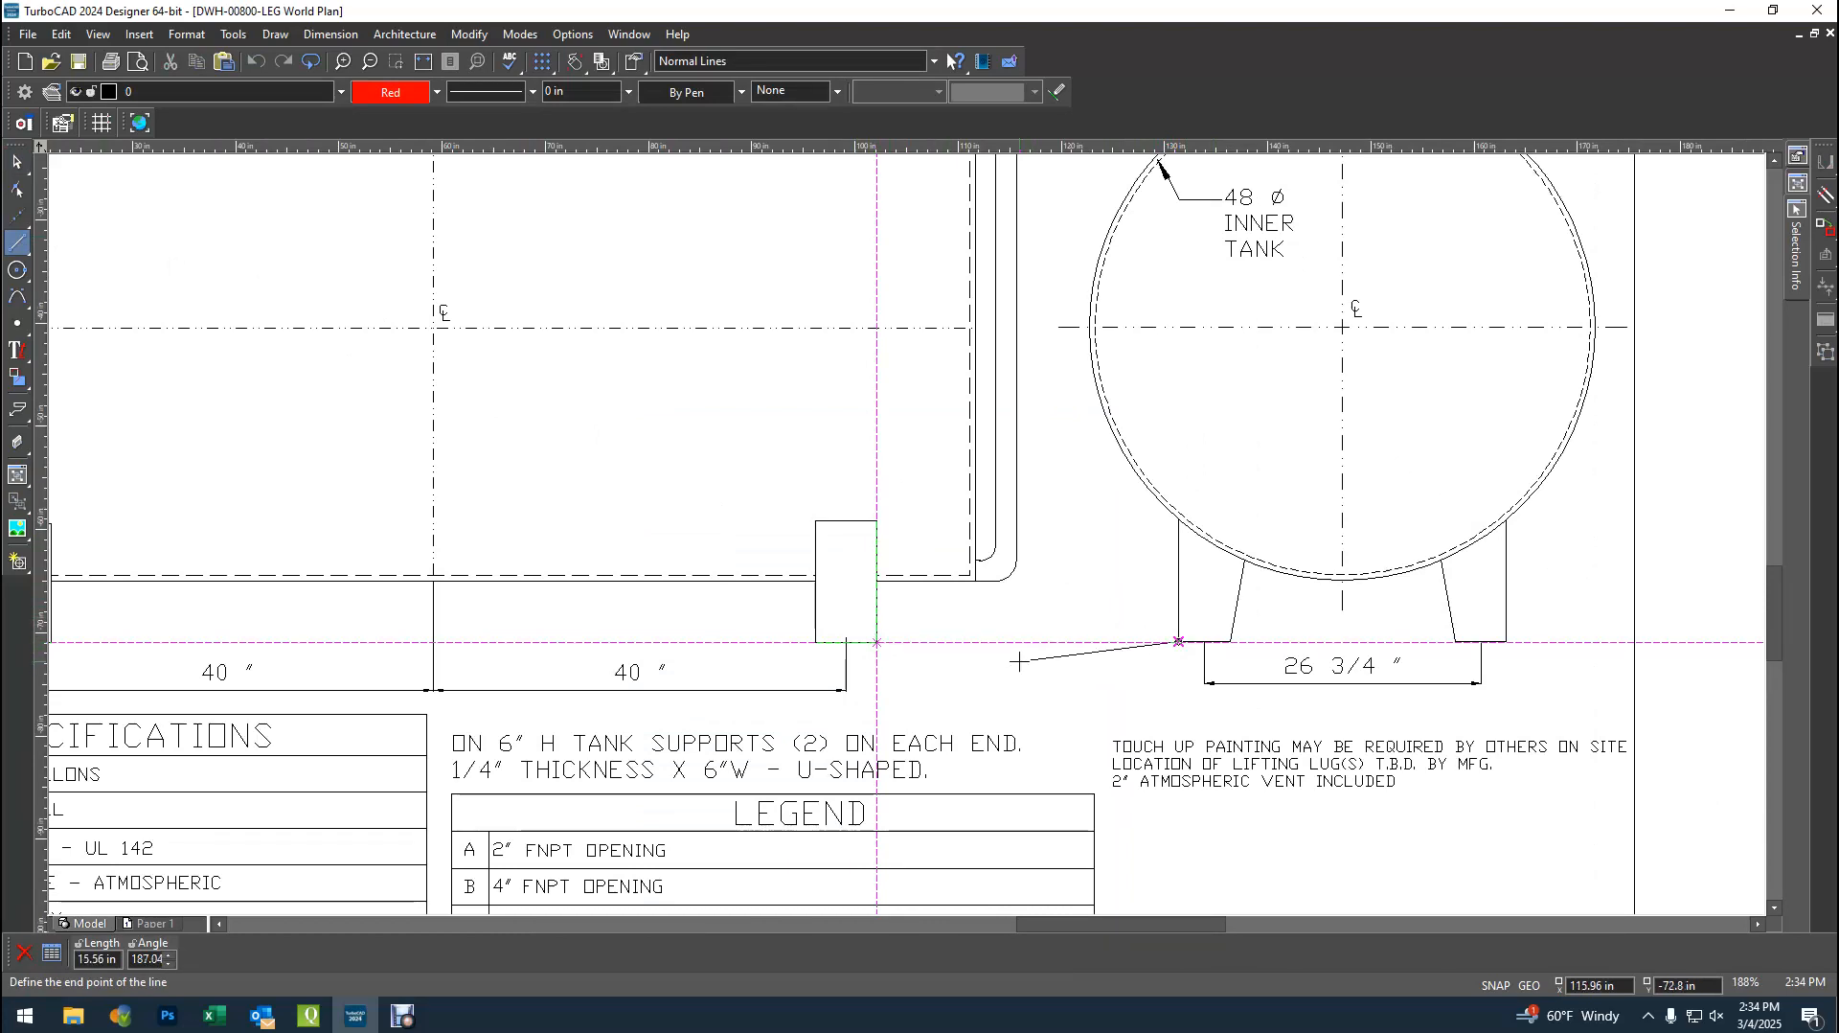
{"action": "key", "text": "Escape"}
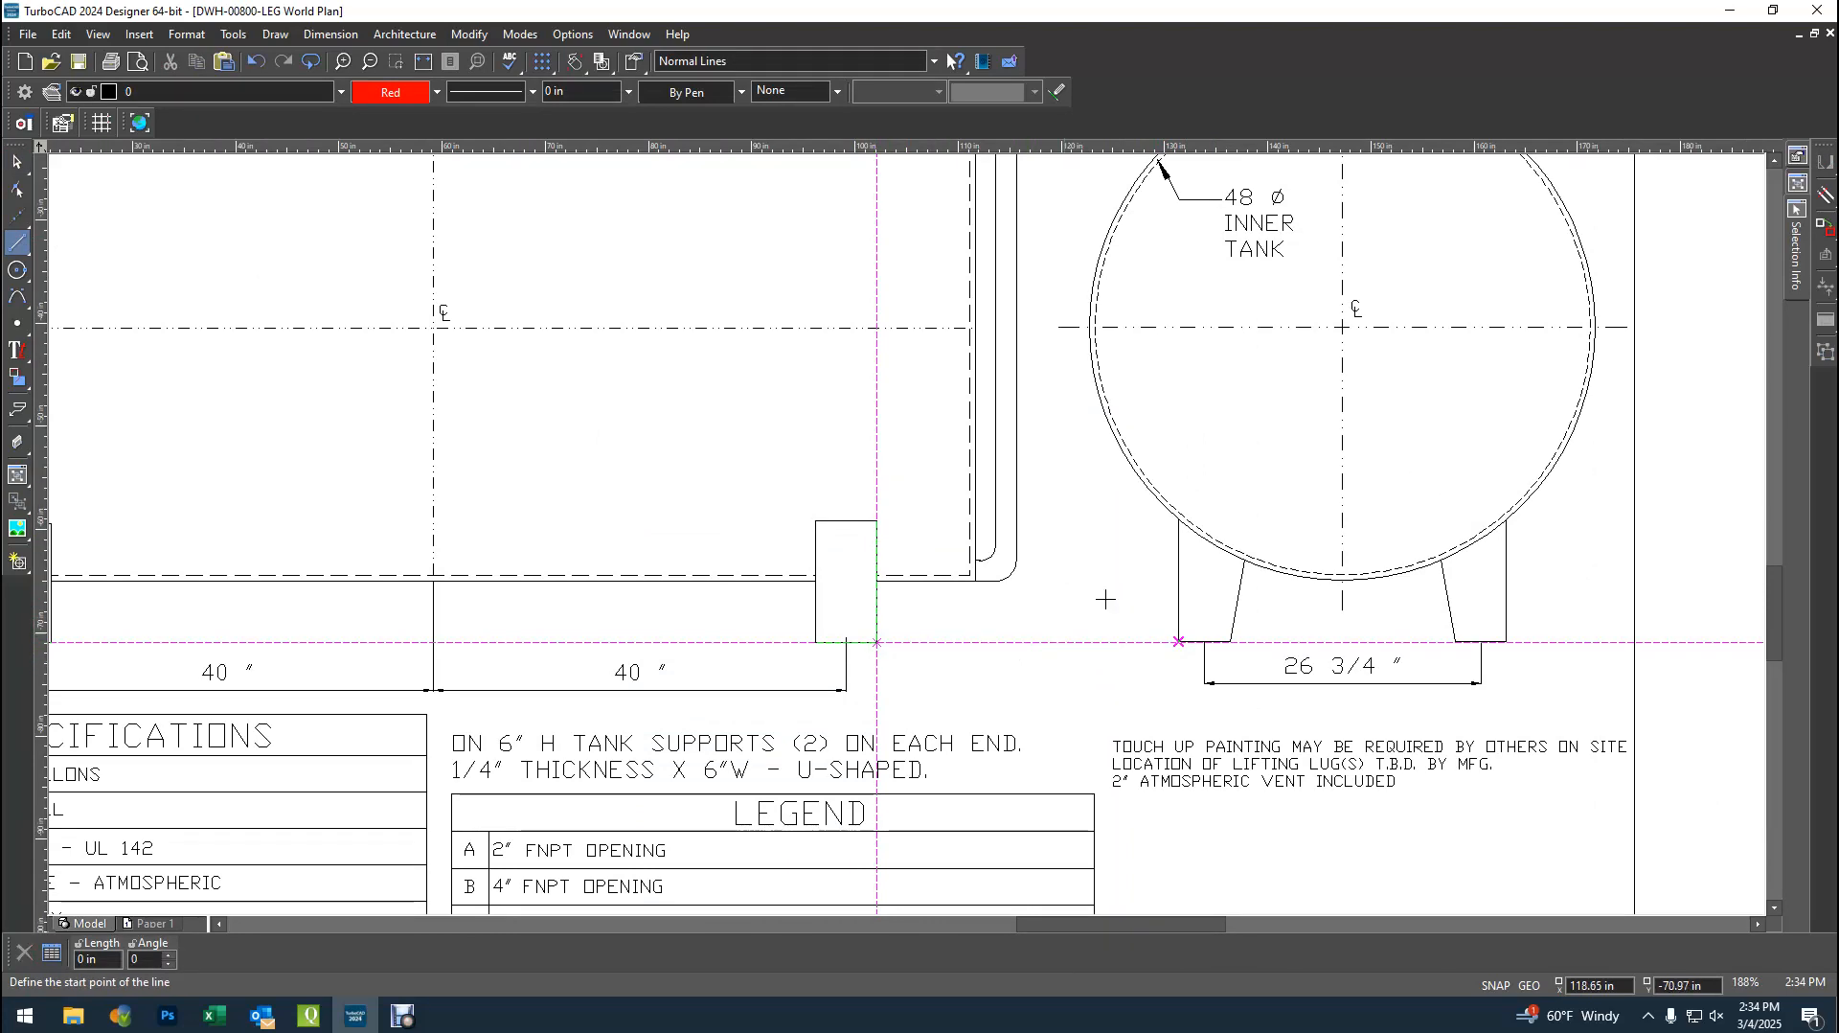
{"action": "left_click", "coordinate": [1178, 521]}
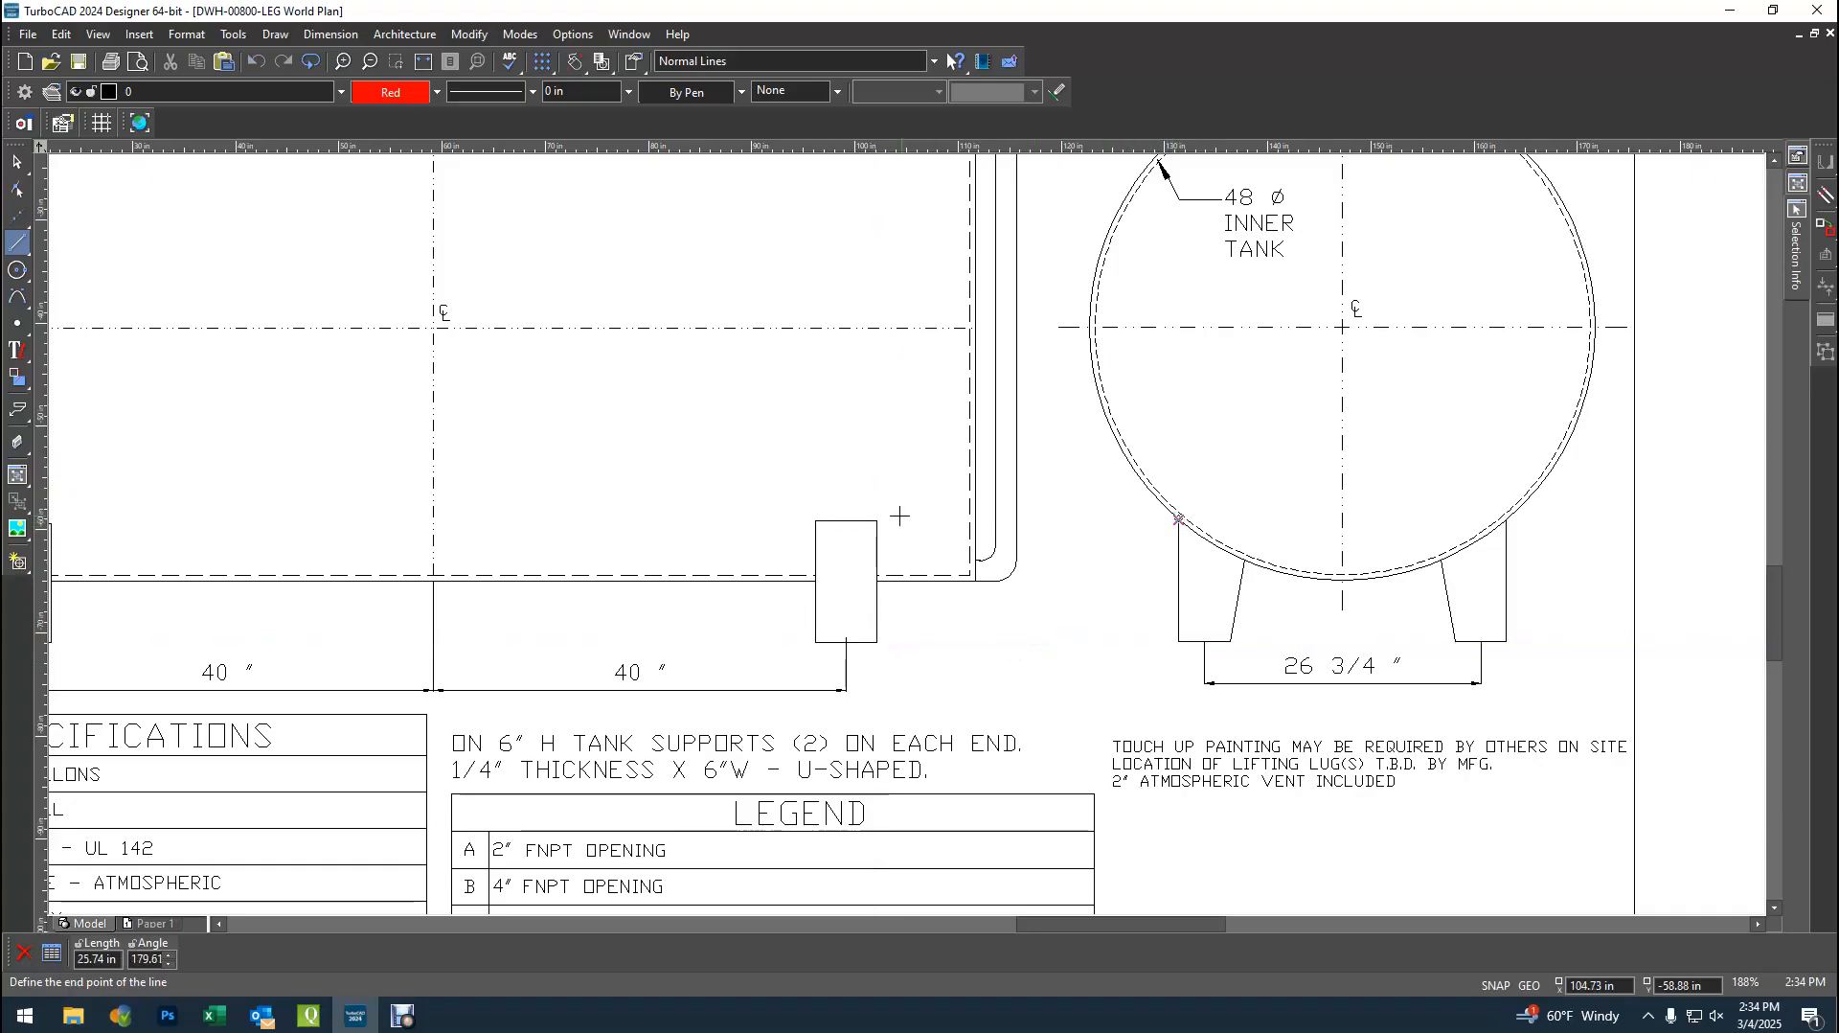
{"action": "key", "text": "Escape"}
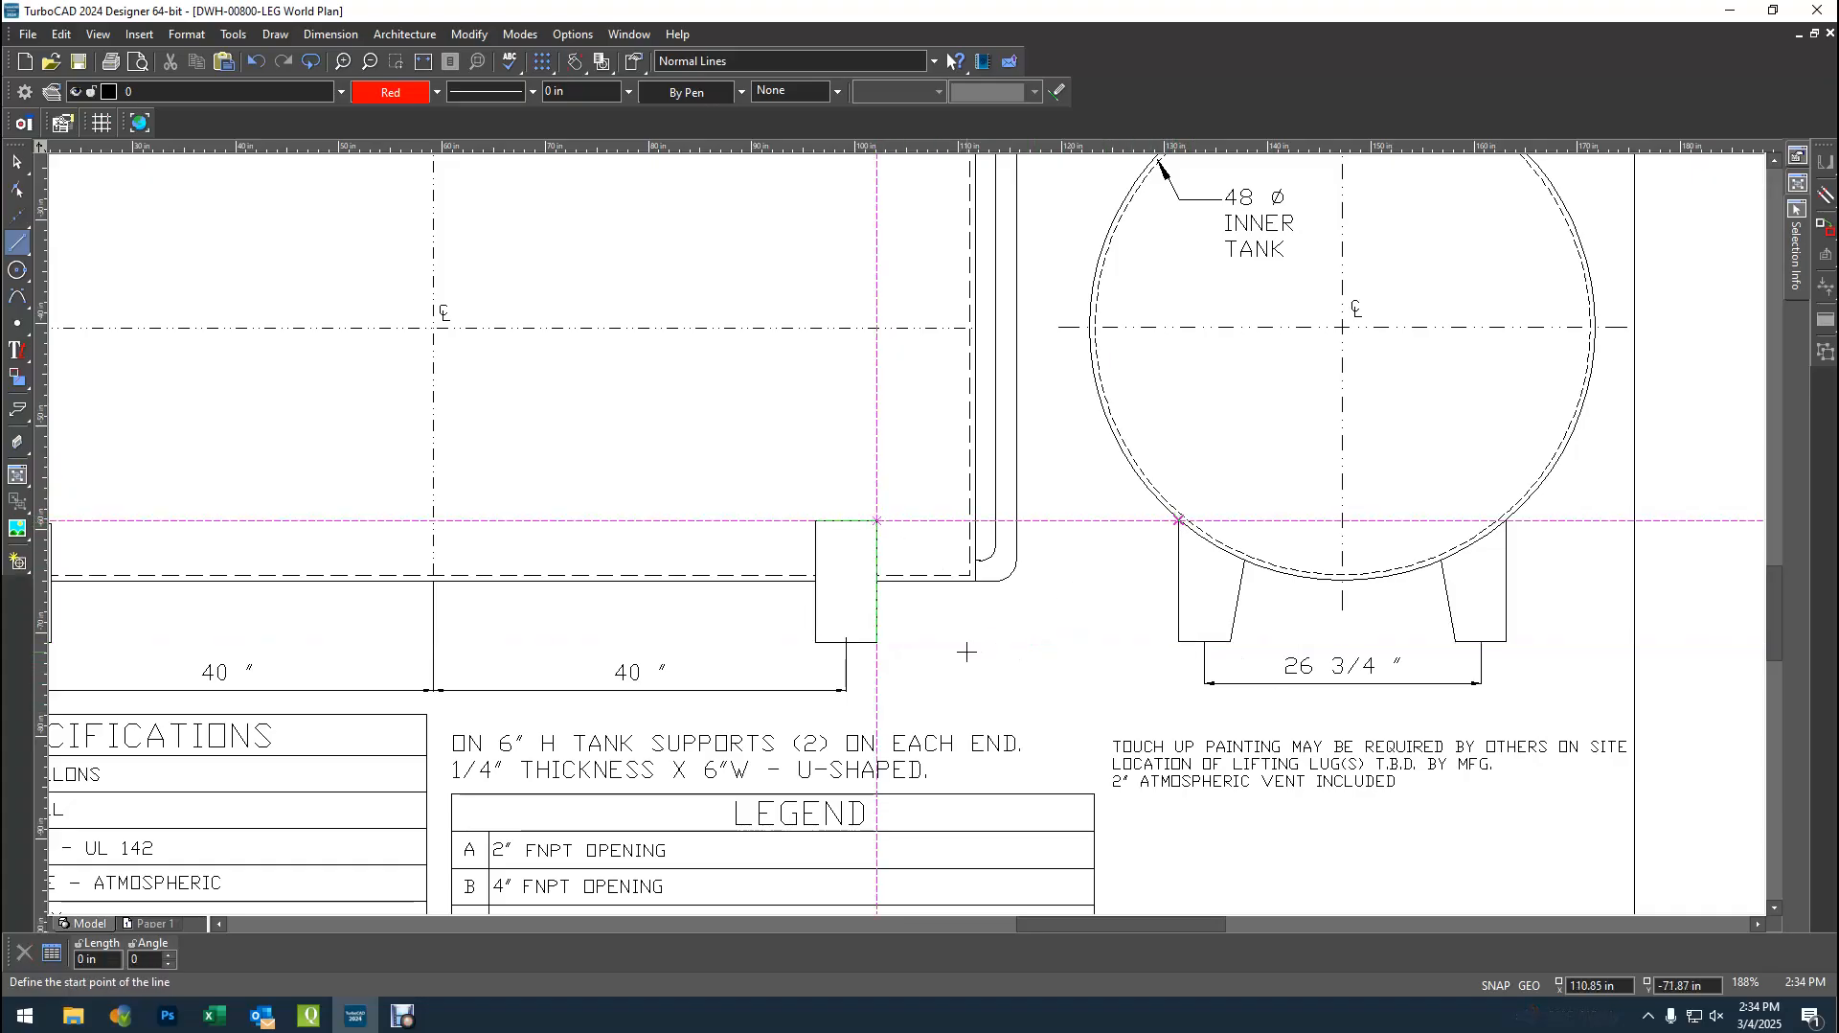
{"action": "scroll", "coordinate": [994, 628], "scroll_direction": "down", "scroll_amount": 1}
{"action": "scroll", "coordinate": [904, 533], "scroll_direction": "up", "scroll_amount": 2}
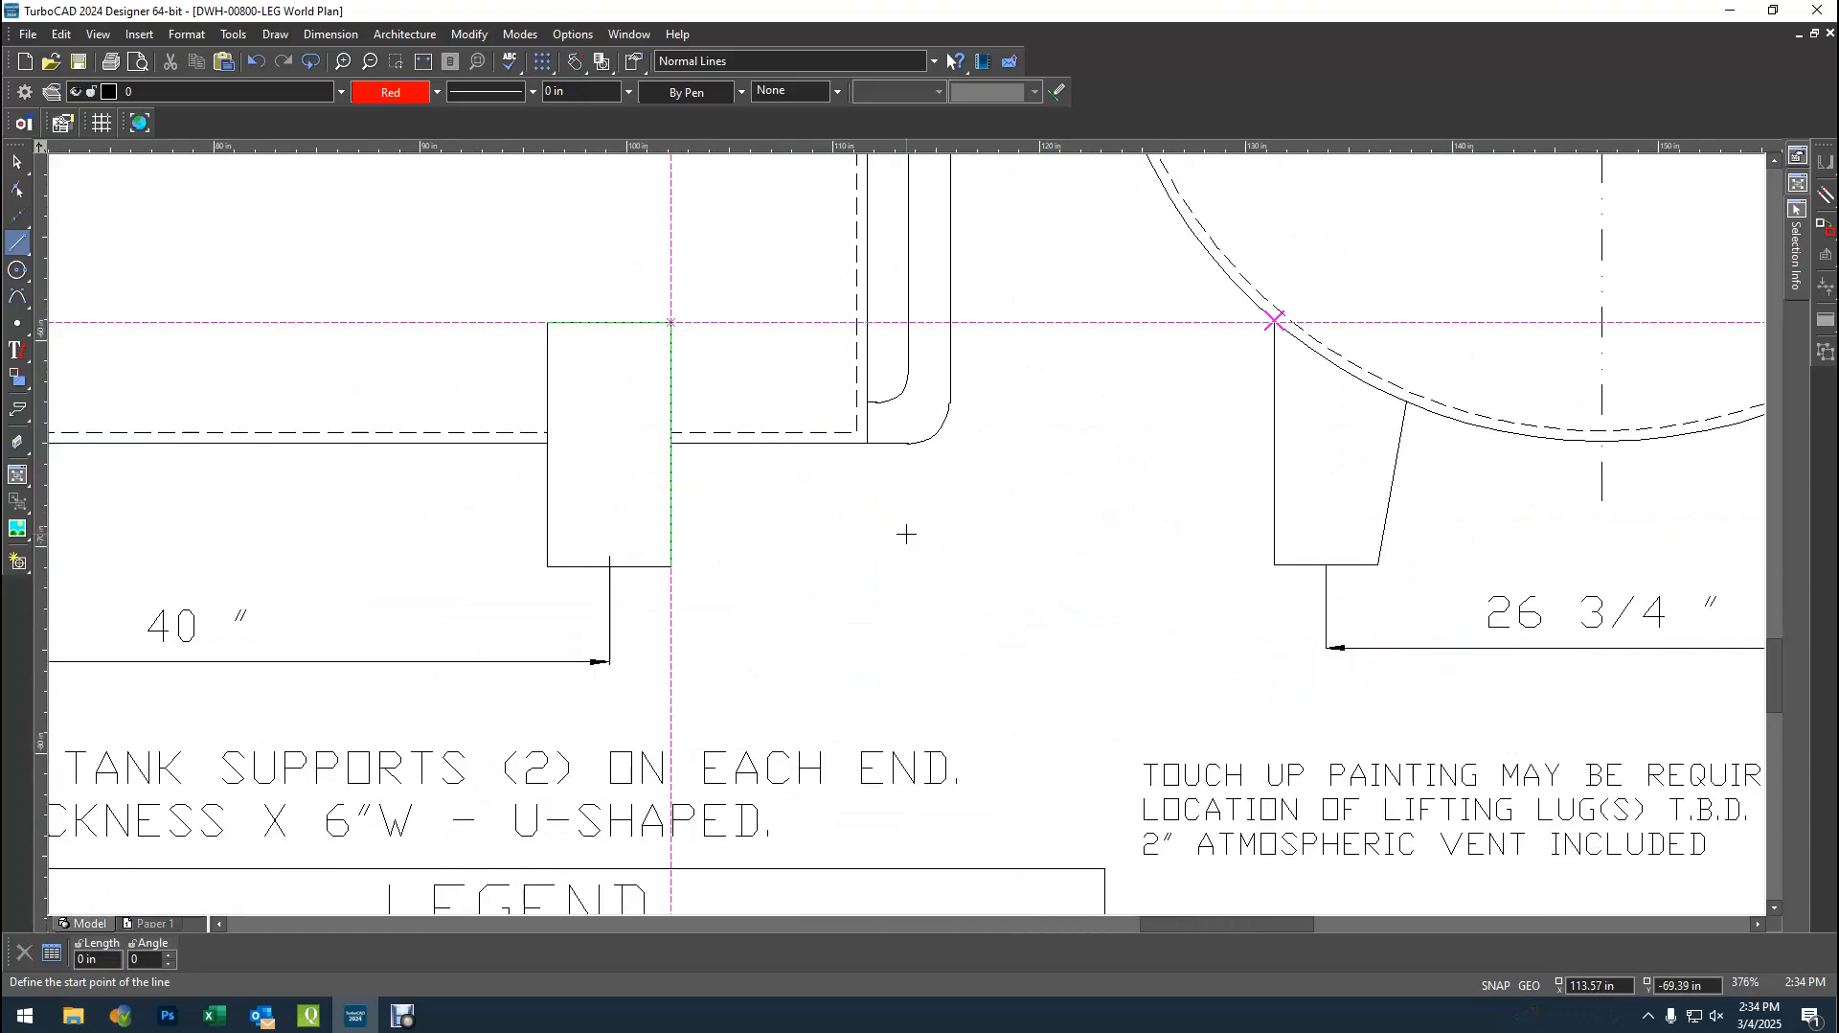
{"action": "left_click", "coordinate": [1273, 565]}
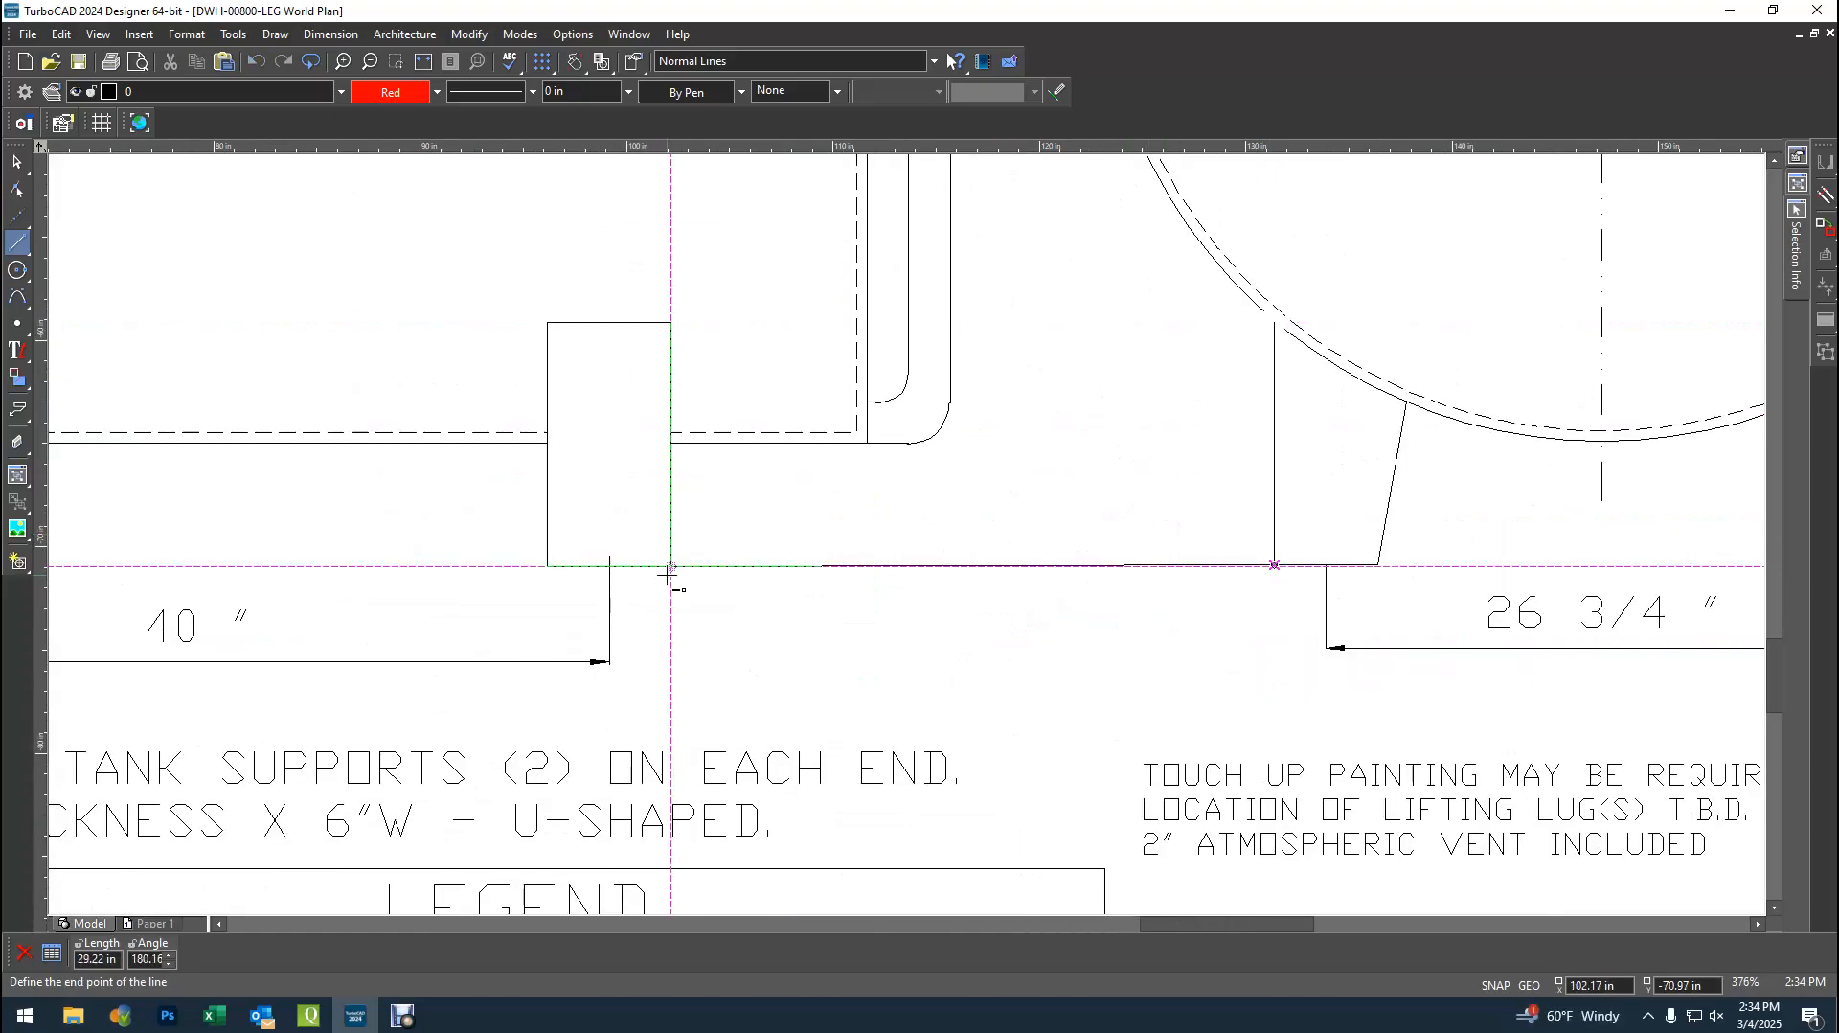
{"action": "left_click", "coordinate": [670, 566]}
{"action": "scroll", "coordinate": [945, 533], "scroll_direction": "down", "scroll_amount": 2}
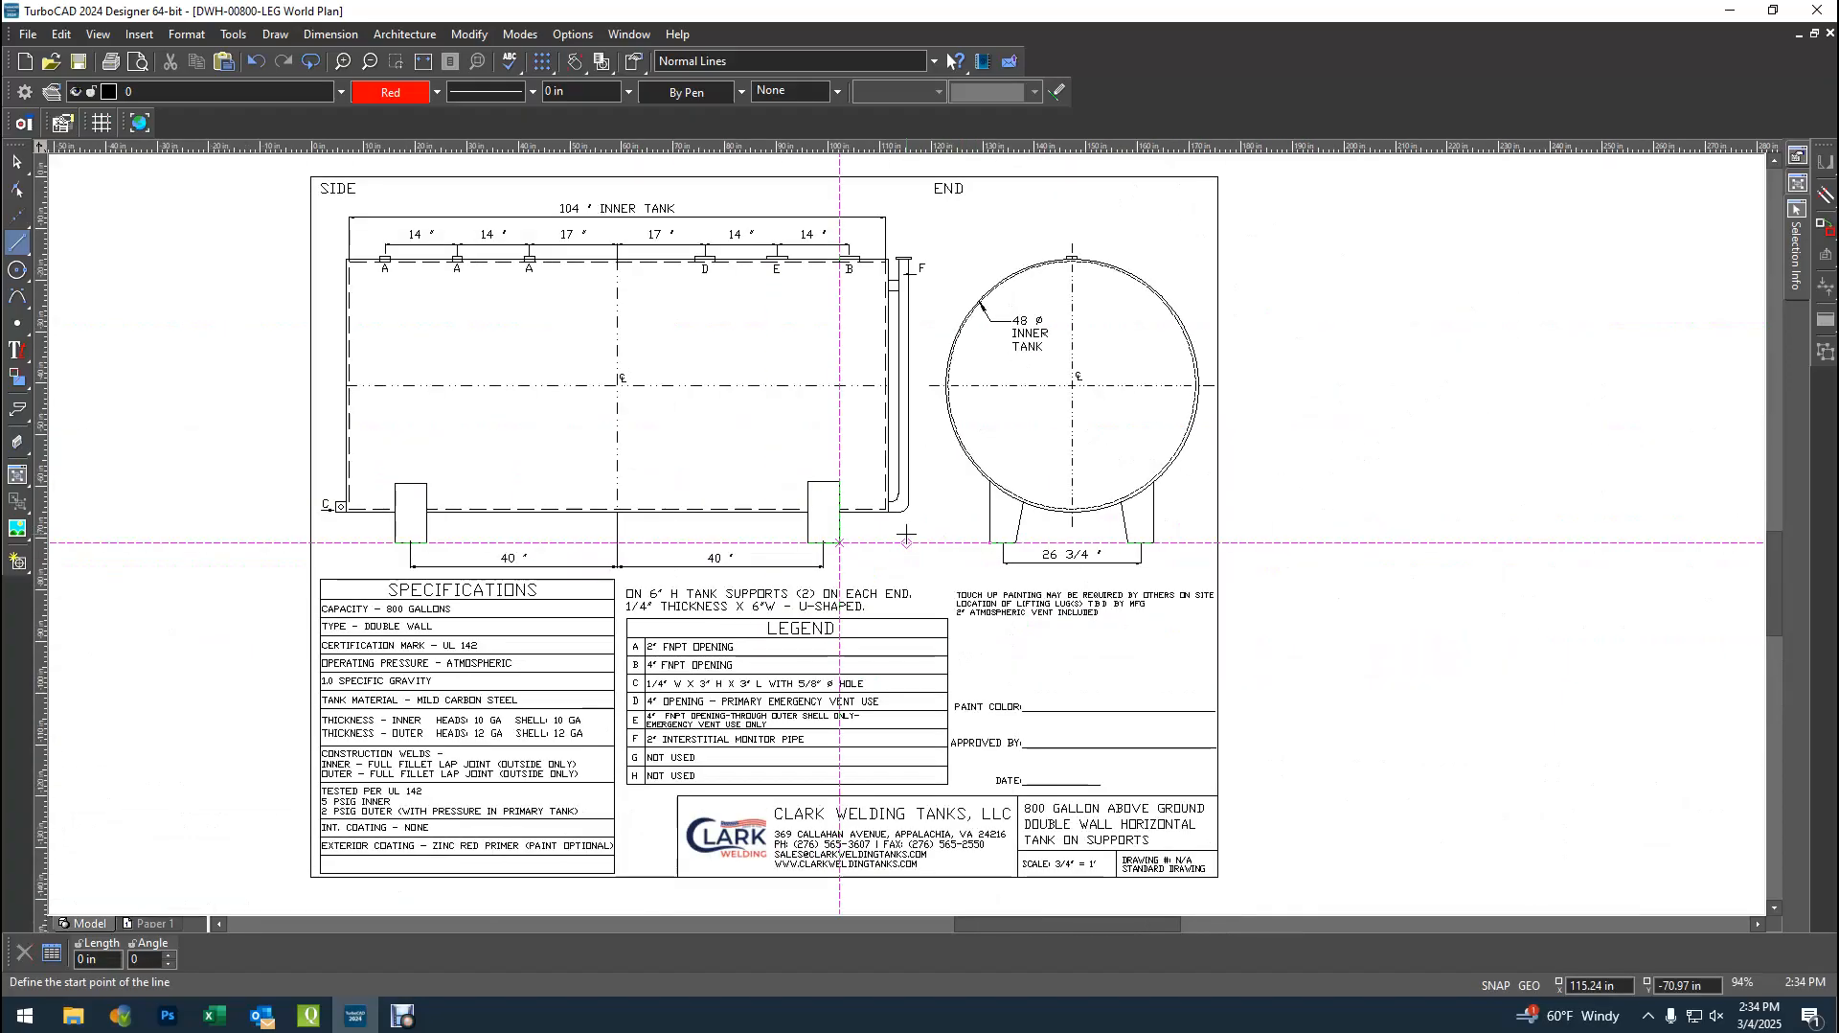
{"action": "left_click", "coordinate": [7, 163]}
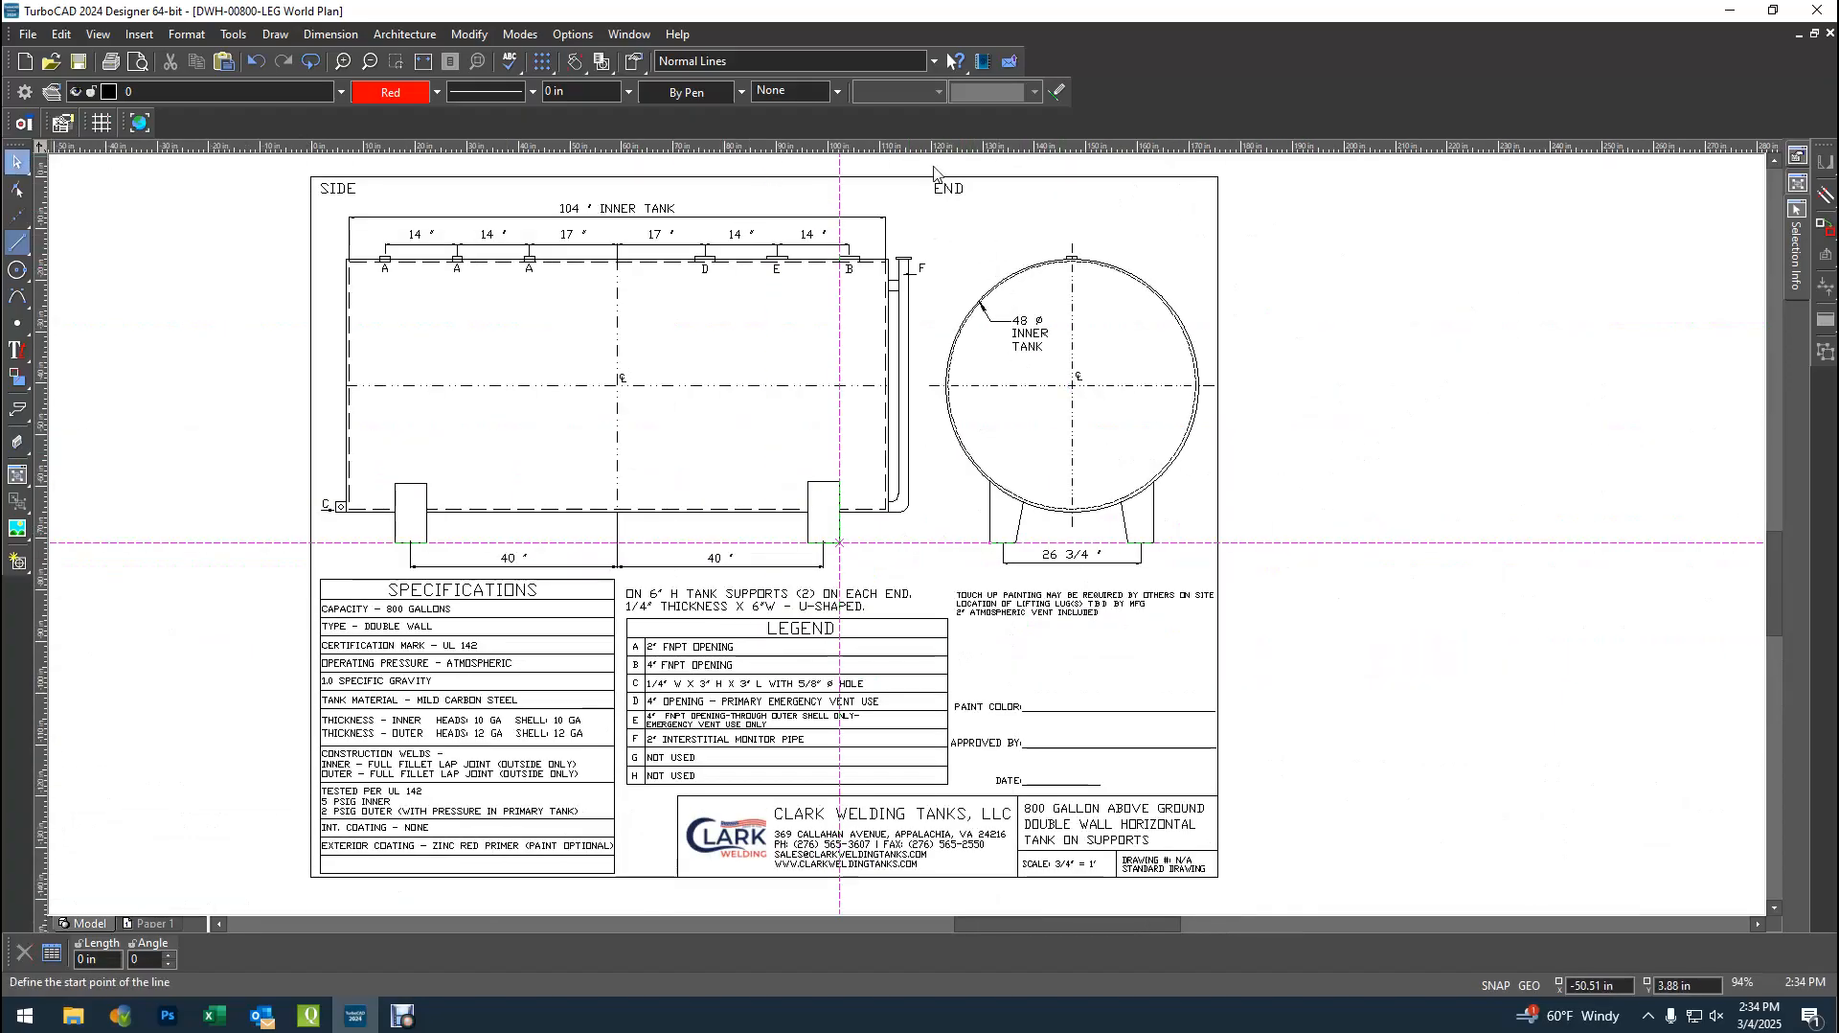
{"action": "left_click_drag", "start_coordinate": [925, 184], "coordinate": [1220, 573]}
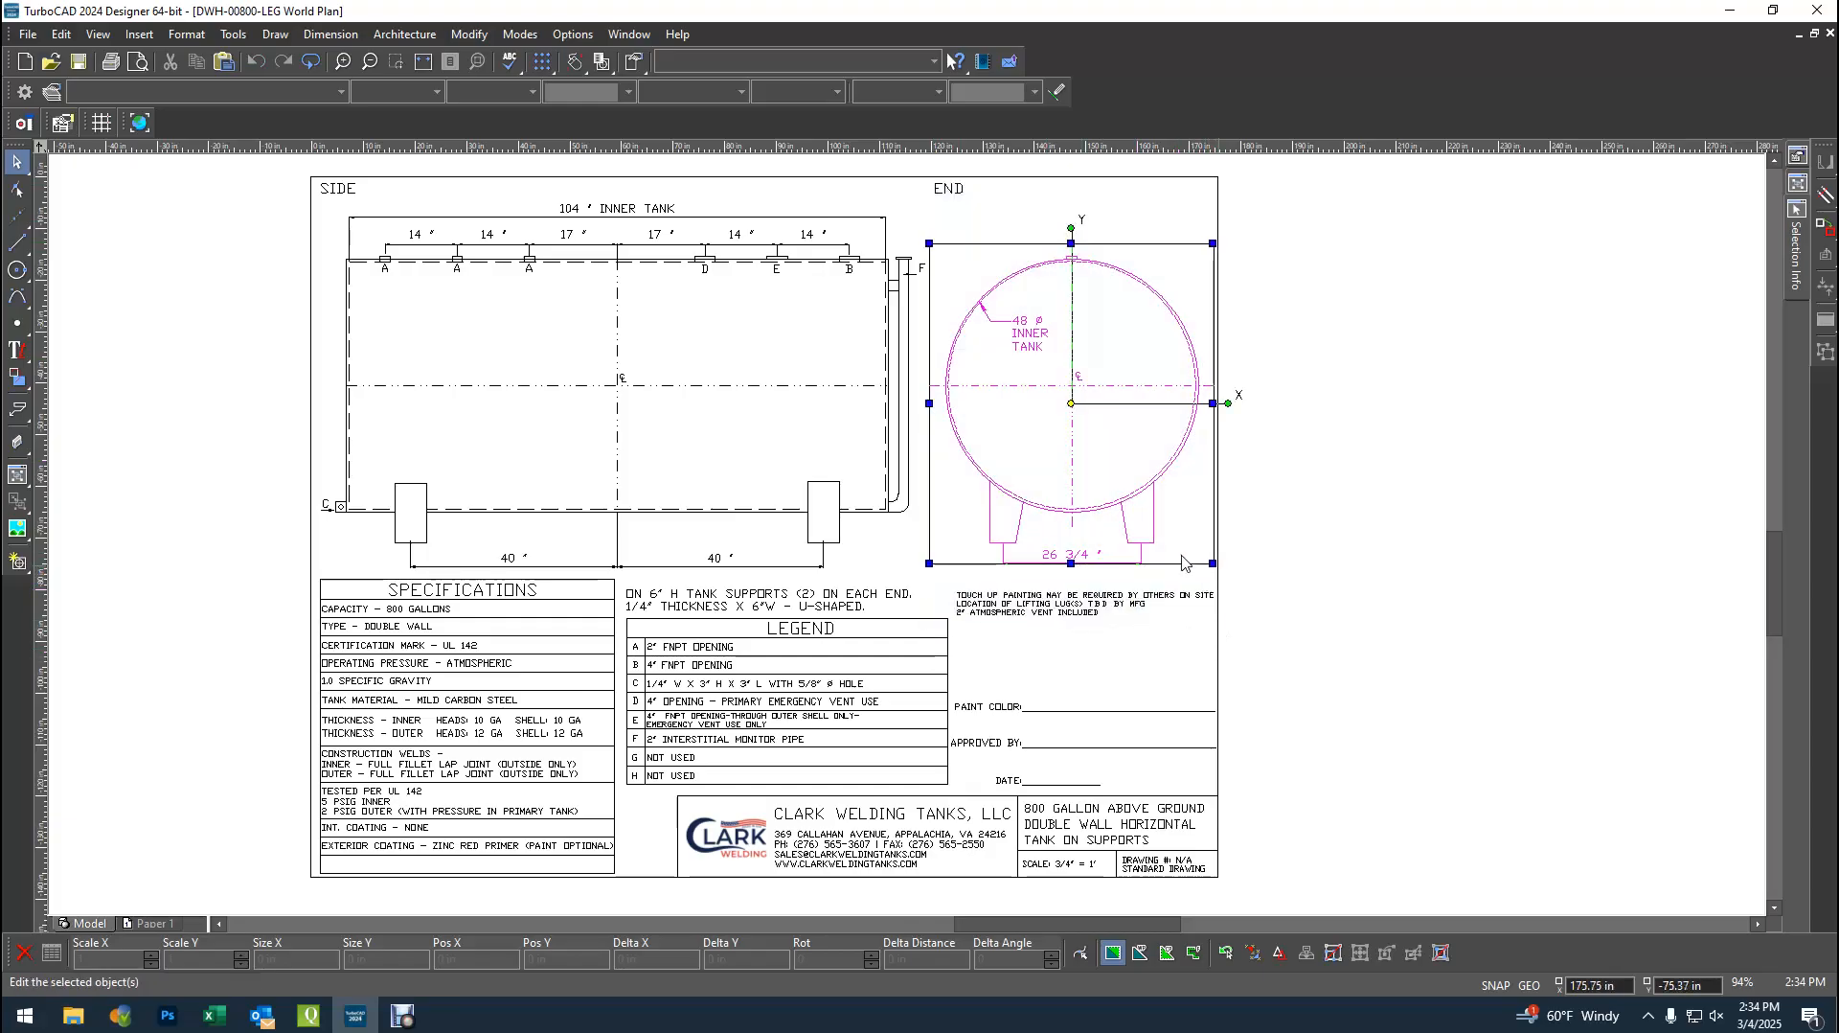
{"action": "scroll", "coordinate": [907, 541], "scroll_direction": "up", "scroll_amount": 5}
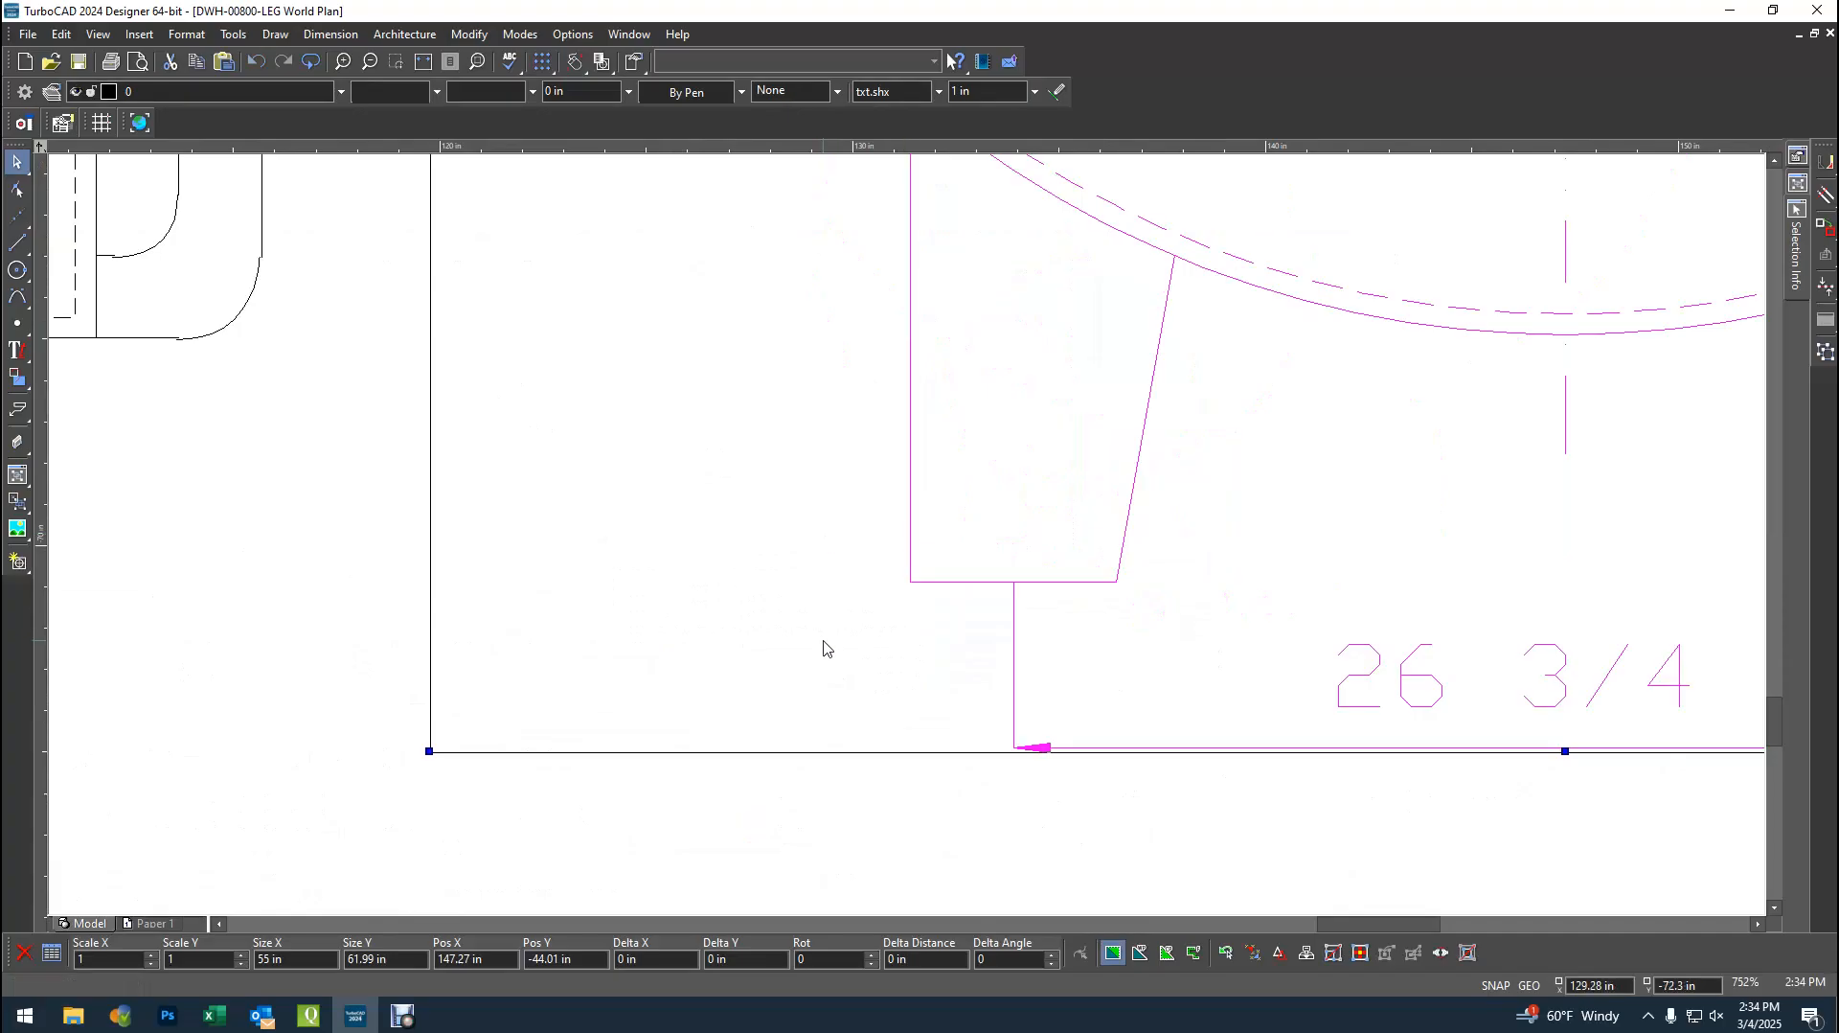
{"action": "left_click_drag", "start_coordinate": [823, 648], "coordinate": [824, 644]}
{"action": "left_click", "coordinate": [335, 555]}
{"action": "scroll", "coordinate": [336, 554], "scroll_direction": "down", "scroll_amount": 2}
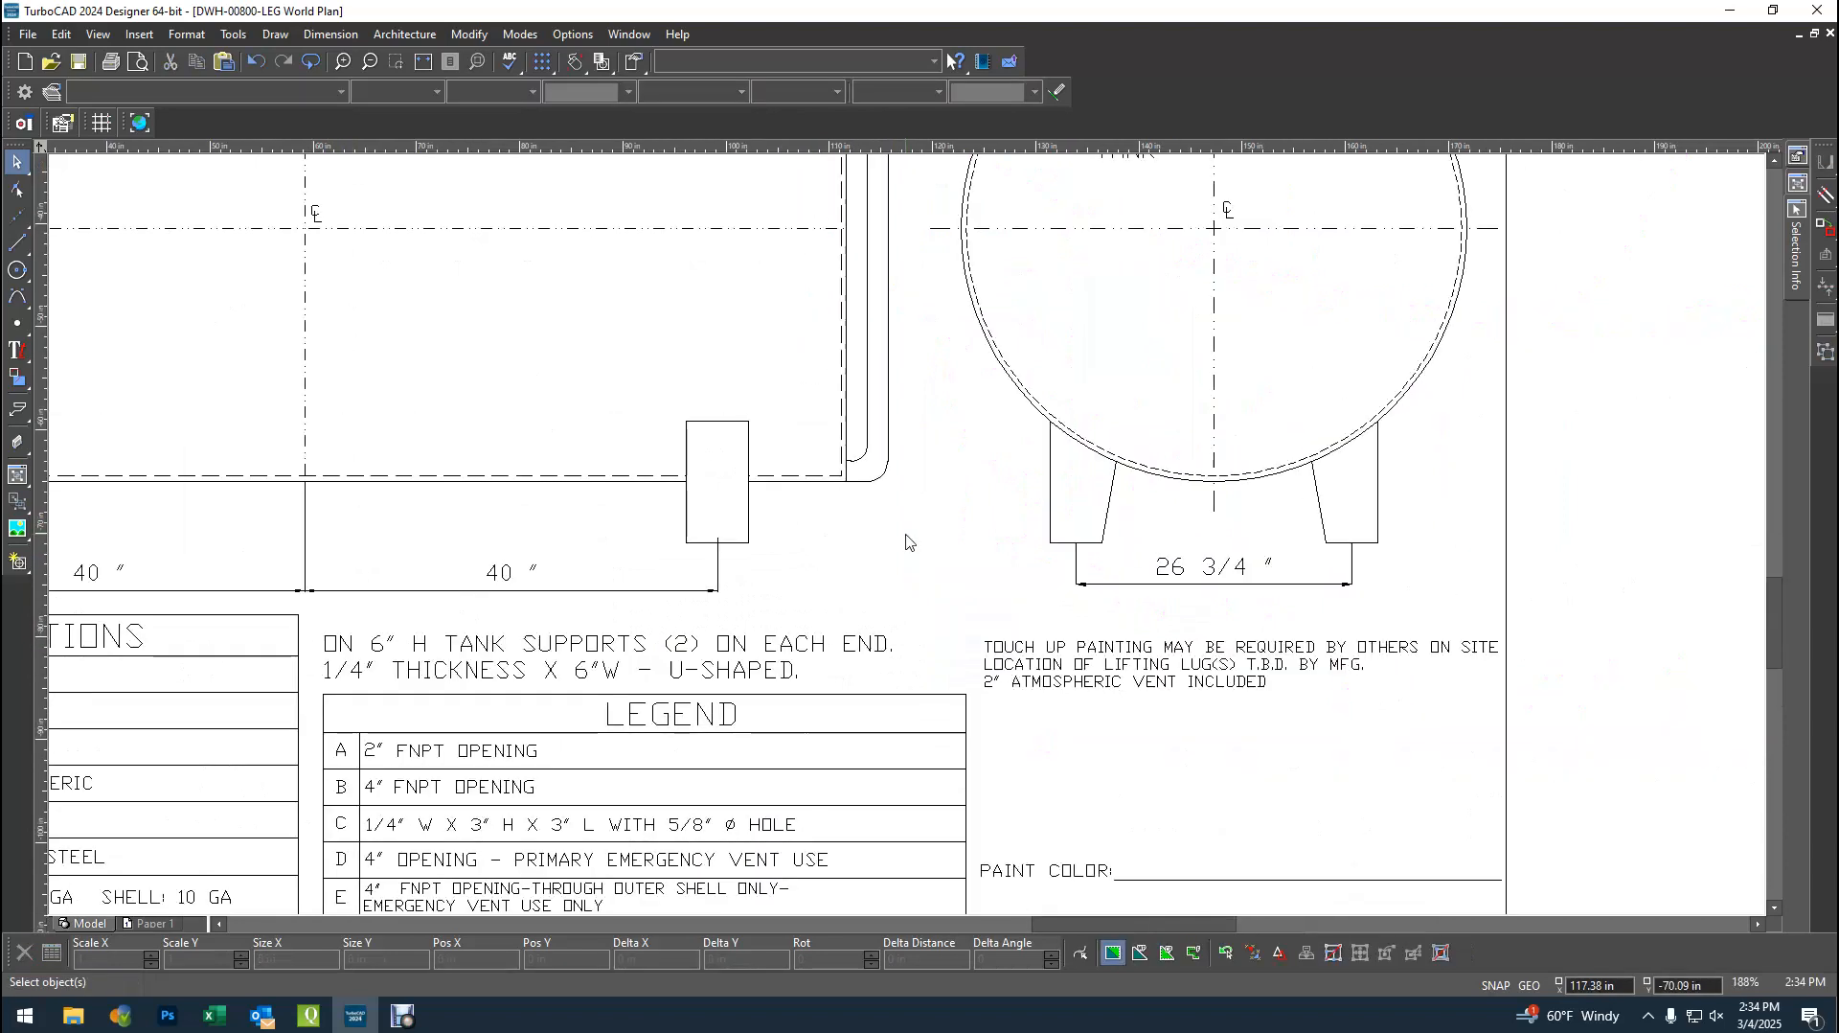
- Recheck the upper corner of the end view's left support against the top of the side view's right support
{"action": "scroll", "coordinate": [907, 543], "scroll_direction": "down", "scroll_amount": 2}
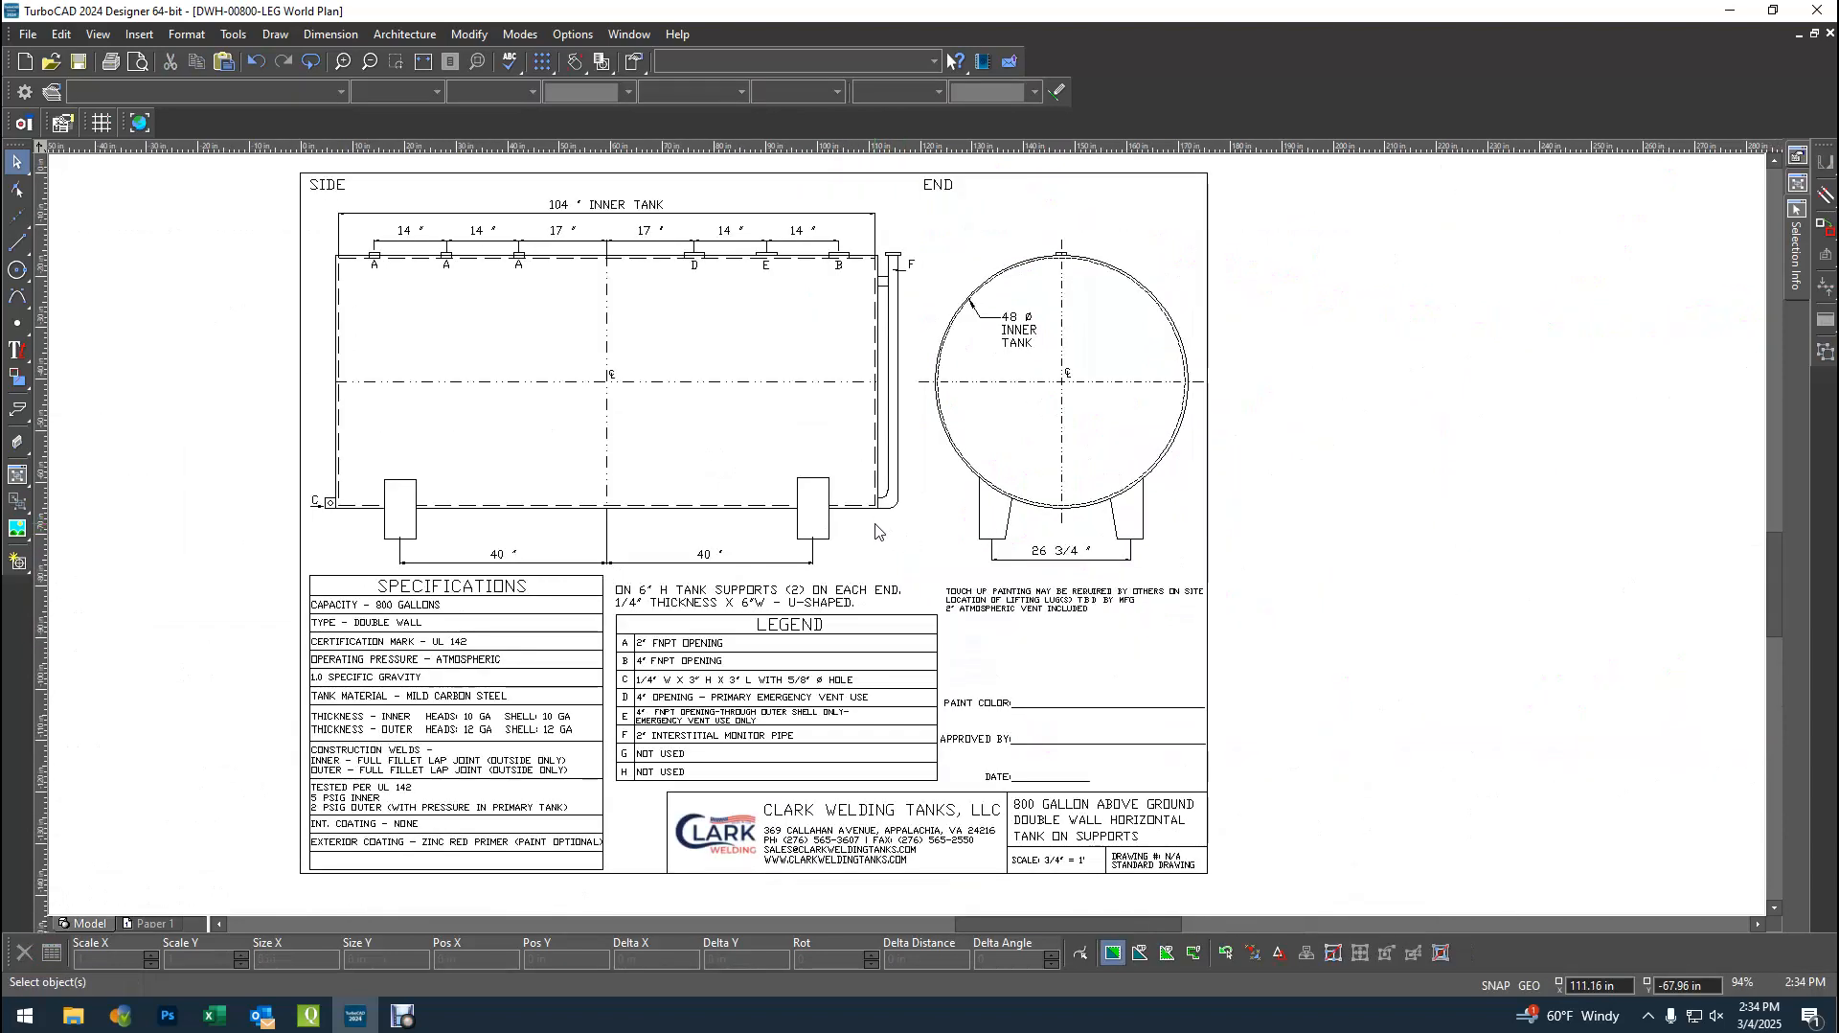
{"action": "scroll", "coordinate": [907, 542], "scroll_direction": "up", "scroll_amount": 2}
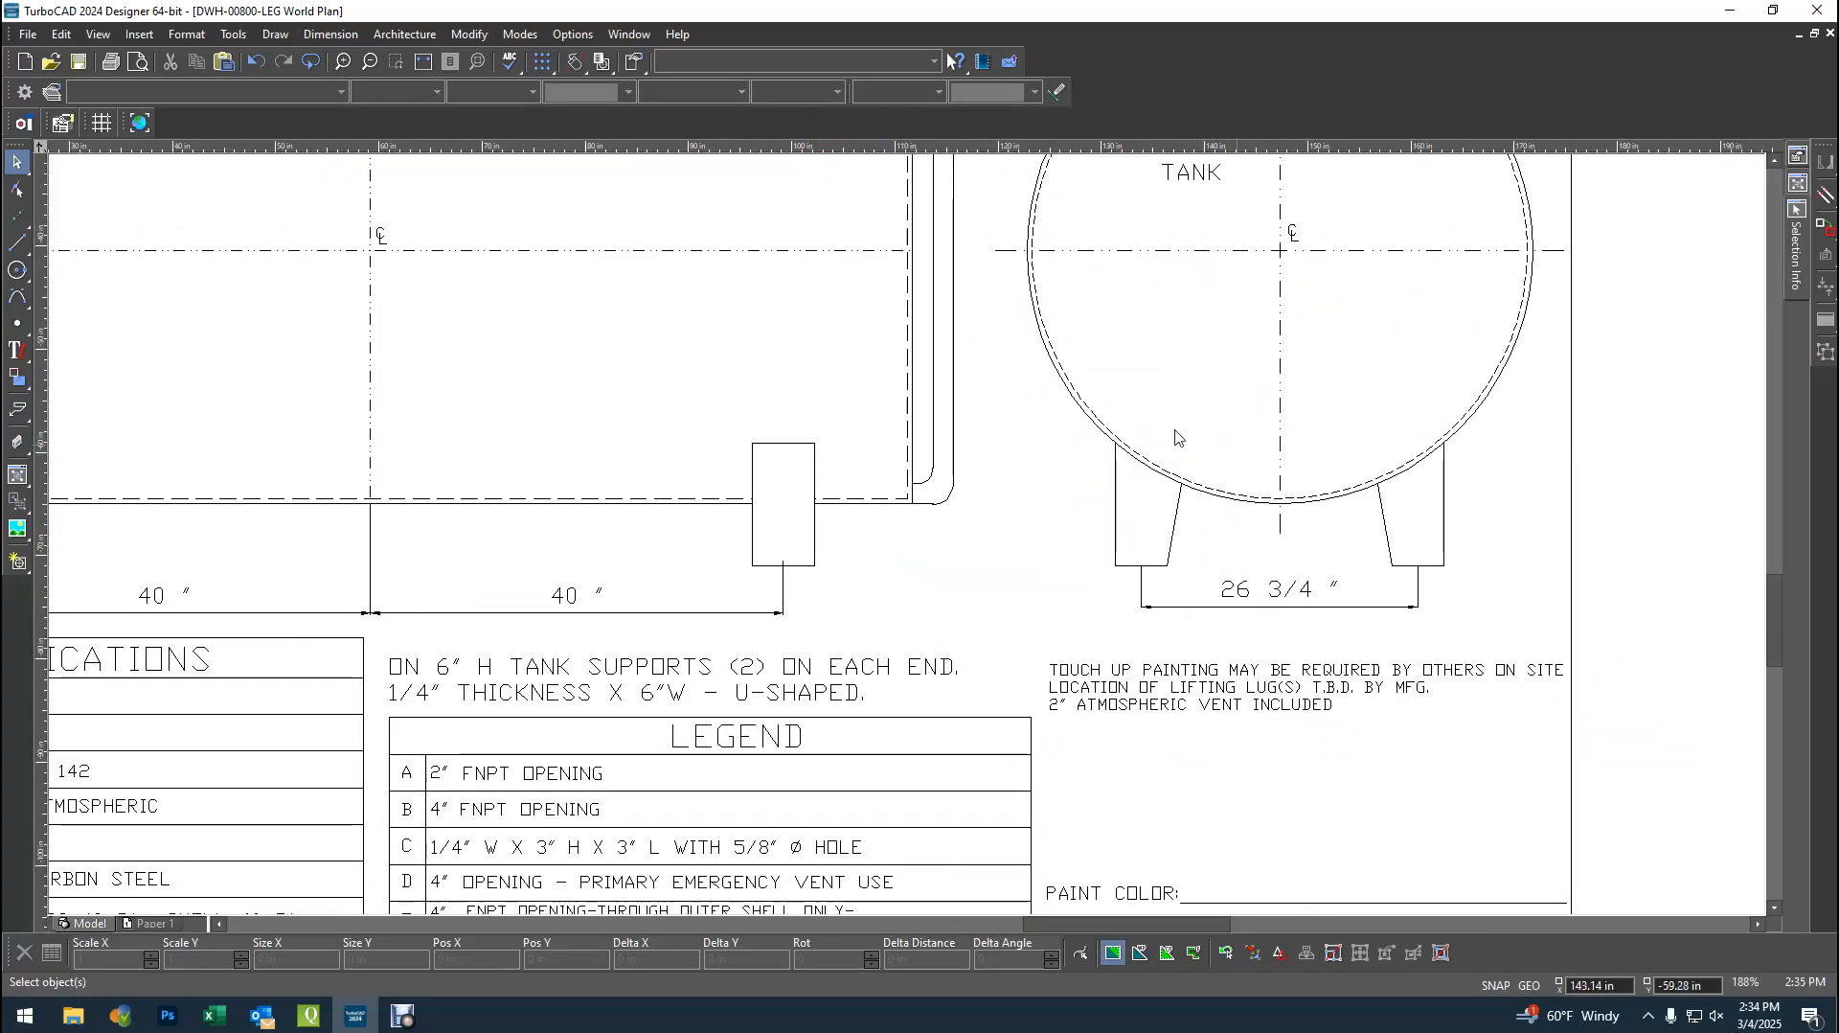
{"action": "left_click", "coordinate": [17, 242]}
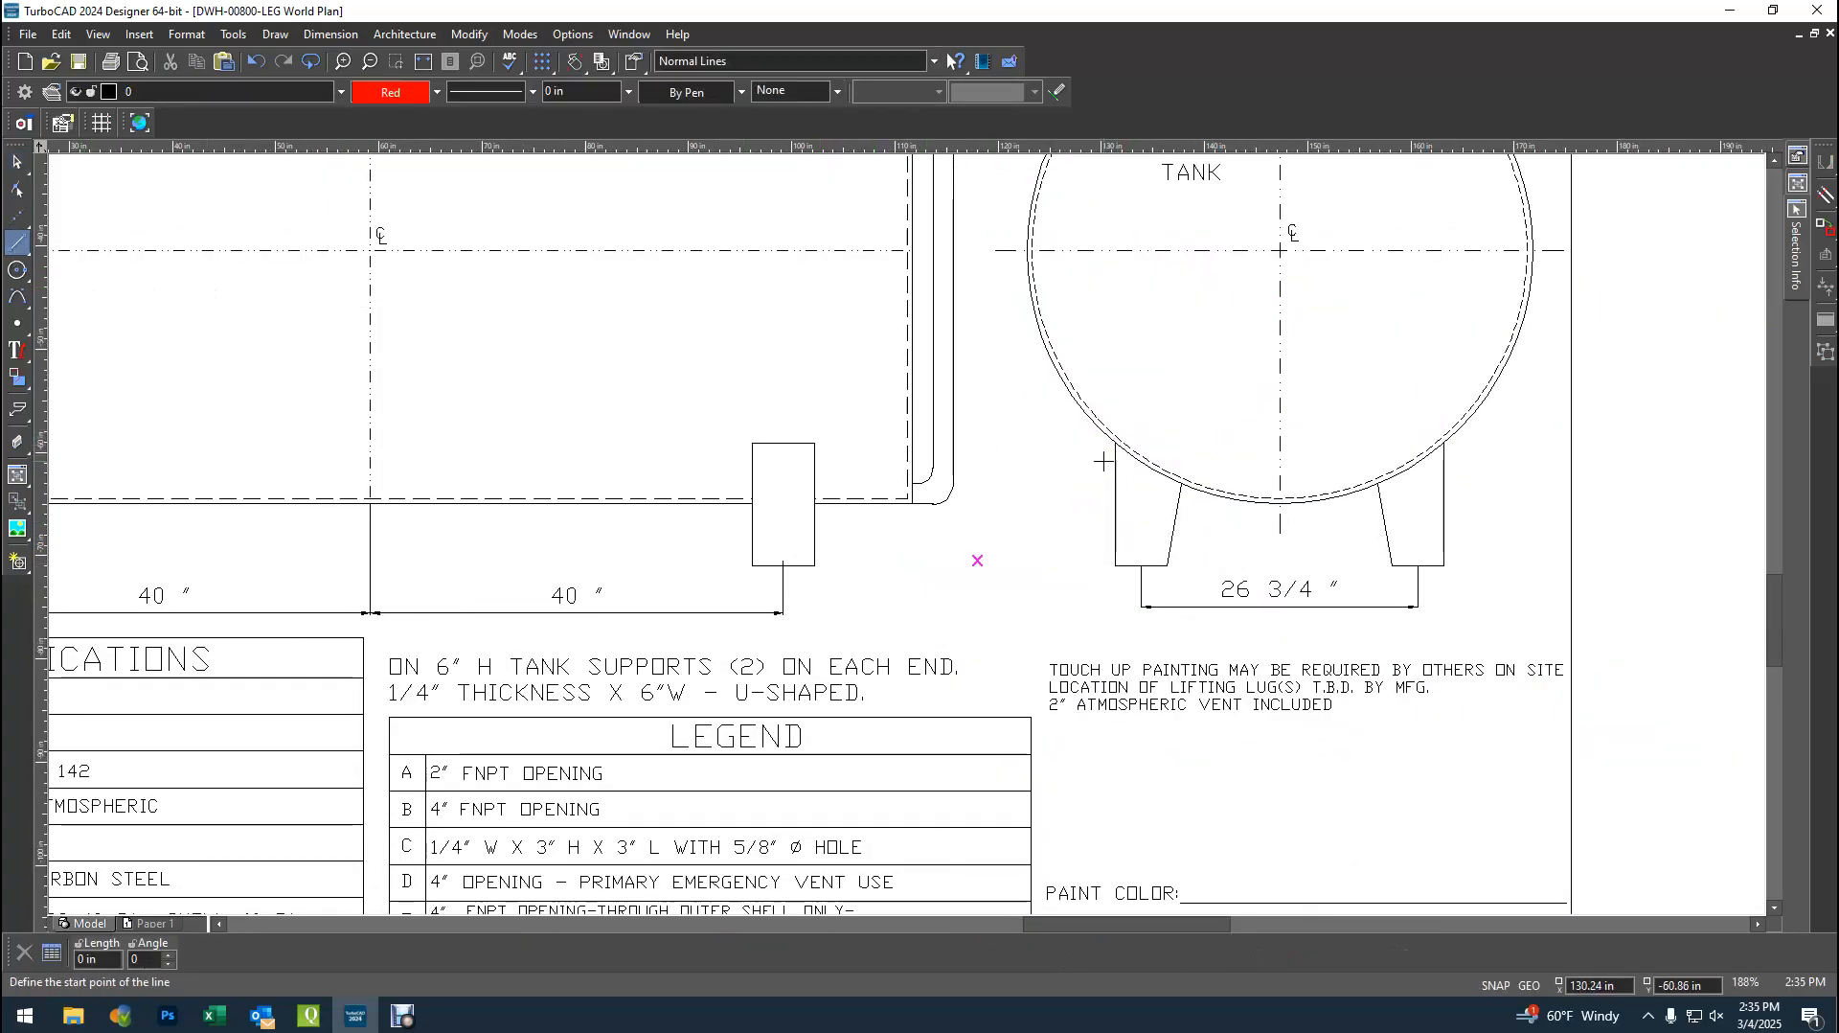
{"action": "left_click", "coordinate": [1114, 444]}
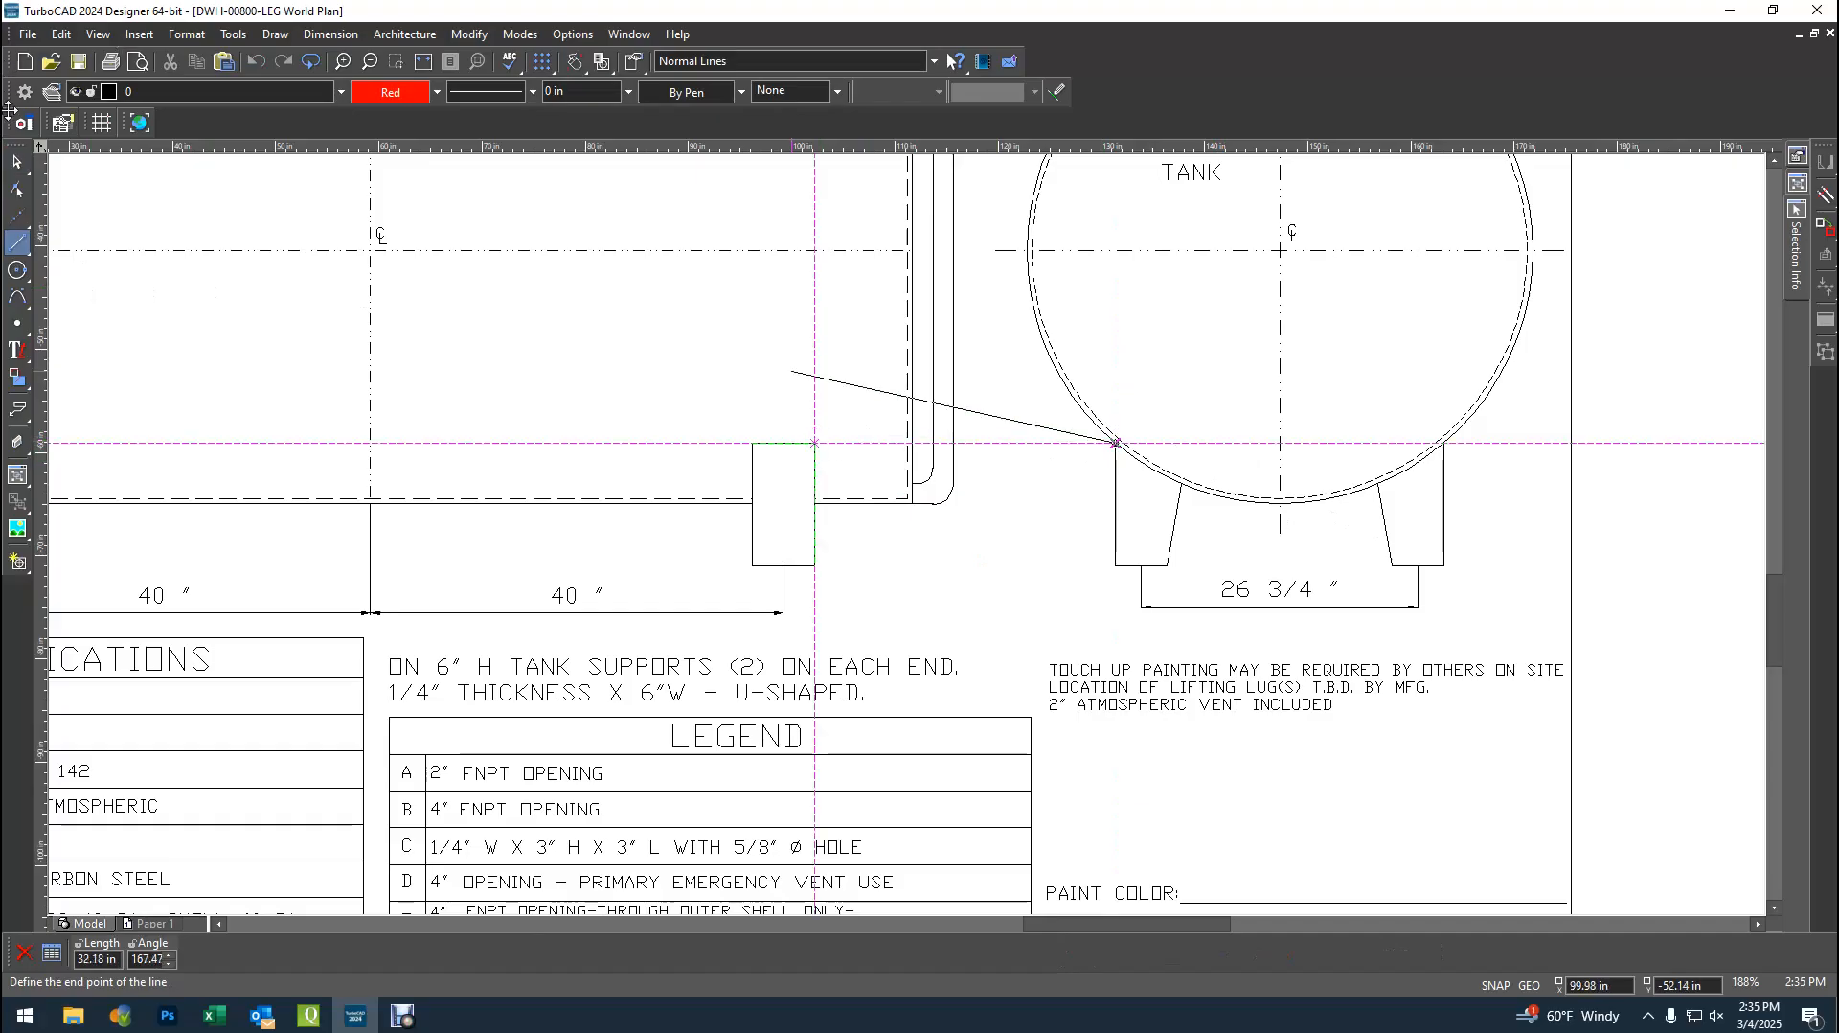
{"action": "key", "text": "Escape"}
{"action": "scroll", "coordinate": [818, 546], "scroll_direction": "down", "scroll_amount": 3}
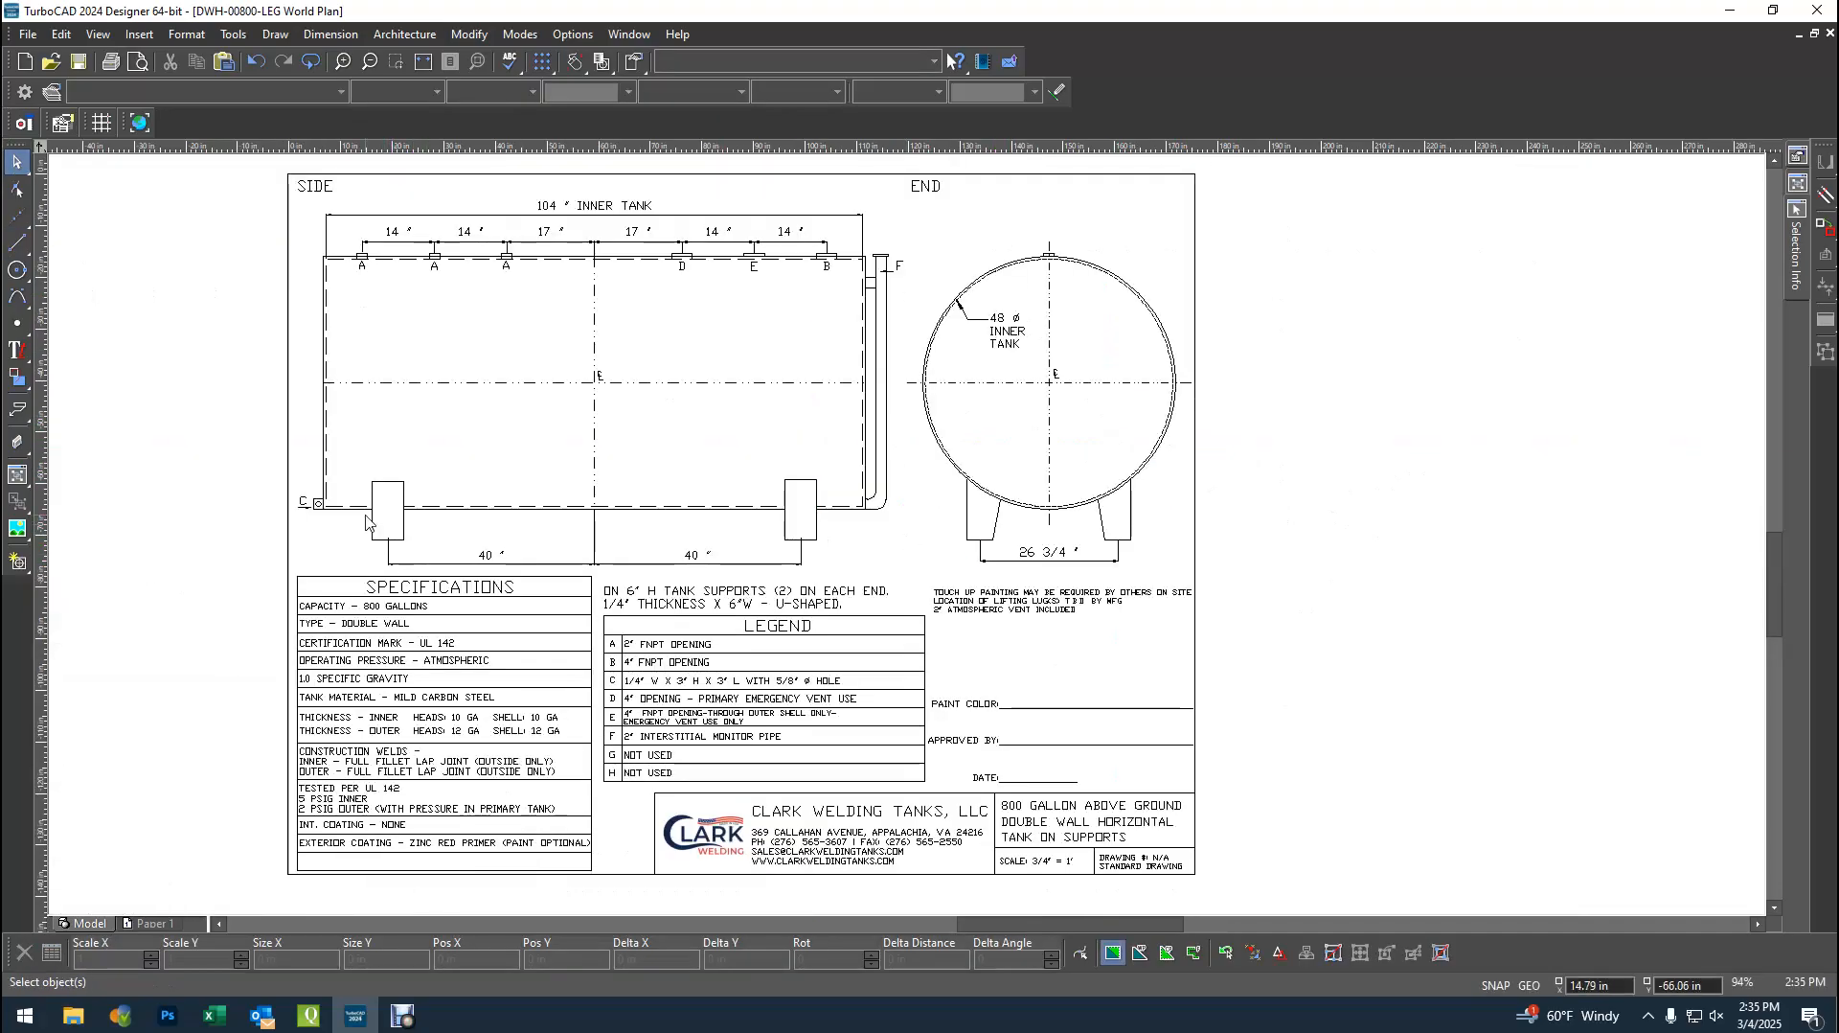
- Check the right support's height and draw an 11.84 in check line at 90° from the lower inner corner of the side view's left support
{"action": "scroll", "coordinate": [388, 507], "scroll_direction": "up", "scroll_amount": 3}
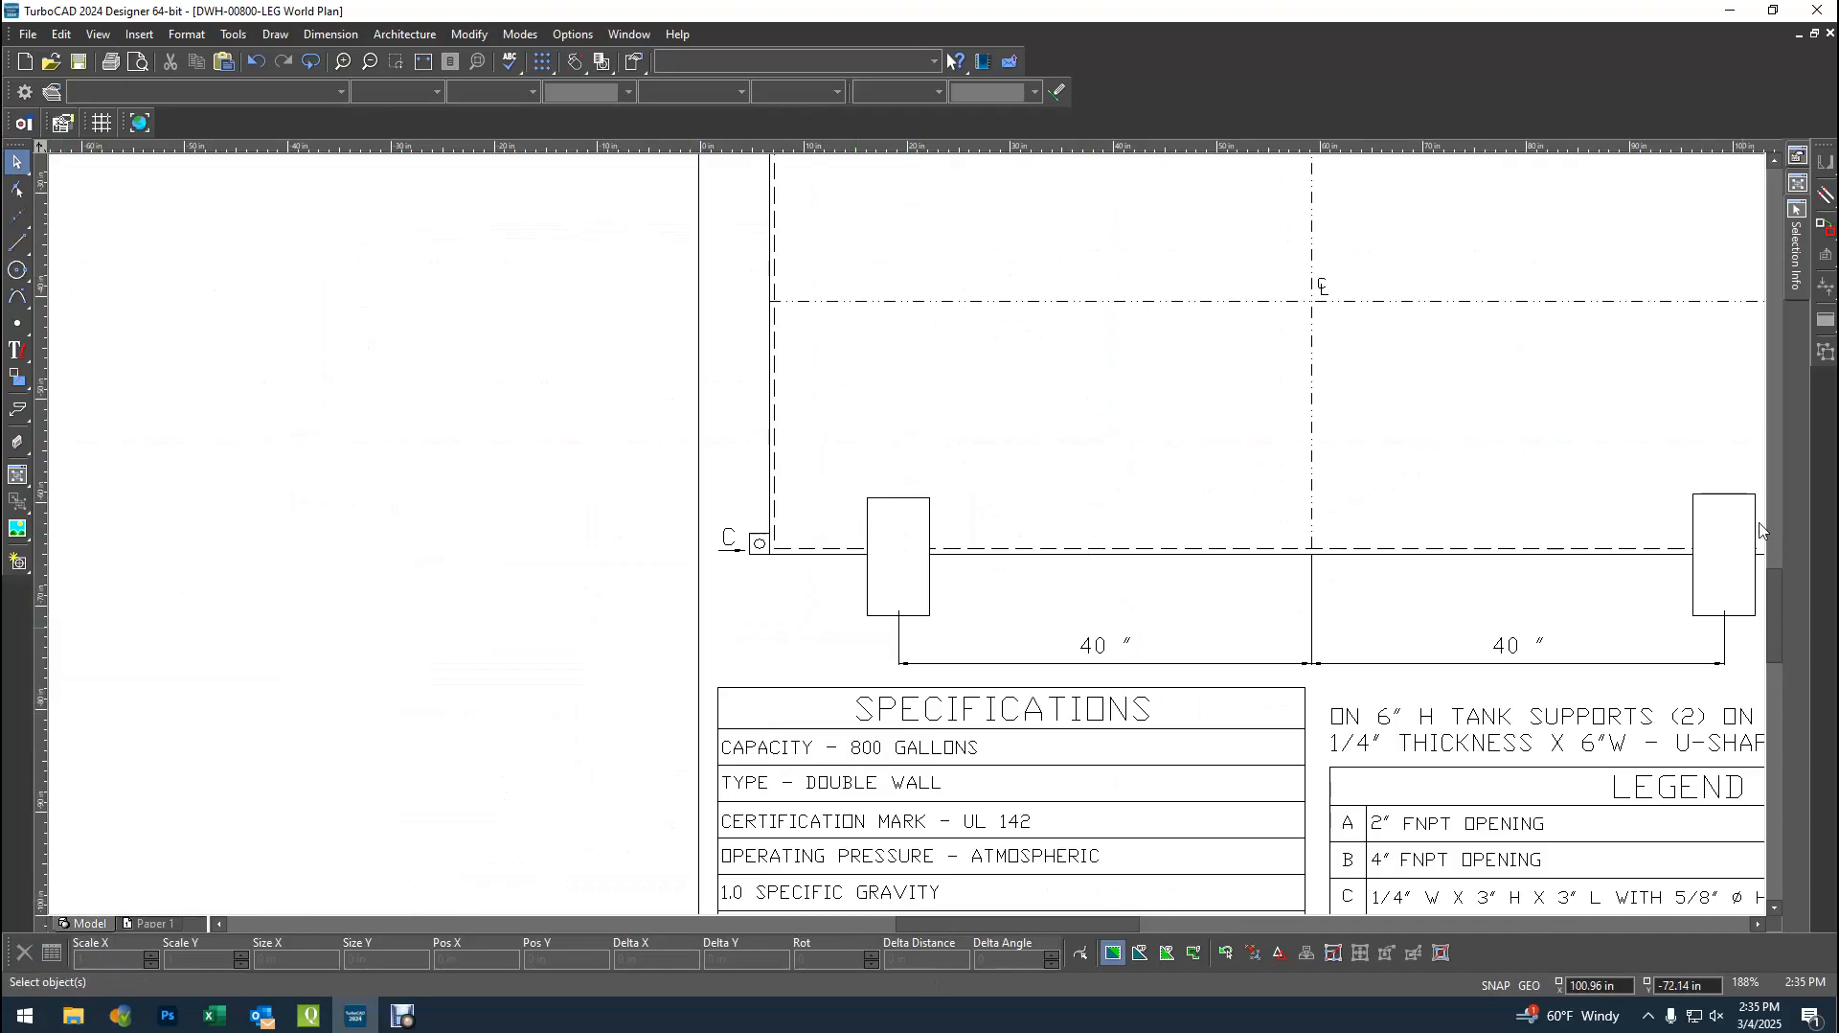
{"action": "left_click", "coordinate": [1694, 578]}
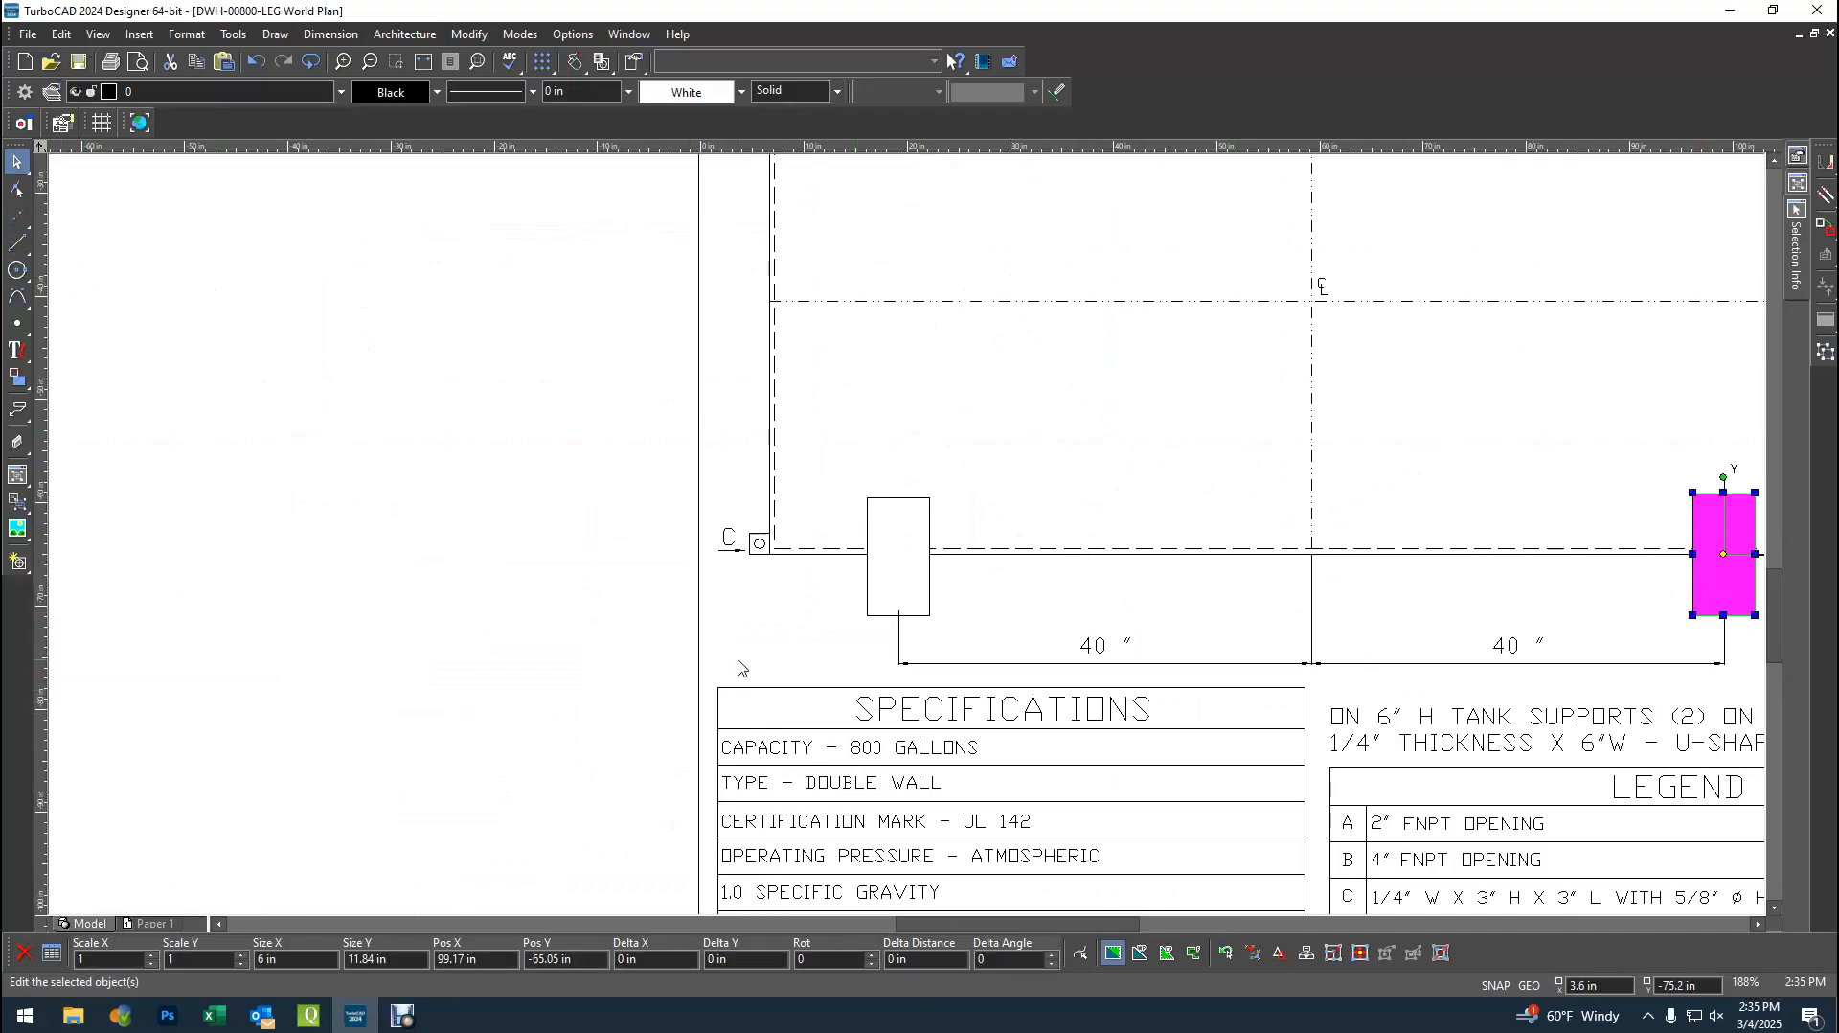
{"action": "left_click", "coordinate": [19, 244]}
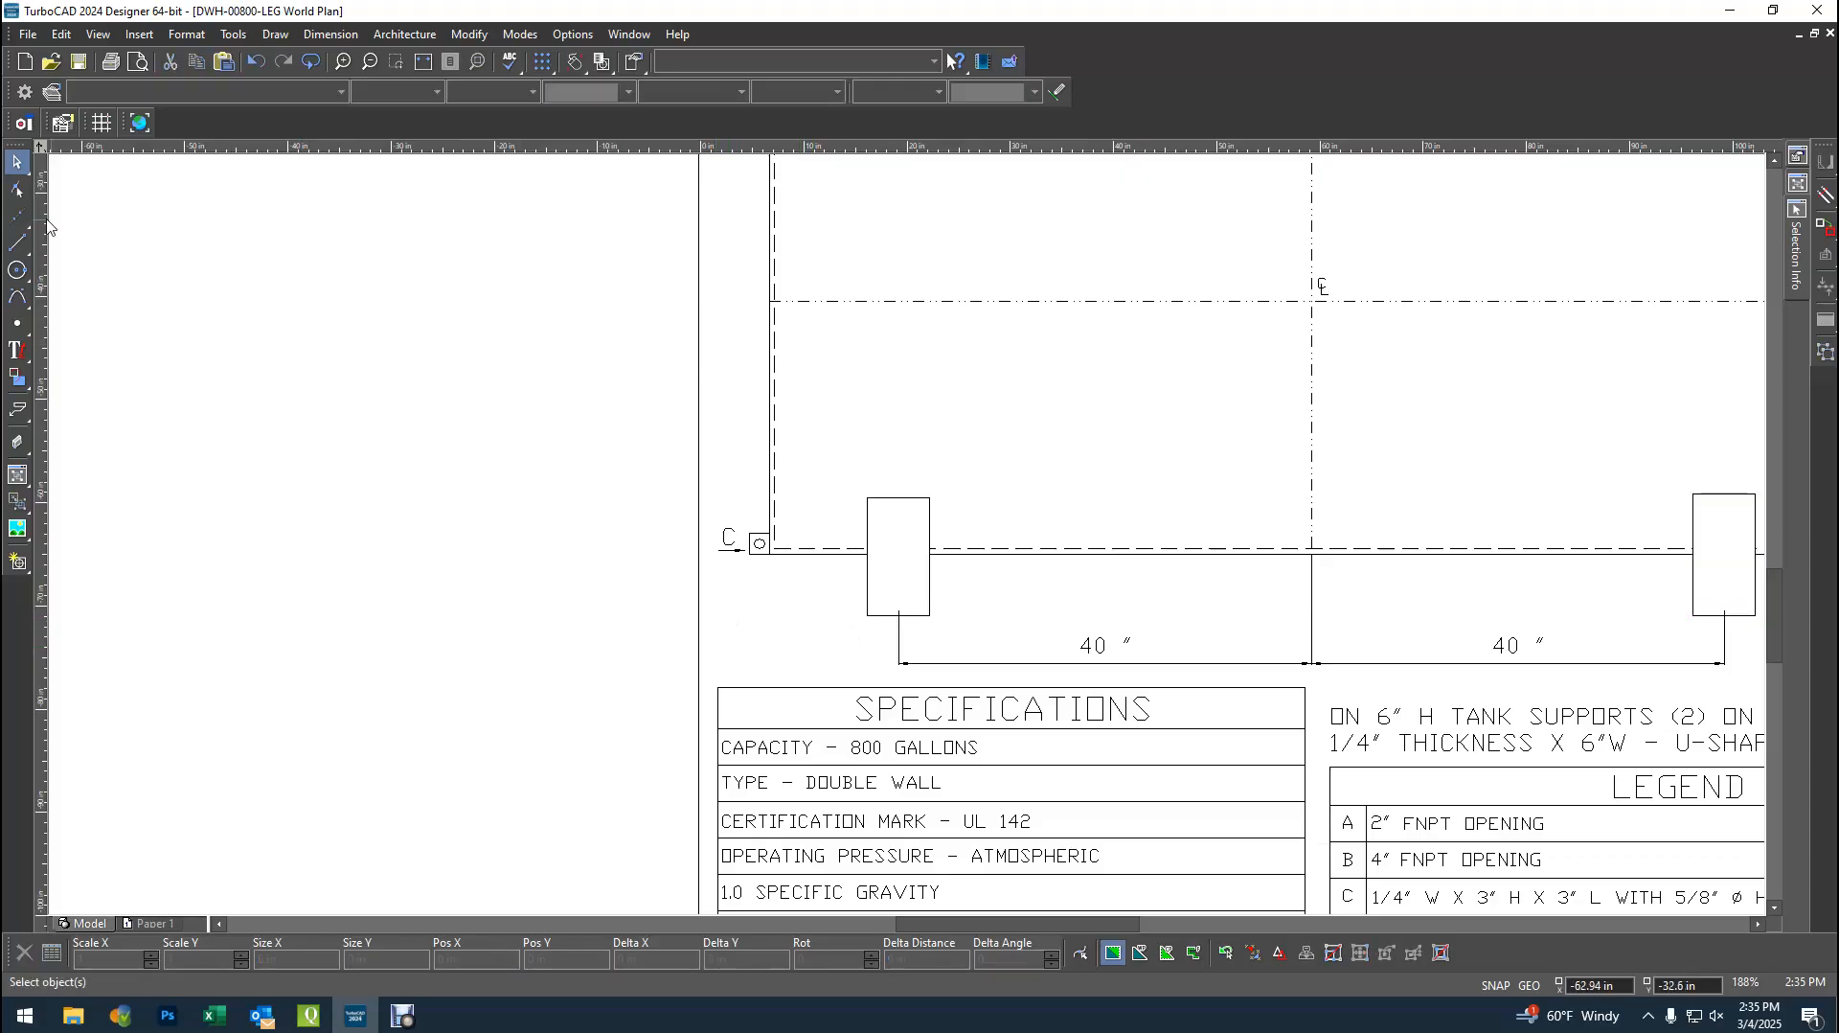
{"action": "left_click", "coordinate": [26, 246]}
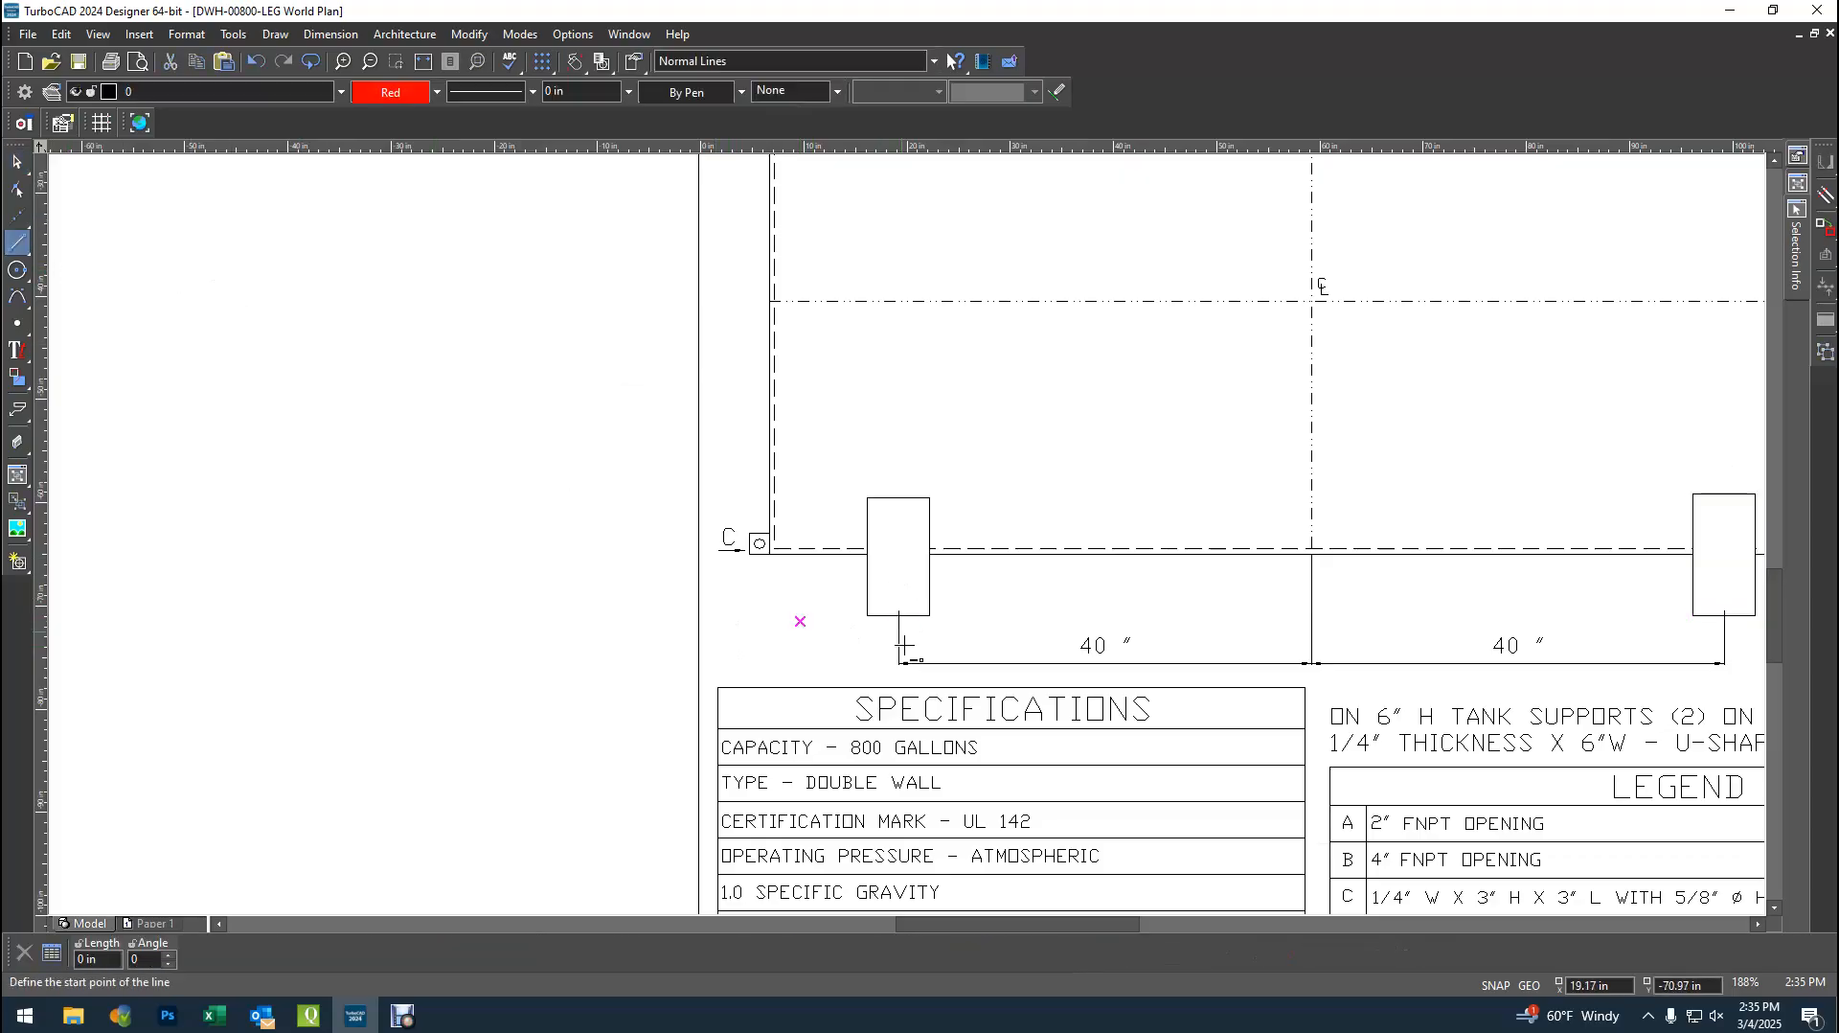
{"action": "left_click", "coordinate": [929, 615]}
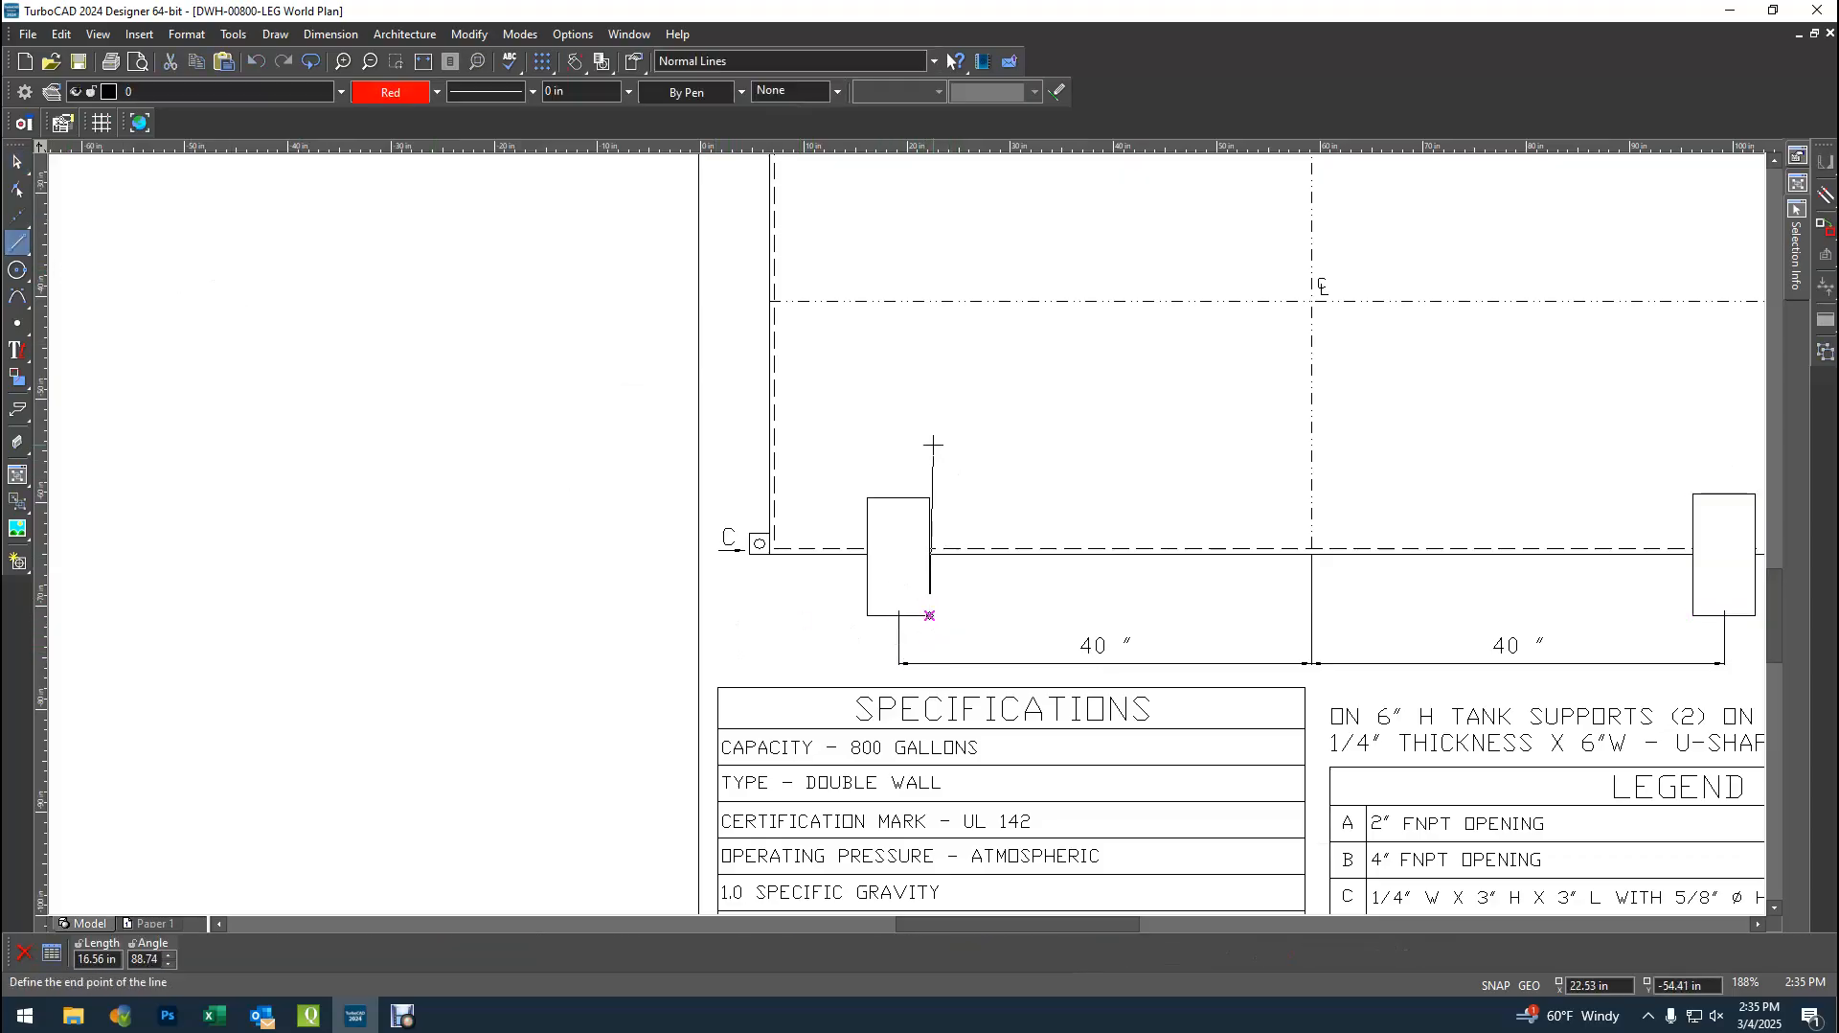
{"action": "key", "text": "BackSpace"}
{"action": "key", "text": "Tab"}
{"action": "type", "text": "90"}
{"action": "key", "text": "Return"}
- Draw a temporary red line about 1.96 in long at 180° from the upper end of the left support's check line
{"action": "scroll", "coordinate": [936, 496], "scroll_direction": "up", "scroll_amount": 5}
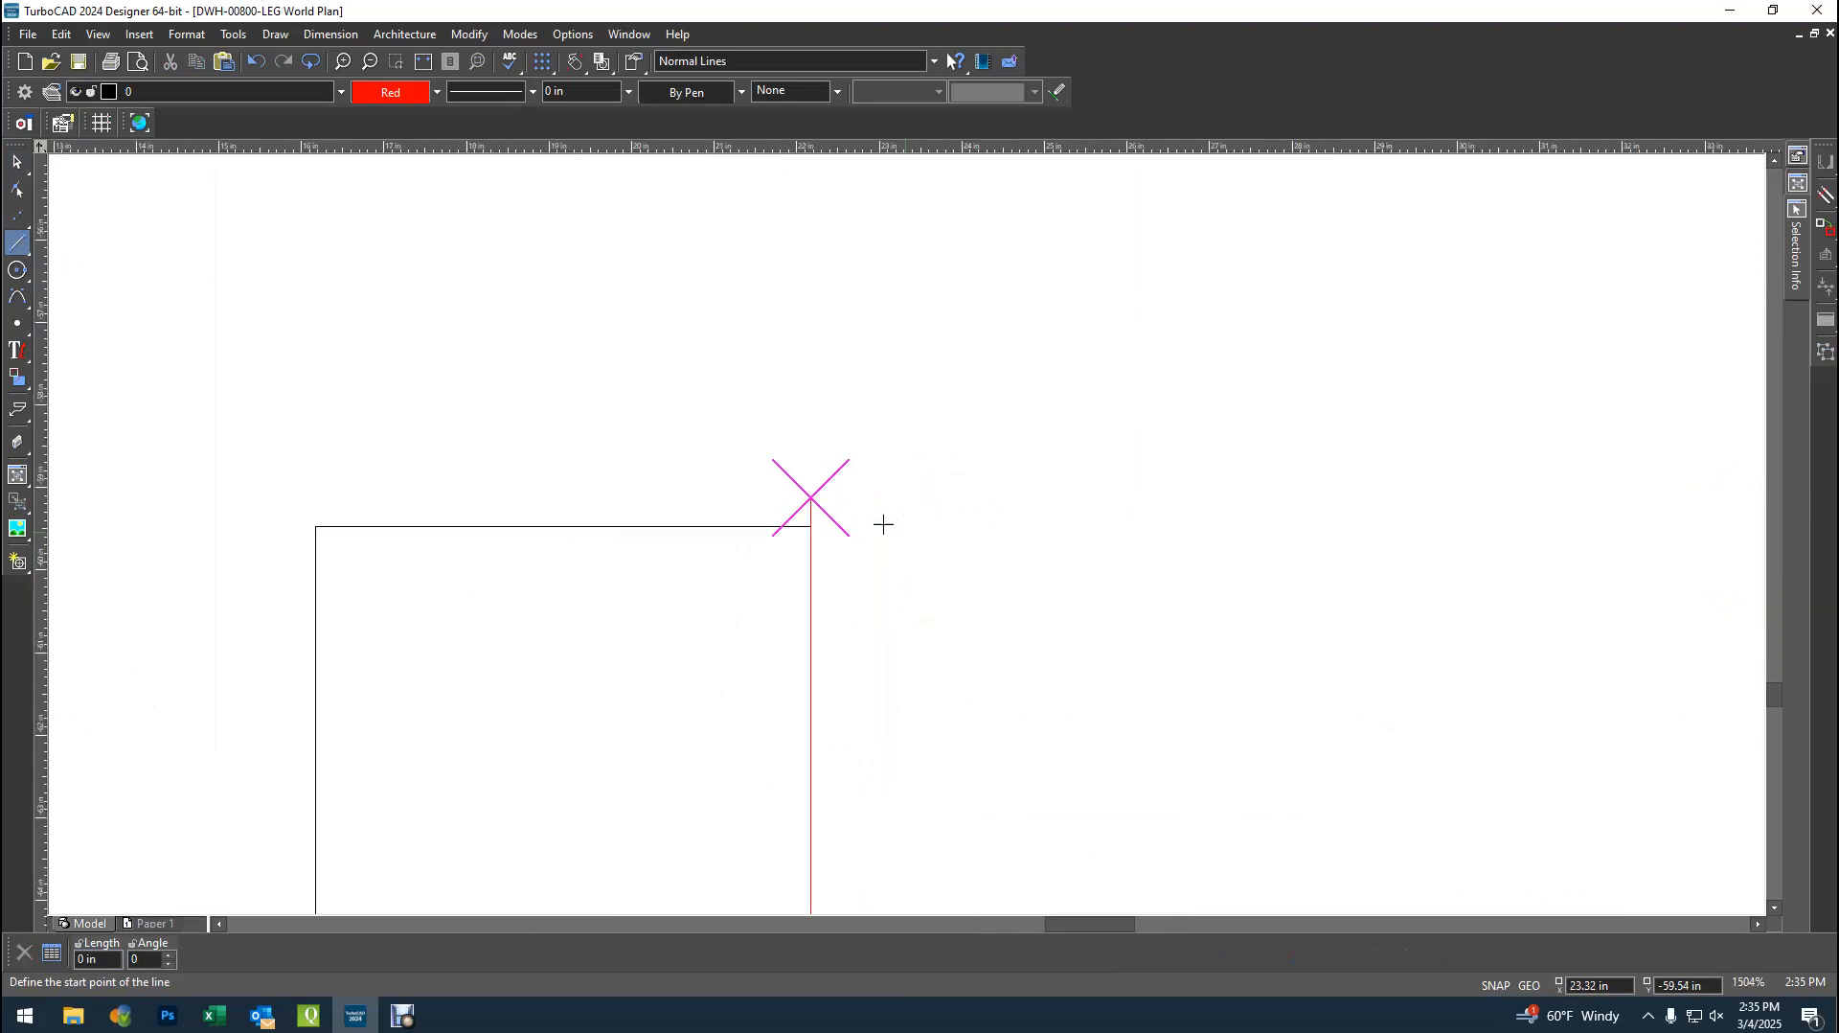
{"action": "left_click", "coordinate": [812, 496]}
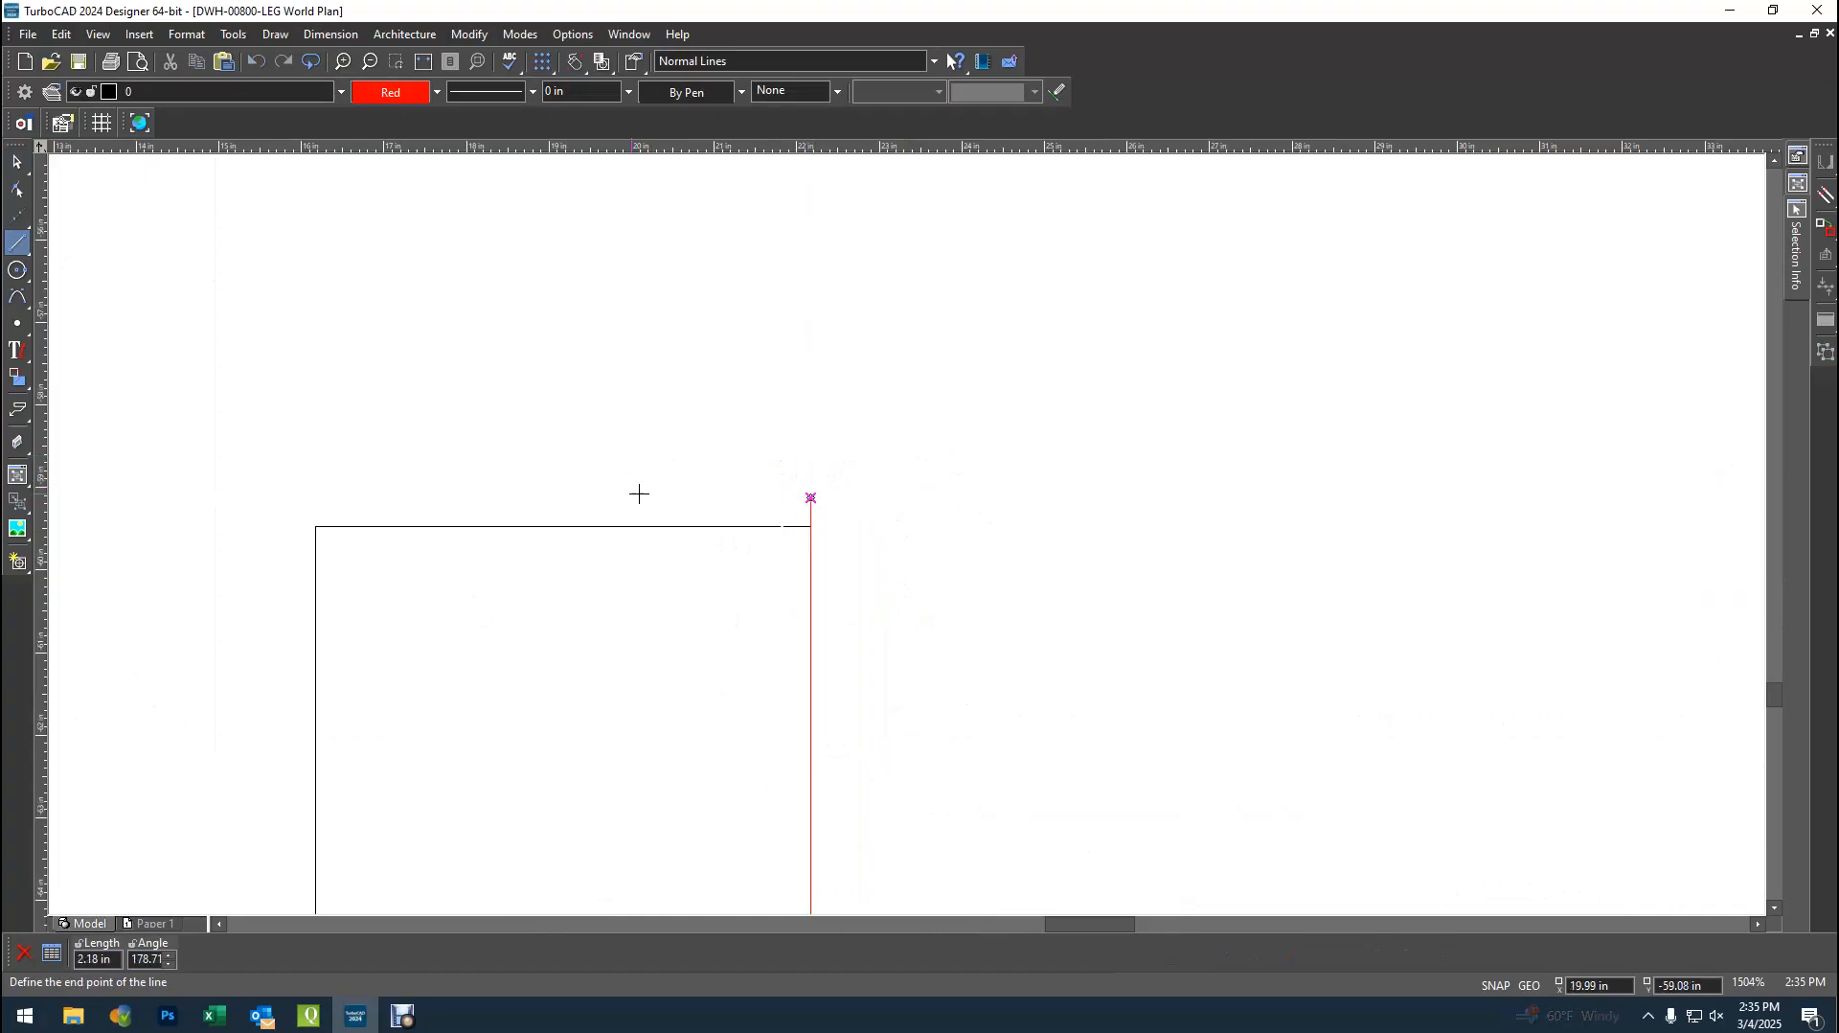
{"action": "key", "text": "Tab"}
{"action": "type", "text": "2"}
{"action": "key", "text": "Tab"}
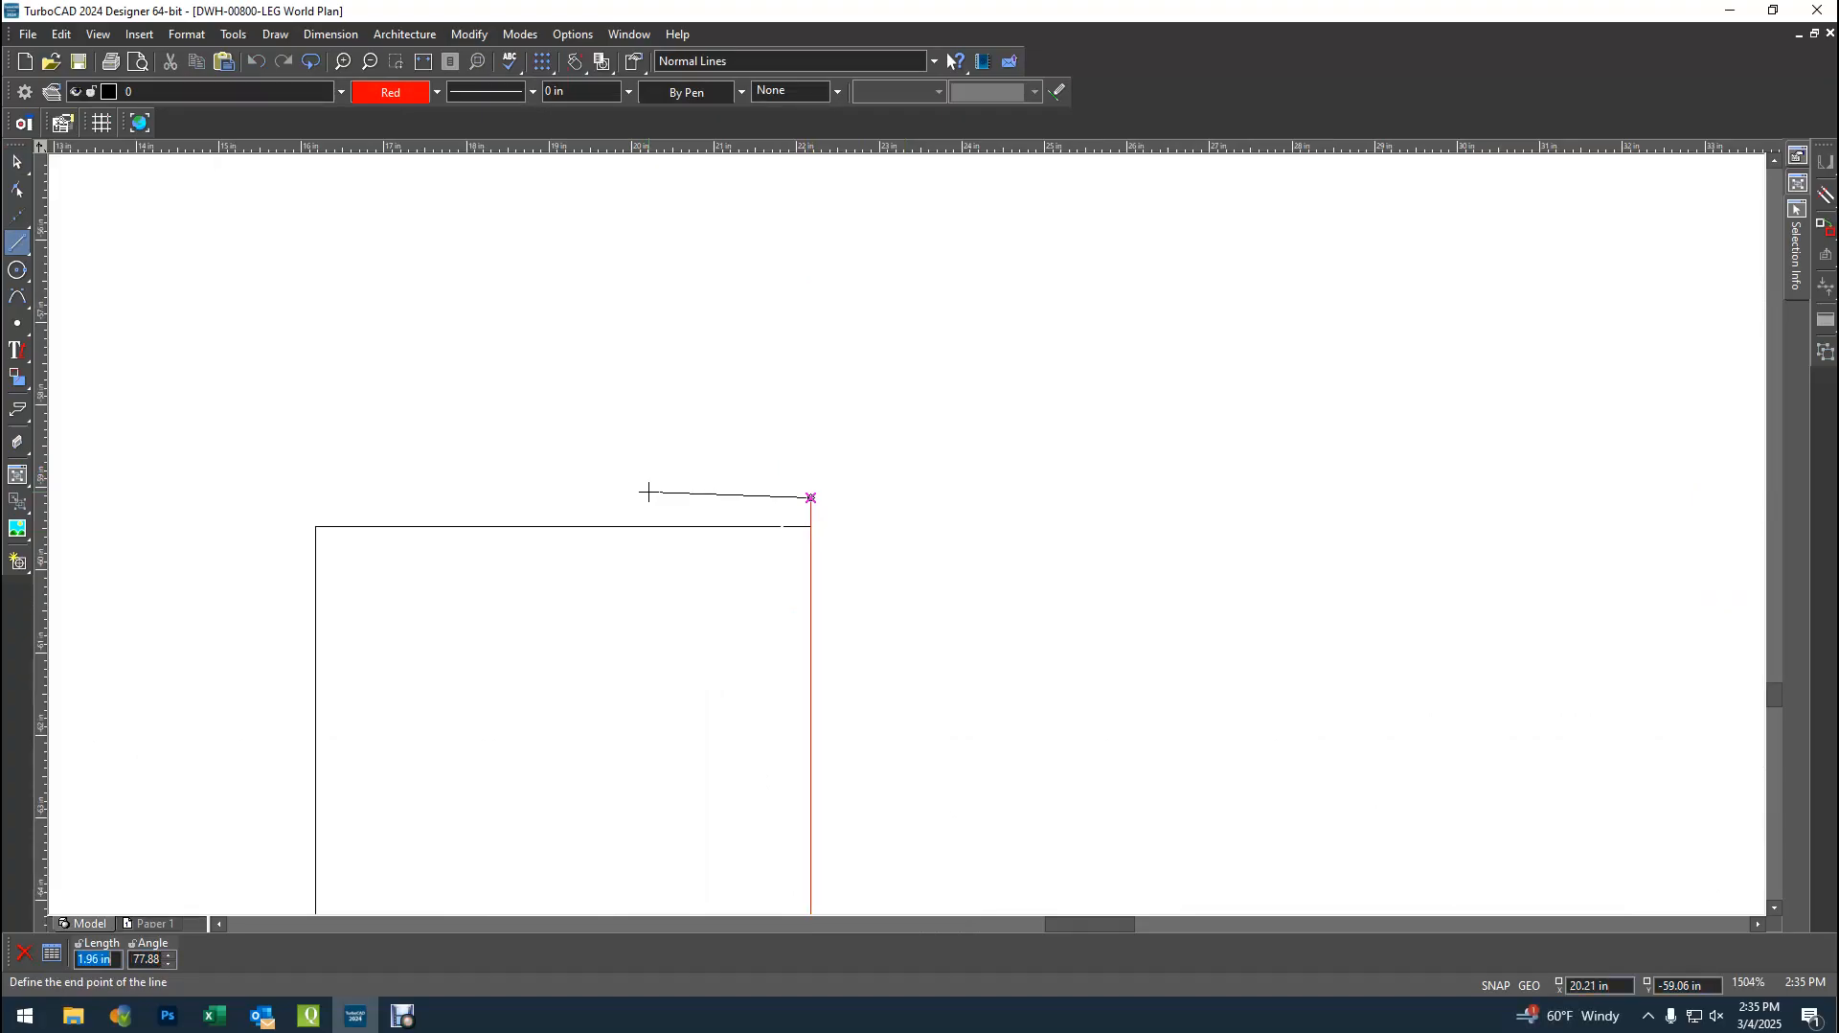
{"action": "key", "text": "Left"}
{"action": "key", "text": "Delete"}
{"action": "key", "text": "Delete"}
{"action": "key", "text": "Delete"}
{"action": "key", "text": "Delete"}
{"action": "key", "text": "Delete"}
{"action": "key", "text": "Delete"}
{"action": "type", "text": "180"}
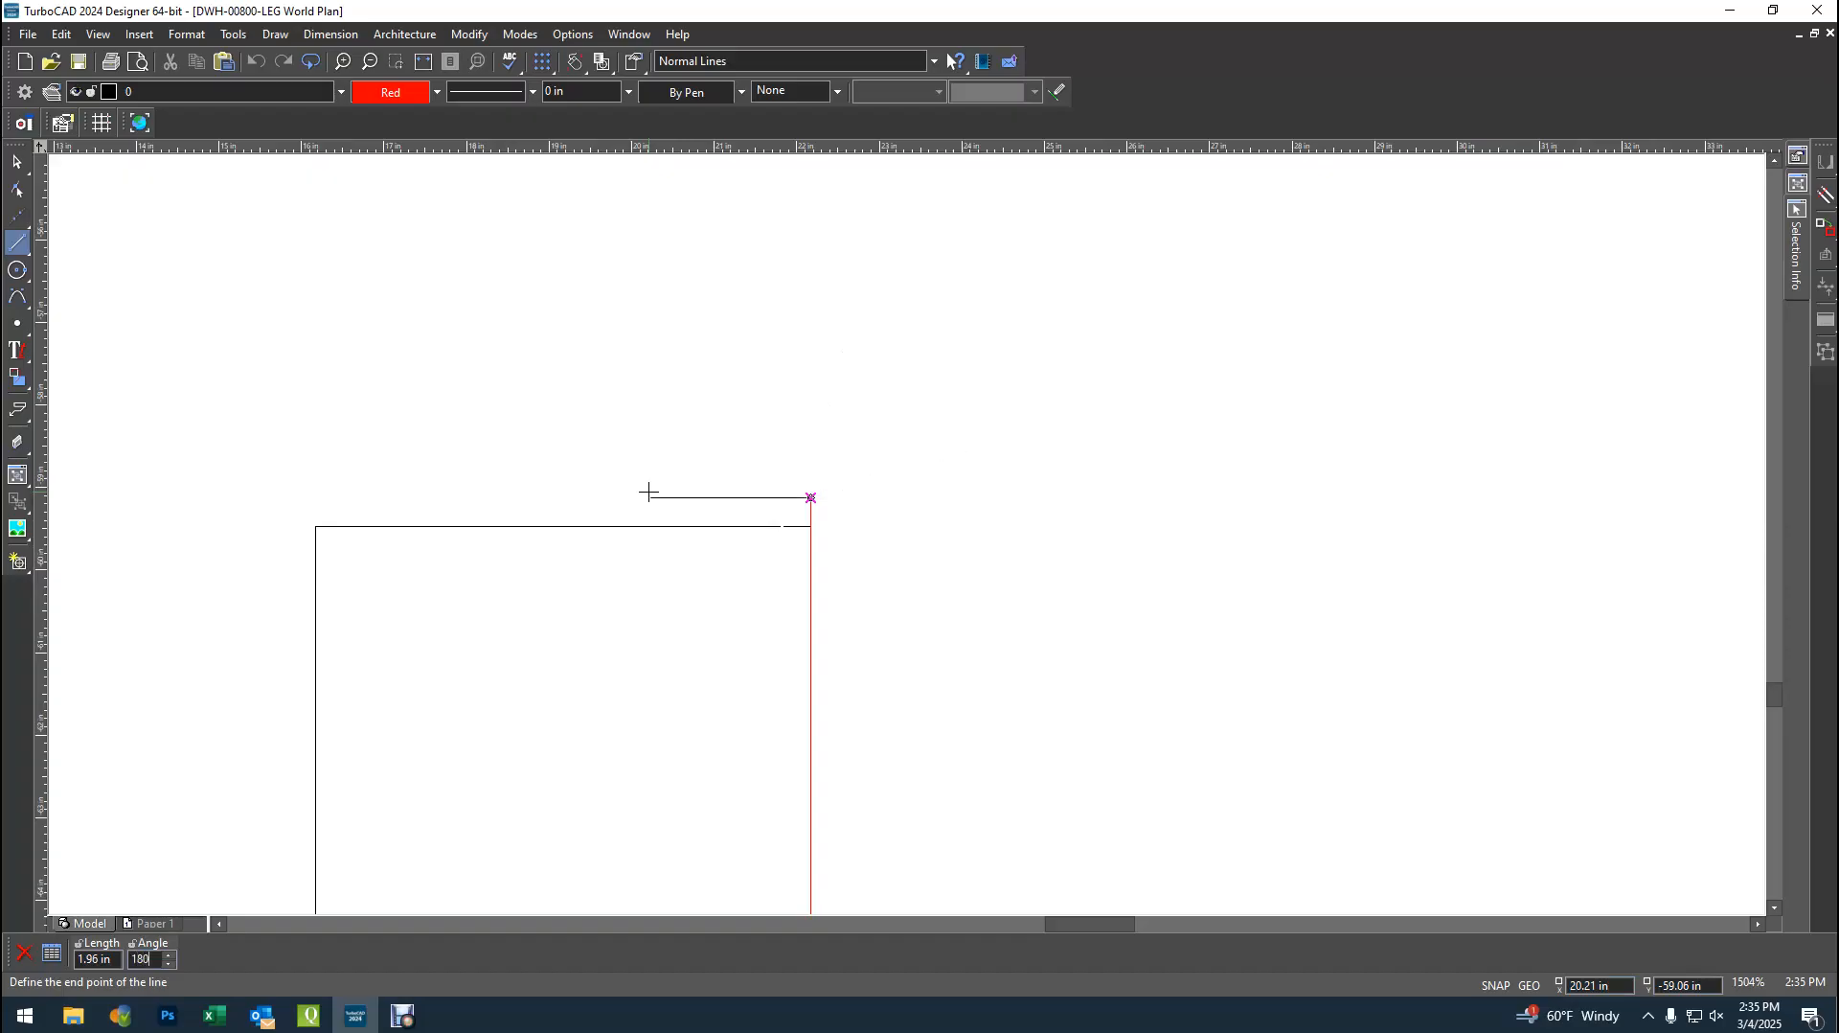
{"action": "key", "text": "Return"}
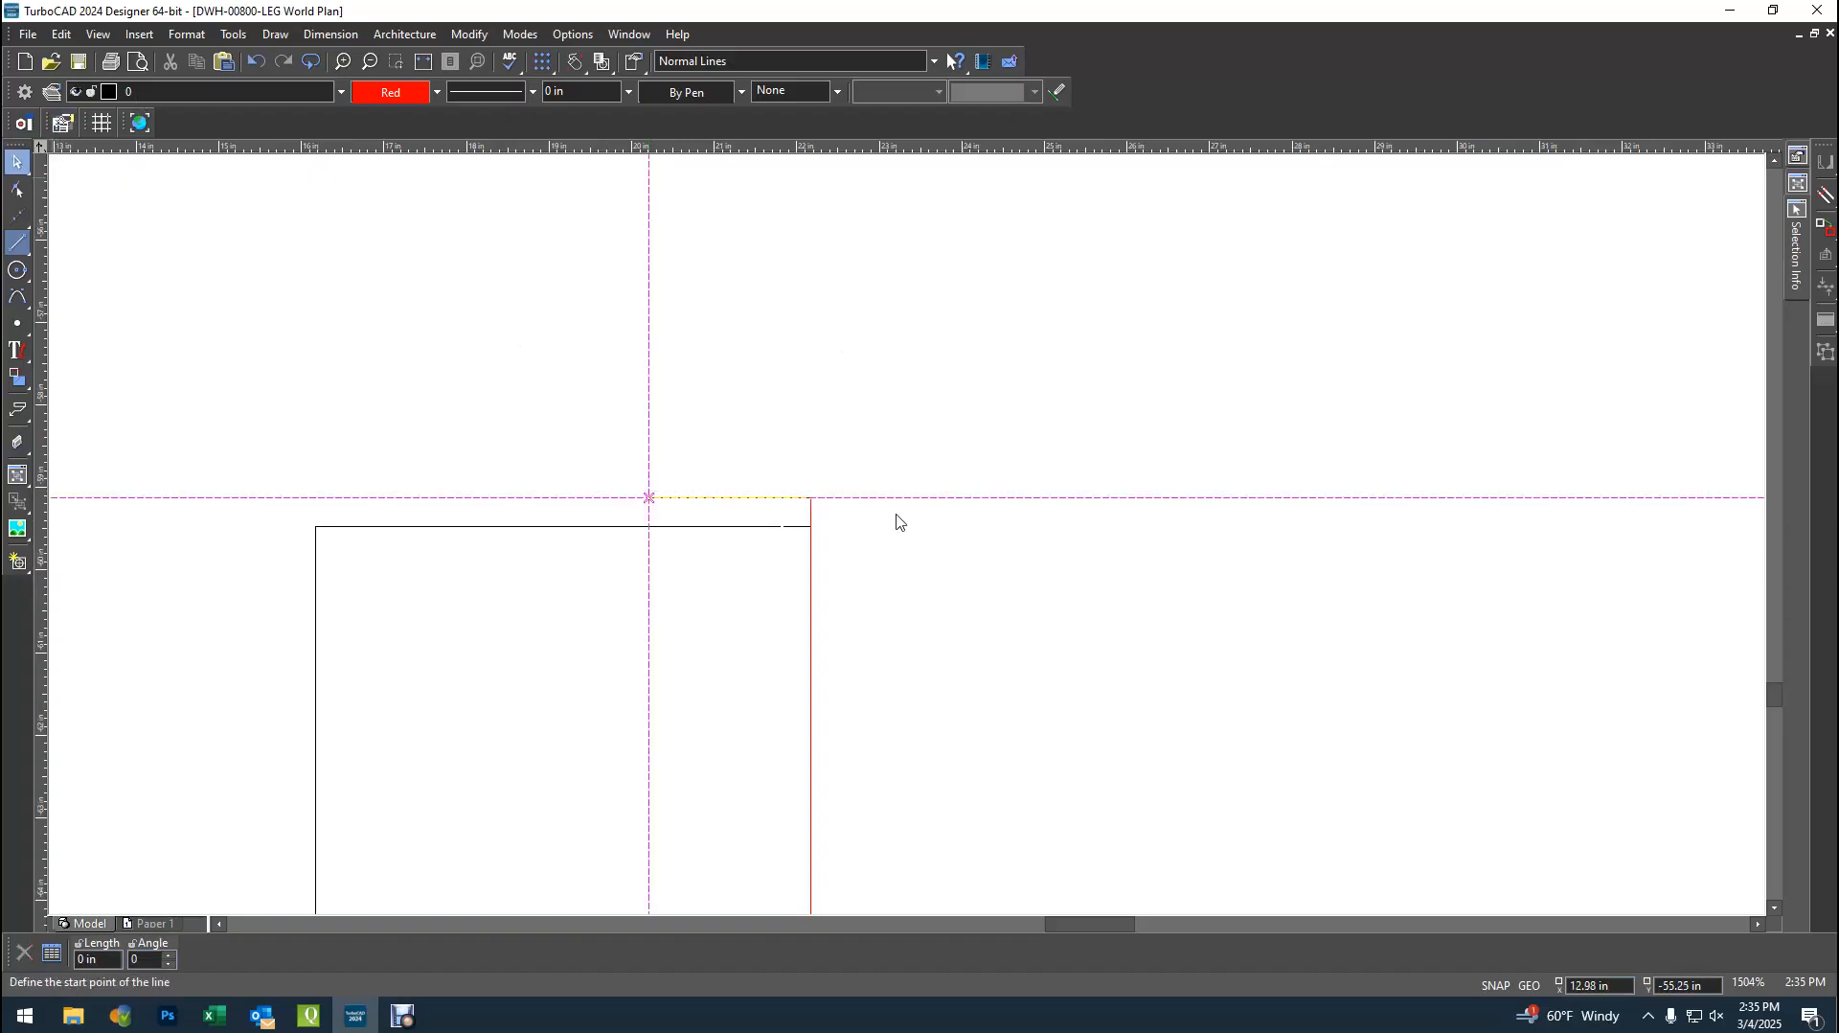
- Stretch the top of the side view's left support up to the upper end of the 11.84 in check line
{"action": "key", "text": "space"}
{"action": "left_click", "coordinate": [751, 526]}
{"action": "left_click", "coordinate": [811, 525]}
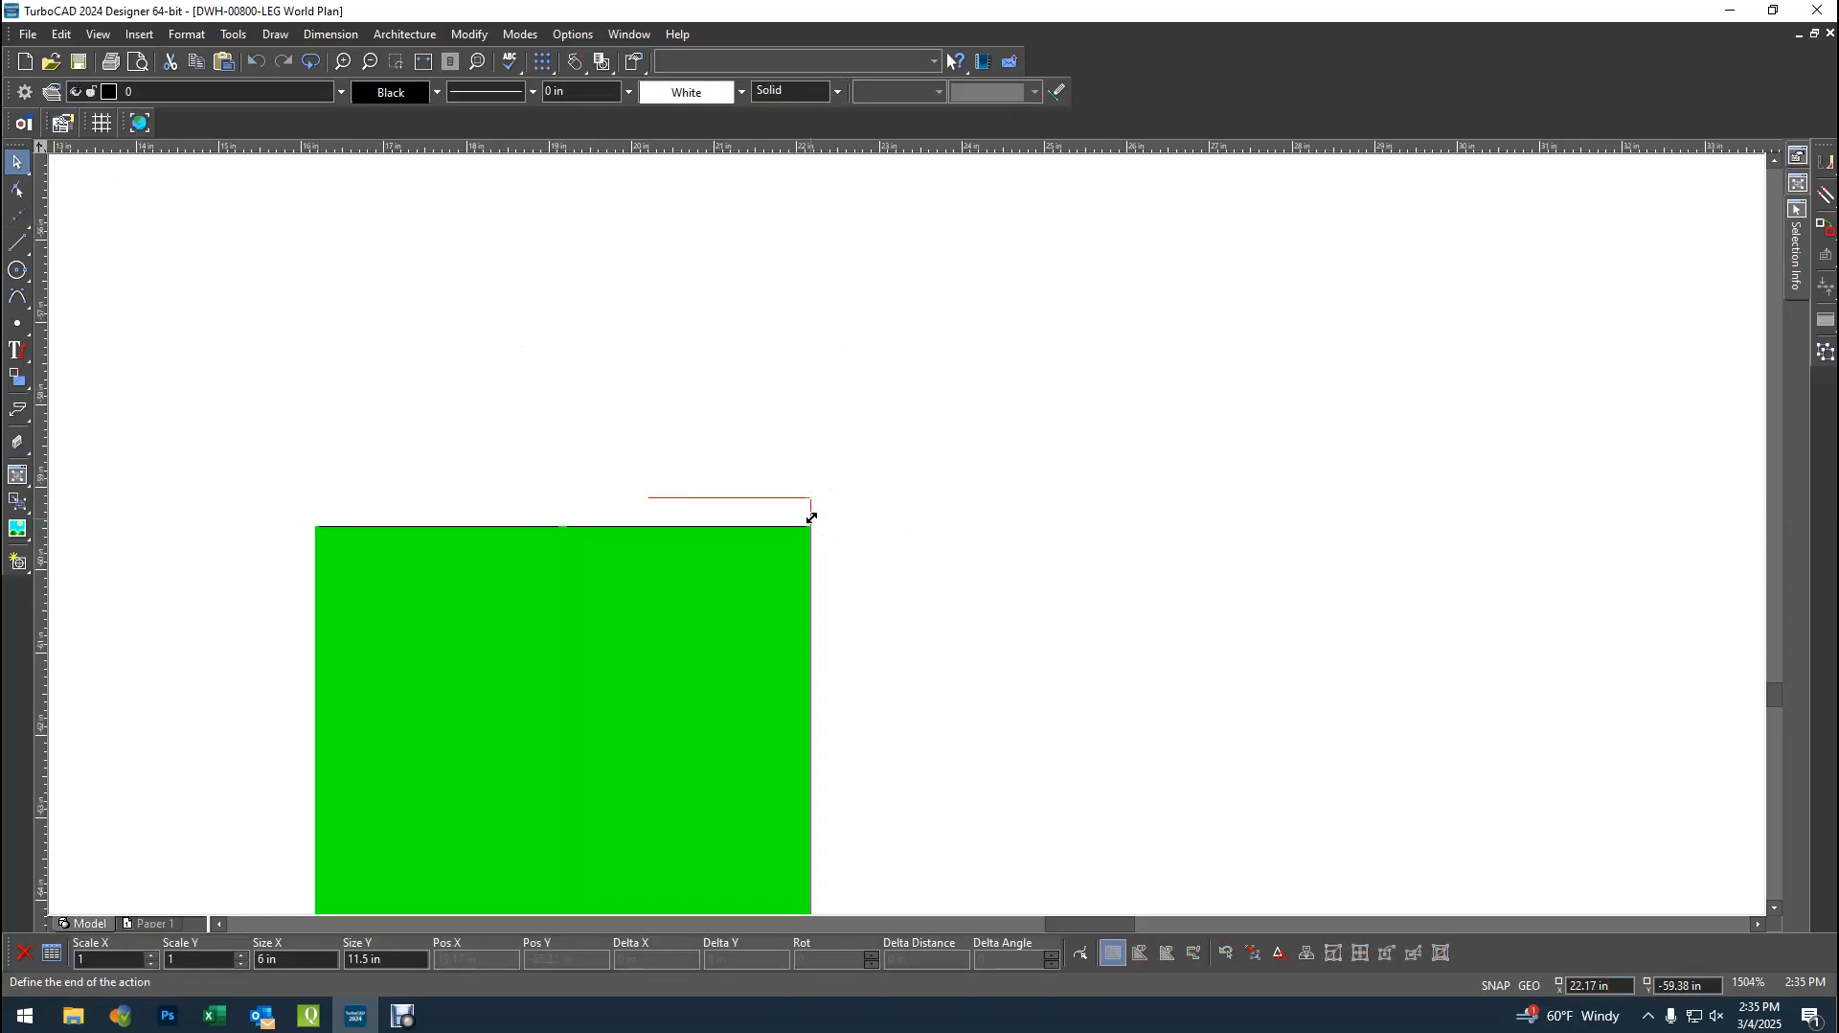
{"action": "left_click", "coordinate": [811, 498]}
{"action": "left_click", "coordinate": [82, 223]}
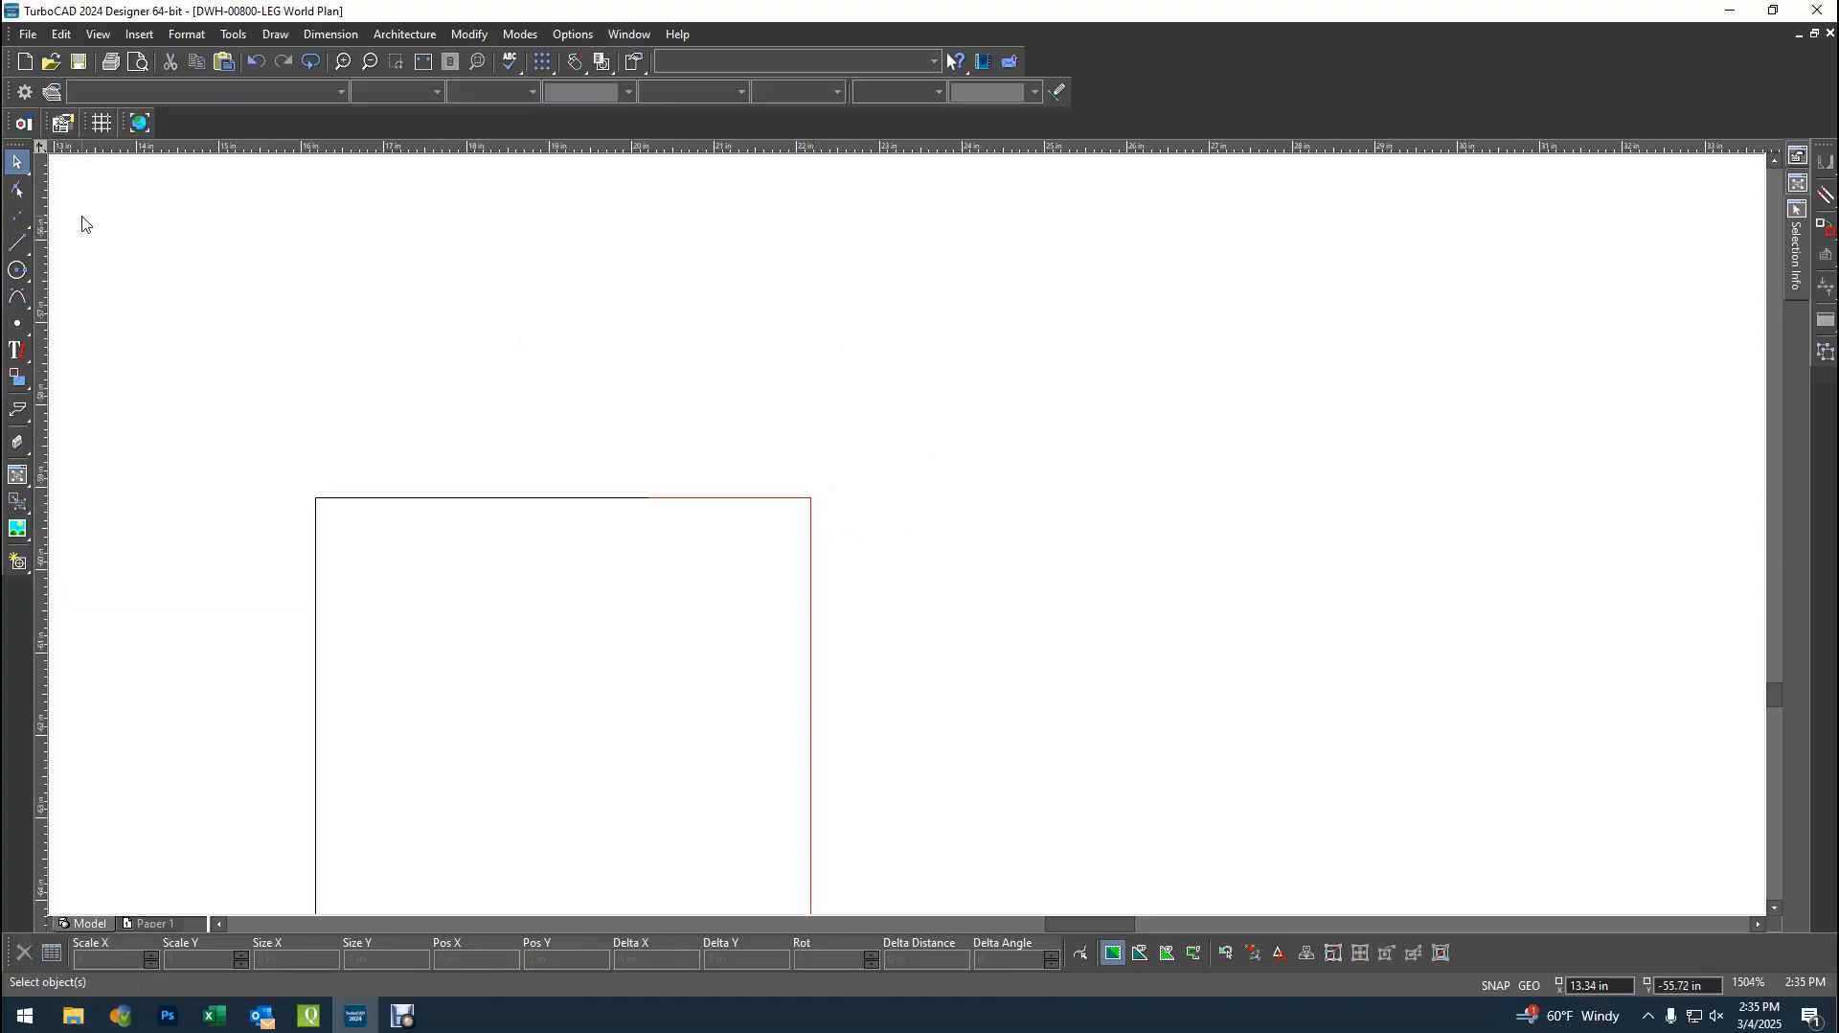
- Delete the horizontal and vertical red check lines from the side view's left support
{"action": "left_click", "coordinate": [757, 497]}
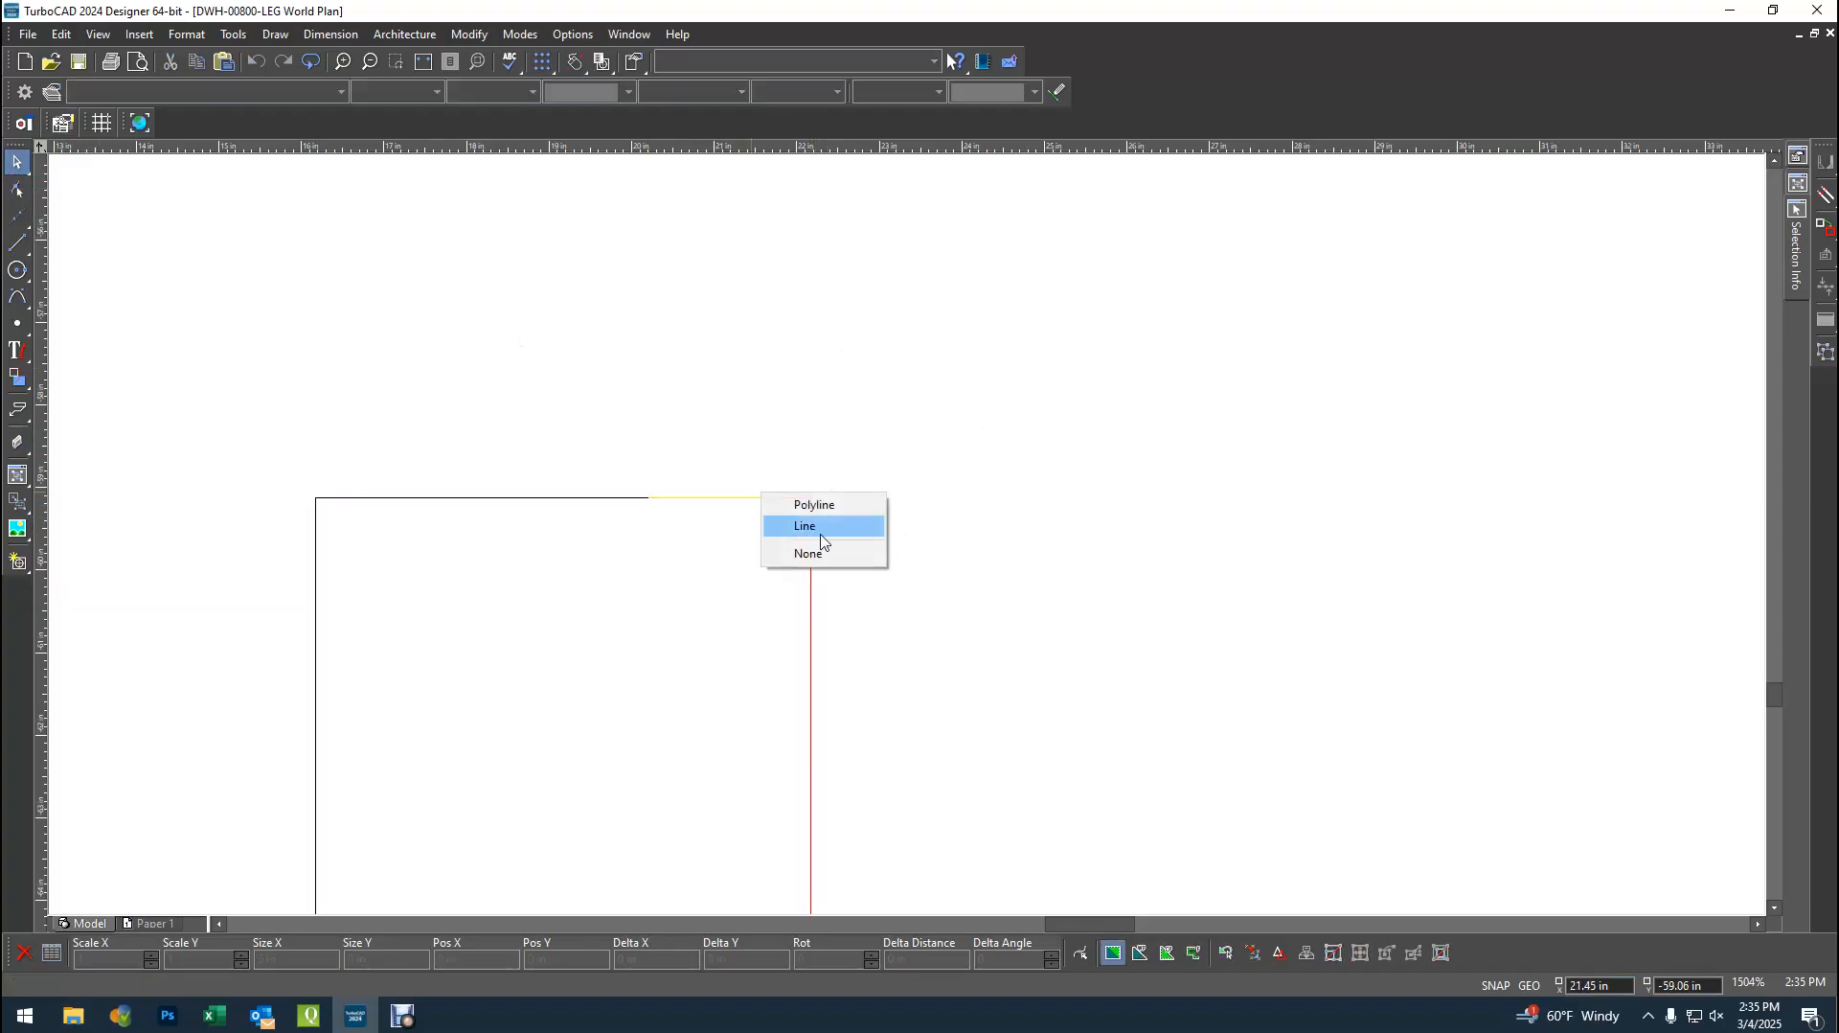
{"action": "left_click", "coordinate": [821, 527]}
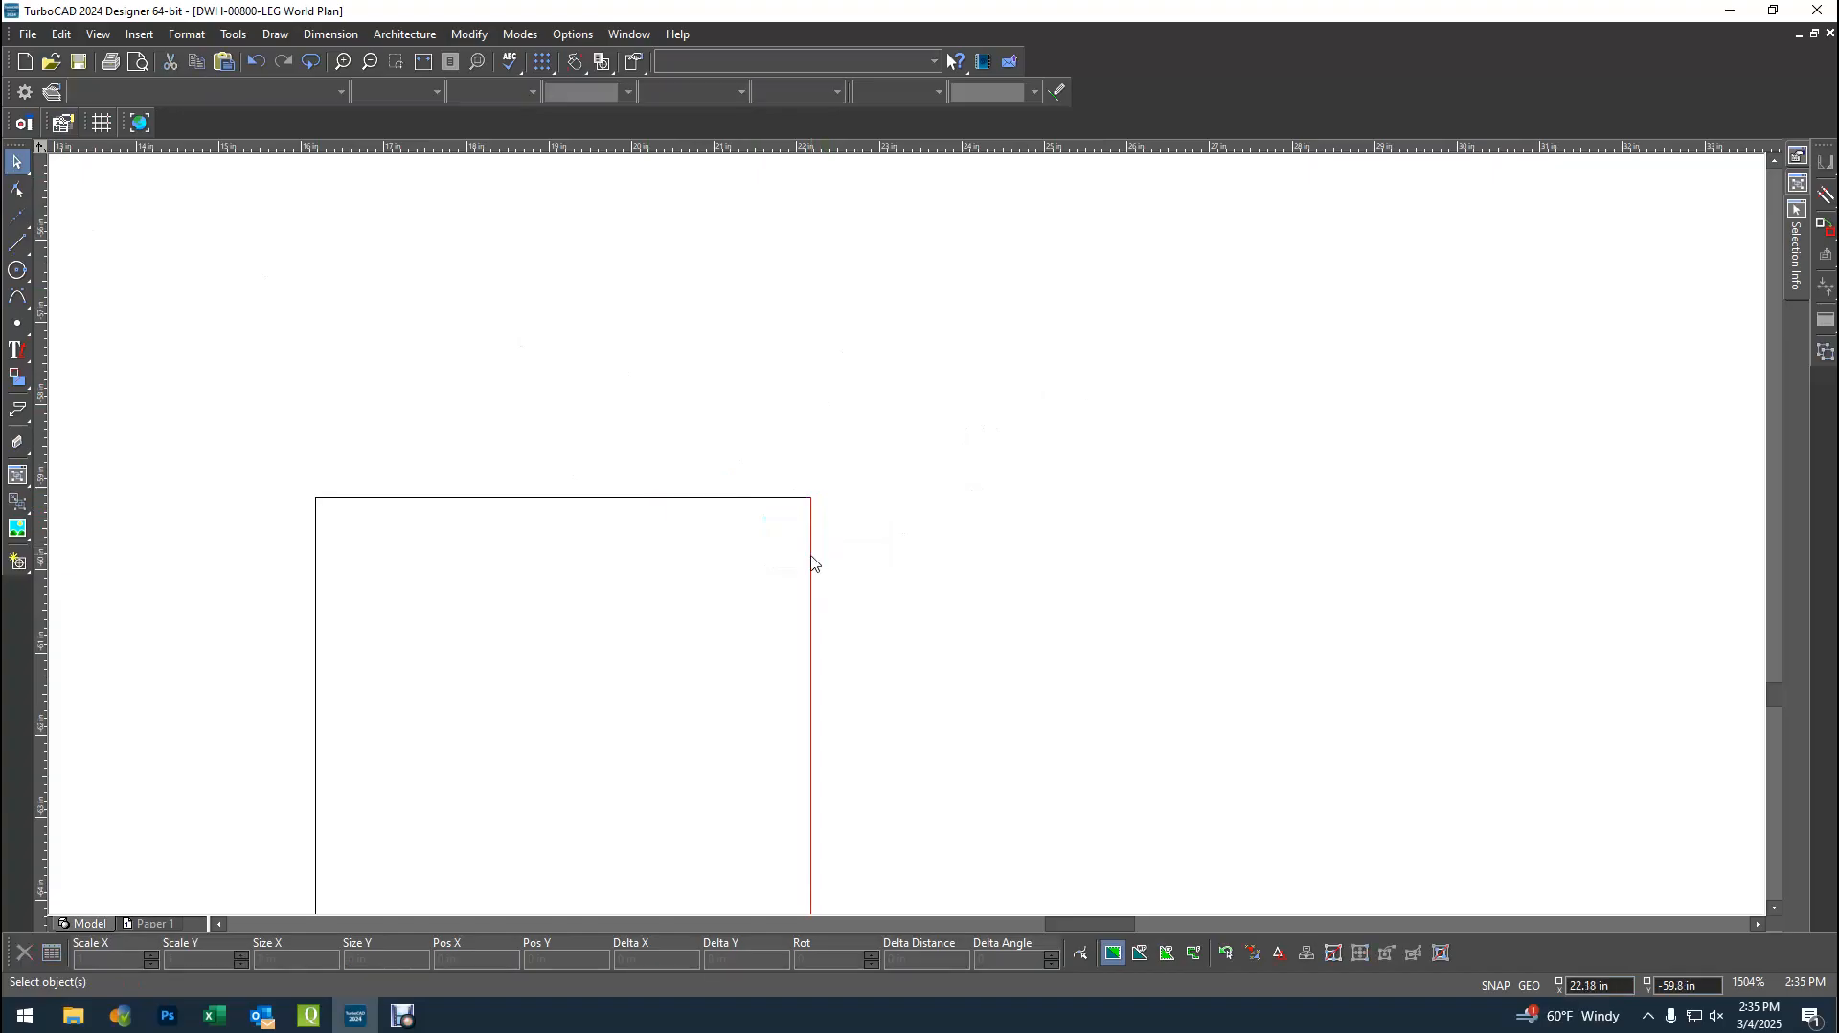
{"action": "left_click", "coordinate": [813, 563]}
{"action": "left_click", "coordinate": [872, 594]}
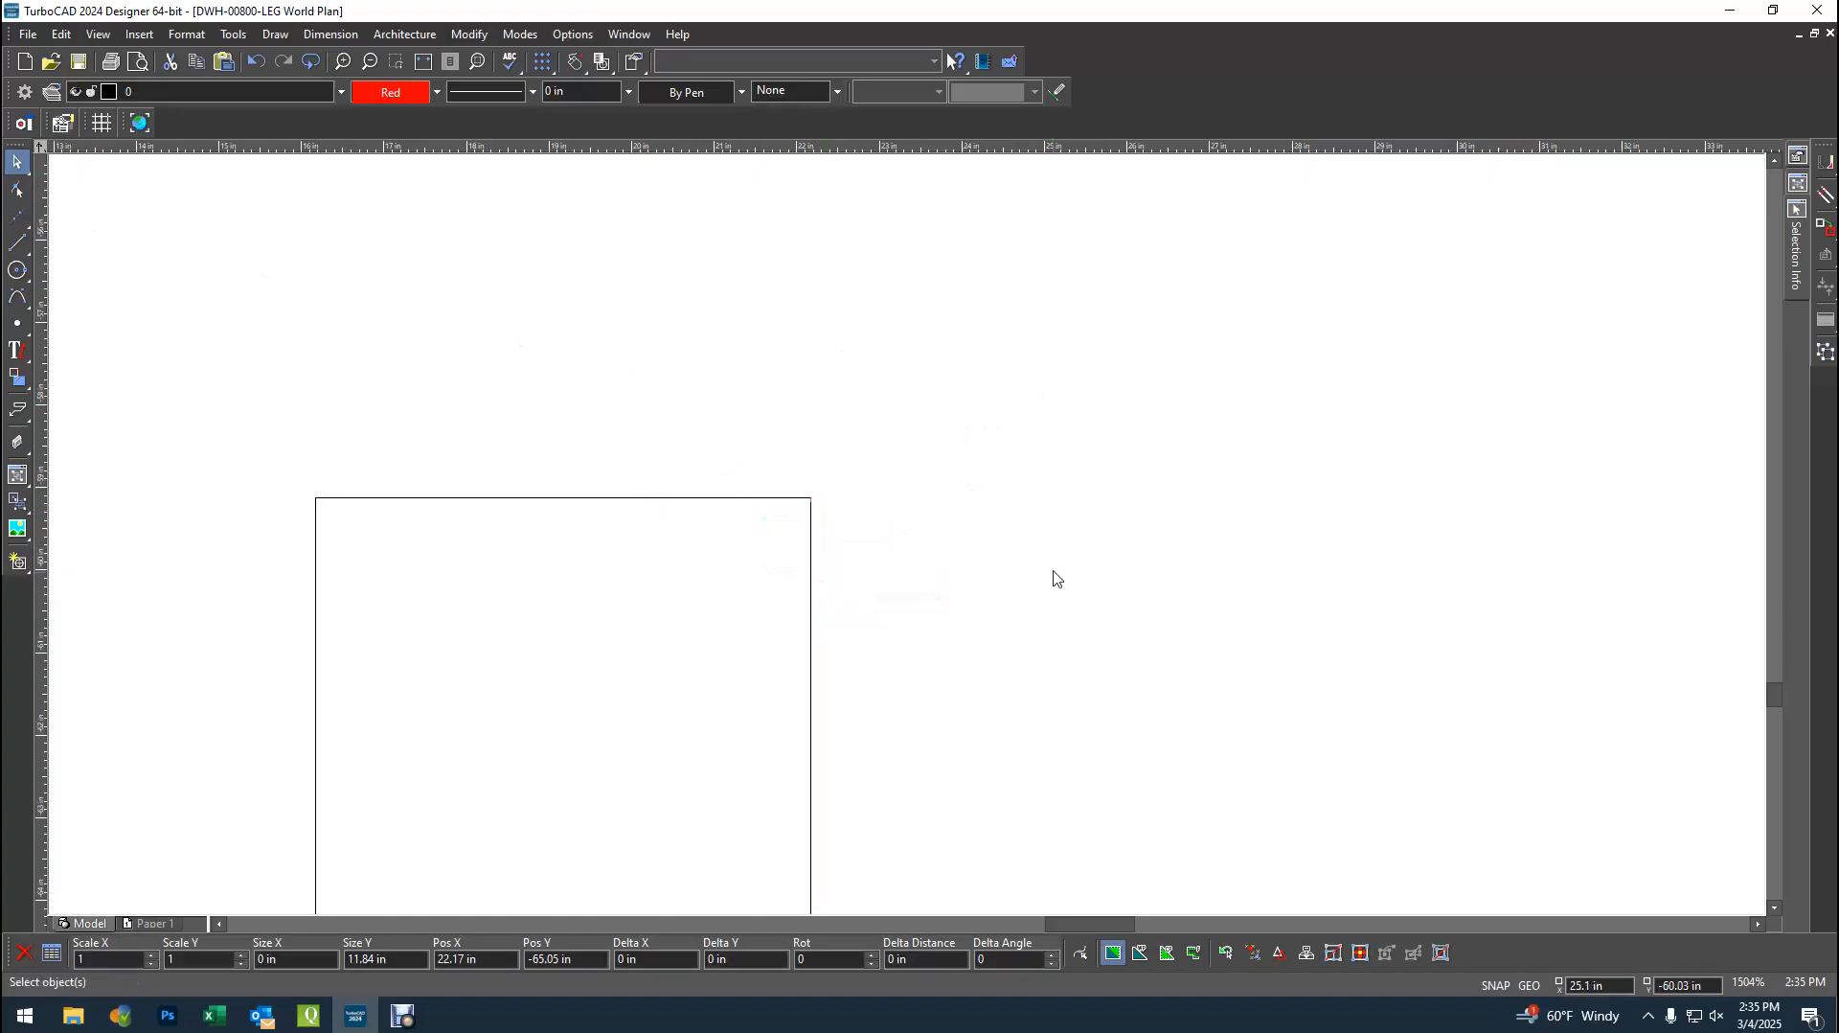
- Review the whole sheet and compare the supports' heights between the side view and the end view
{"action": "scroll", "coordinate": [1054, 572], "scroll_direction": "down", "scroll_amount": 4}
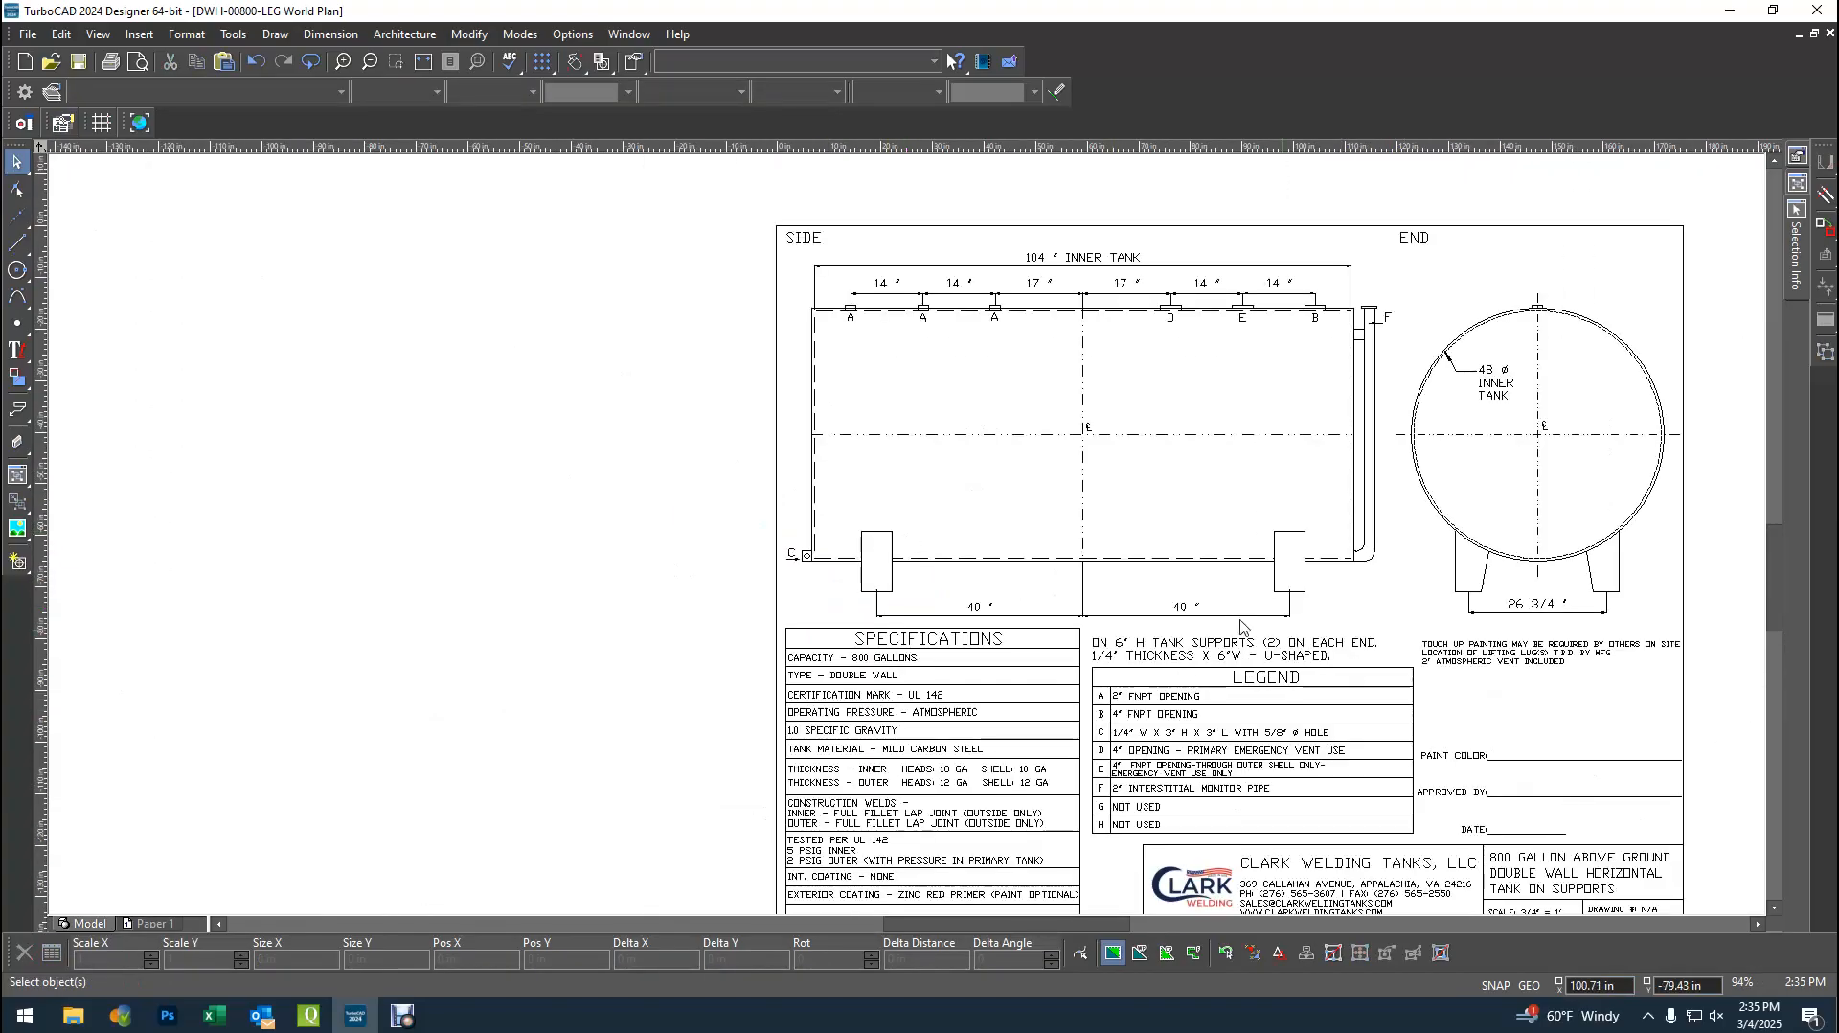
{"action": "scroll", "coordinate": [1446, 679], "scroll_direction": "up", "scroll_amount": 1}
{"action": "scroll", "coordinate": [907, 539], "scroll_direction": "down", "scroll_amount": 1}
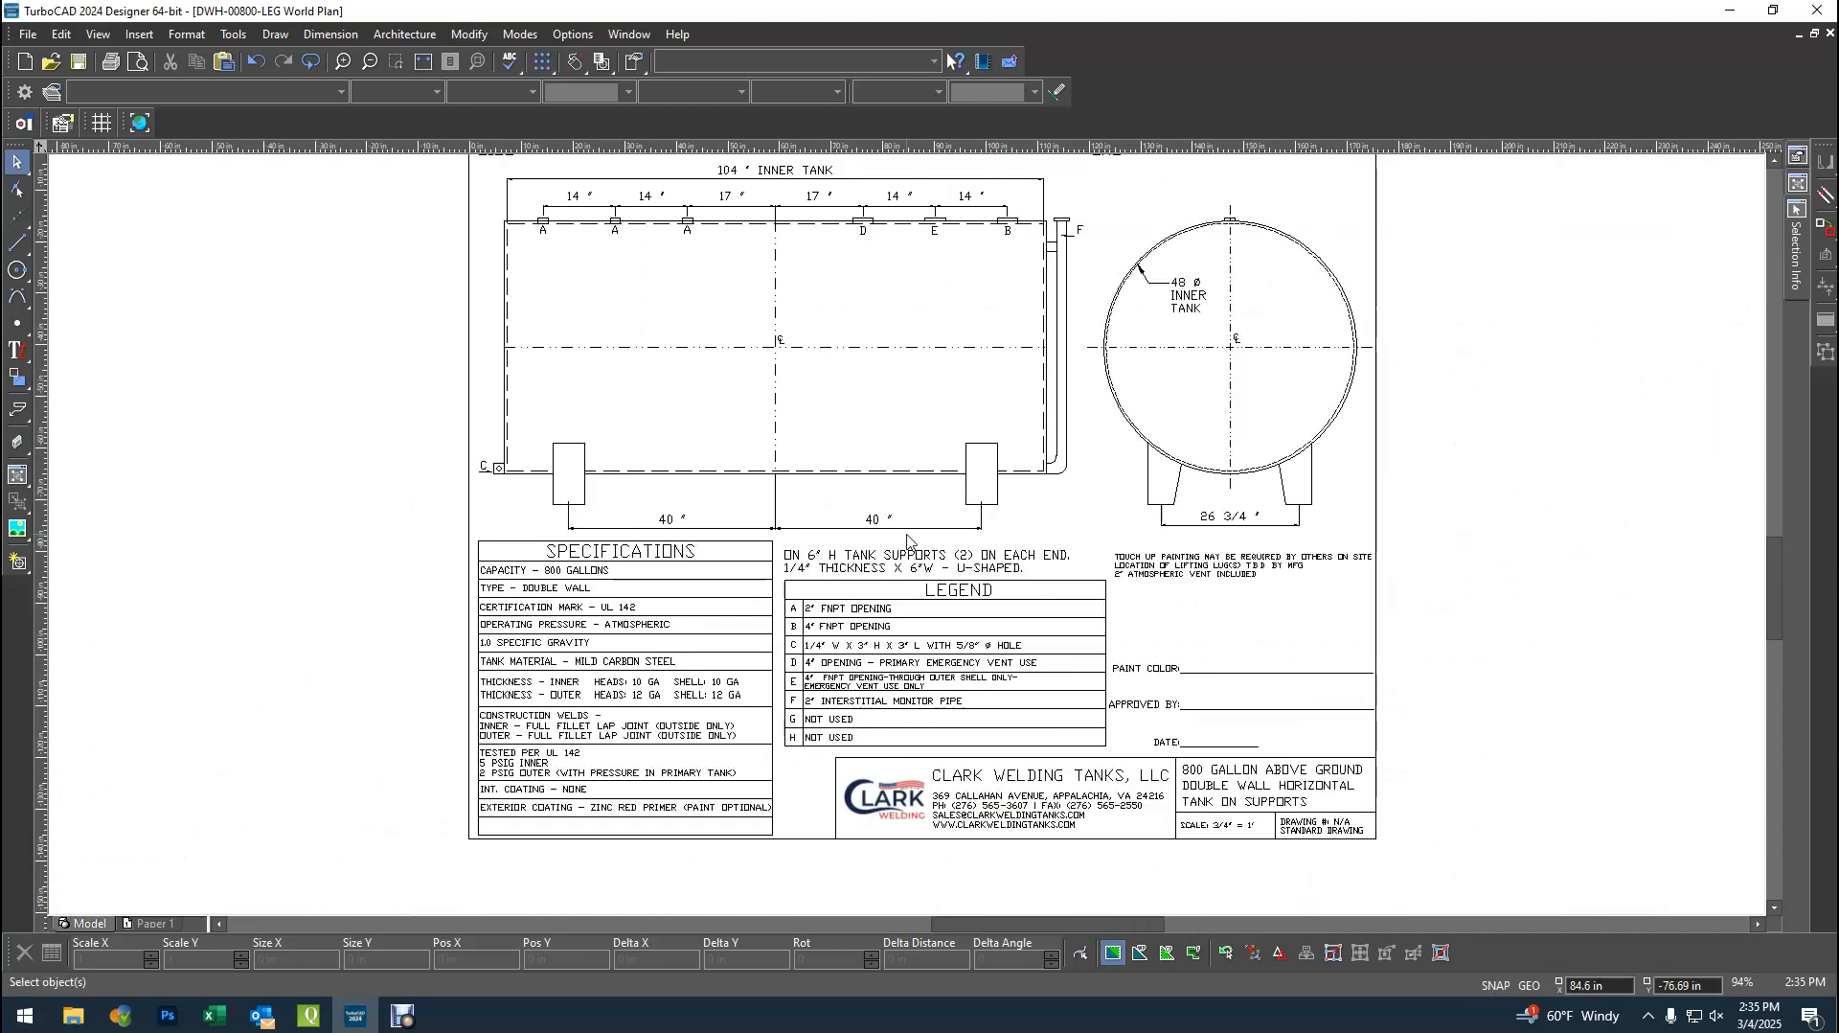
{"action": "scroll", "coordinate": [908, 541], "scroll_direction": "down", "scroll_amount": 1}
{"action": "scroll", "coordinate": [908, 542], "scroll_direction": "up", "scroll_amount": 1}
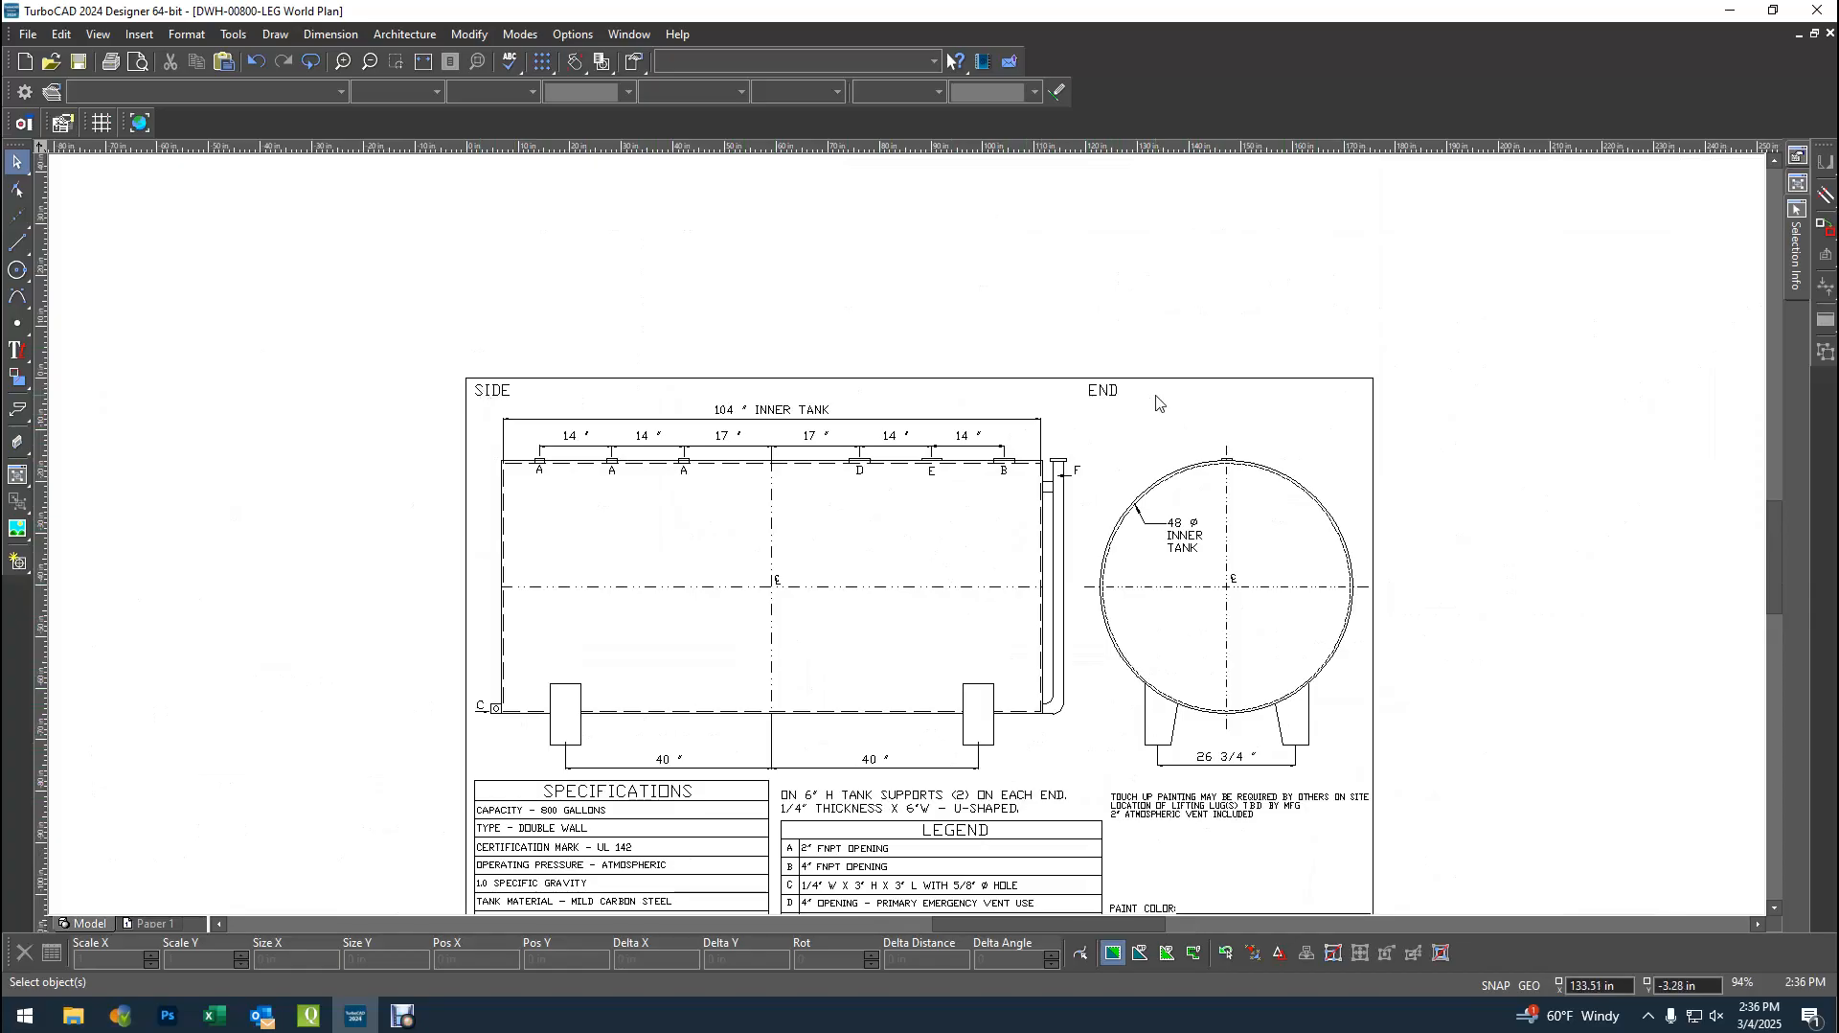
{"action": "scroll", "coordinate": [1087, 720], "scroll_direction": "up", "scroll_amount": 5}
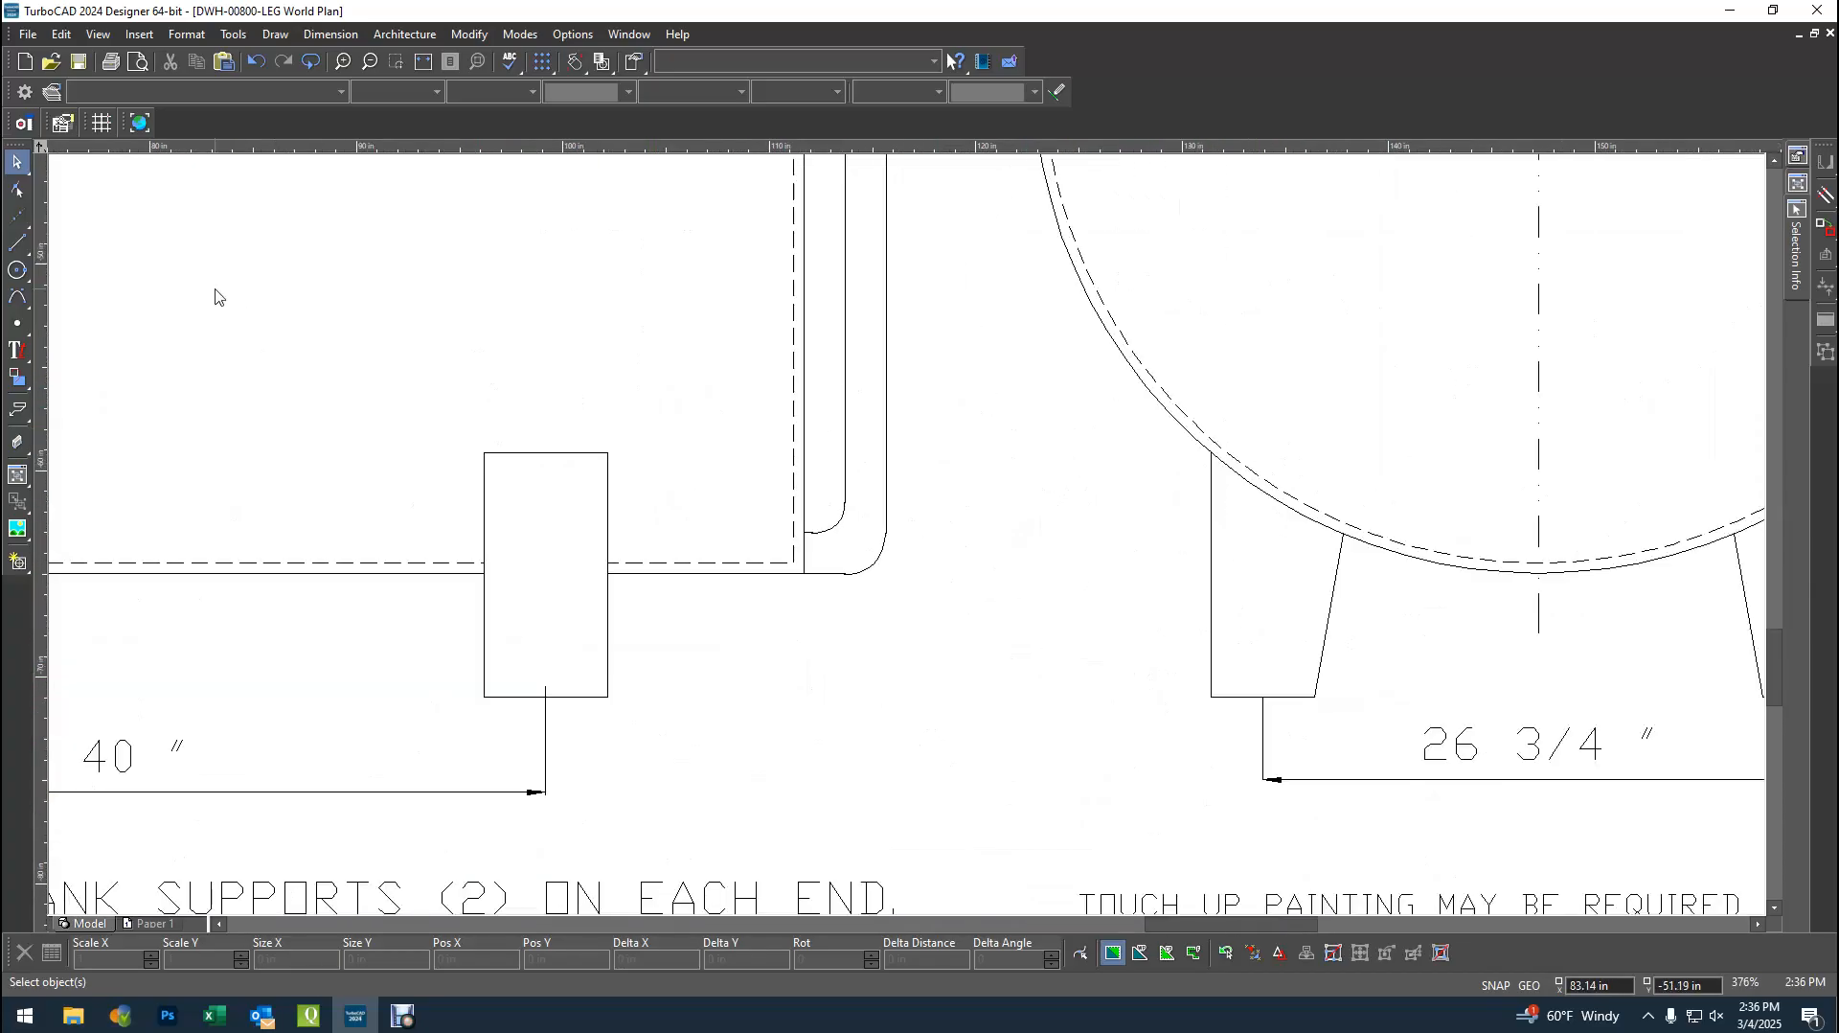
{"action": "scroll", "coordinate": [558, 606], "scroll_direction": "down", "scroll_amount": 3}
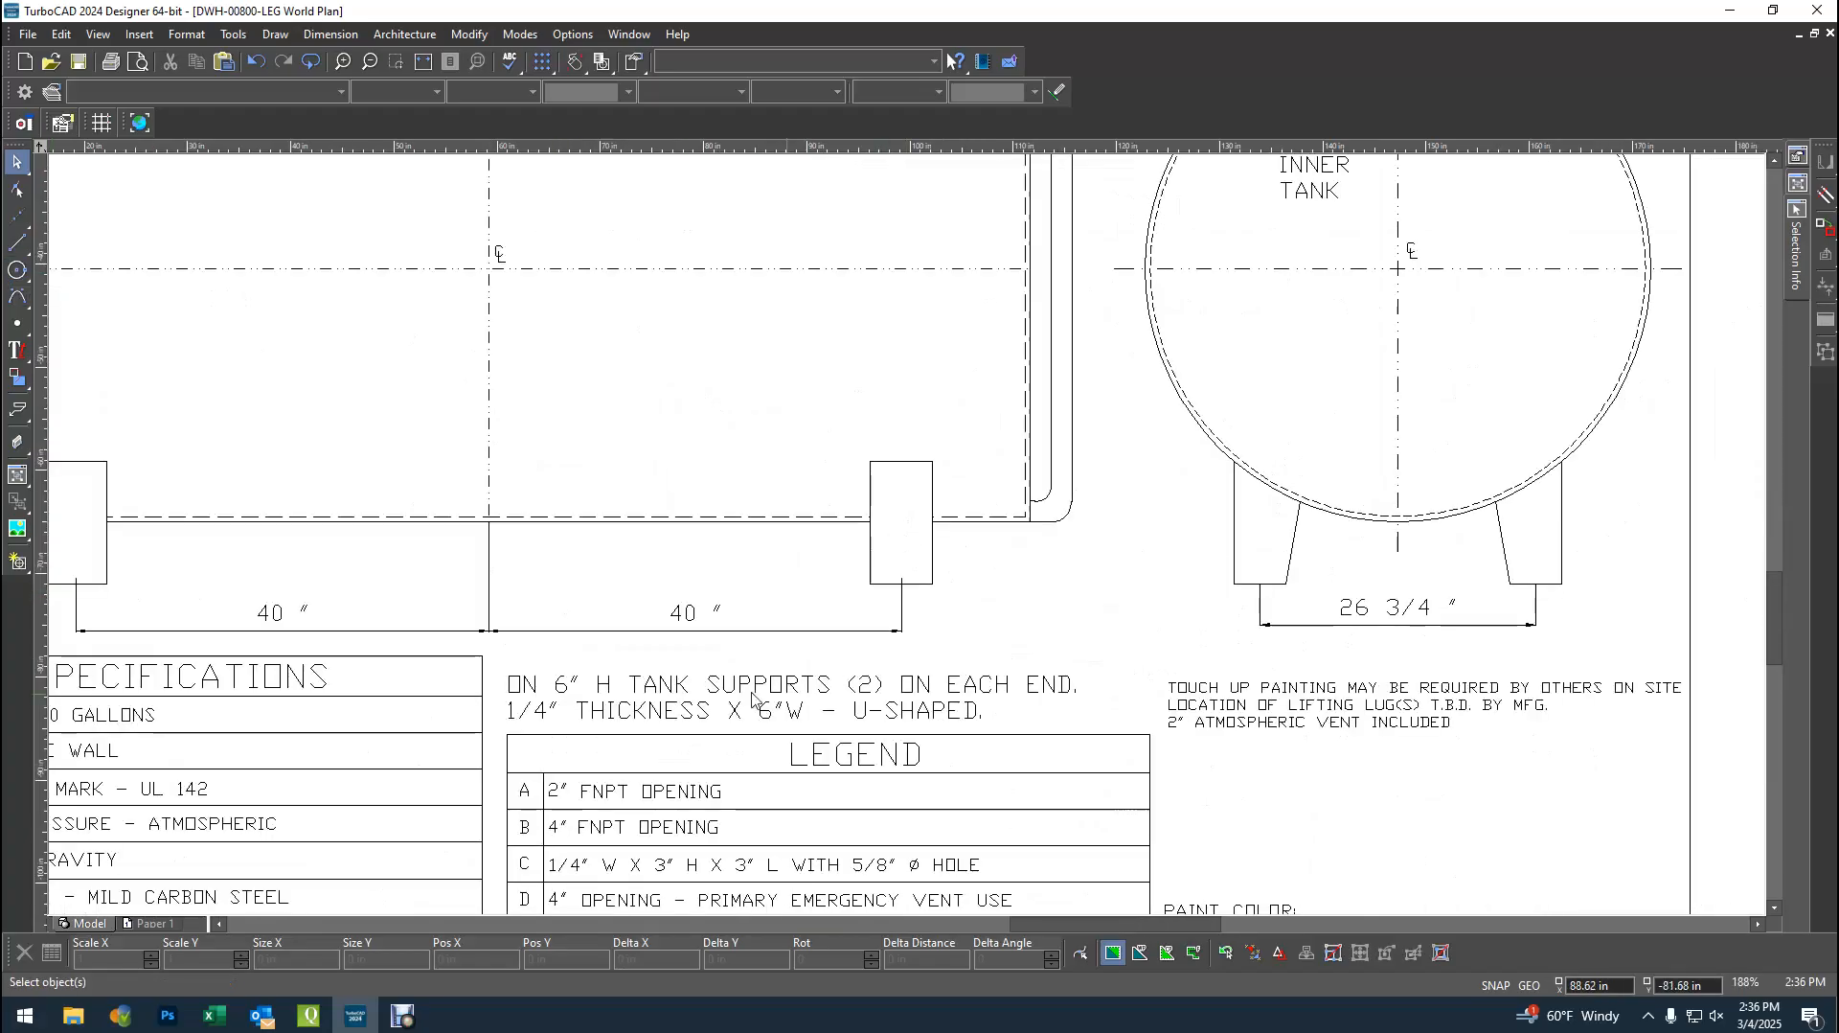
- Delete the short vertical line that runs into the base of the side view's right support above the 40 in dimension
{"action": "left_click", "coordinate": [903, 601]}
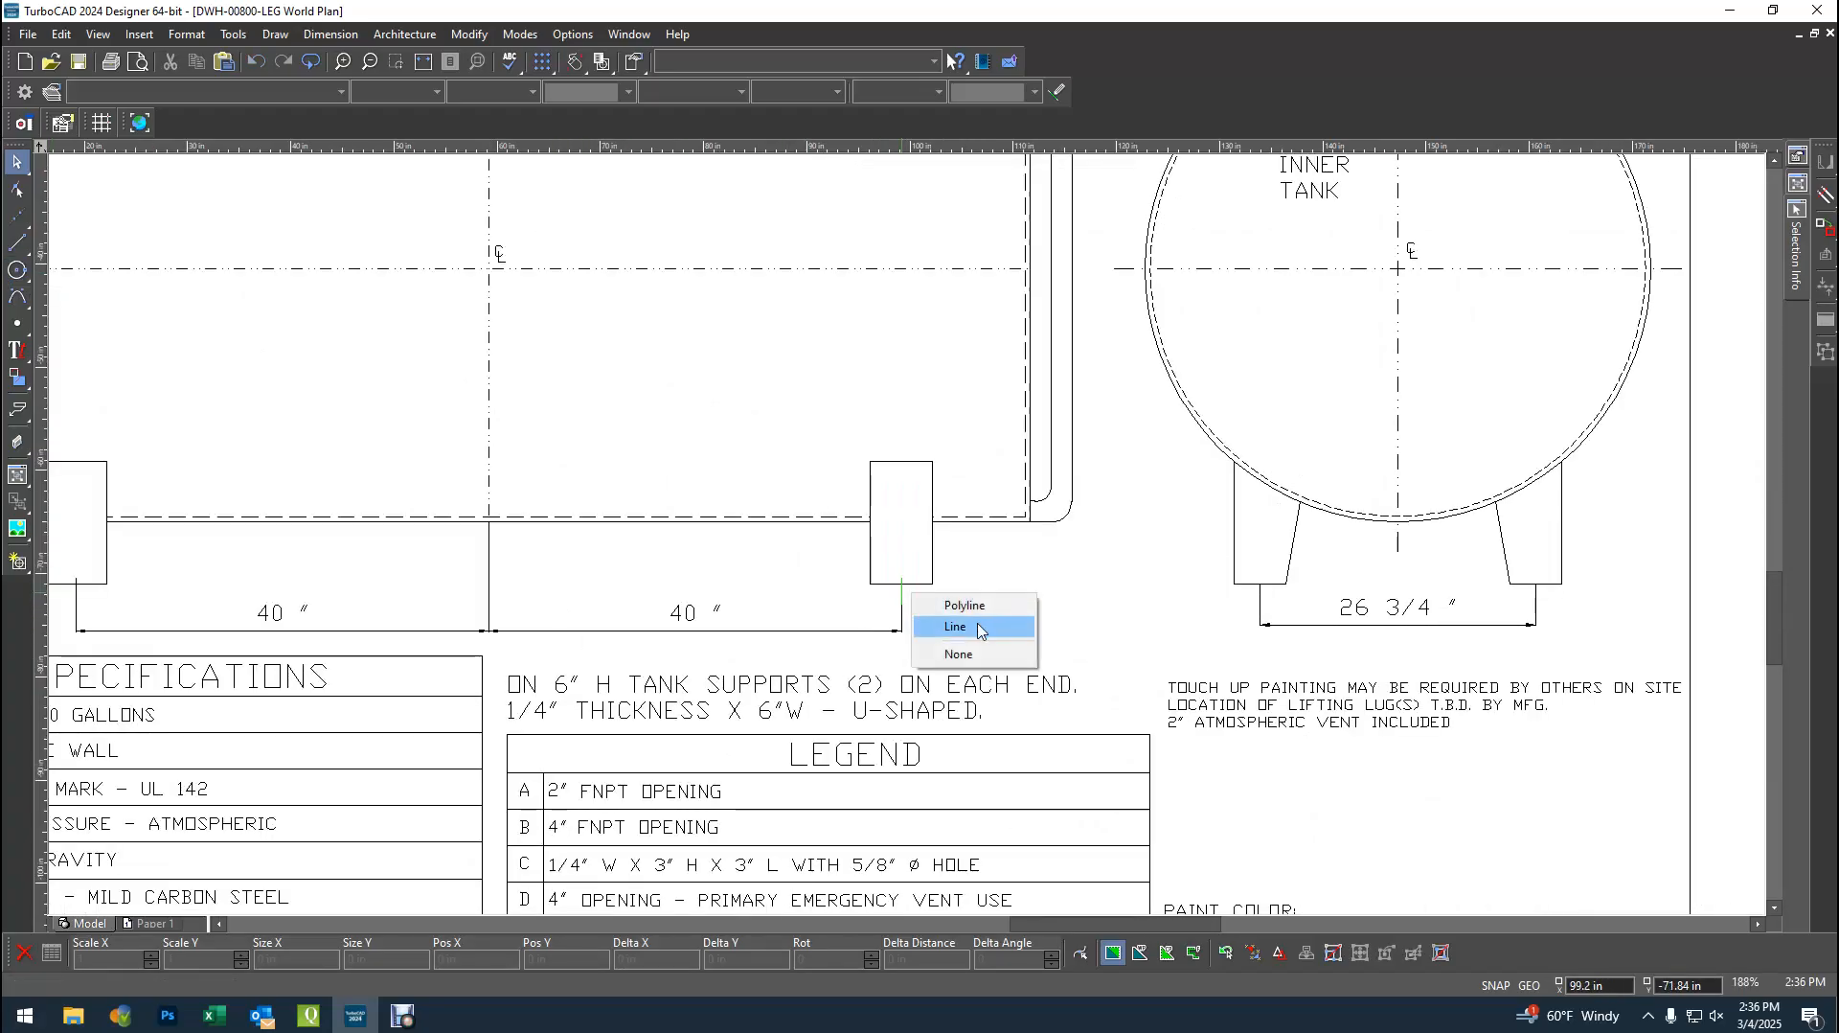
{"action": "left_click", "coordinate": [1105, 588]}
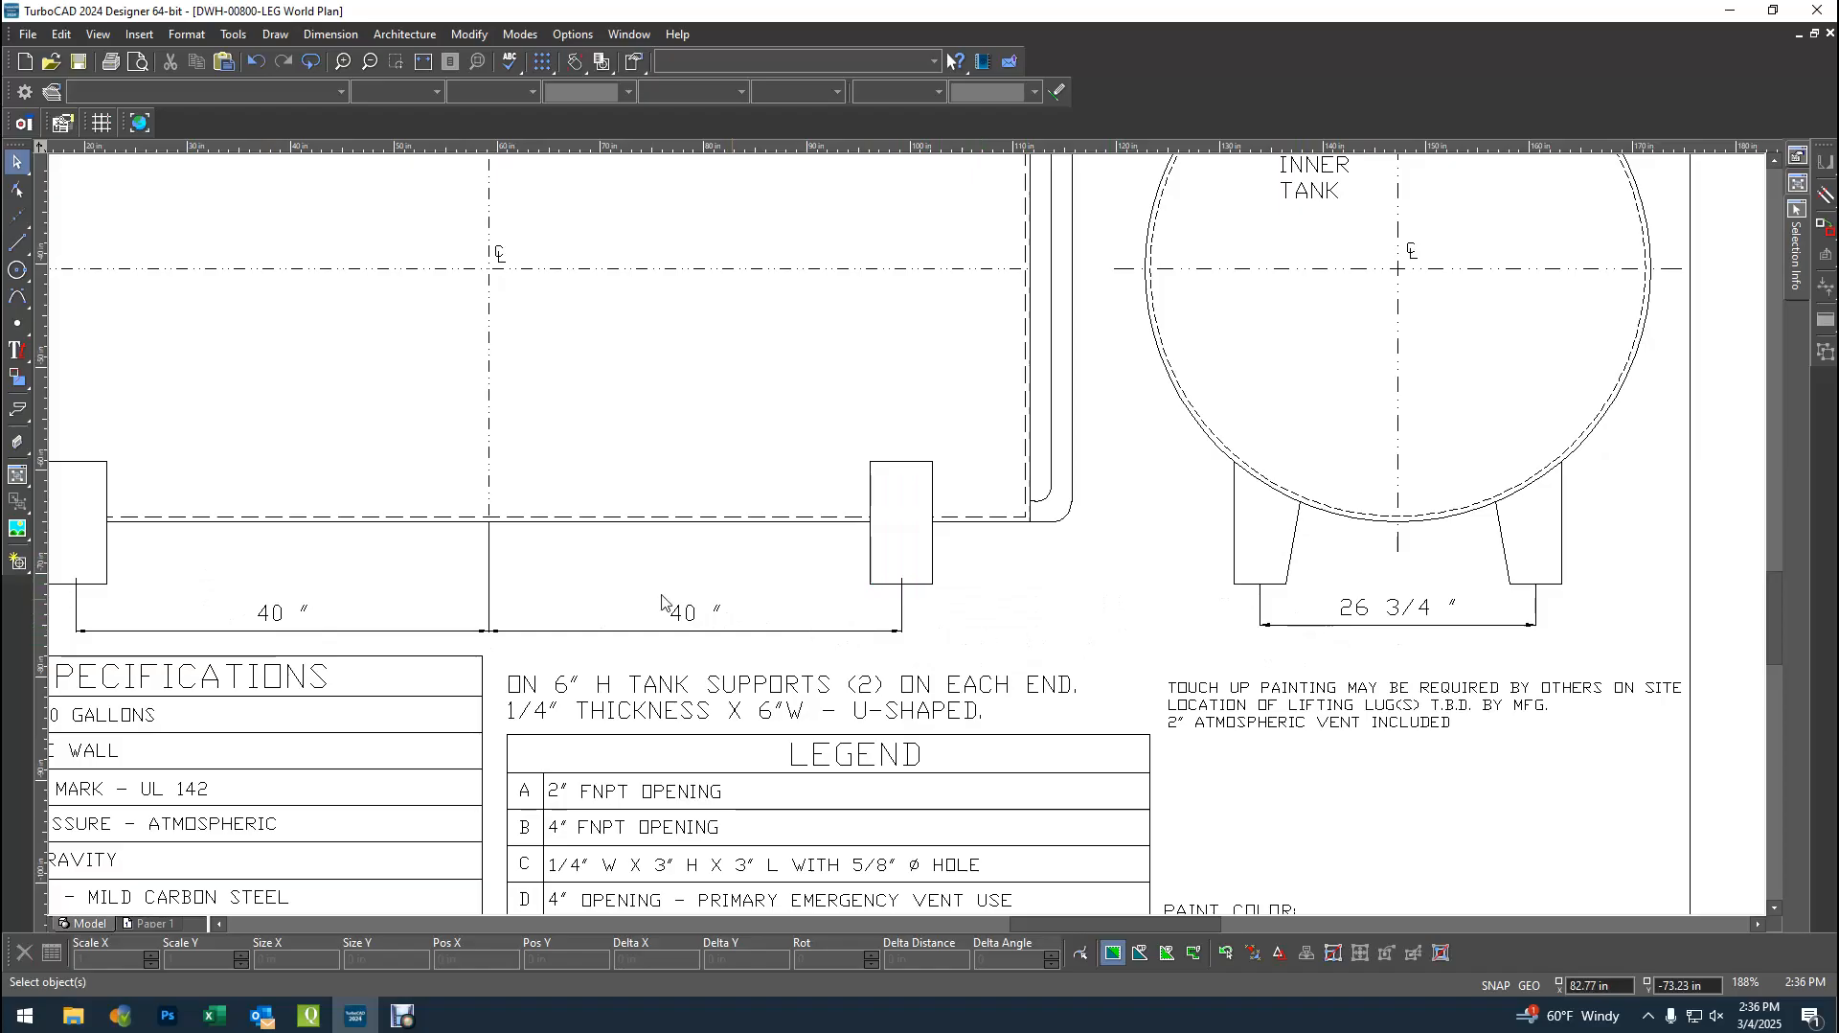
{"action": "scroll", "coordinate": [752, 587], "scroll_direction": "up", "scroll_amount": 2}
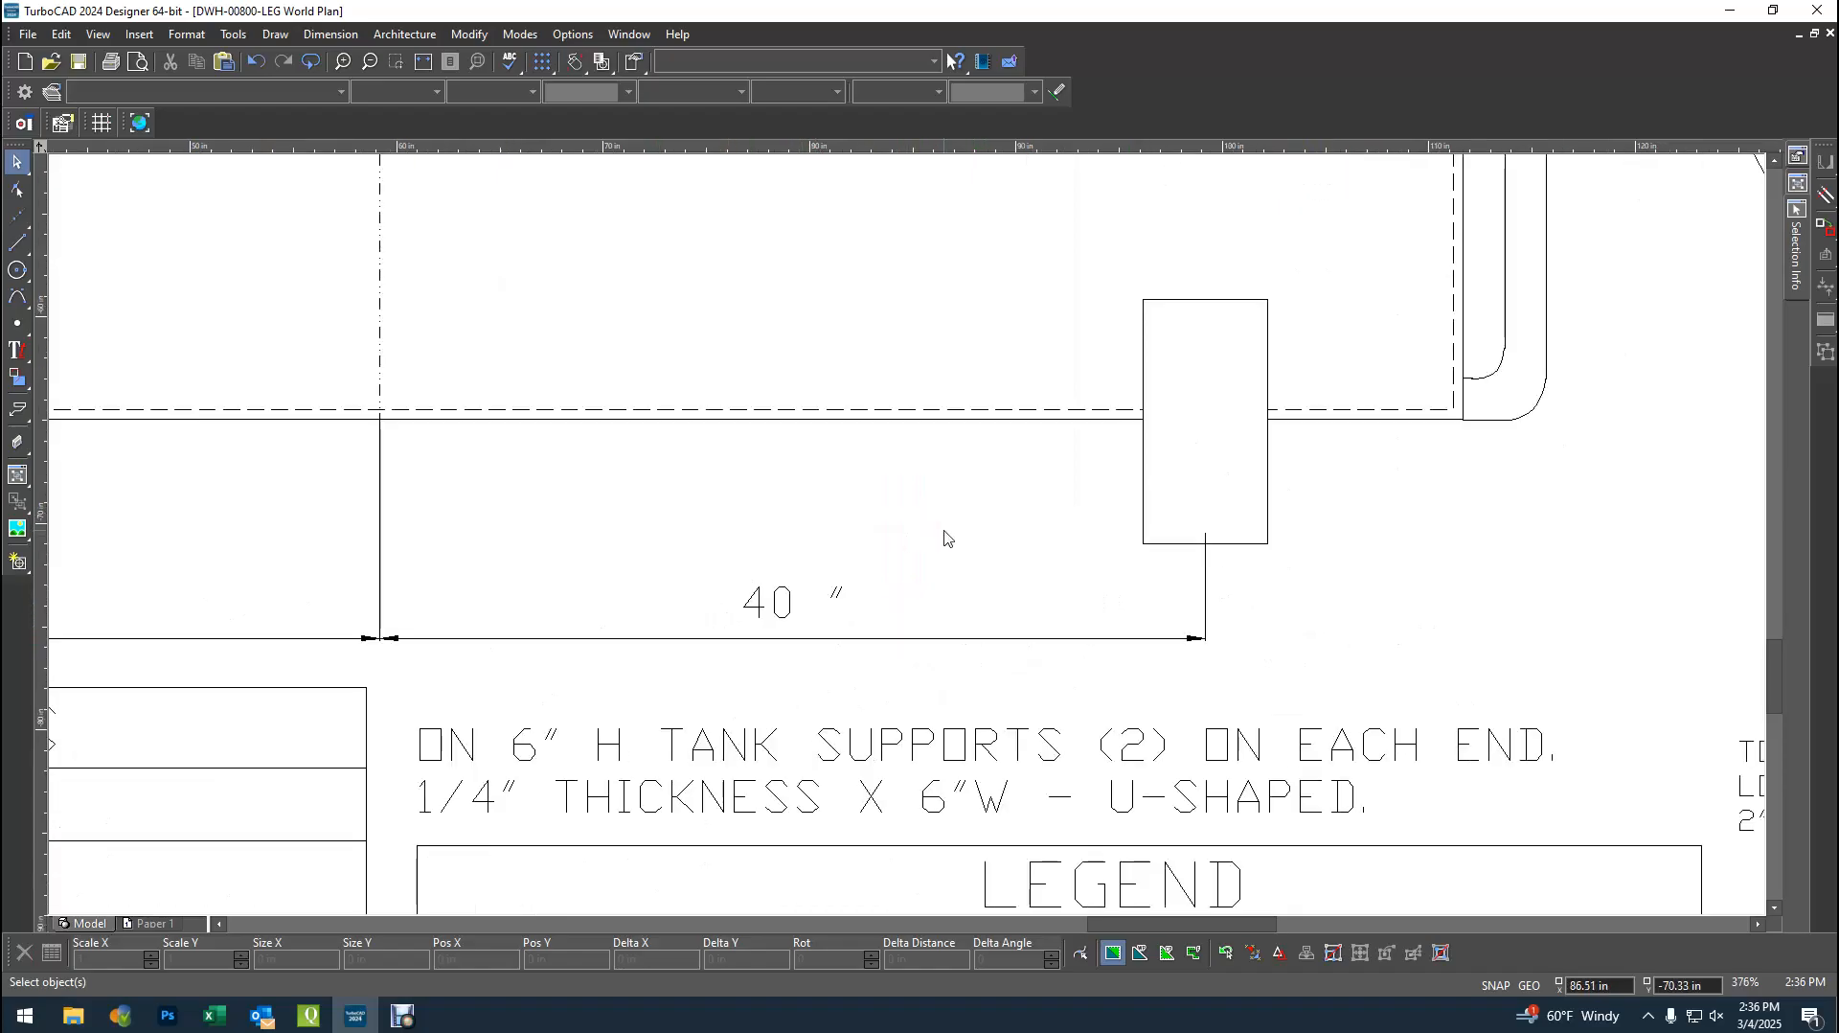
{"action": "left_click", "coordinate": [1207, 583]}
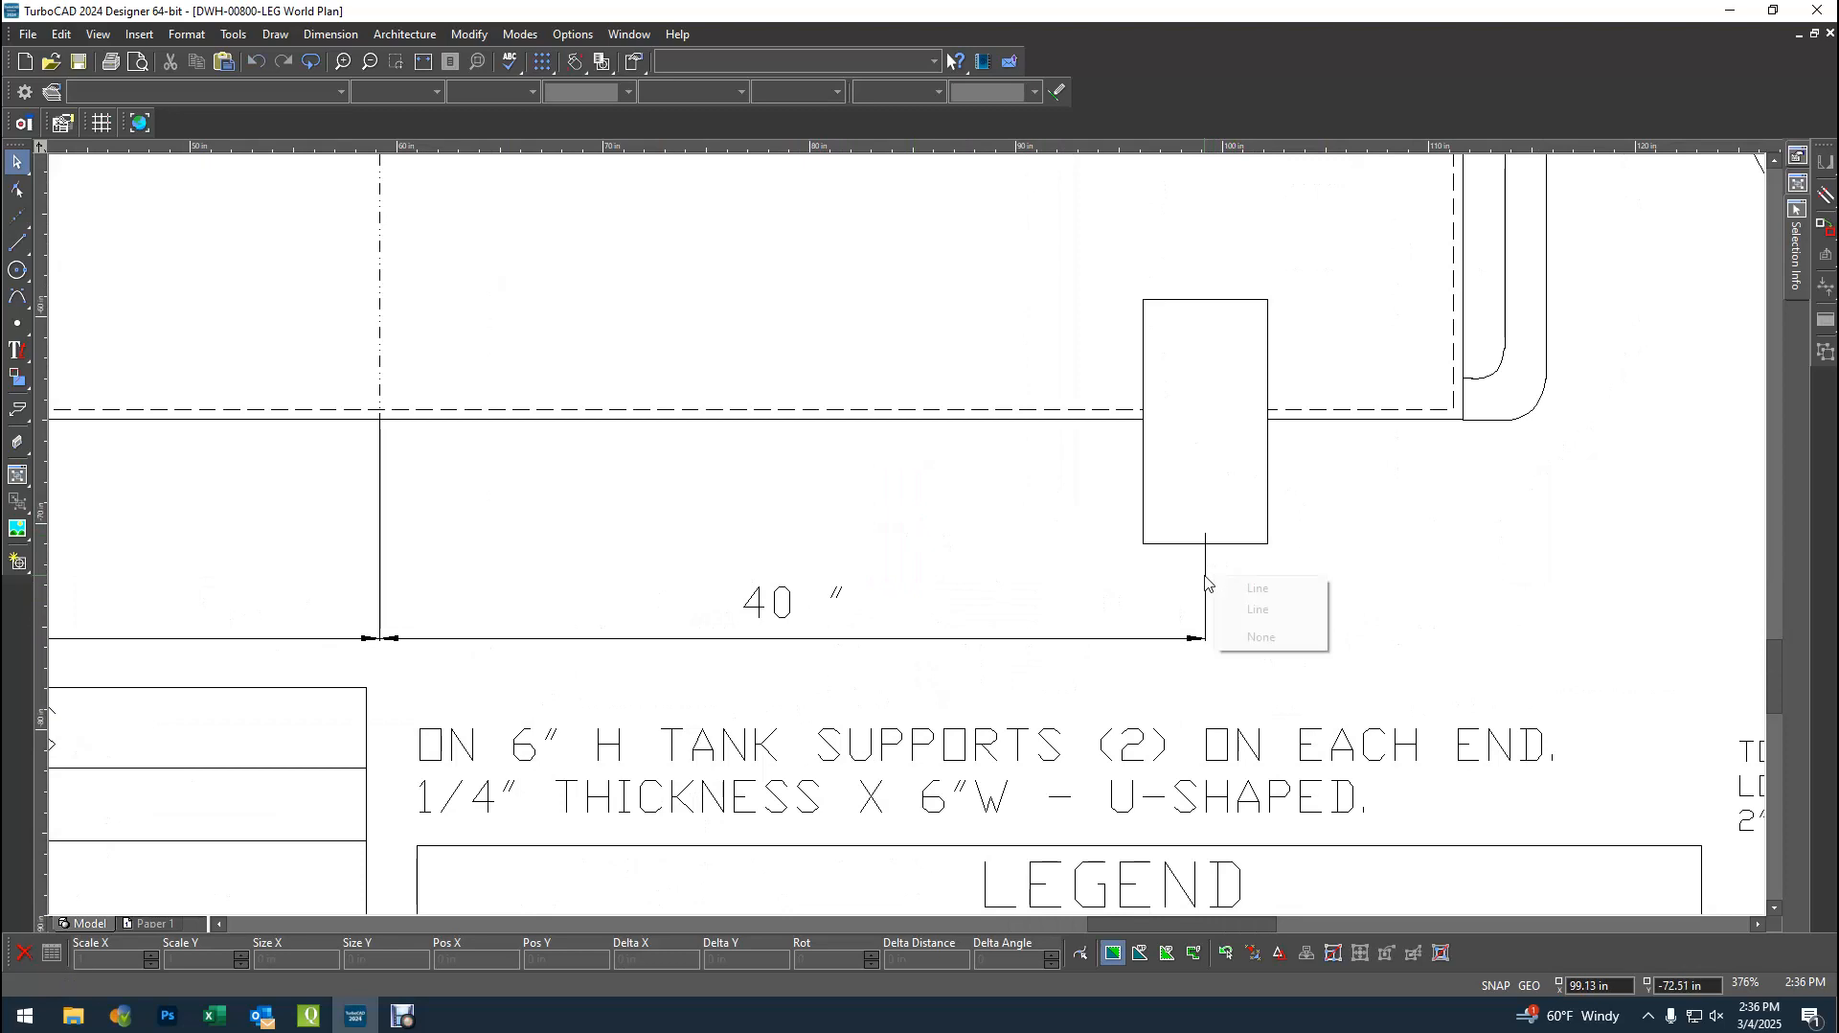
{"action": "left_click", "coordinate": [1435, 607]}
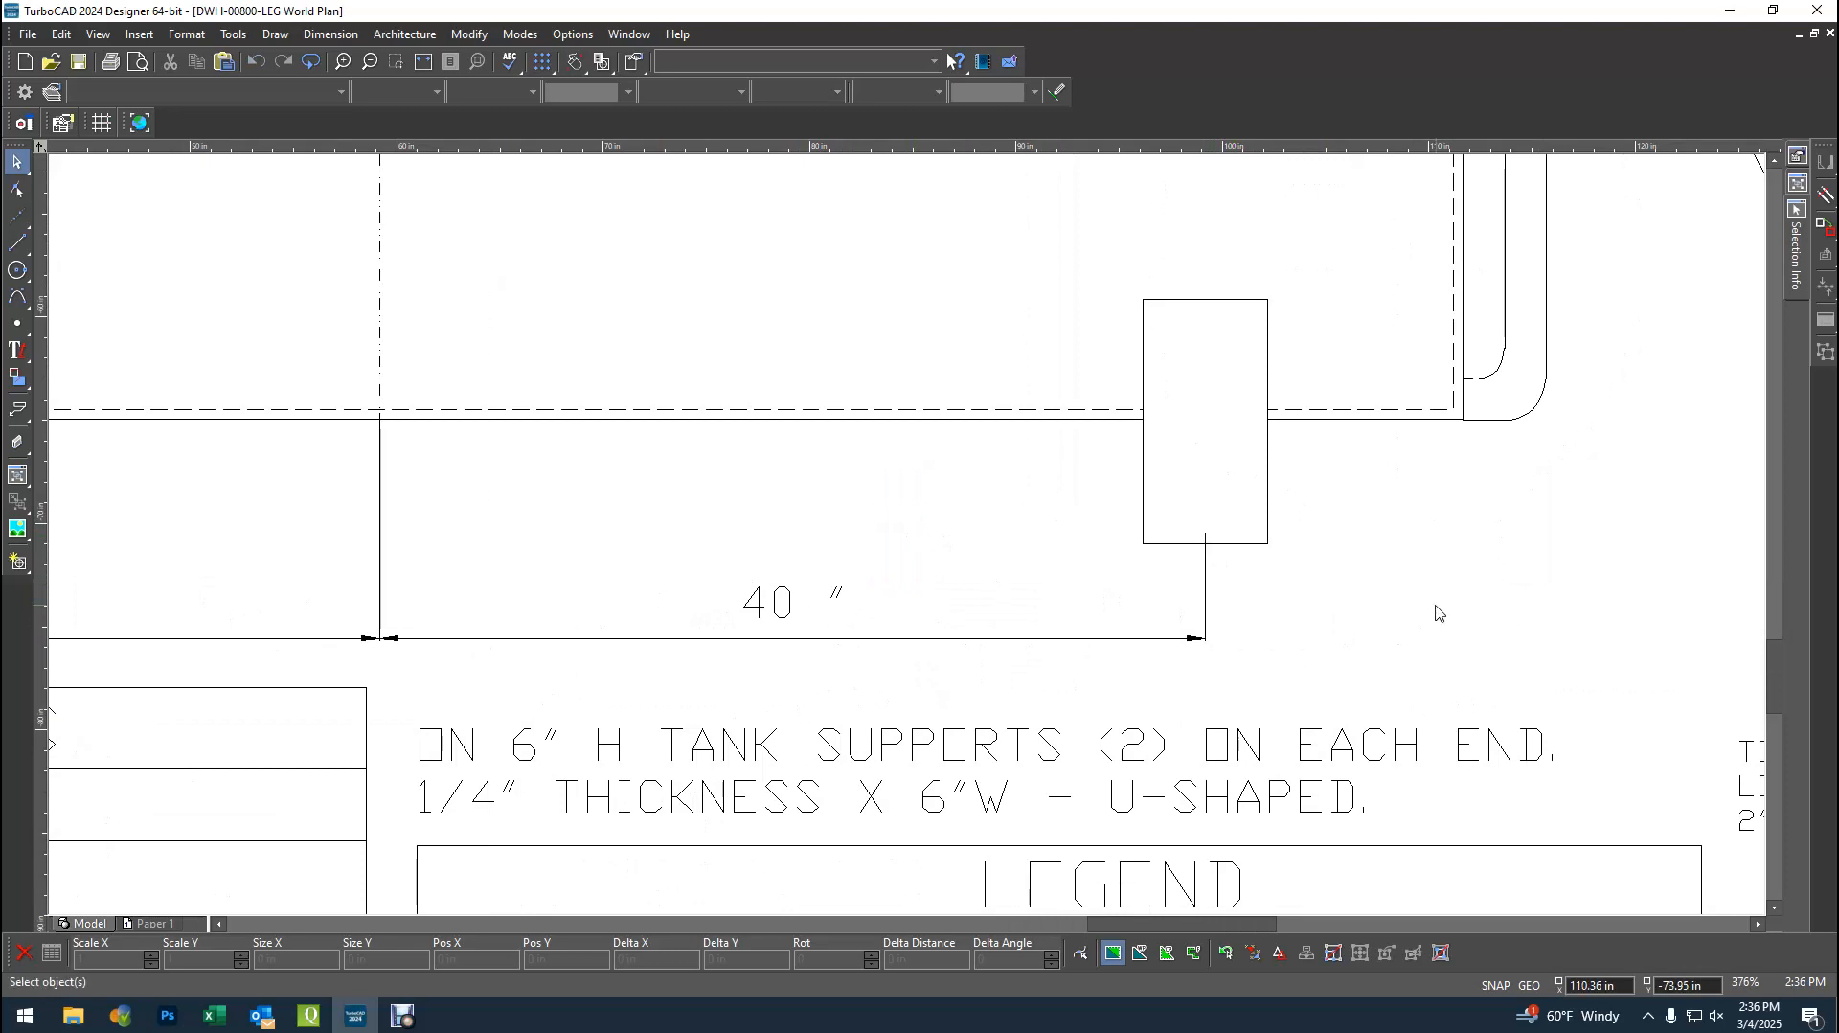
{"action": "left_click", "coordinate": [1206, 572]}
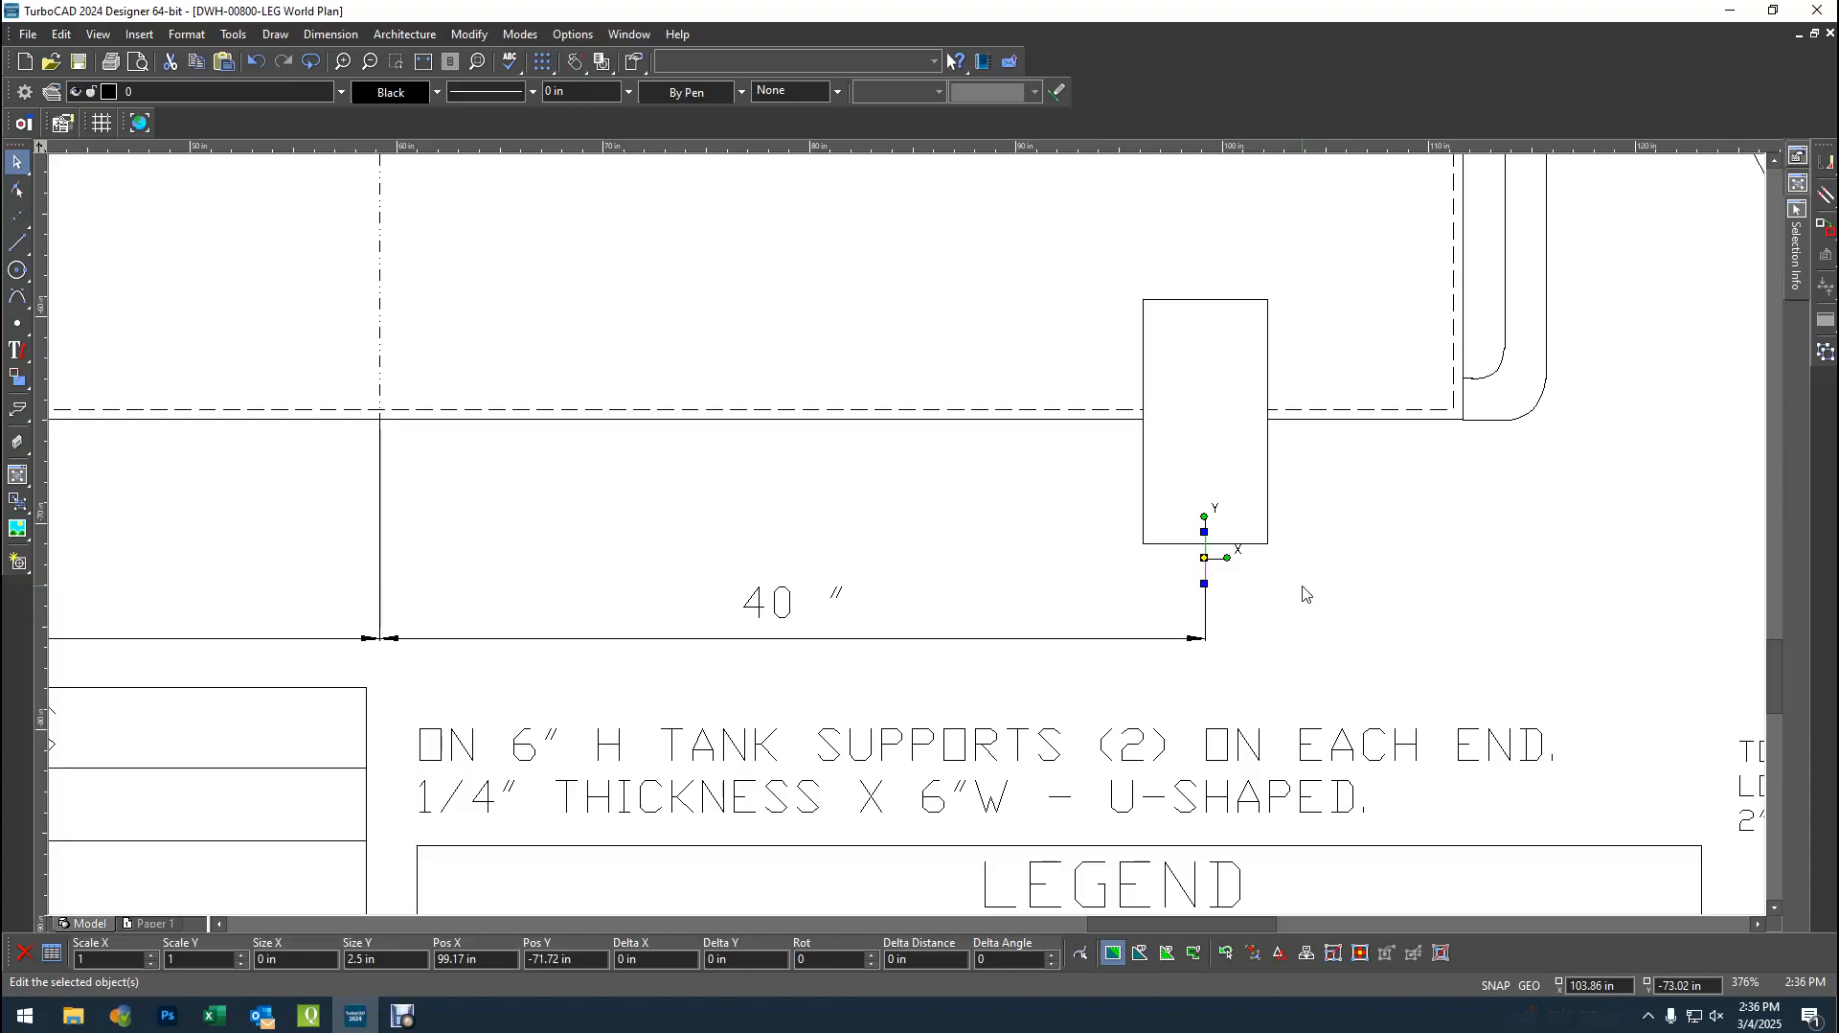
{"action": "key", "text": "Delete"}
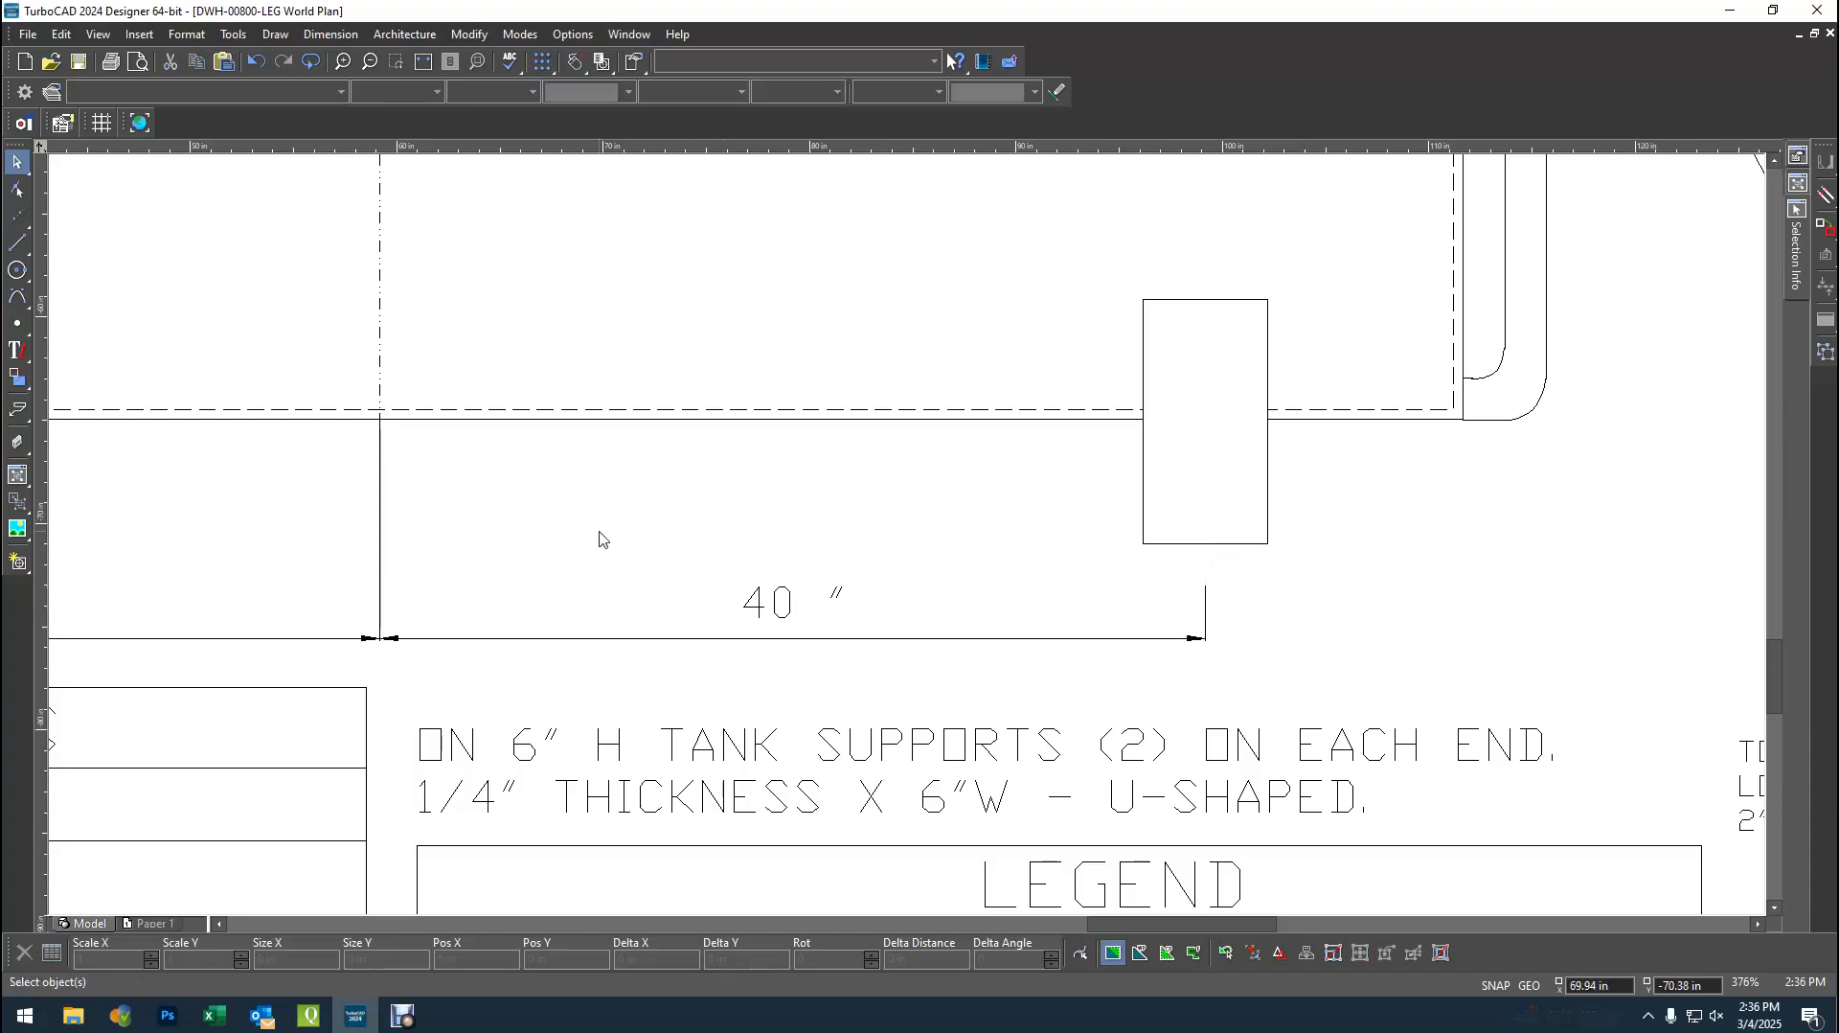
- Delete the matching short vertical line at the base of the side view's left support
{"action": "scroll", "coordinate": [512, 527], "scroll_direction": "down", "scroll_amount": 1}
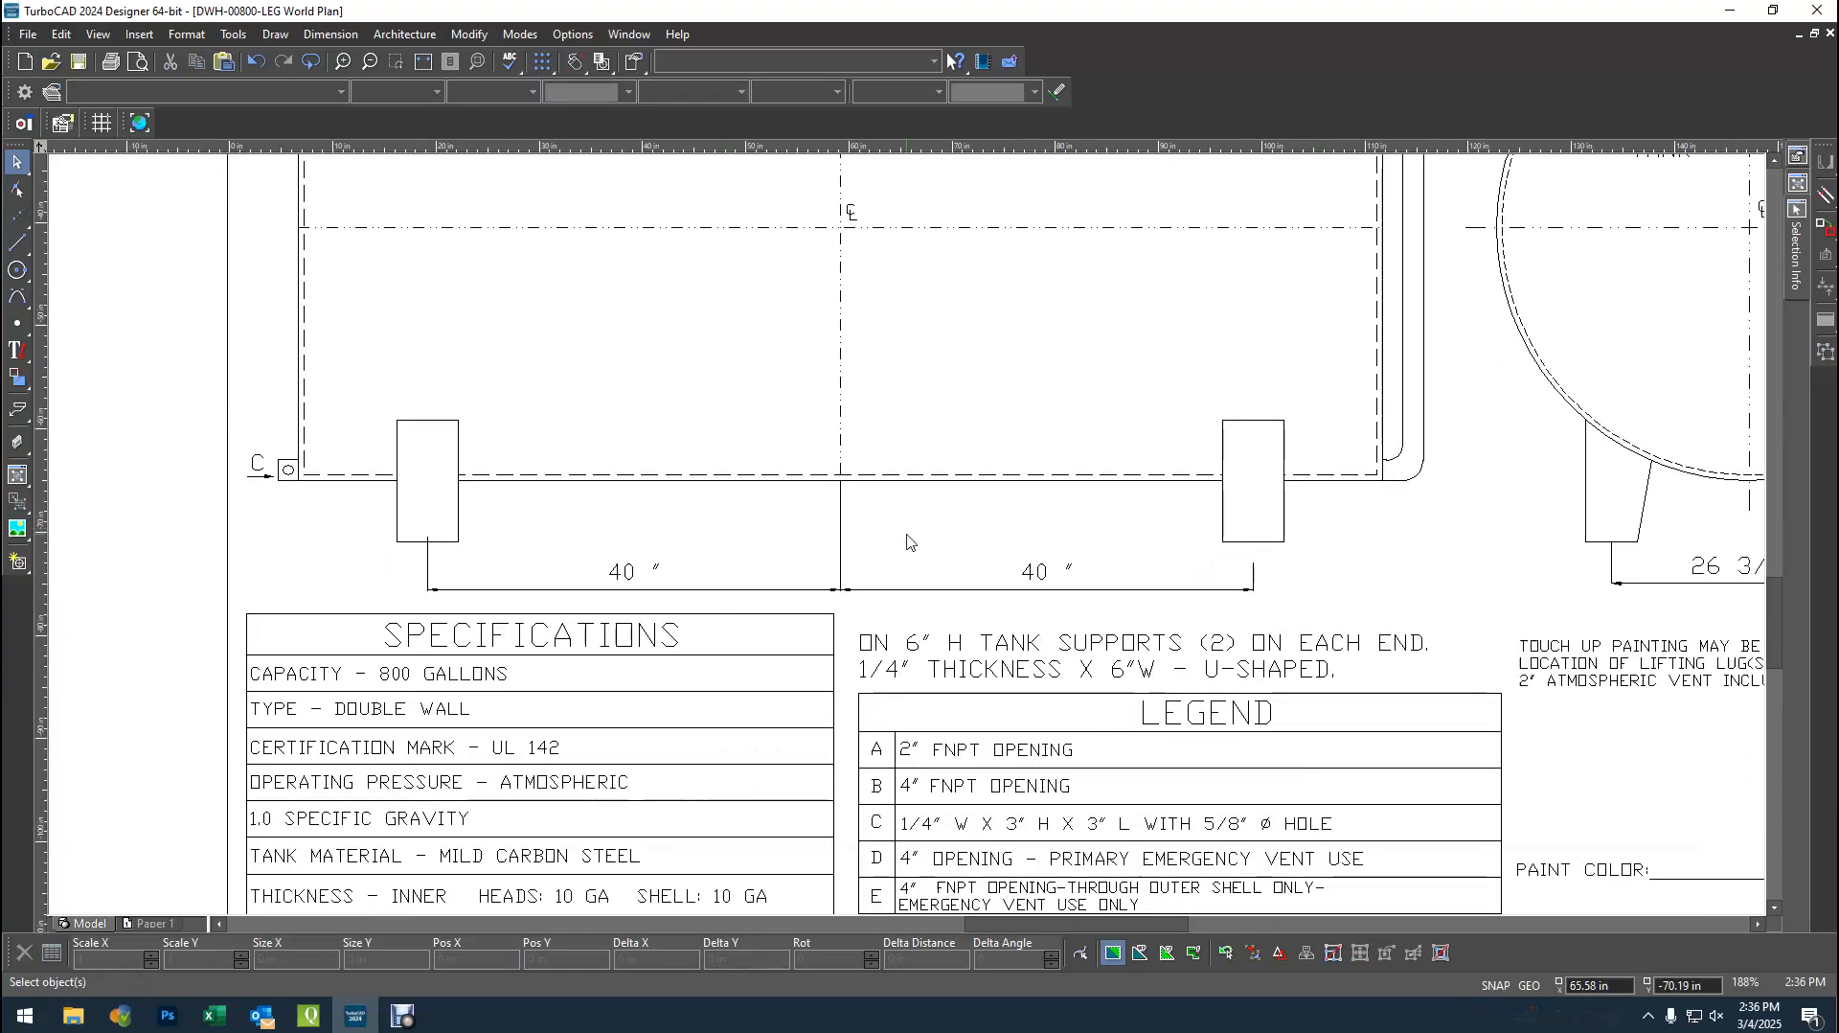
{"action": "left_click", "coordinate": [429, 561]}
{"action": "left_click", "coordinate": [473, 599]}
{"action": "key", "text": "Delete"}
{"action": "left_click", "coordinate": [427, 551]}
{"action": "key", "text": "Escape"}
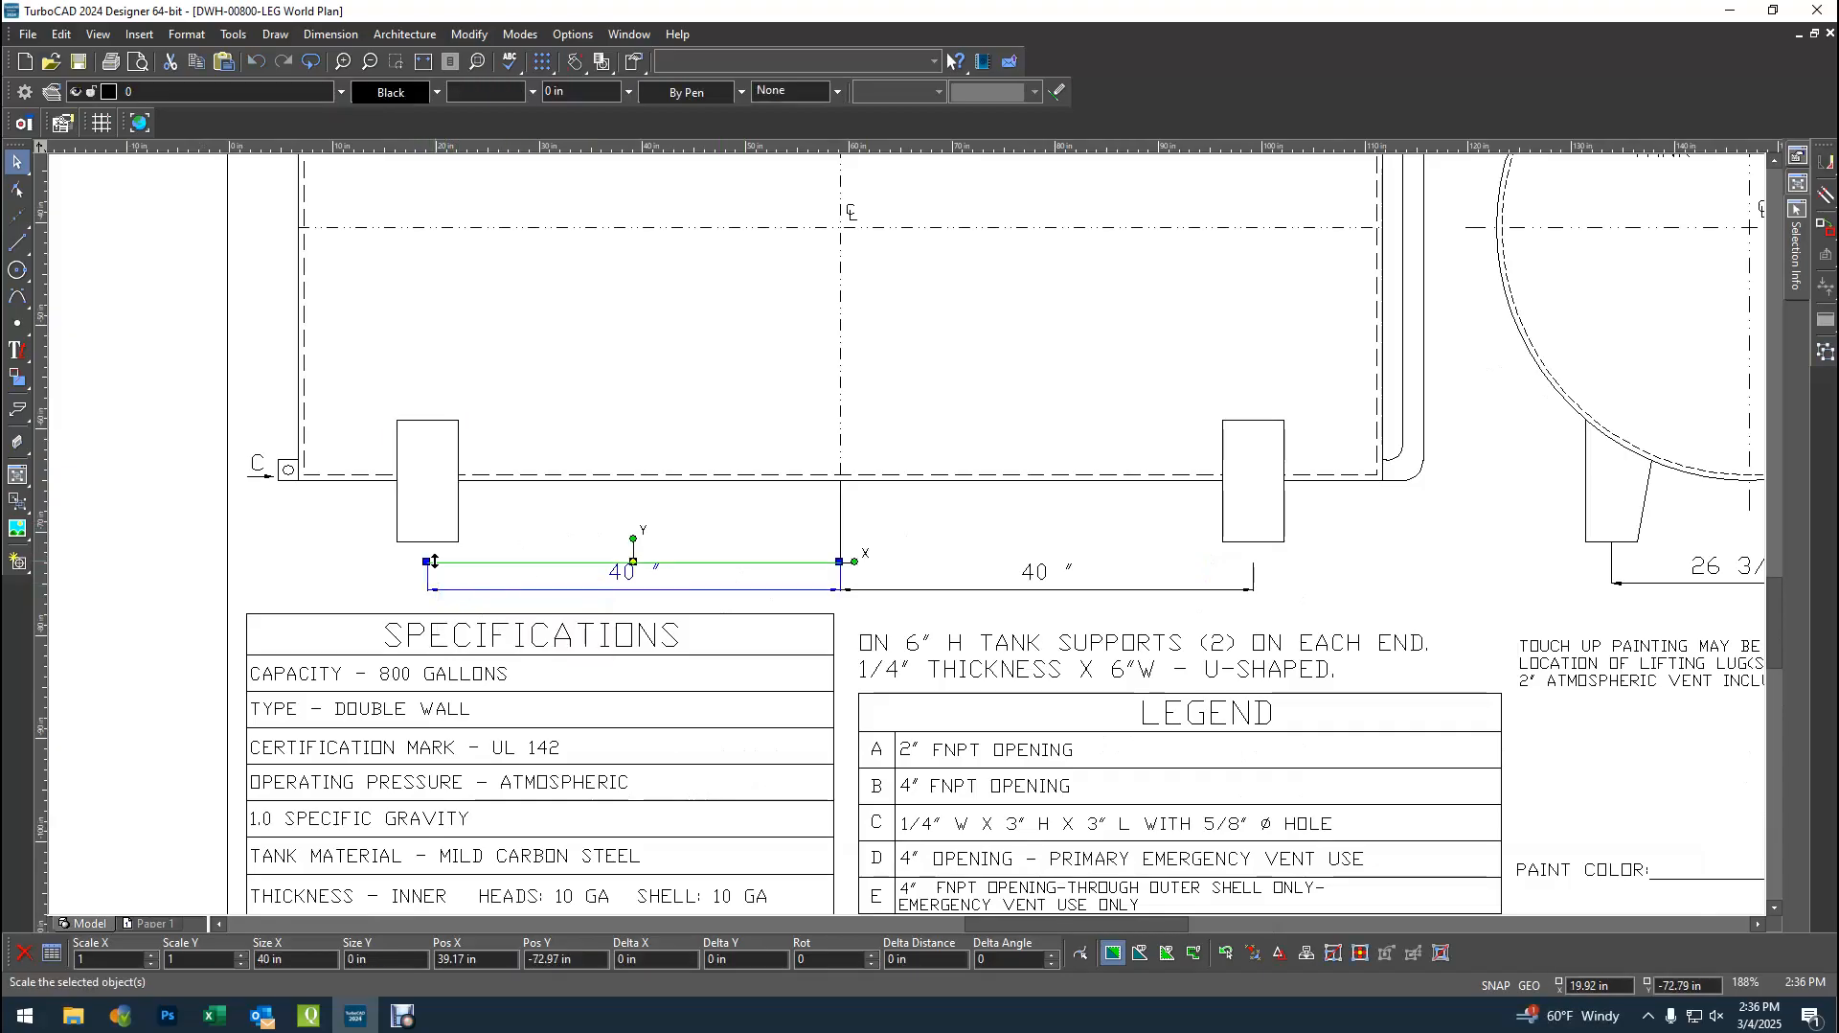
- Undo and redo the deletion of the short line at the base of the side view's left support
{"action": "left_click", "coordinate": [429, 564]}
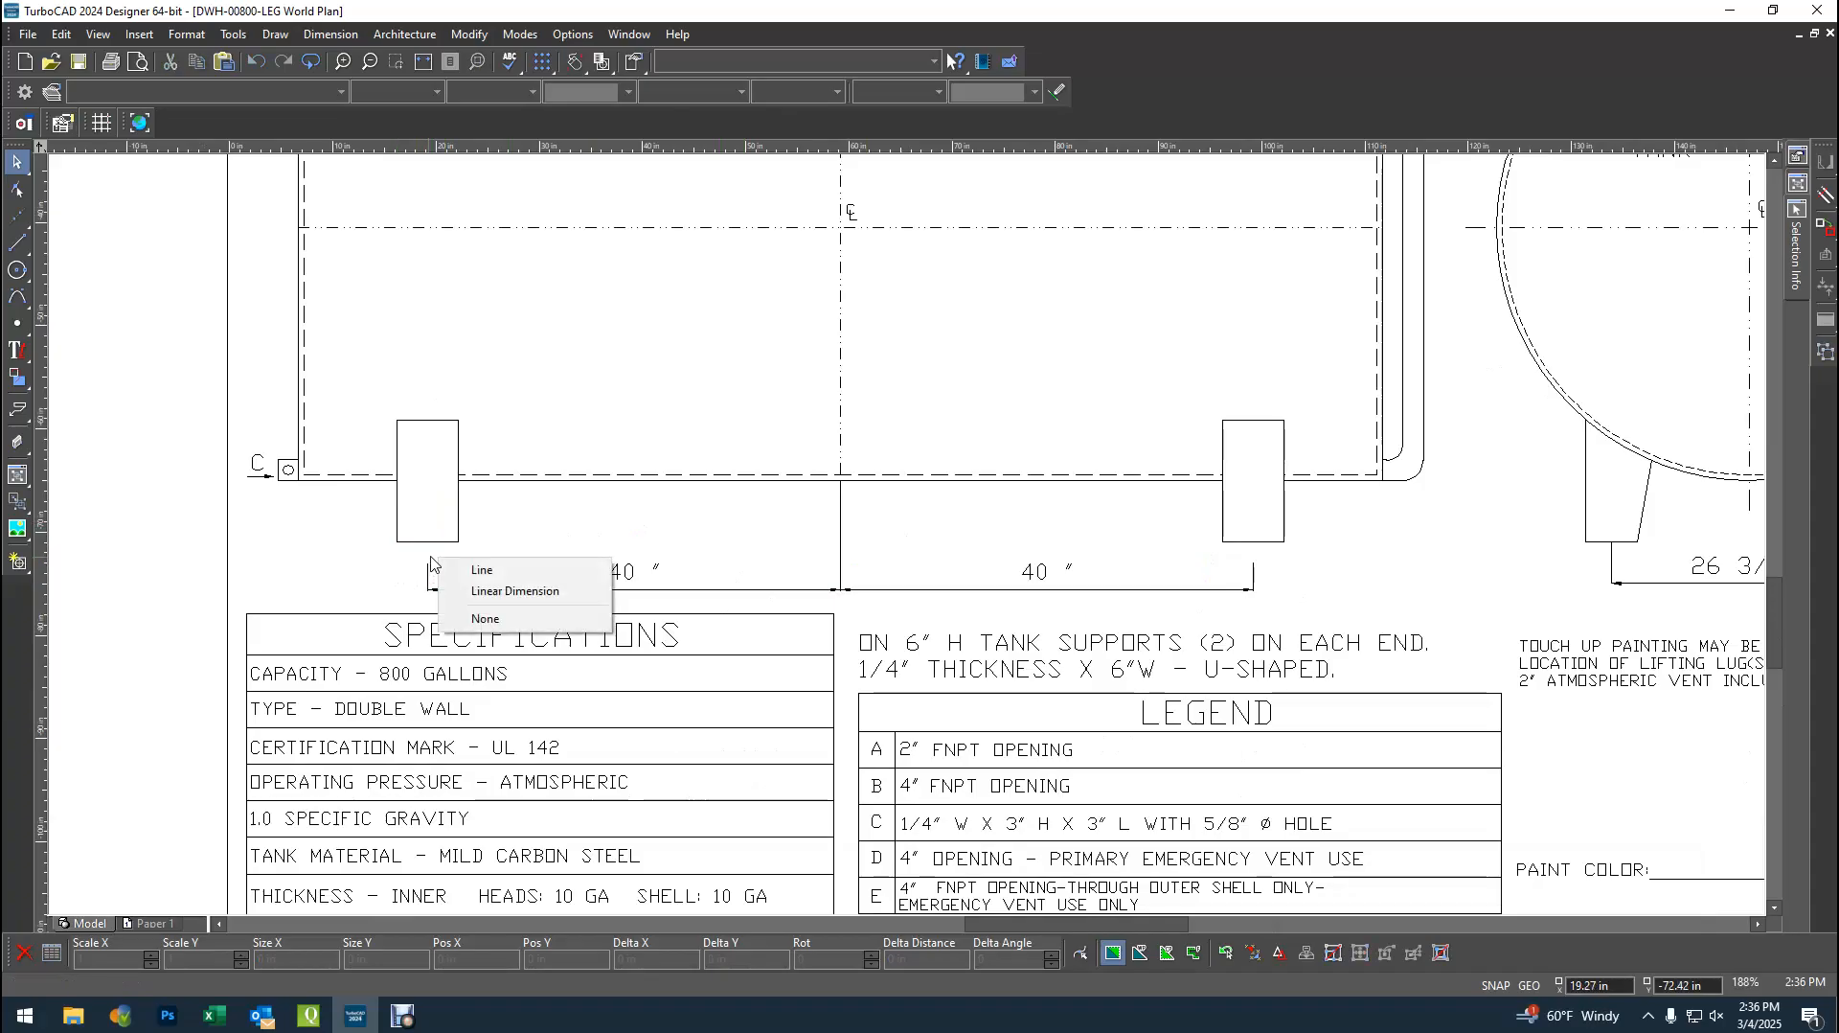
{"action": "left_click", "coordinate": [490, 580]}
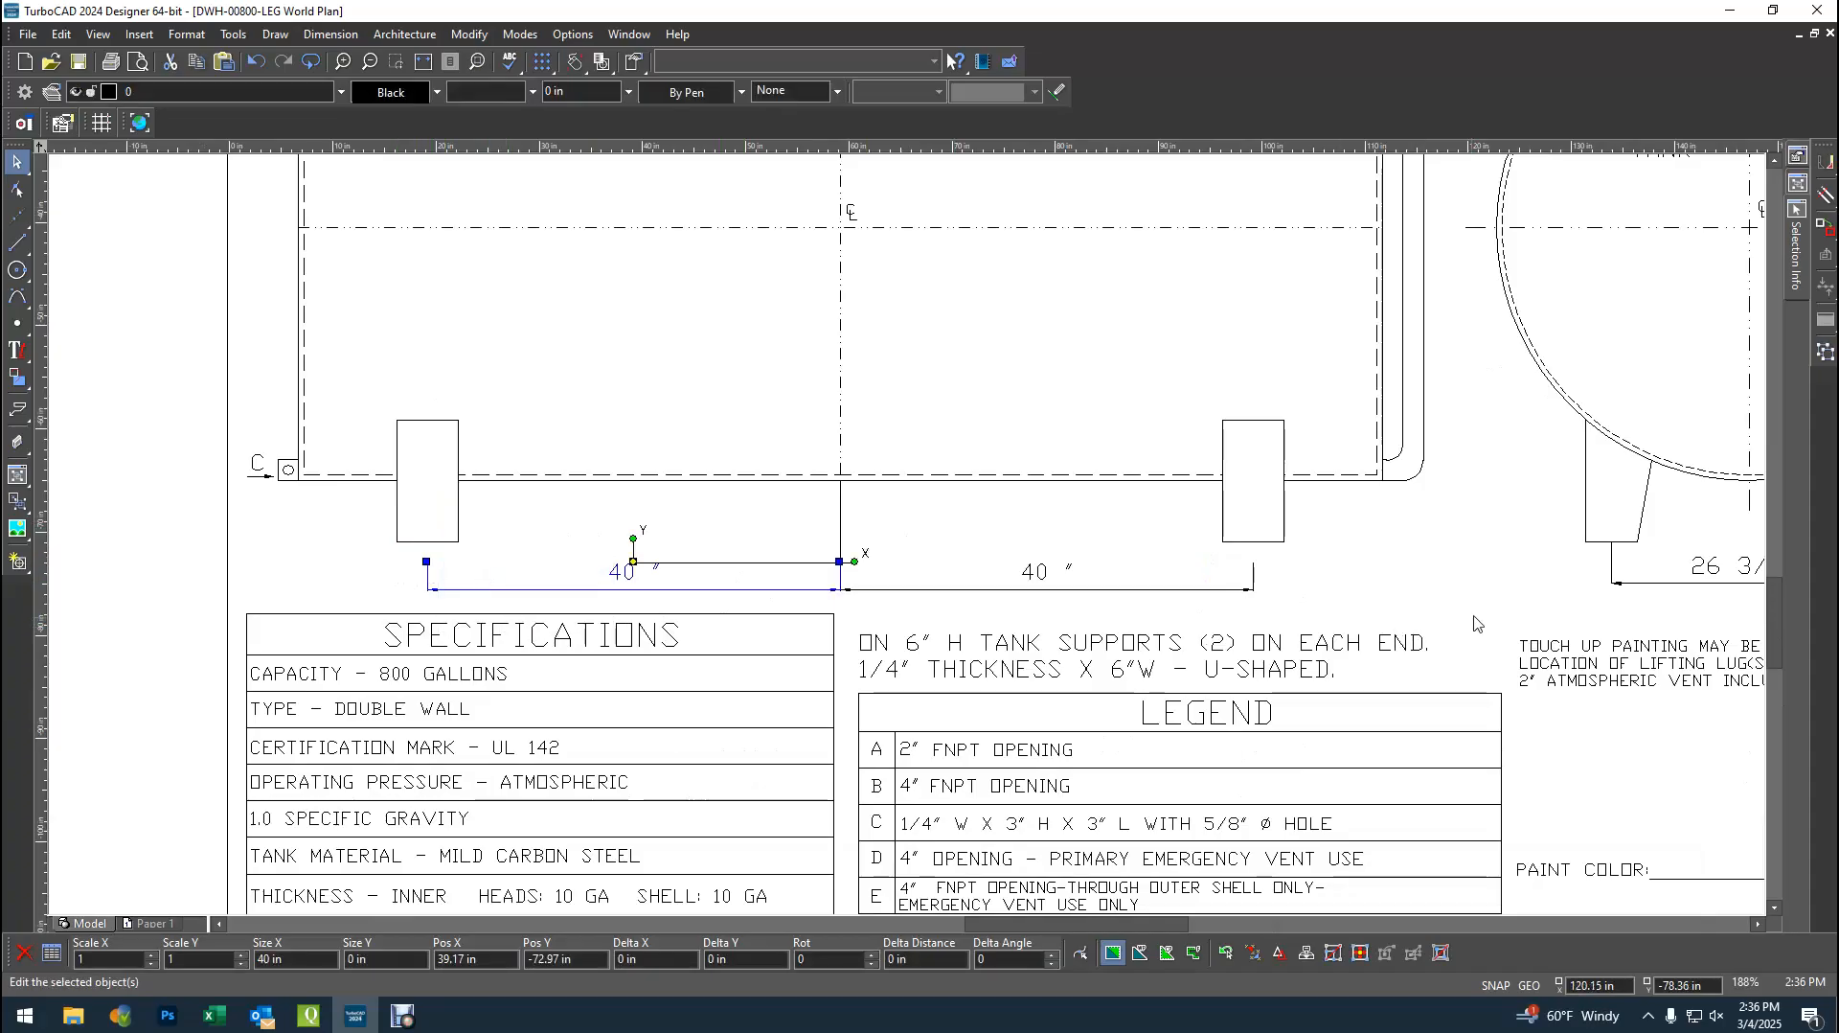
{"action": "key", "text": "Escape"}
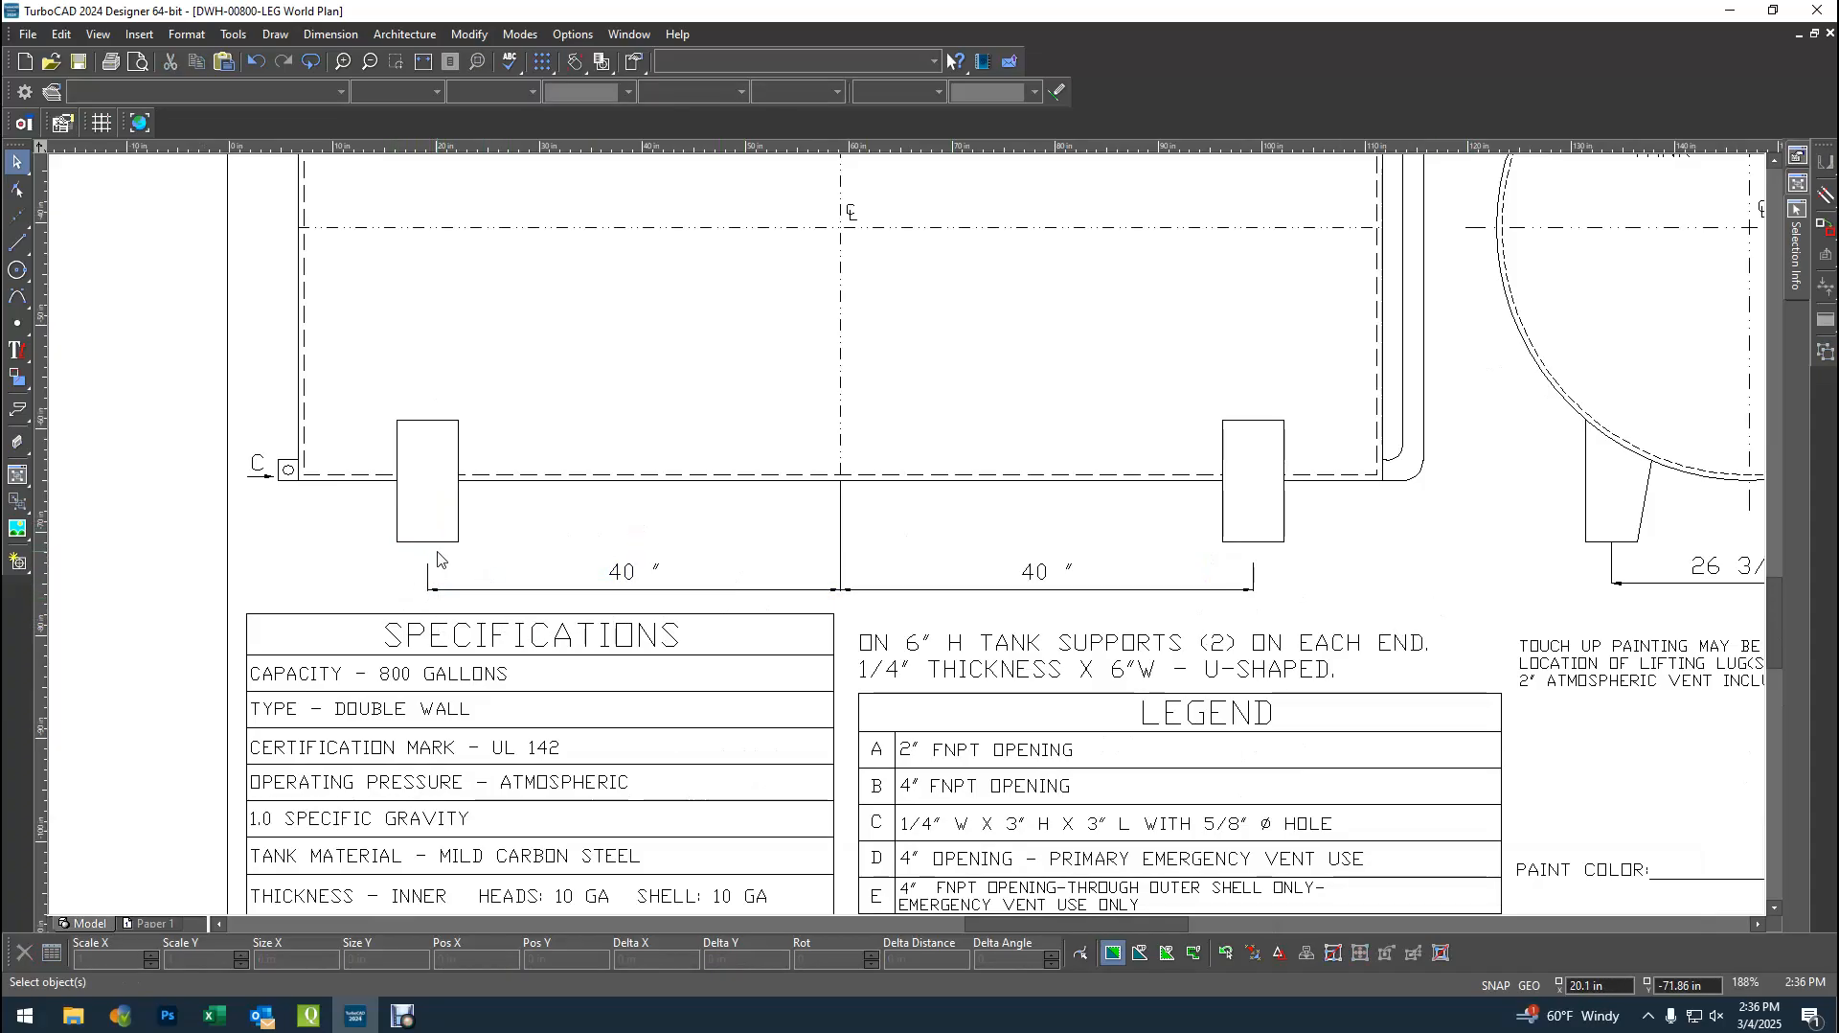
{"action": "left_click", "coordinate": [440, 559]}
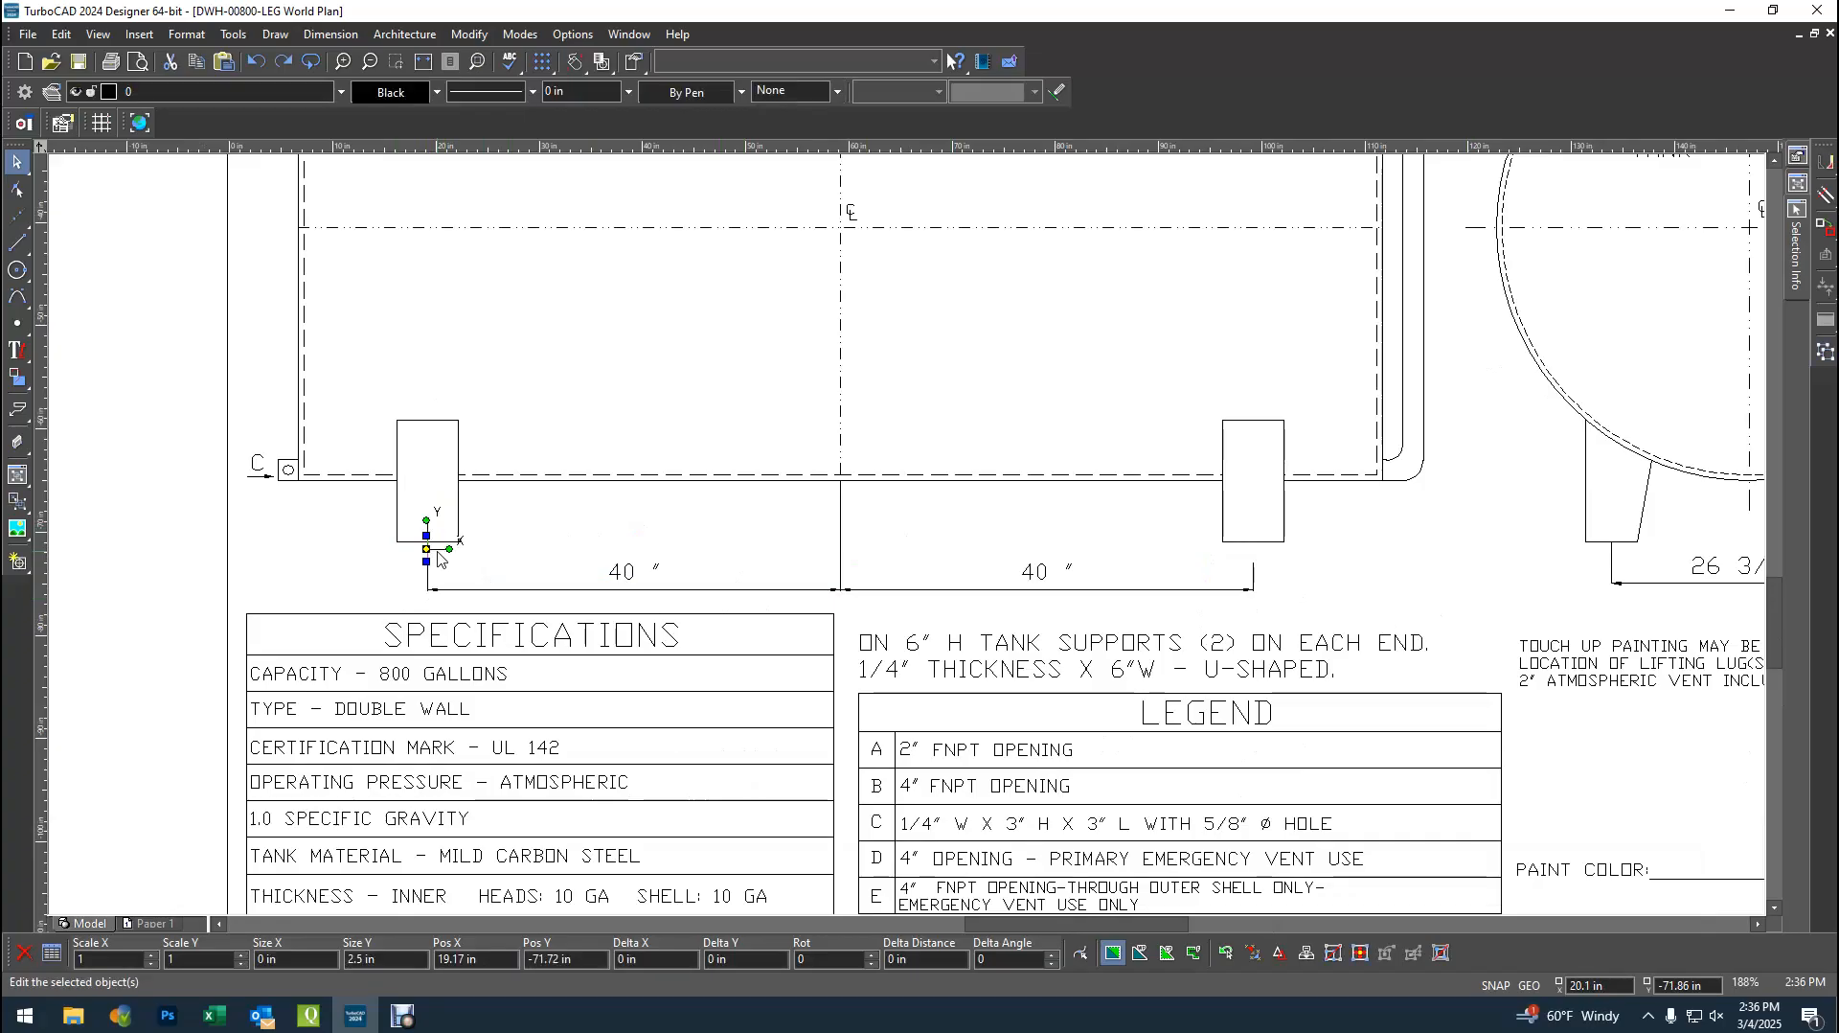
{"action": "key", "text": "ctrl+z"}
{"action": "key", "text": "ctrl+y"}
{"action": "key", "text": "ctrl+y"}
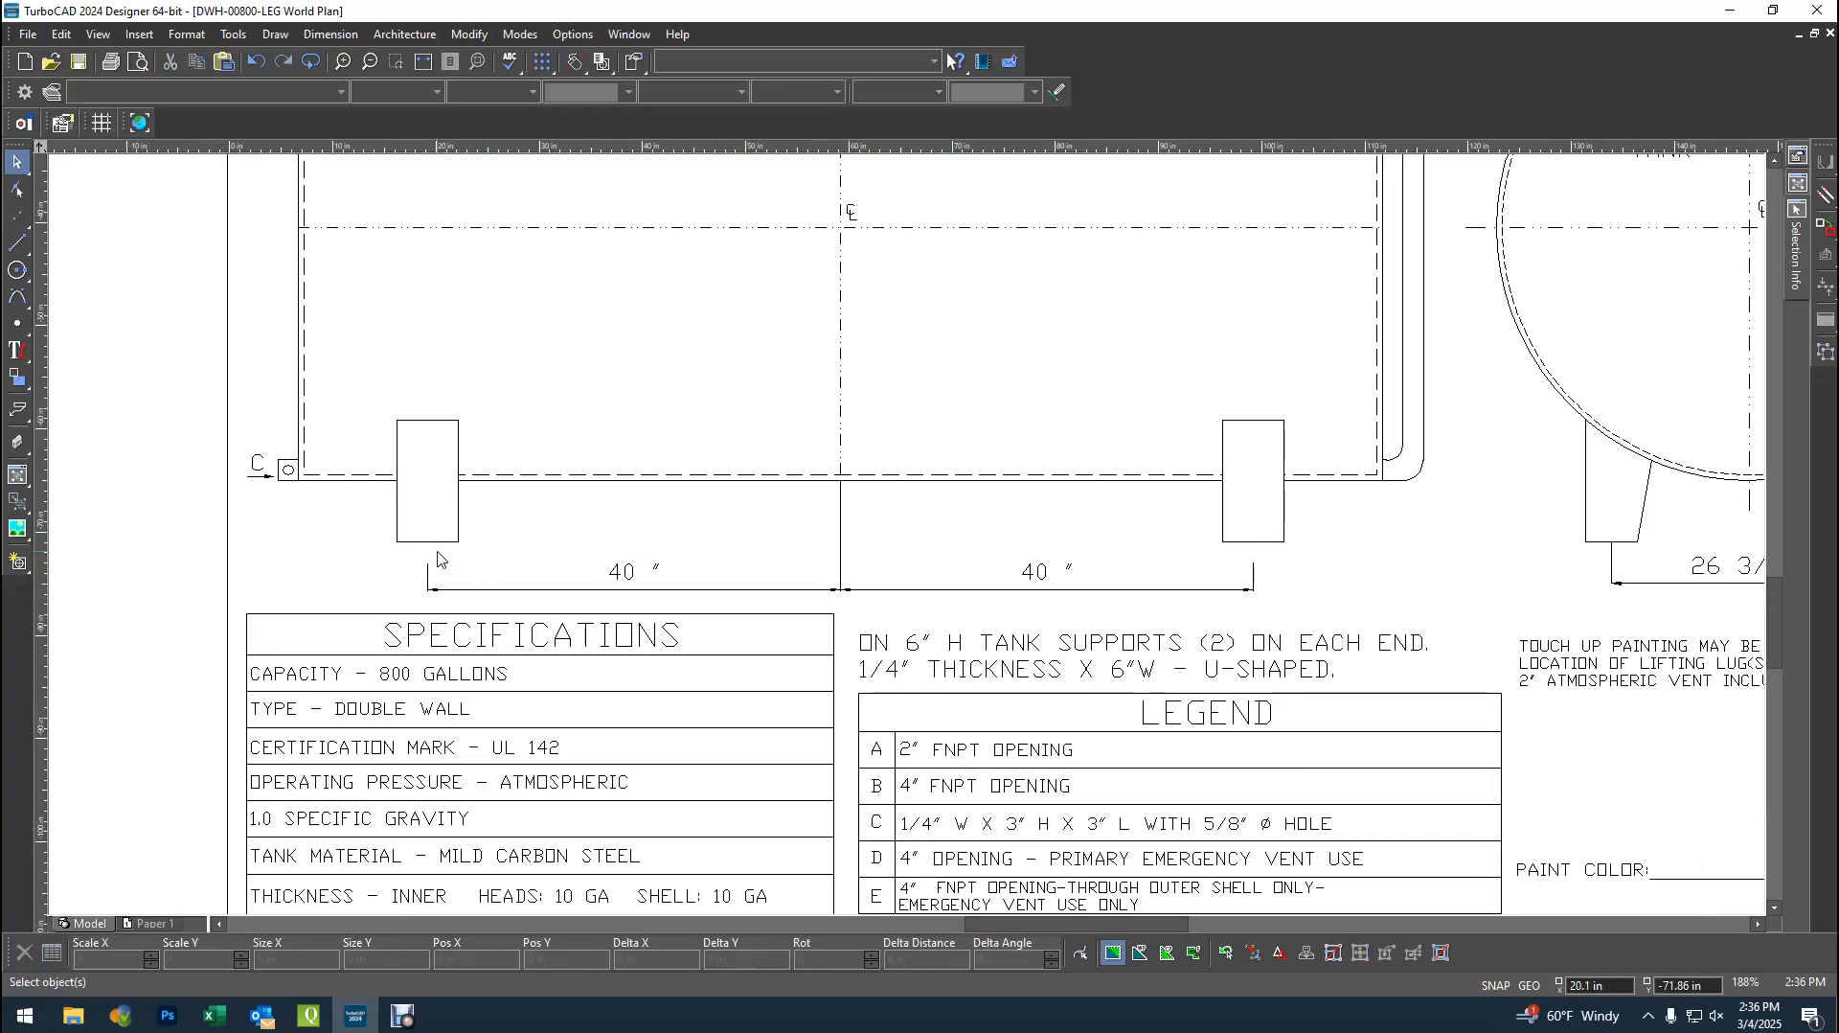
- Stretch the left 40 in dimension's extension lines upward so the outer one ends just below the left support's base
{"action": "left_click", "coordinate": [476, 589]}
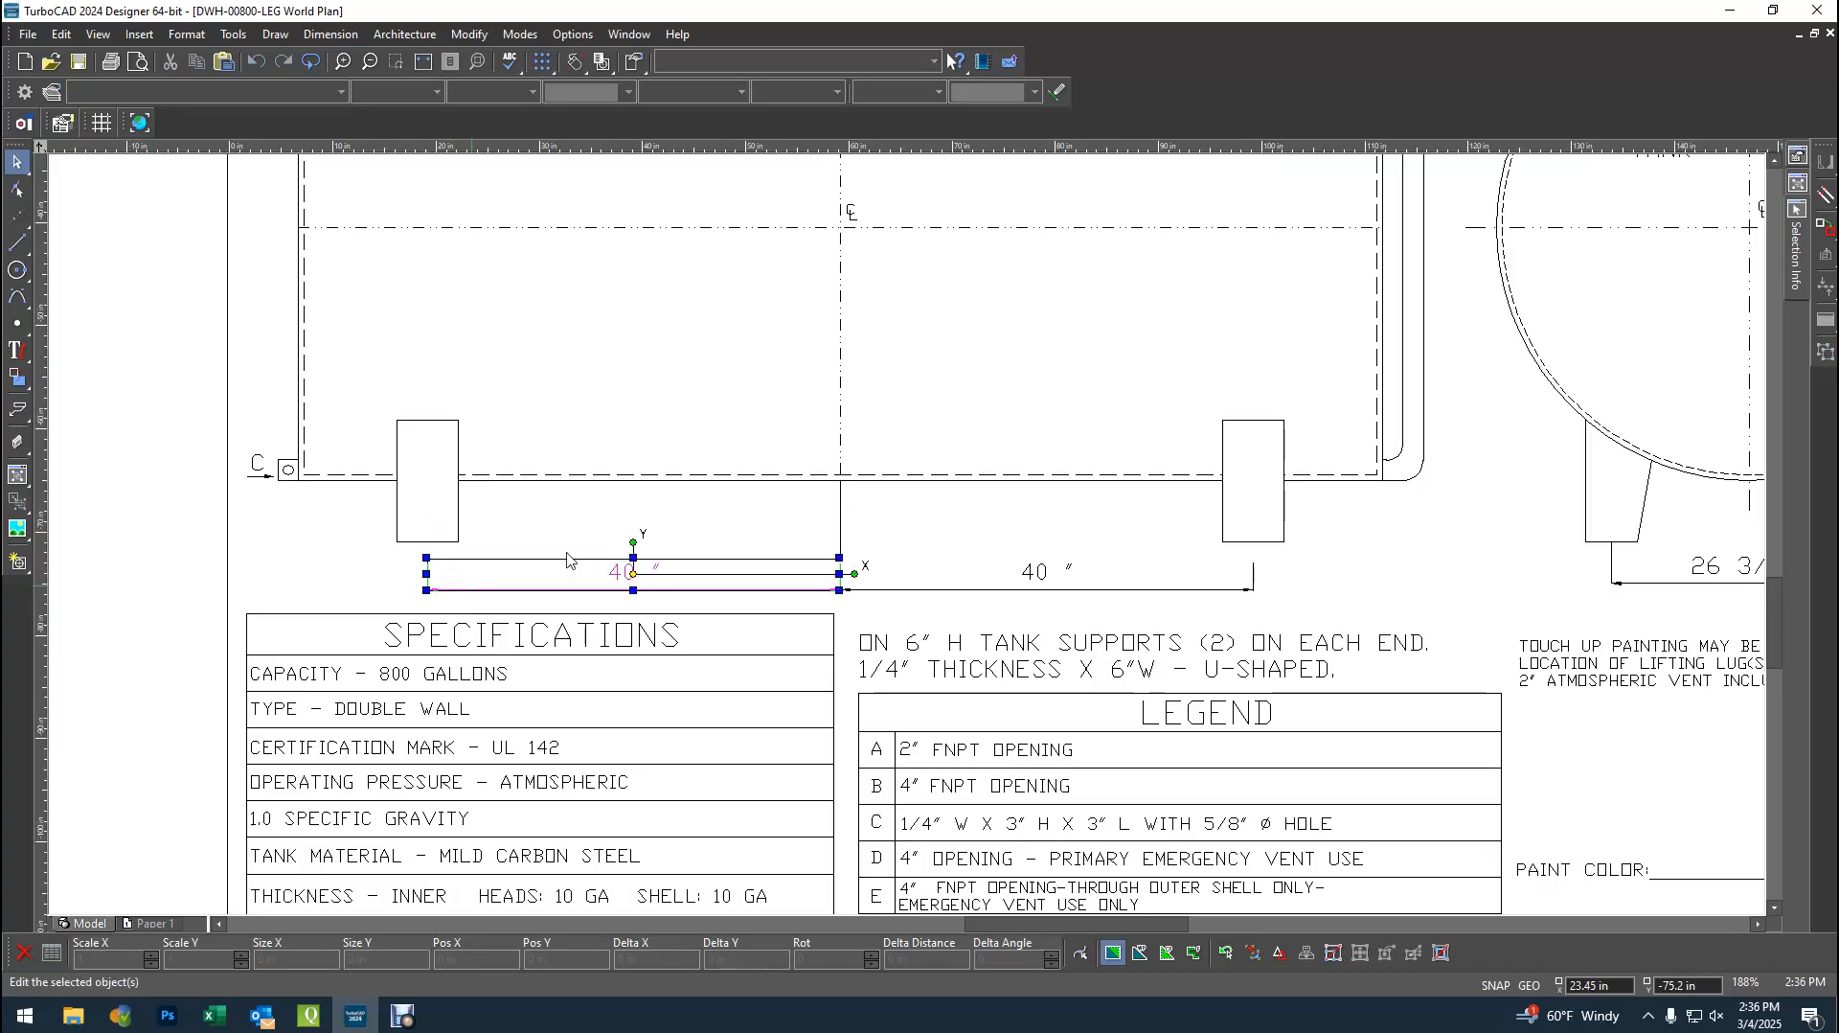
{"action": "scroll", "coordinate": [632, 563], "scroll_direction": "up", "scroll_amount": 2}
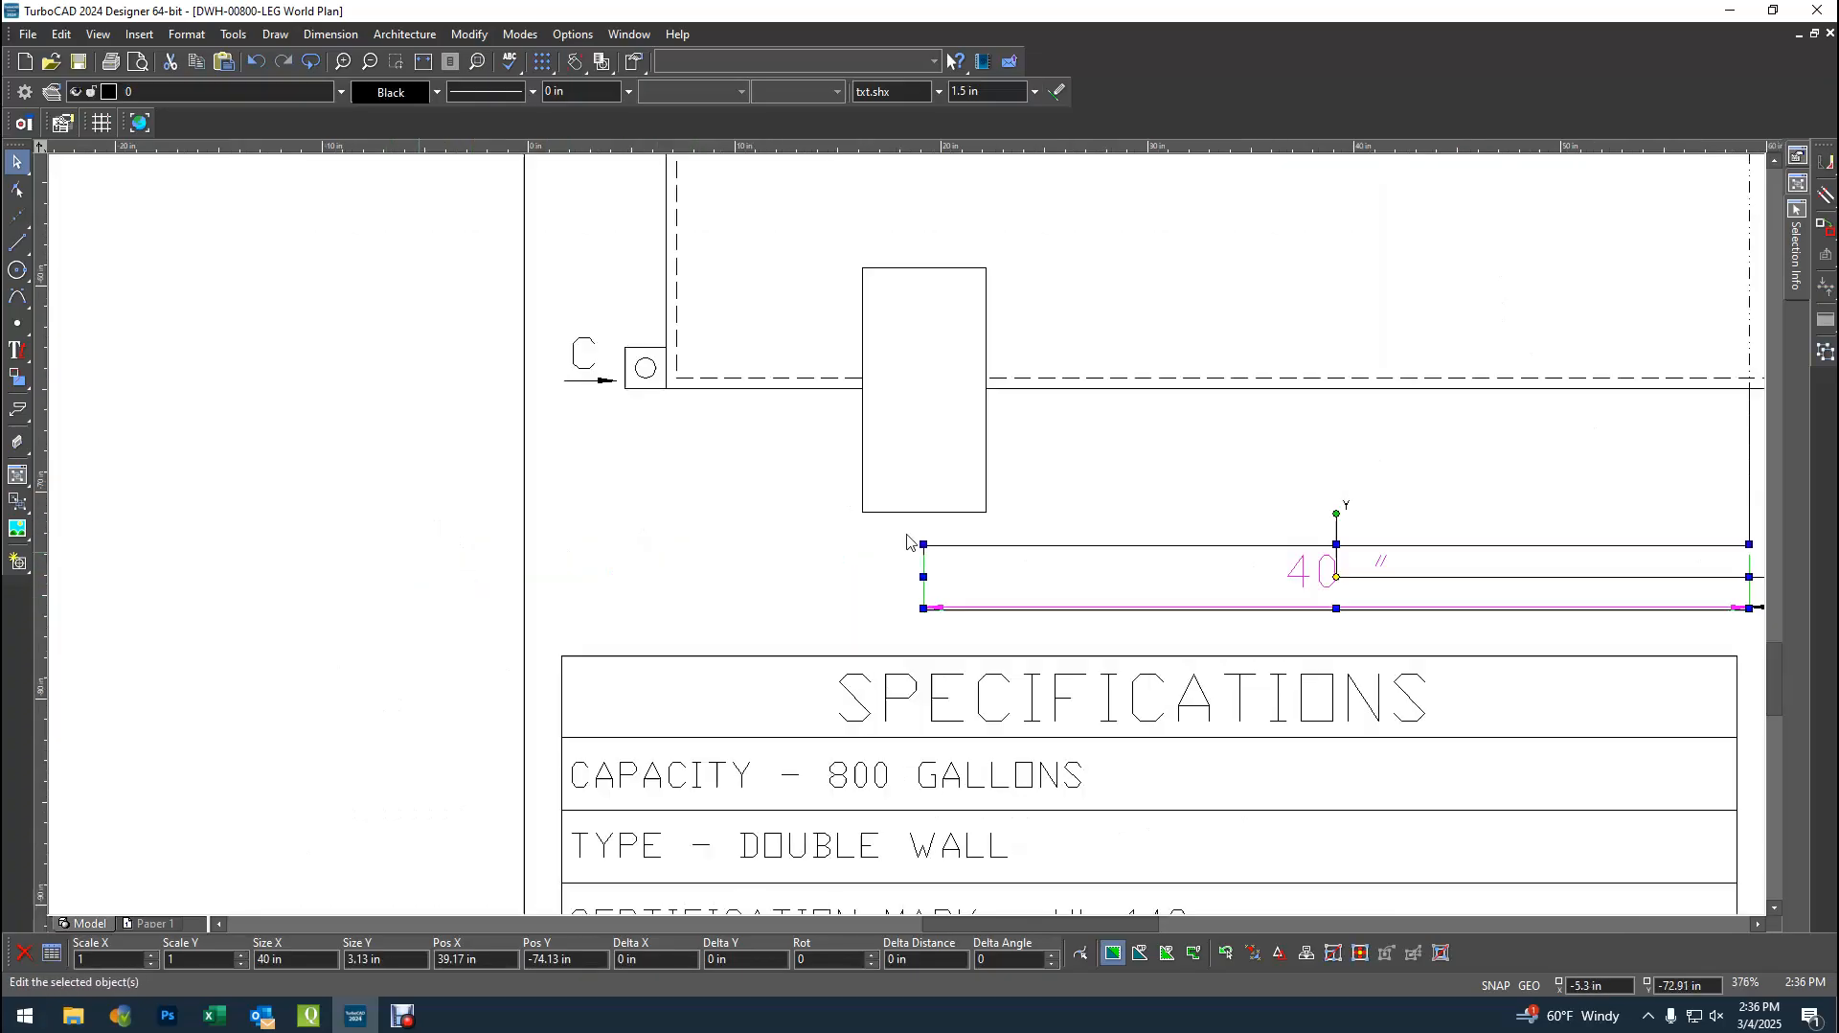
{"action": "left_click_drag", "start_coordinate": [994, 553], "coordinate": [996, 494]}
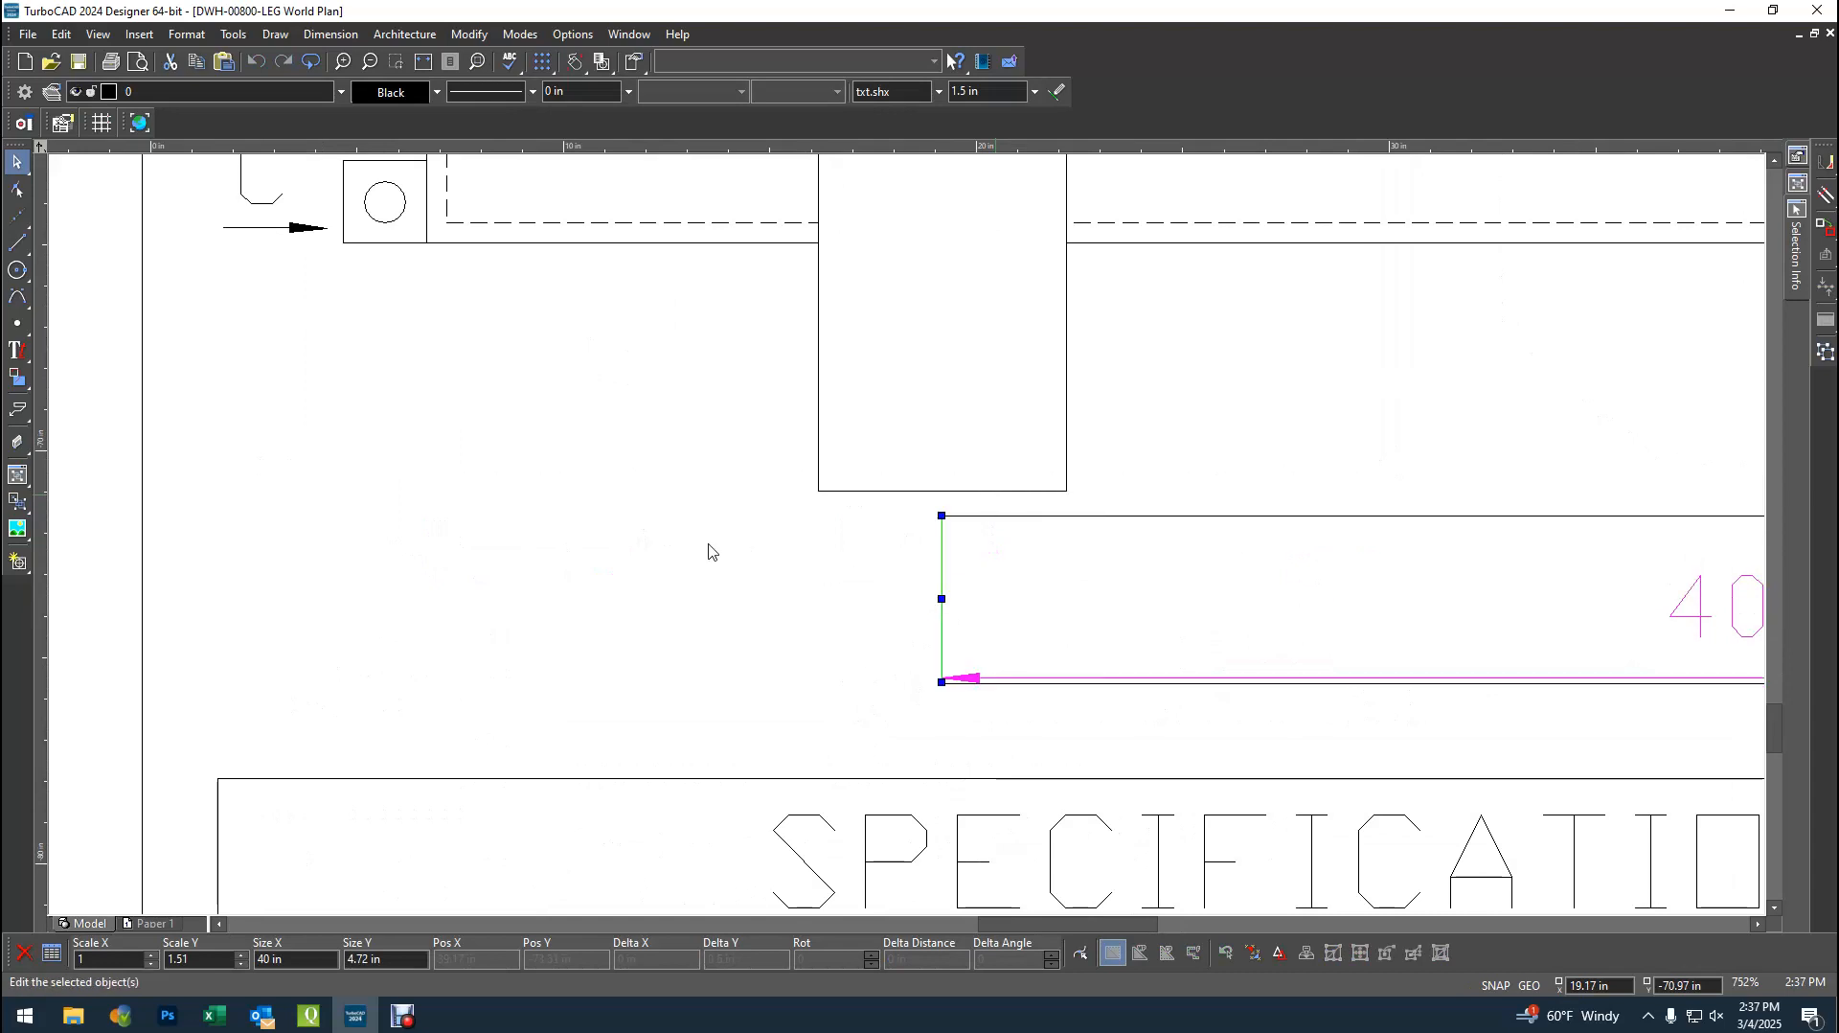
{"action": "scroll", "coordinate": [953, 508], "scroll_direction": "up", "scroll_amount": 3}
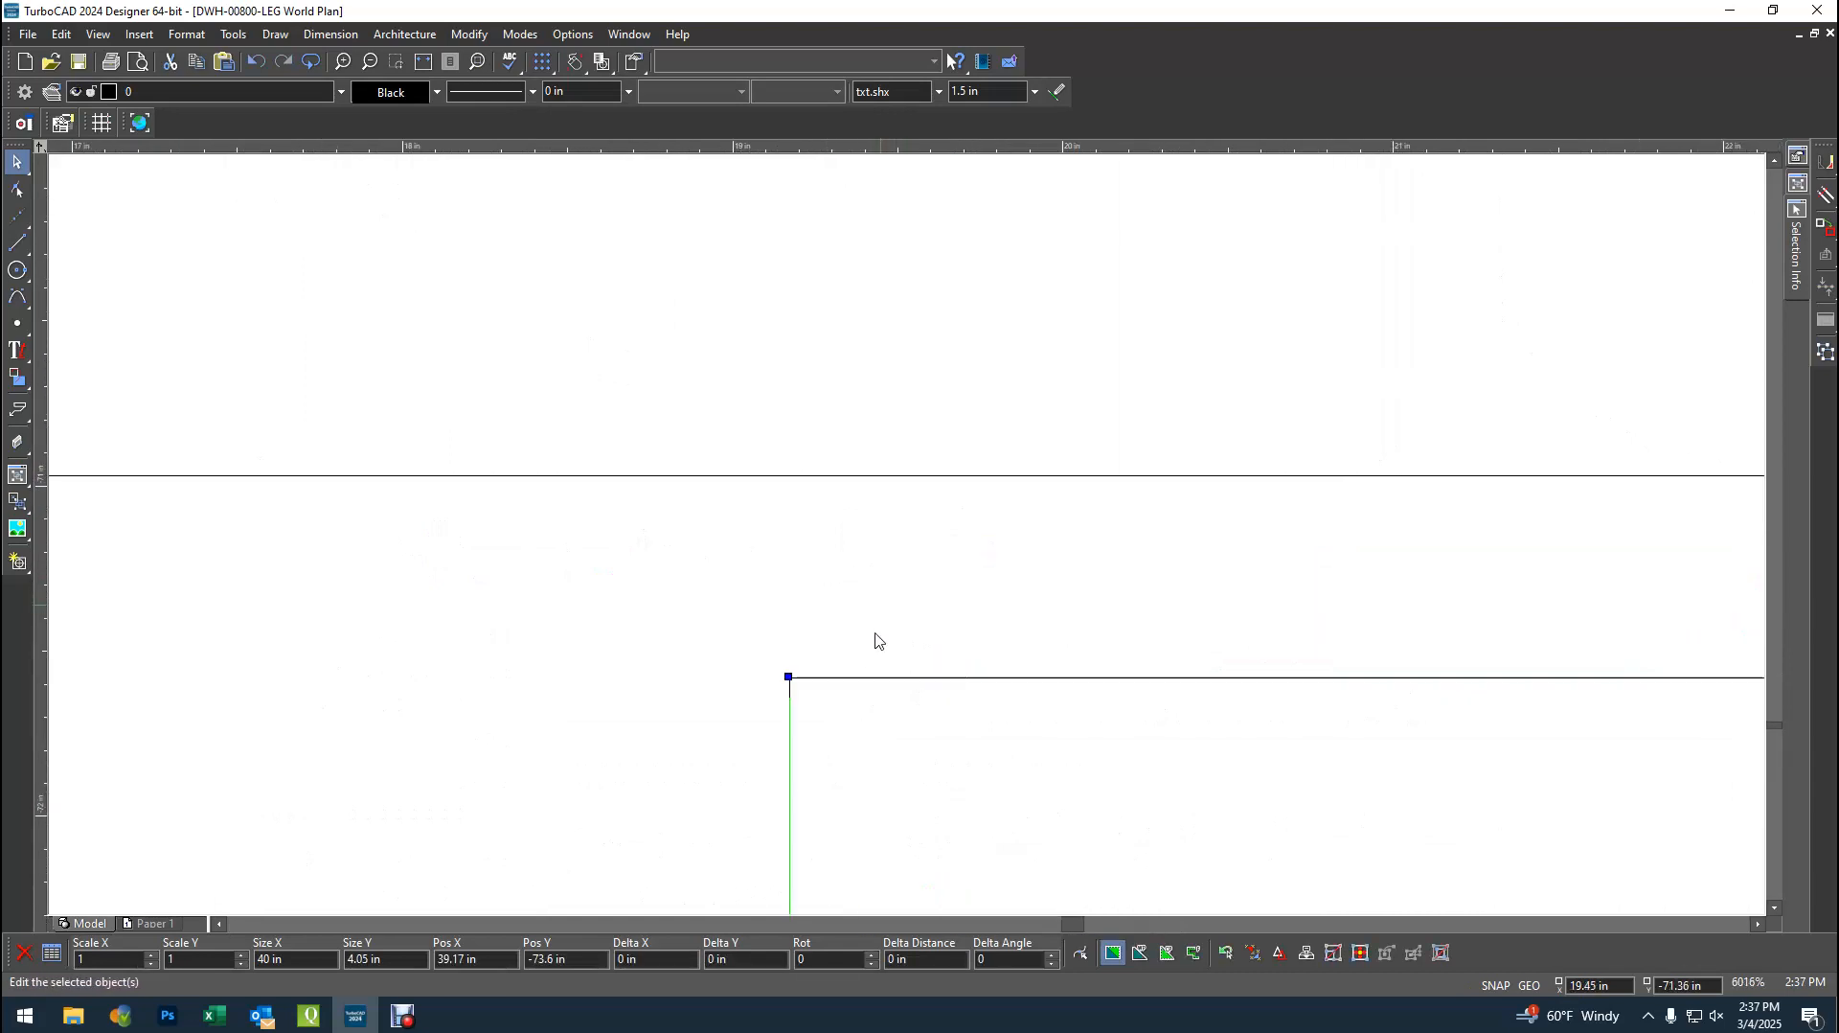
{"action": "scroll", "coordinate": [875, 640], "scroll_direction": "down", "scroll_amount": 1}
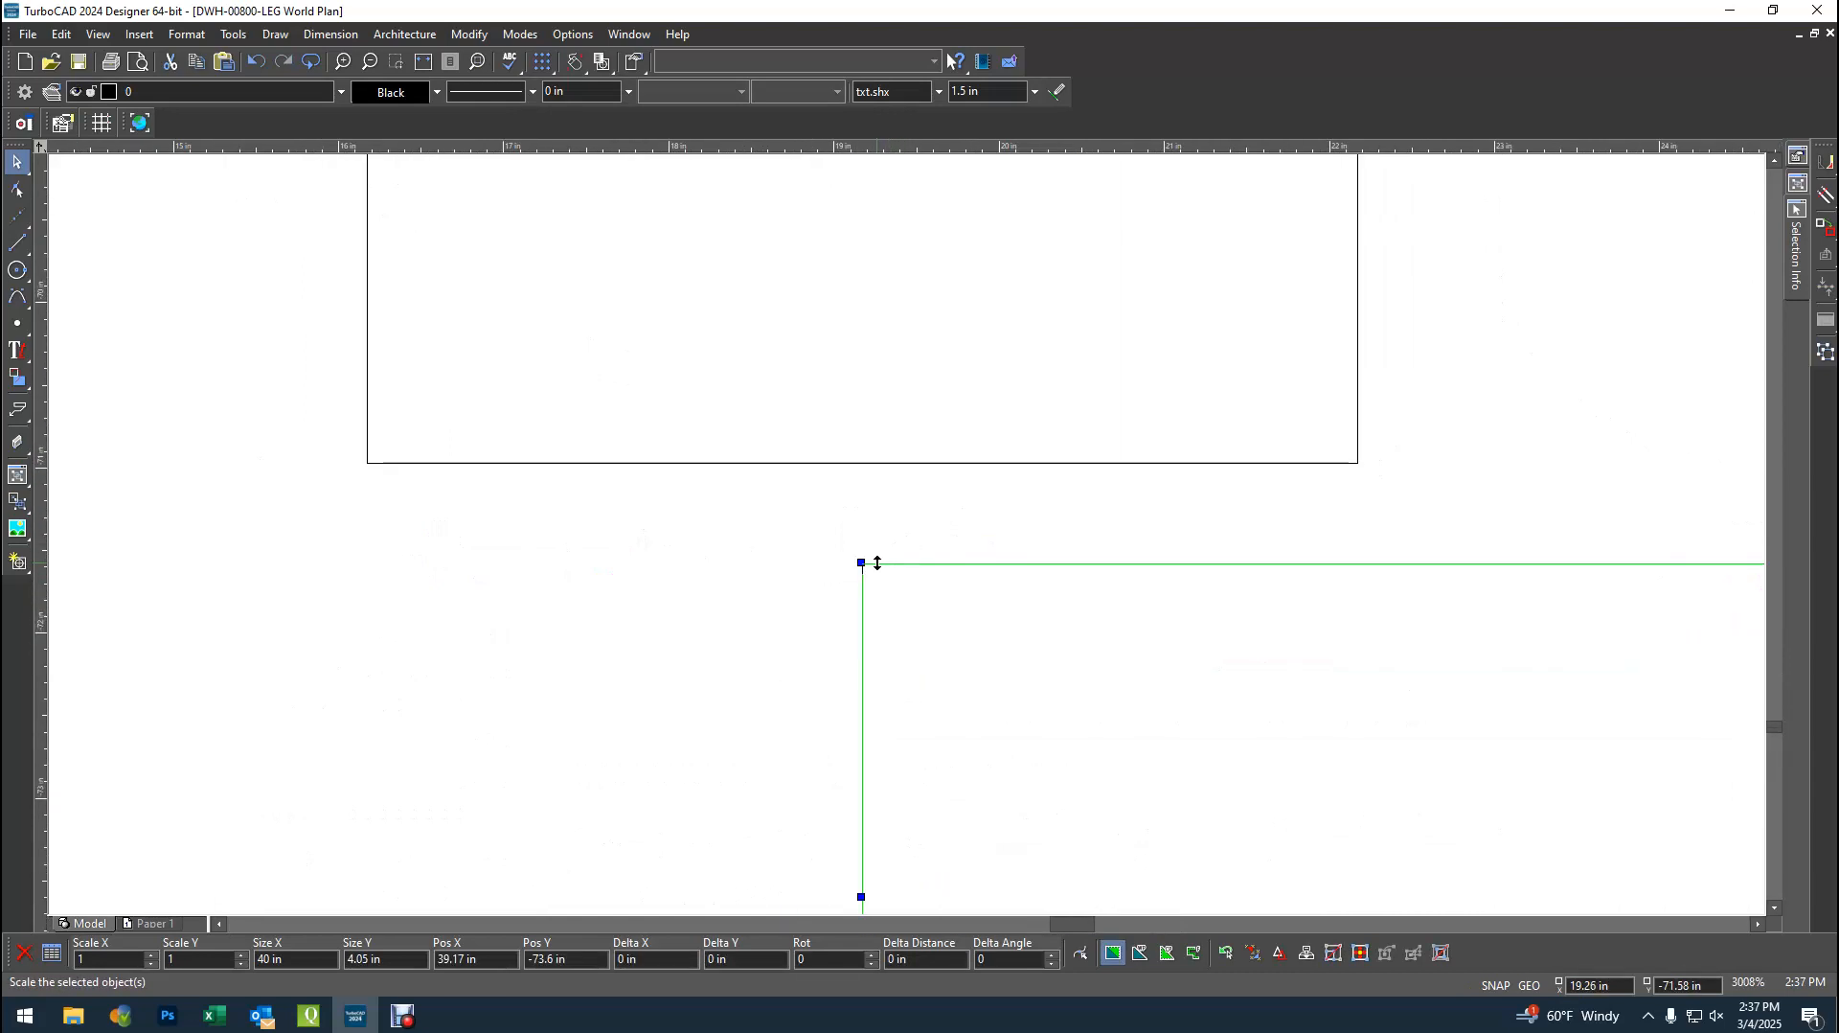
{"action": "left_click_drag", "start_coordinate": [877, 562], "coordinate": [898, 464]}
{"action": "key", "text": "Escape"}
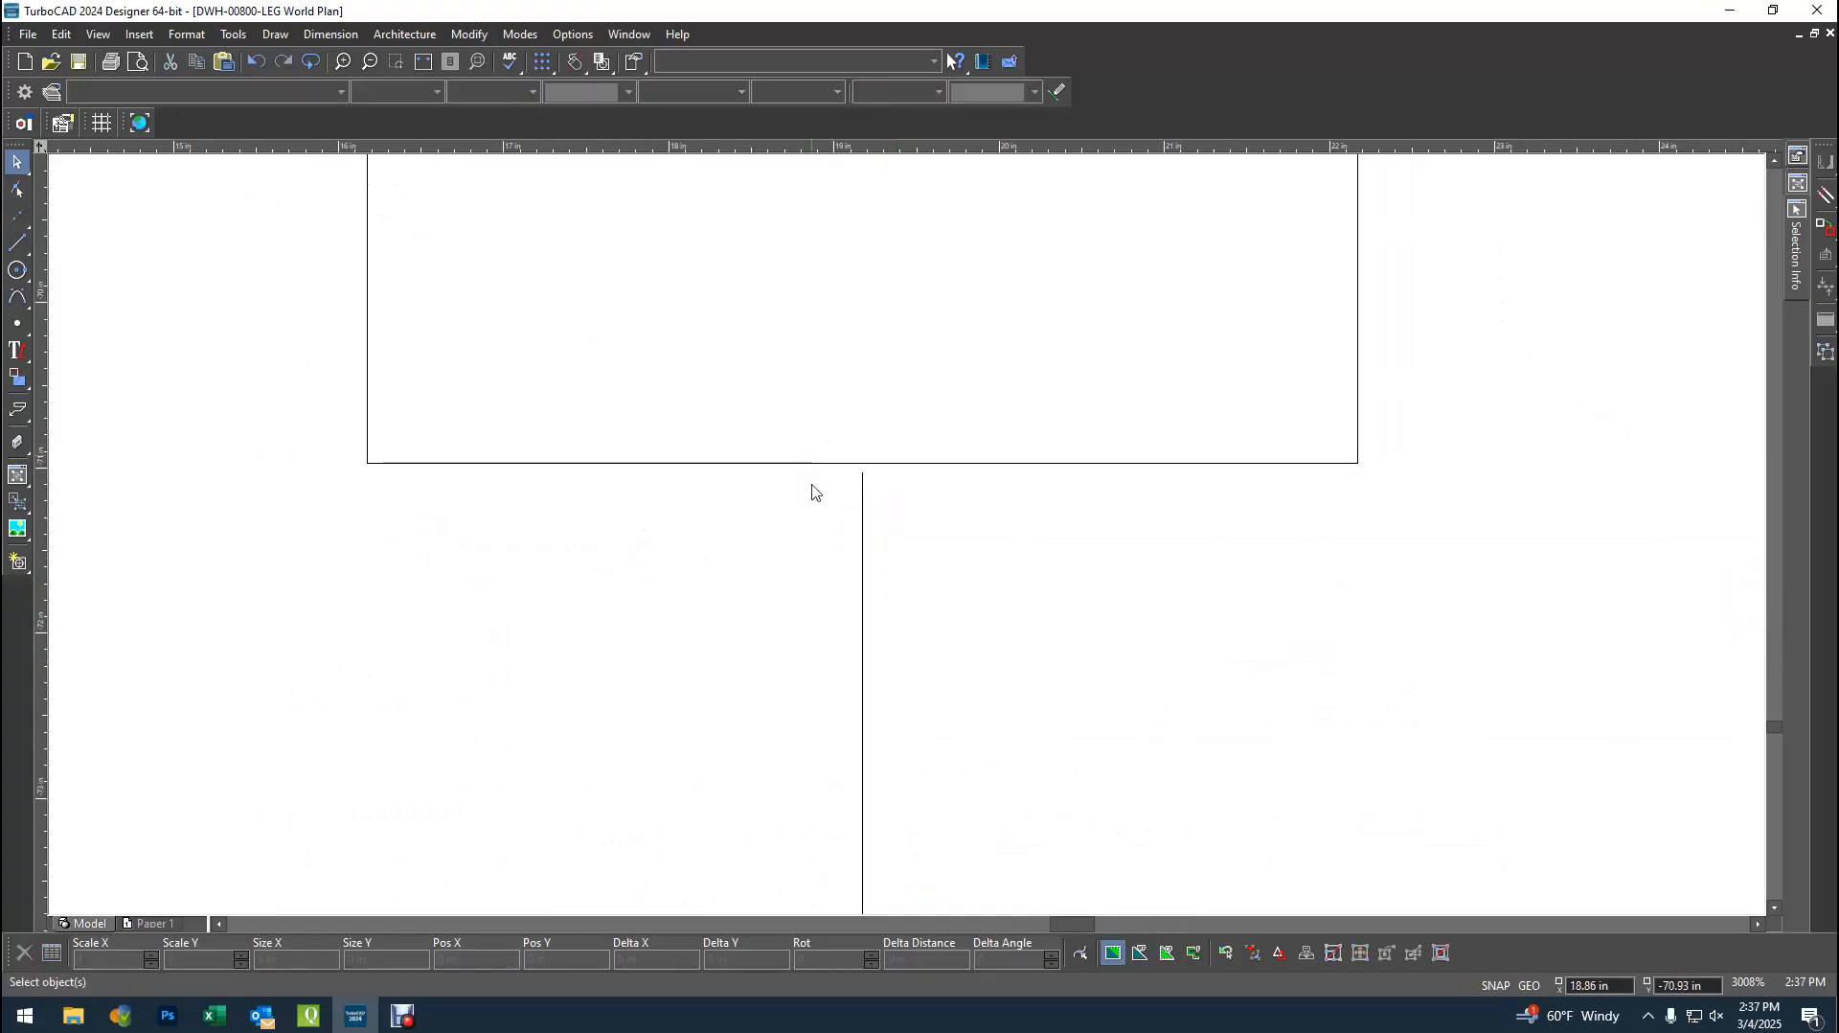
- Stretch the right 40 in dimension's extension lines upward so the outer one meets the right support's base
{"action": "scroll", "coordinate": [907, 539], "scroll_direction": "down", "scroll_amount": 10}
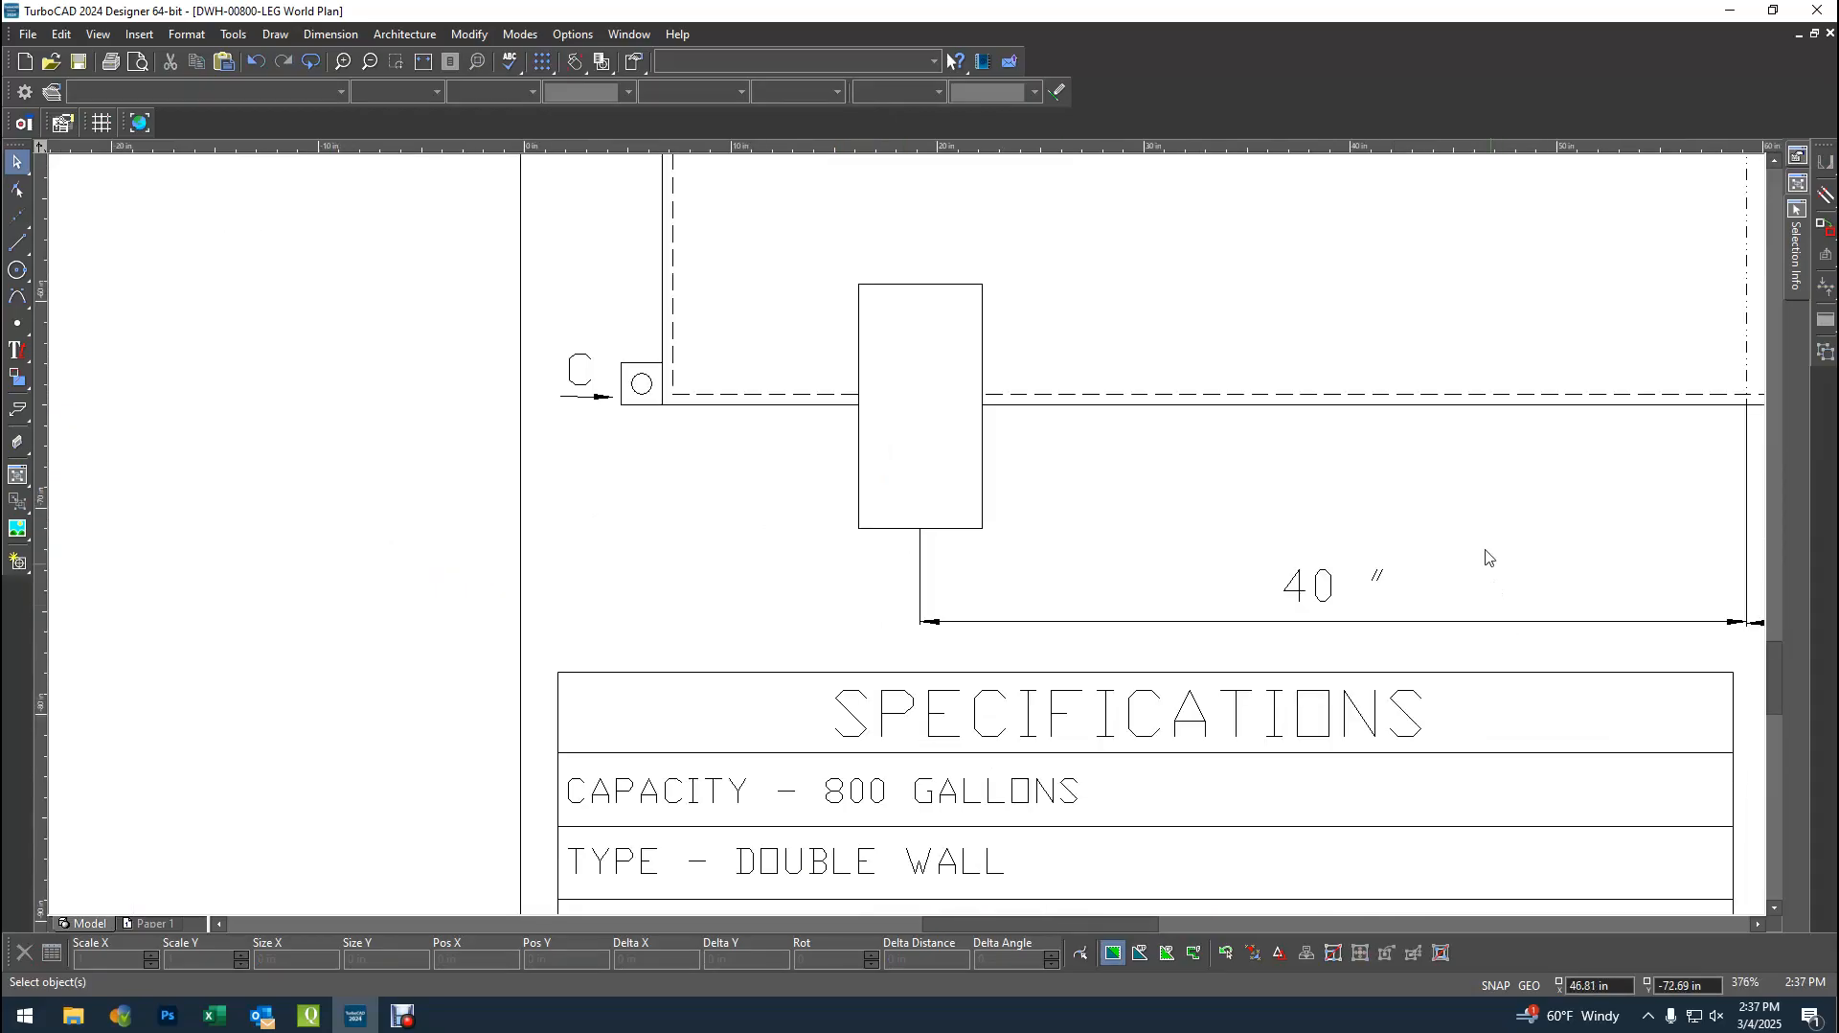
{"action": "scroll", "coordinate": [1525, 549], "scroll_direction": "up", "scroll_amount": 5}
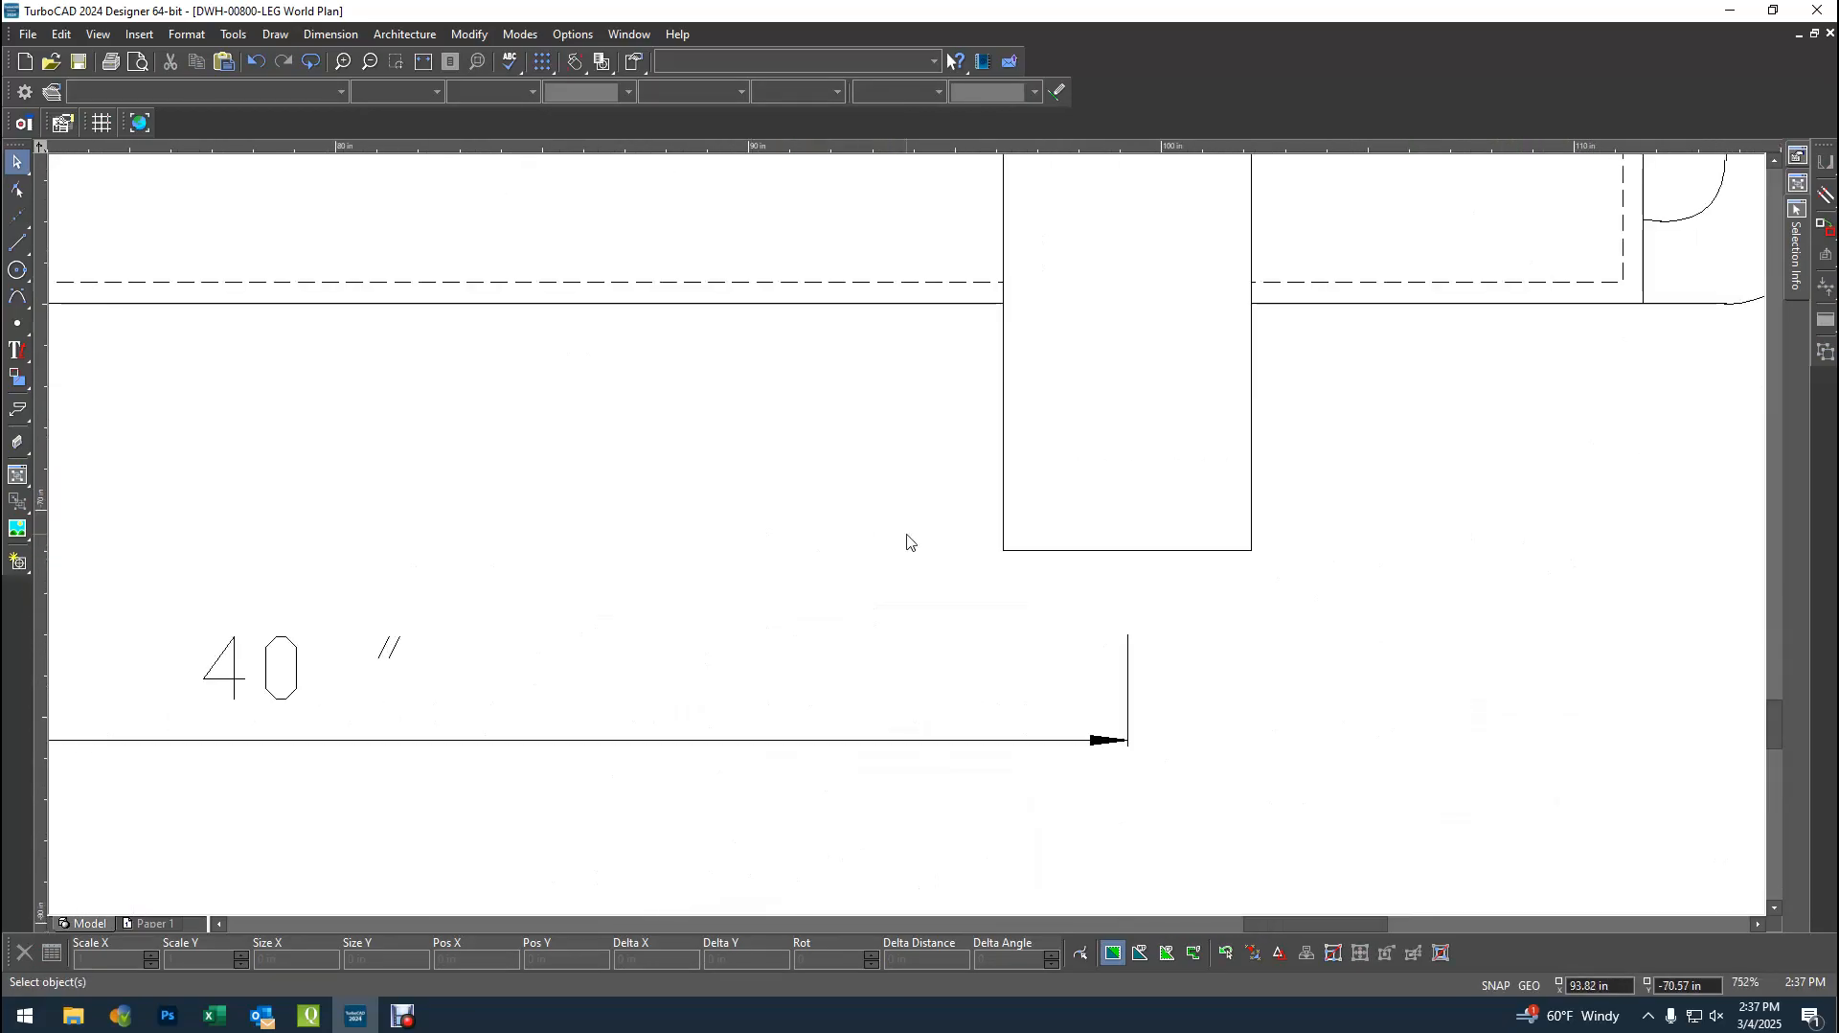
{"action": "left_click", "coordinate": [1129, 669]}
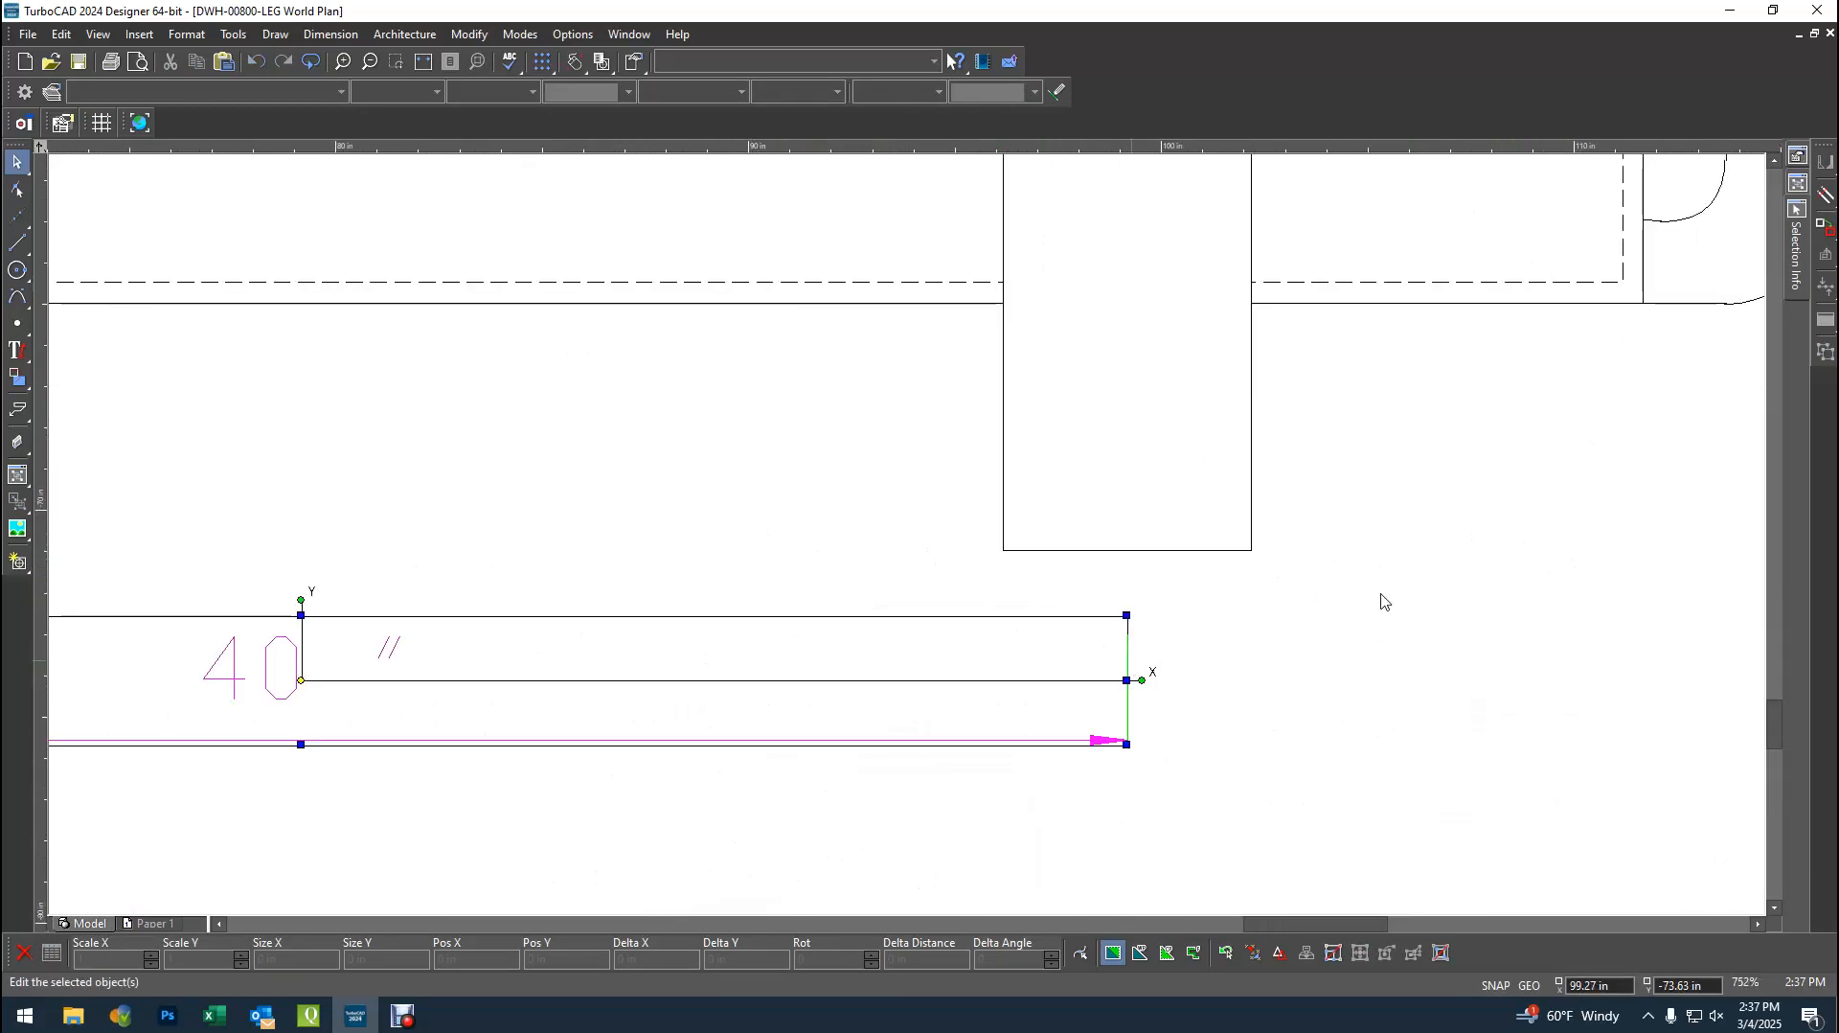
{"action": "scroll", "coordinate": [1383, 599], "scroll_direction": "up", "scroll_amount": 5}
{"action": "scroll", "coordinate": [904, 563], "scroll_direction": "down", "scroll_amount": 2}
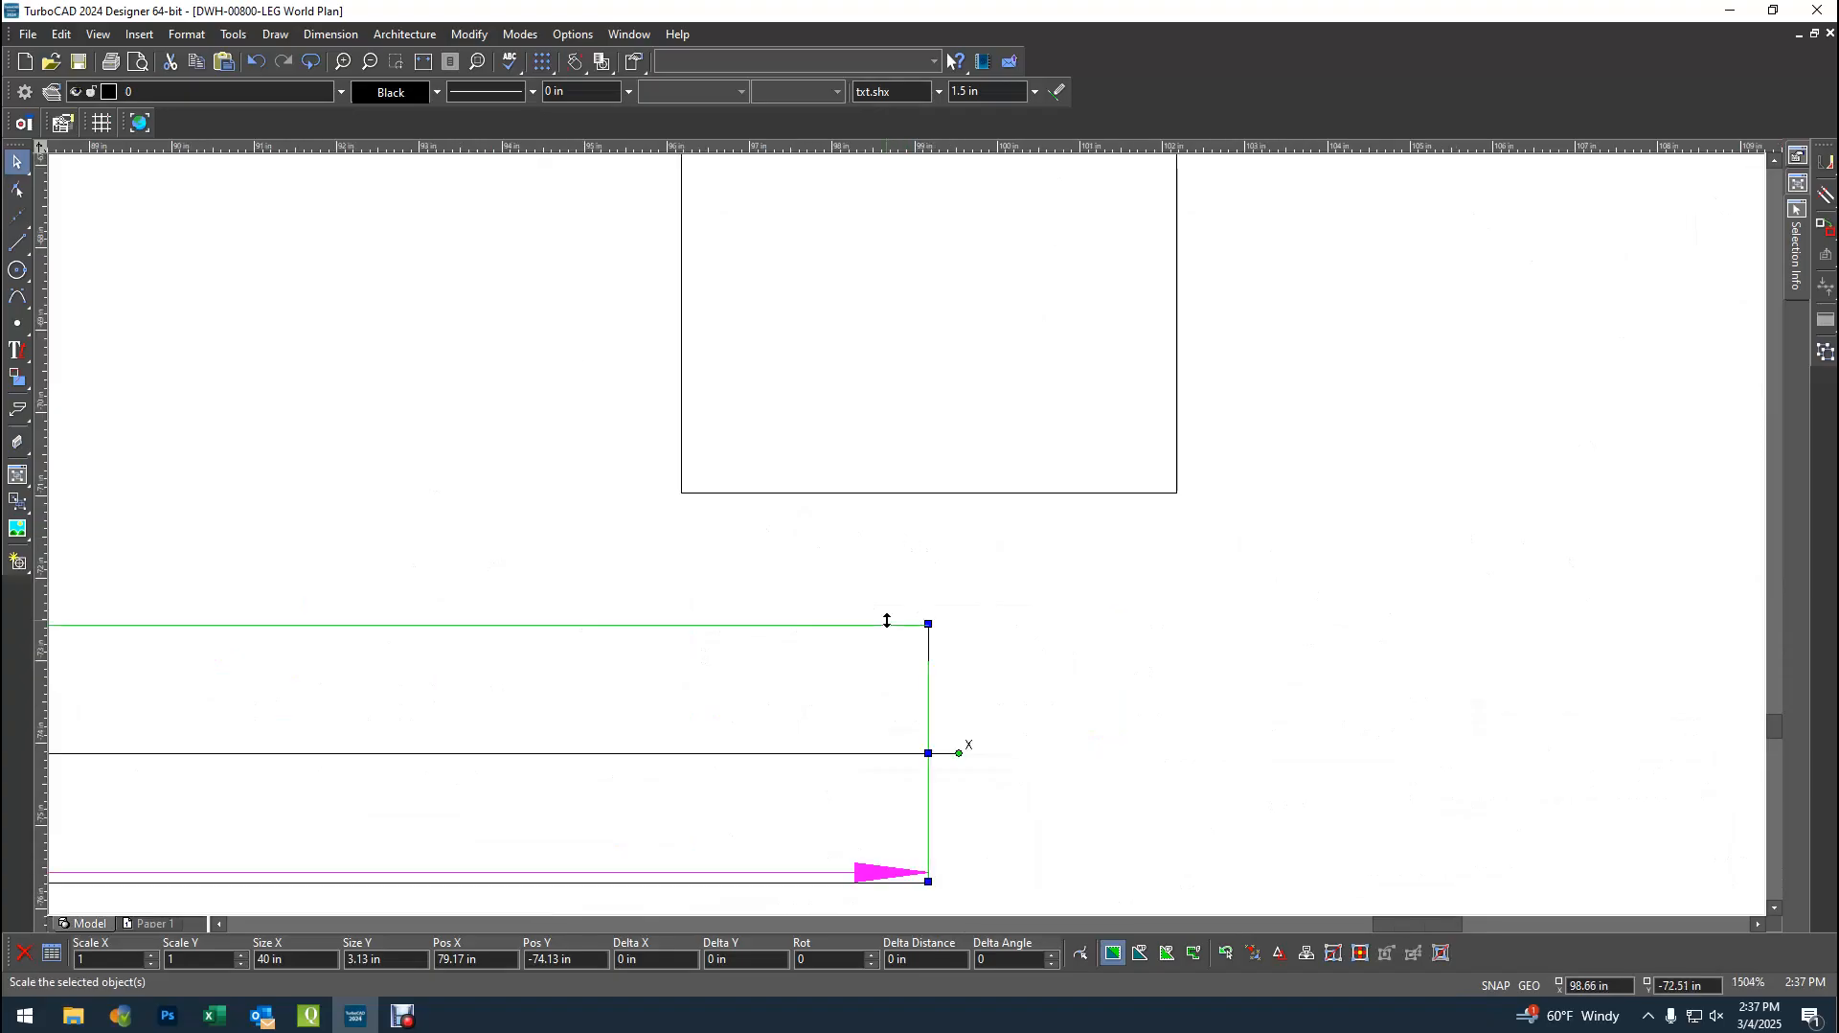
{"action": "left_click_drag", "start_coordinate": [887, 620], "coordinate": [928, 541]}
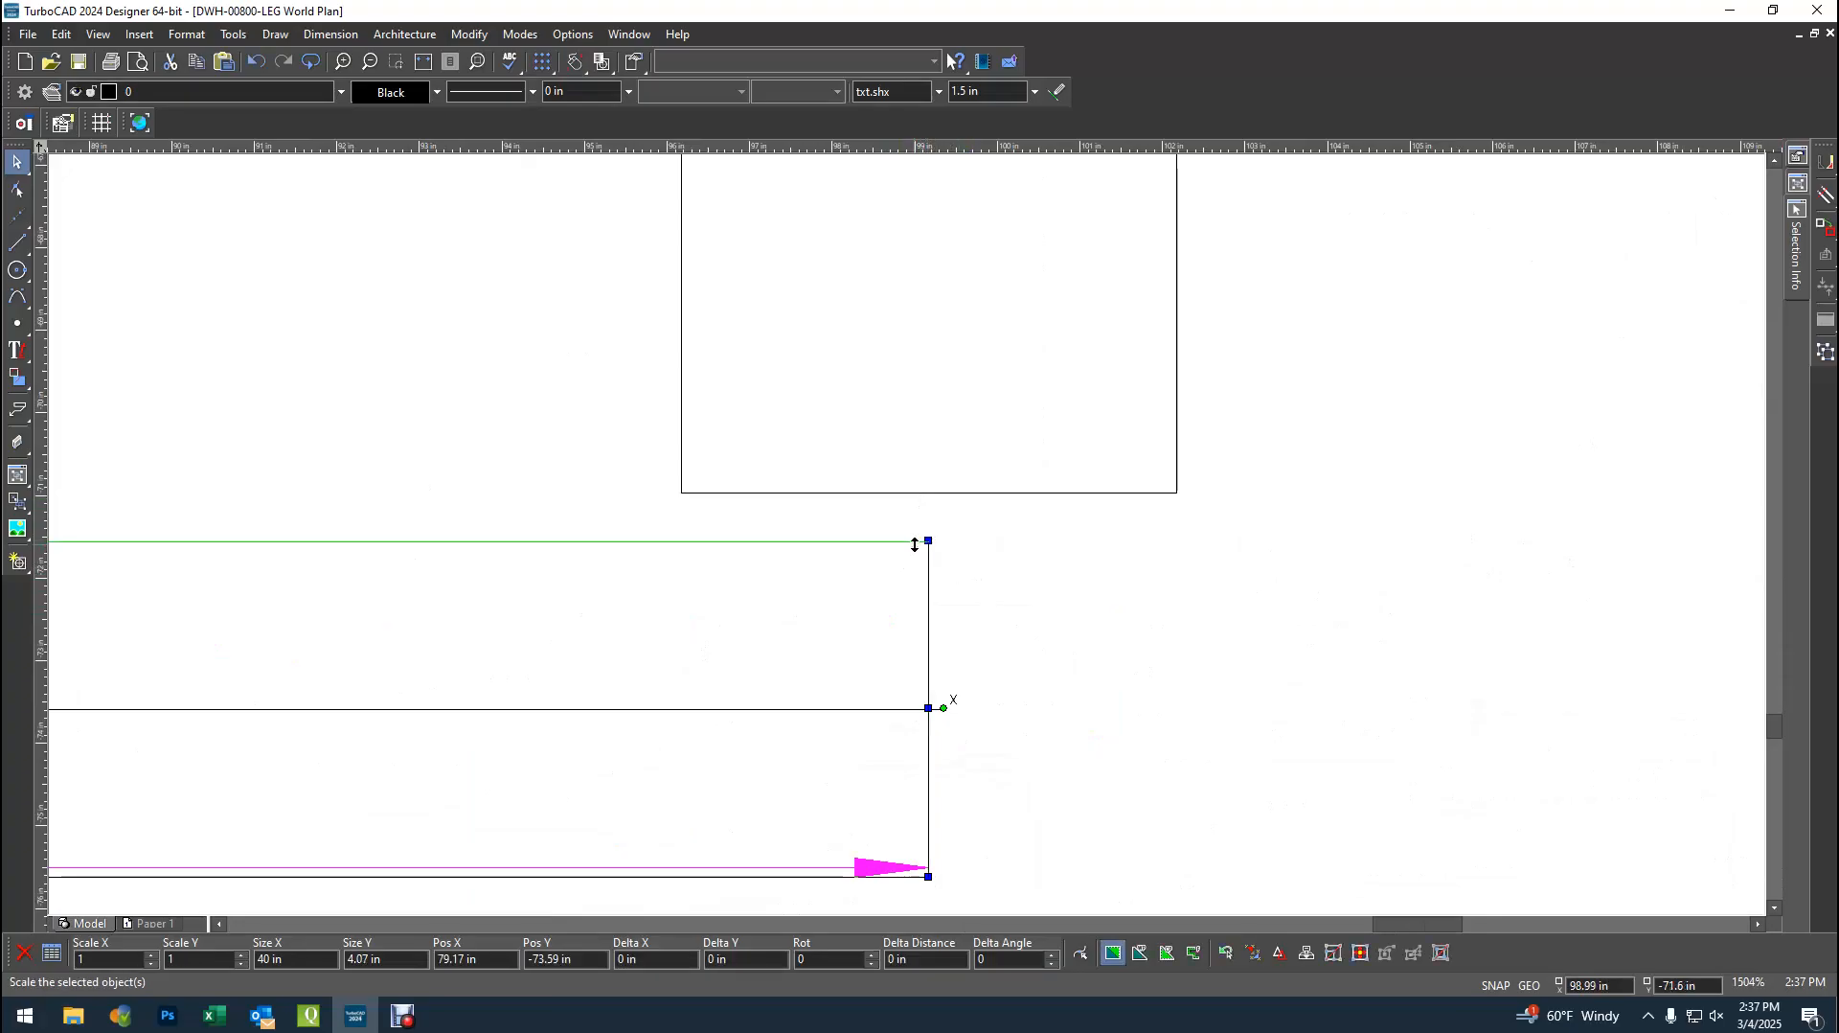
{"action": "left_click_drag", "start_coordinate": [915, 542], "coordinate": [928, 493]}
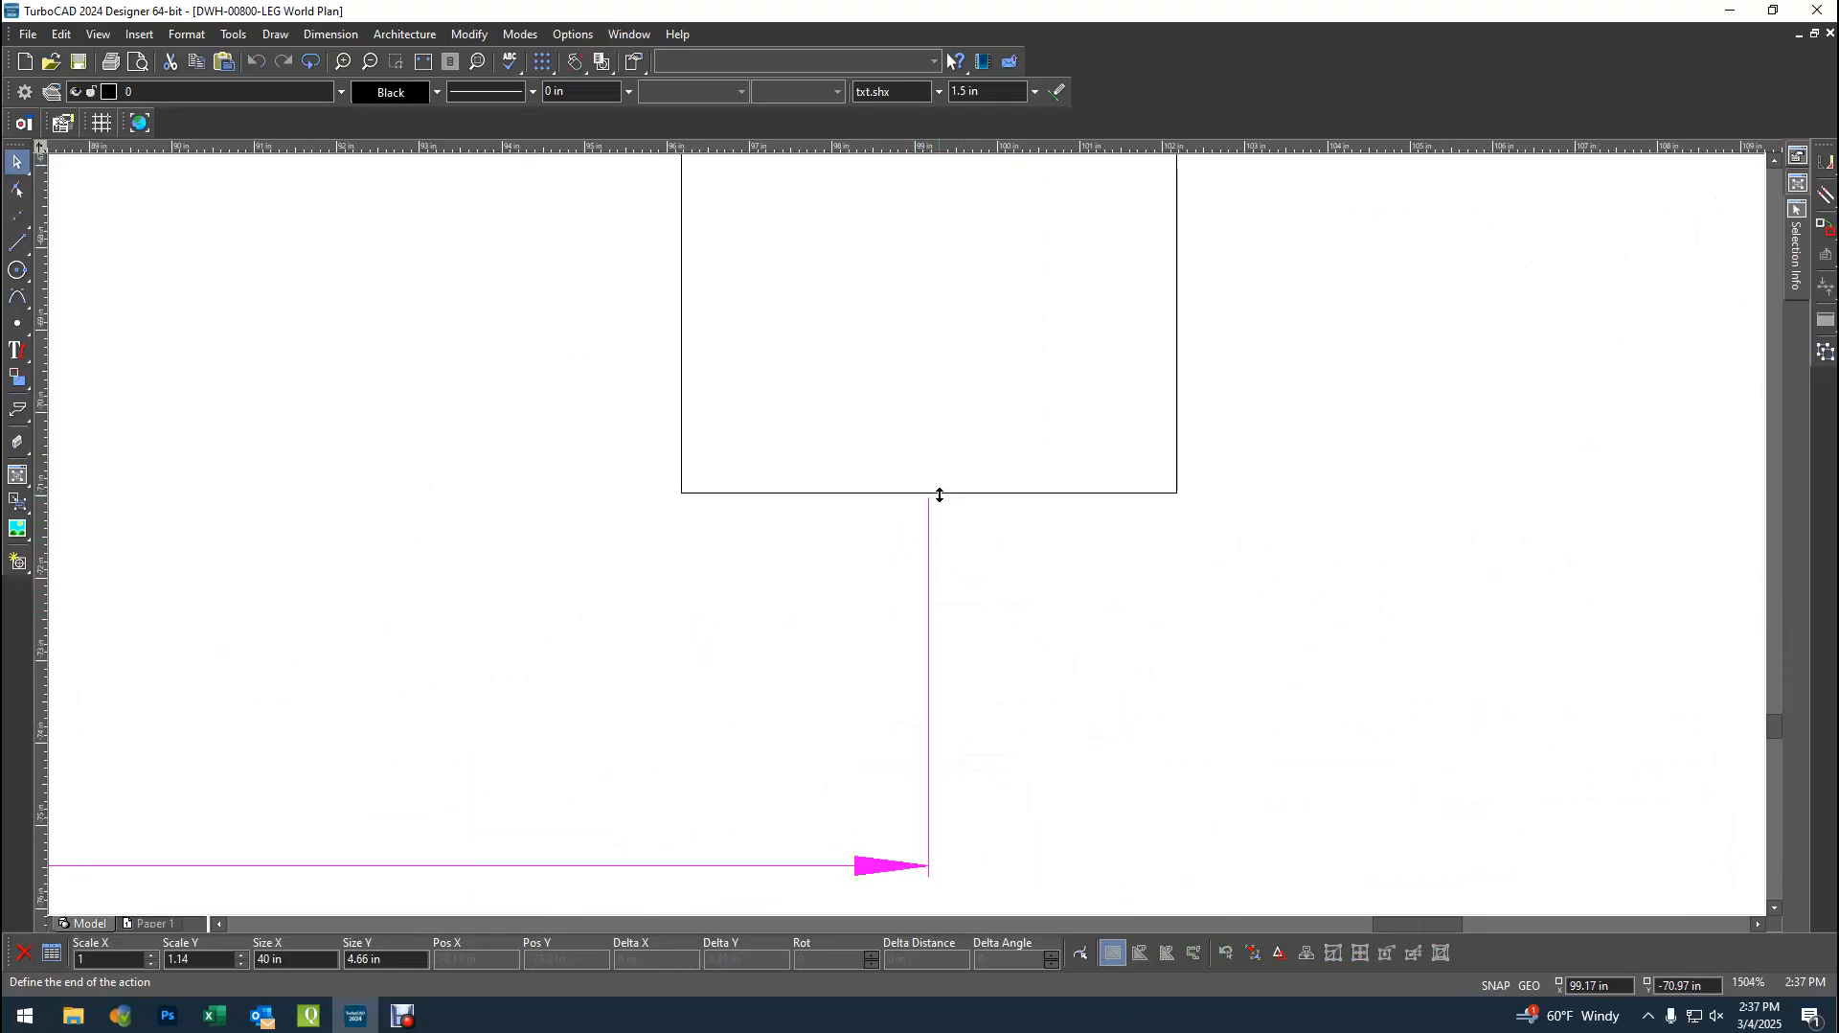
{"action": "left_click", "coordinate": [1086, 567]}
{"action": "scroll", "coordinate": [848, 524], "scroll_direction": "down", "scroll_amount": 2}
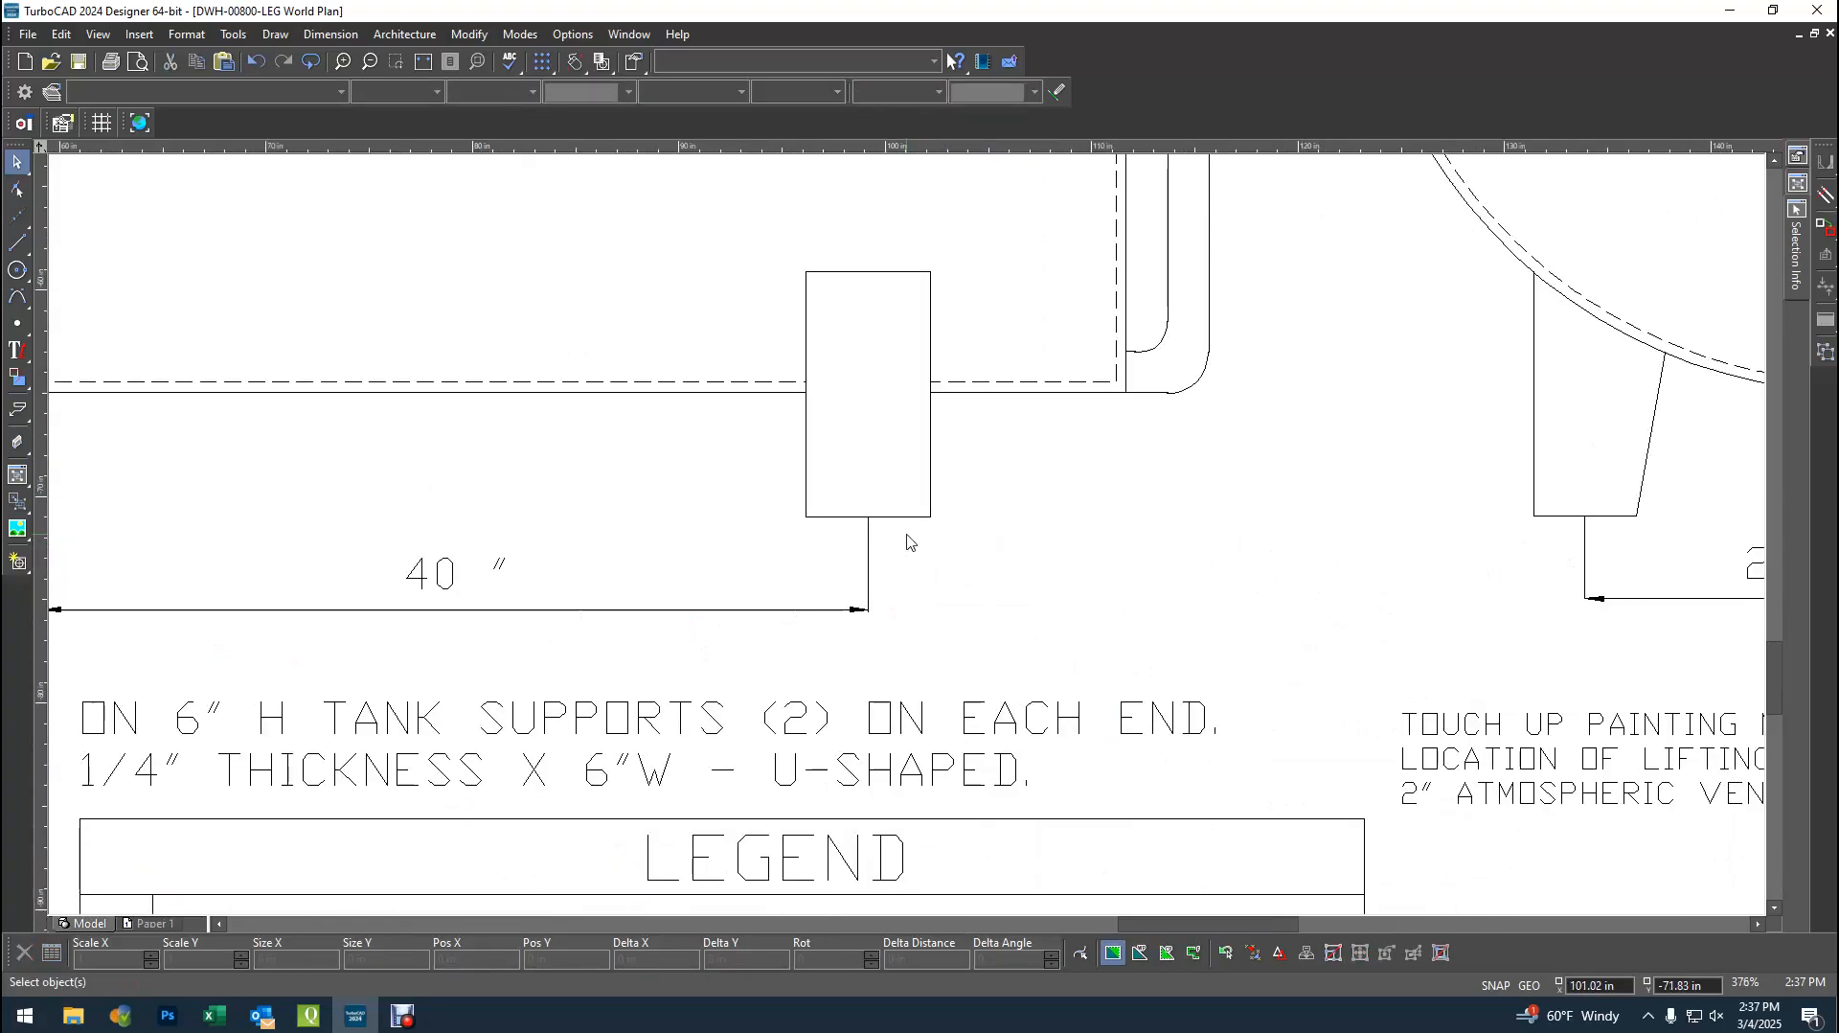
- Check the overall size of the right 40 in dimension and compare it with the end view's 26 3/4 in dimension
{"action": "scroll", "coordinate": [908, 541], "scroll_direction": "down", "scroll_amount": 2}
{"action": "scroll", "coordinate": [908, 541], "scroll_direction": "up", "scroll_amount": 1}
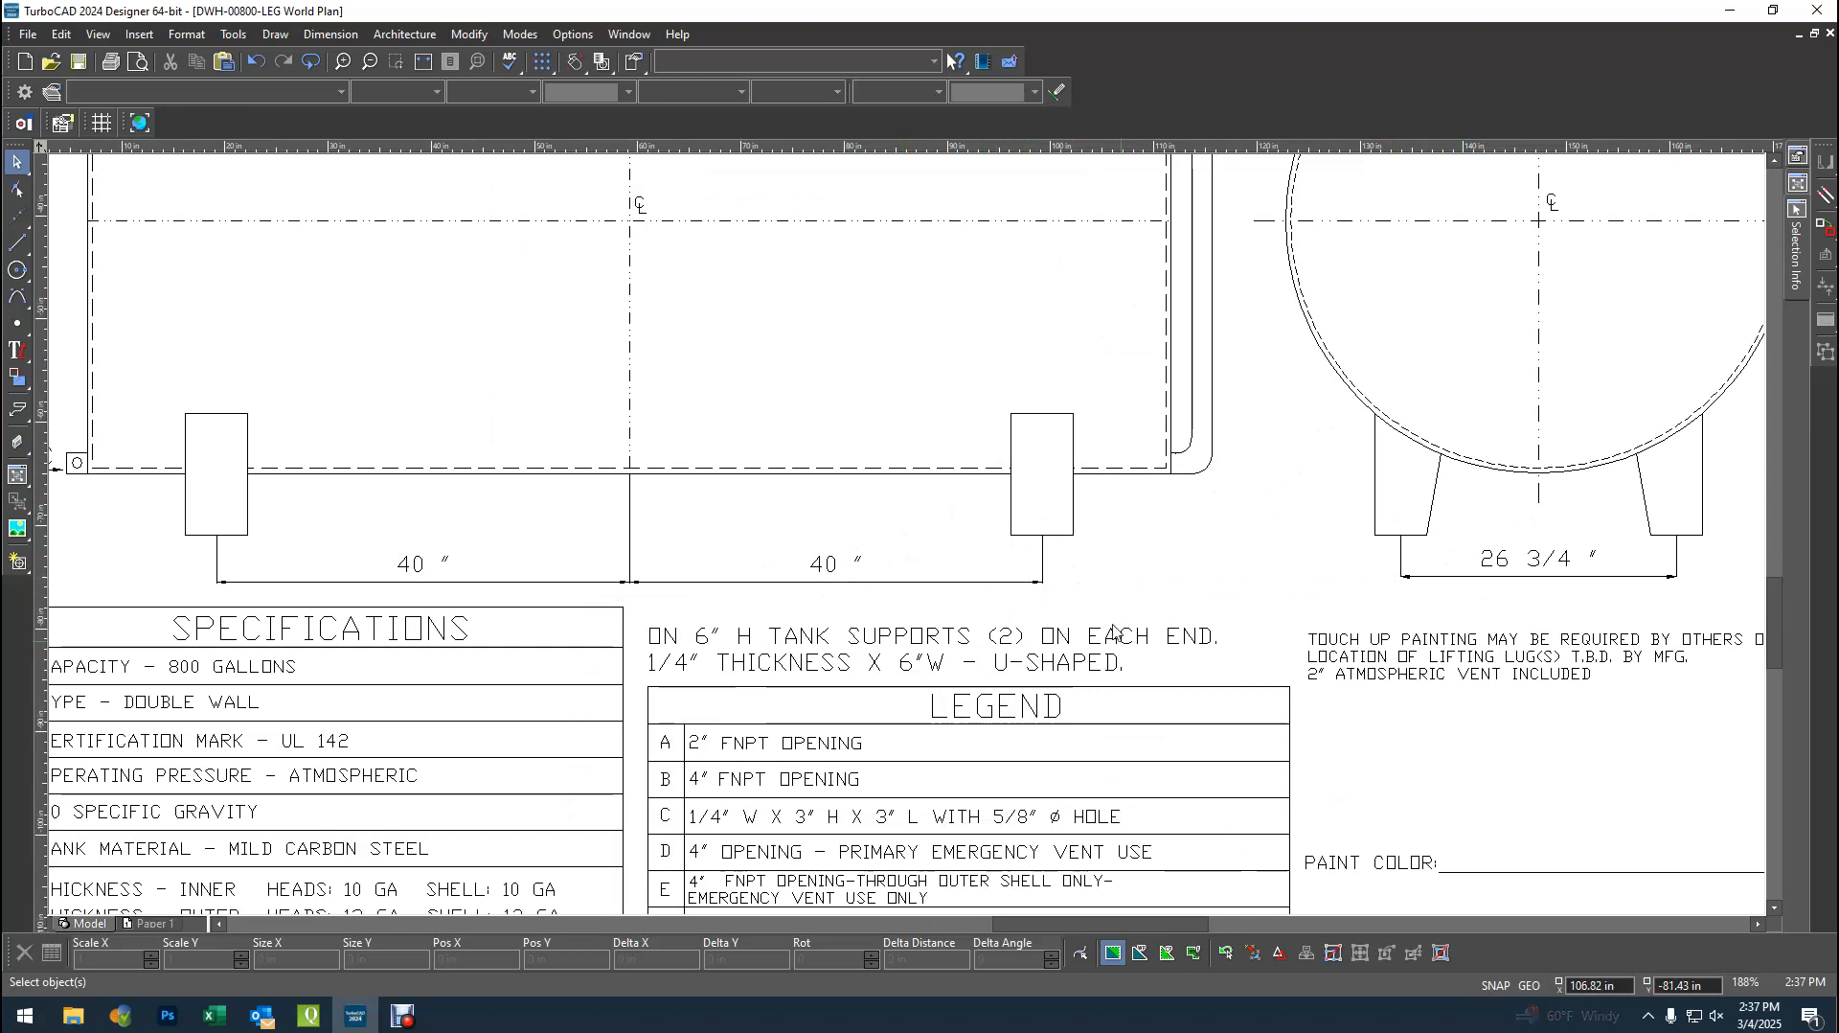
{"action": "left_click", "coordinate": [1046, 560]}
{"action": "left_click", "coordinate": [1168, 589]}
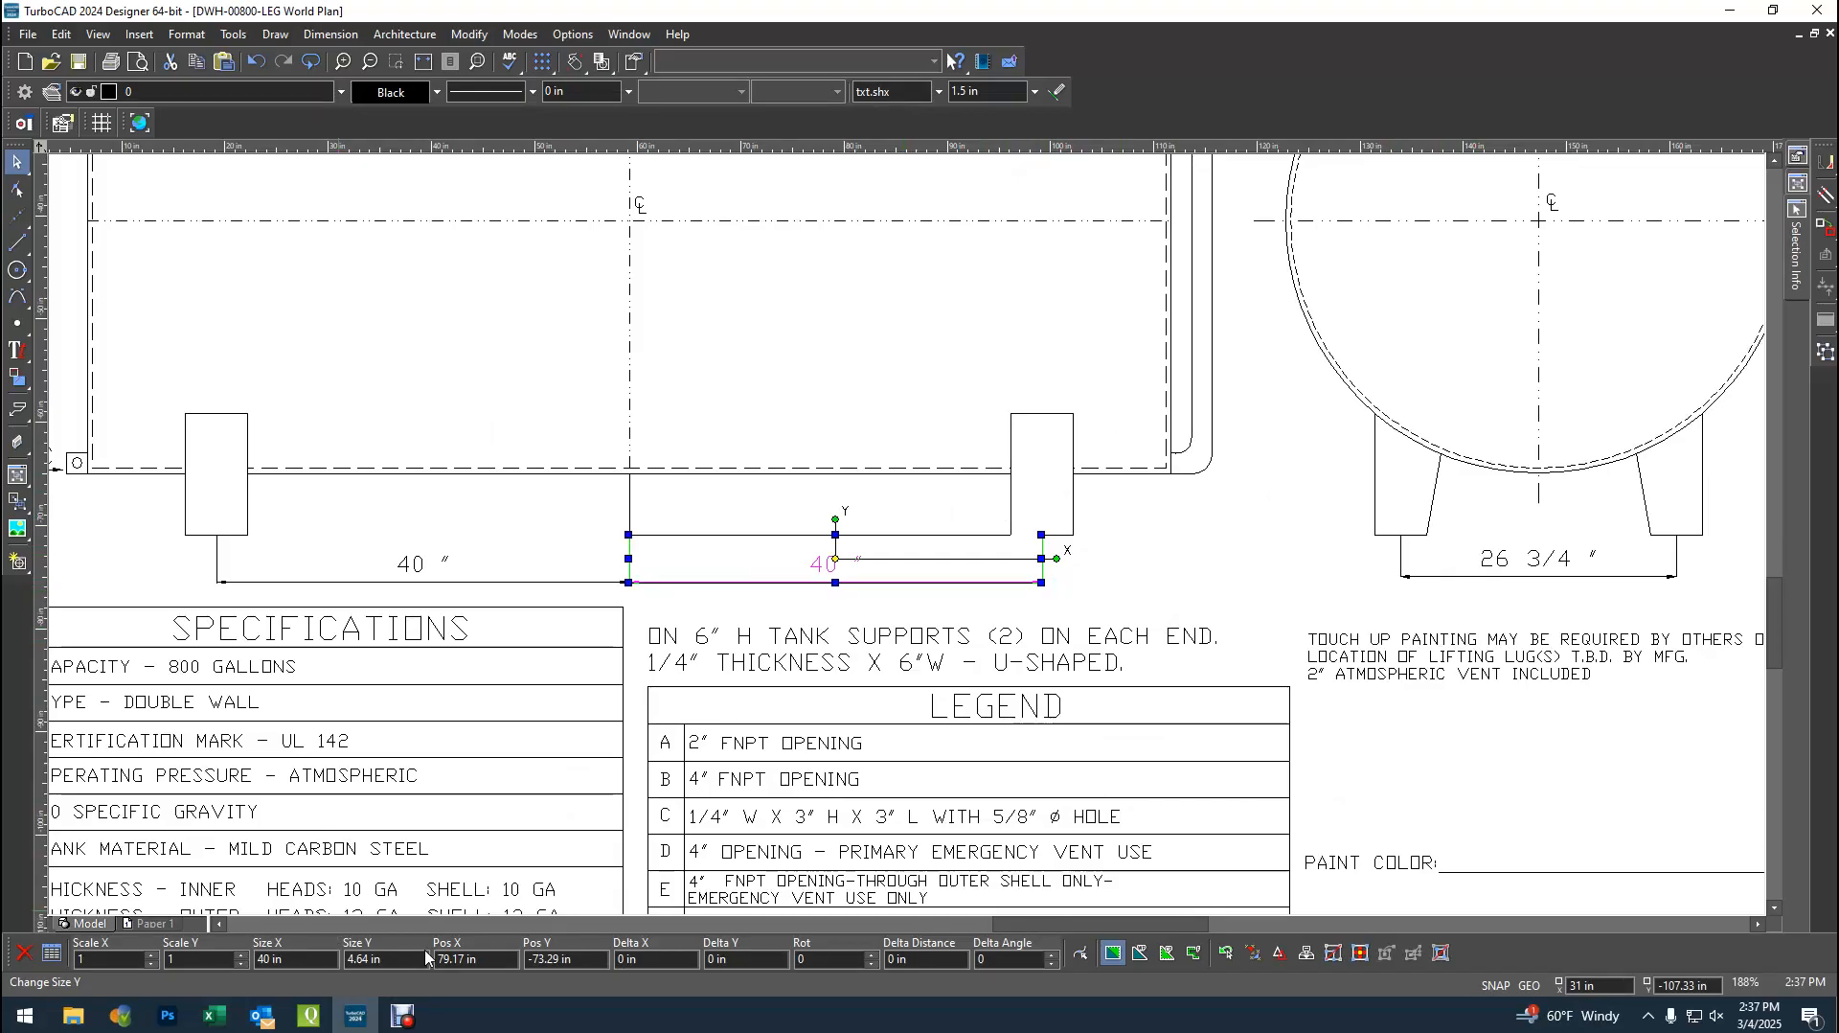
{"action": "left_click", "coordinate": [1452, 576]}
{"action": "left_click", "coordinate": [1533, 608]}
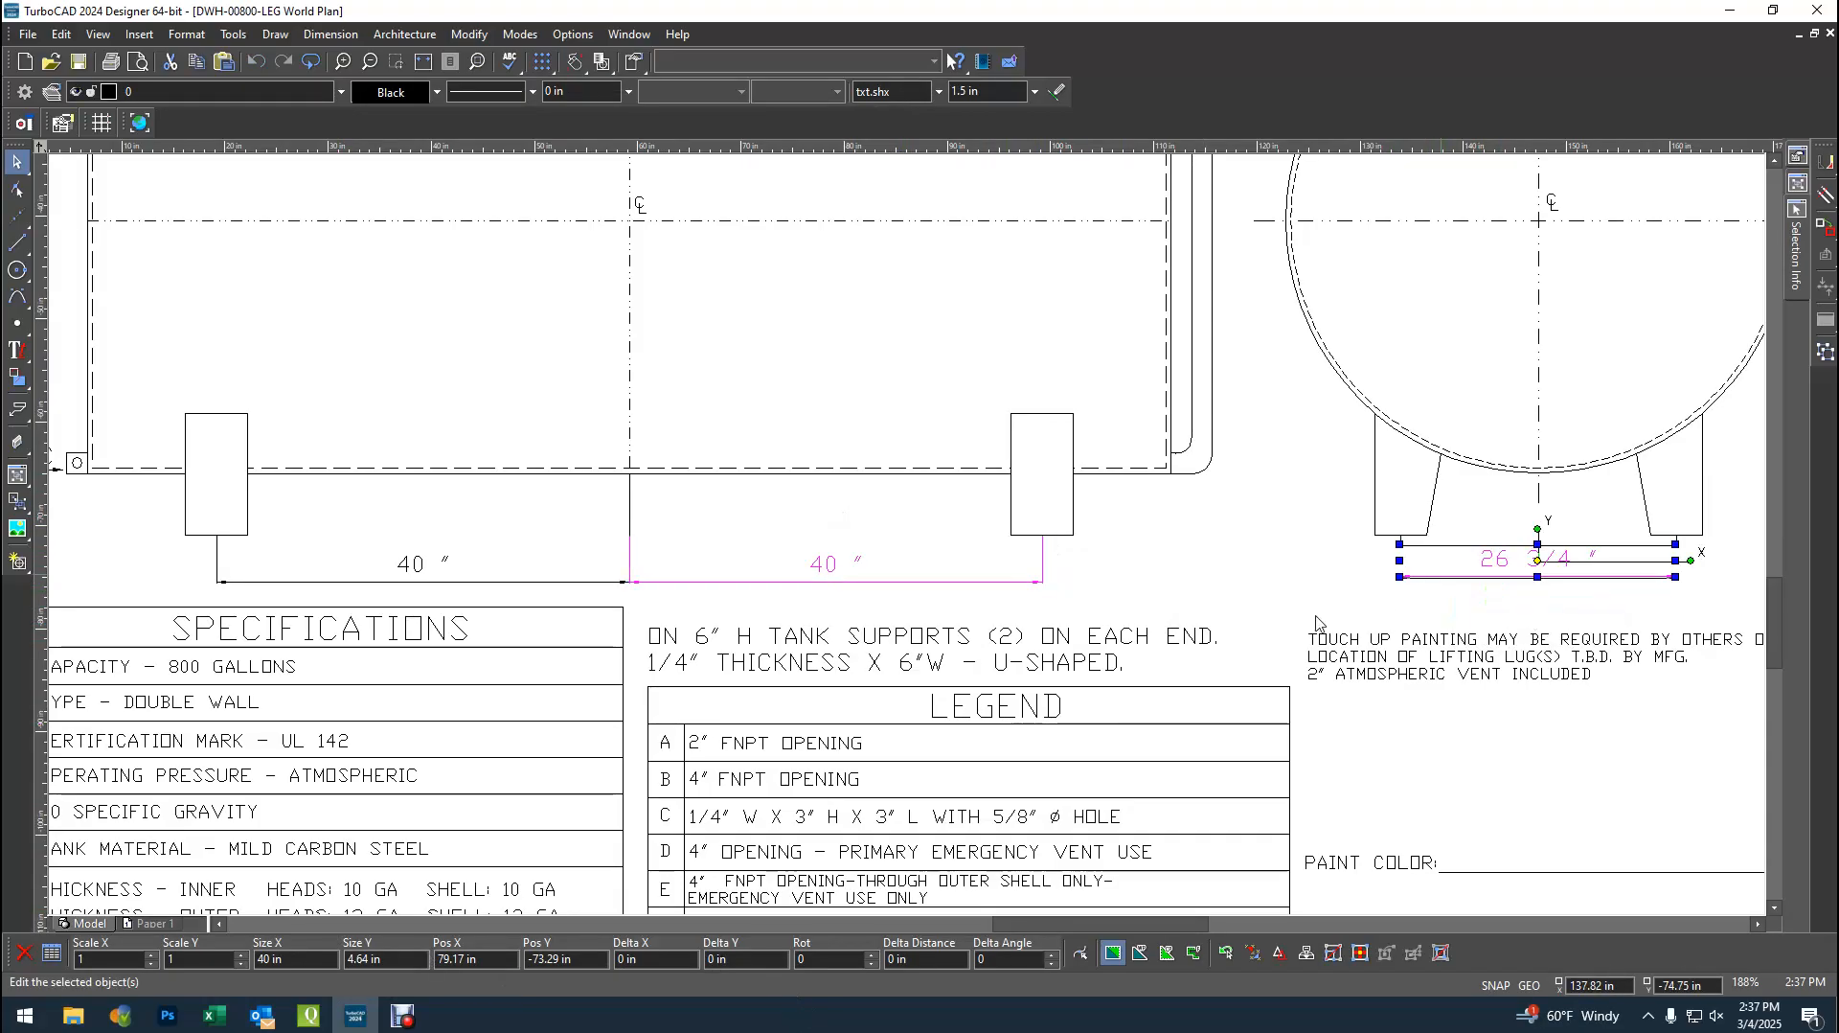
{"action": "left_click", "coordinate": [1331, 617]}
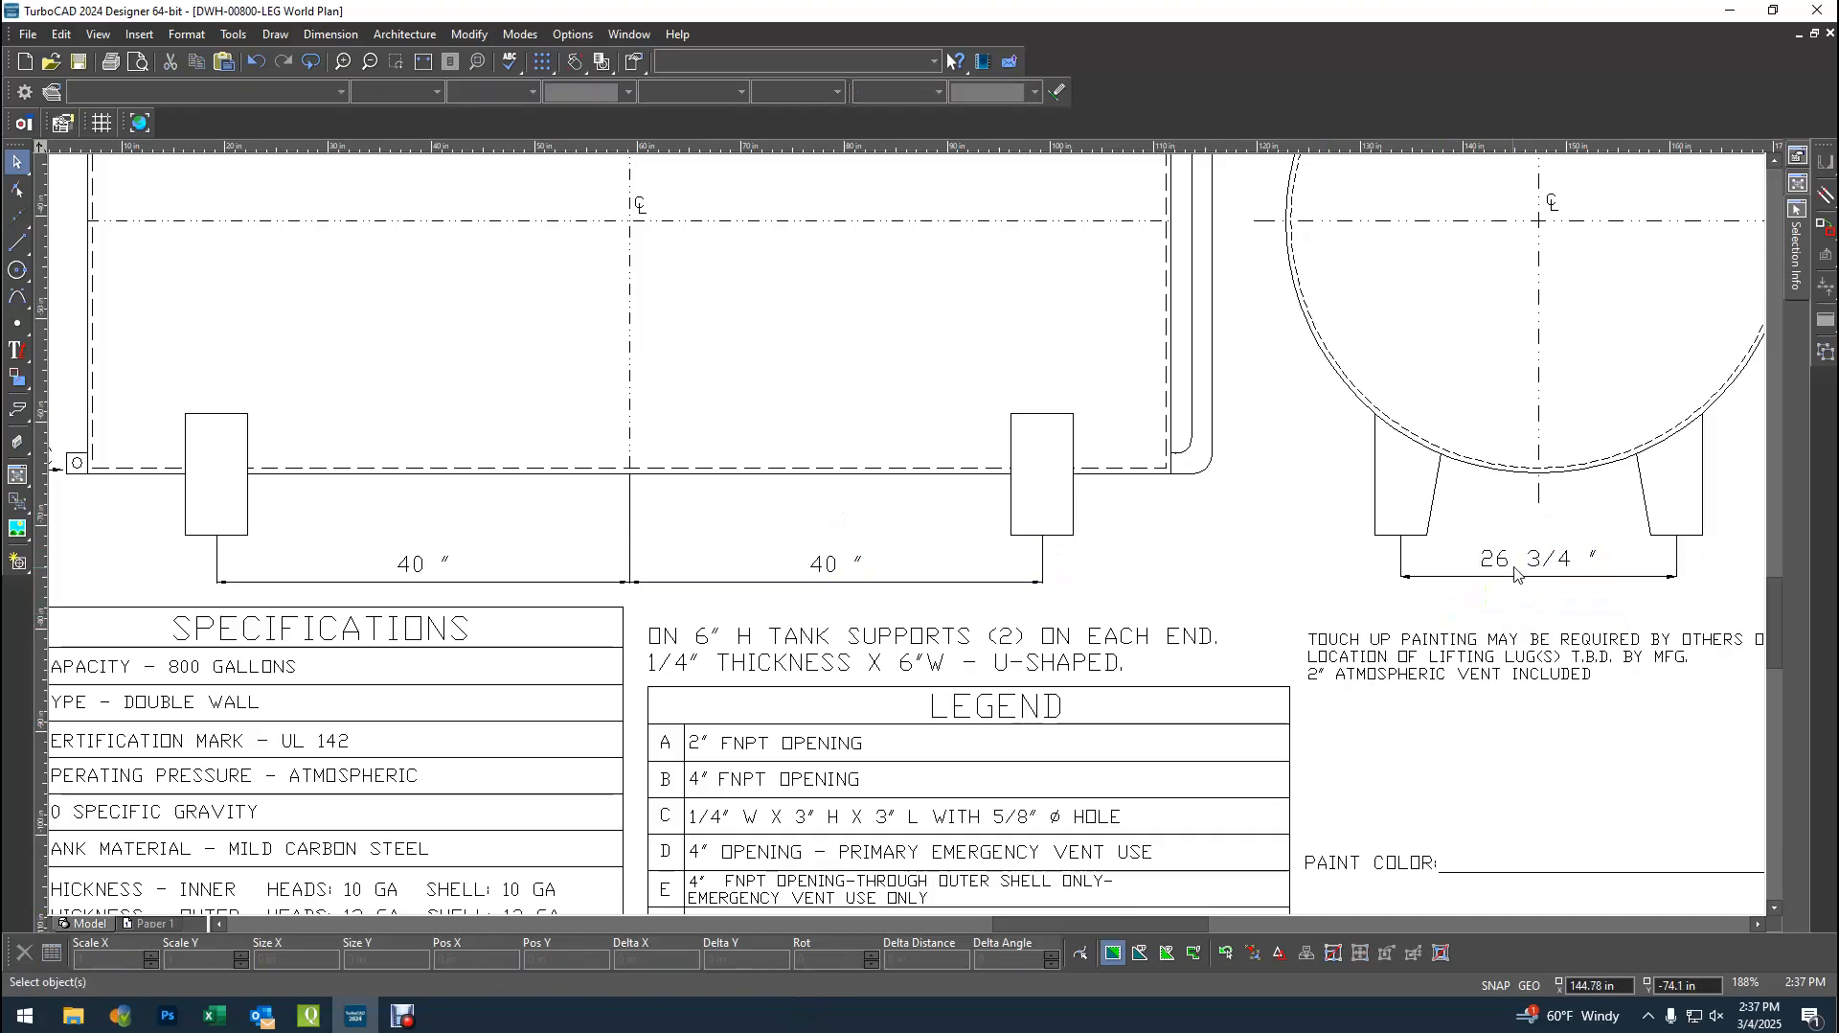
- Delete the overlapping line at the base of the end view's left support, where the 26 3/4 in dimension starts
{"action": "scroll", "coordinate": [1516, 579], "scroll_direction": "up", "scroll_amount": 1}
{"action": "left_click", "coordinate": [1013, 534]}
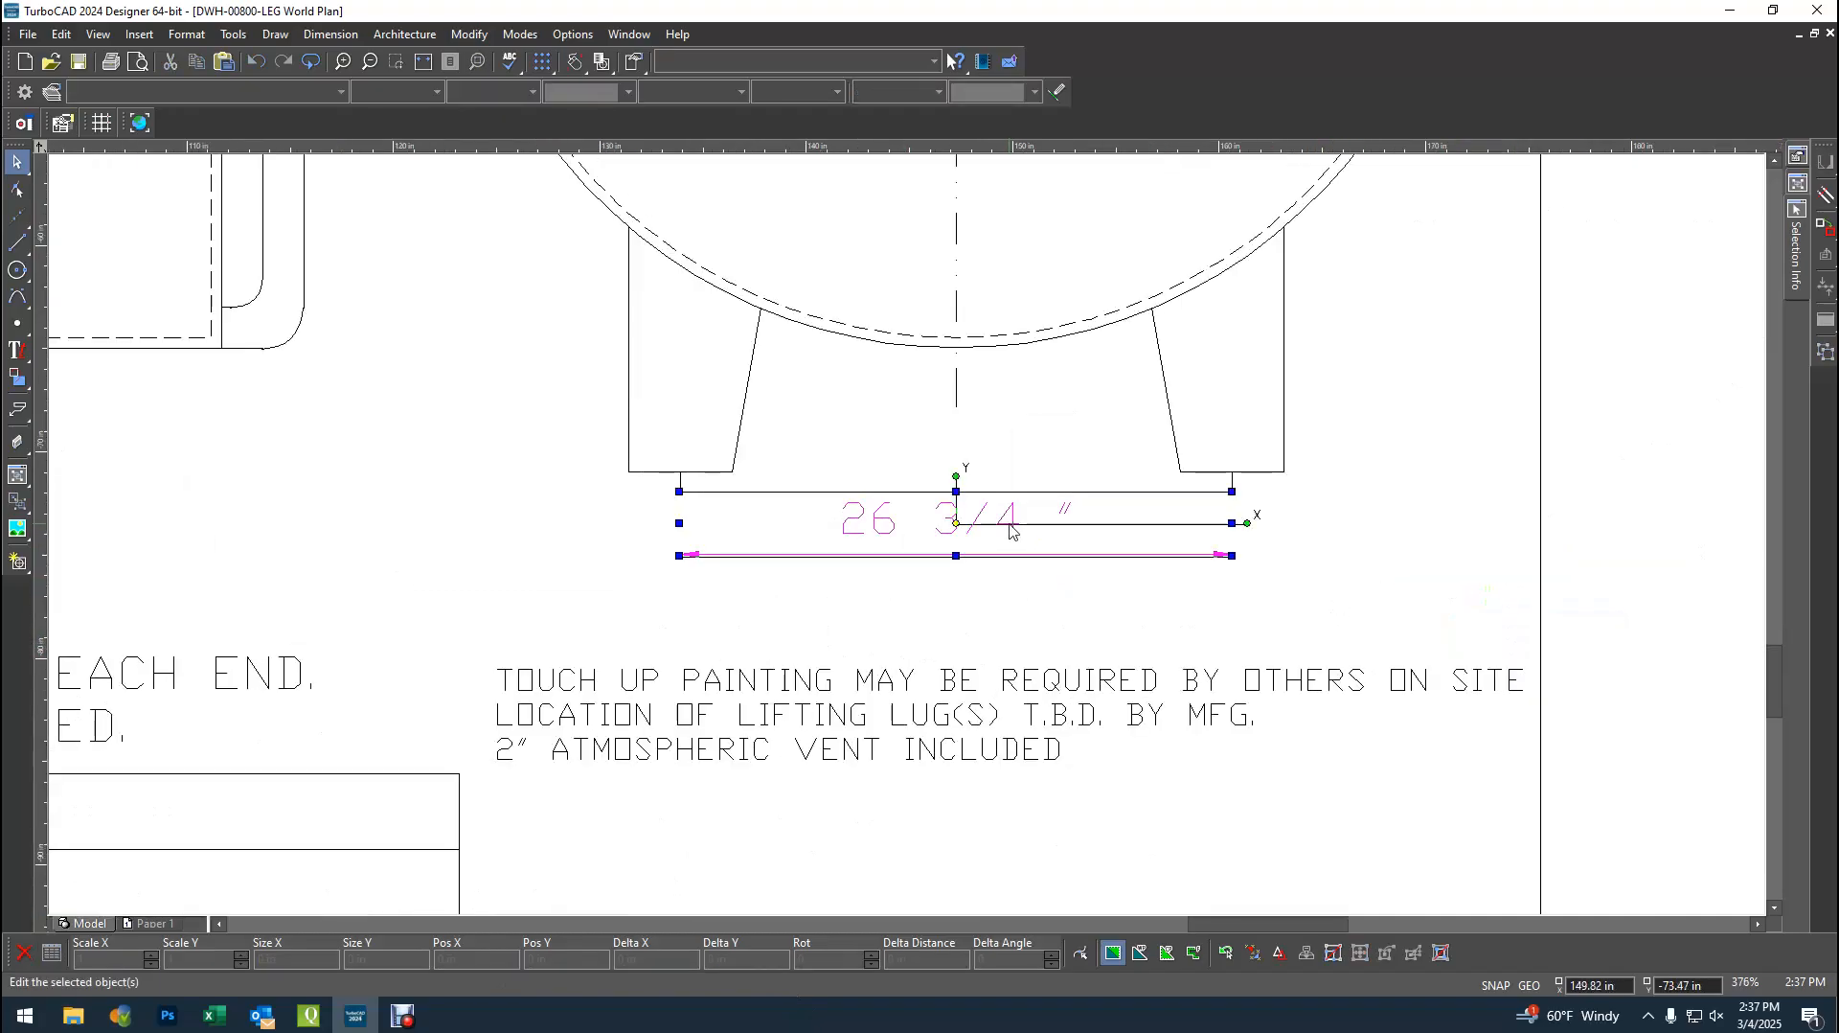
{"action": "left_click", "coordinate": [690, 484]}
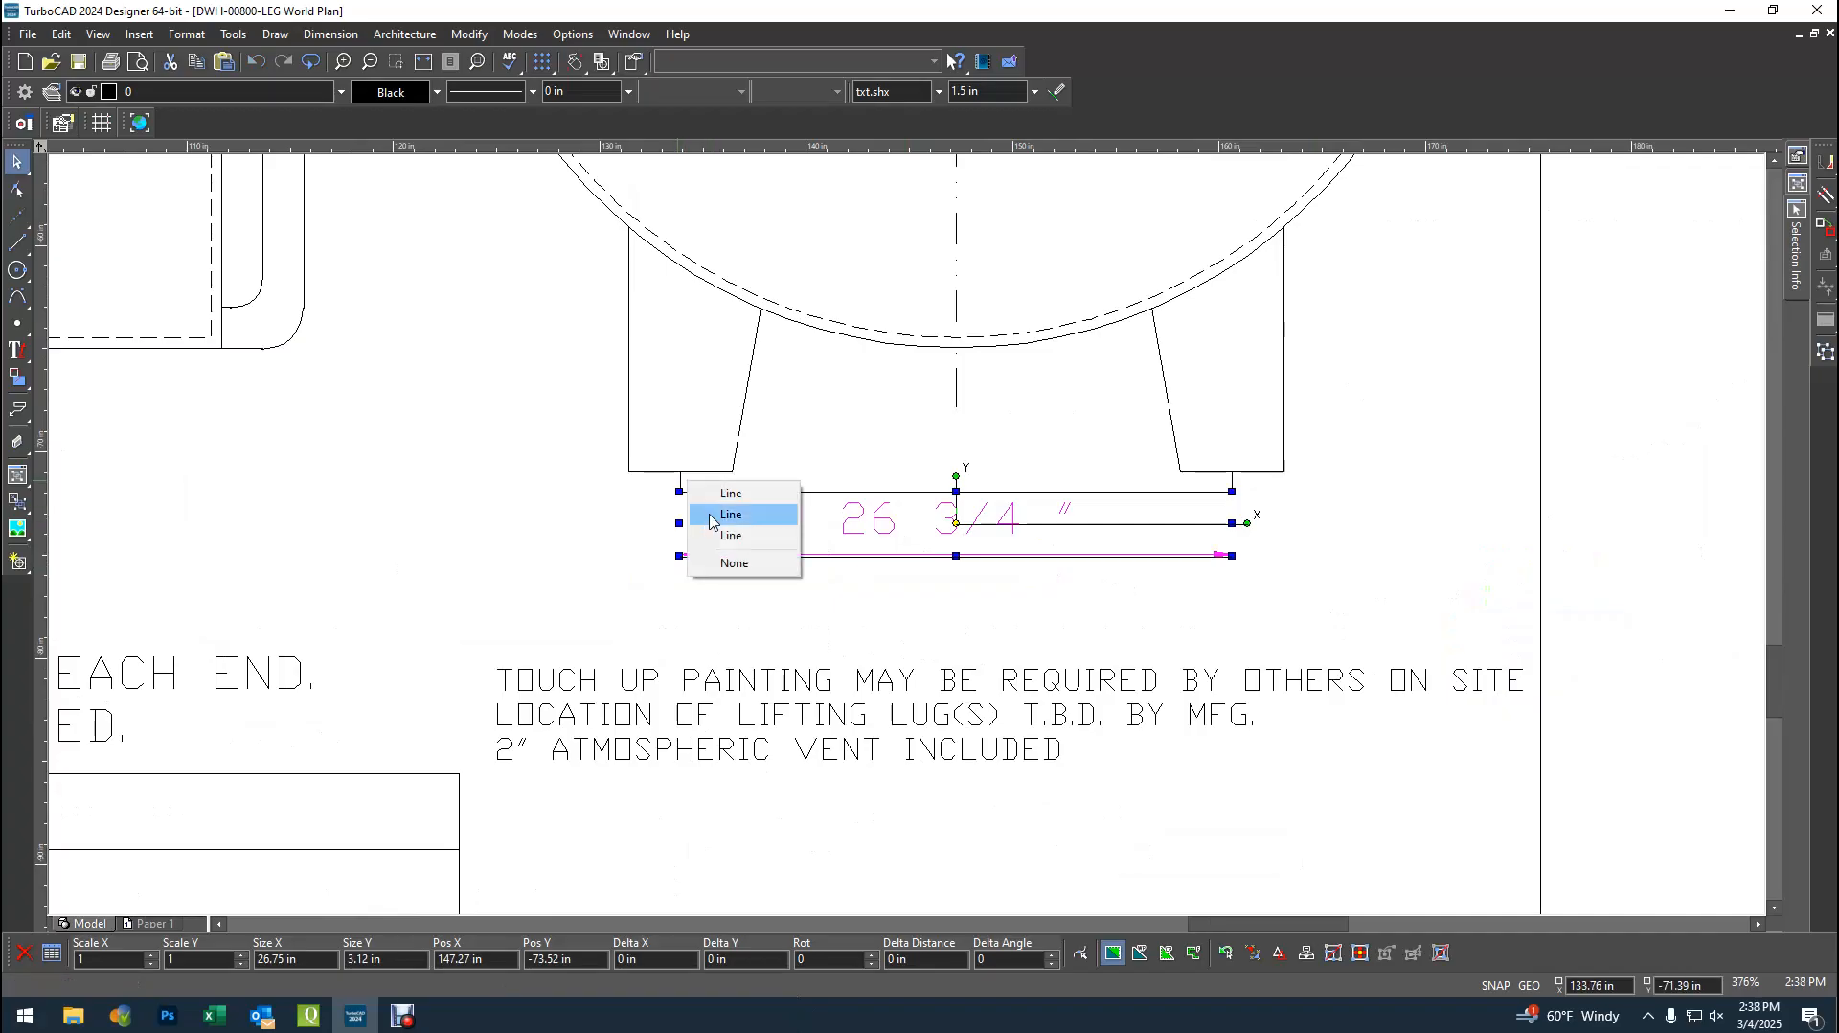
{"action": "left_click", "coordinate": [710, 516]}
{"action": "key", "text": "Delete"}
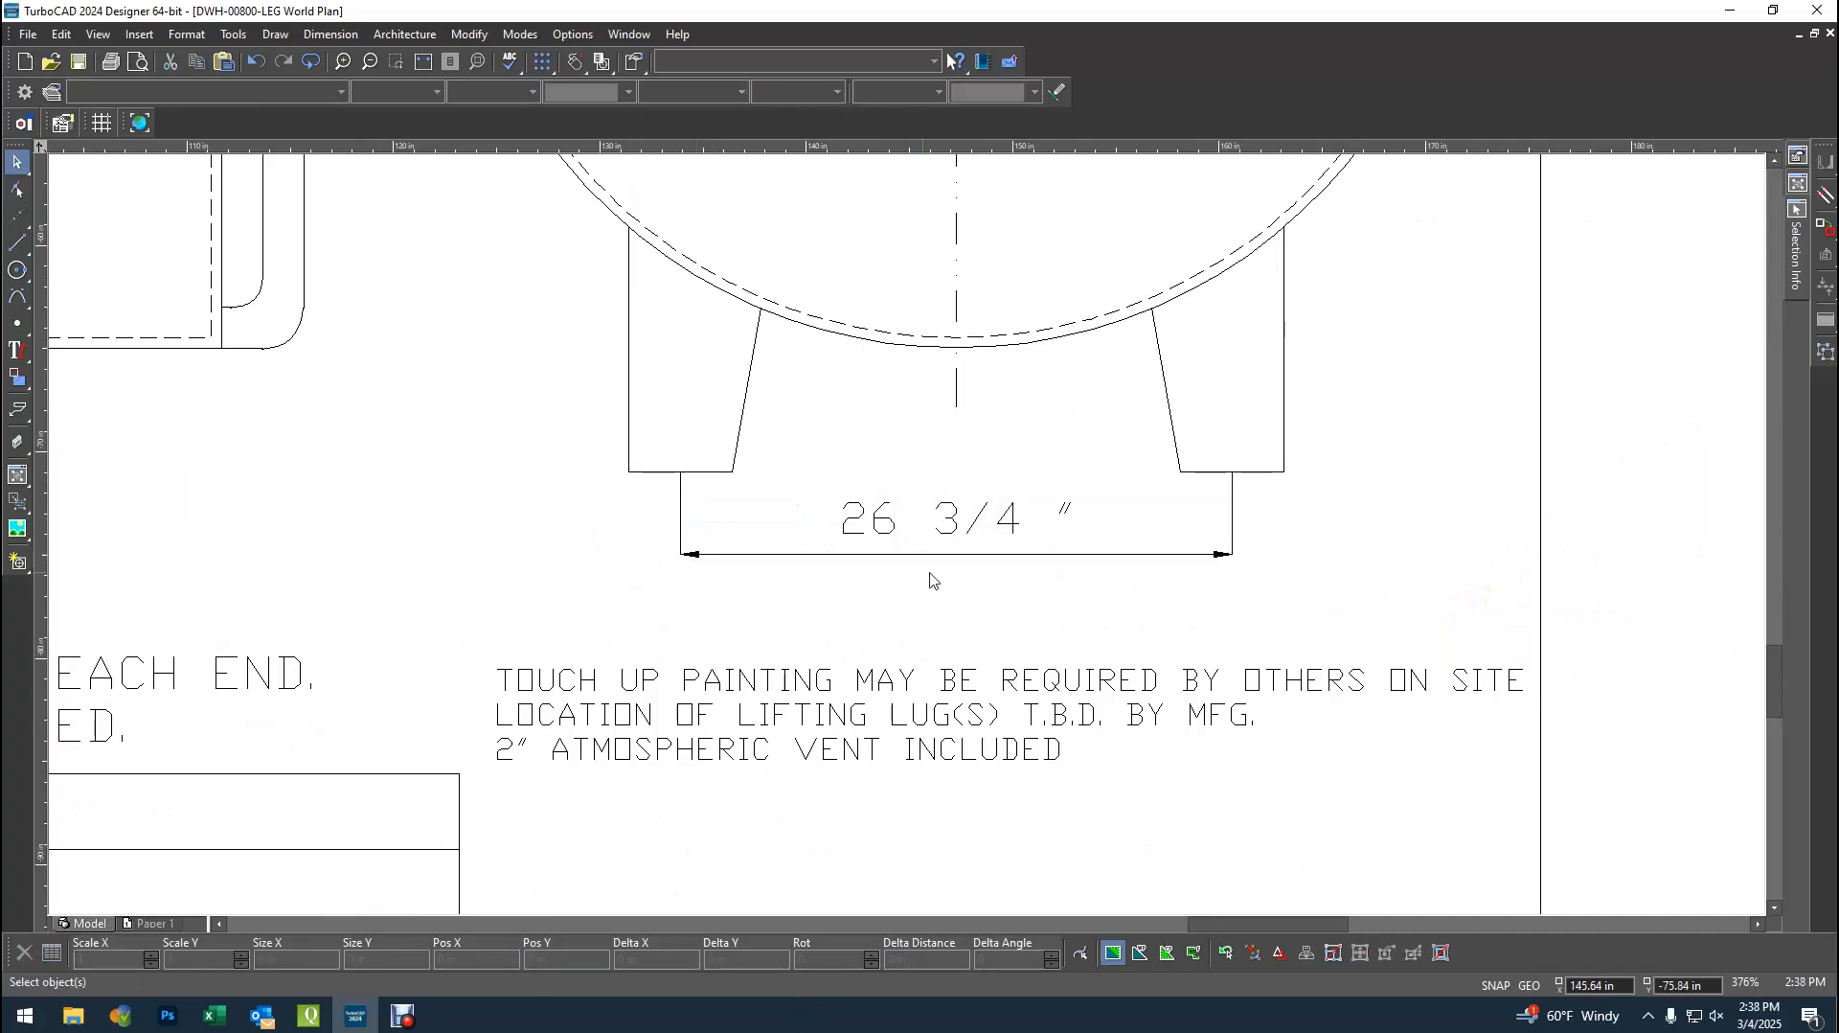
- Delete the vertical lines beneath both end-view supports together with the 26 3/4 in dimension between them
{"action": "left_click", "coordinate": [1232, 498]}
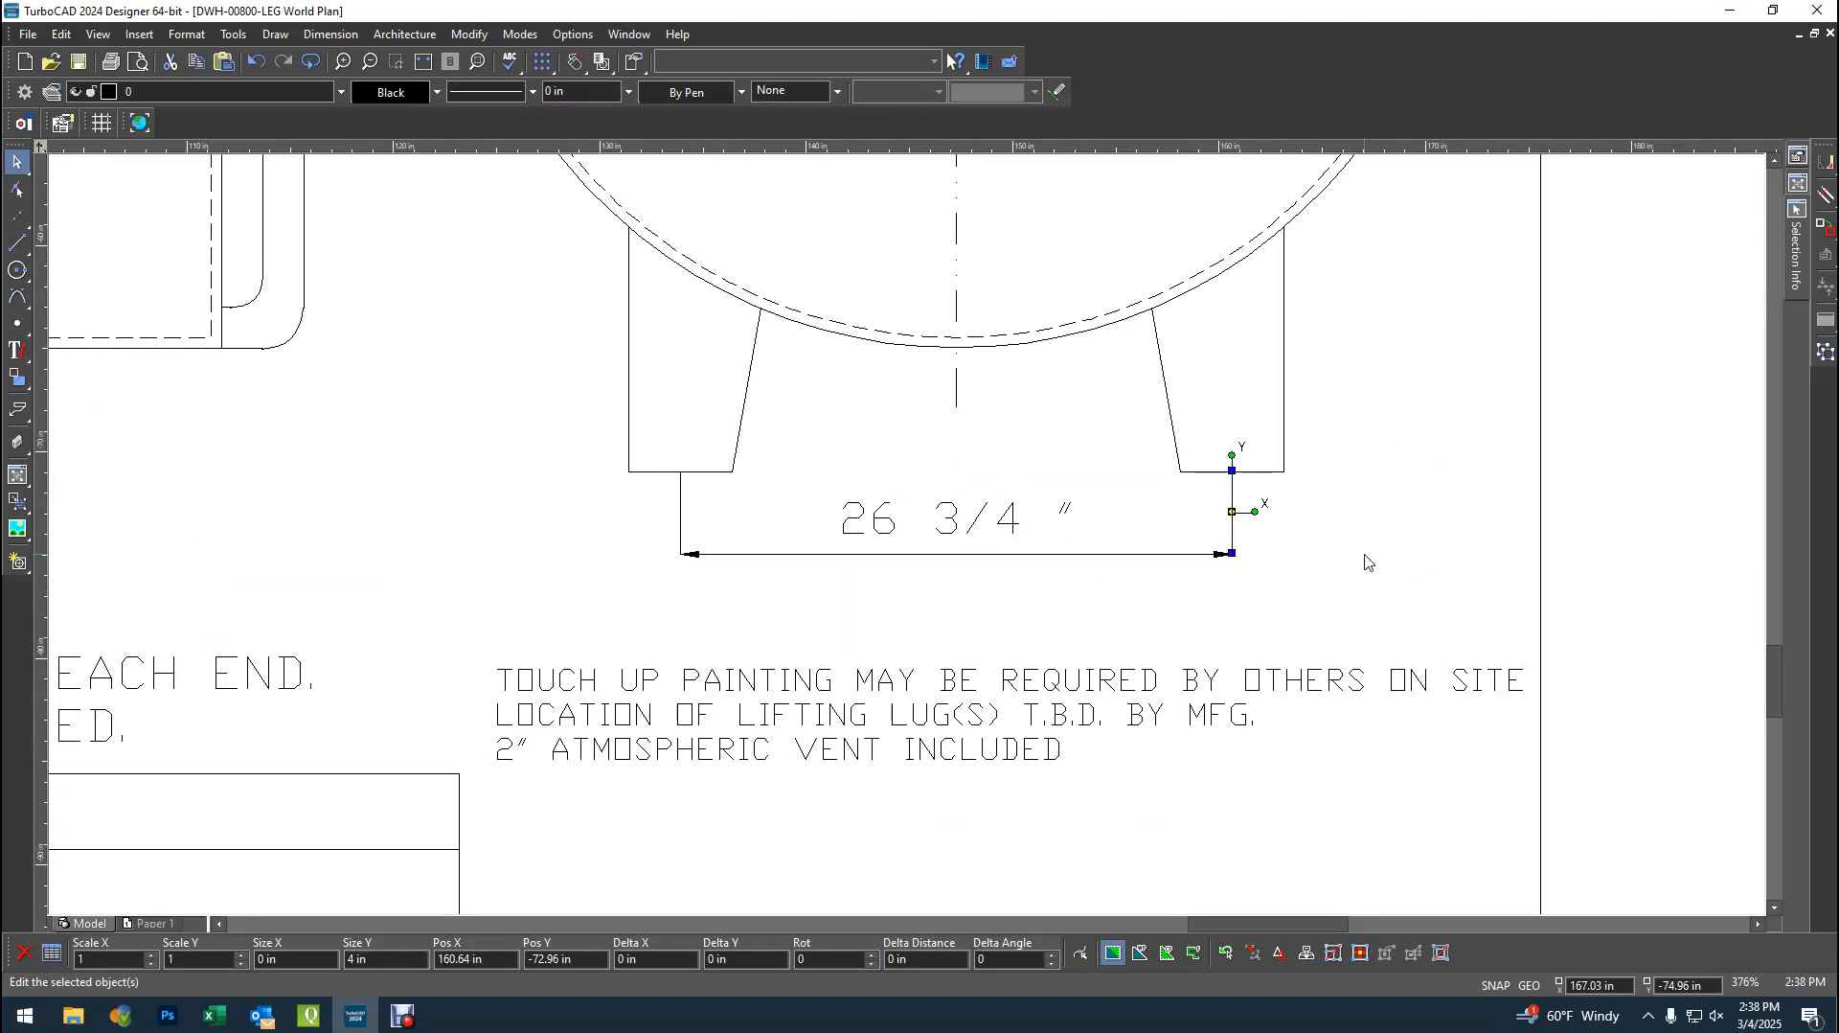
{"action": "key", "text": "Delete"}
{"action": "left_click", "coordinate": [683, 512]}
{"action": "key", "text": "Delete"}
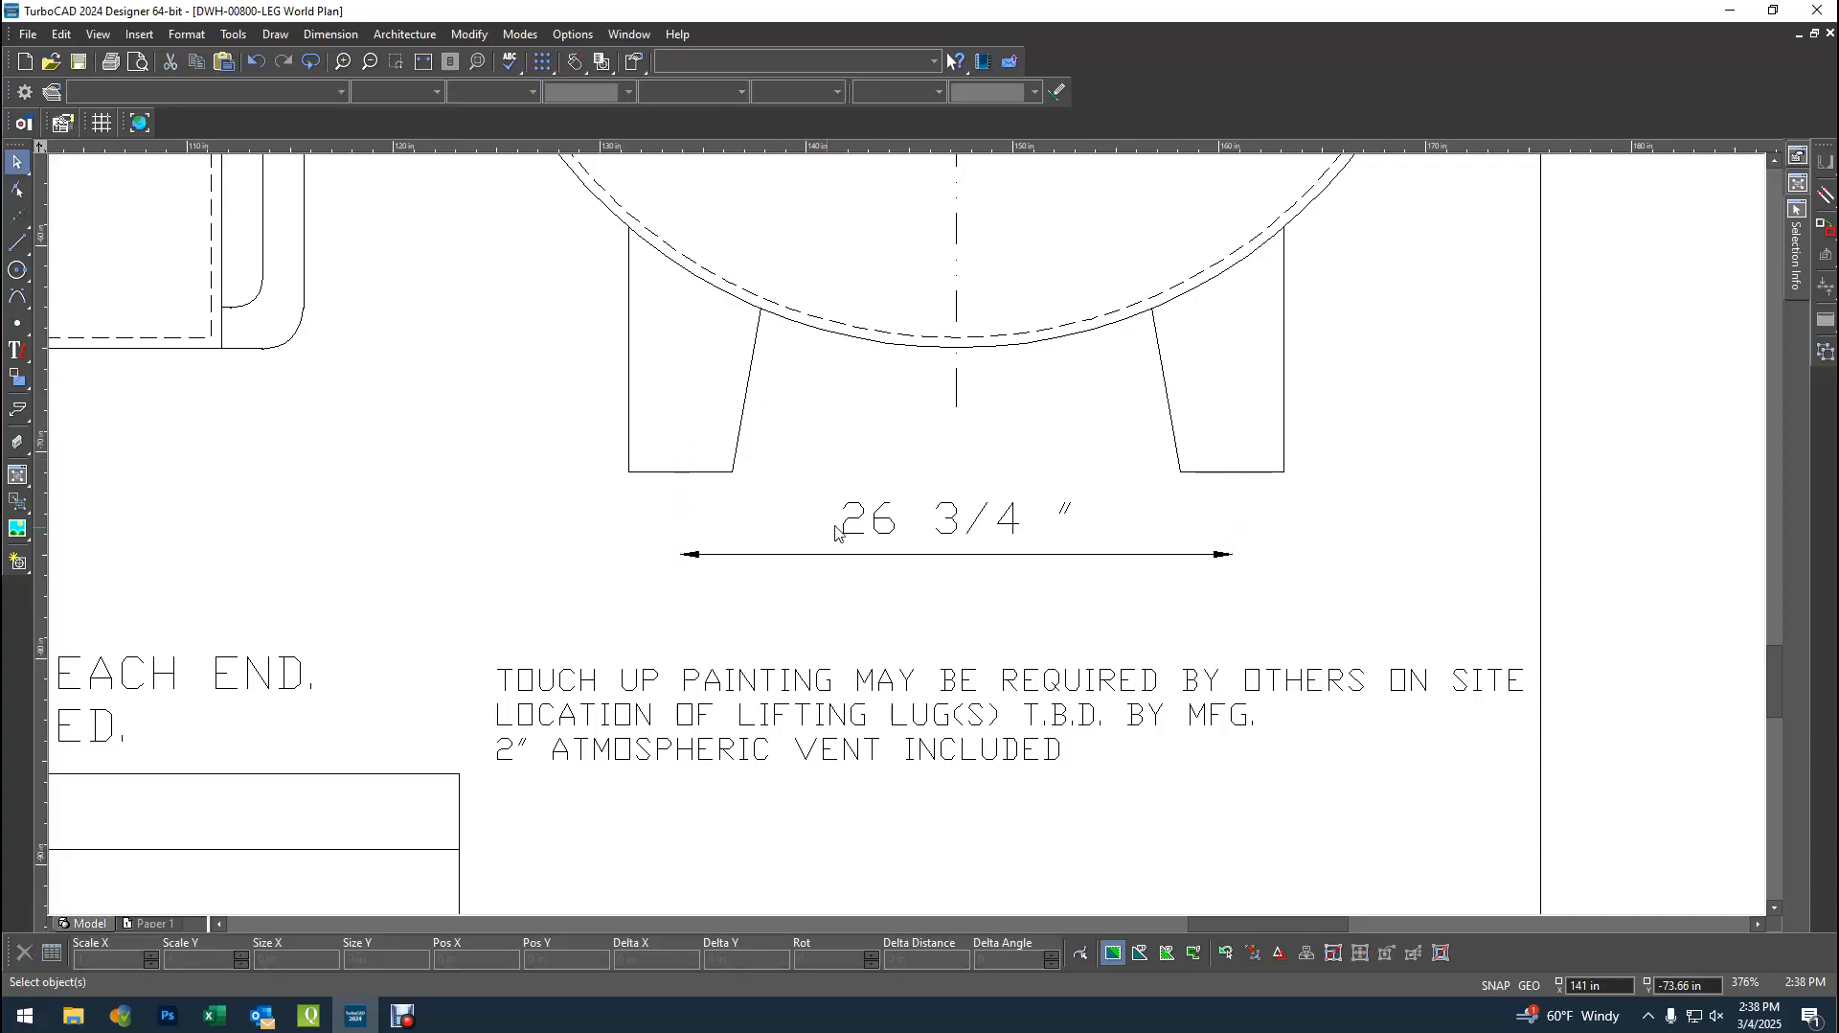
{"action": "left_click", "coordinate": [833, 525]}
{"action": "key", "text": "Delete"}
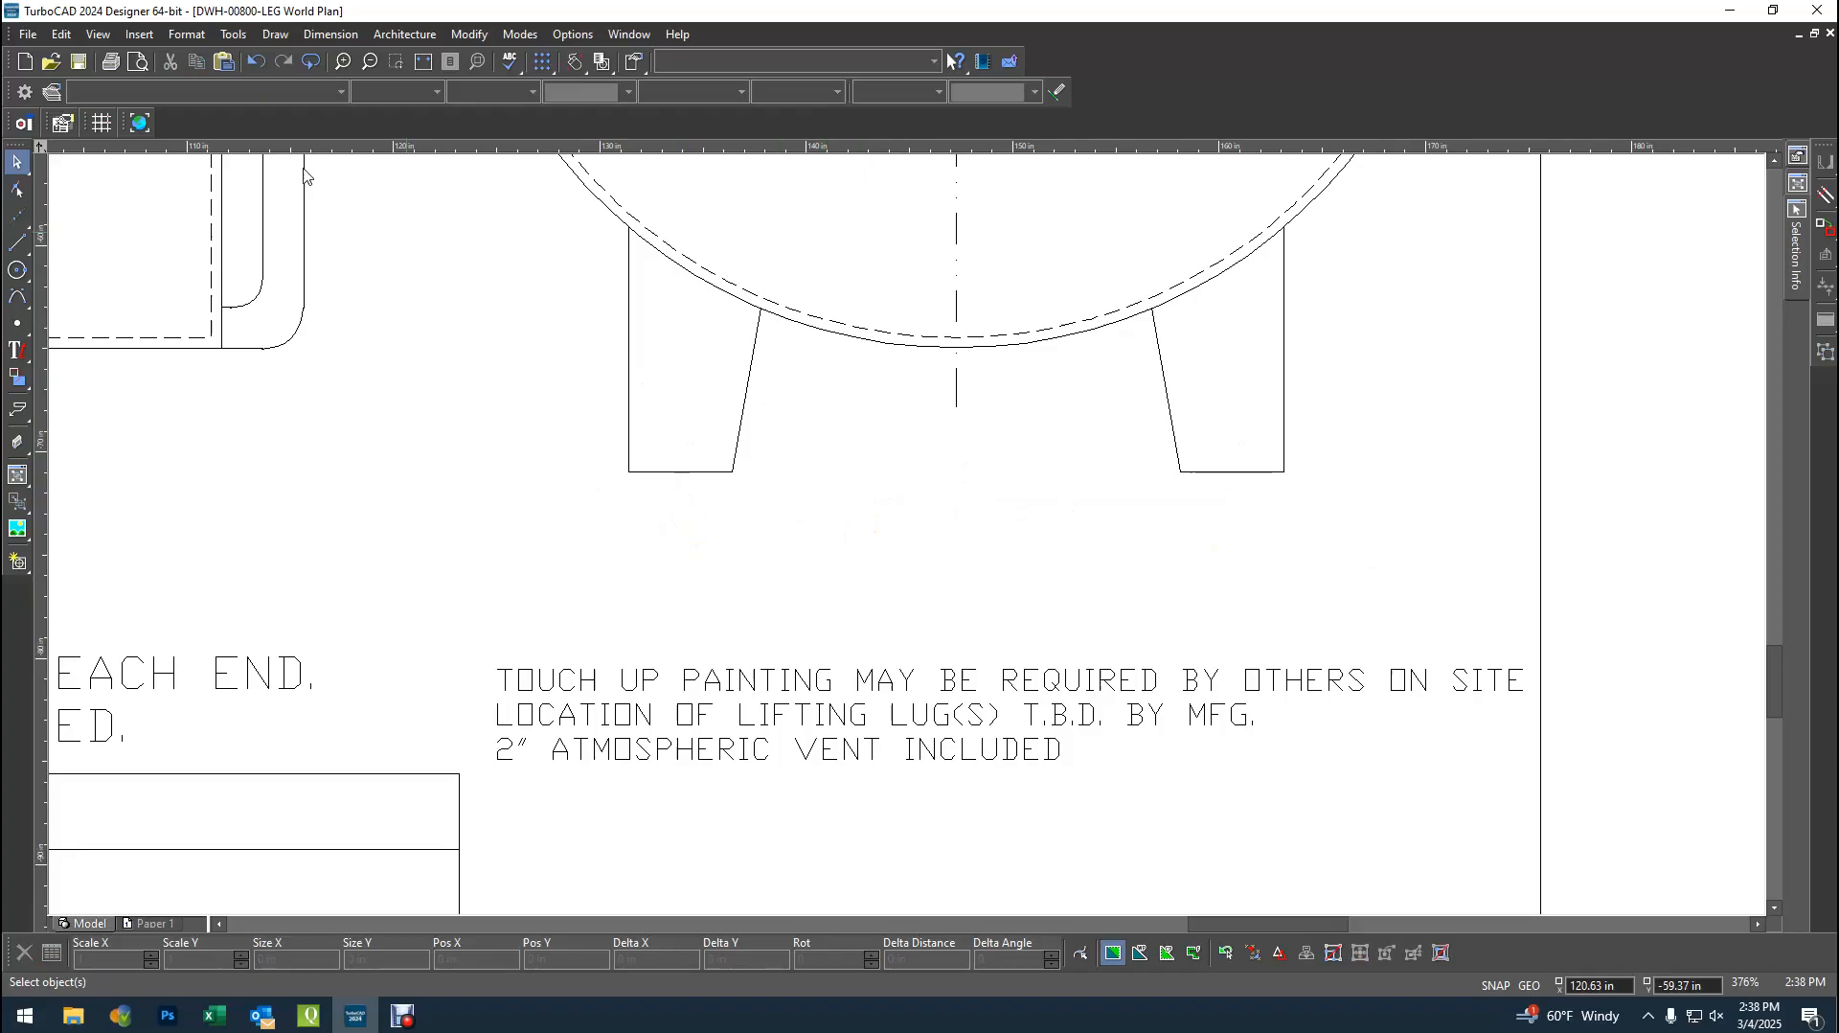
{"action": "left_click", "coordinate": [330, 34]}
{"action": "left_click", "coordinate": [343, 85]}
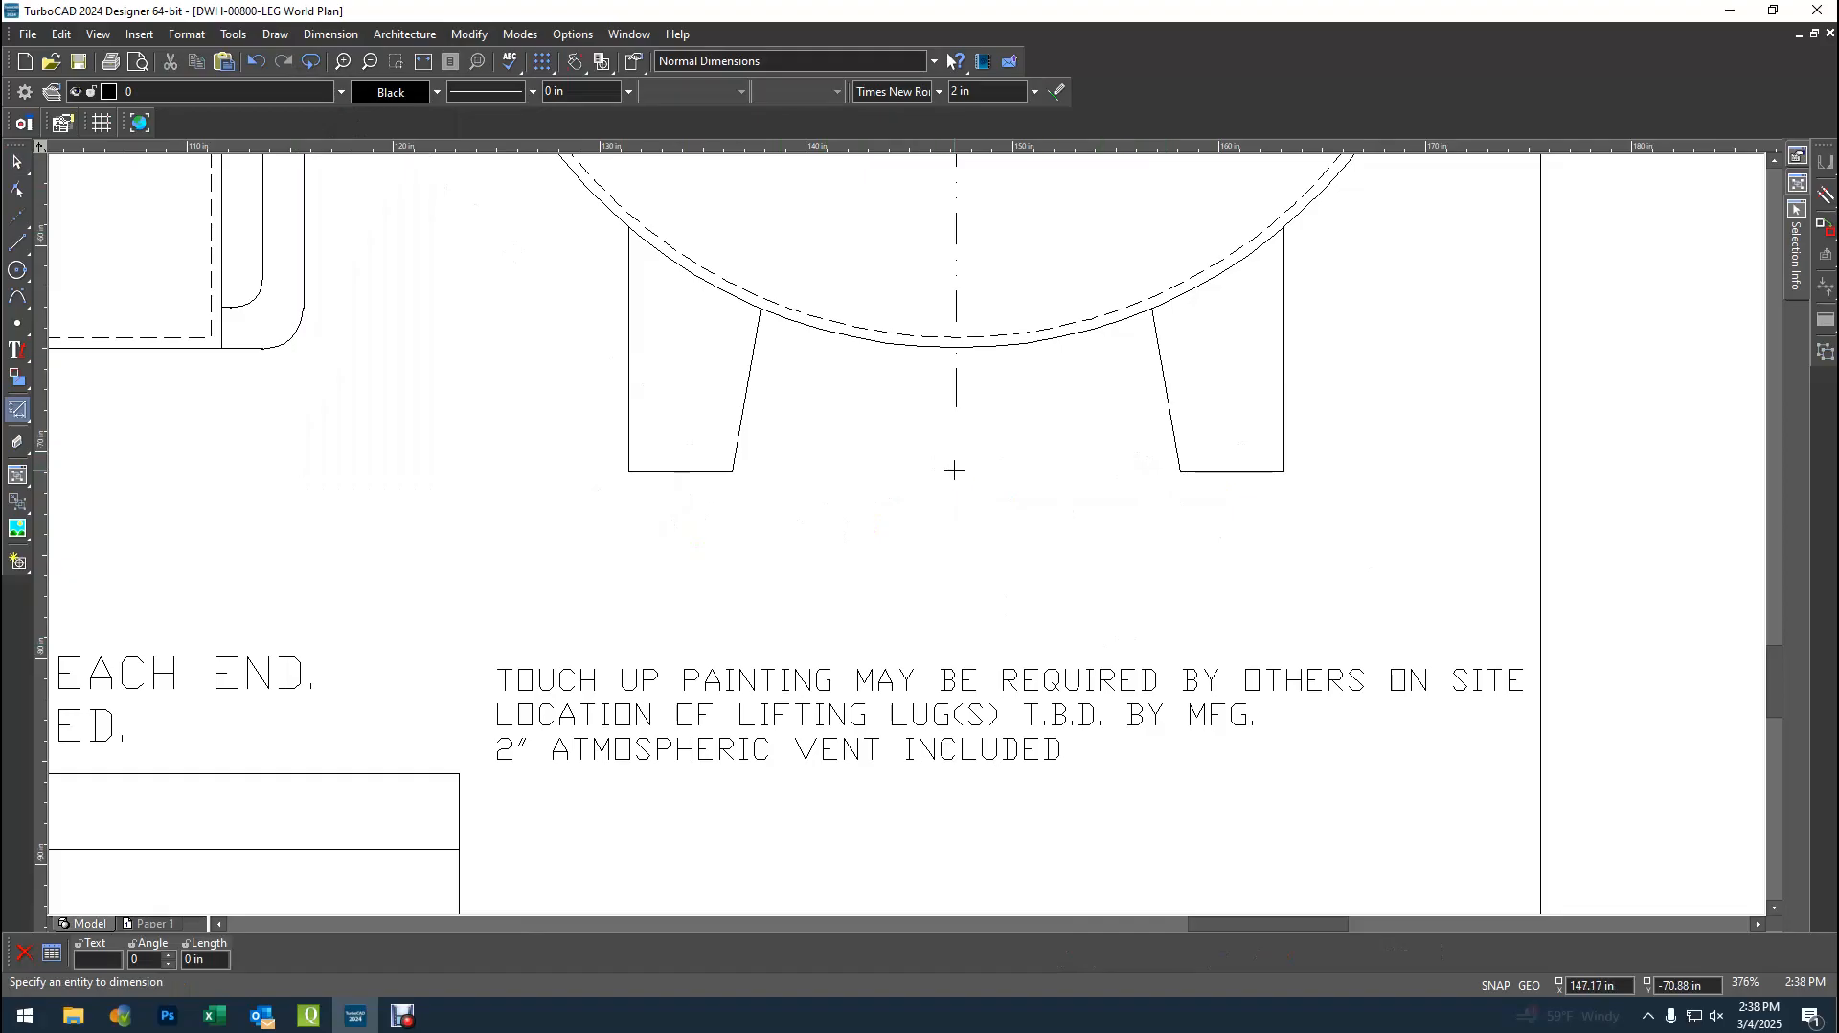
{"action": "left_click", "coordinate": [954, 470]}
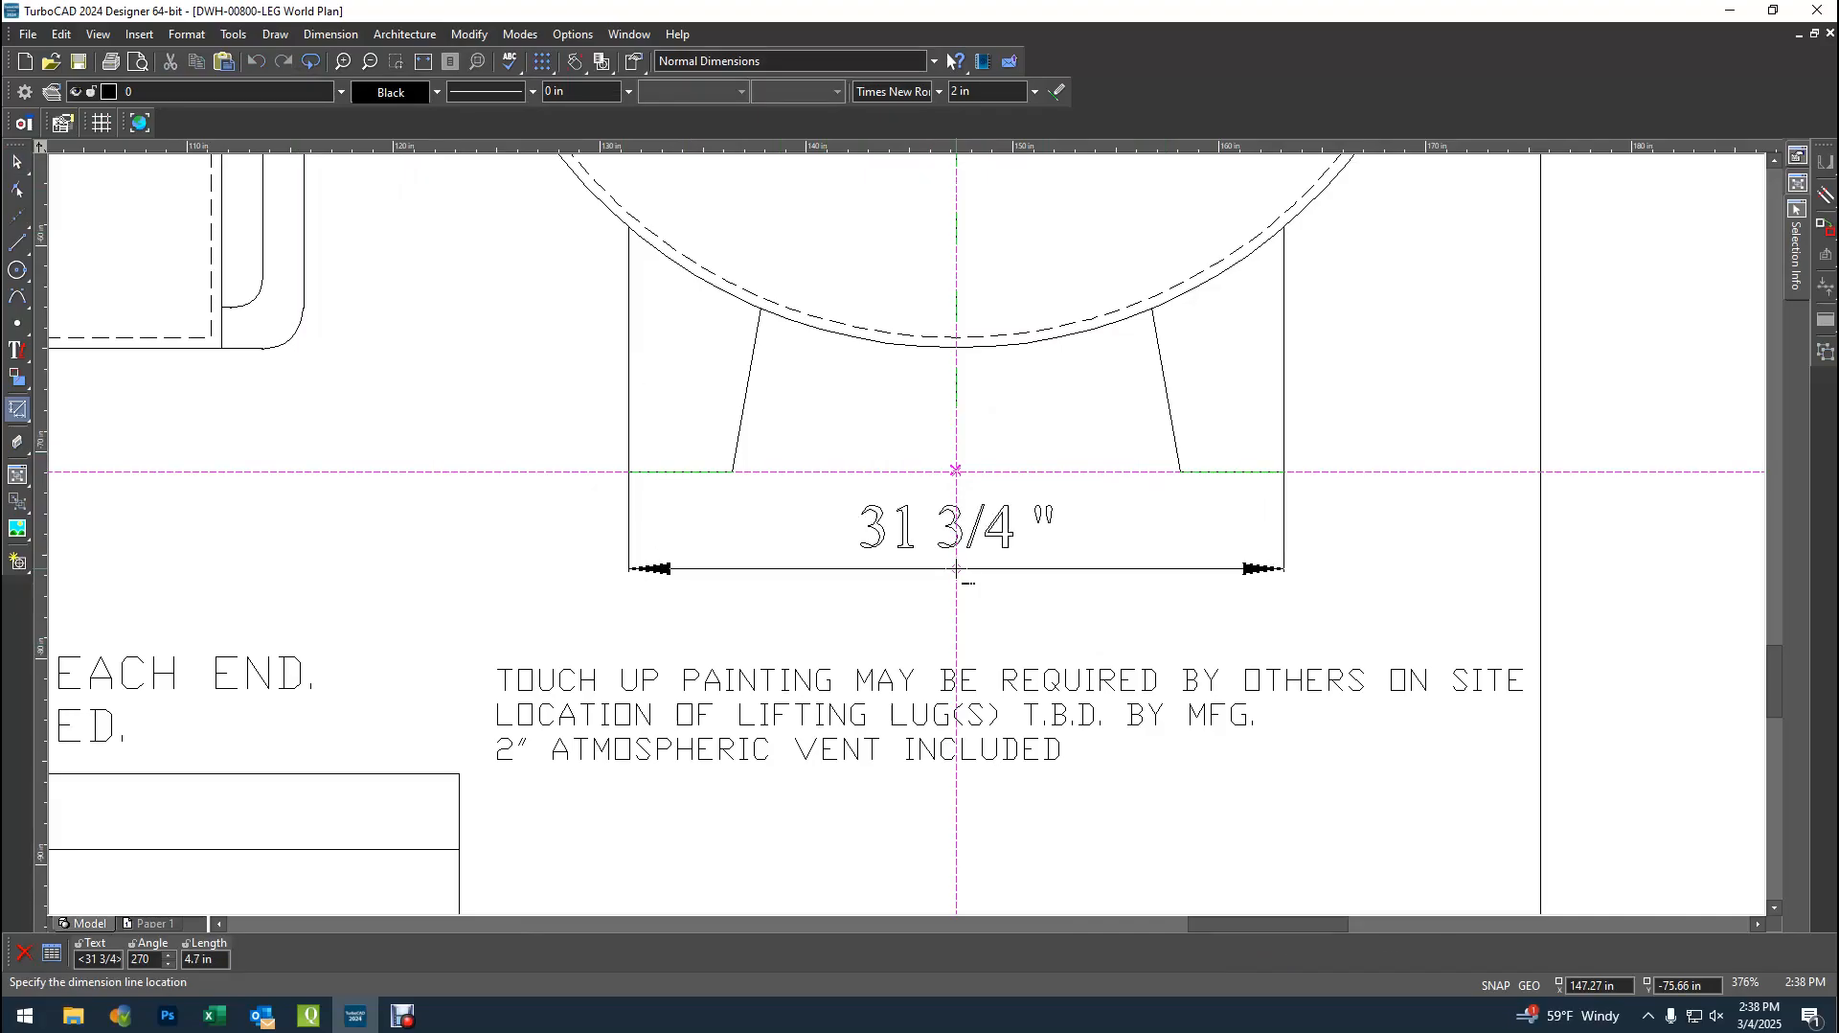
{"action": "key", "text": "Escape"}
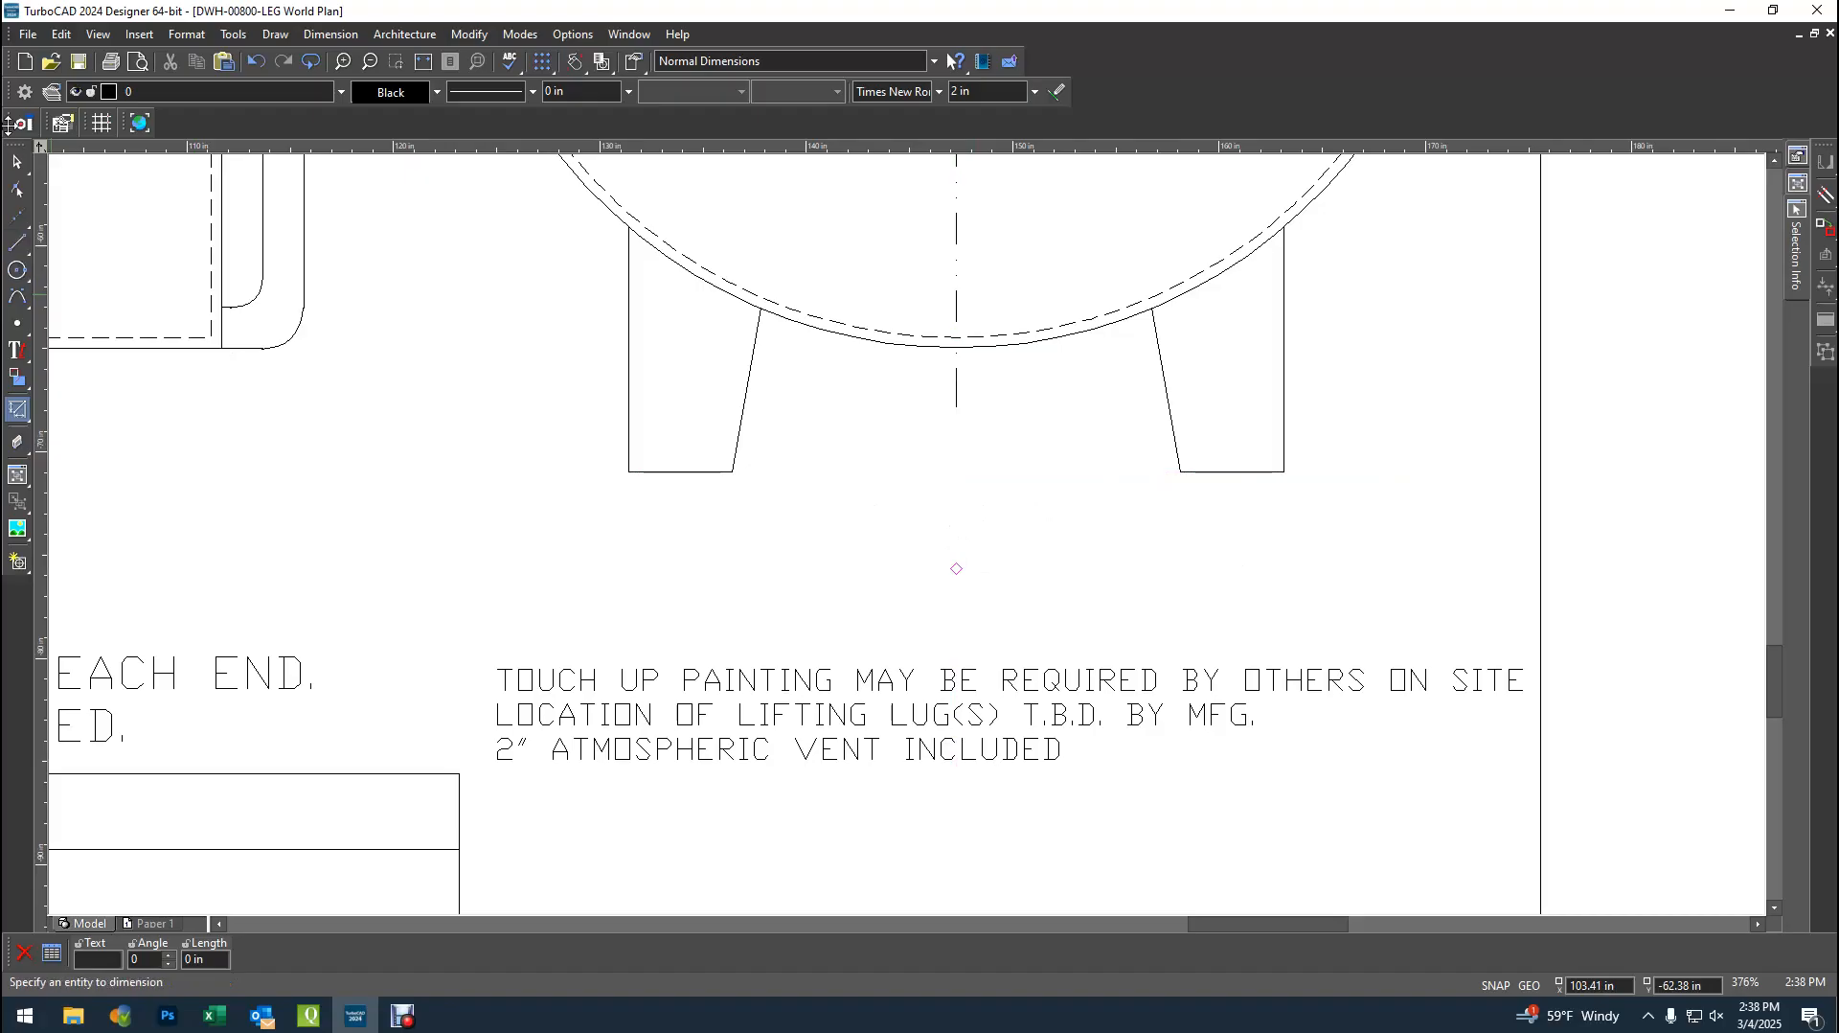
{"action": "left_click", "coordinate": [17, 161]}
{"action": "left_click", "coordinate": [803, 474]}
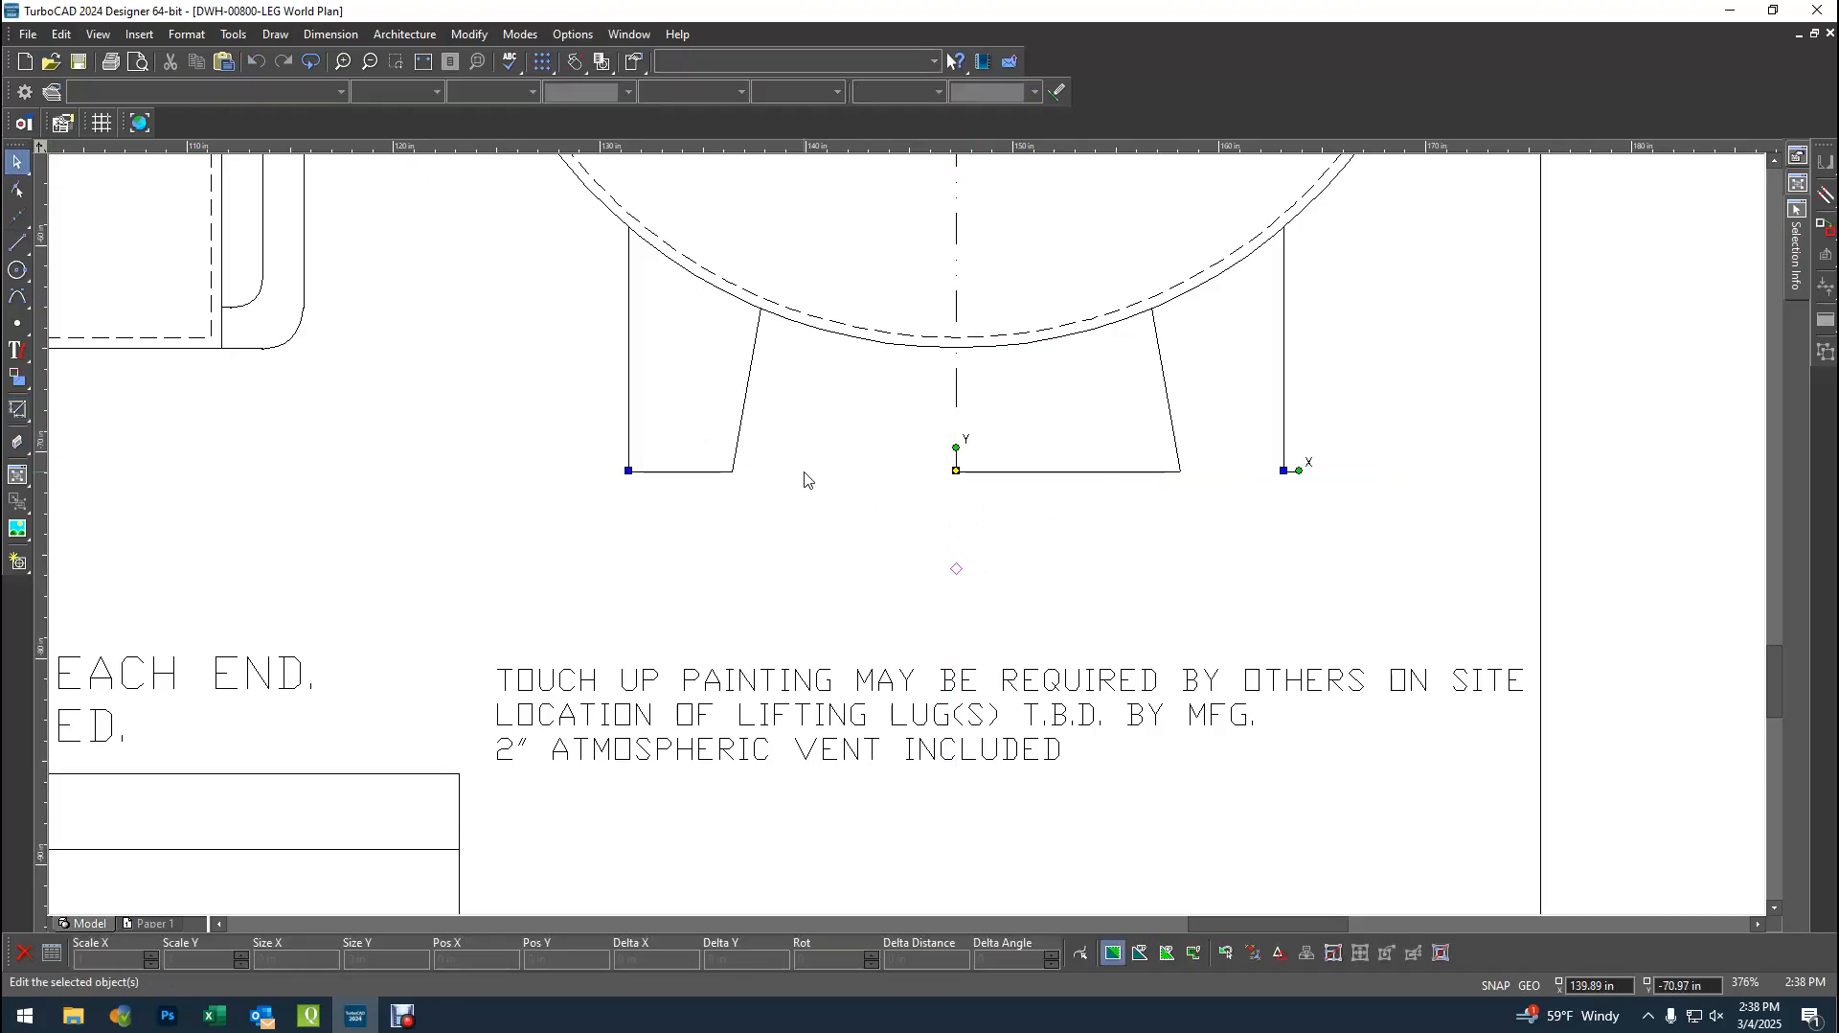
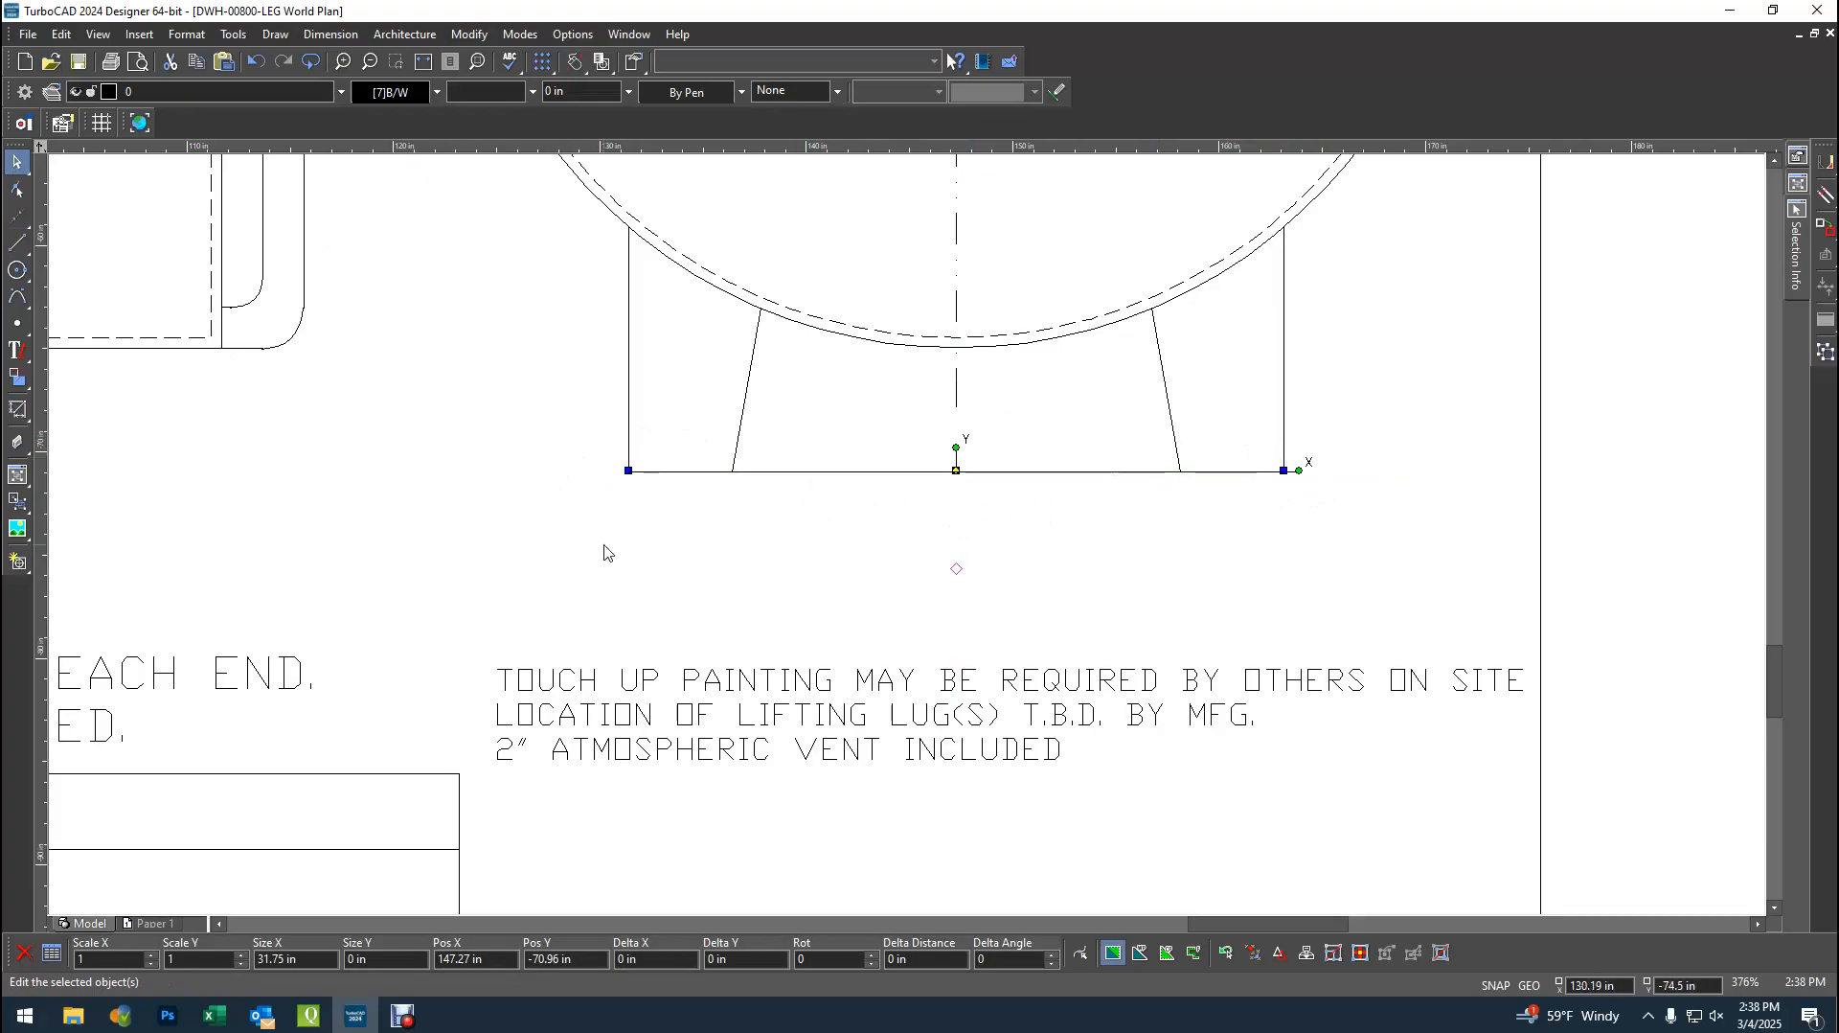
{"action": "key", "text": "Escape"}
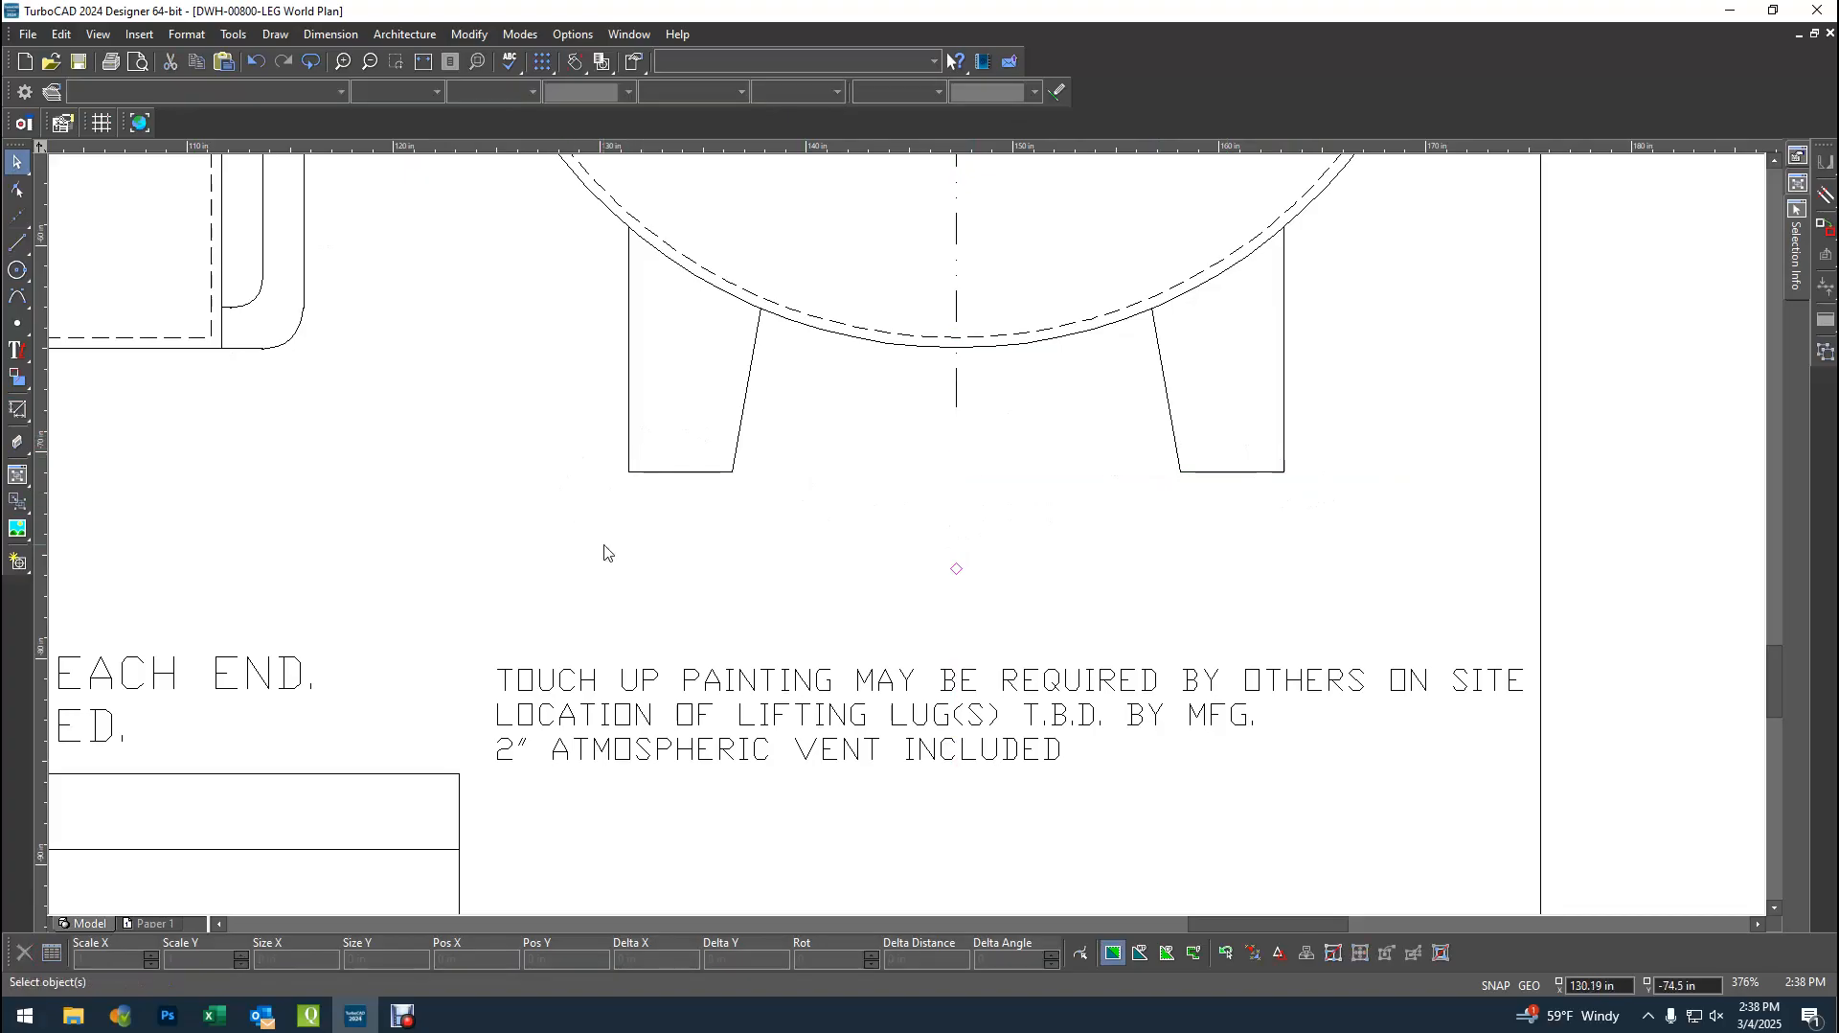
- Draw a 26.75 in horizontal line joining the midpoints of the two support bases in the end view
{"action": "left_click", "coordinate": [278, 34]}
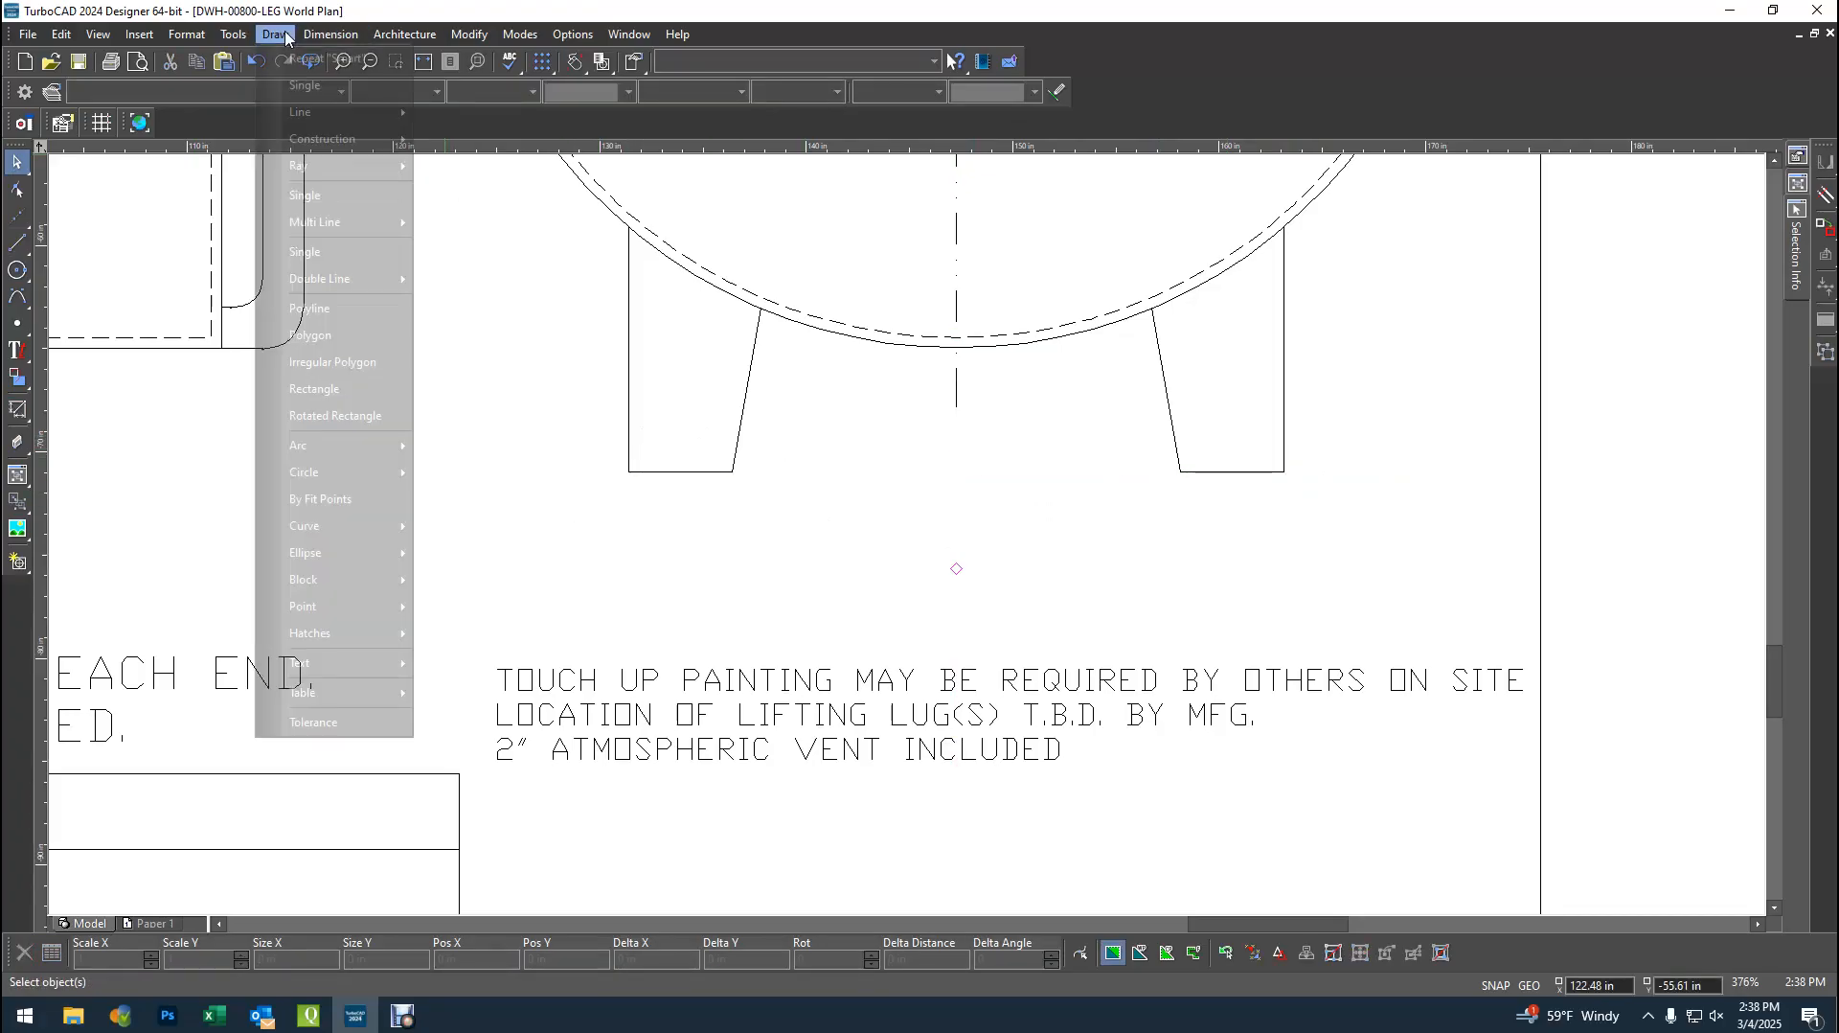
{"action": "left_click", "coordinate": [290, 93]}
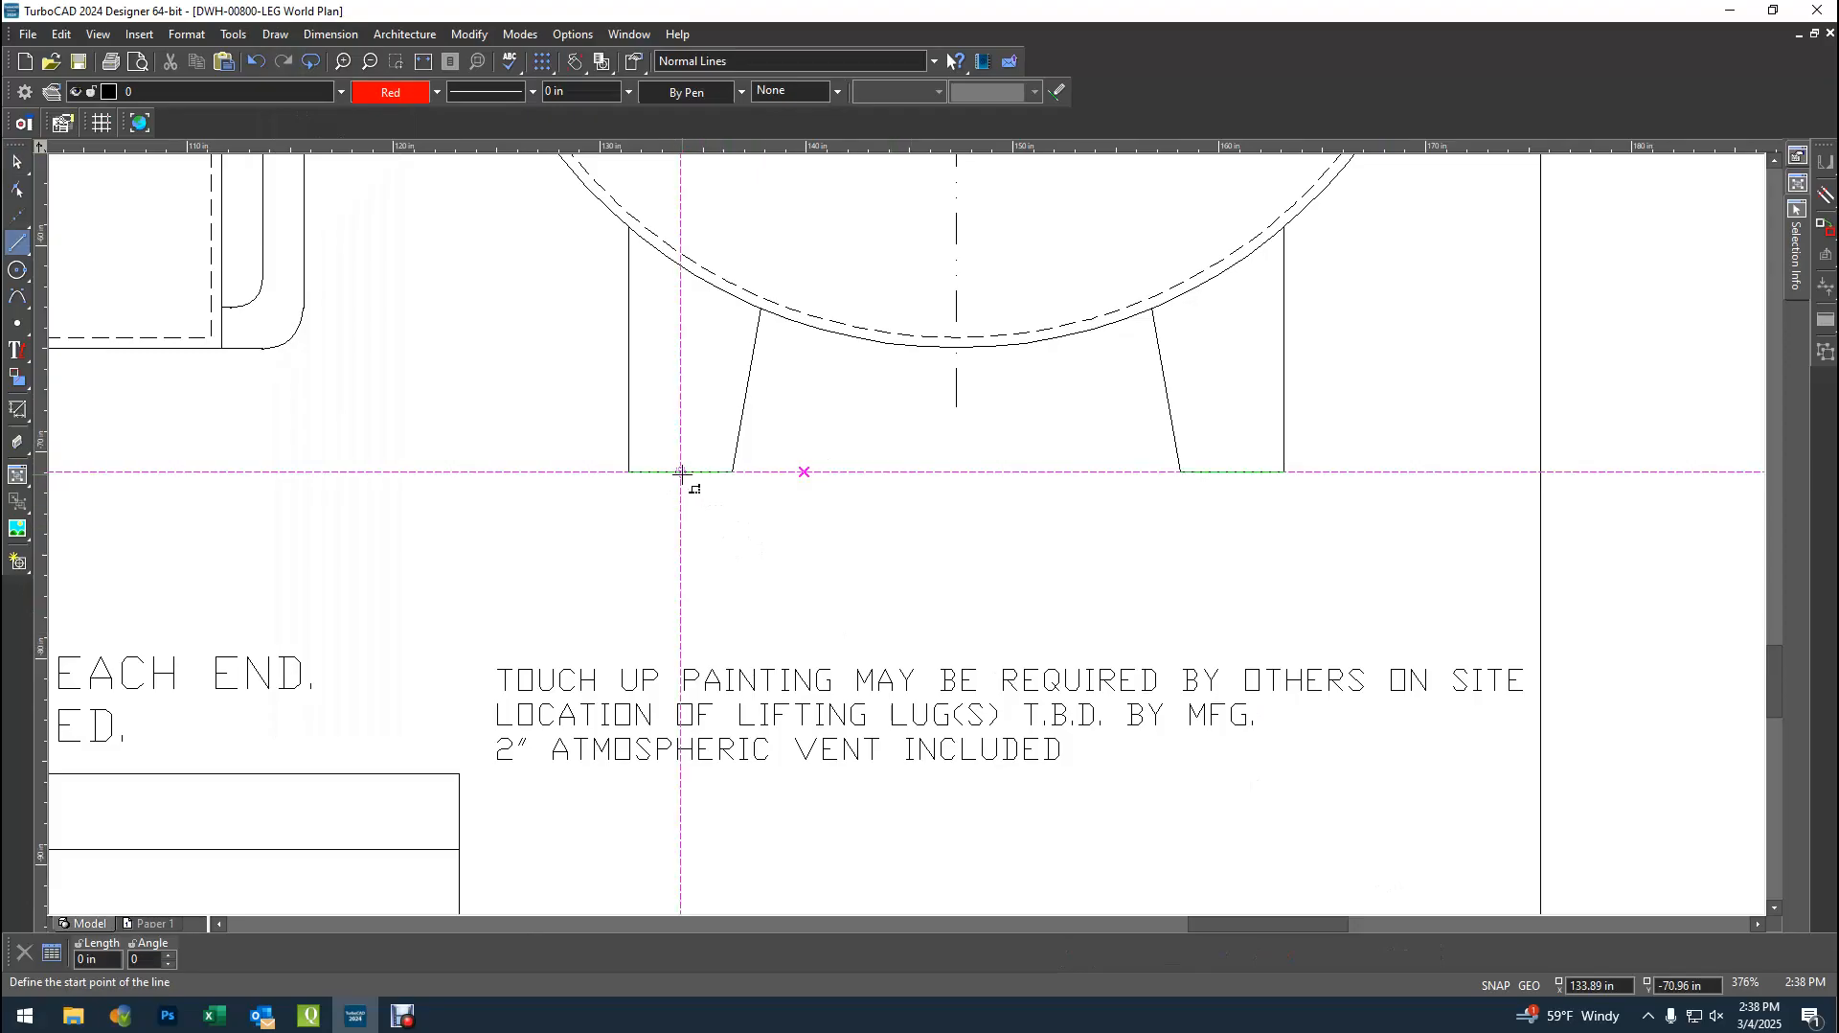
{"action": "left_click", "coordinate": [681, 471]}
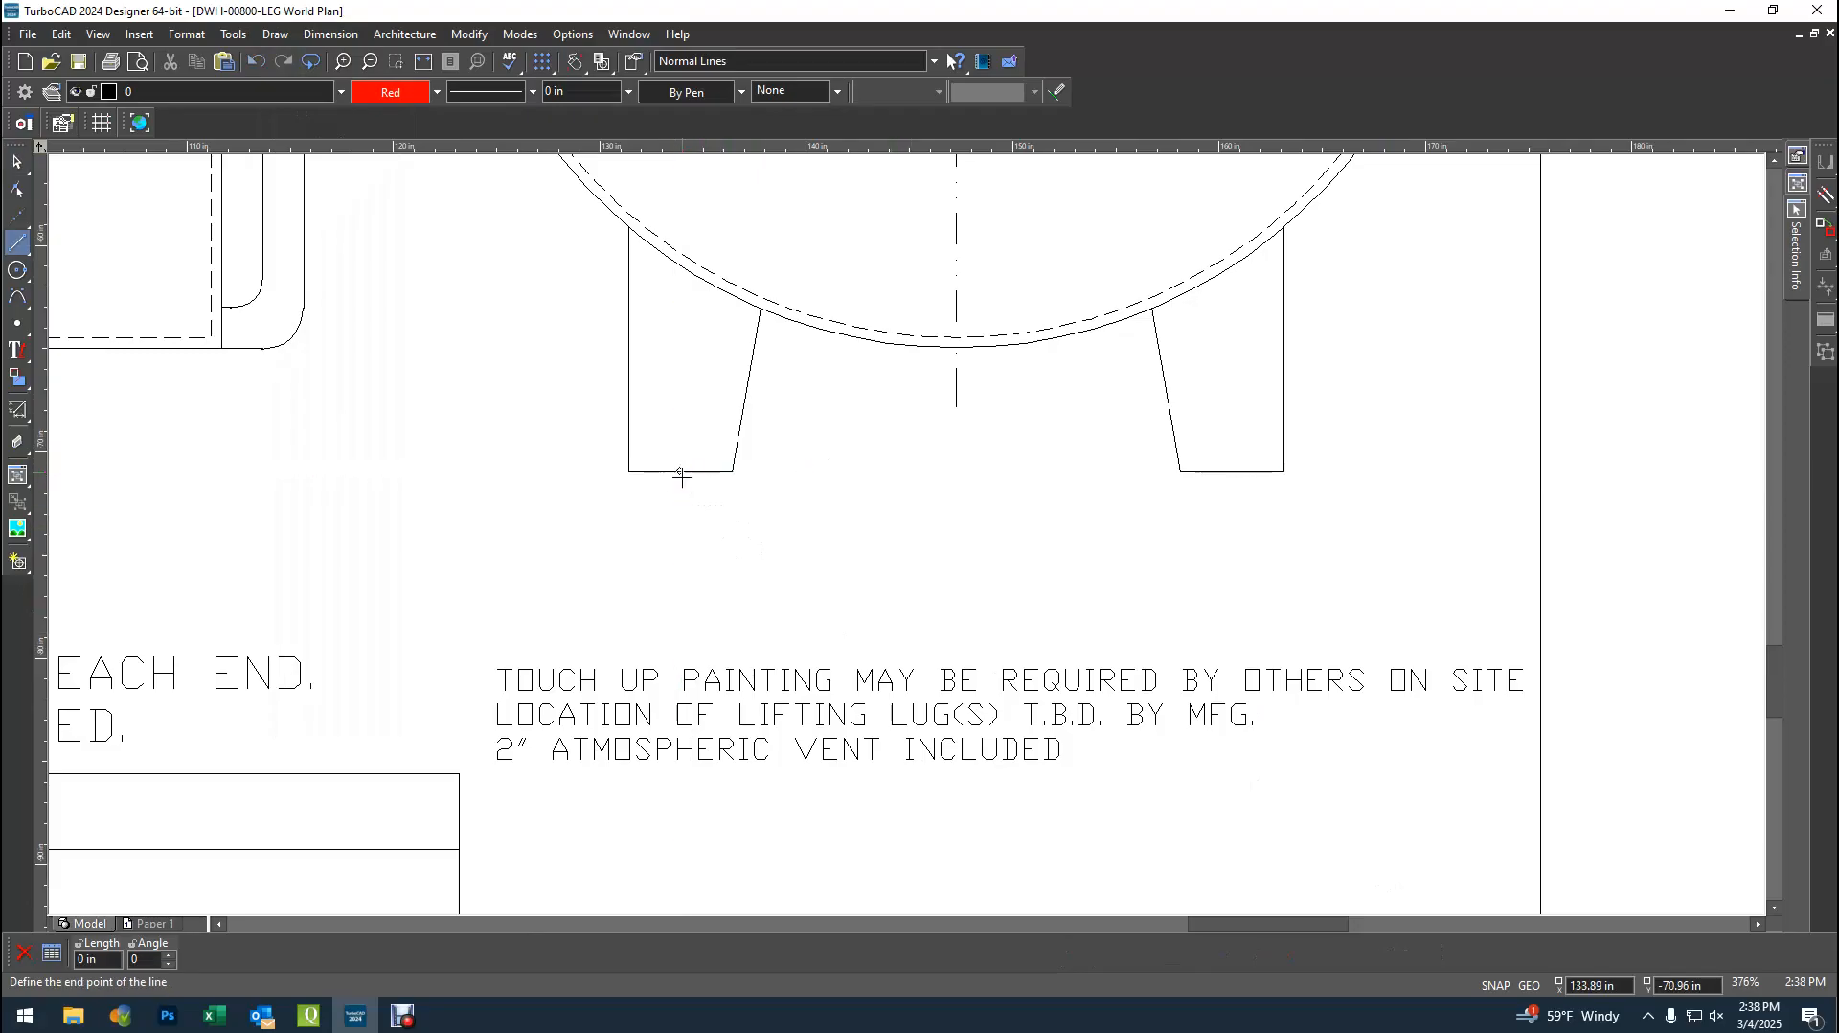
{"action": "left_click", "coordinate": [1248, 472]}
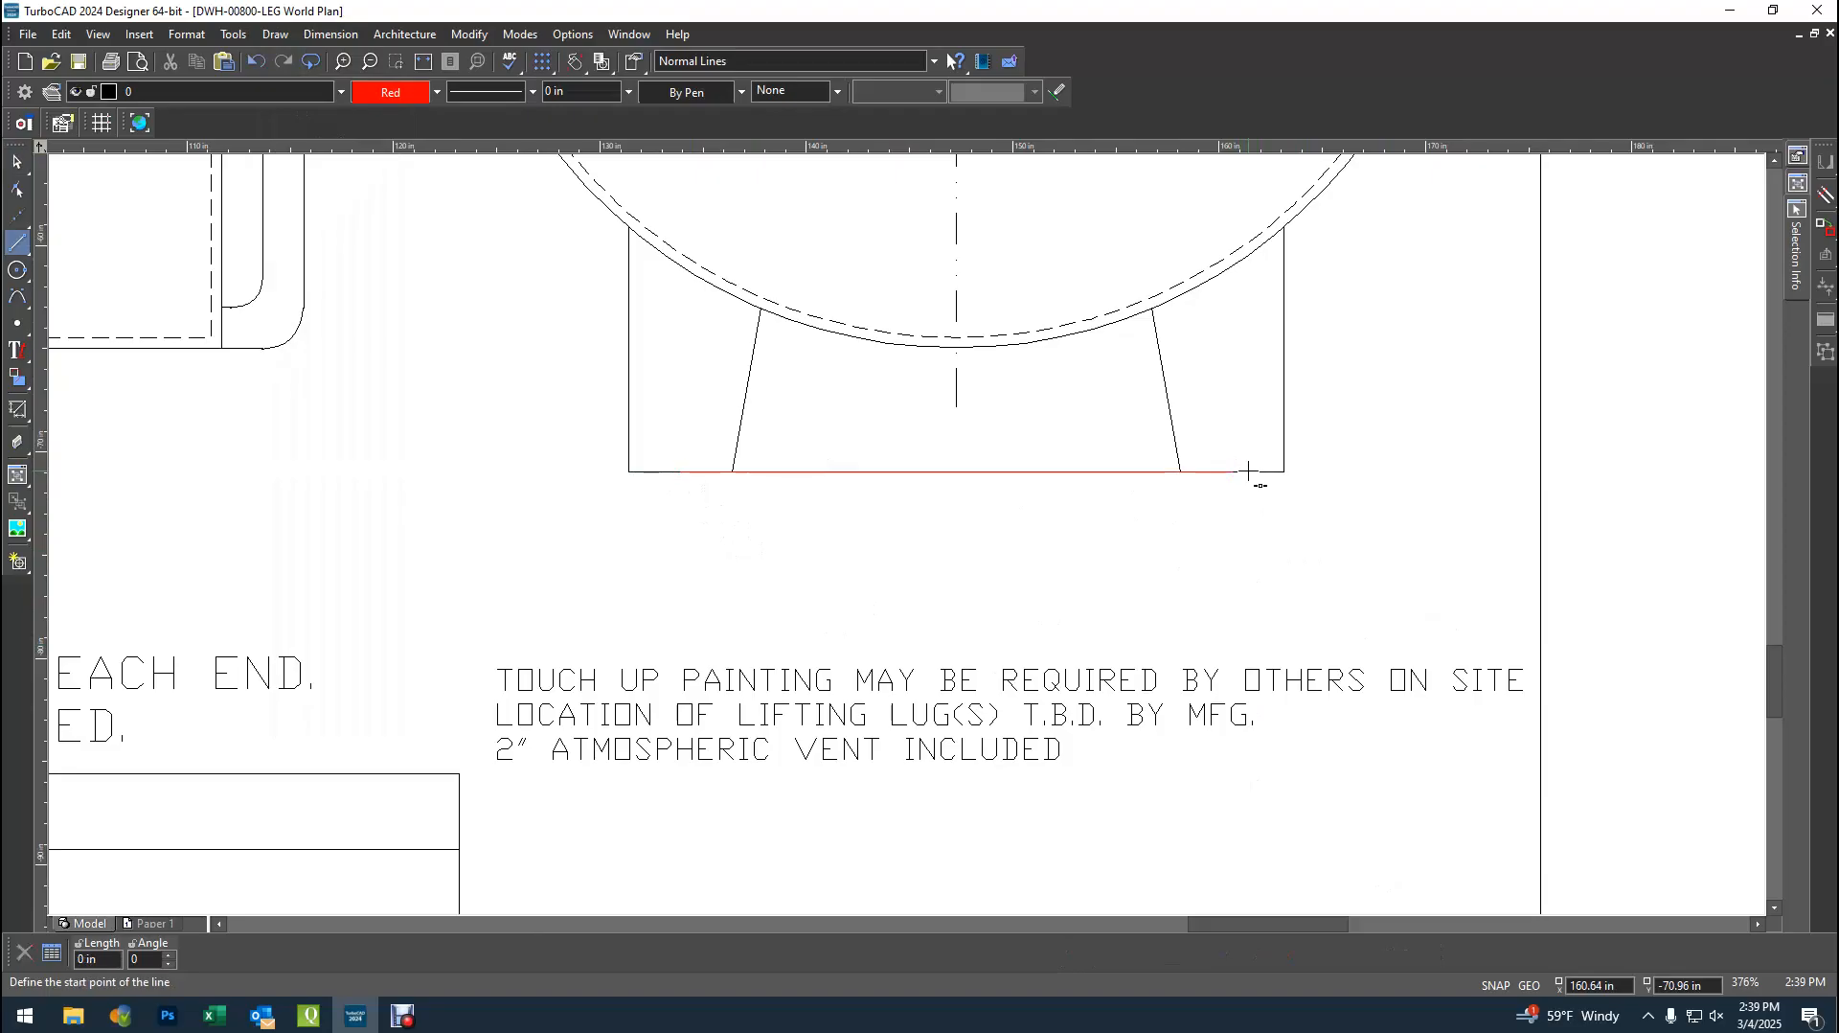
{"action": "left_click", "coordinate": [17, 161]}
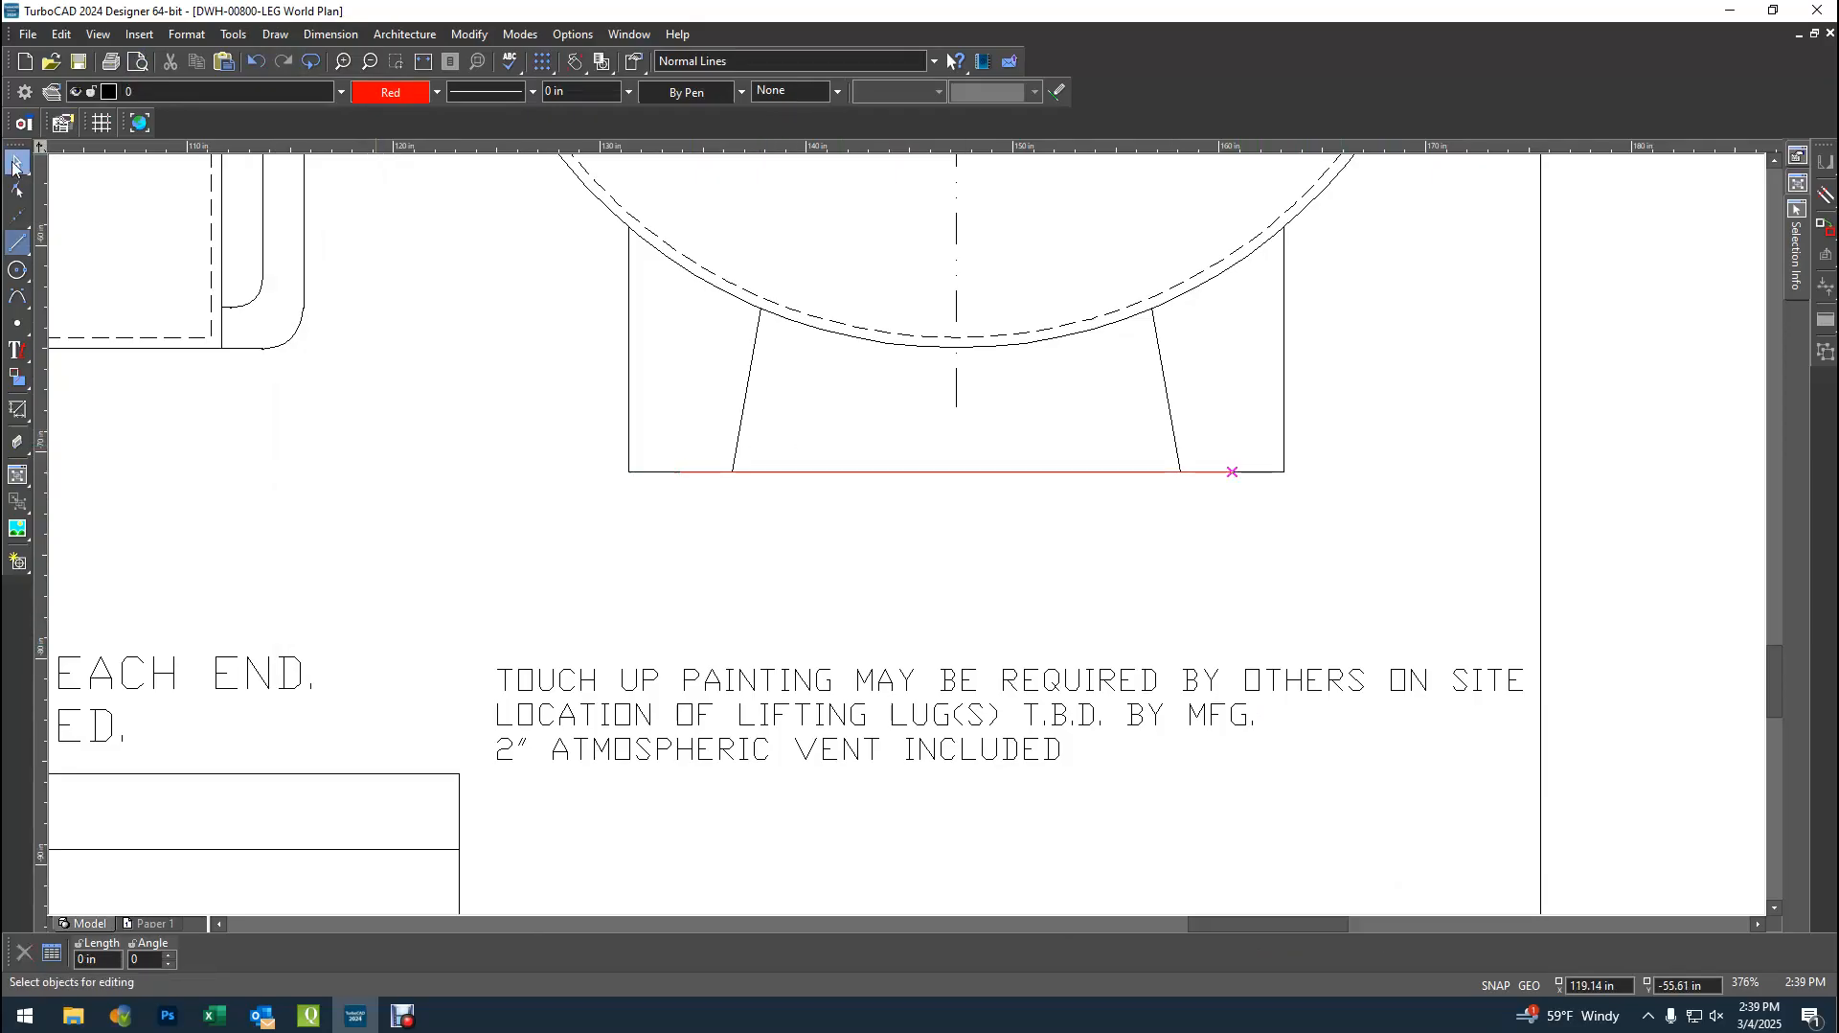
- Change the line style of the new line between the end view's support bases so that it does not show
{"action": "left_click", "coordinate": [947, 471]}
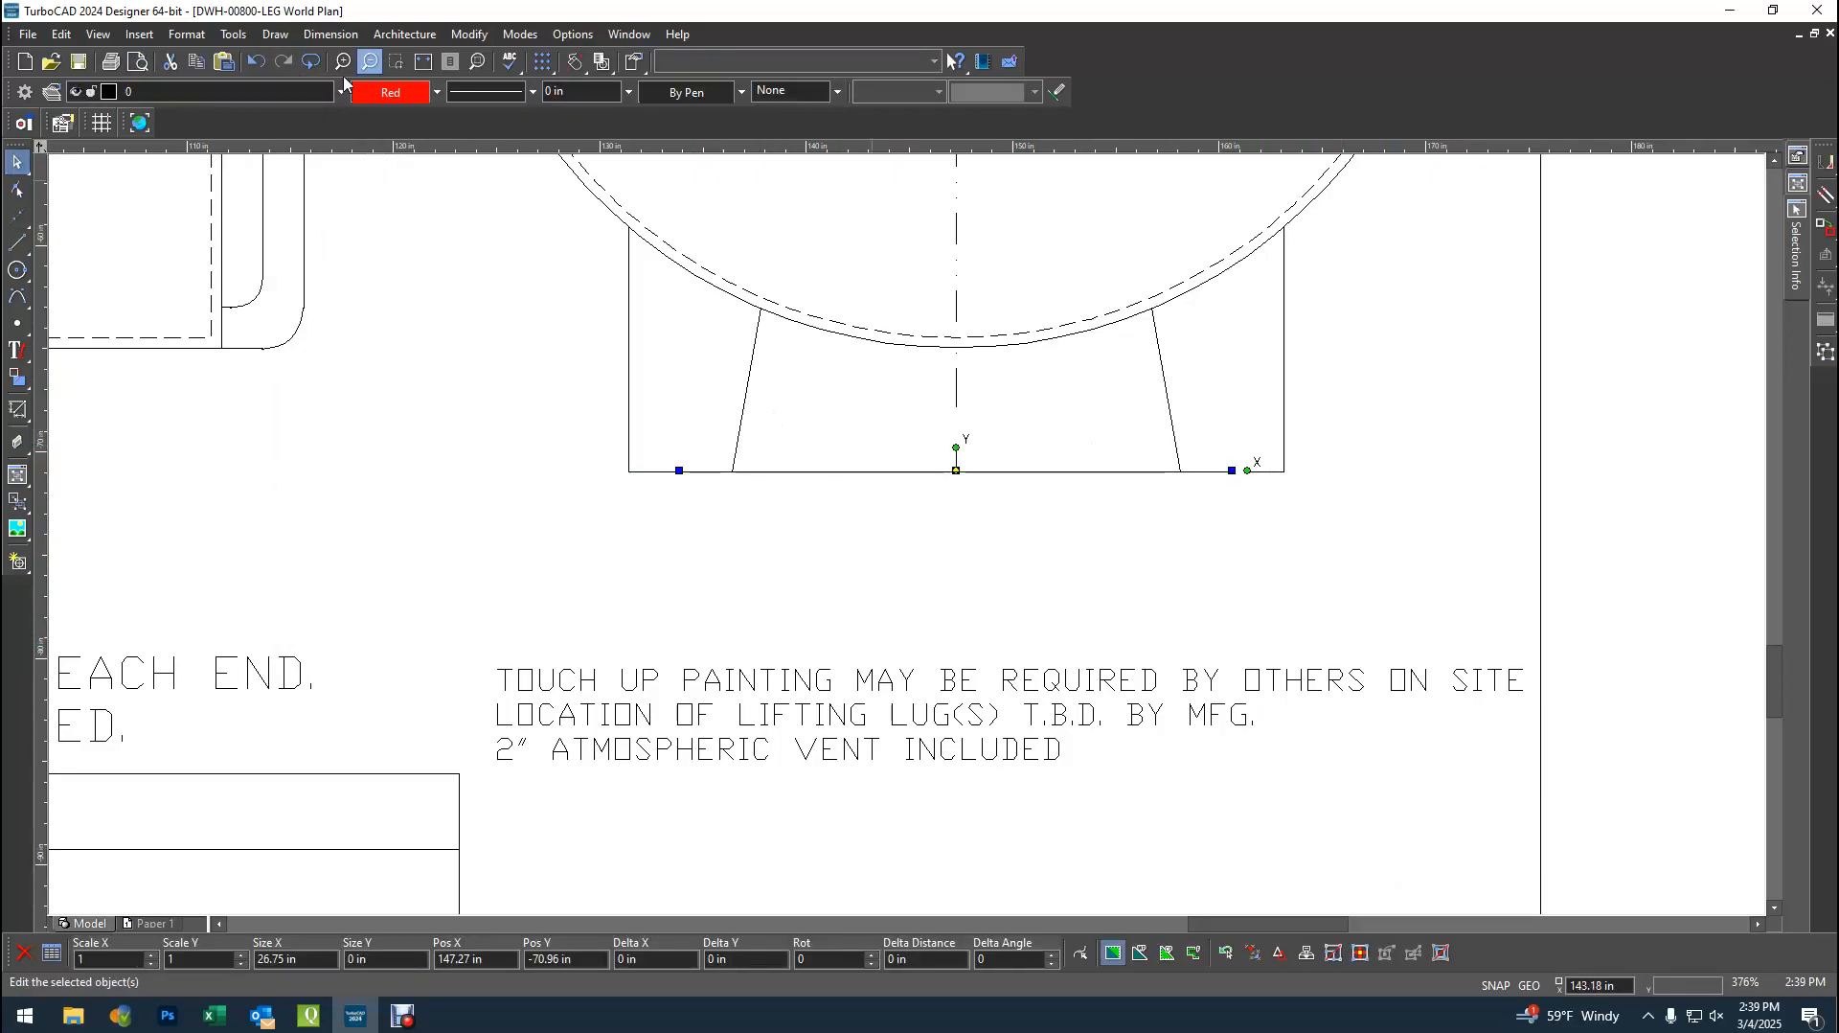
{"action": "left_click", "coordinate": [441, 90]}
{"action": "left_click", "coordinate": [441, 91]}
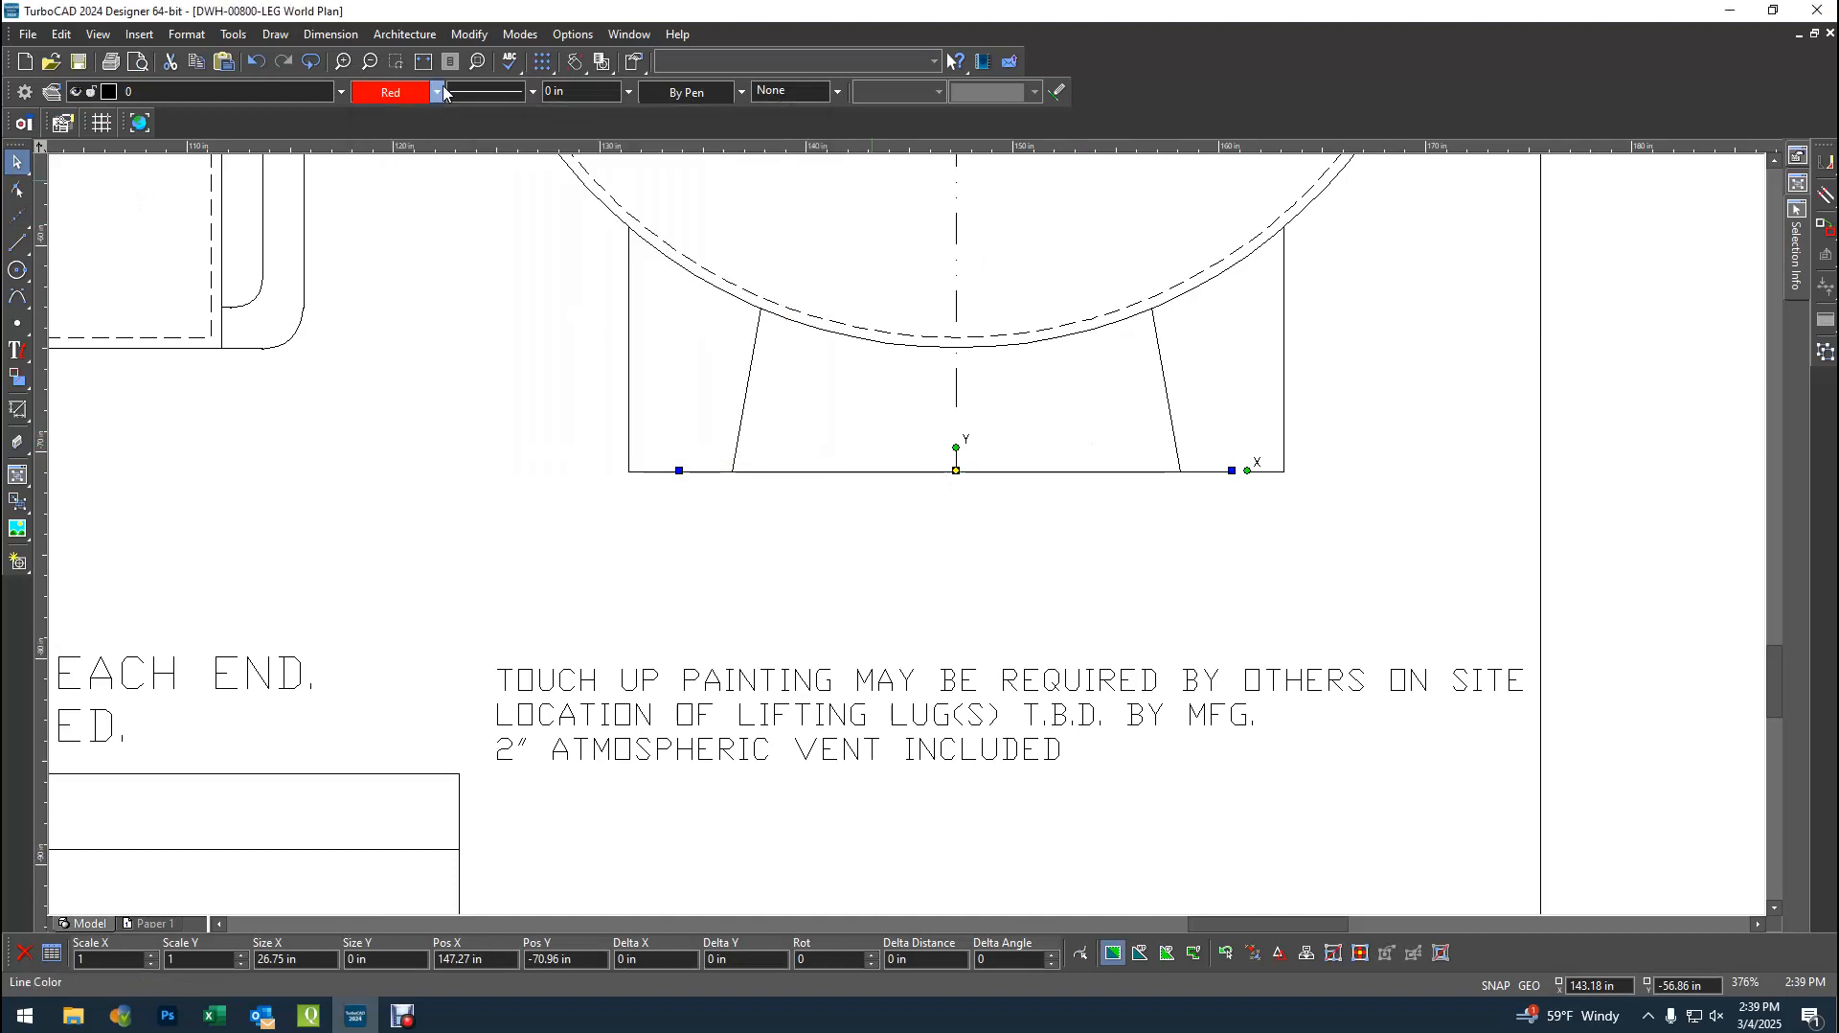
{"action": "left_click", "coordinate": [533, 92]}
{"action": "left_click", "coordinate": [509, 280]}
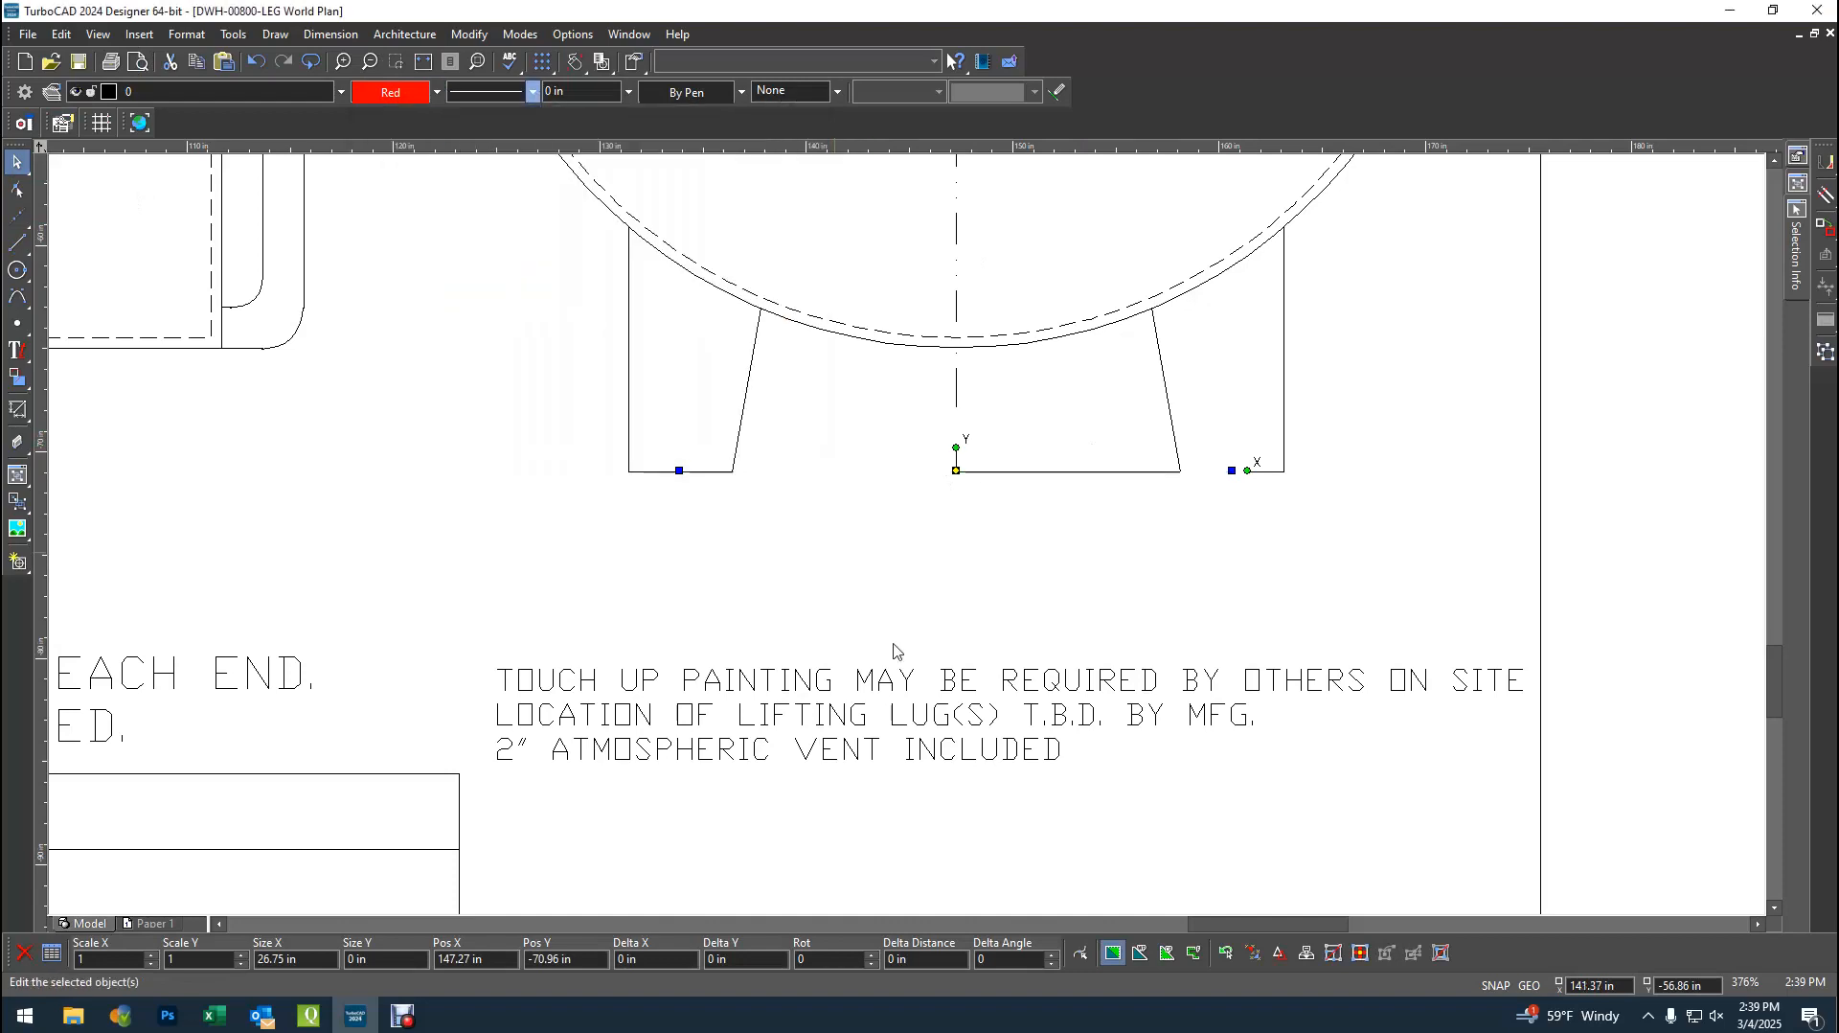
{"action": "left_click", "coordinate": [996, 638]}
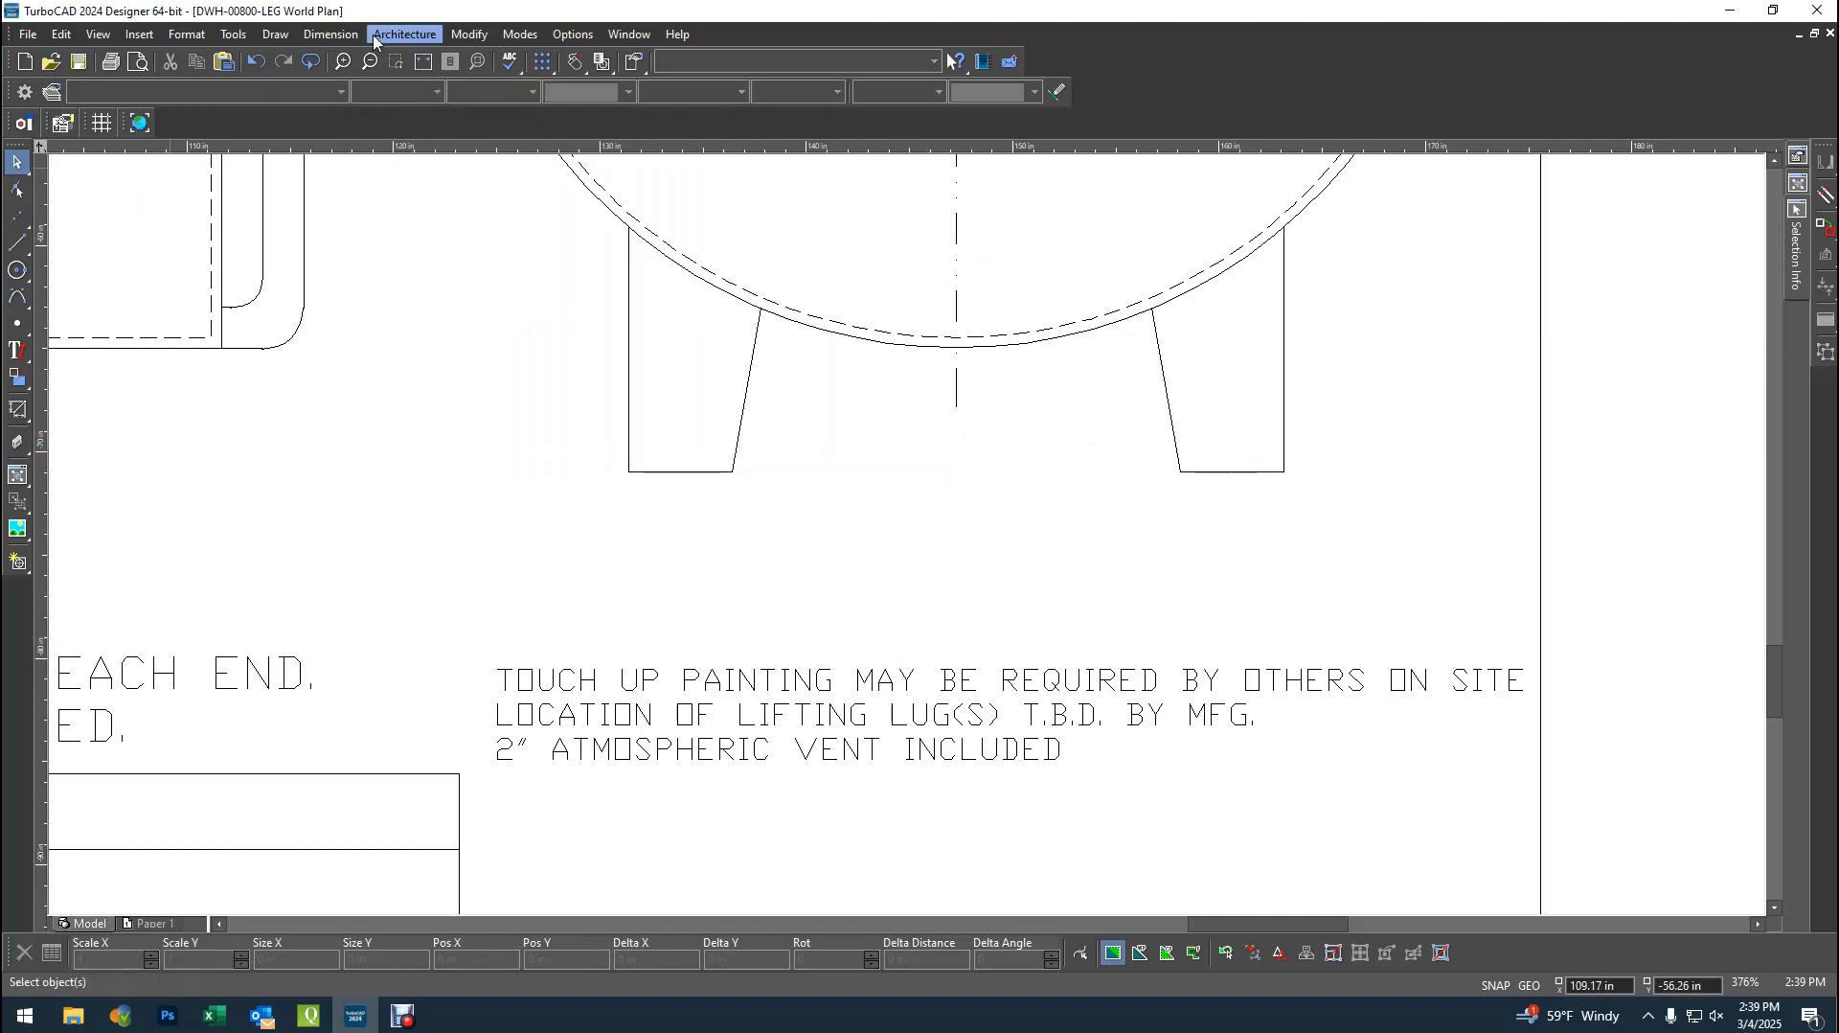
- Dimension the hidden line between the end view's support midpoints, placing the dimension line below them about level with the 40 in dimensions
{"action": "left_click", "coordinate": [330, 34]}
{"action": "key", "text": "Escape"}
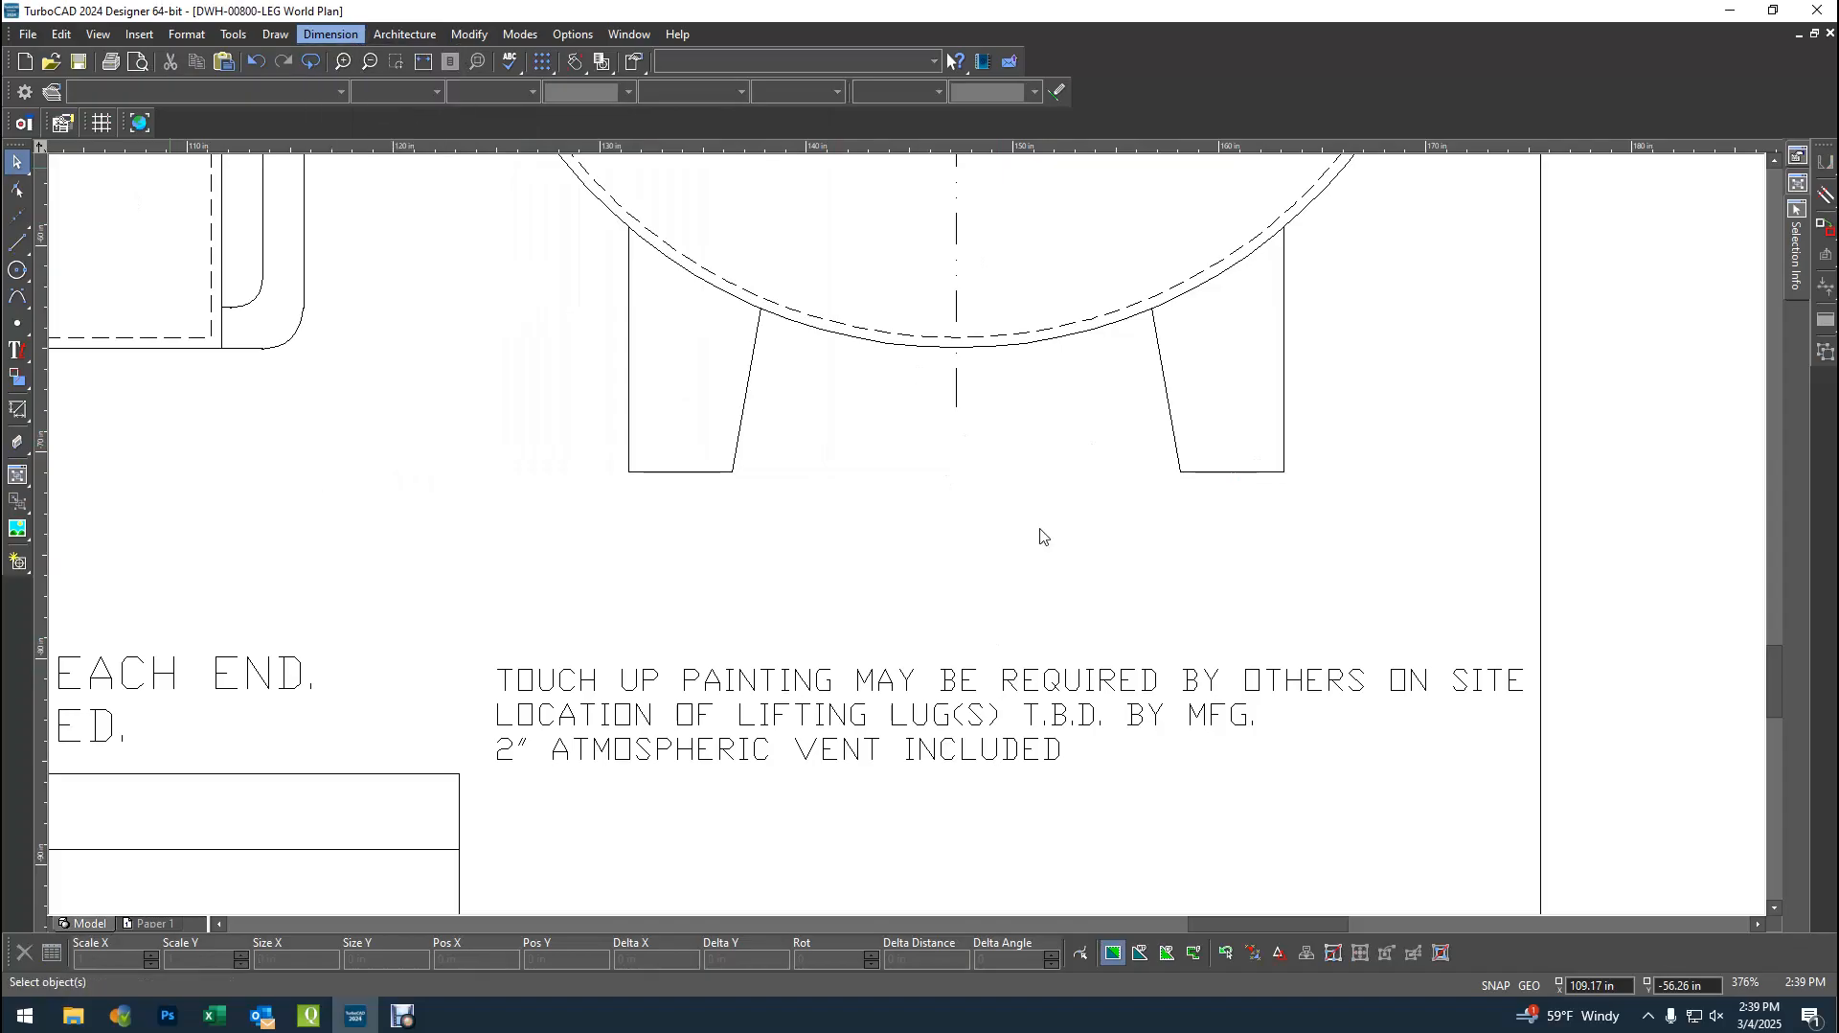
{"action": "left_click", "coordinate": [835, 469]}
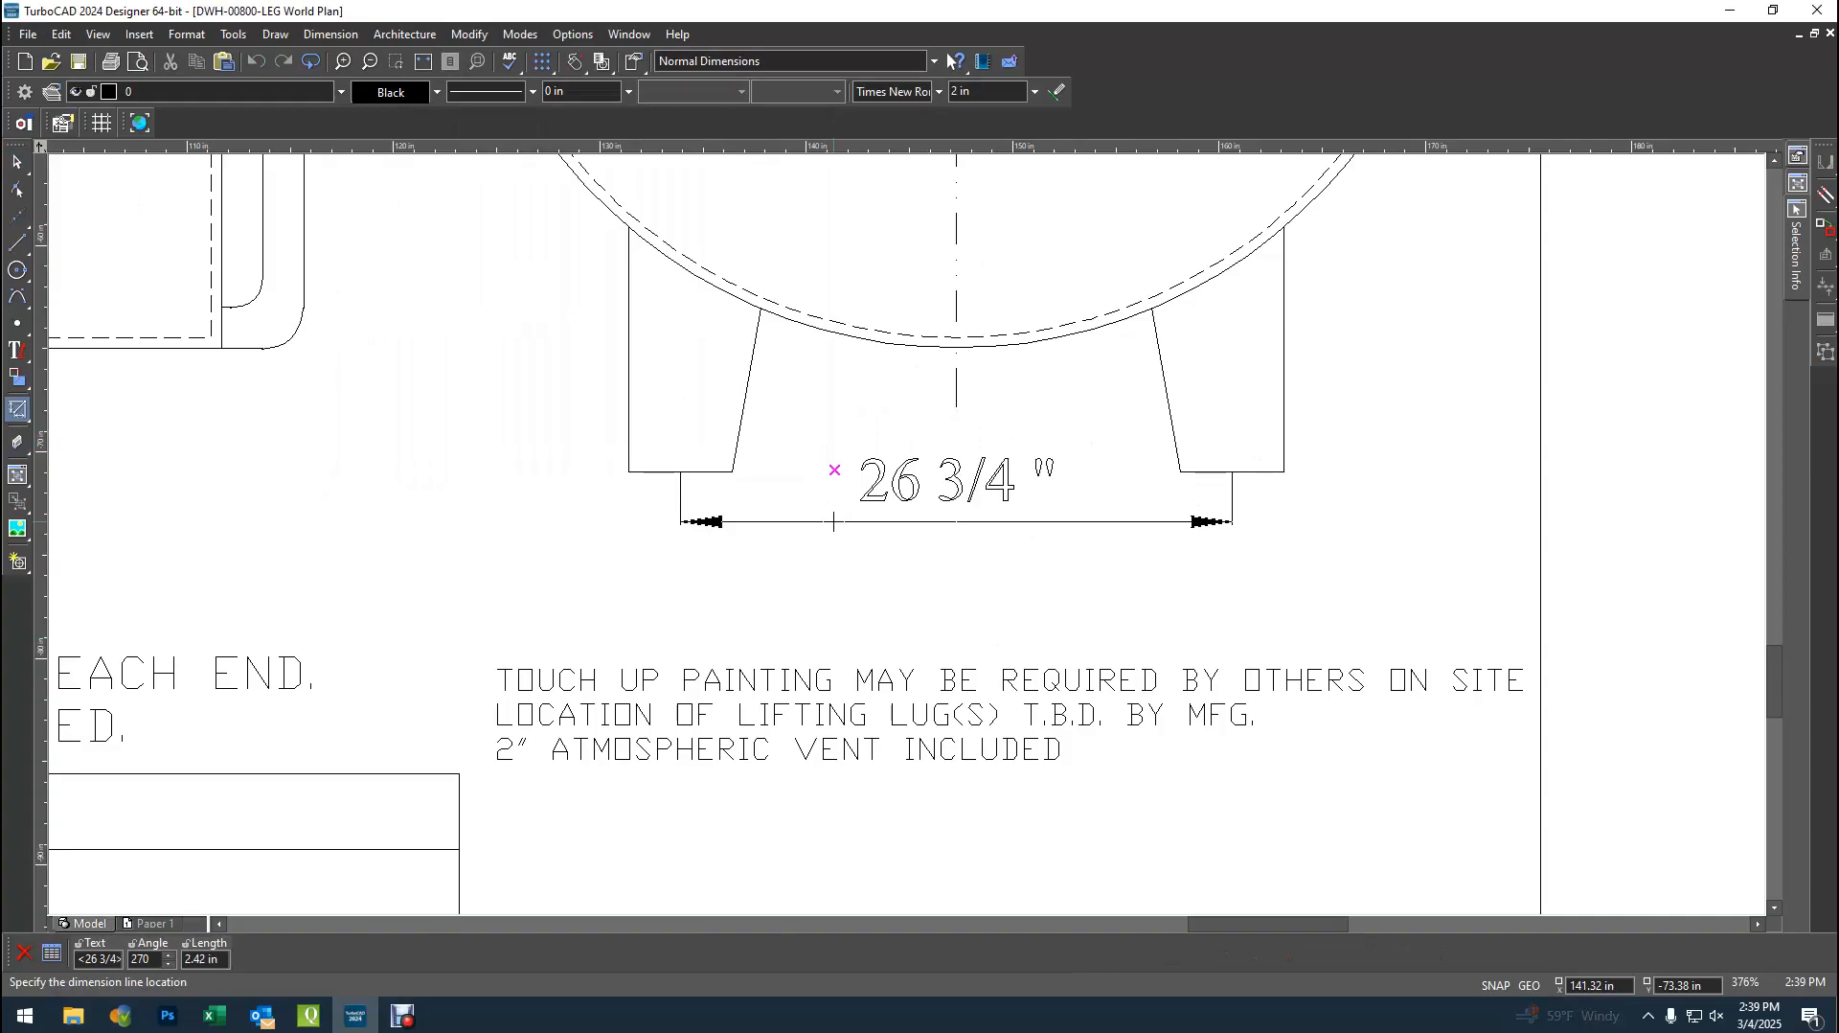
{"action": "key", "text": "Tab"}
{"action": "key", "text": "Tab"}
{"action": "key", "text": "Tab"}
{"action": "type", "text": "4"}
{"action": "key", "text": "Return"}
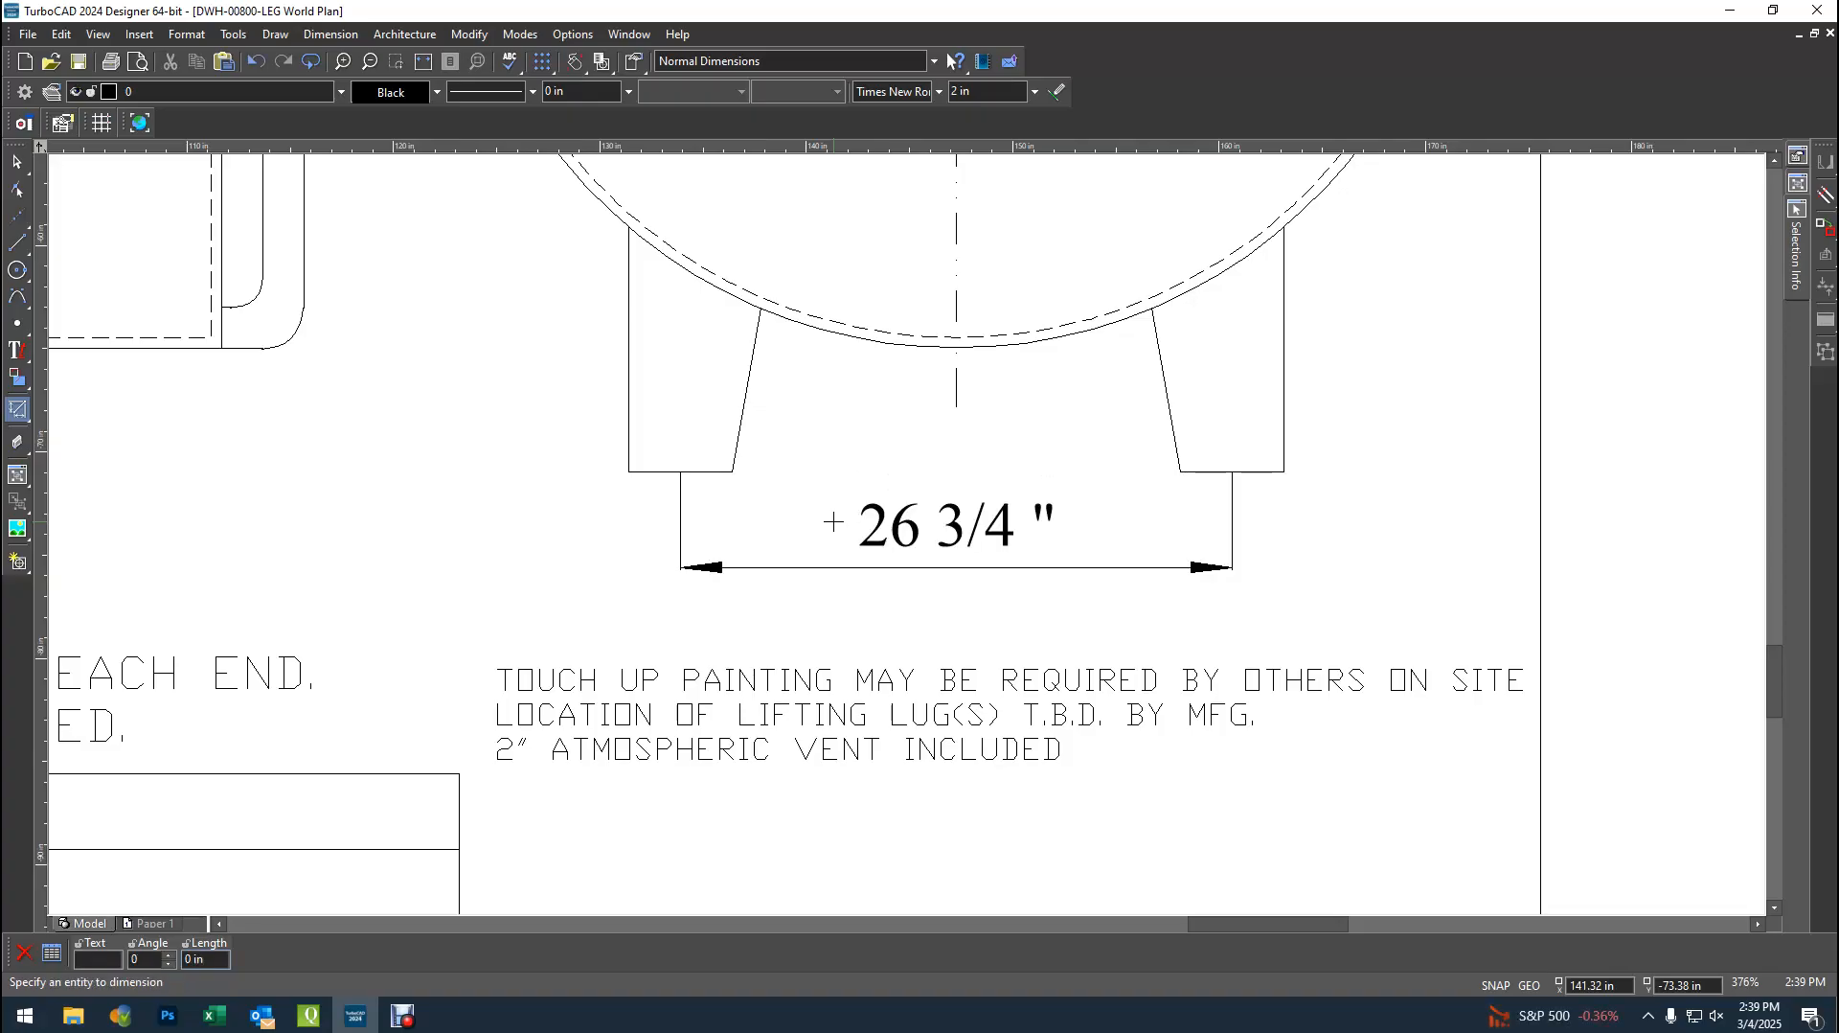
- Set the 26 3/4 in support dimension's text to the txt.shx font at a size of 1.5 in
{"action": "left_click", "coordinate": [17, 162]}
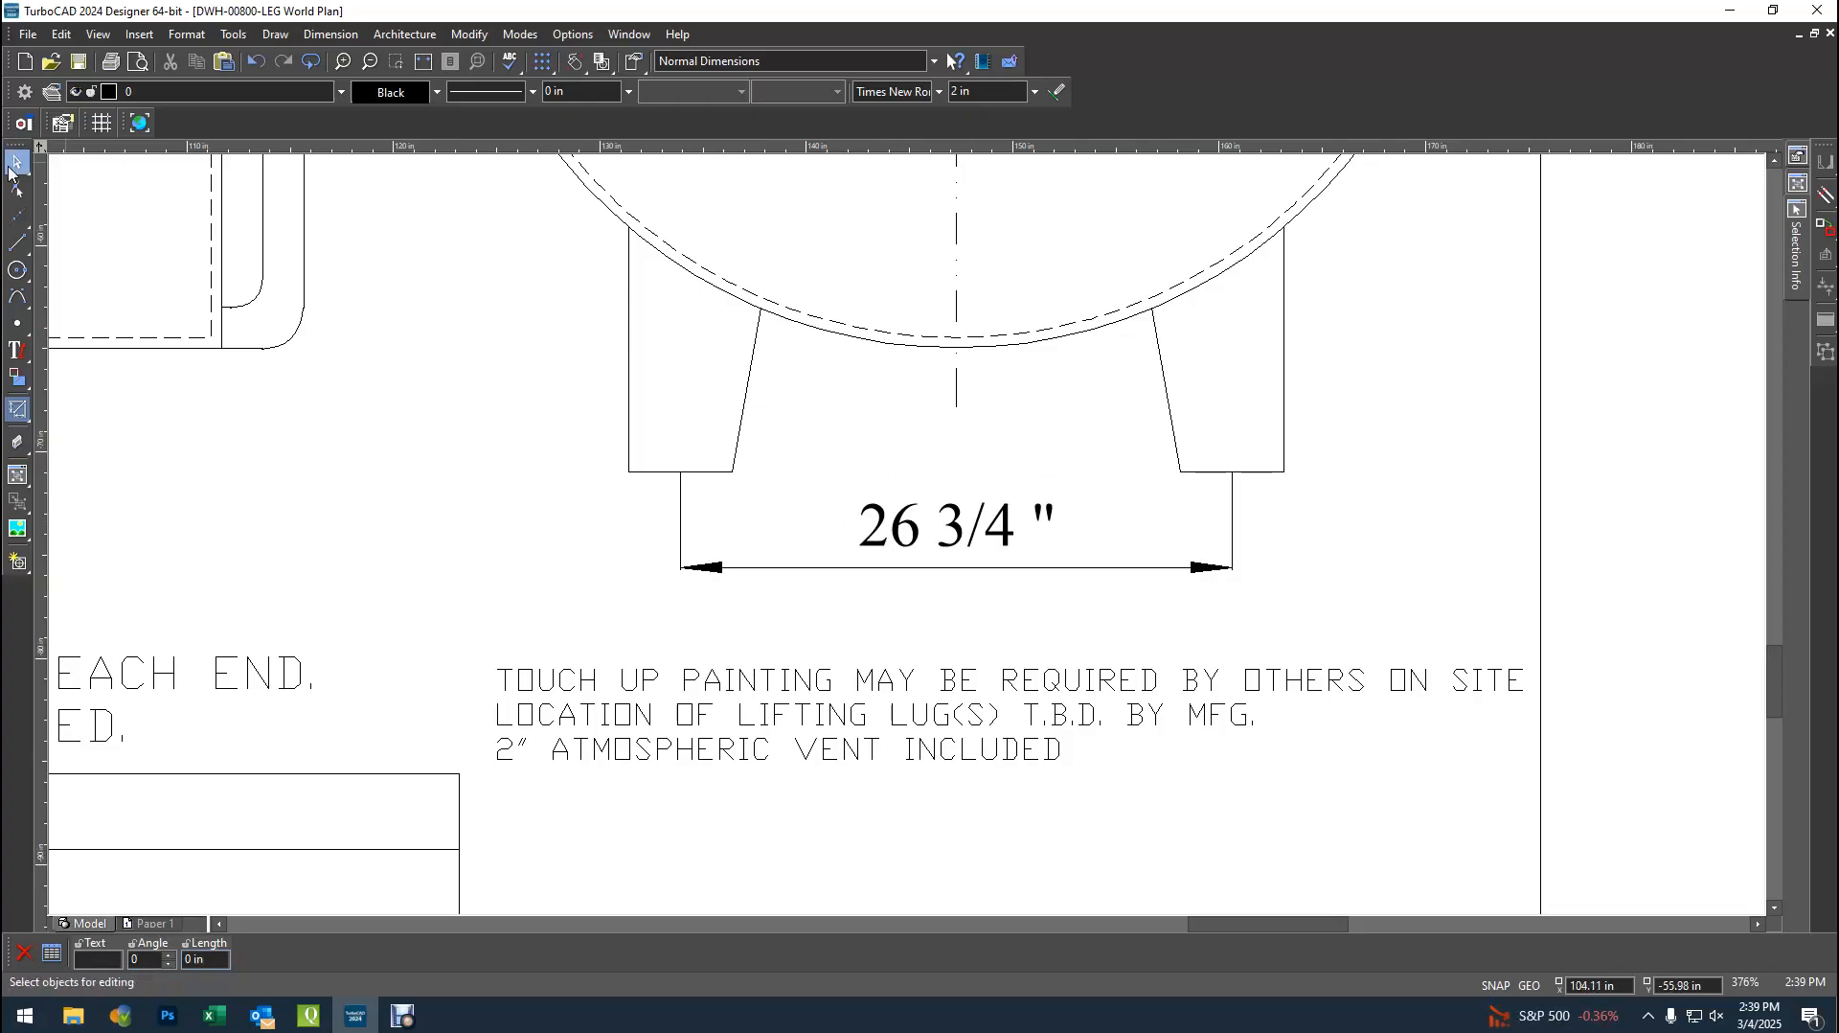
{"action": "left_click", "coordinate": [1082, 573]}
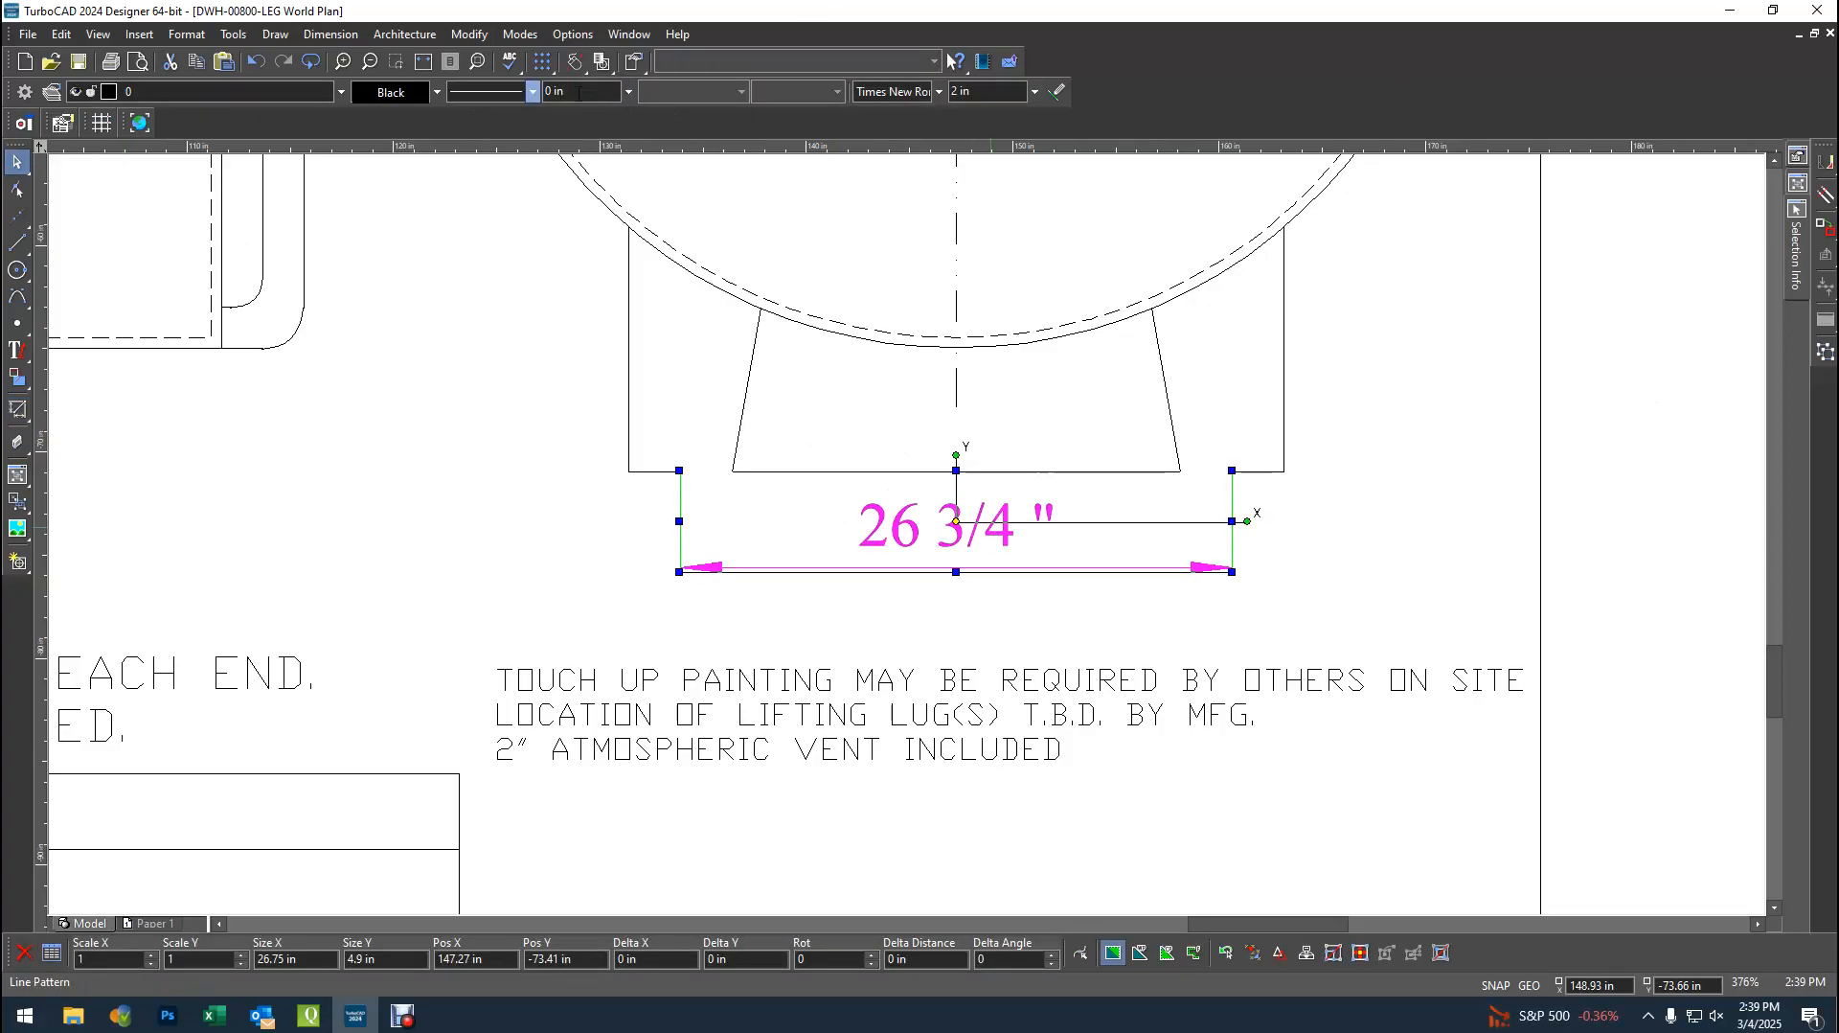
{"action": "left_click", "coordinate": [938, 91]}
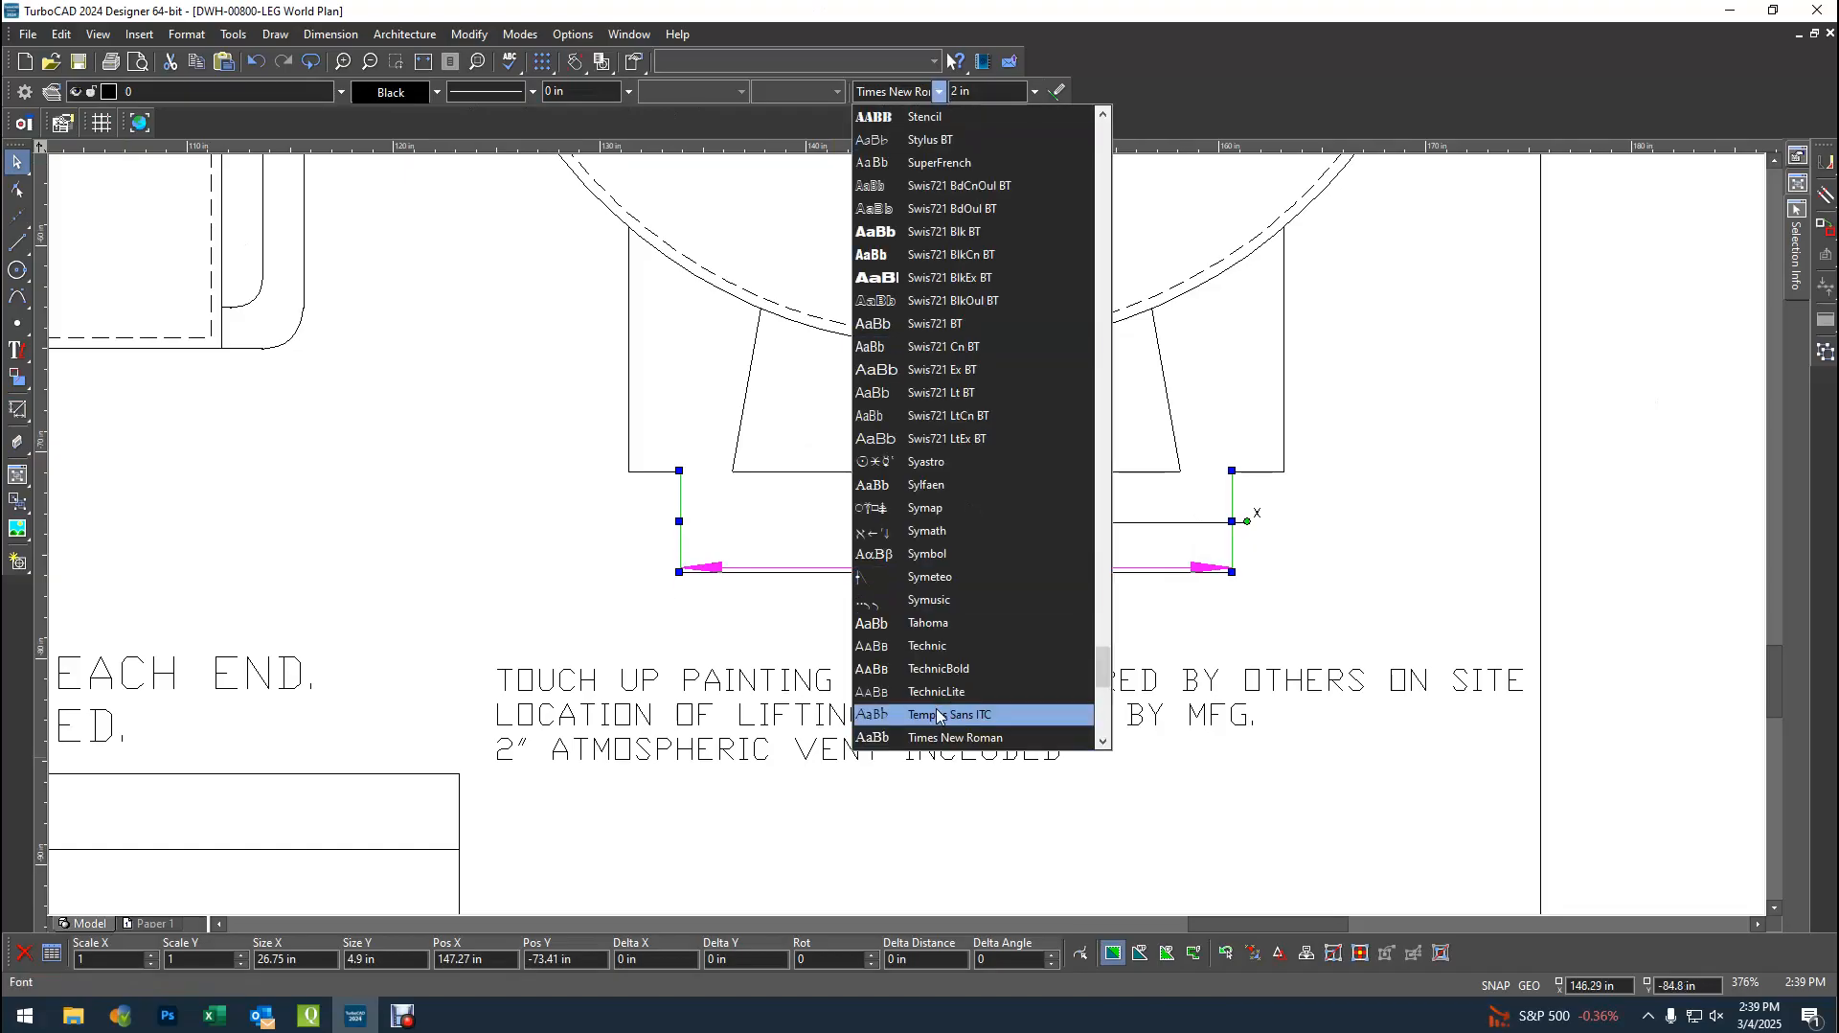
{"action": "scroll", "coordinate": [938, 709], "scroll_direction": "down", "scroll_amount": 4}
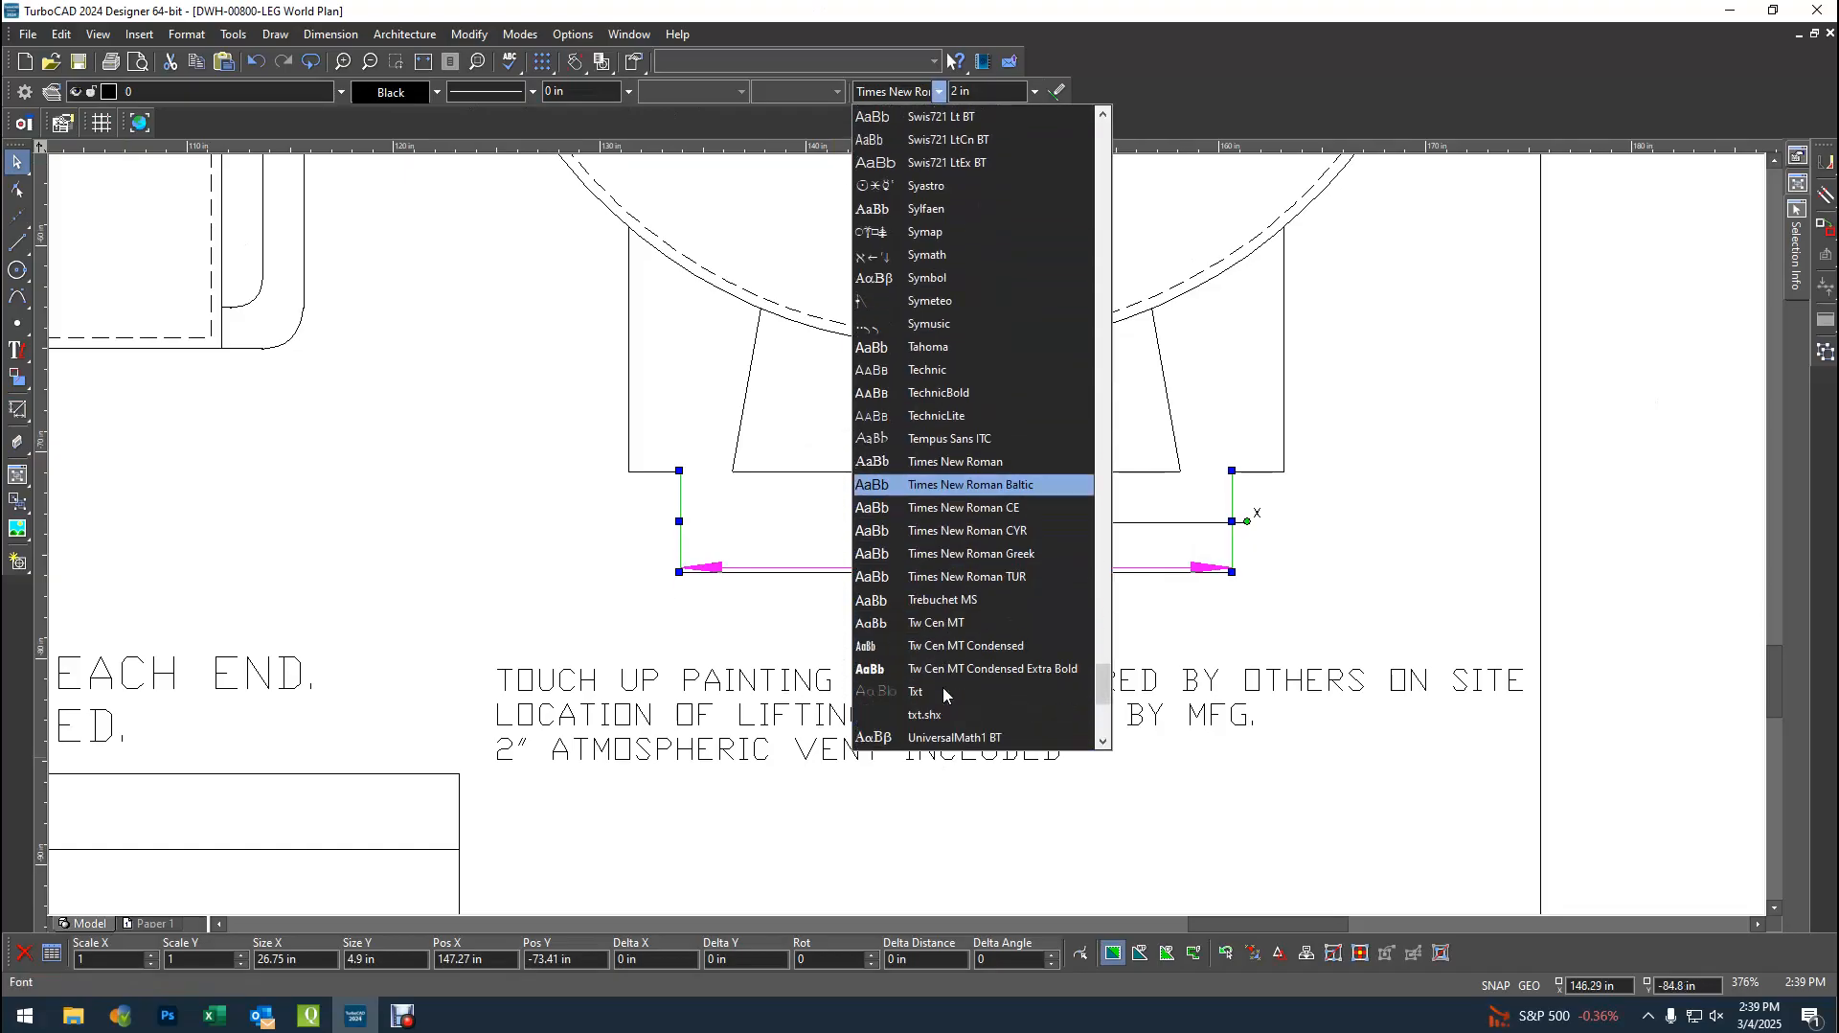
{"action": "left_click", "coordinate": [934, 717]}
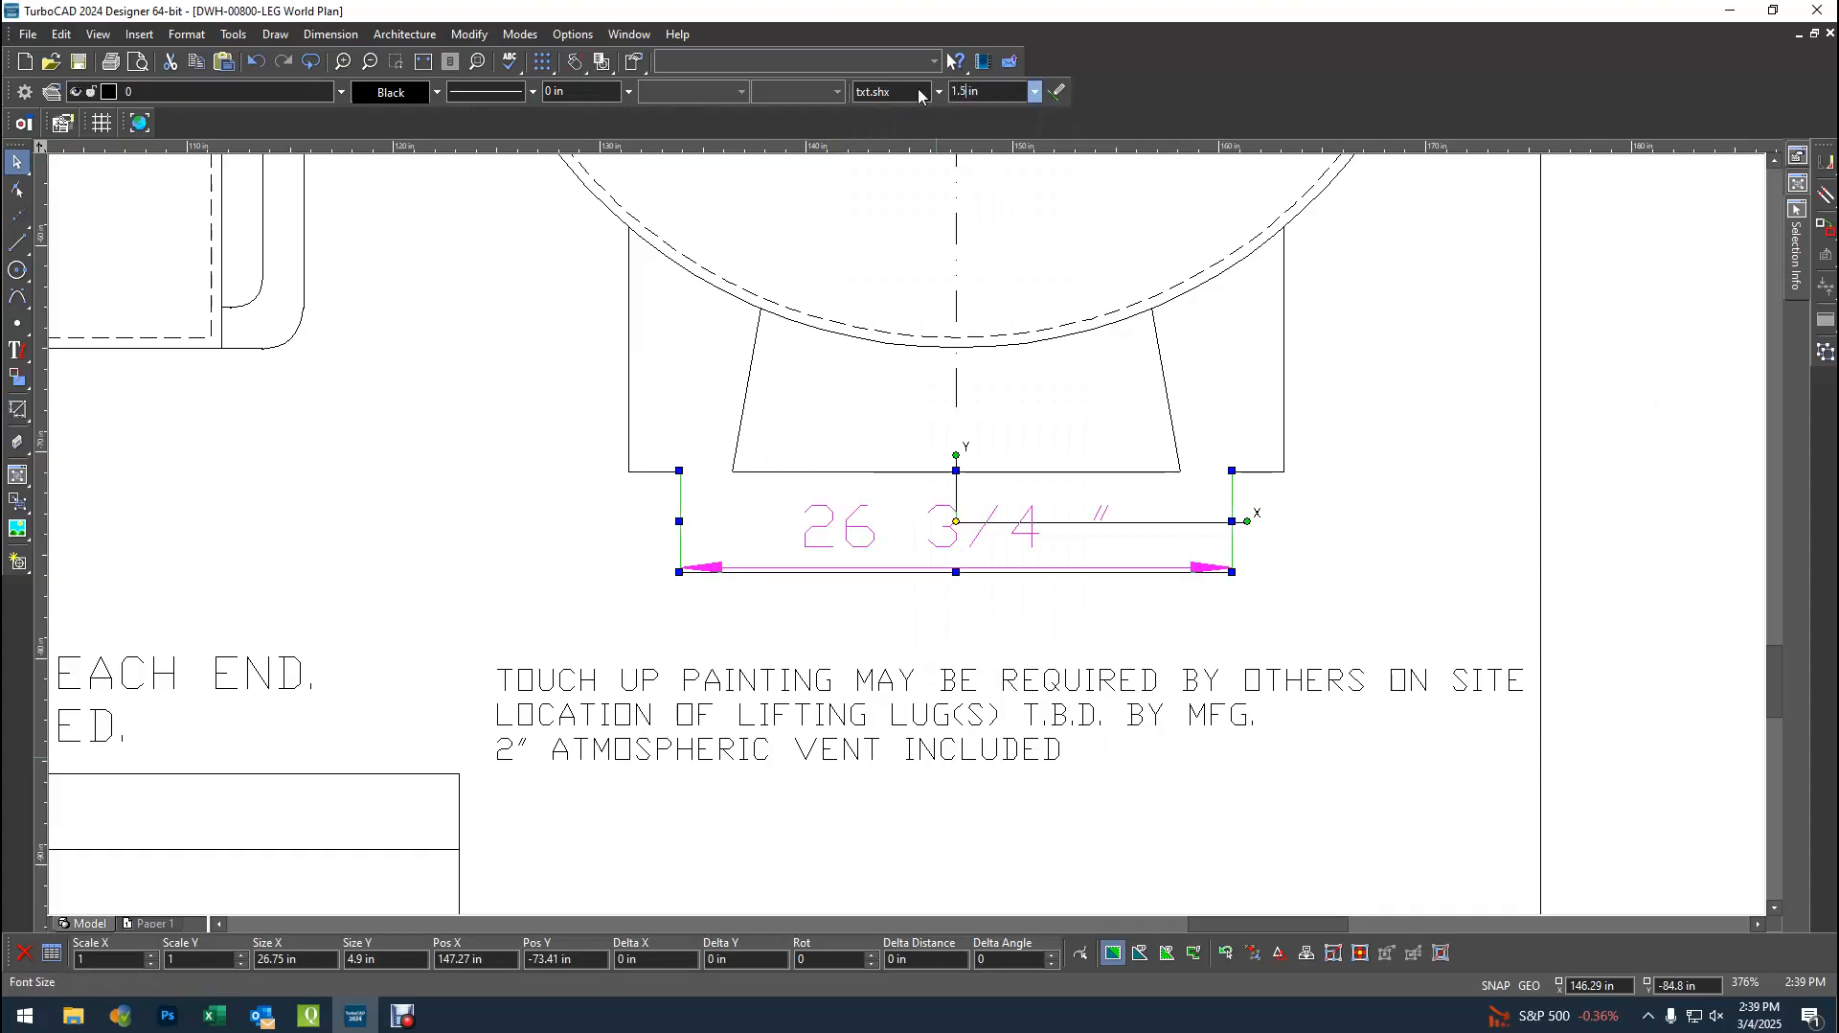
{"action": "key", "text": "Return"}
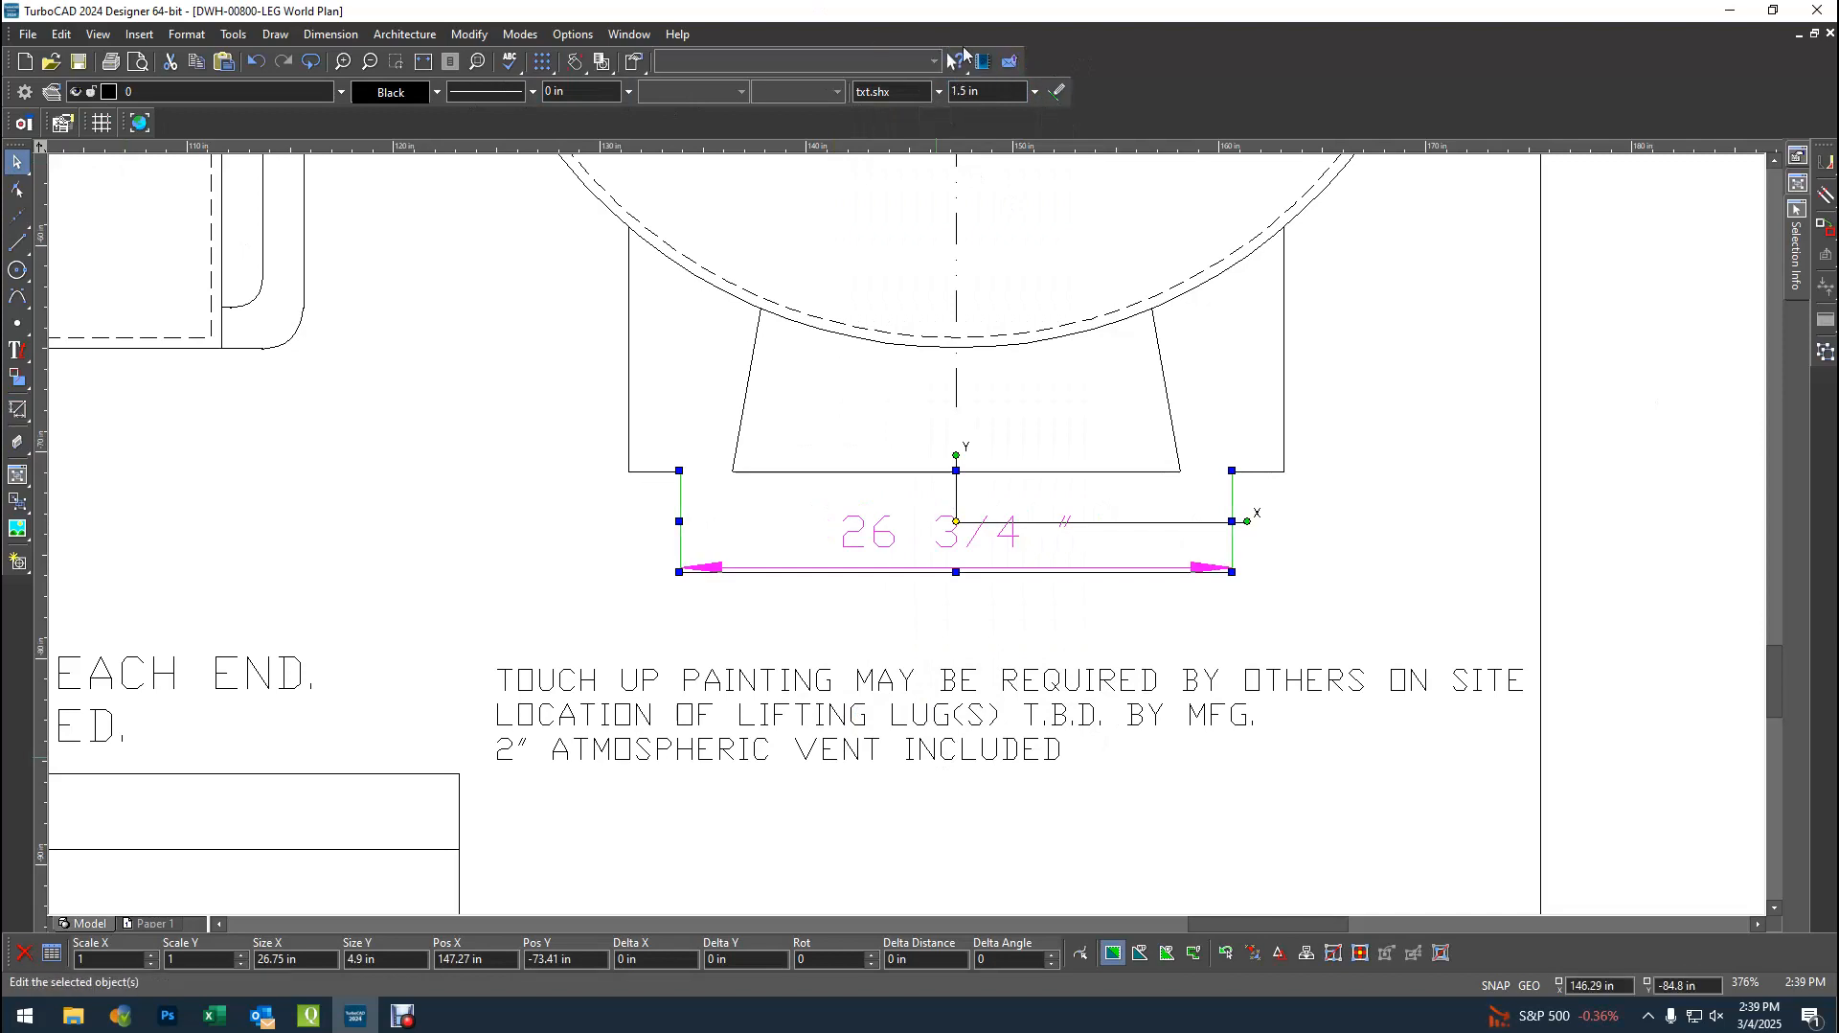
{"action": "left_click", "coordinate": [1408, 545]}
- Save the revised tank drawing
{"action": "scroll", "coordinate": [380, 560], "scroll_direction": "down", "scroll_amount": 1}
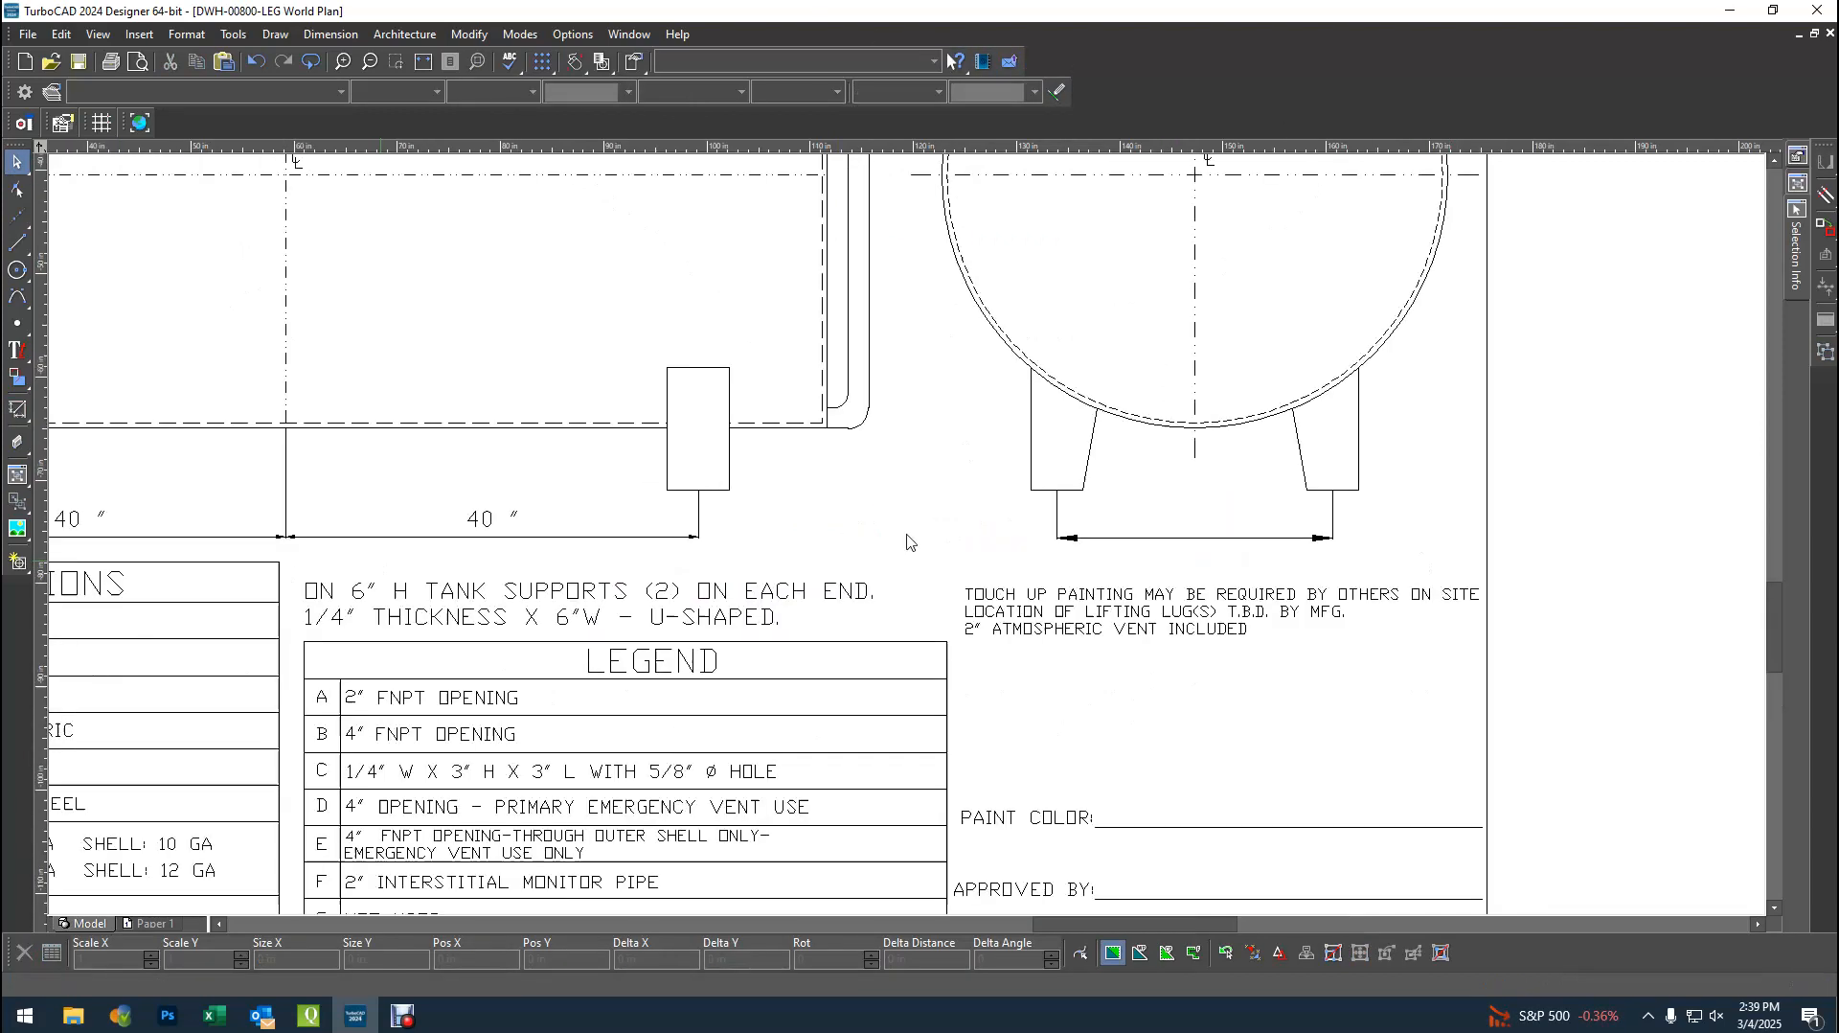
{"action": "scroll", "coordinate": [907, 542], "scroll_direction": "down", "scroll_amount": 1}
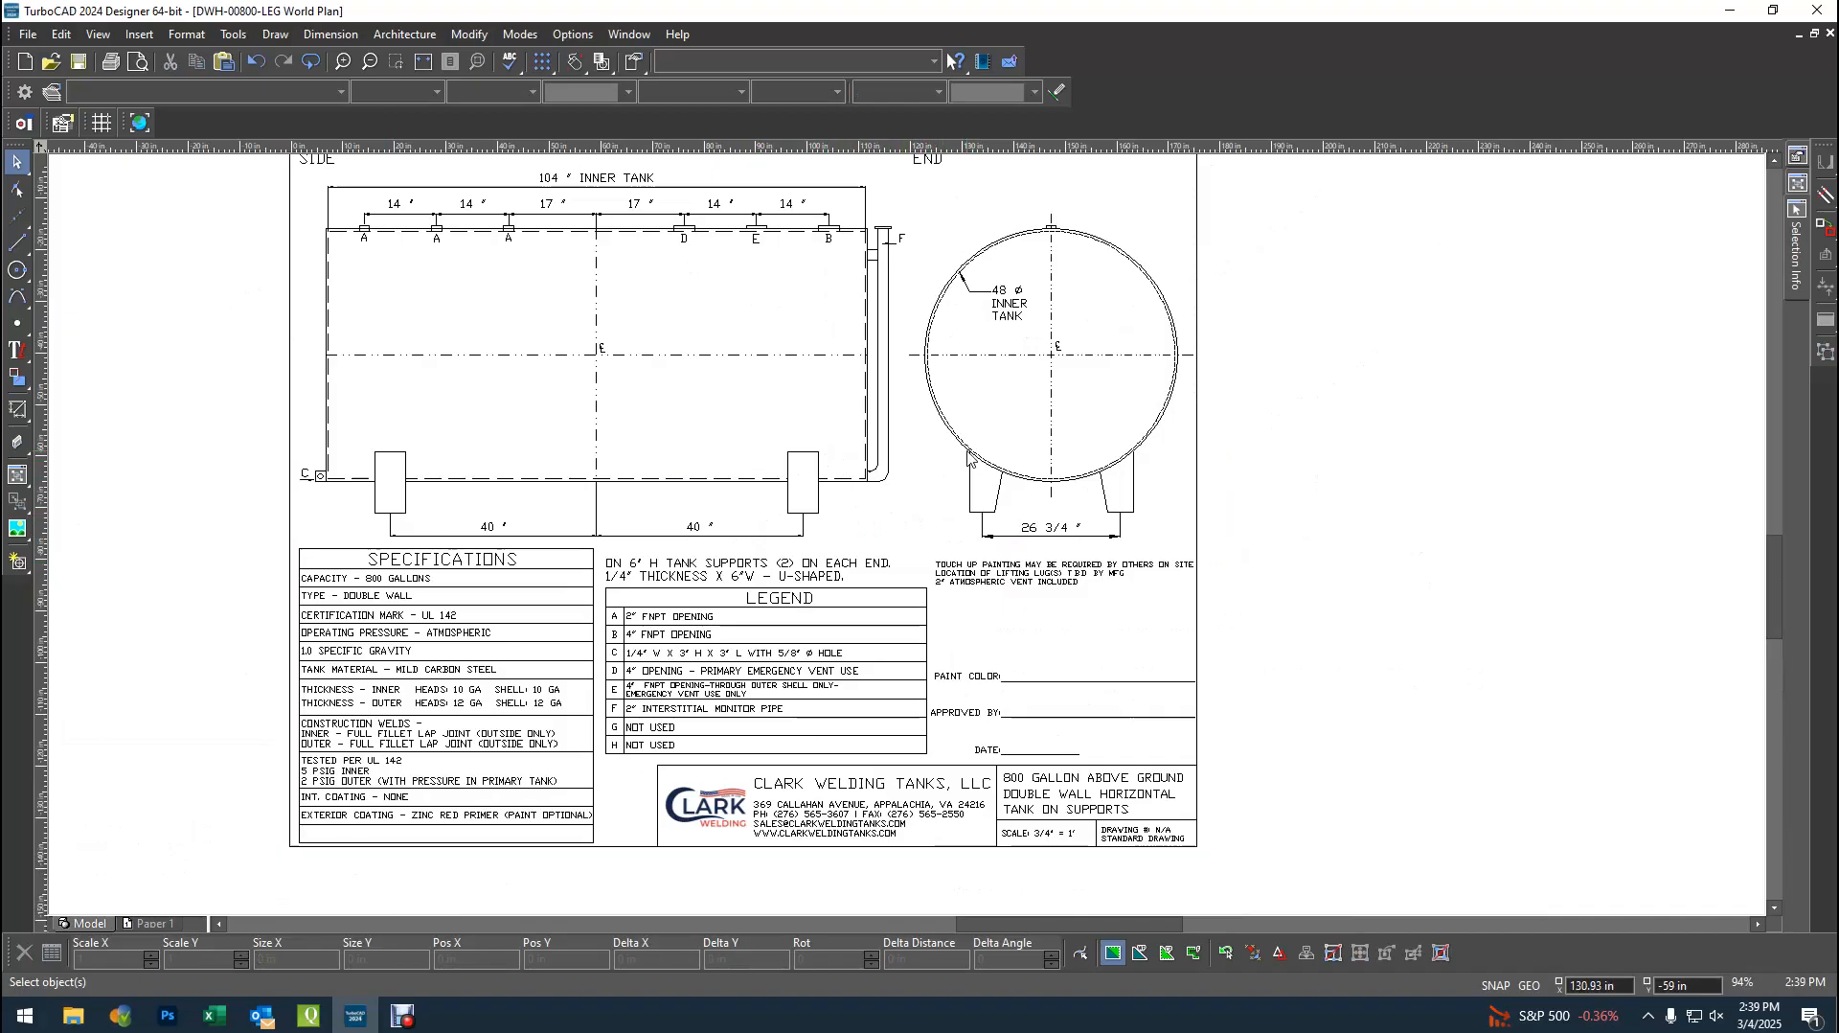
{"action": "scroll", "coordinate": [767, 352], "scroll_direction": "down", "scroll_amount": 2}
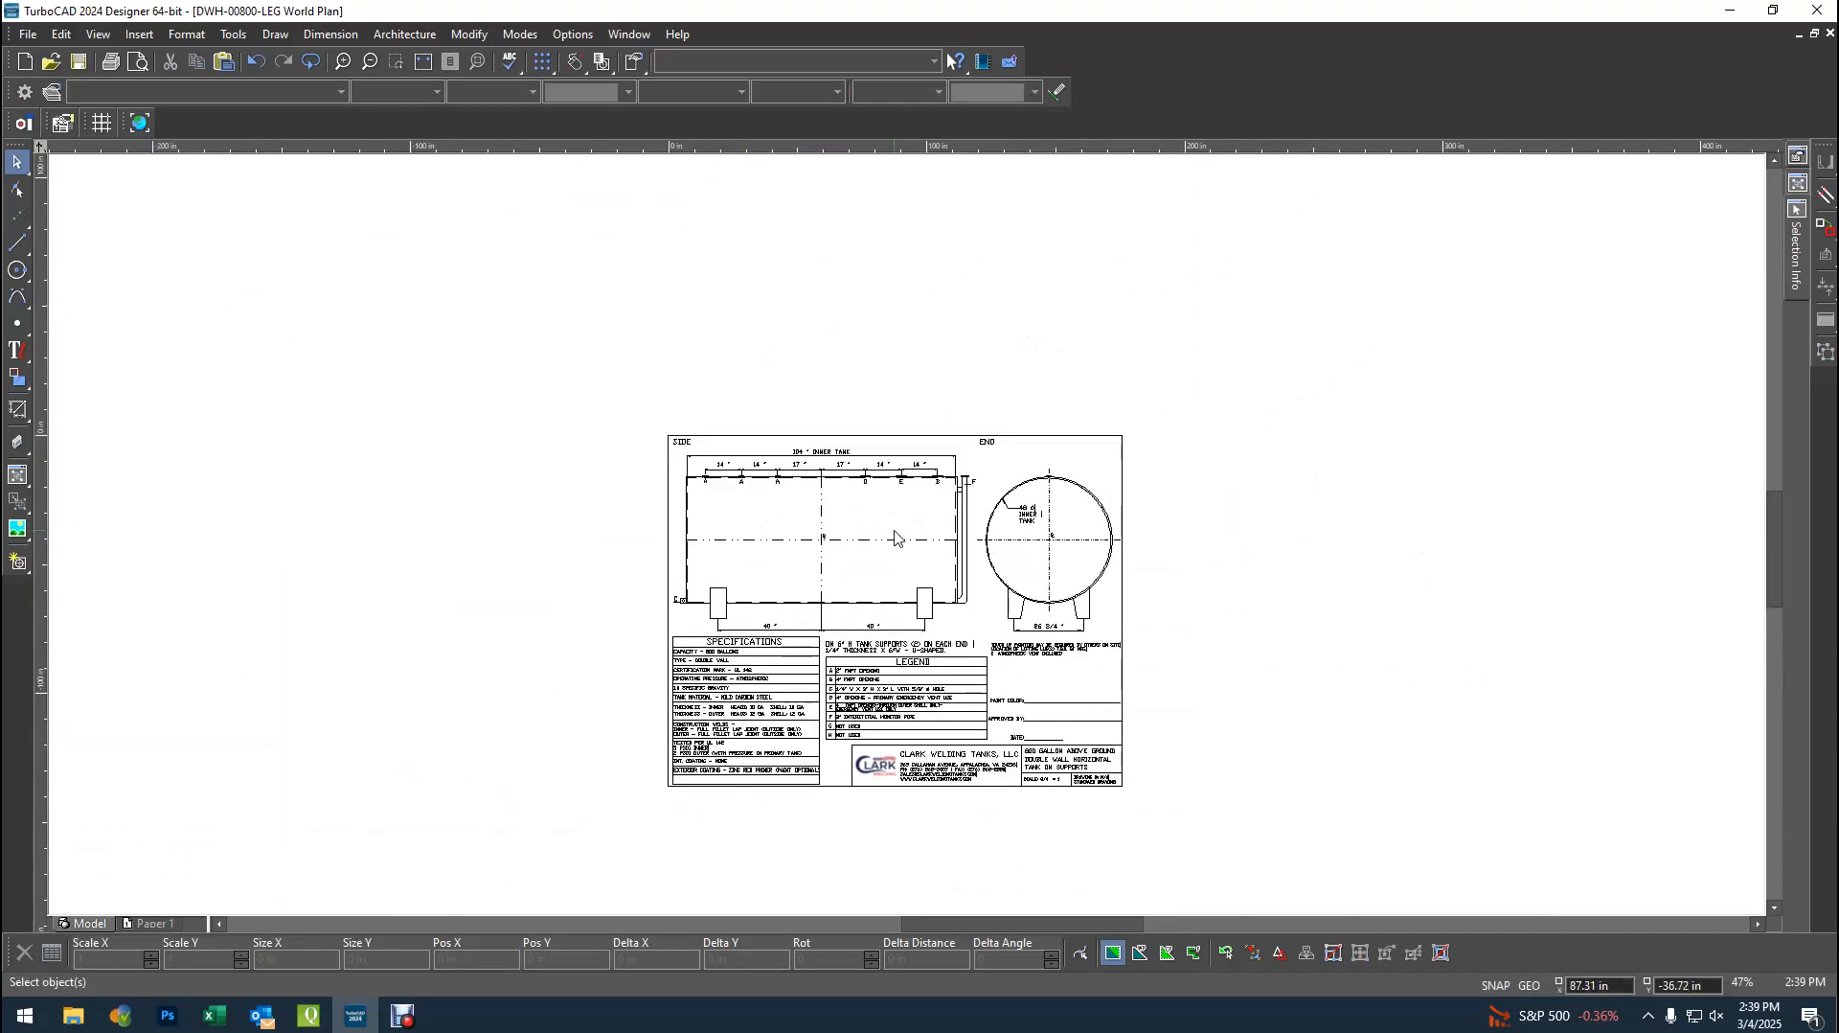
{"action": "scroll", "coordinate": [907, 541], "scroll_direction": "up", "scroll_amount": 2}
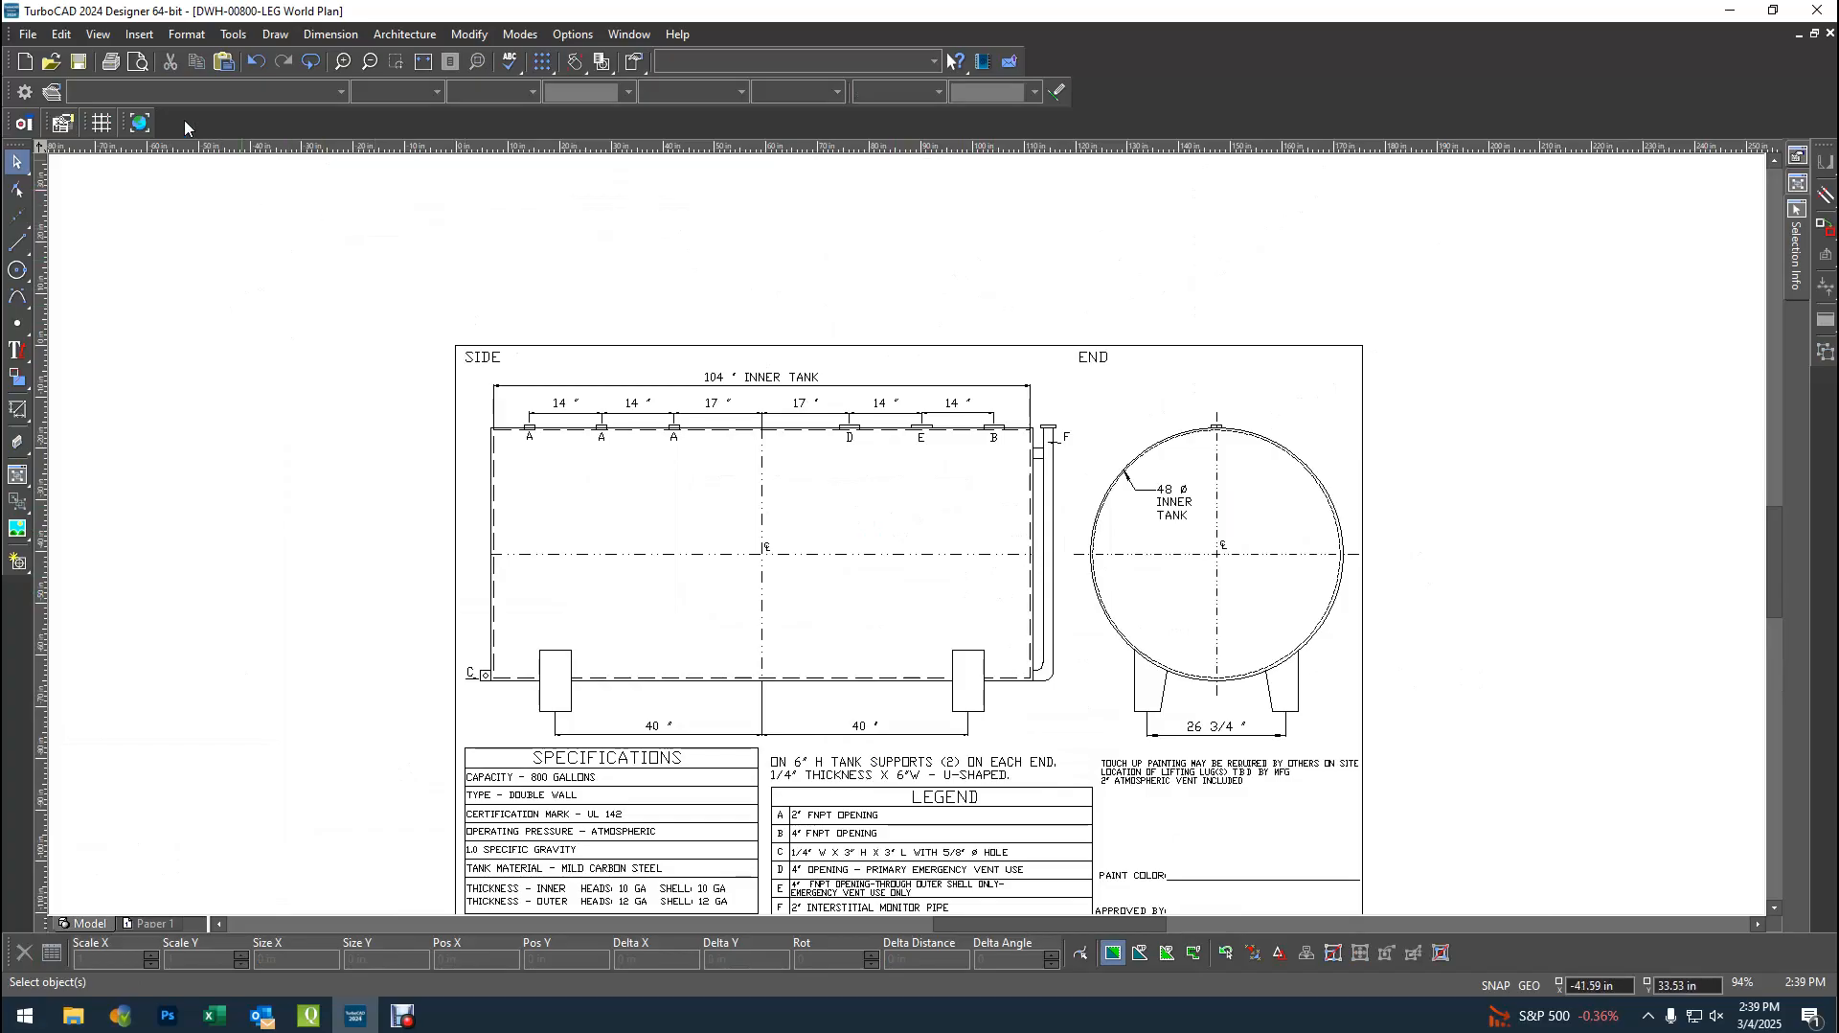
{"action": "left_click", "coordinate": [78, 65]}
- Move the F callout letter beside the interstitial monitor pipe about 3.67 in right and 1.07 in down, clear of its arrow
{"action": "scroll", "coordinate": [684, 499], "scroll_direction": "up", "scroll_amount": 2}
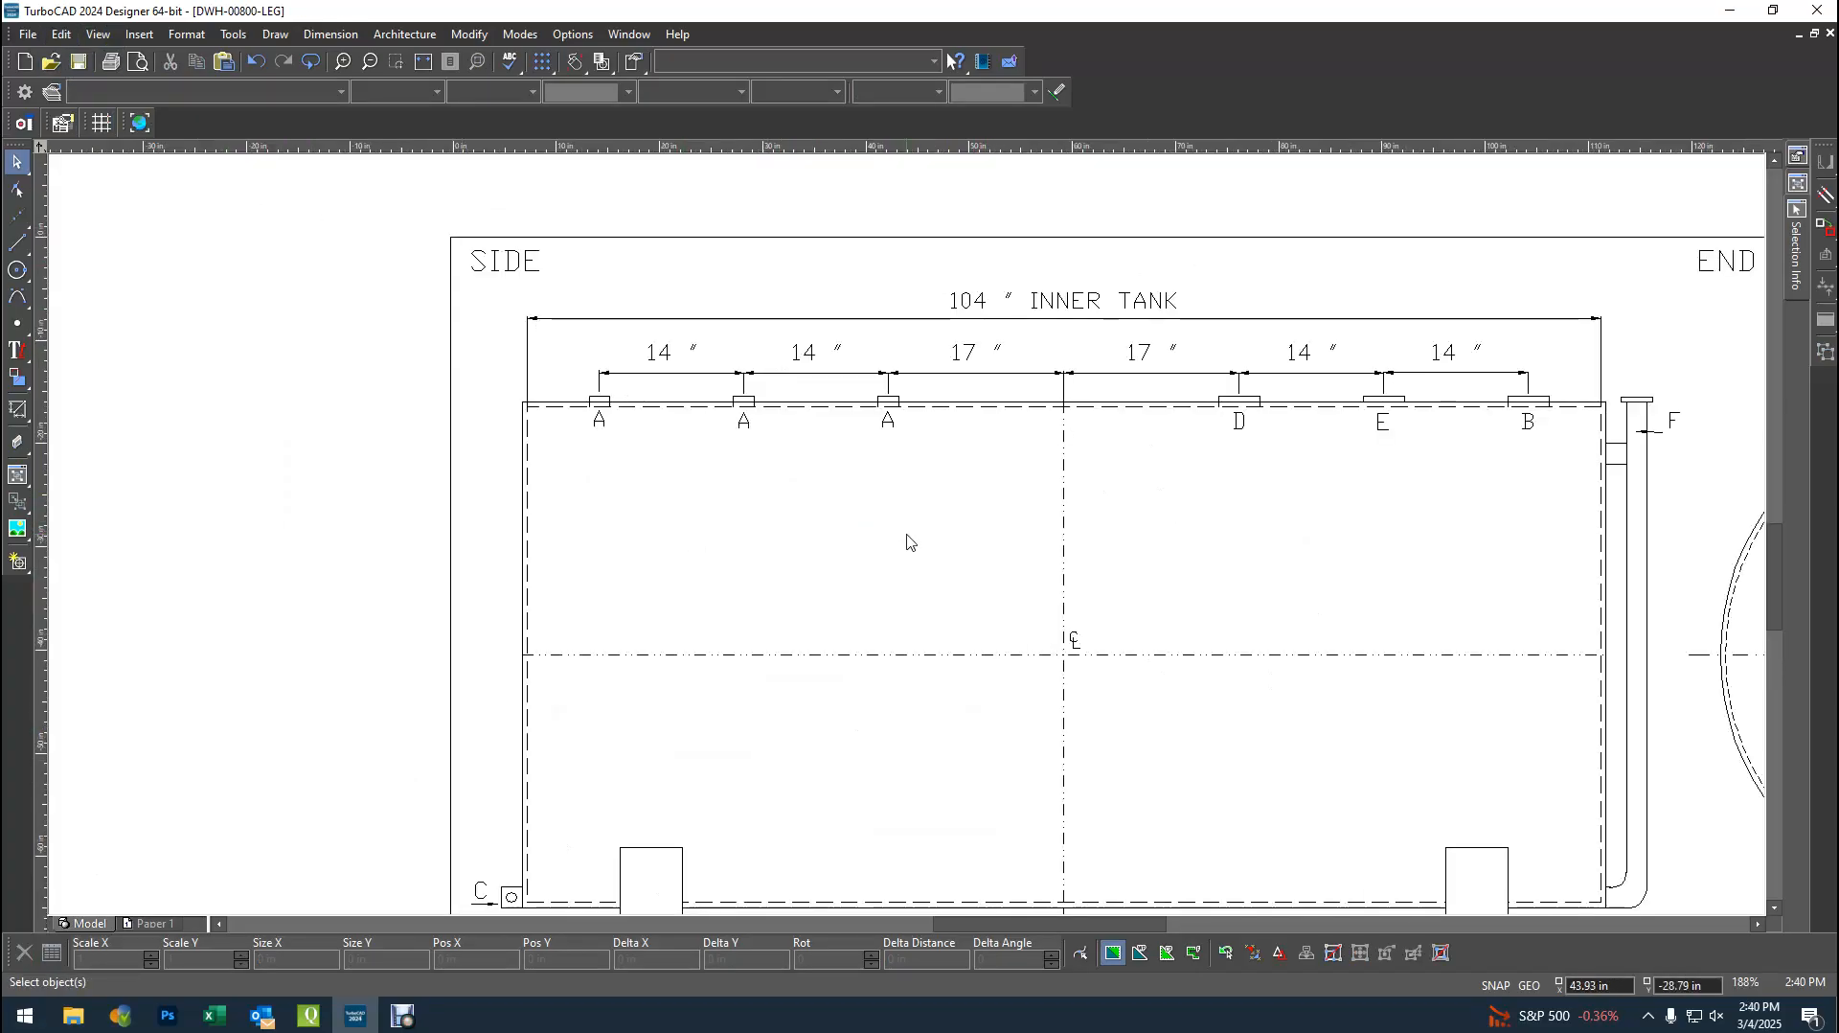
{"action": "scroll", "coordinate": [978, 553], "scroll_direction": "down", "scroll_amount": 2}
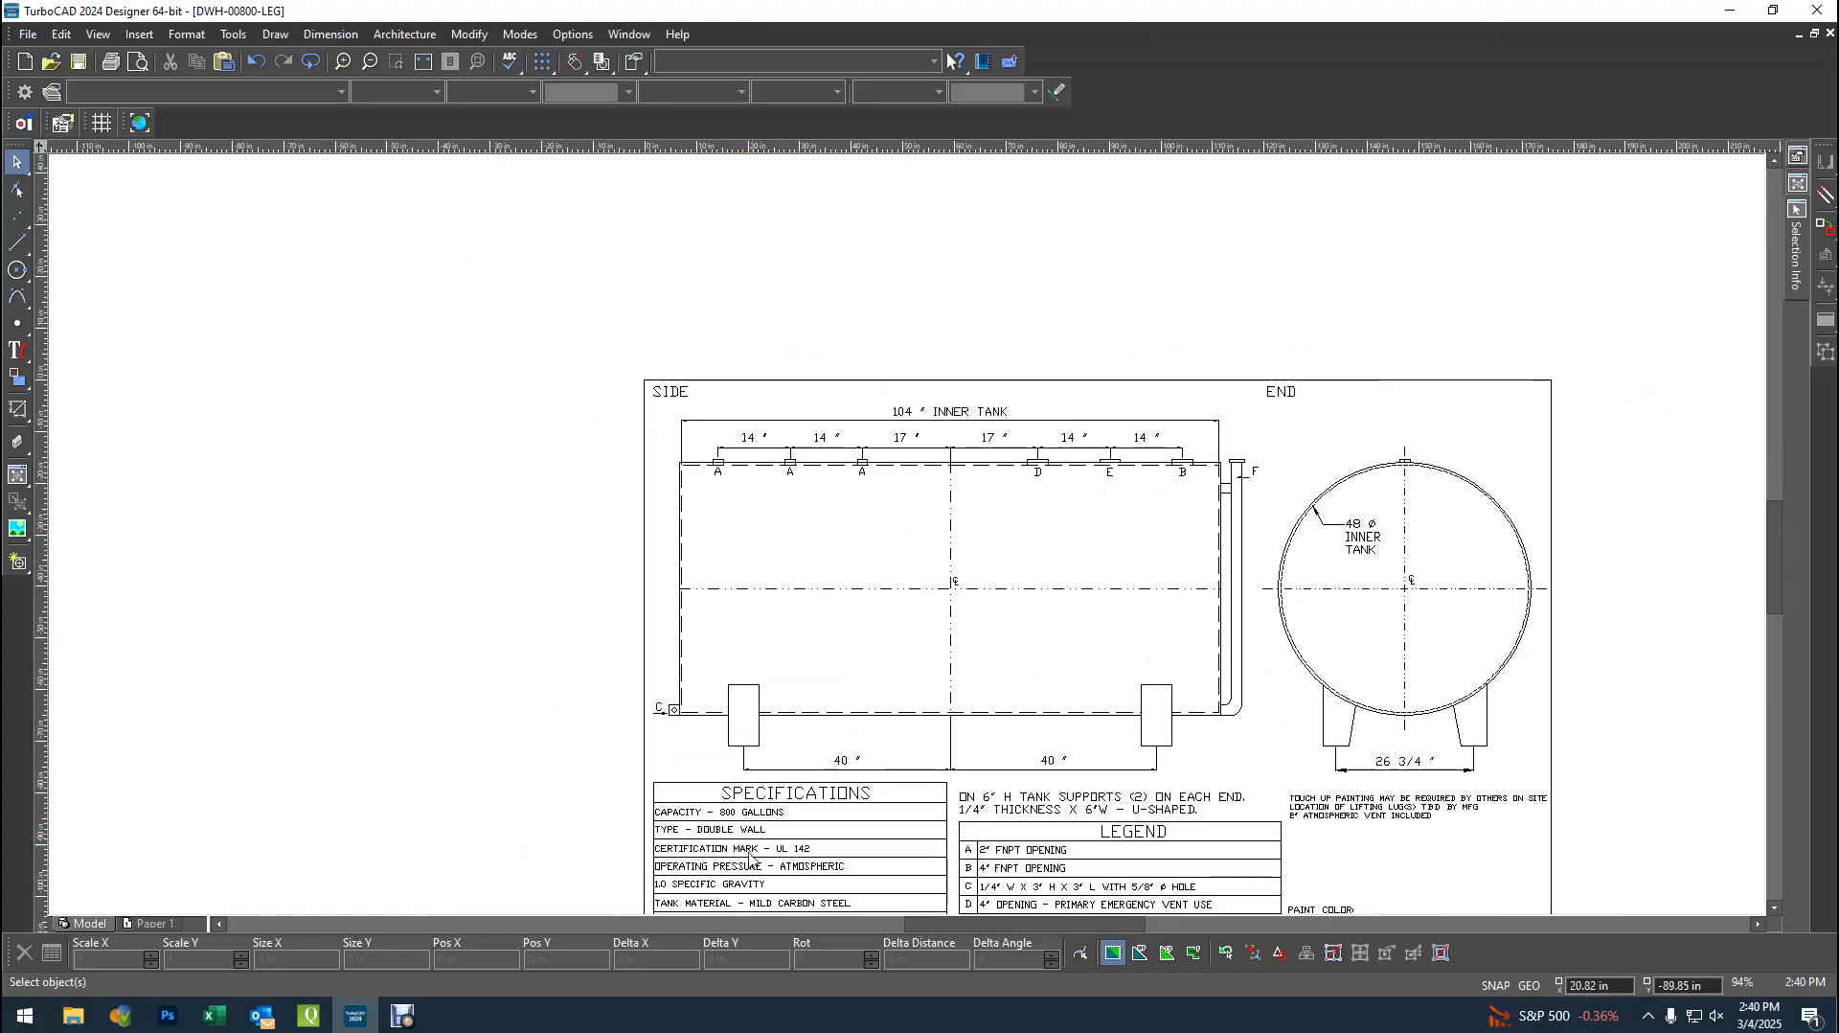
{"action": "scroll", "coordinate": [905, 537], "scroll_direction": "up", "scroll_amount": 6}
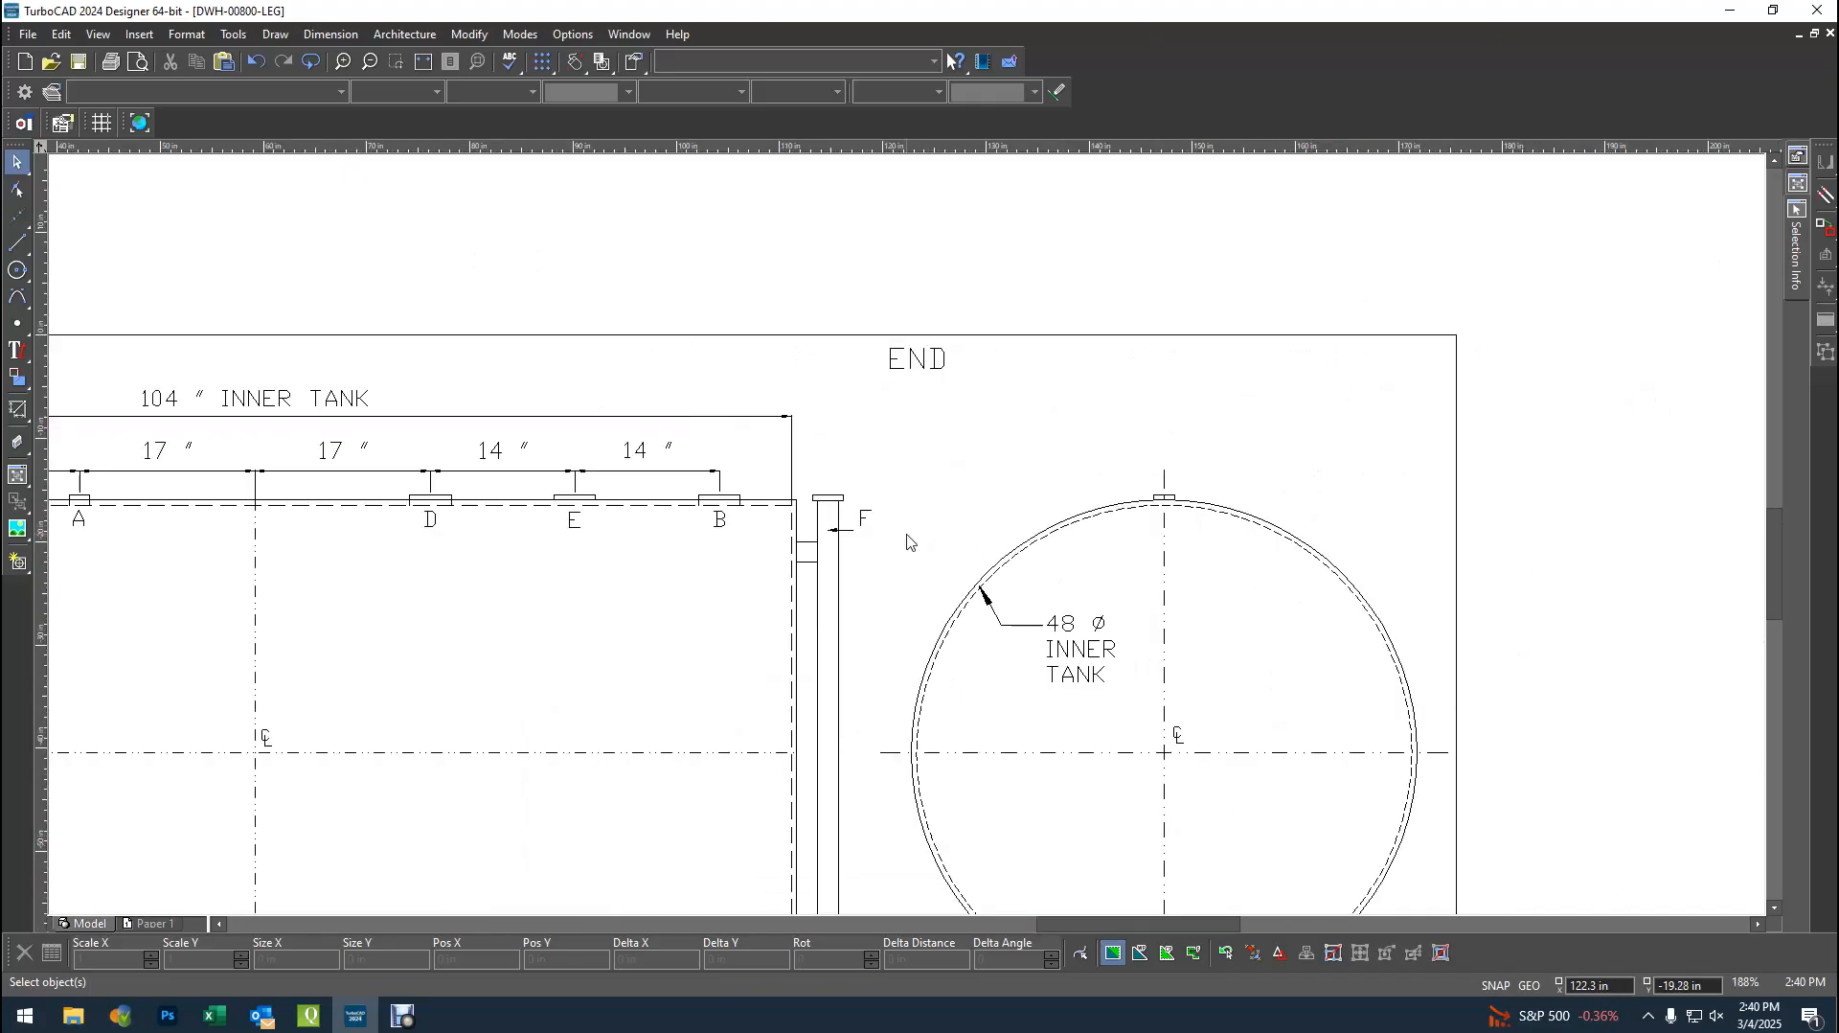
{"action": "scroll", "coordinate": [908, 542], "scroll_direction": "up", "scroll_amount": 2}
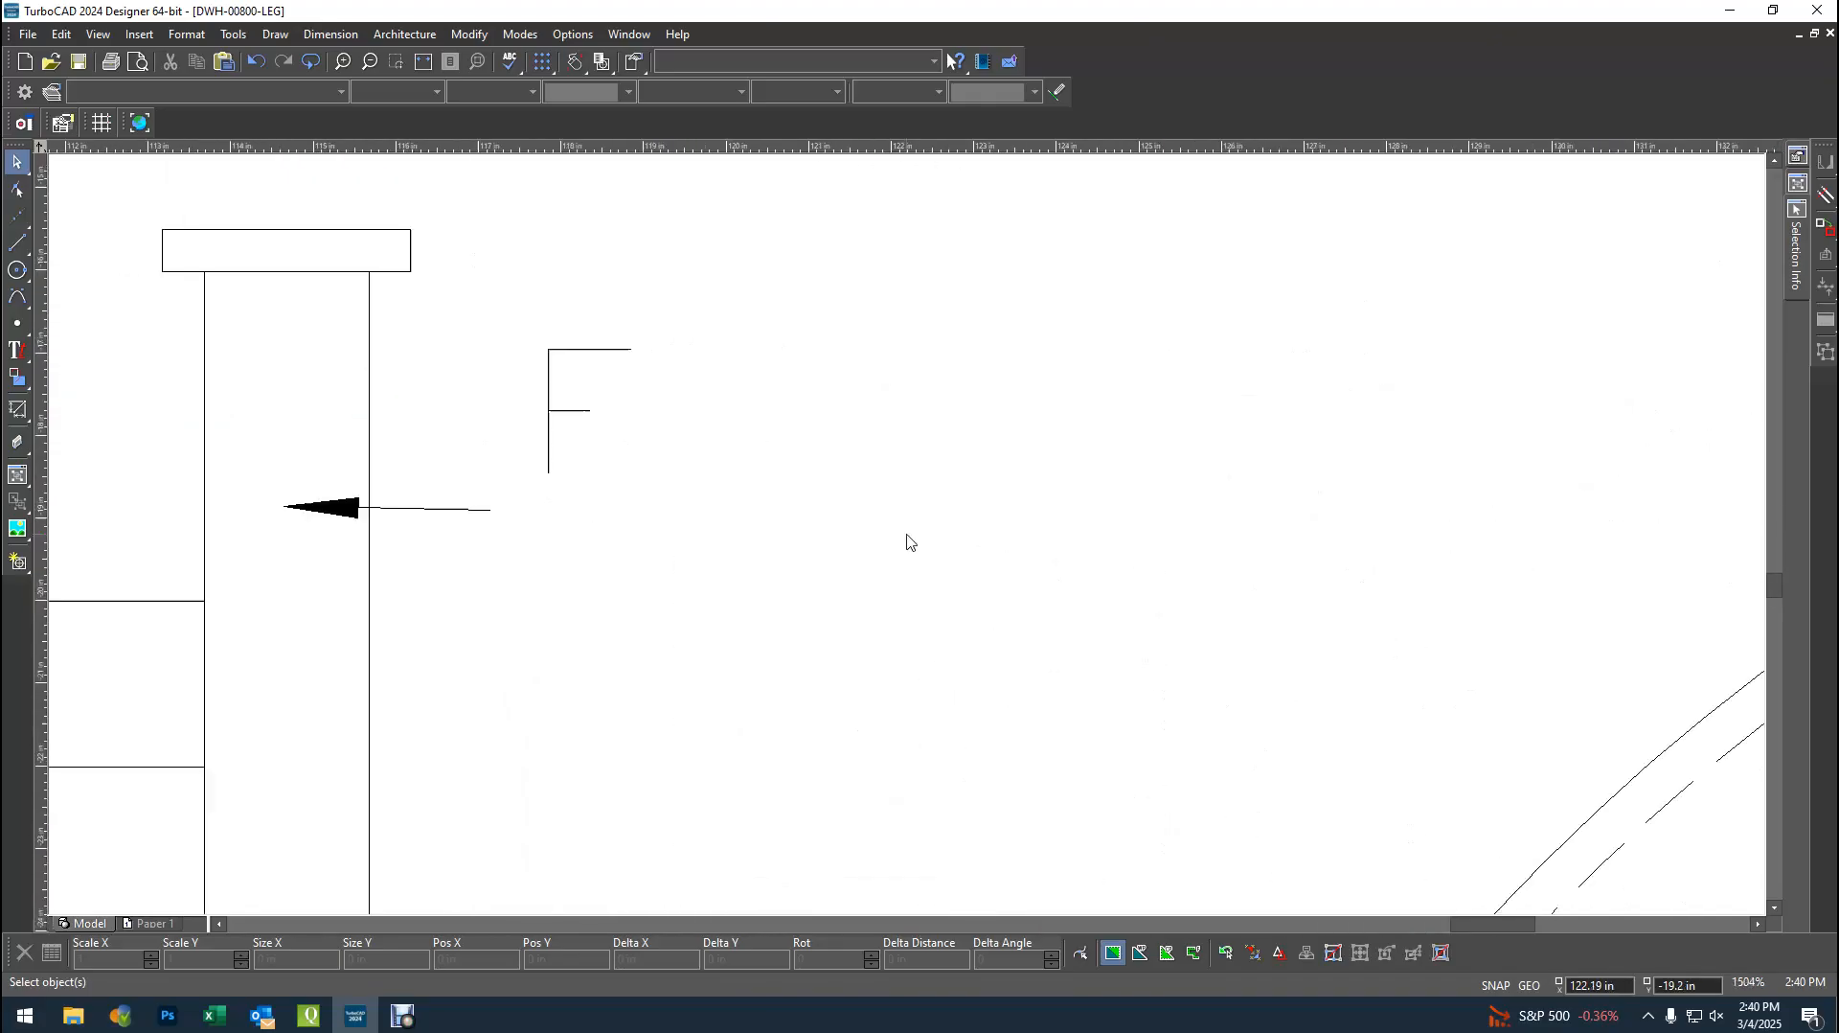
{"action": "left_click", "coordinate": [578, 430]}
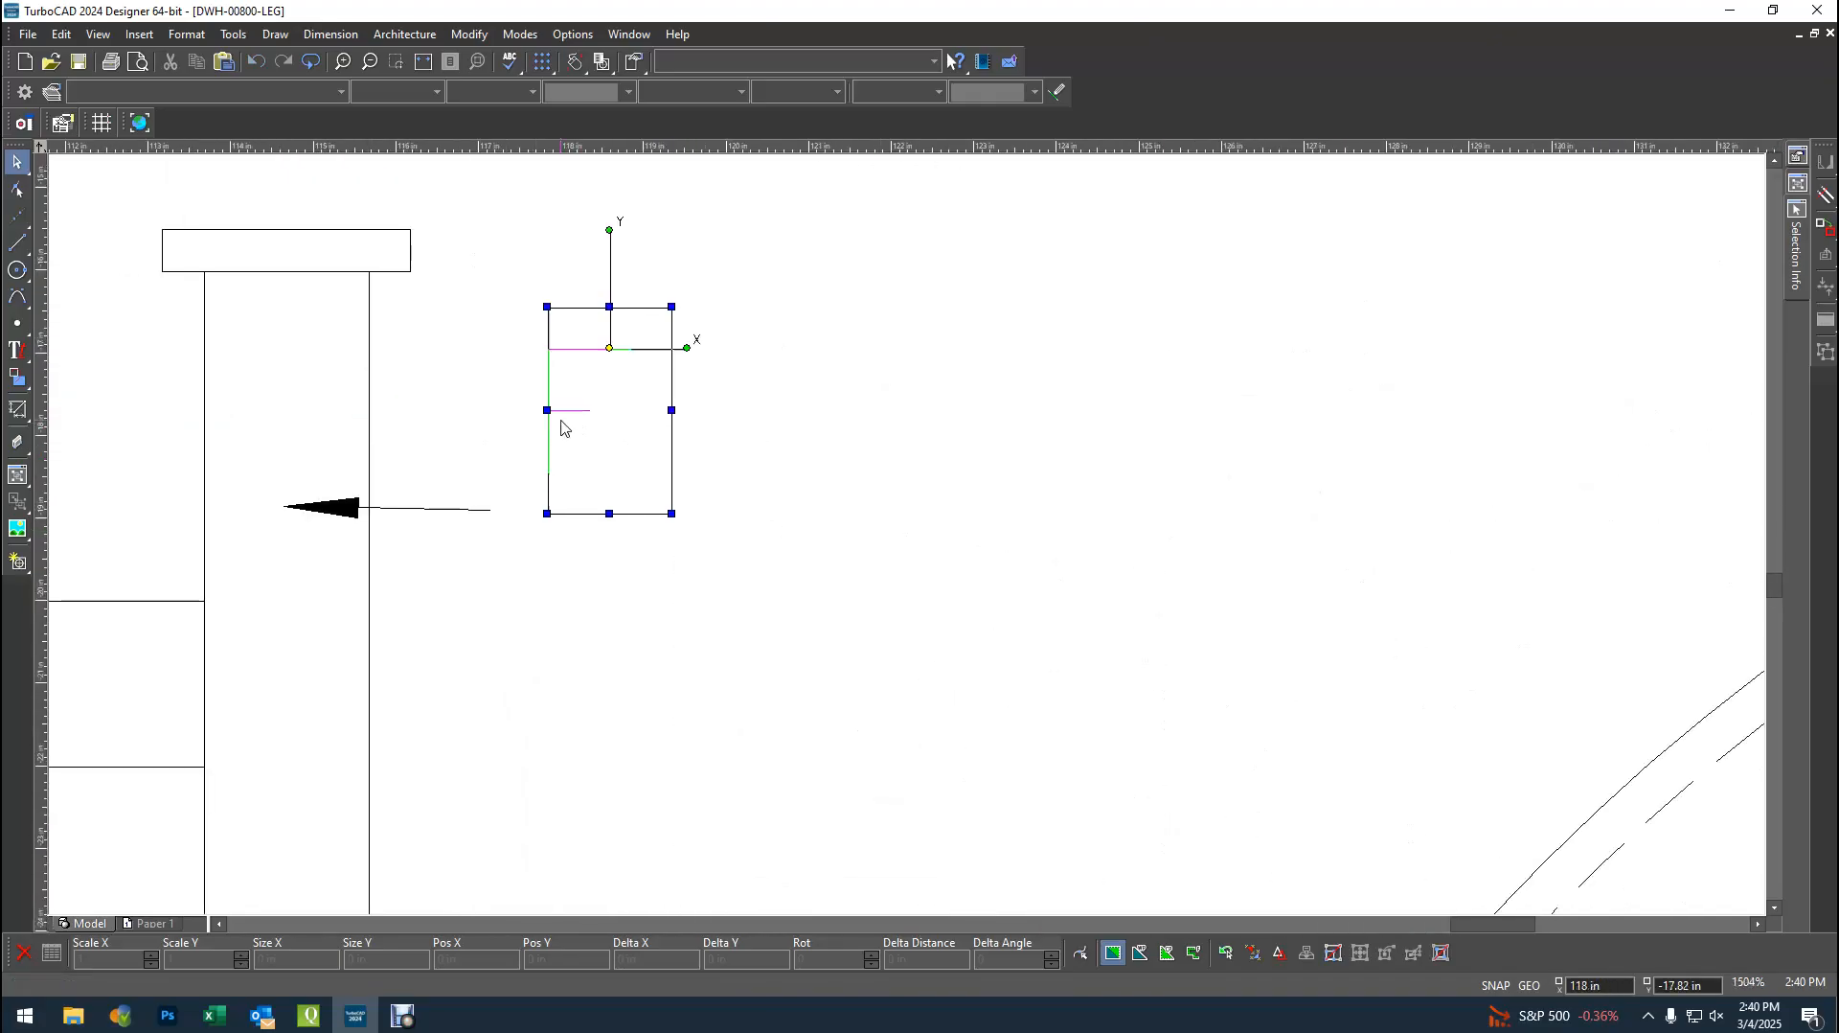
{"action": "left_click_drag", "start_coordinate": [595, 463], "coordinate": [893, 552]}
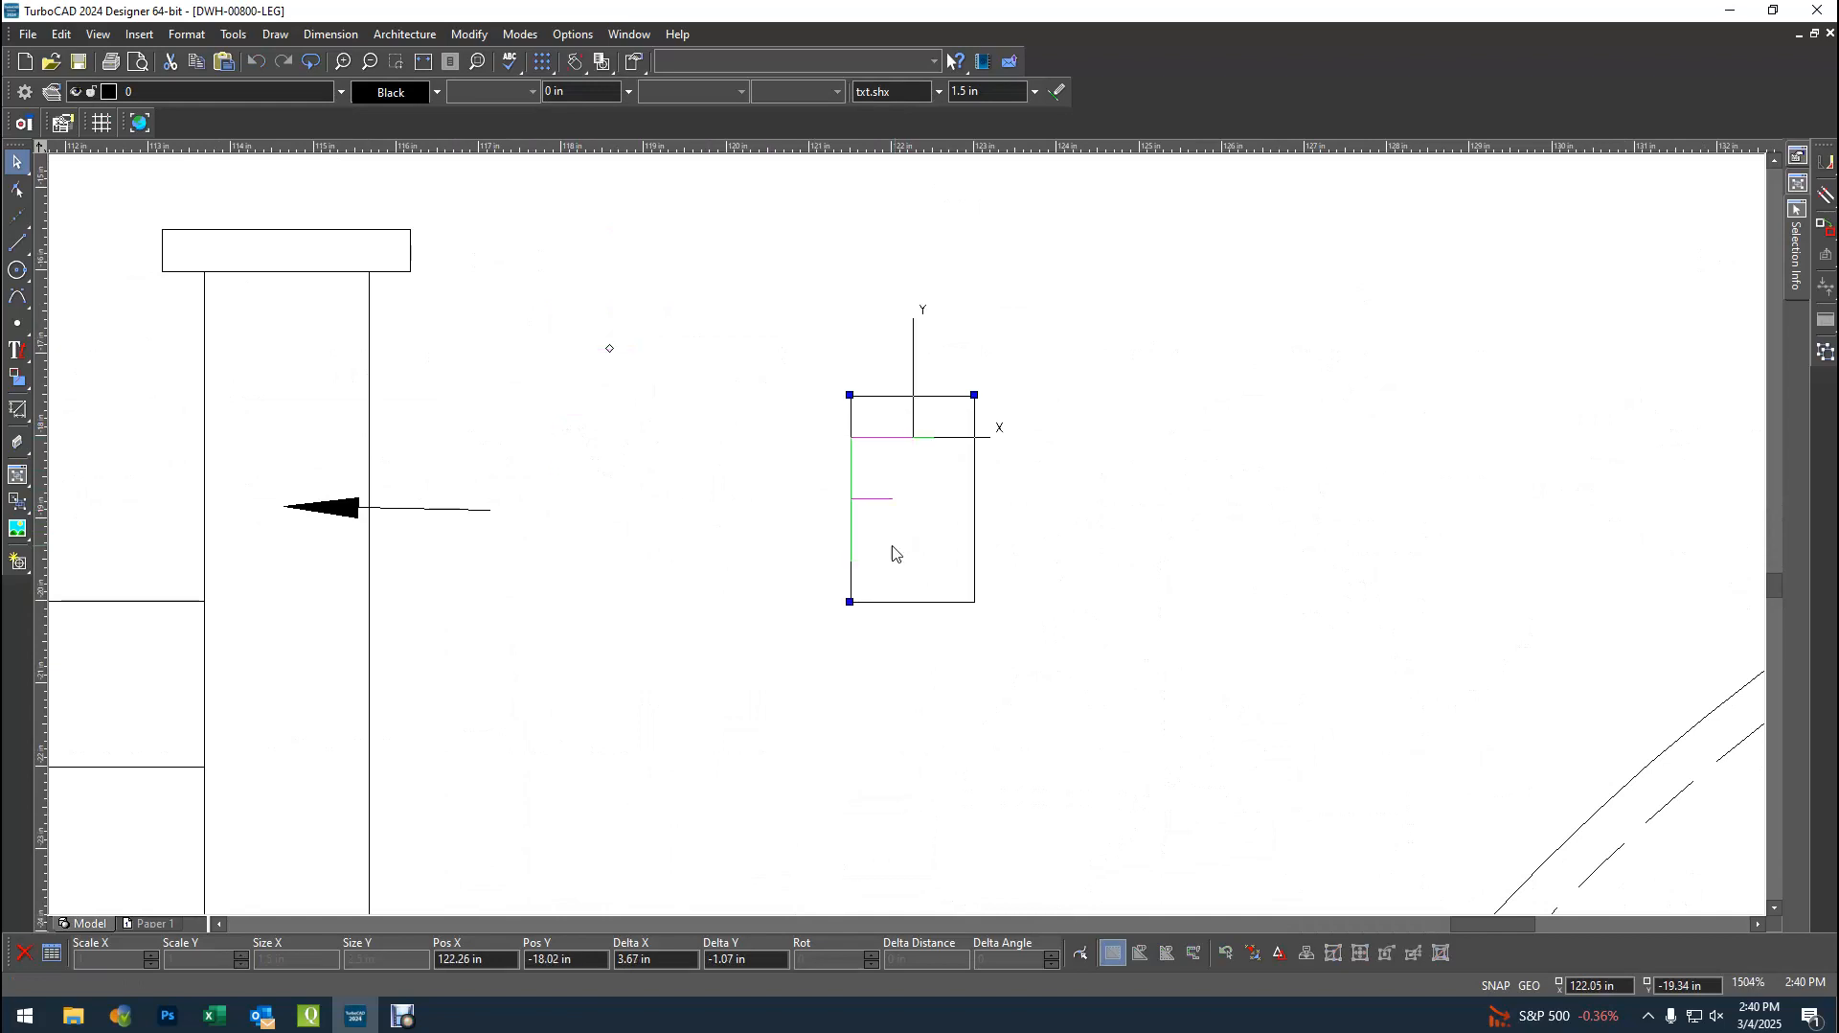
- Move the F callout's arrow about 1.2 in right and slightly up, clear of the monitor pipe
{"action": "left_click", "coordinate": [420, 510]}
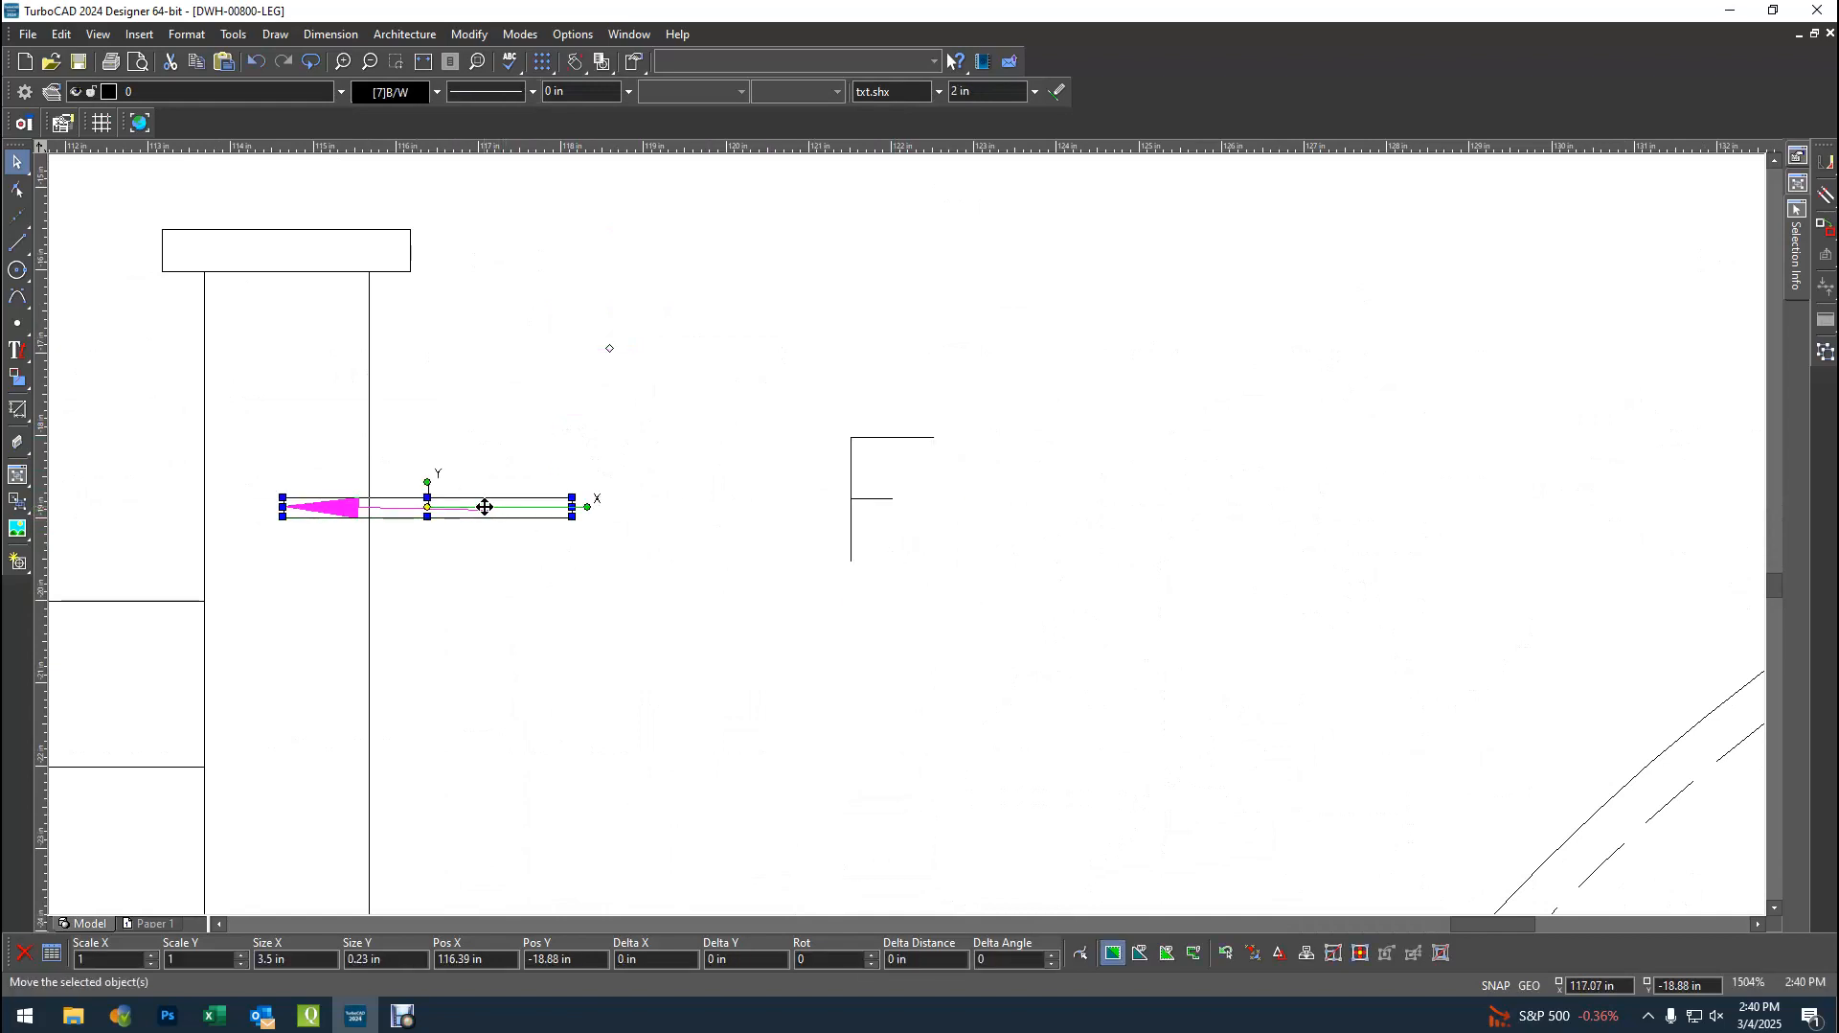
{"action": "scroll", "coordinate": [484, 504], "scroll_direction": "up", "scroll_amount": 2}
{"action": "left_click_drag", "start_coordinate": [522, 534], "coordinate": [918, 470]}
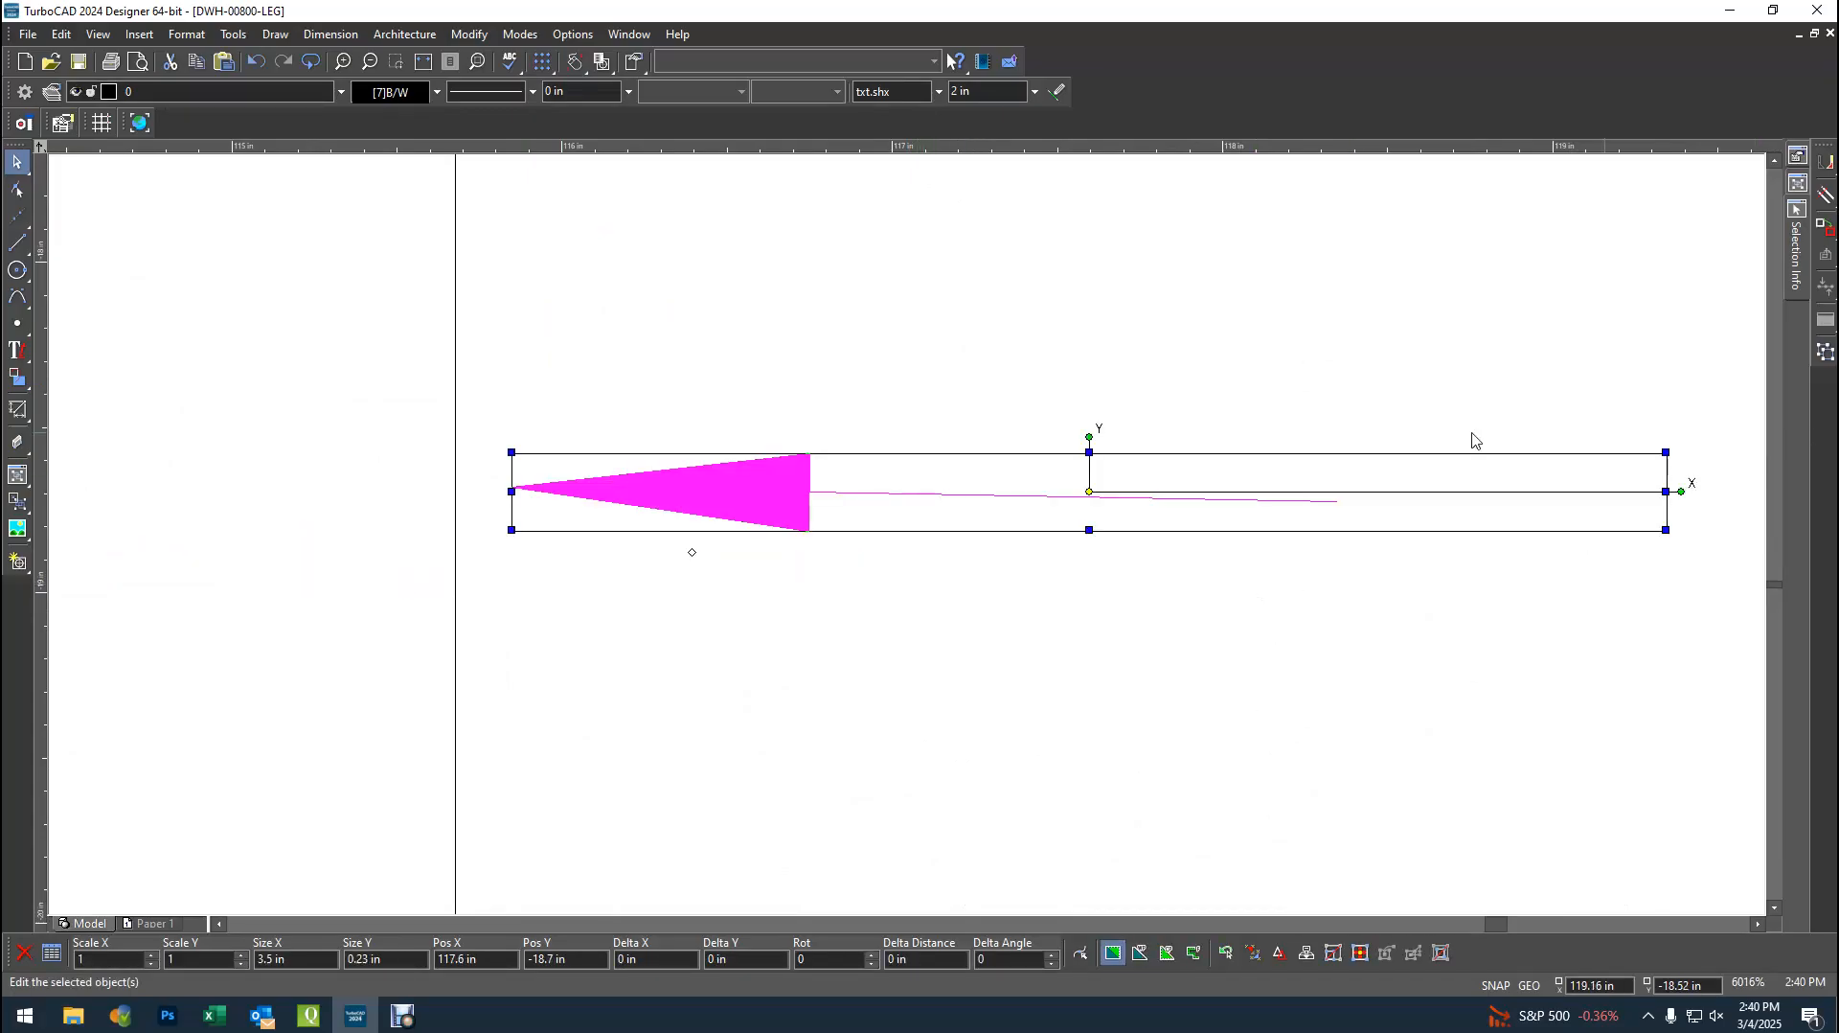
- Try to level the F callout's arrow with small rotations to 0.83, 0.79, 0.74 and 0.17 degrees
{"action": "left_click", "coordinate": [1088, 437]}
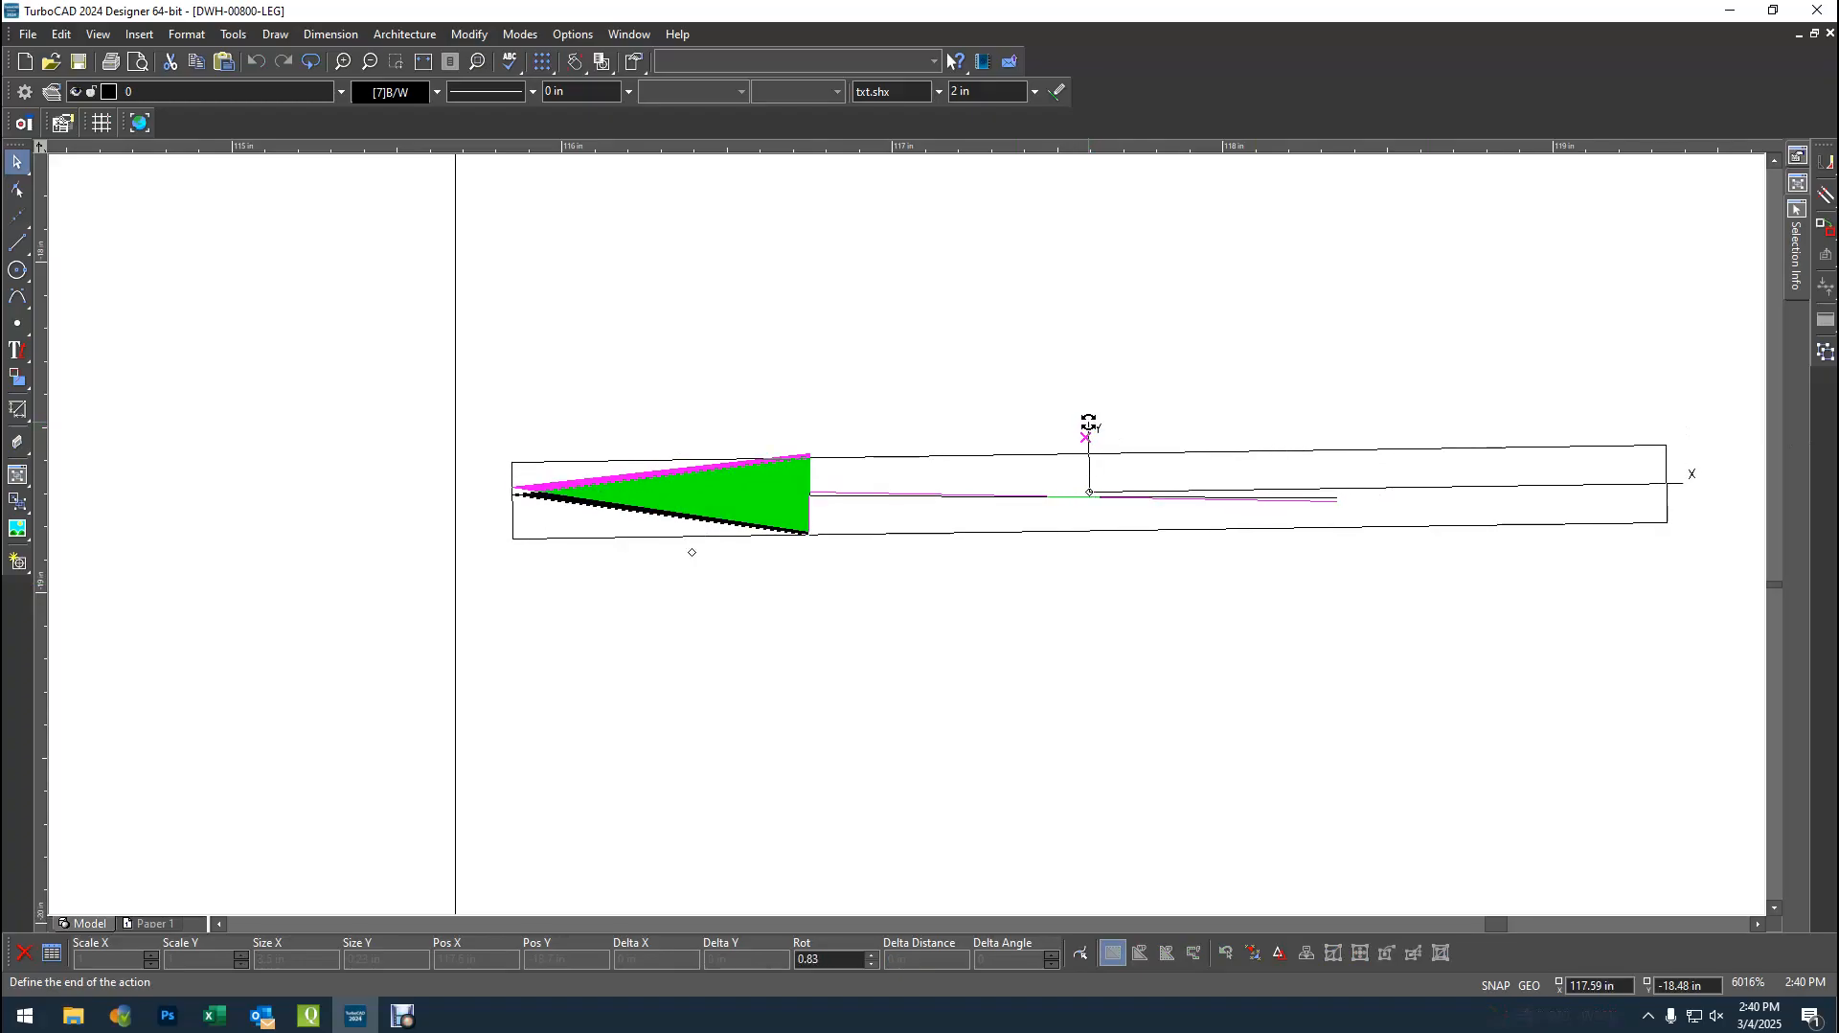
{"action": "left_click", "coordinate": [1088, 425]}
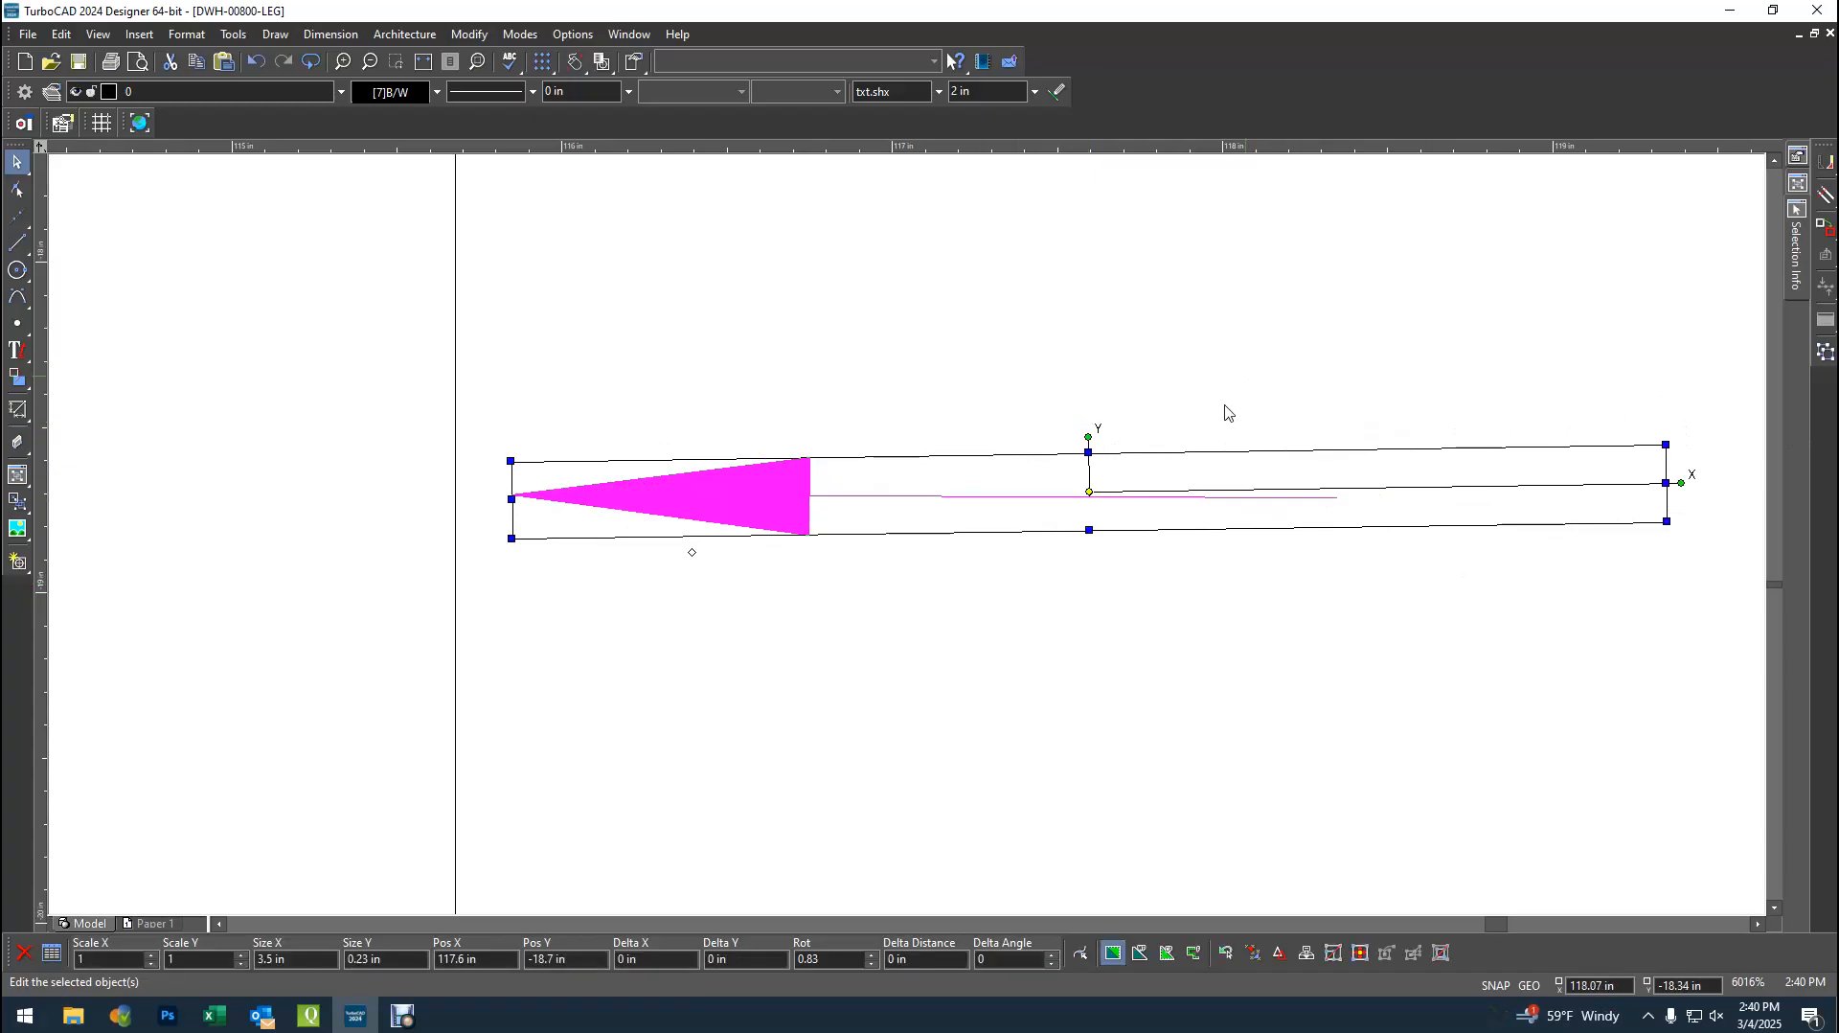
{"action": "scroll", "coordinate": [1032, 477], "scroll_direction": "up", "scroll_amount": 2}
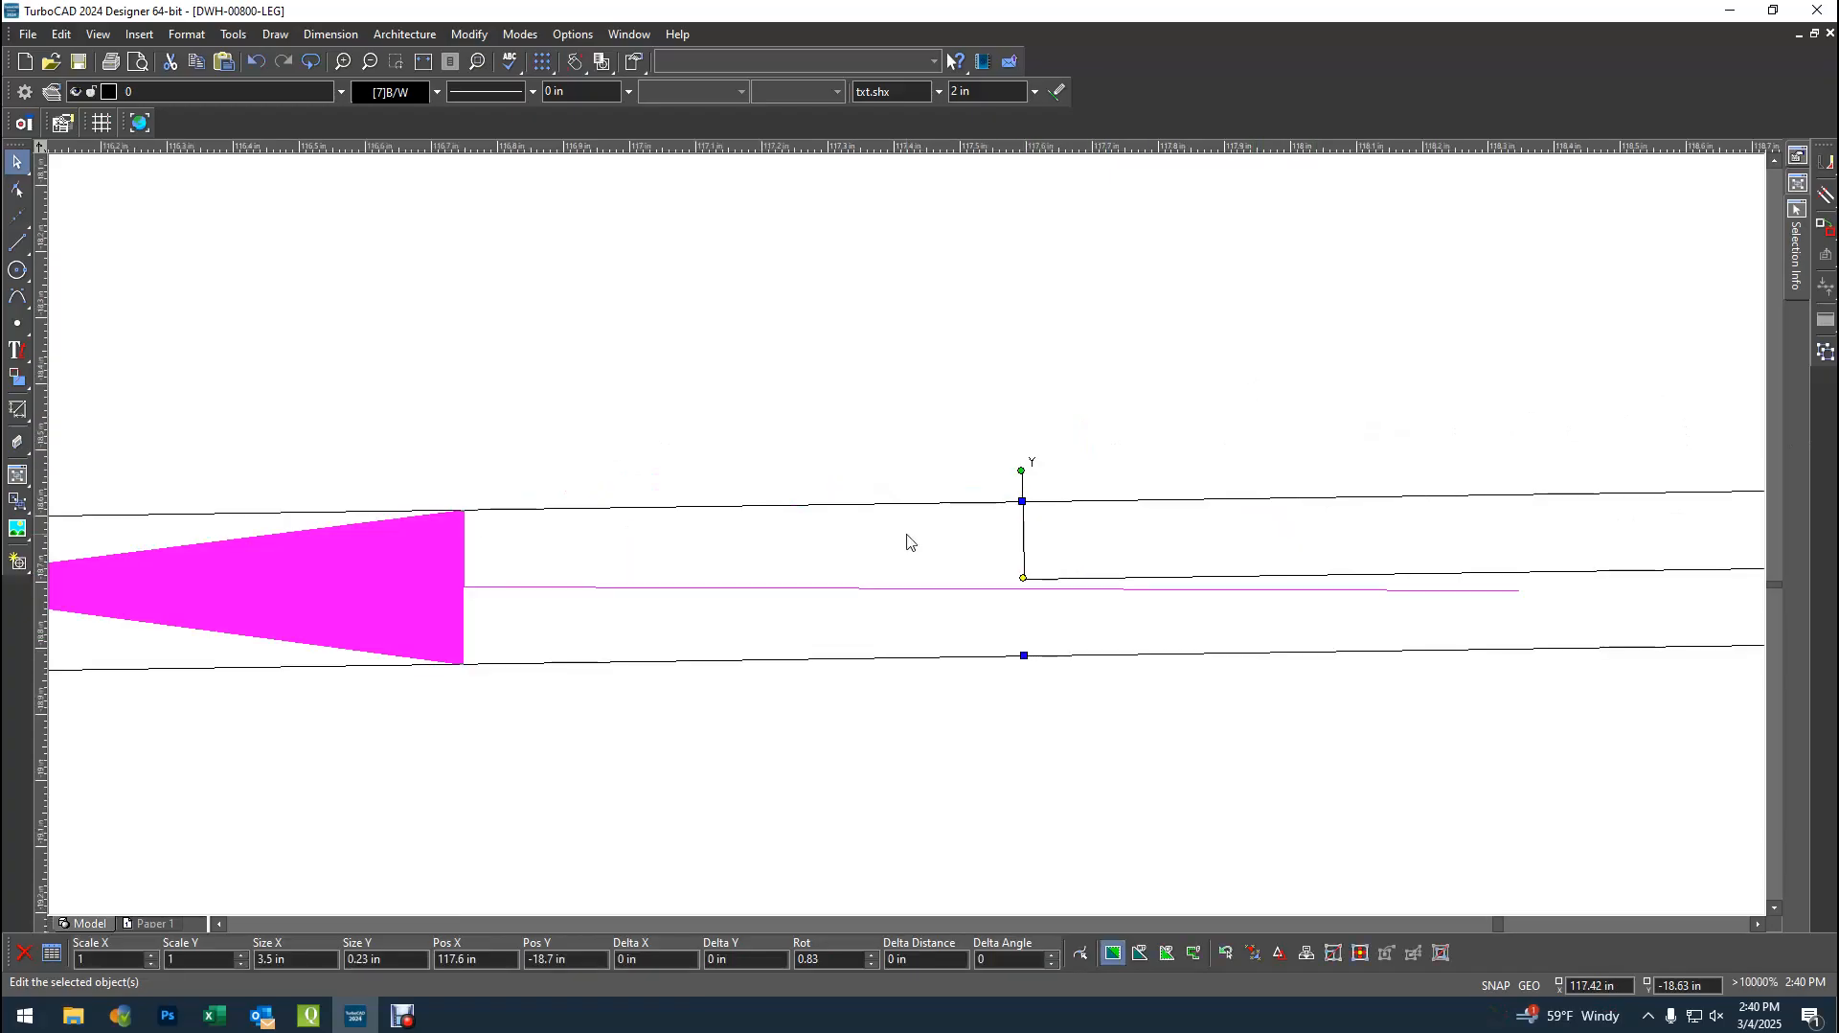
{"action": "left_click", "coordinate": [1019, 470]}
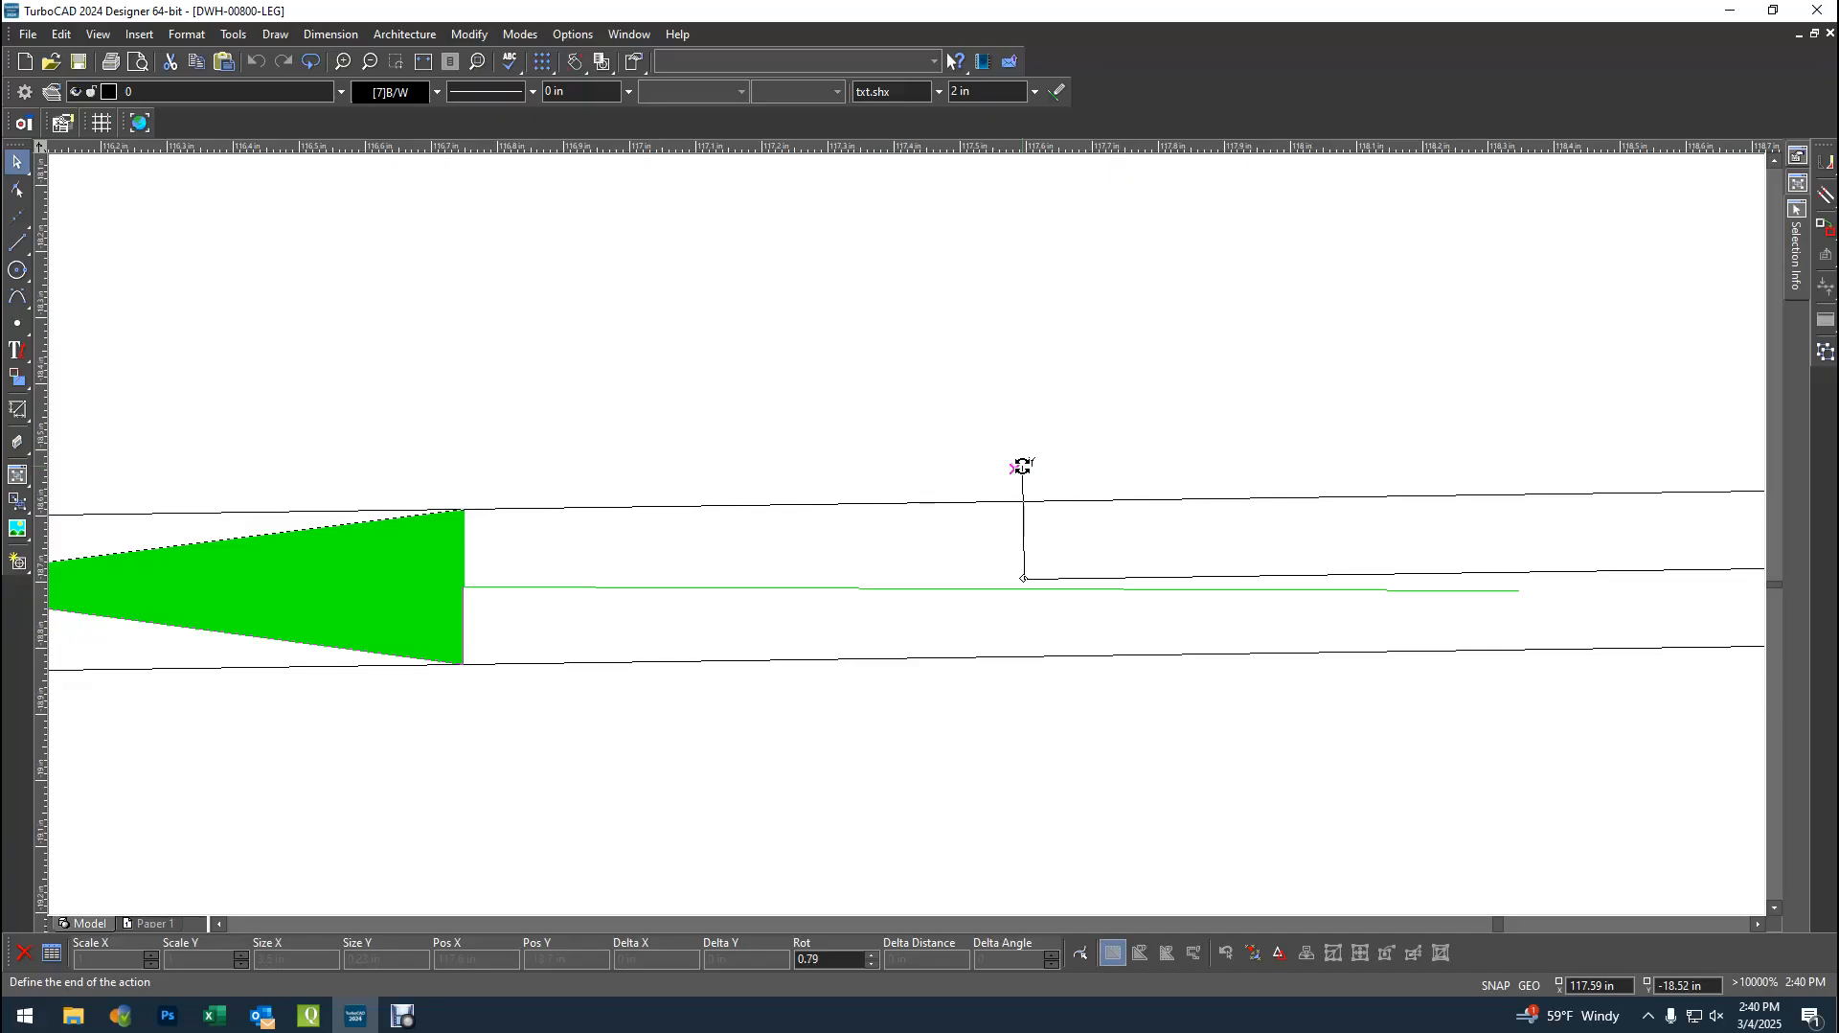
{"action": "left_click", "coordinate": [1022, 467]}
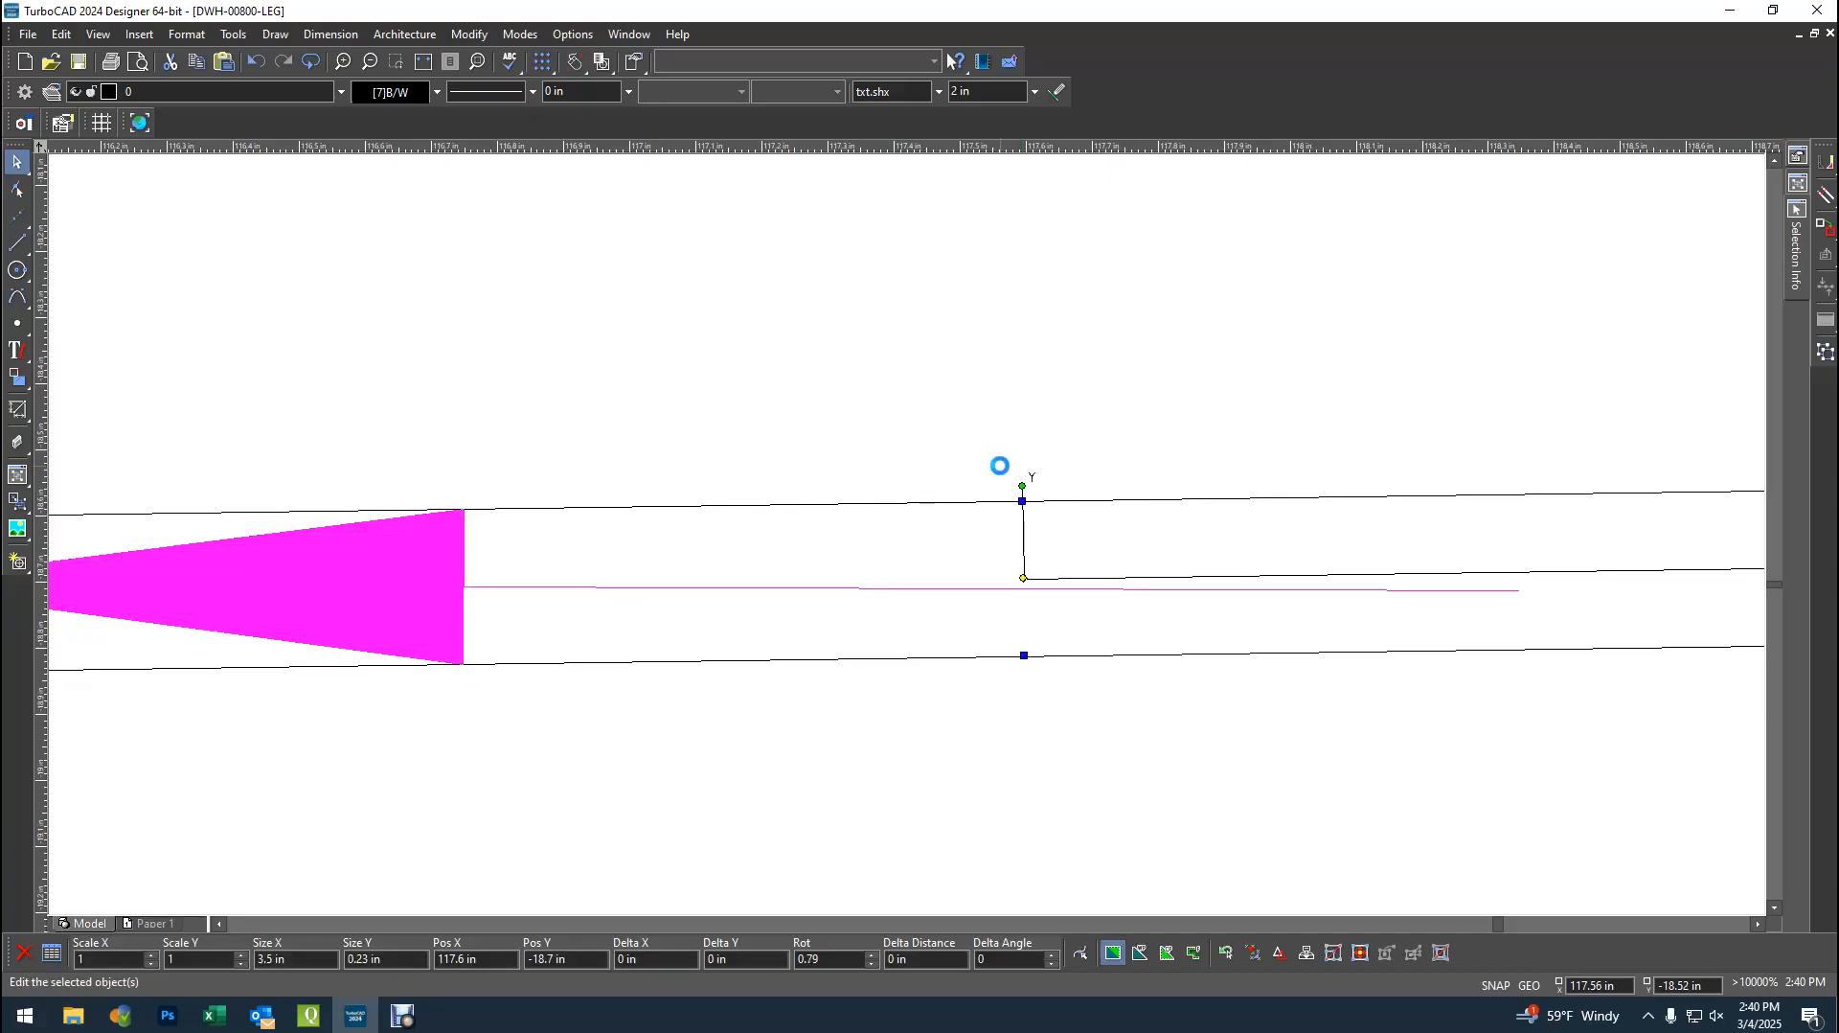
{"action": "scroll", "coordinate": [907, 537], "scroll_direction": "up", "scroll_amount": 3}
{"action": "scroll", "coordinate": [956, 575], "scroll_direction": "down", "scroll_amount": 1}
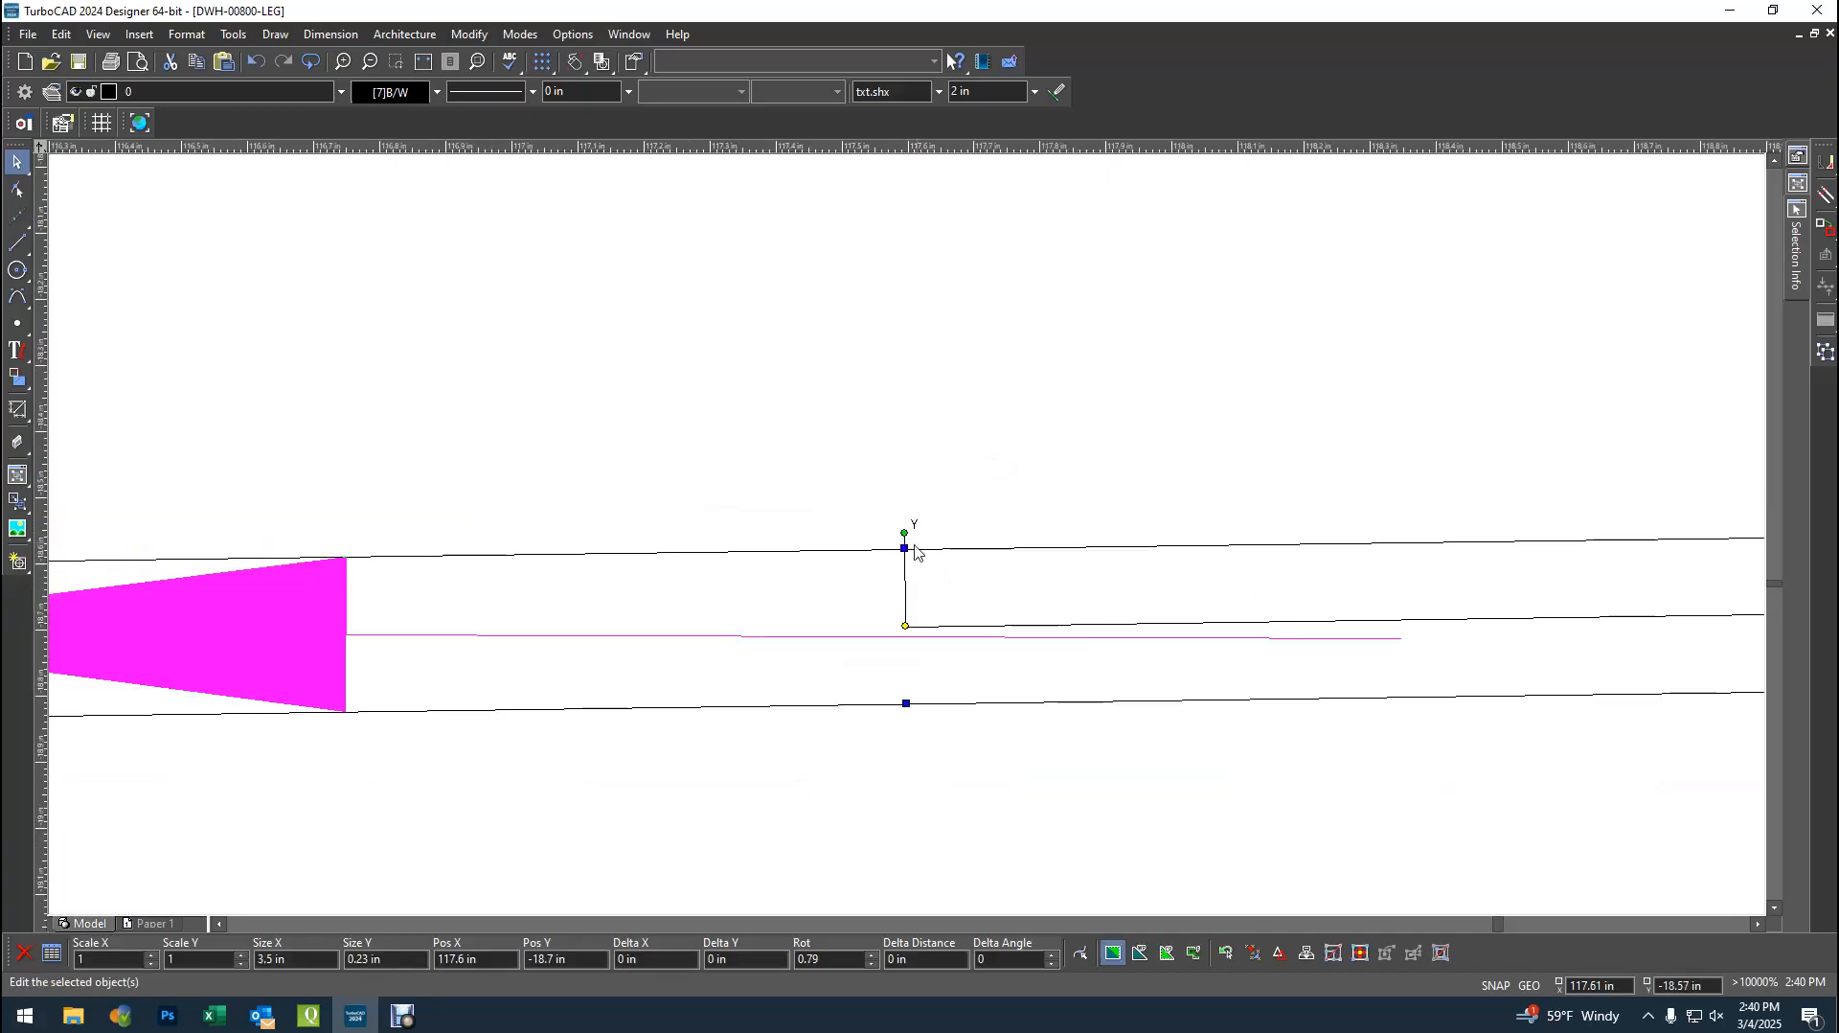
{"action": "left_click", "coordinate": [906, 529]}
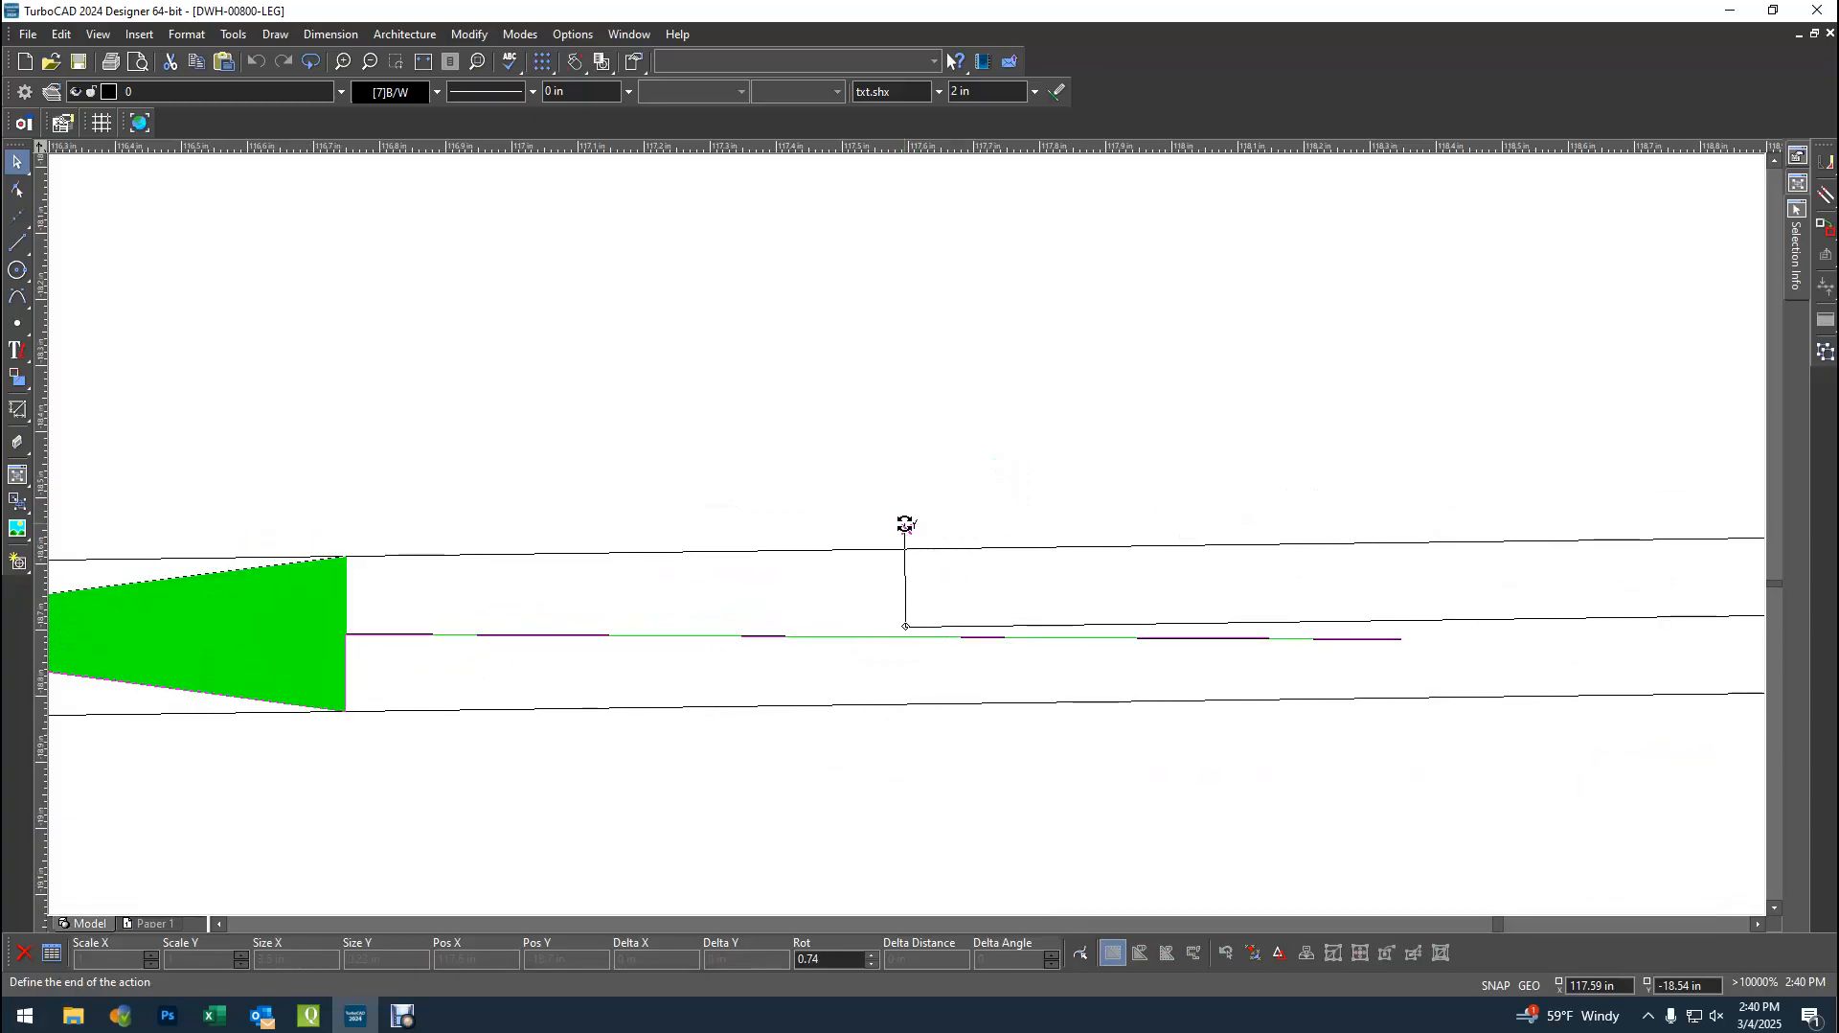
{"action": "left_click", "coordinate": [906, 524]}
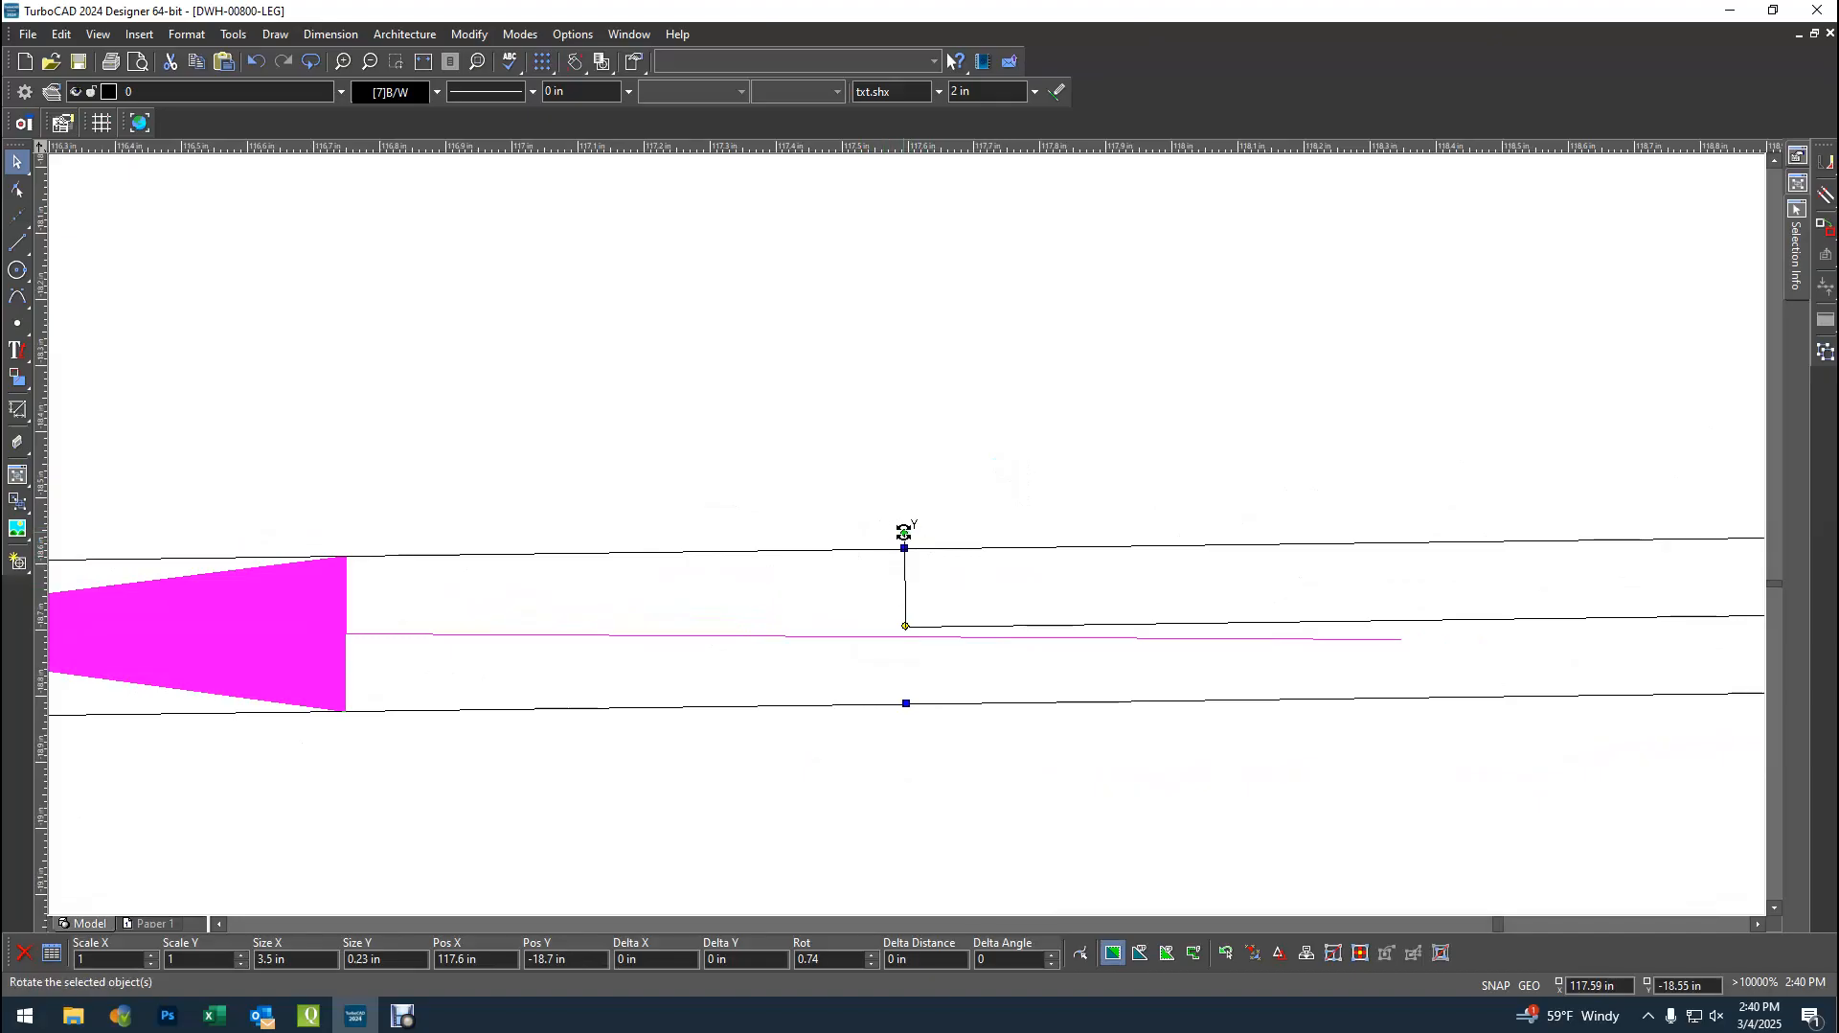
{"action": "left_click", "coordinate": [904, 533]}
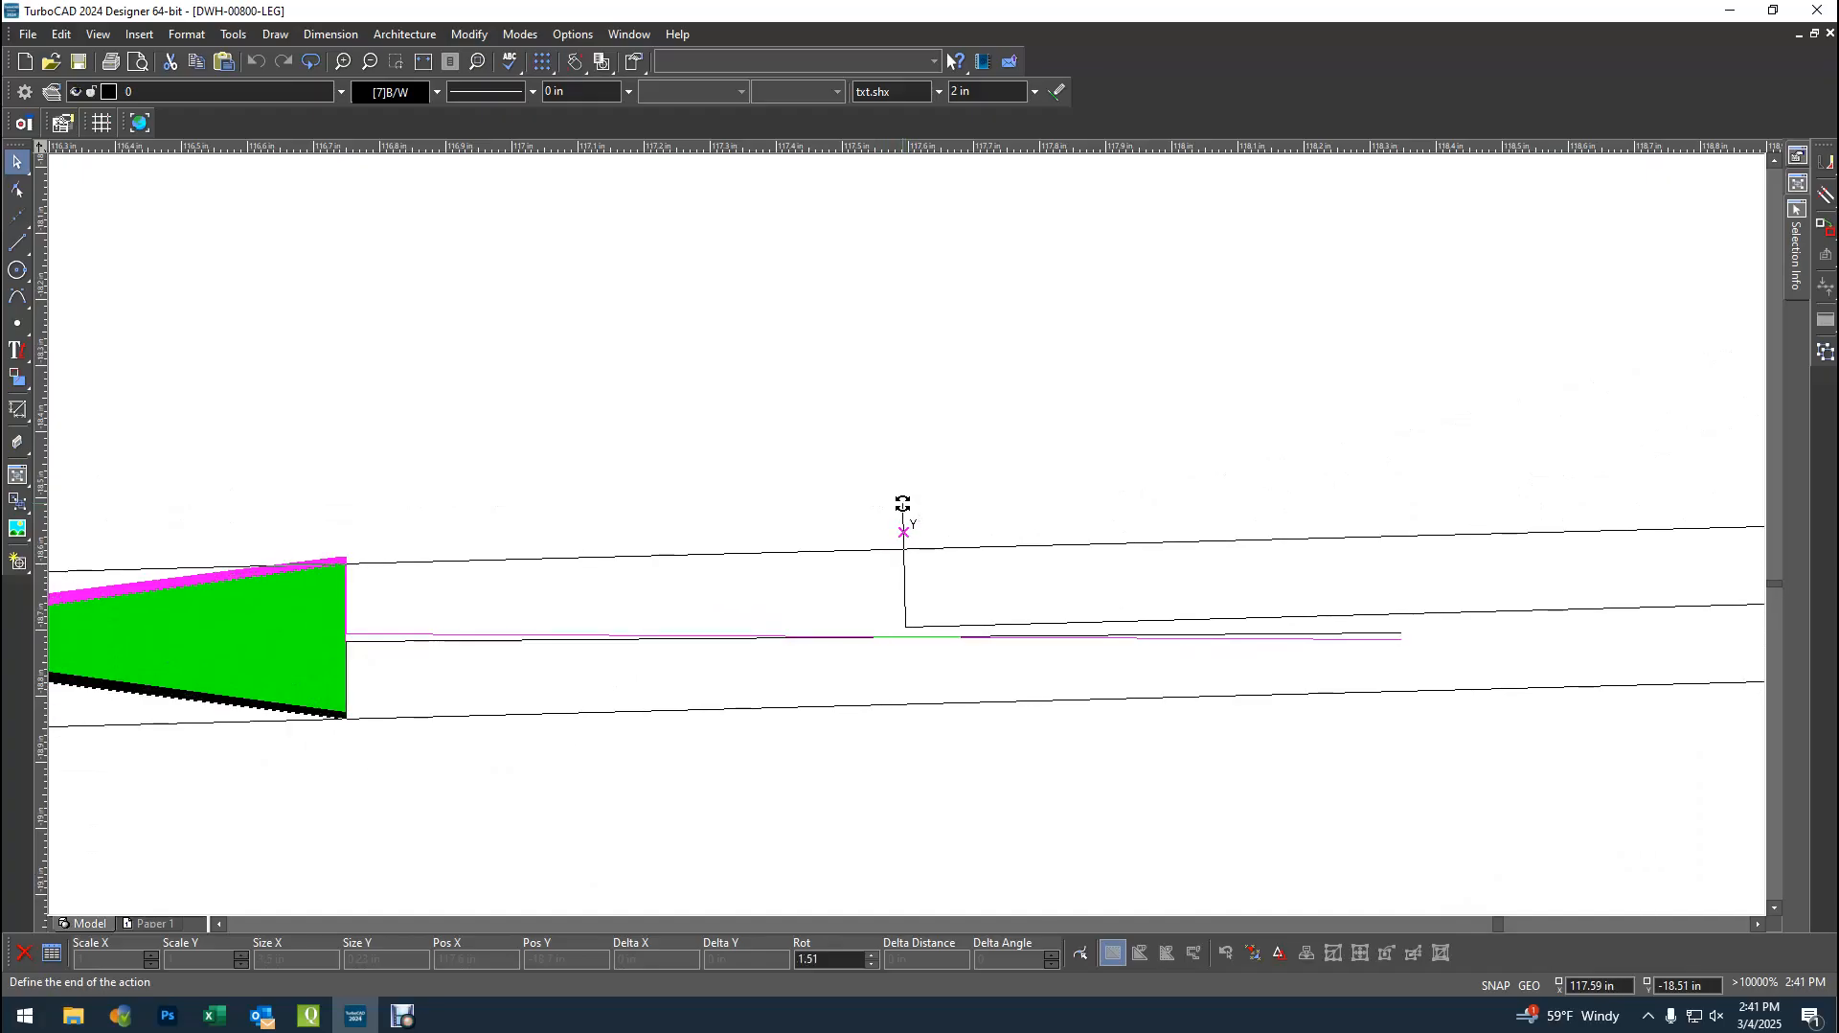
{"action": "left_click", "coordinate": [902, 503]}
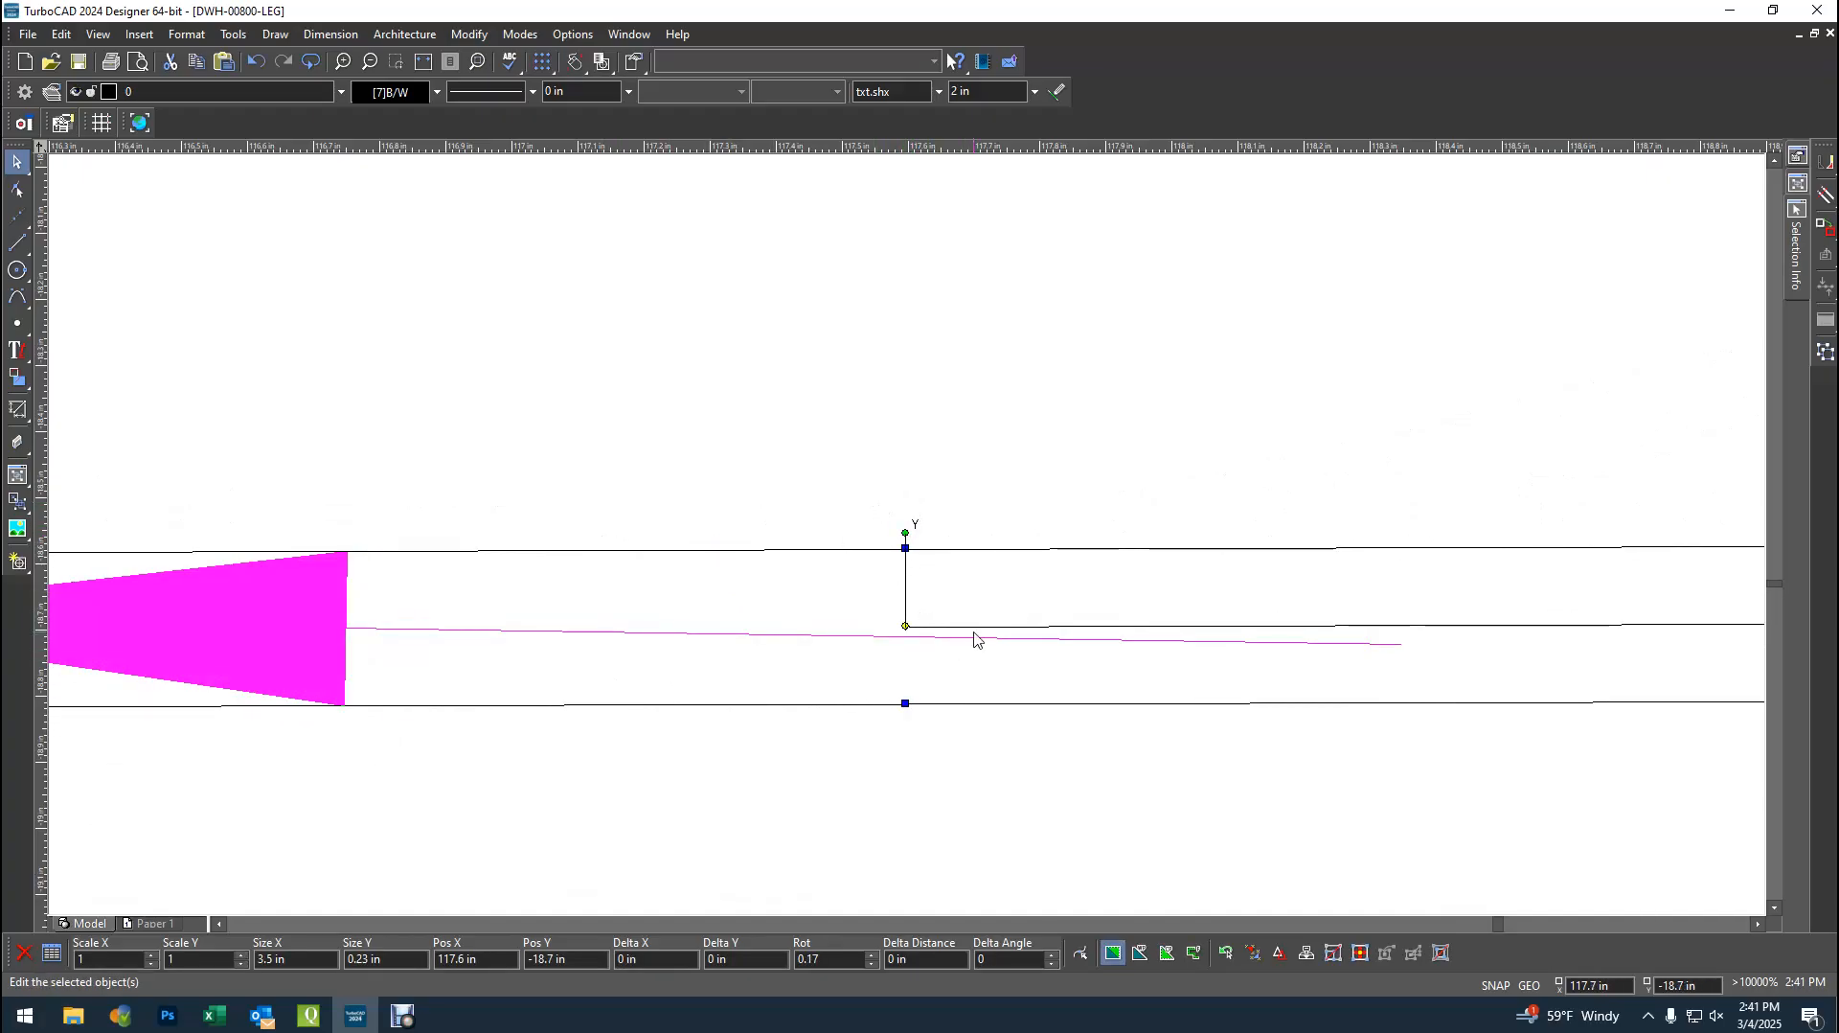
- Rotate the F callout's arrow in small increments to 1.03 degrees so that its leader line runs horizontally
{"action": "scroll", "coordinate": [957, 623], "scroll_direction": "up", "scroll_amount": 2}
{"action": "scroll", "coordinate": [903, 536], "scroll_direction": "down", "scroll_amount": 5}
{"action": "scroll", "coordinate": [975, 559], "scroll_direction": "up", "scroll_amount": 2}
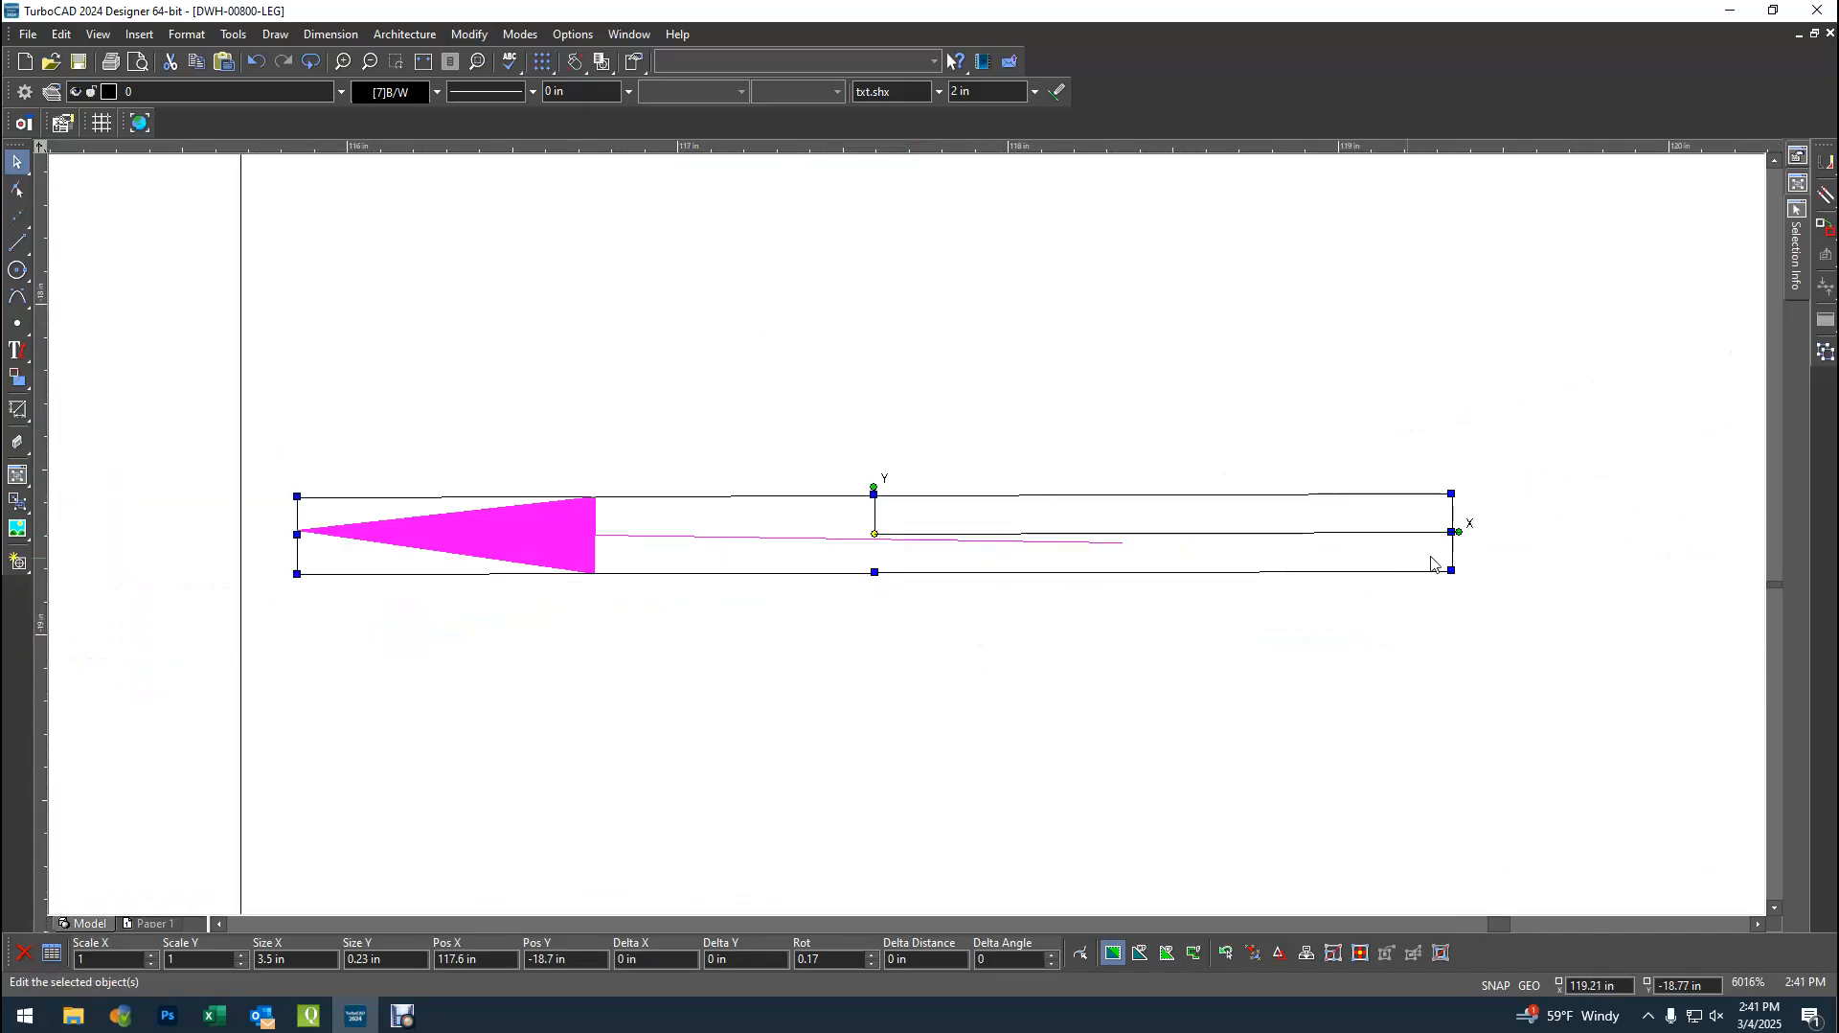
{"action": "left_click", "coordinate": [1459, 533]}
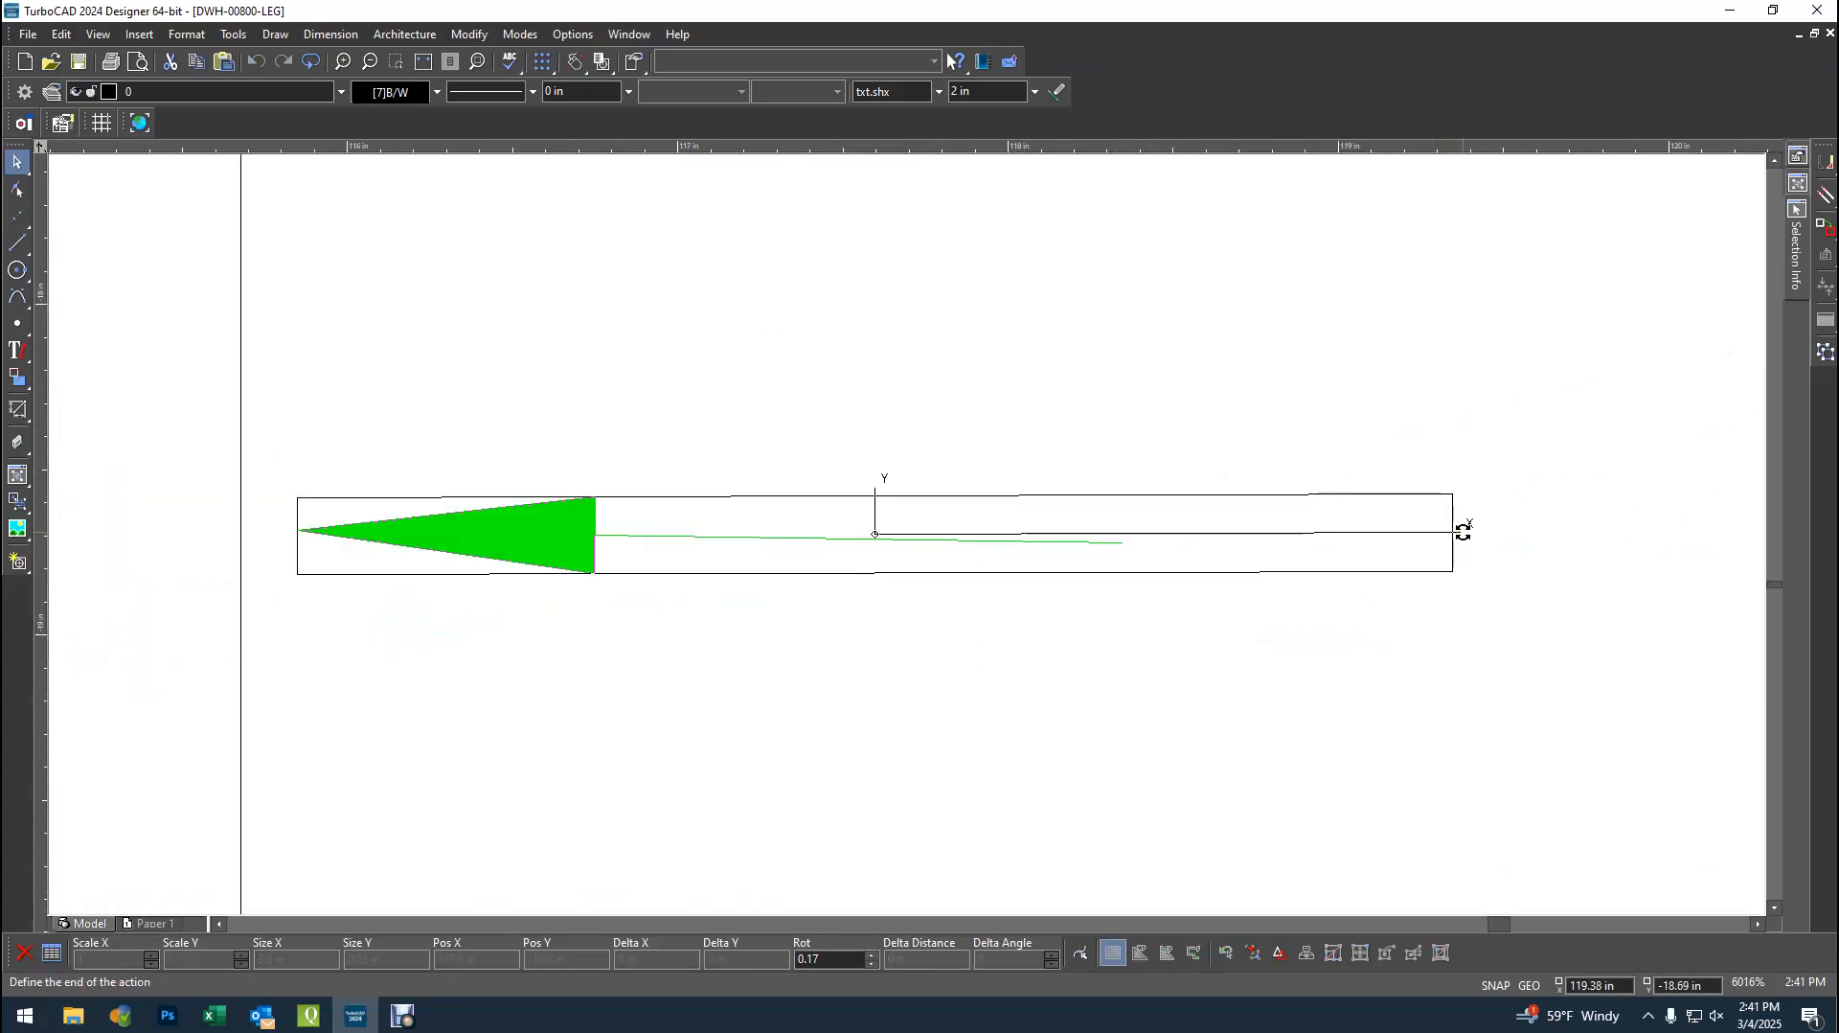
{"action": "left_click", "coordinate": [1466, 530]}
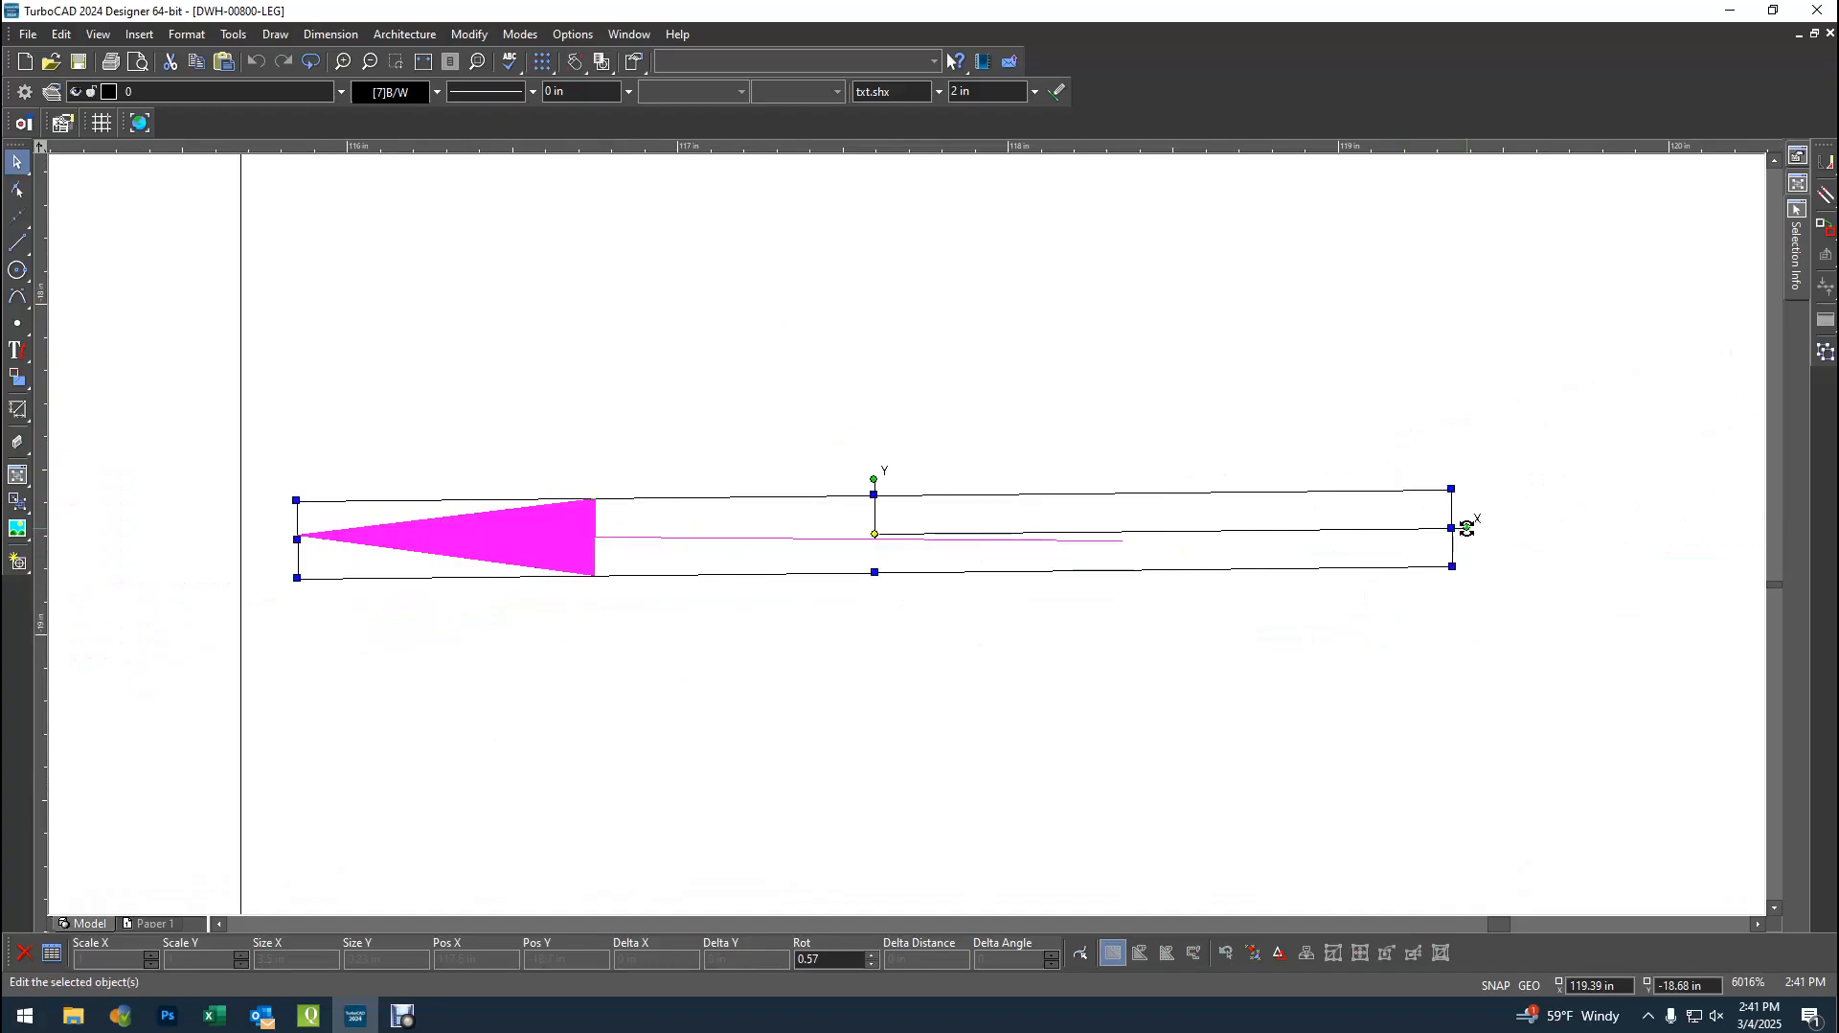
{"action": "left_click", "coordinate": [1466, 532]}
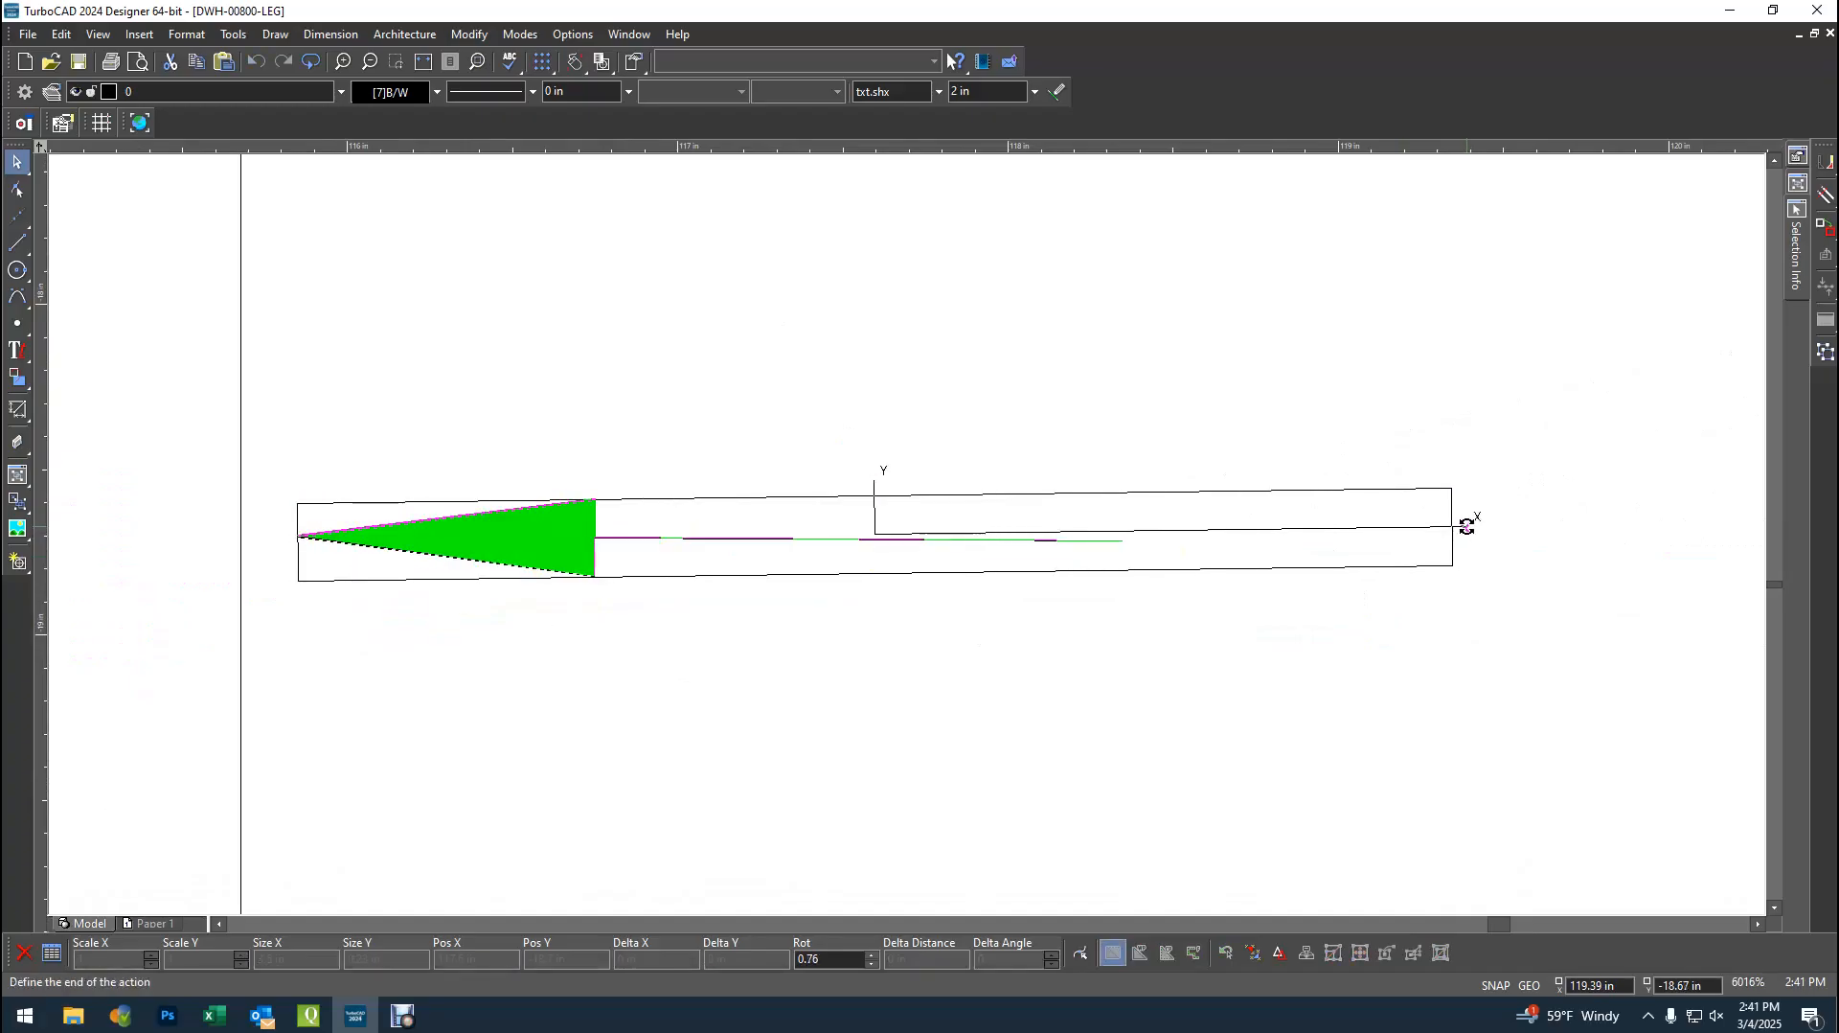
{"action": "left_click", "coordinate": [1466, 527]}
{"action": "left_click", "coordinate": [1466, 526]}
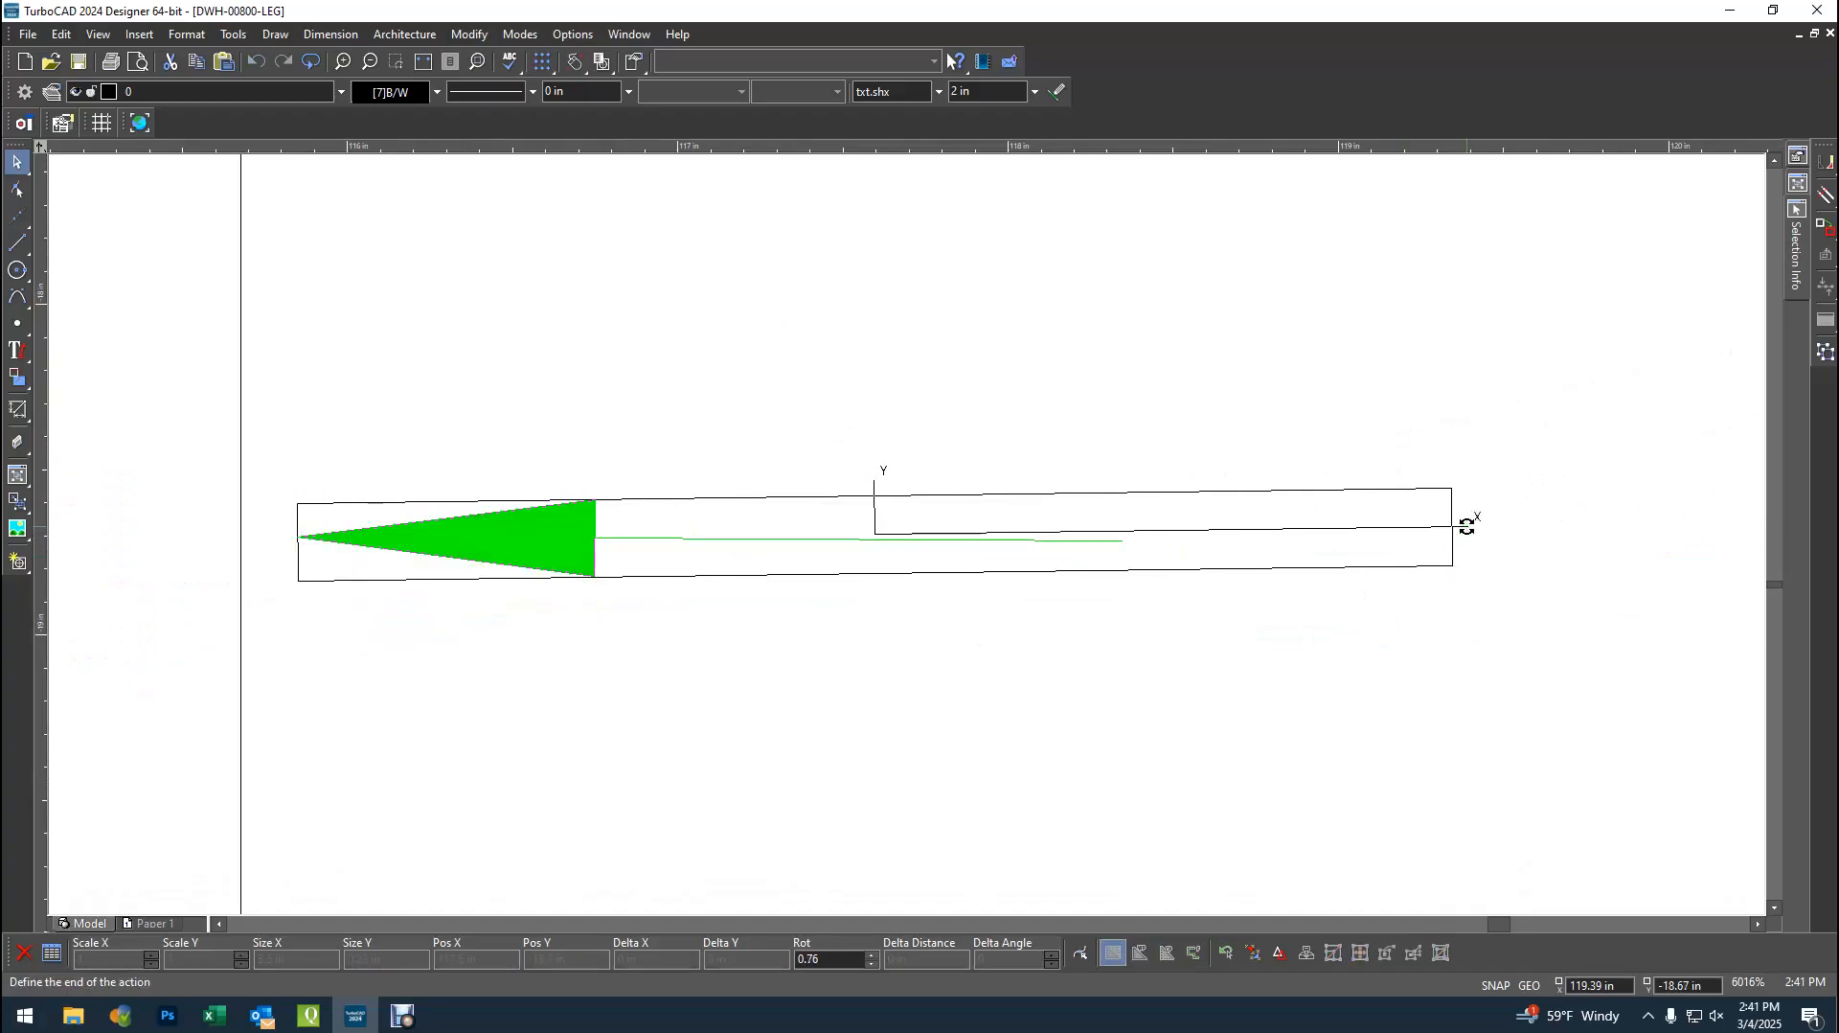
{"action": "left_click", "coordinate": [1466, 525]}
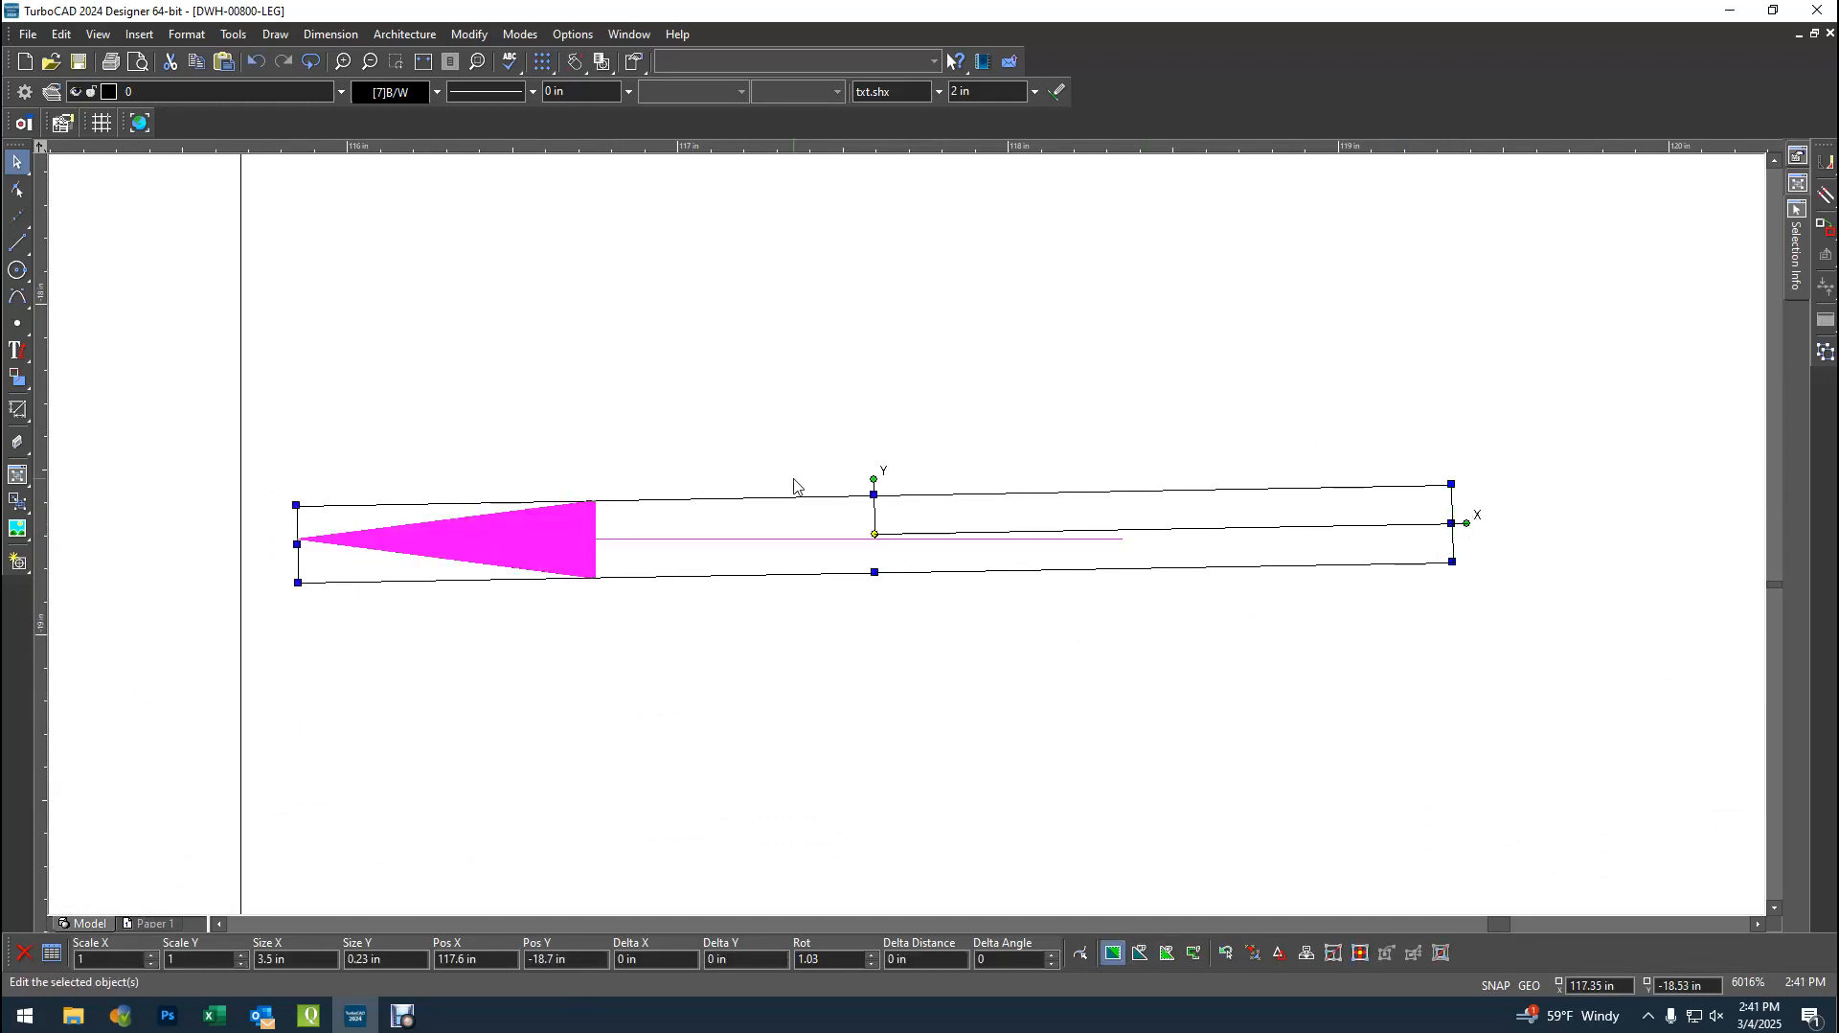
{"action": "scroll", "coordinate": [800, 484], "scroll_direction": "up", "scroll_amount": 2}
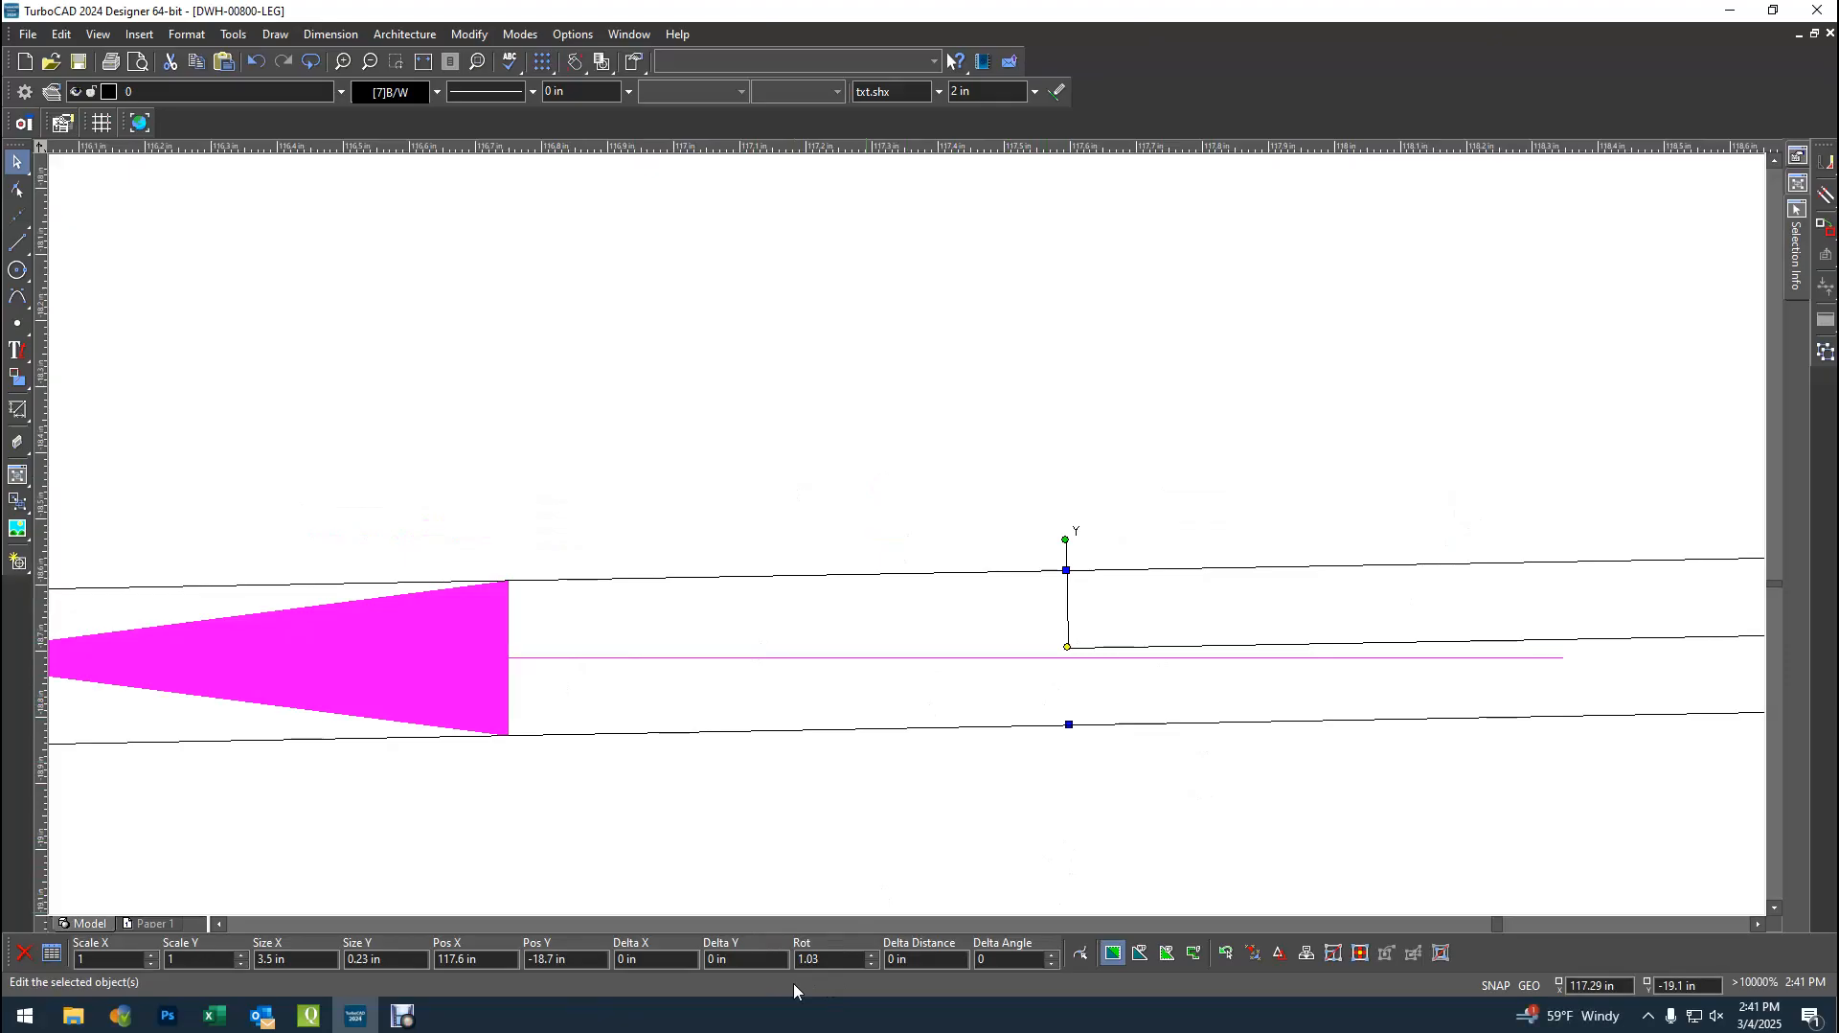
- Examine the F callout's arrow at close range to check that its leader line and bounding box are level
{"action": "left_click", "coordinate": [858, 483]}
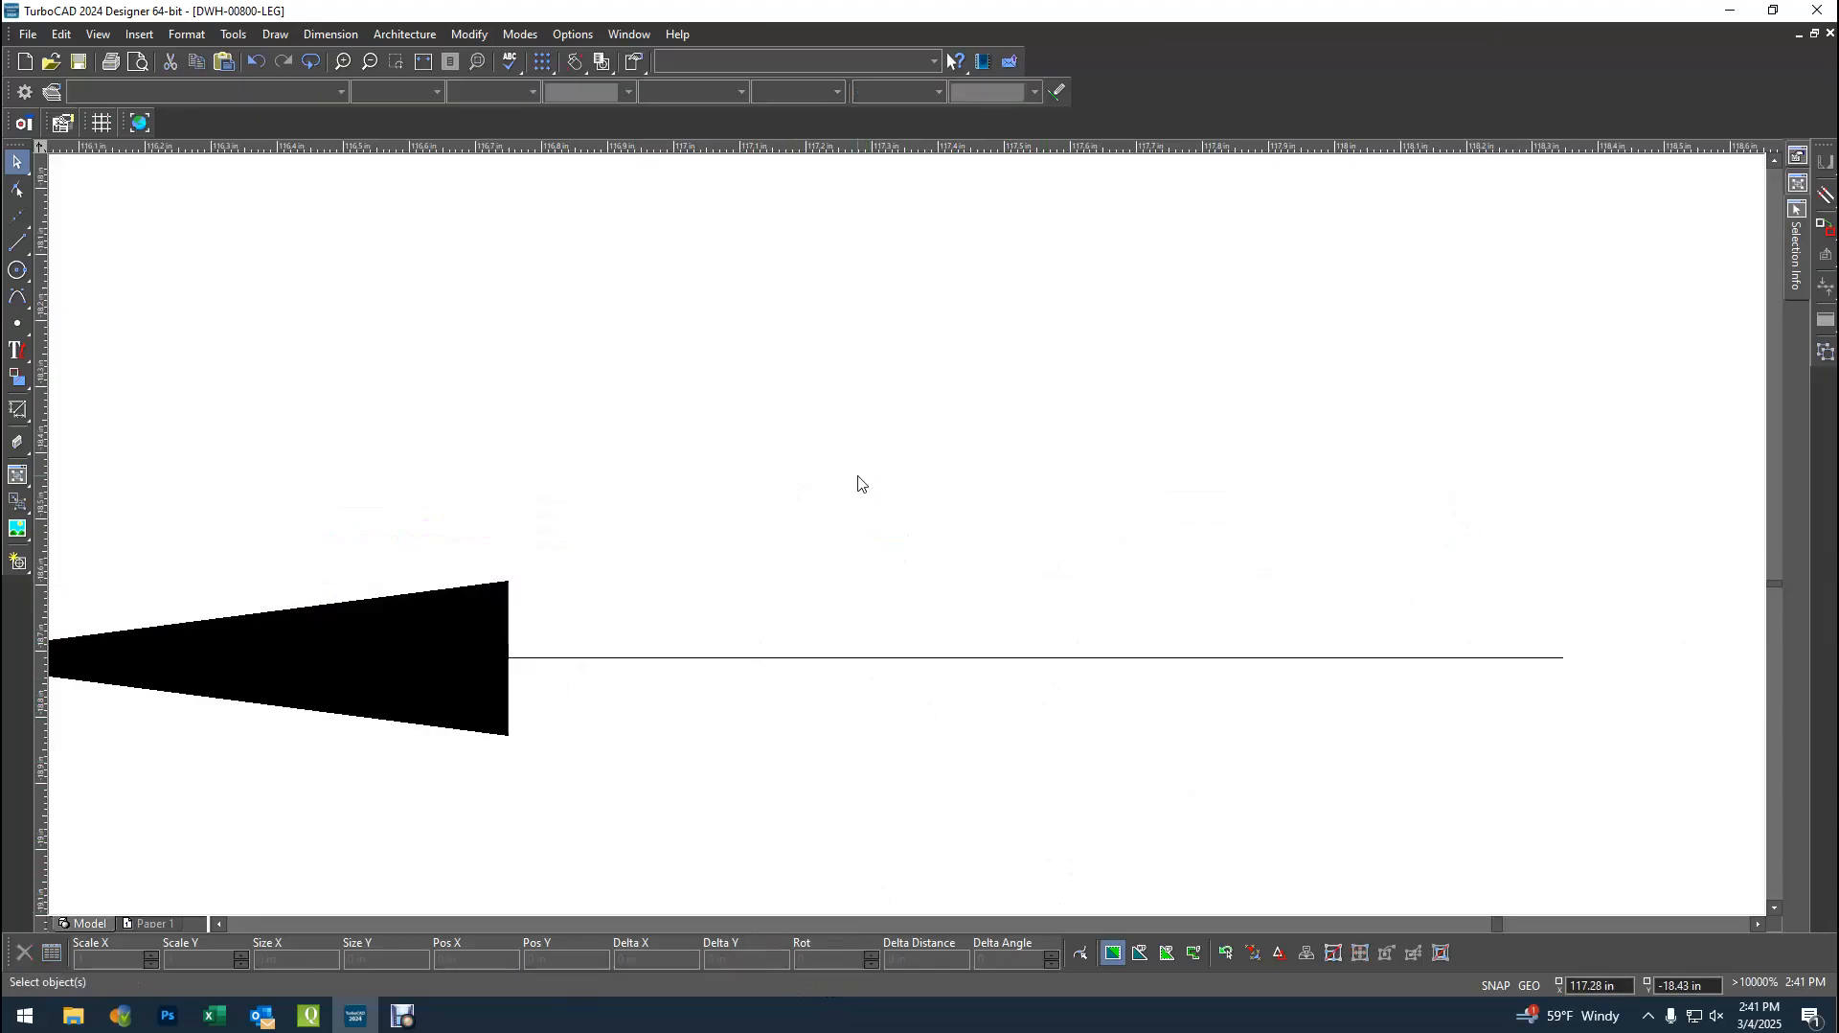
{"action": "scroll", "coordinate": [907, 542], "scroll_direction": "down", "scroll_amount": 2}
{"action": "scroll", "coordinate": [907, 542], "scroll_direction": "down", "scroll_amount": 5}
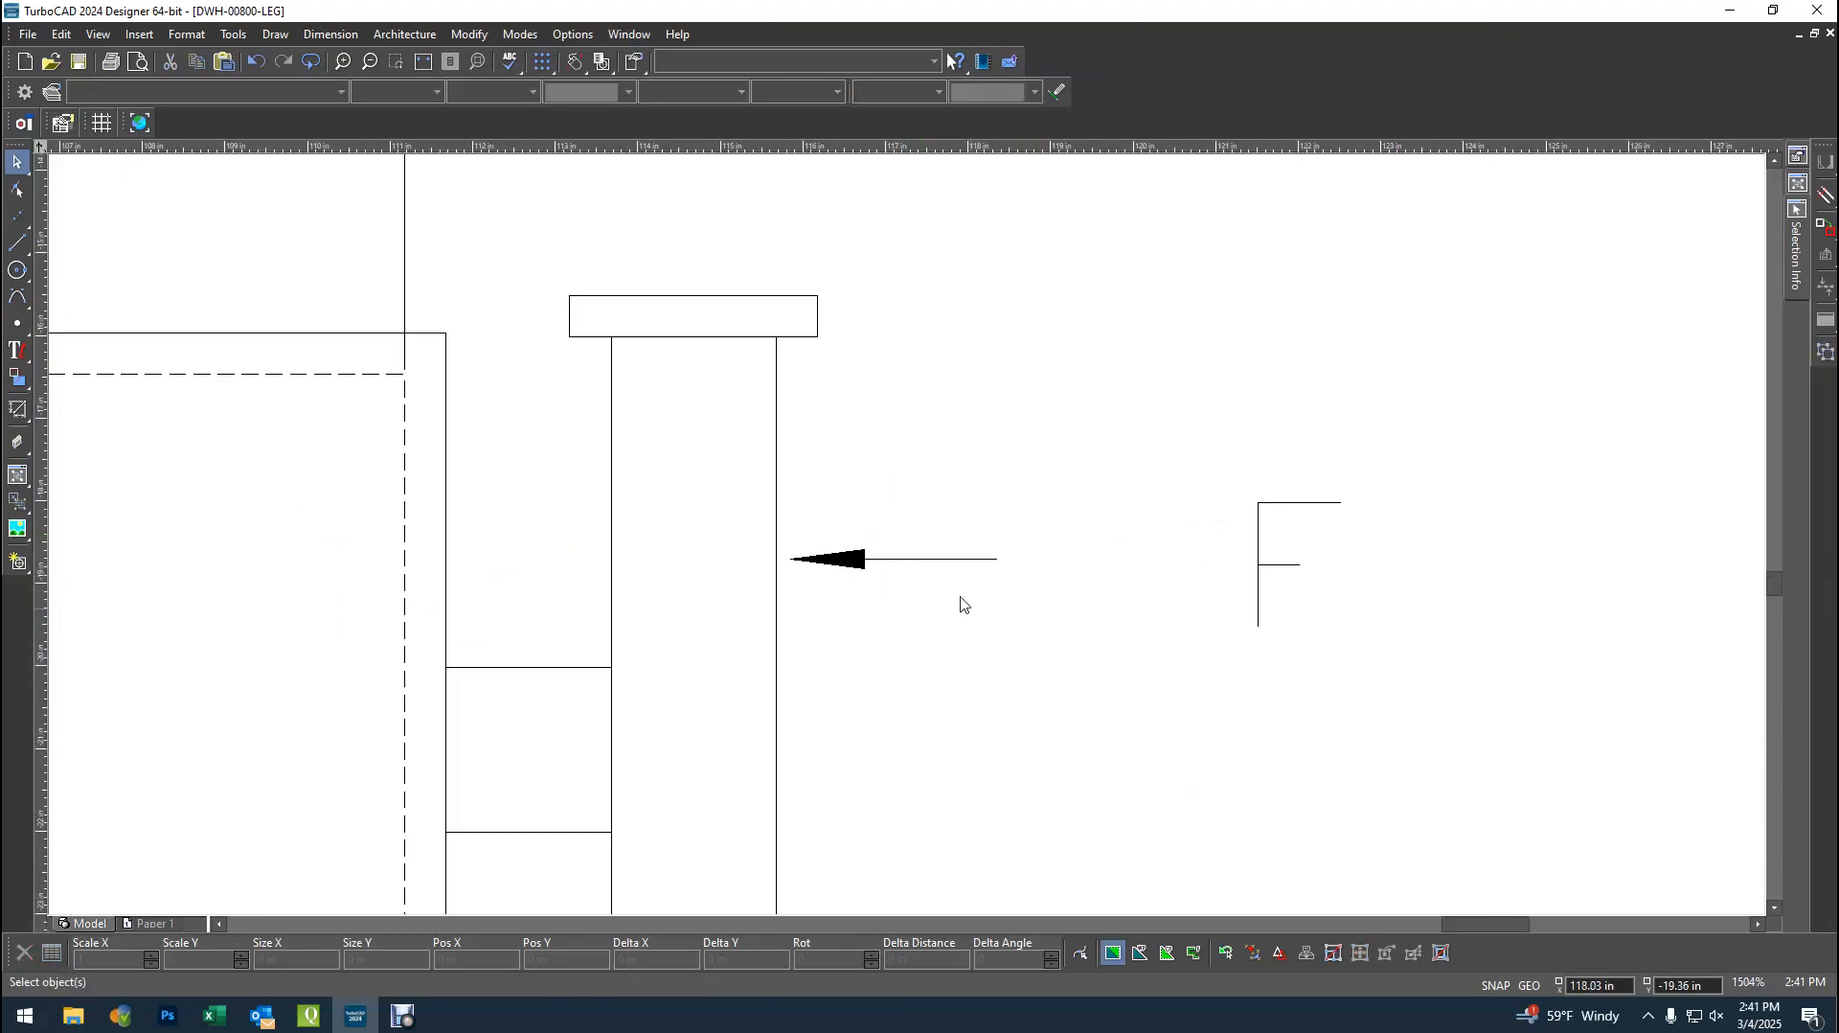
{"action": "scroll", "coordinate": [908, 542], "scroll_direction": "up", "scroll_amount": 2}
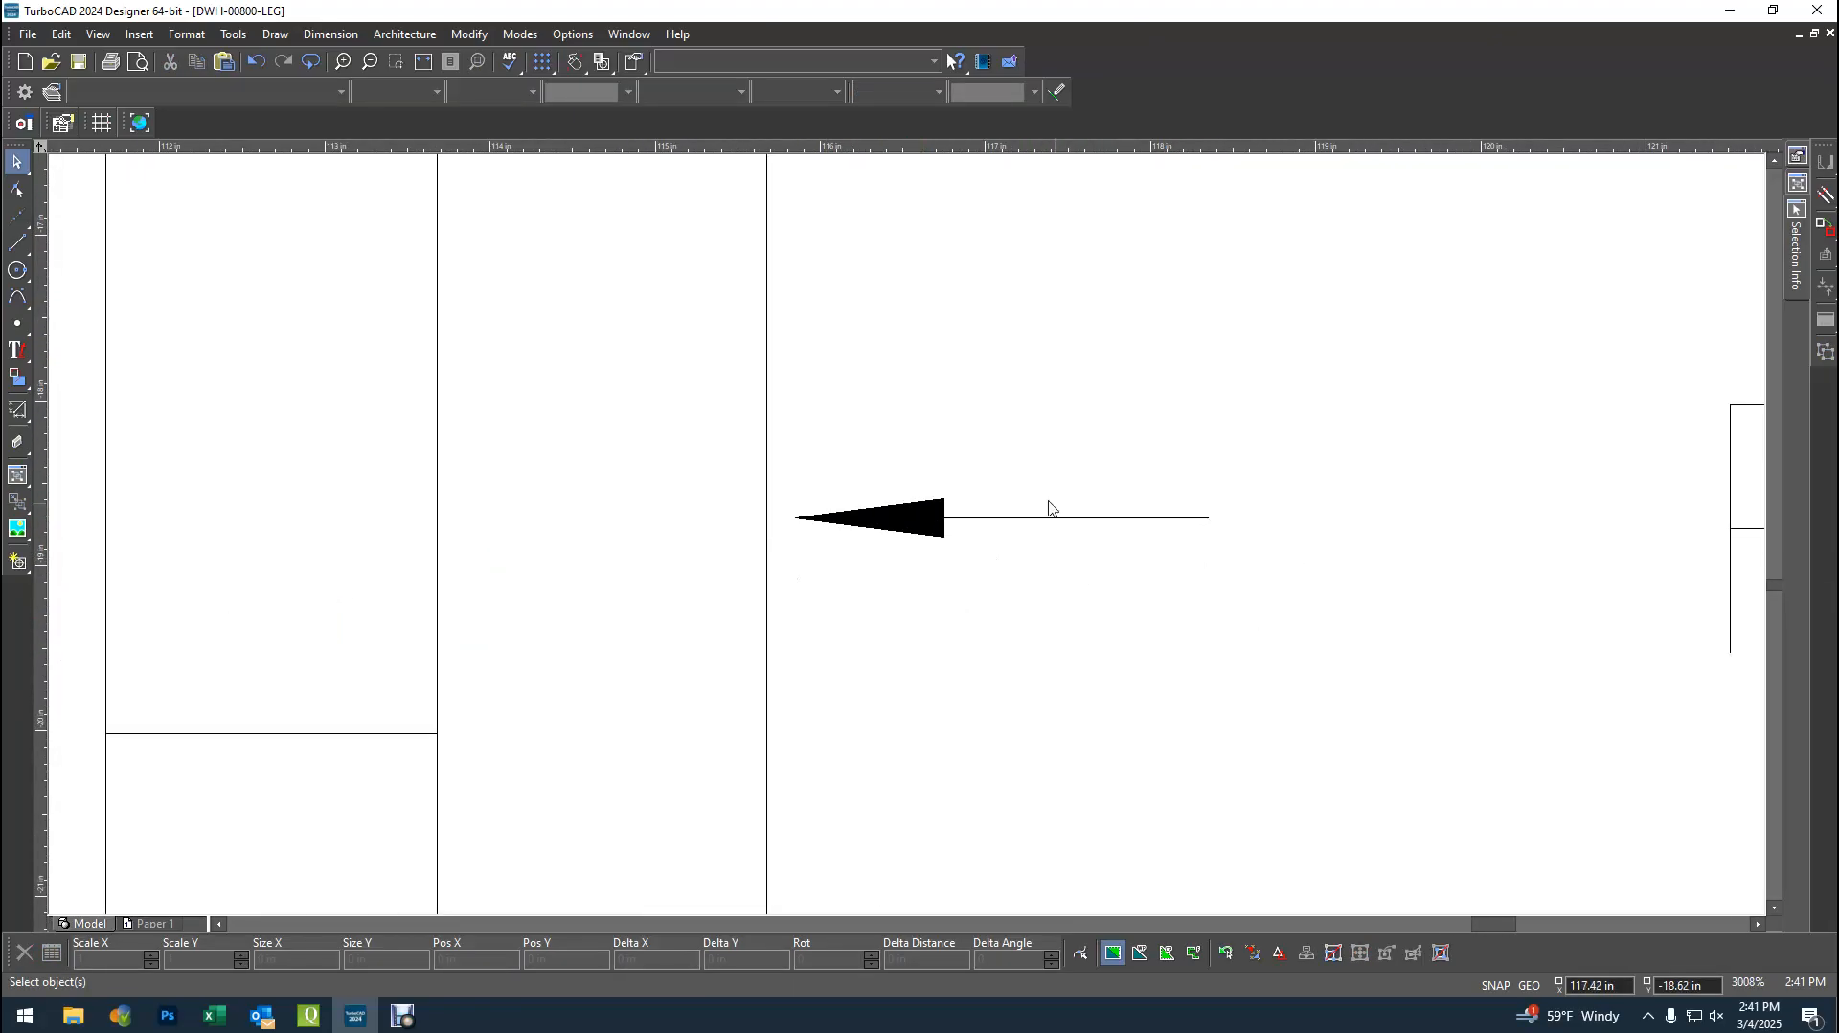
{"action": "left_click", "coordinate": [1006, 517]}
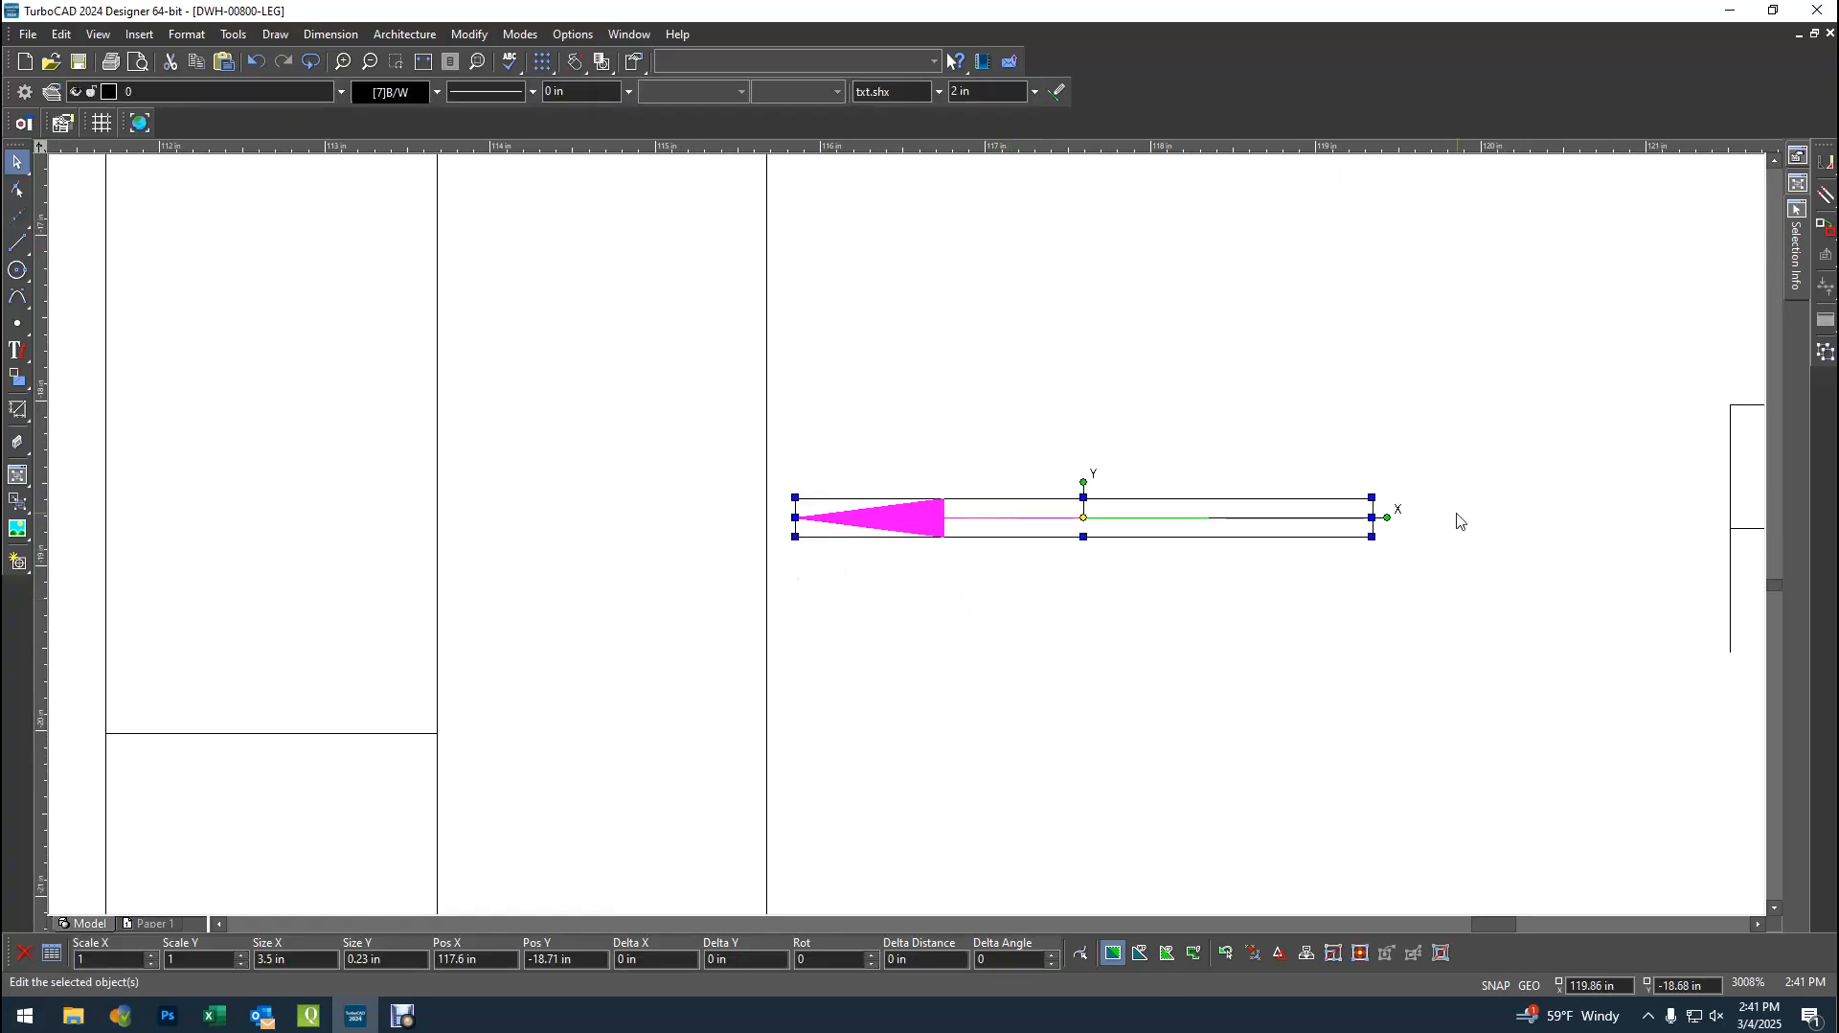
{"action": "scroll", "coordinate": [1457, 520], "scroll_direction": "up", "scroll_amount": 3}
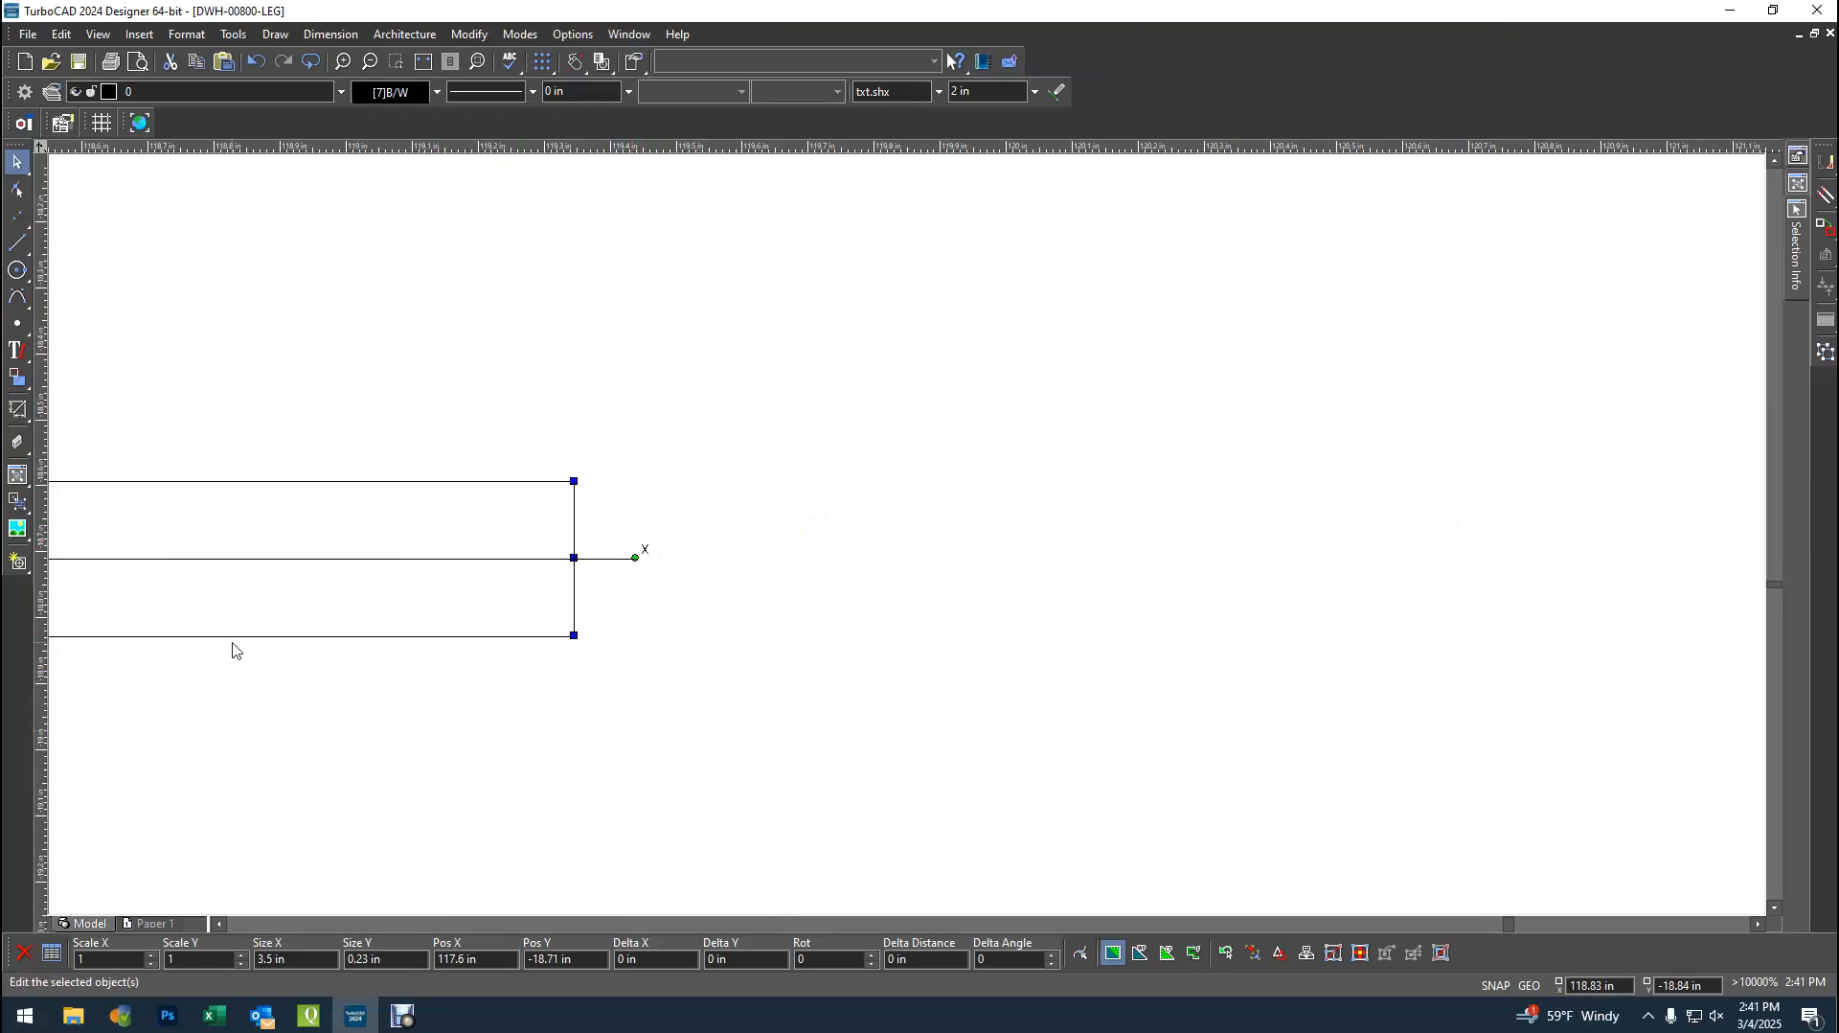
{"action": "scroll", "coordinate": [944, 530], "scroll_direction": "down", "scroll_amount": 1}
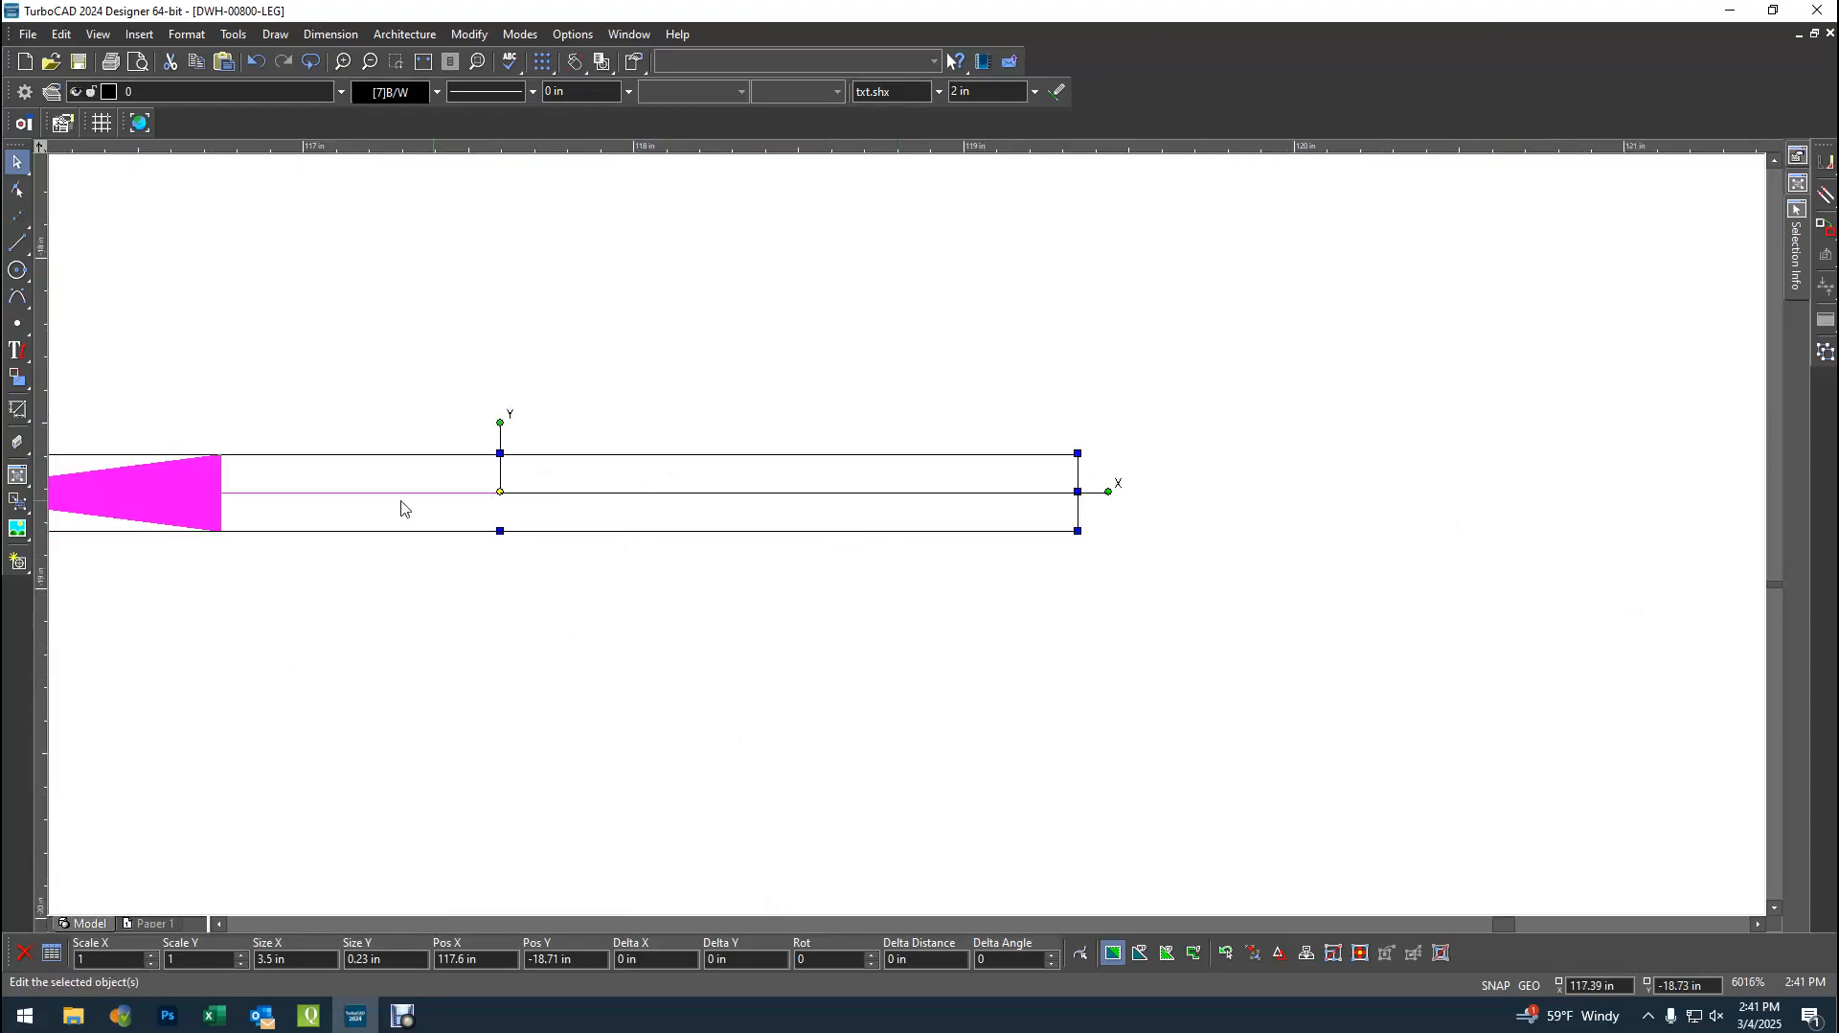
{"action": "left_click", "coordinate": [316, 627]}
{"action": "scroll", "coordinate": [316, 628], "scroll_direction": "down", "scroll_amount": 2}
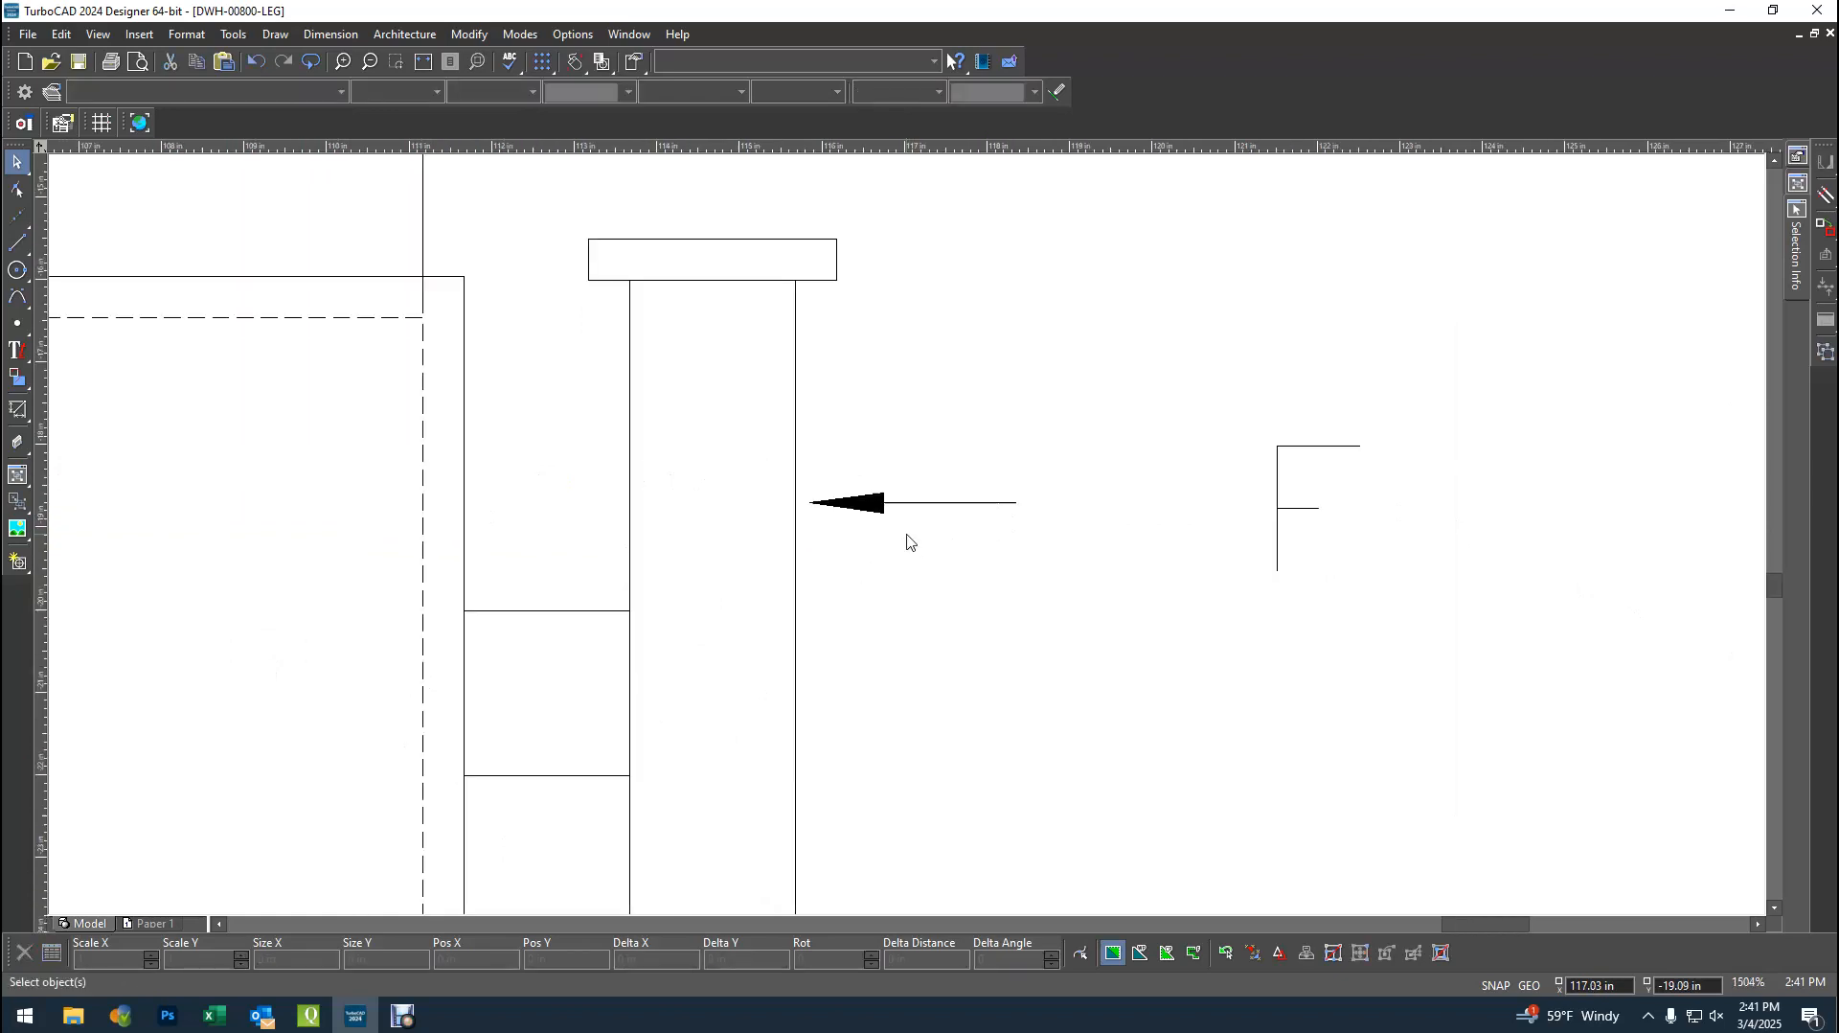
- Move the F callout's arrow down about 0.12 in beside the interstitial monitor pipe
{"action": "left_click", "coordinate": [856, 515]}
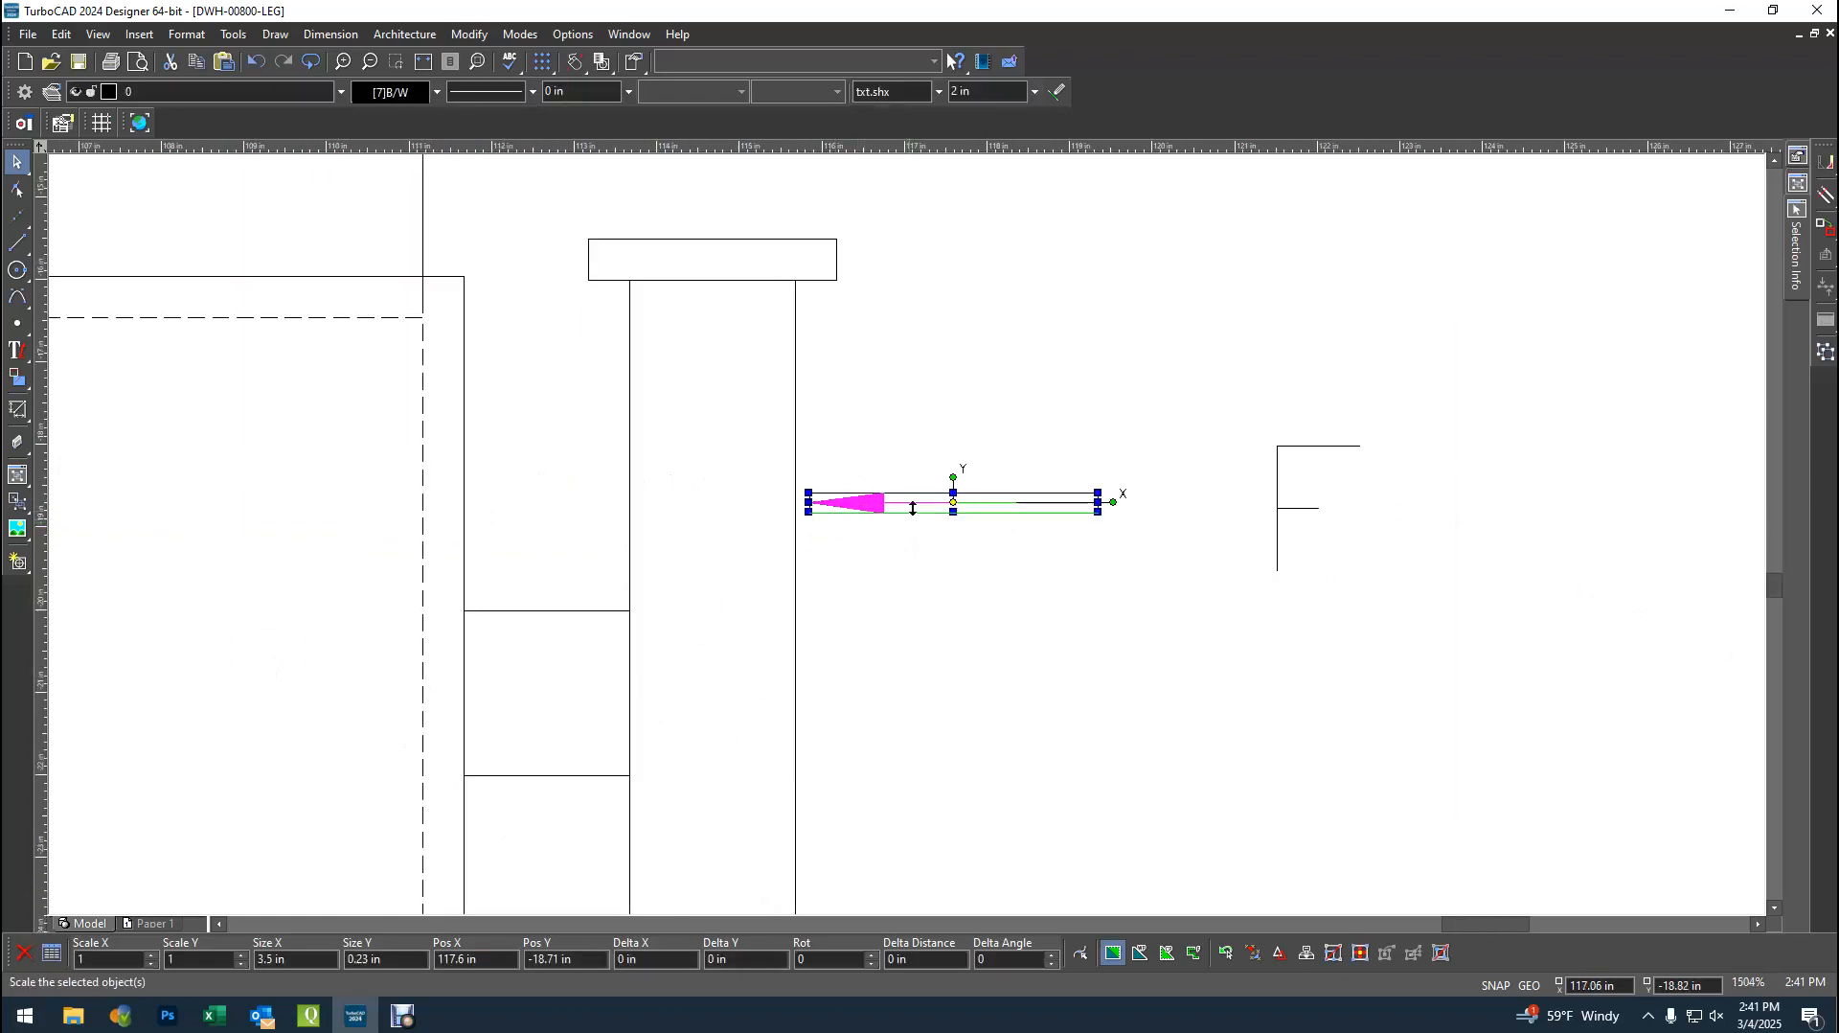
{"action": "mouse_move", "coordinate": [920, 502]}
{"action": "left_mouse_down"}
{"action": "mouse_move", "coordinate": [937, 506]}
{"action": "mouse_move", "coordinate": [922, 510]}
{"action": "left_mouse_up"}
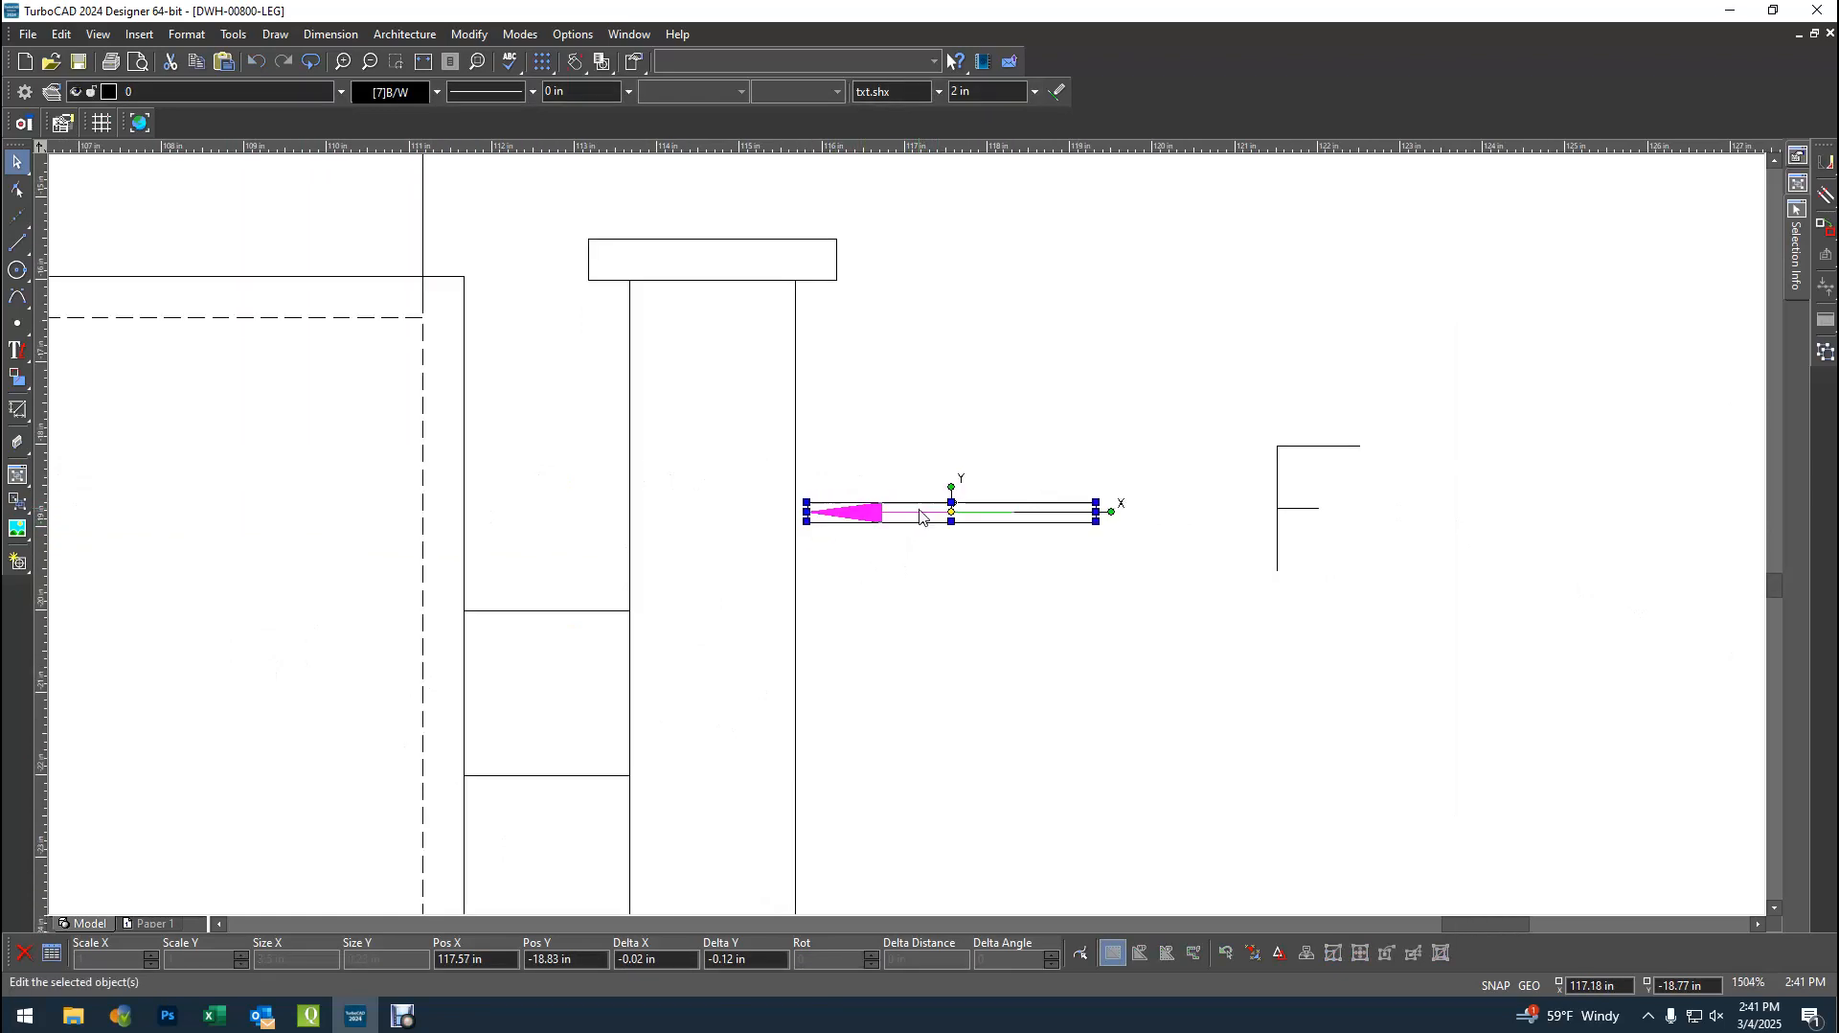
{"action": "left_click", "coordinate": [1182, 566]}
- Move the F callout letter about 2.8 in left and 0.05 in down, next to the tail of its arrow
{"action": "left_click_drag", "start_coordinate": [1253, 435], "coordinate": [1533, 660]}
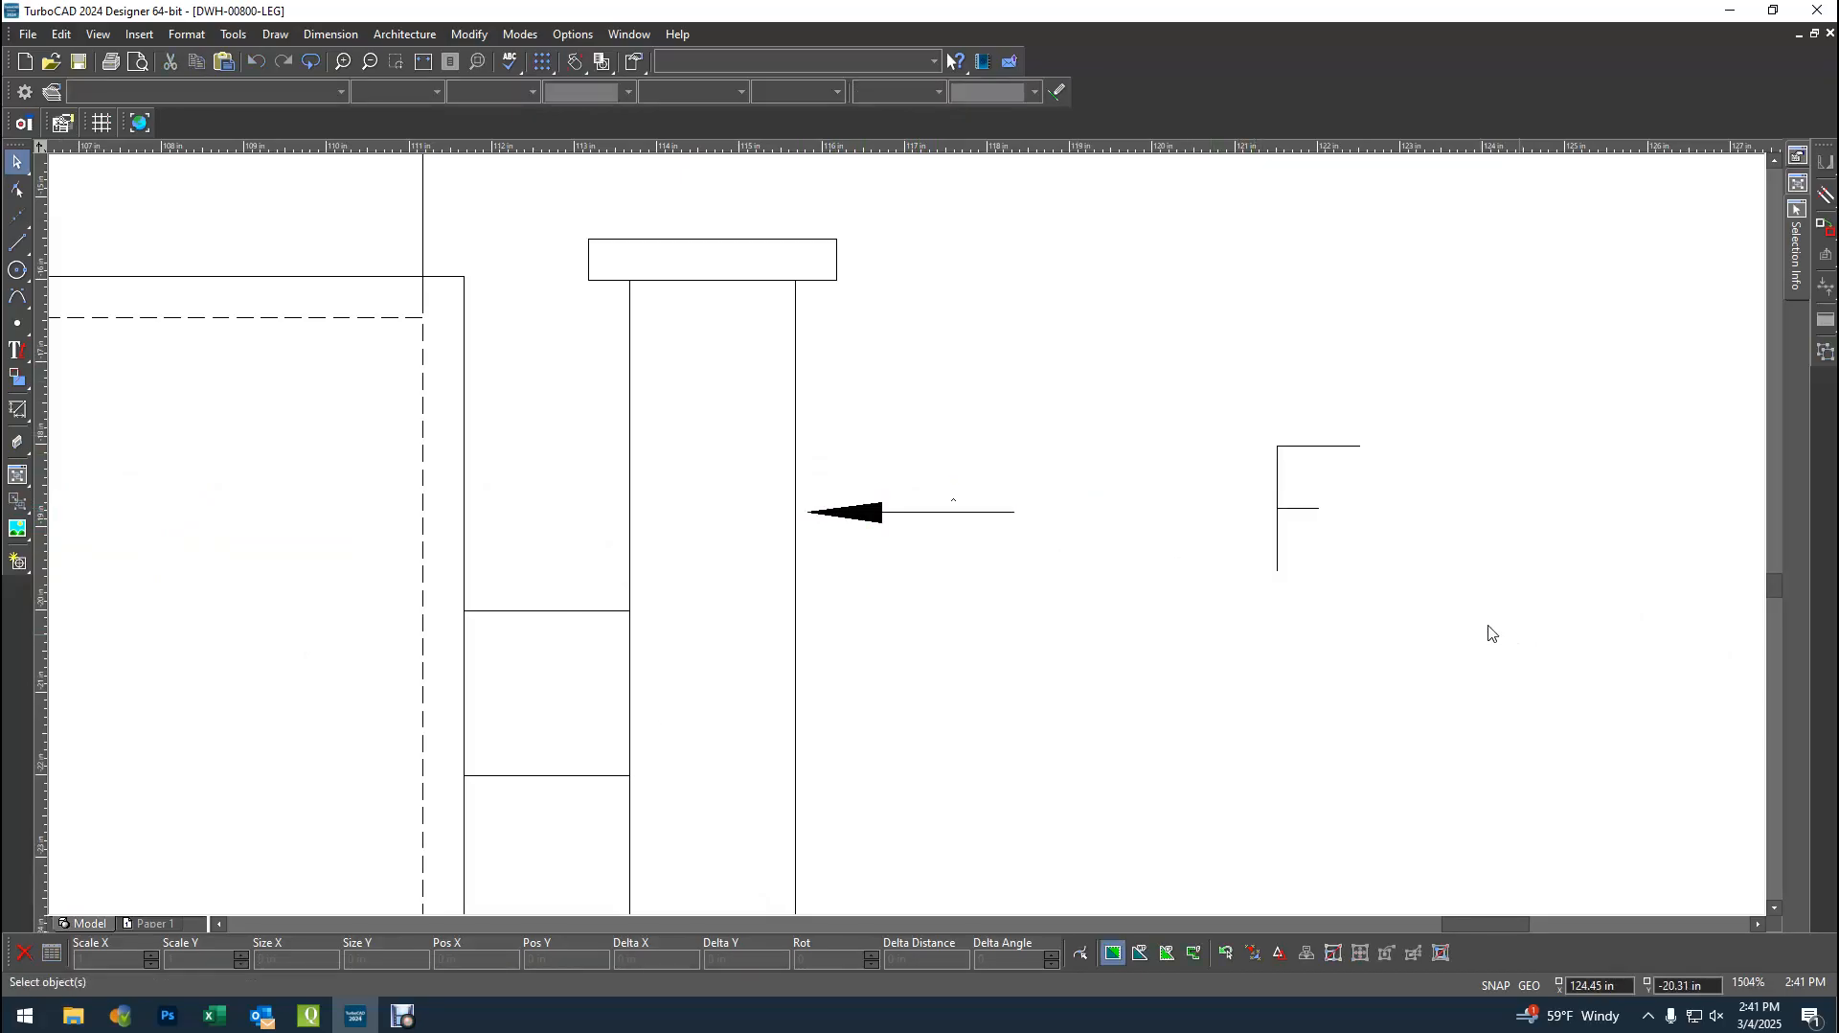
{"action": "left_click_drag", "start_coordinate": [1239, 406], "coordinate": [1537, 664]}
{"action": "left_click", "coordinate": [1278, 498]}
{"action": "left_click_drag", "start_coordinate": [1313, 546], "coordinate": [1127, 549]}
{"action": "left_click", "coordinate": [1367, 573]}
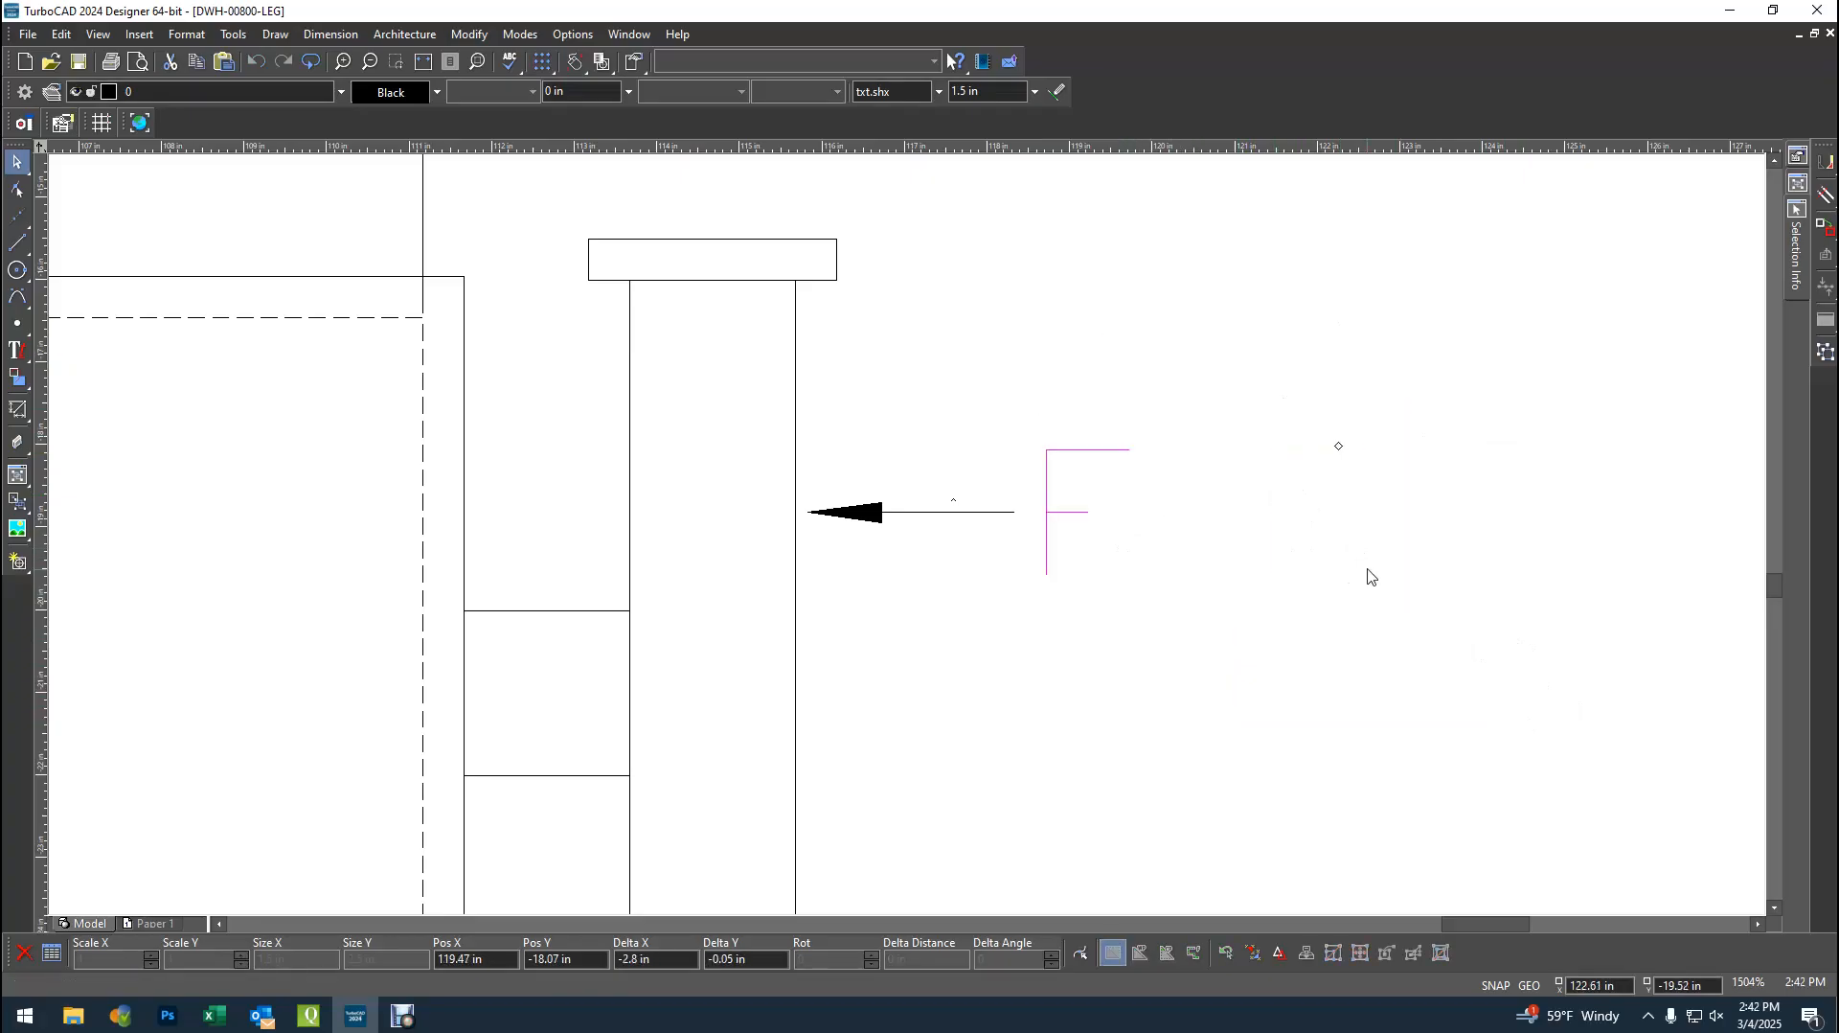
- Delete the C callout's leader arrow and move the letter C about 5.66 in left and 1.08 in down, outside the sheet border
{"action": "scroll", "coordinate": [1314, 519], "scroll_direction": "down", "scroll_amount": 1}
{"action": "scroll", "coordinate": [907, 542], "scroll_direction": "down", "scroll_amount": 3}
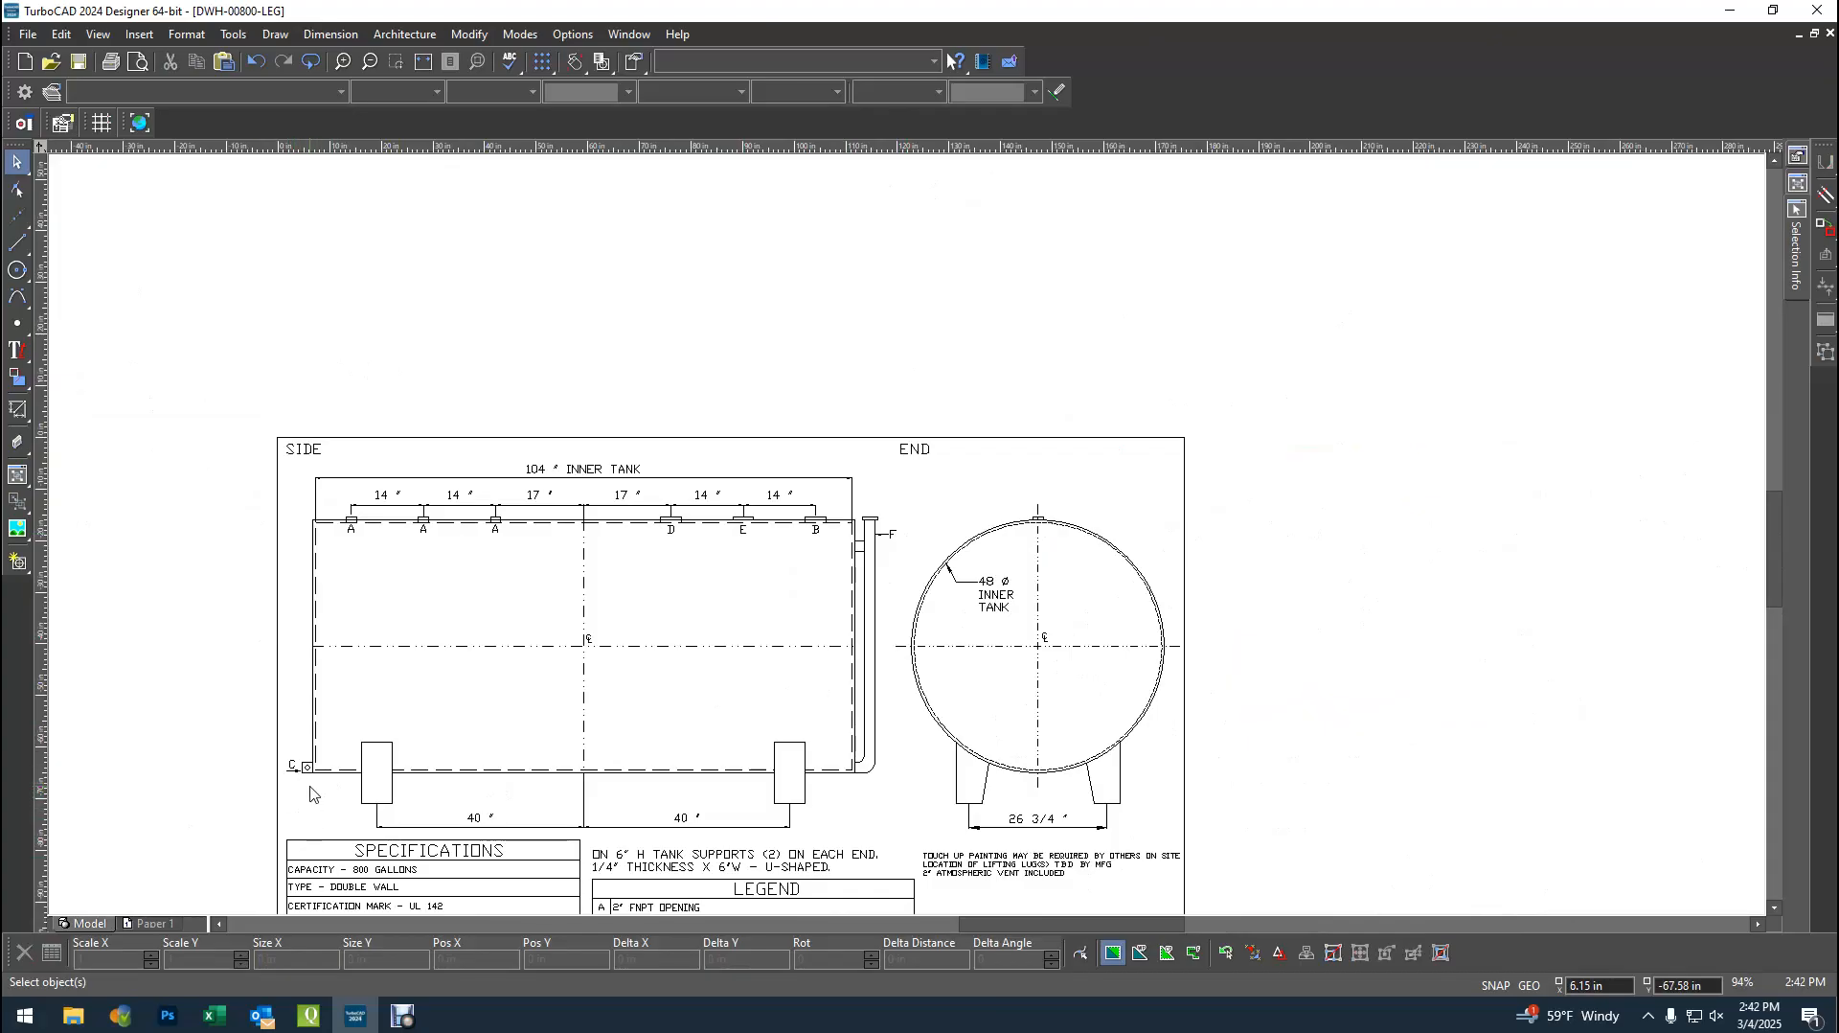
{"action": "scroll", "coordinate": [309, 793], "scroll_direction": "up", "scroll_amount": 1}
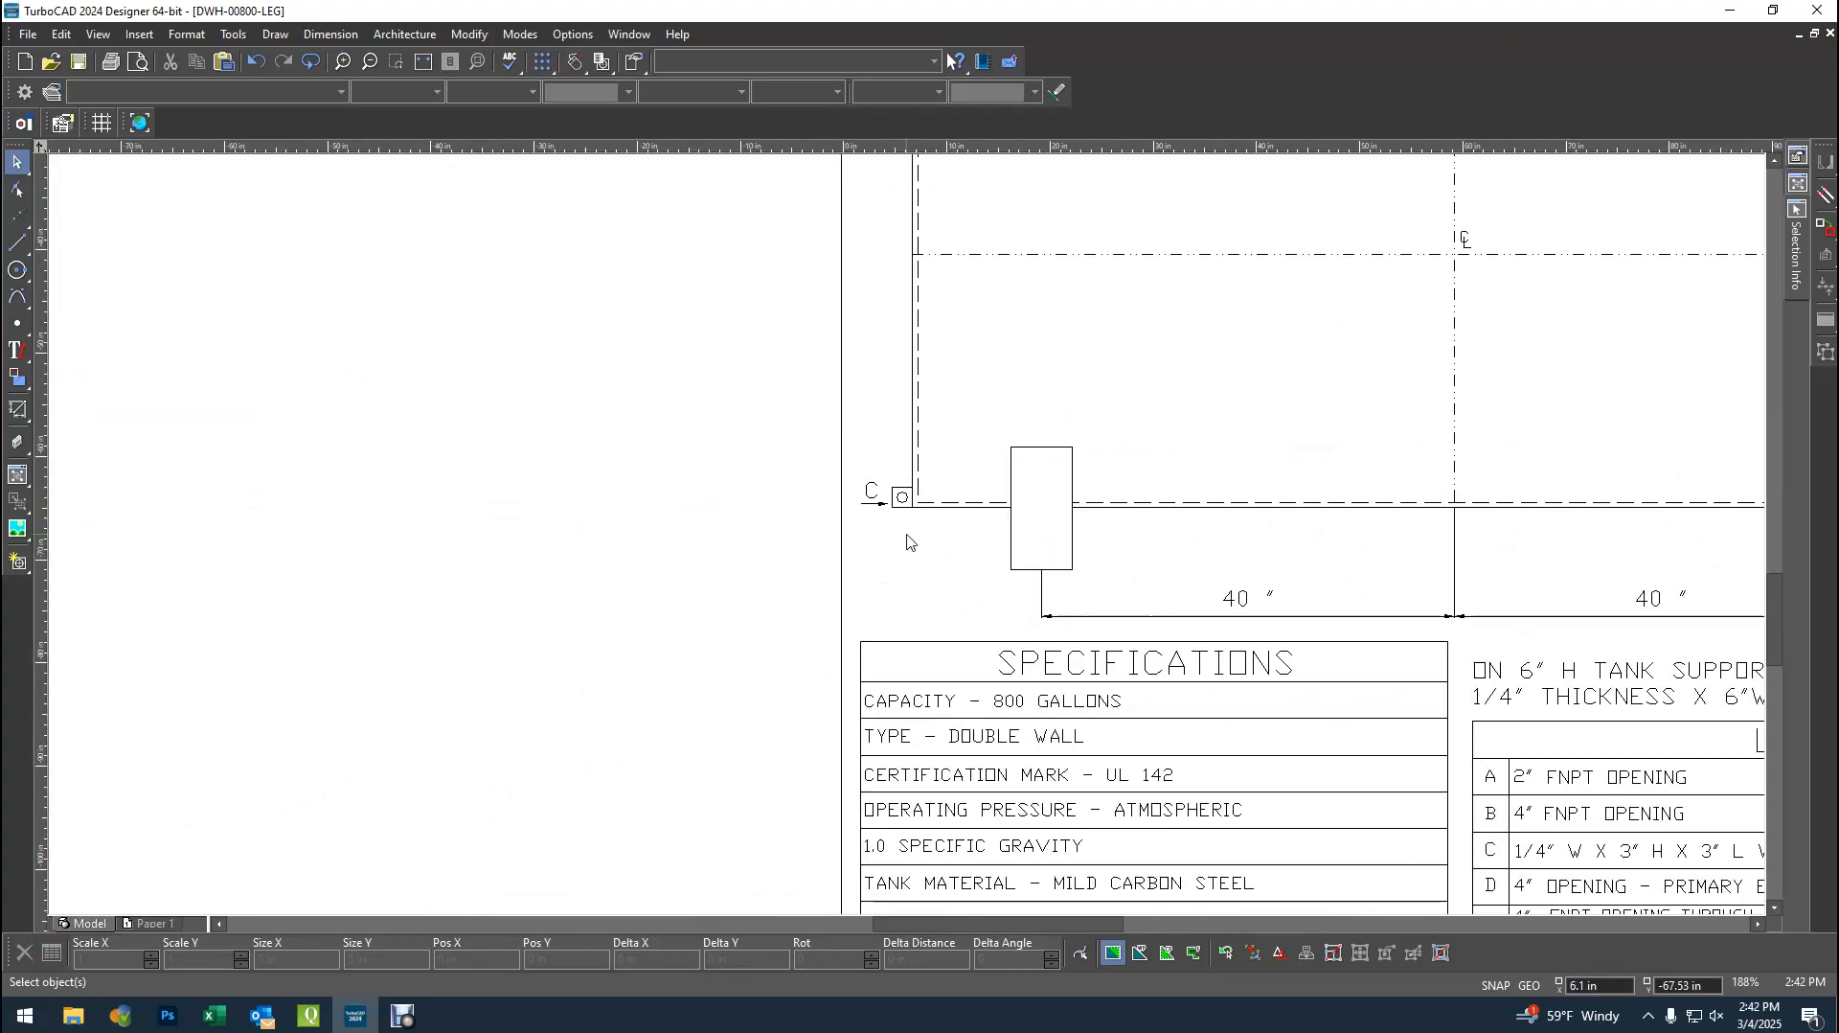
{"action": "scroll", "coordinate": [907, 542], "scroll_direction": "up", "scroll_amount": 2}
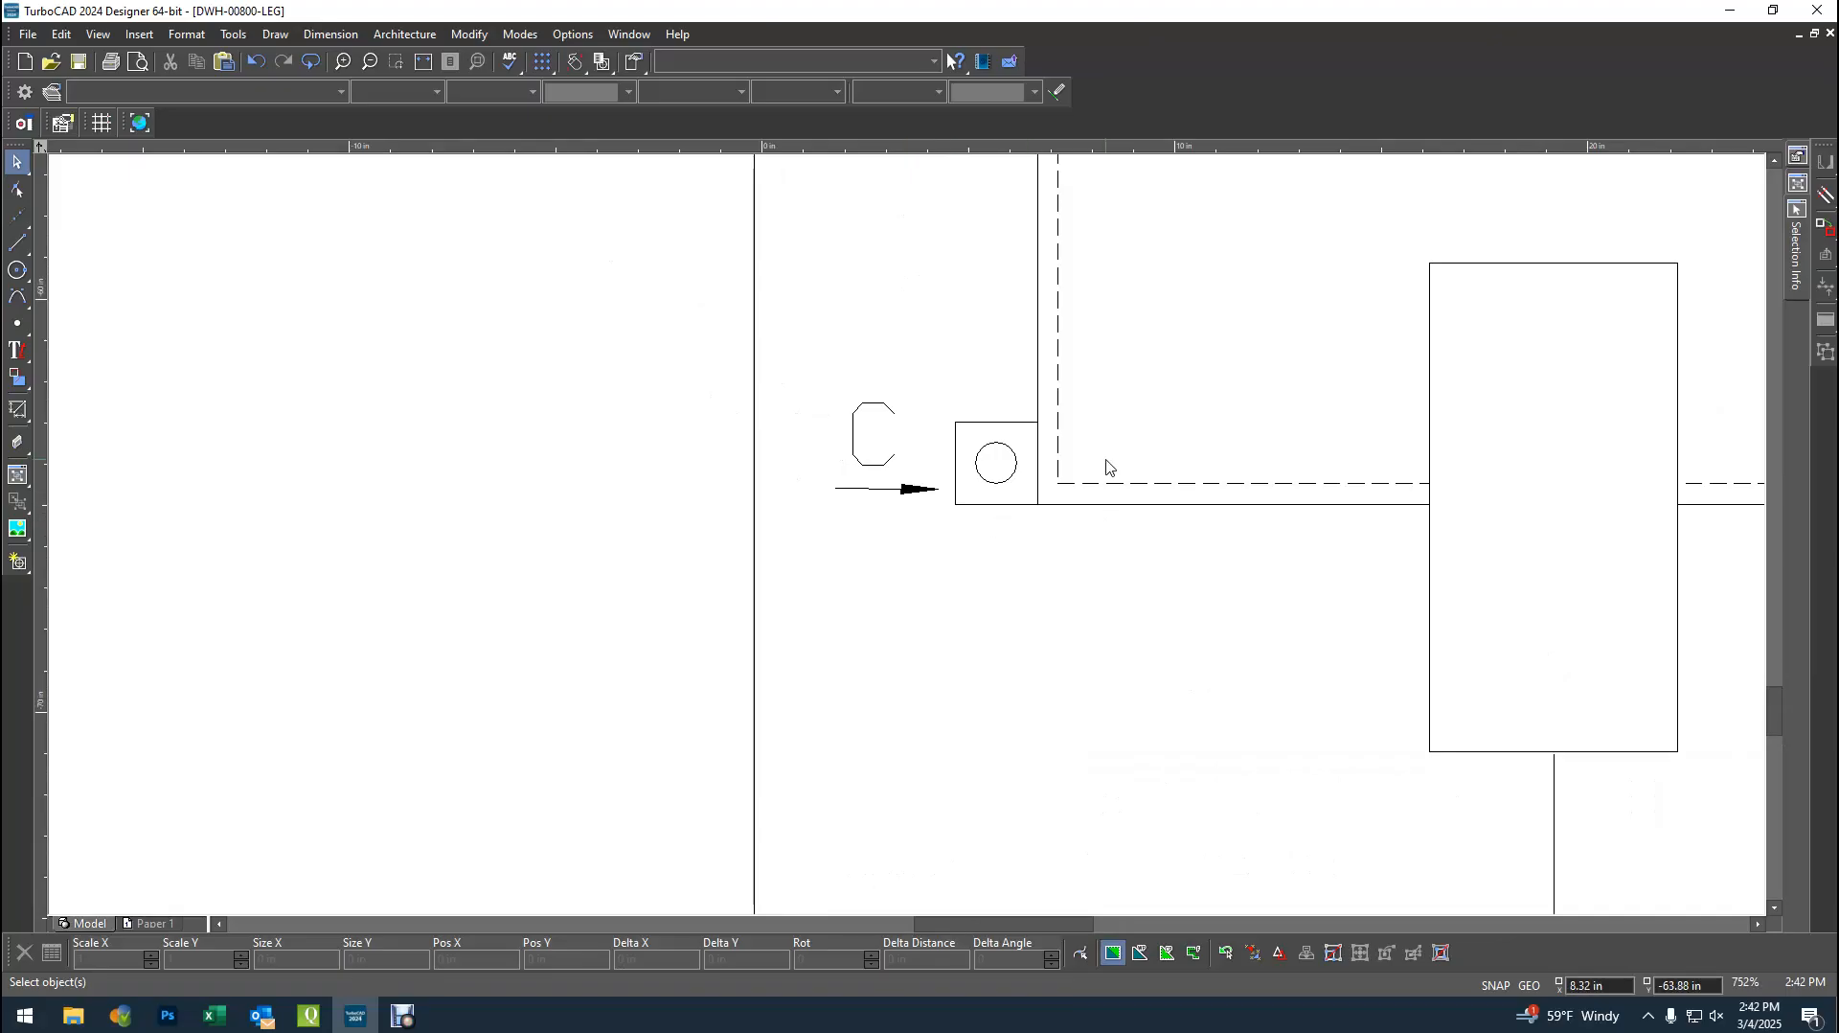
{"action": "scroll", "coordinate": [1106, 468], "scroll_direction": "down", "scroll_amount": 3}
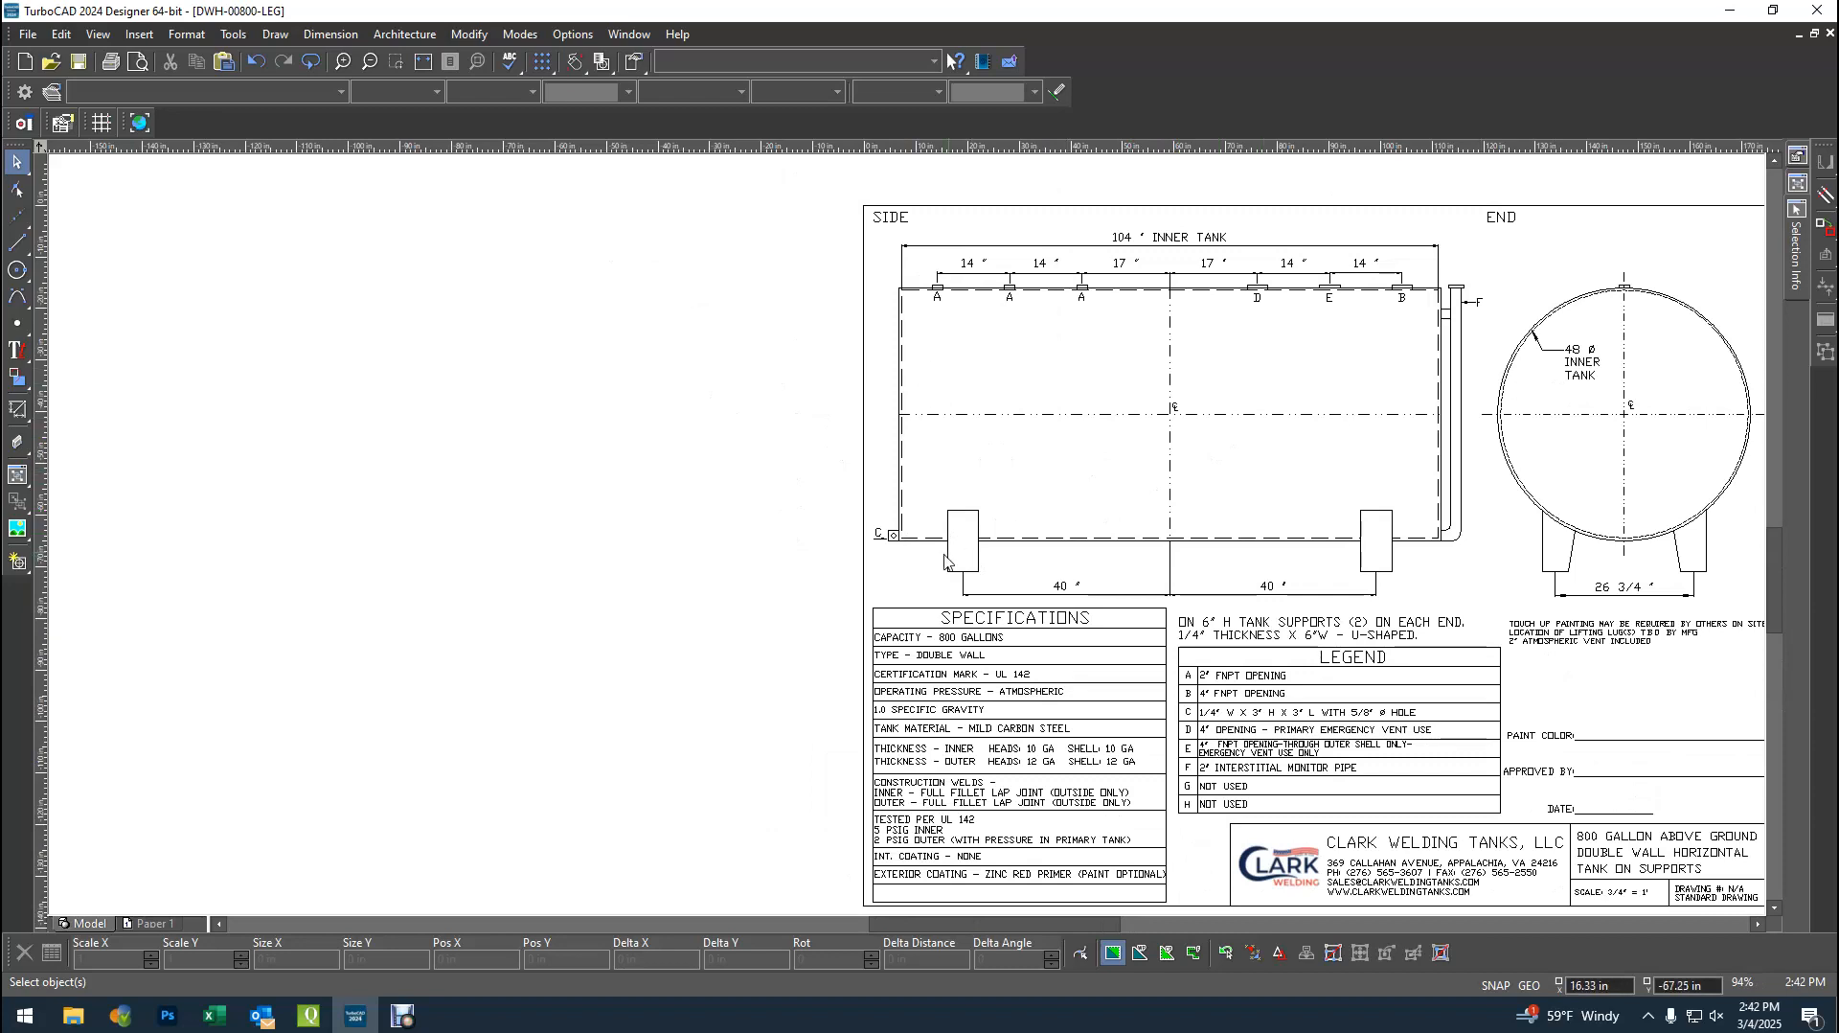
{"action": "scroll", "coordinate": [908, 539], "scroll_direction": "up", "scroll_amount": 4}
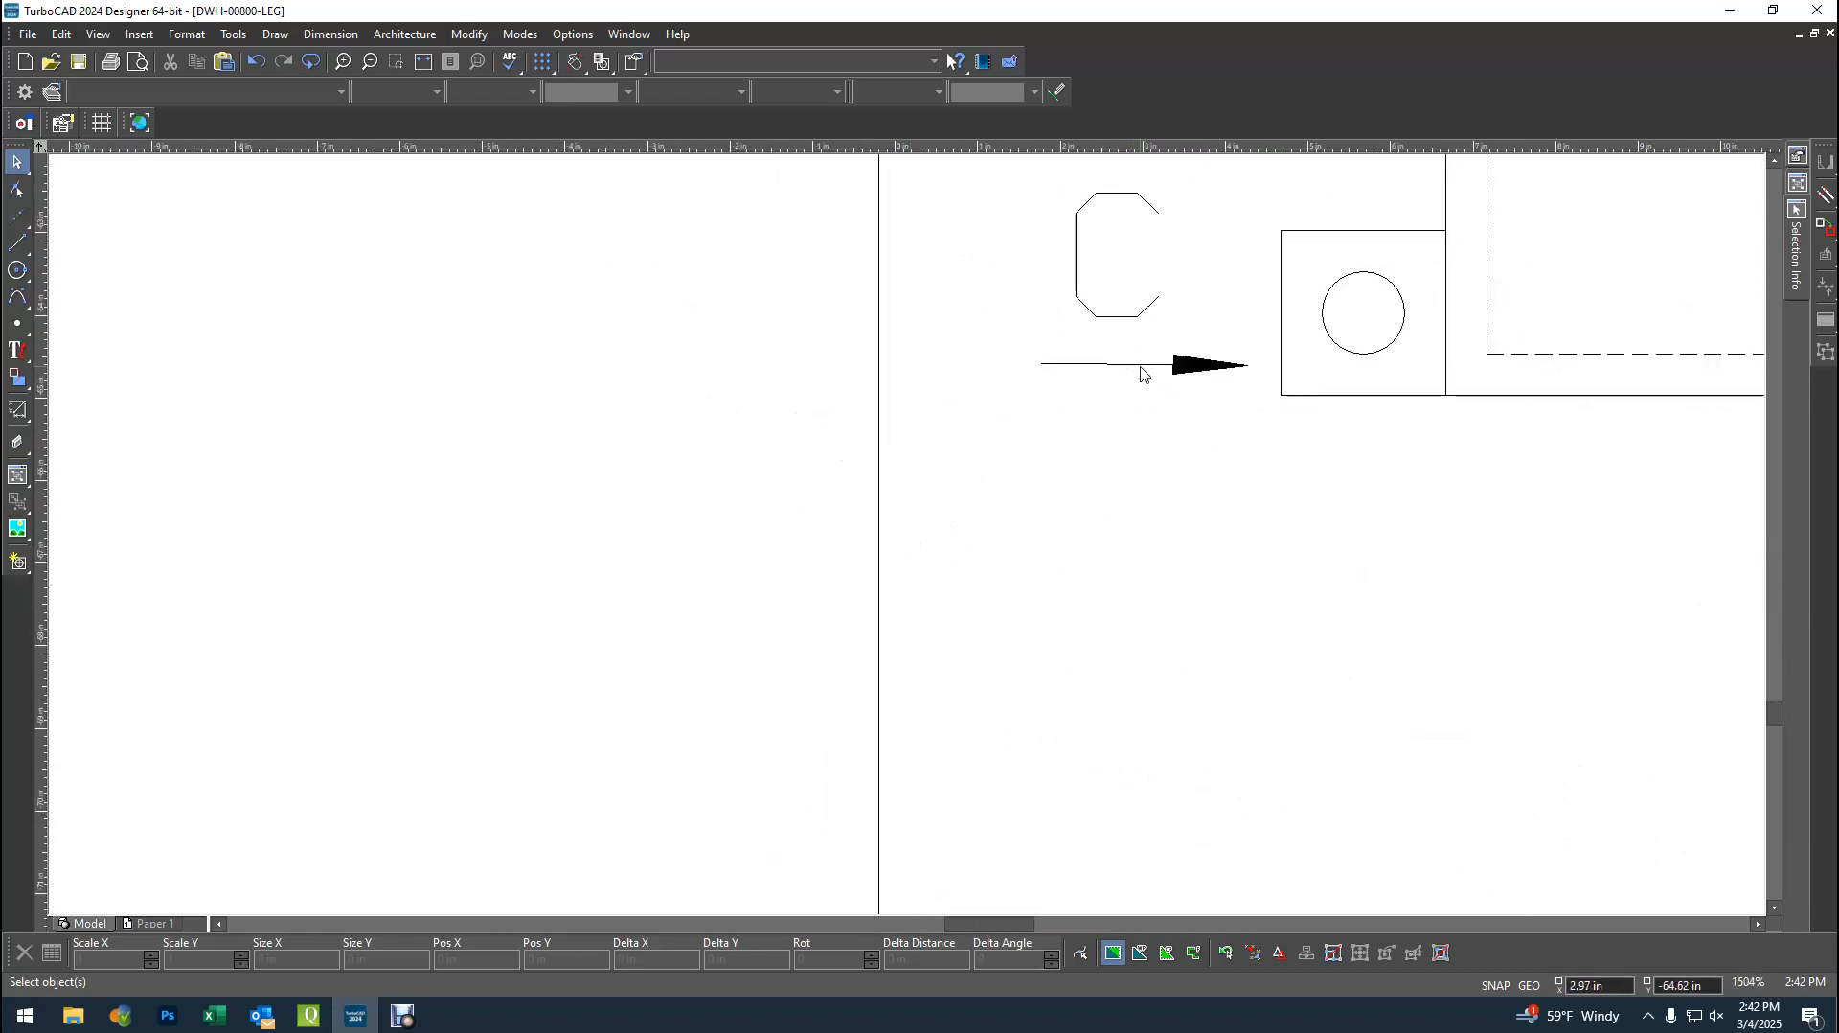
{"action": "left_click", "coordinate": [1140, 373]}
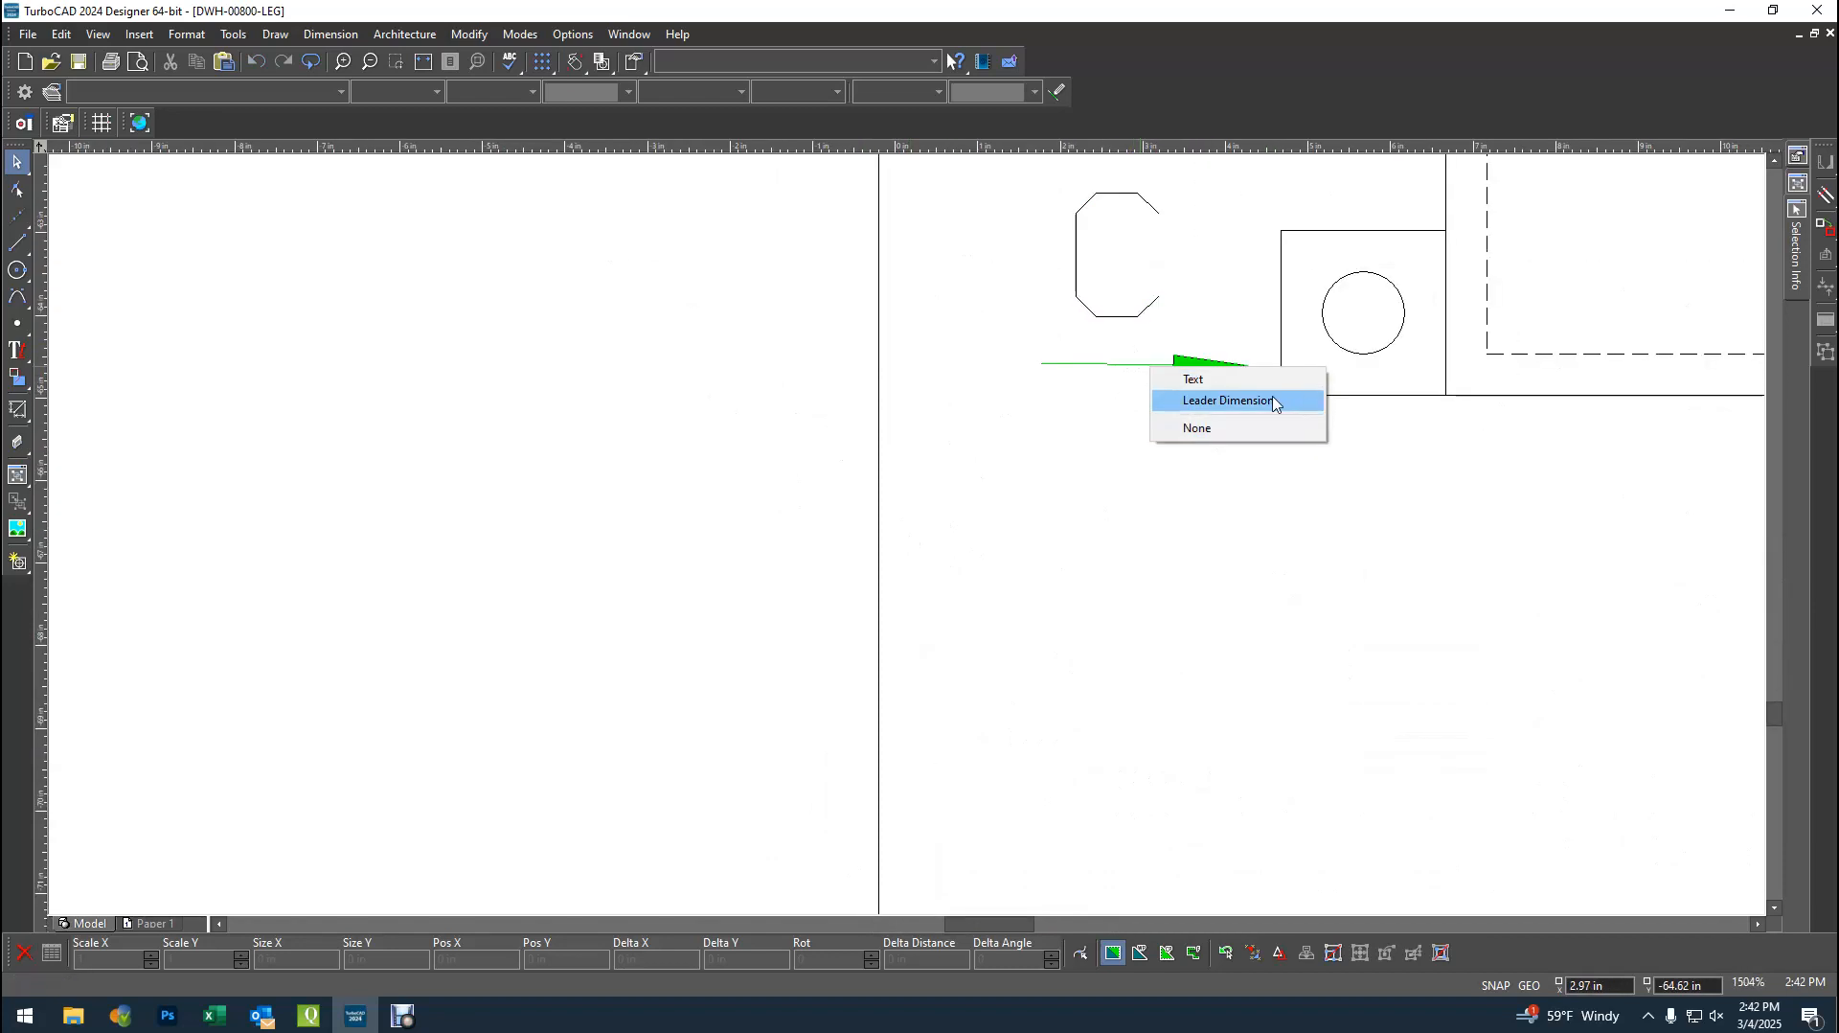
{"action": "left_click", "coordinate": [1229, 400]}
{"action": "key", "text": "Delete"}
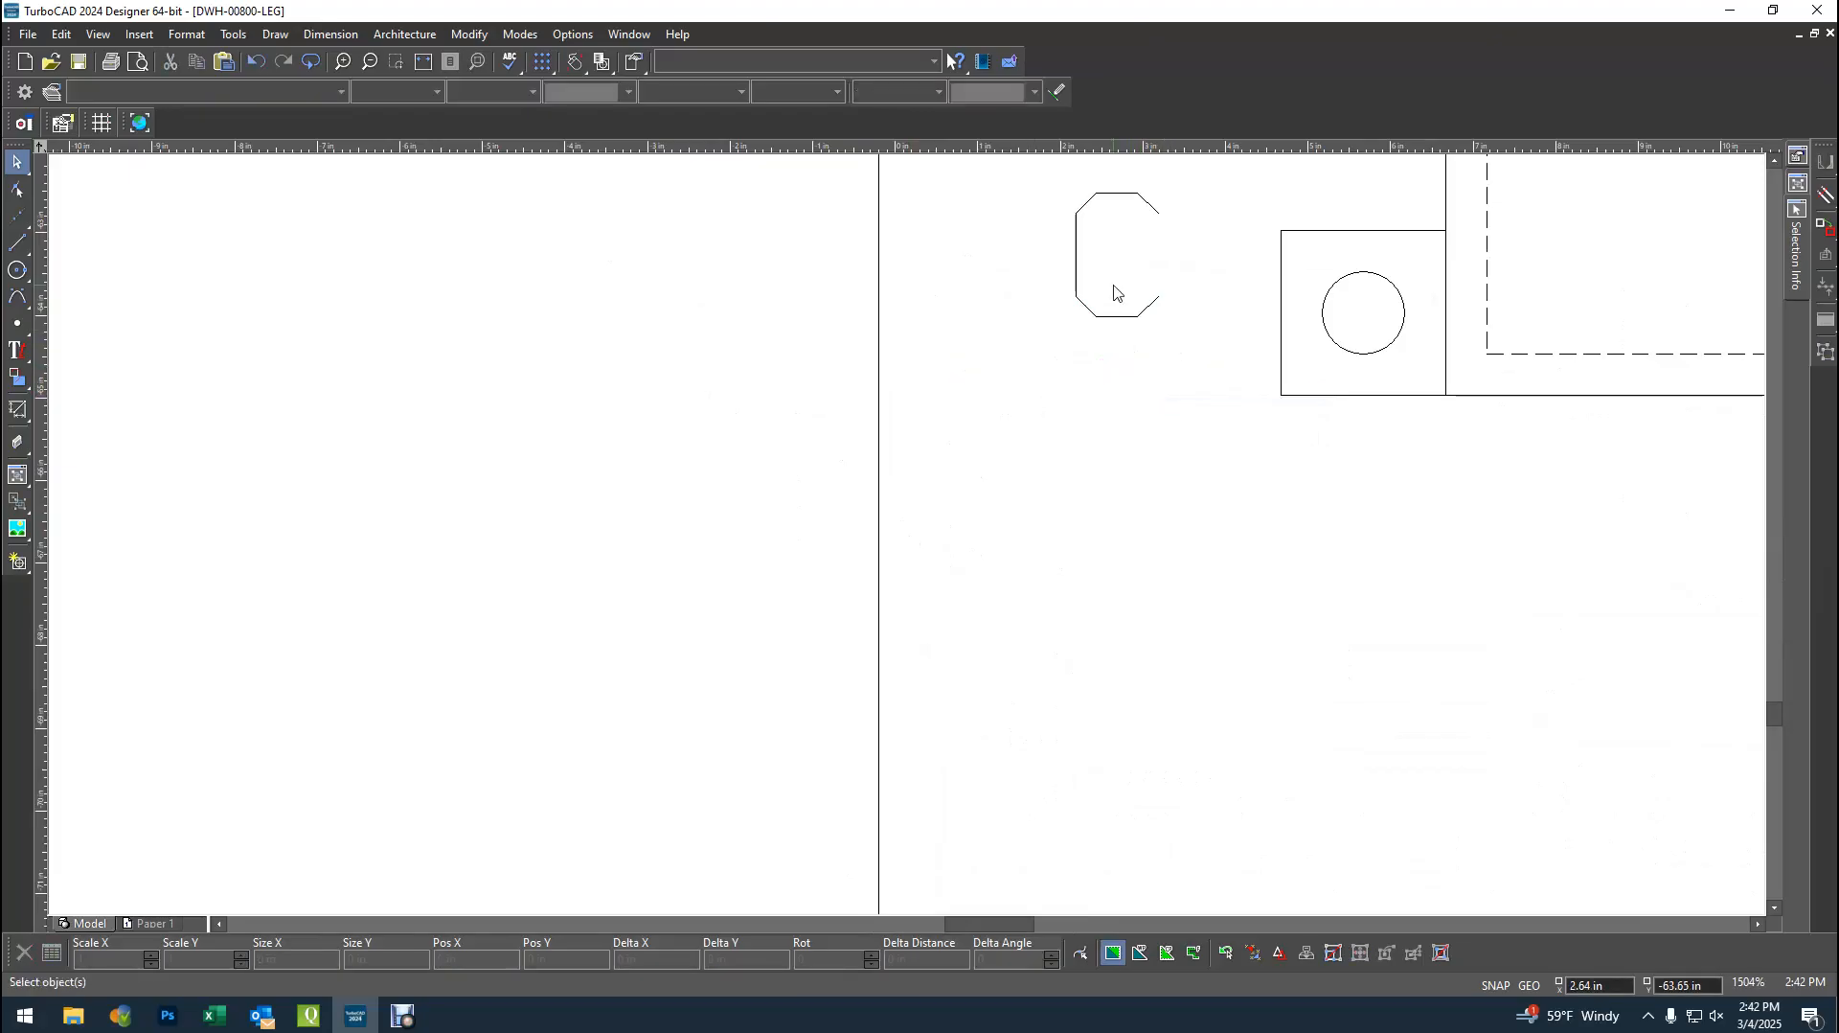
{"action": "mouse_move", "coordinate": [1145, 308]}
{"action": "left_mouse_down"}
{"action": "mouse_move", "coordinate": [652, 388]}
{"action": "mouse_move", "coordinate": [677, 395]}
{"action": "left_mouse_up"}
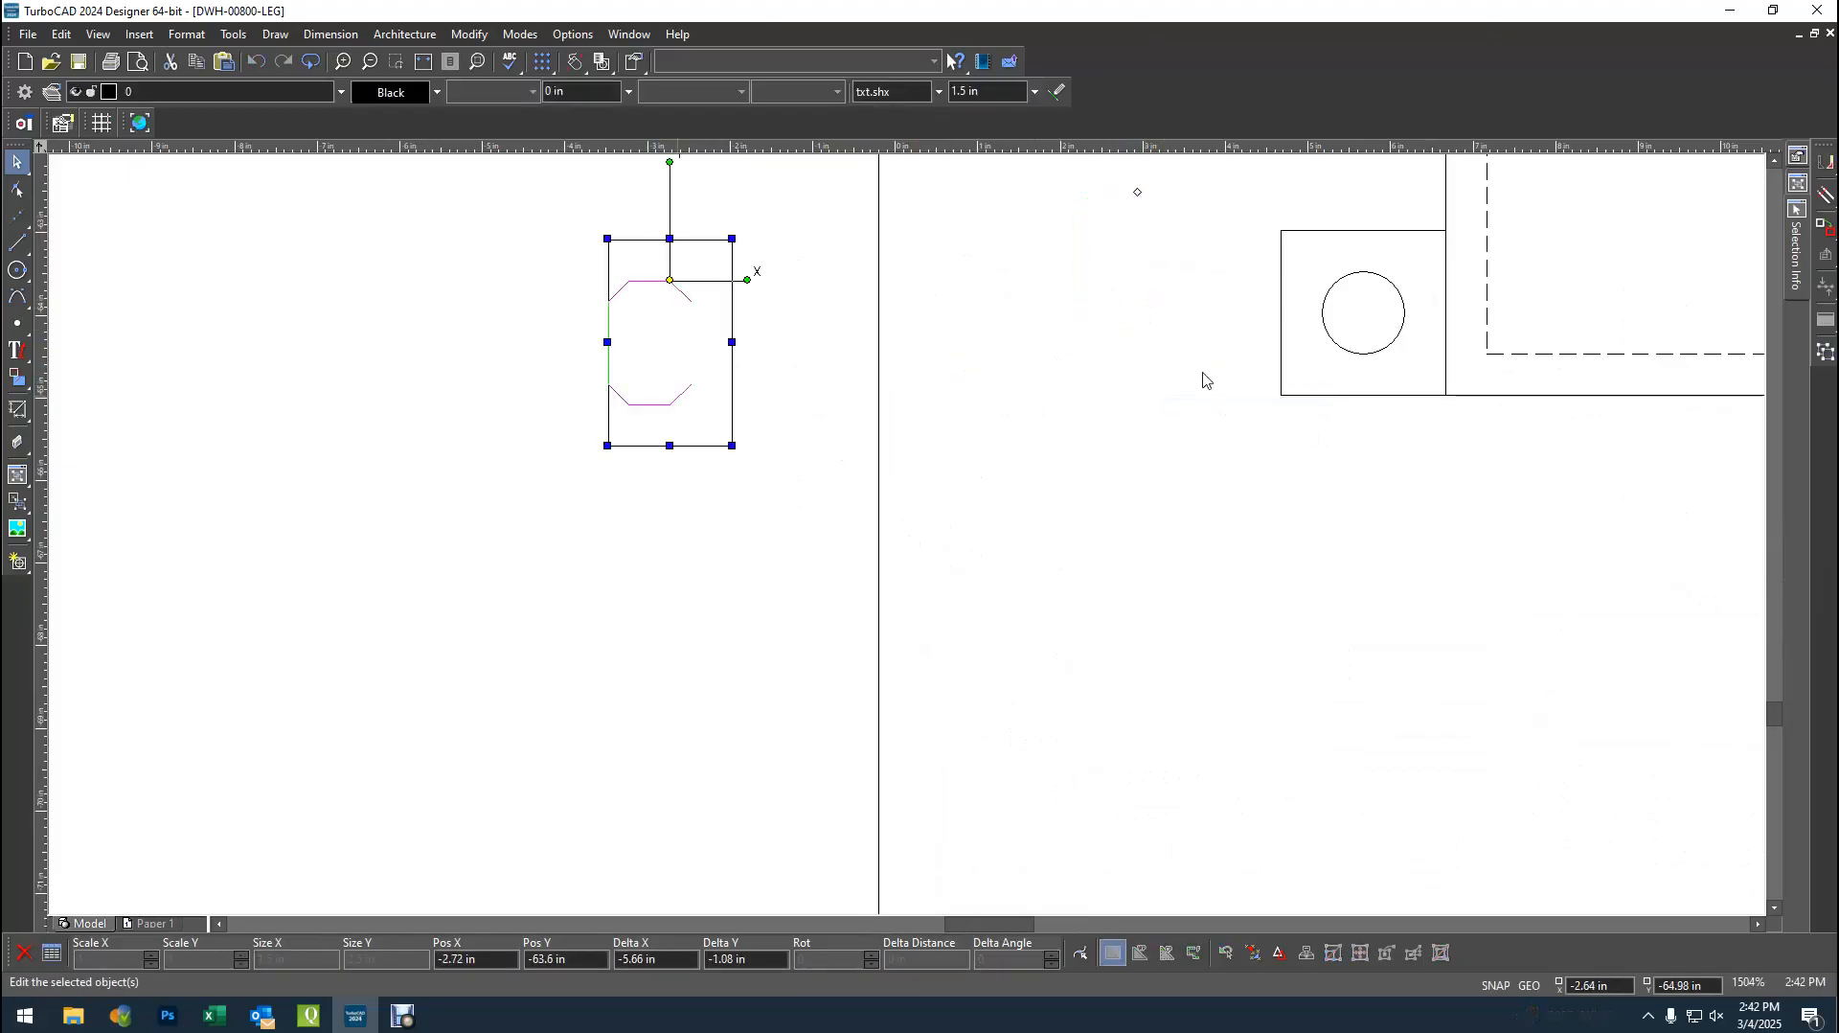
{"action": "left_click", "coordinate": [1178, 354]}
- Copy the F callout's leveled arrow and paste it outside the sheet border, above the letter C
{"action": "scroll", "coordinate": [1180, 356], "scroll_direction": "down", "scroll_amount": 4}
{"action": "scroll", "coordinate": [1469, 400], "scroll_direction": "up", "scroll_amount": 3}
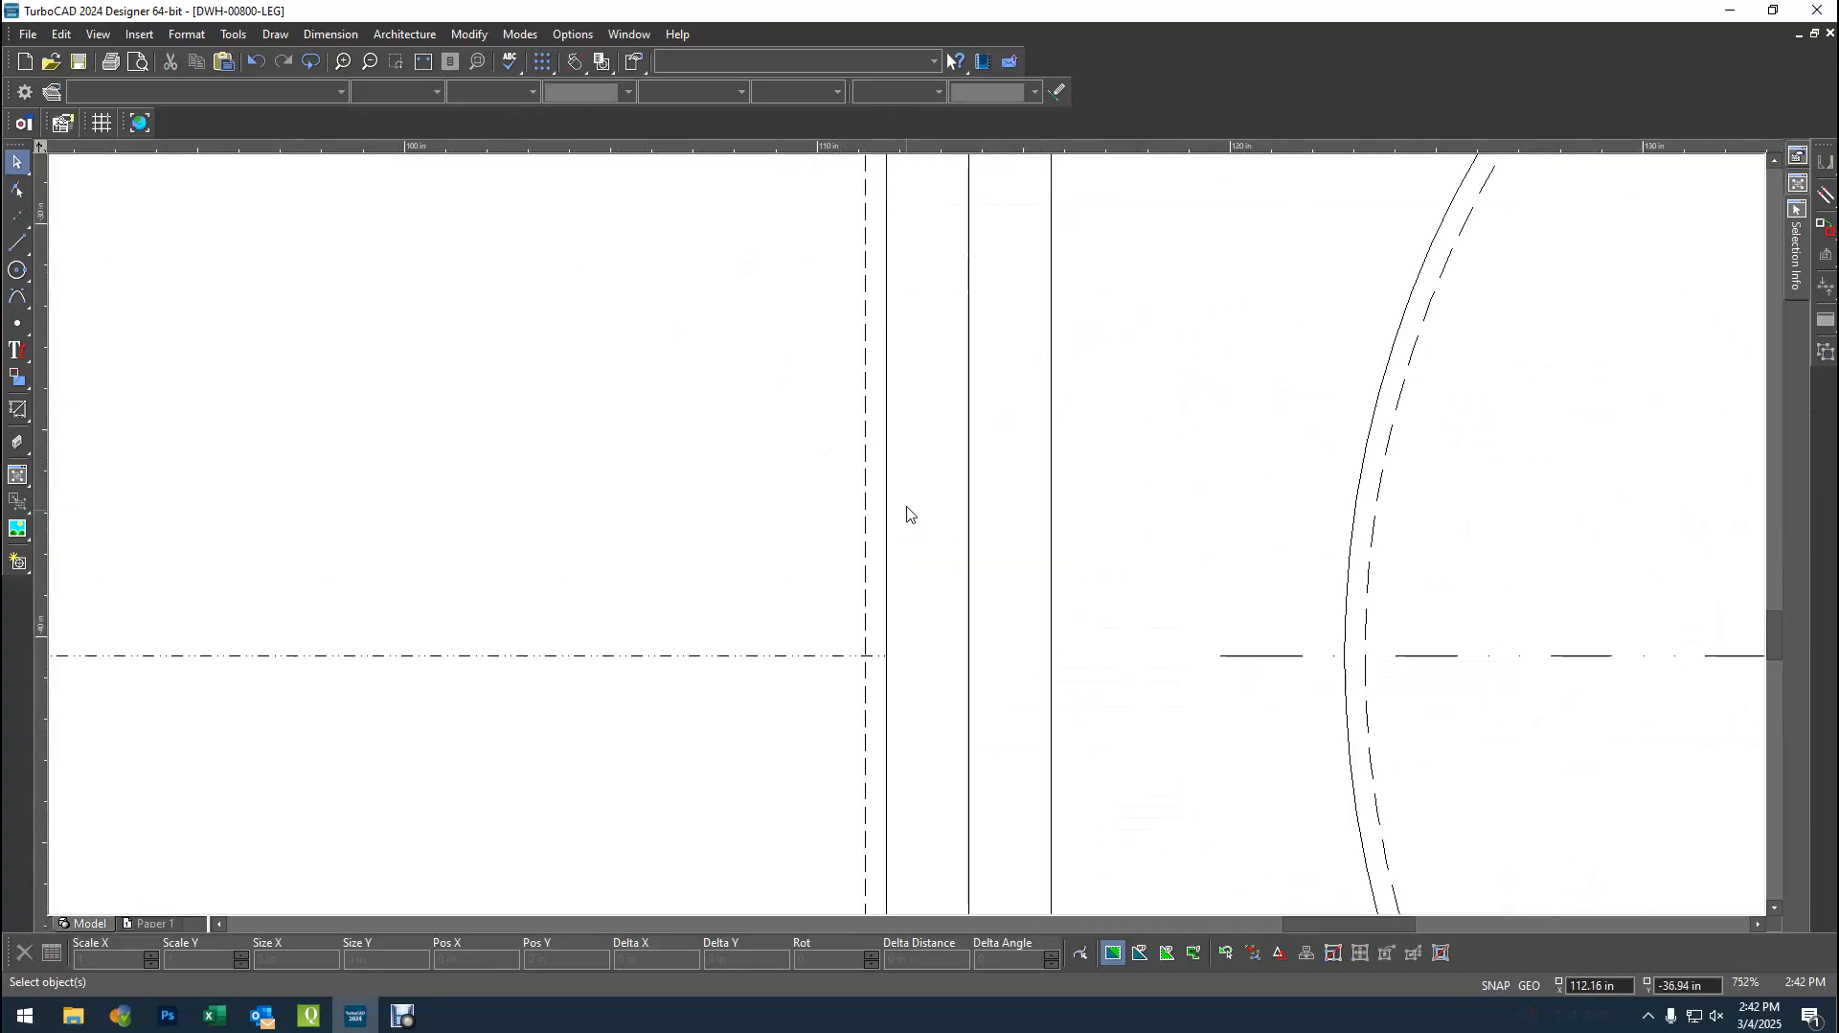
{"action": "scroll", "coordinate": [958, 249], "scroll_direction": "down", "scroll_amount": 3}
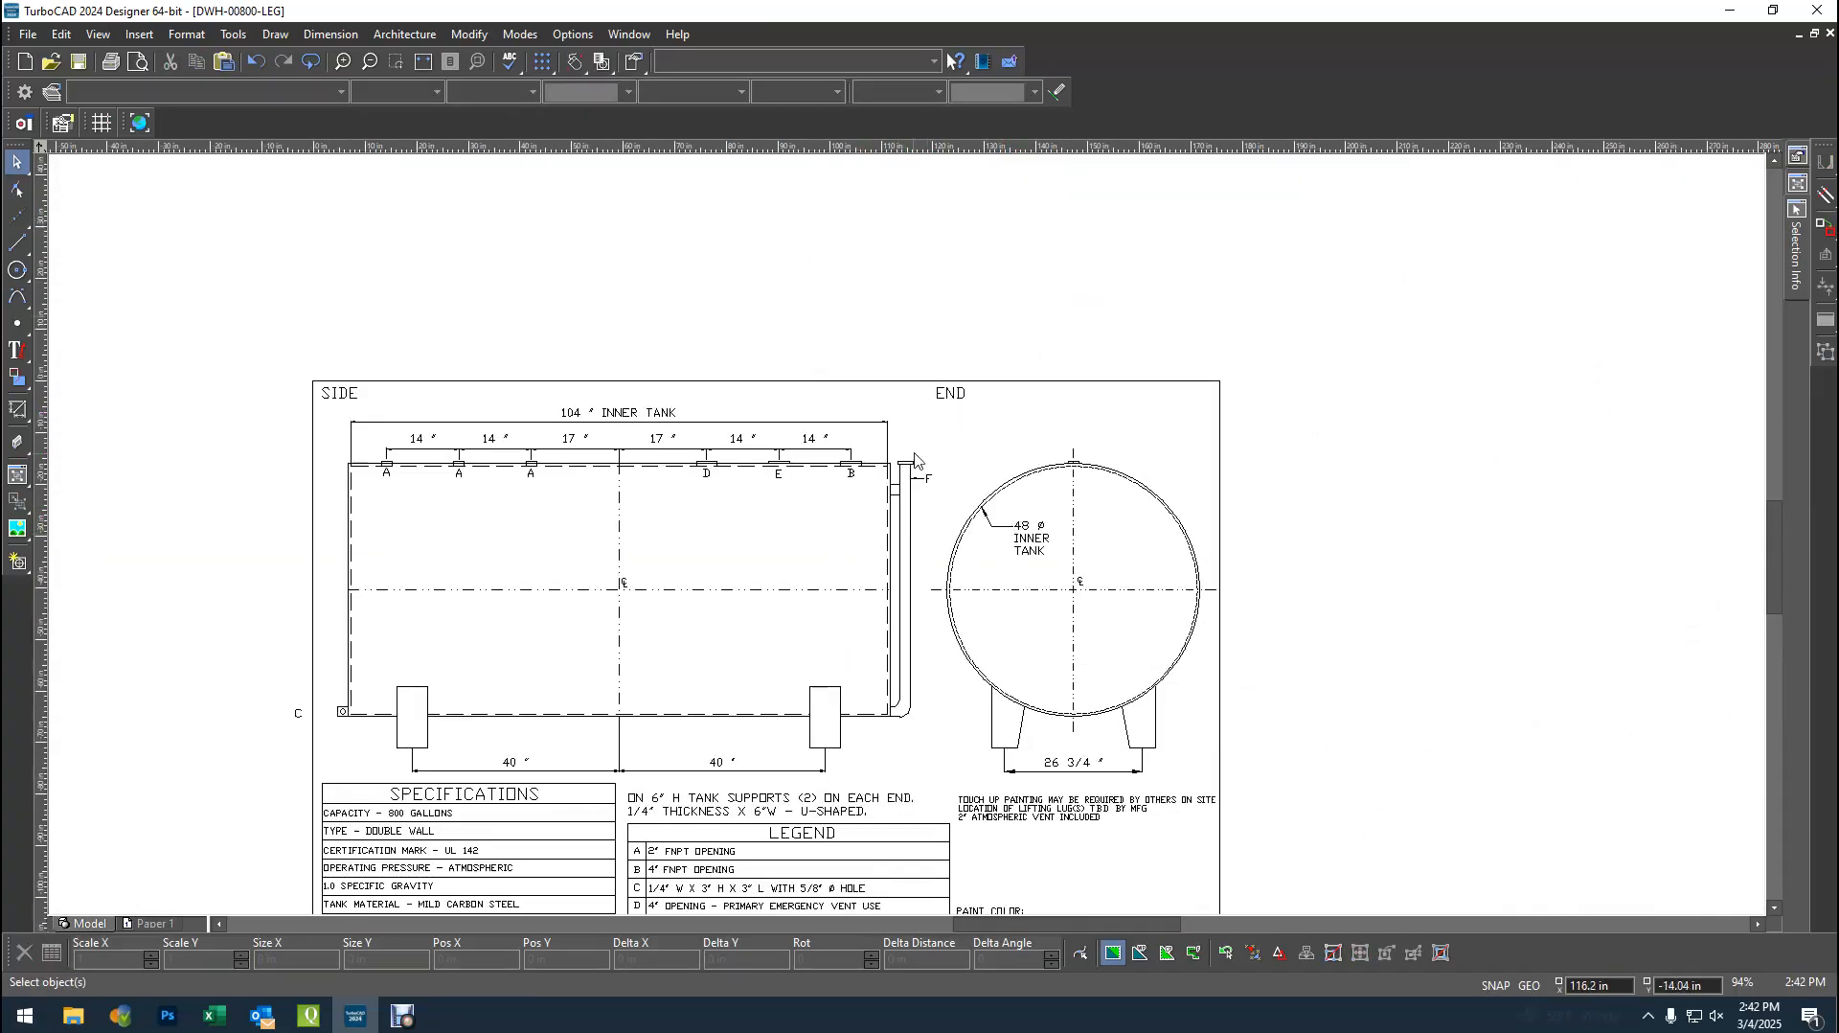
{"action": "scroll", "coordinate": [915, 461], "scroll_direction": "up", "scroll_amount": 3}
{"action": "left_click", "coordinate": [921, 749]}
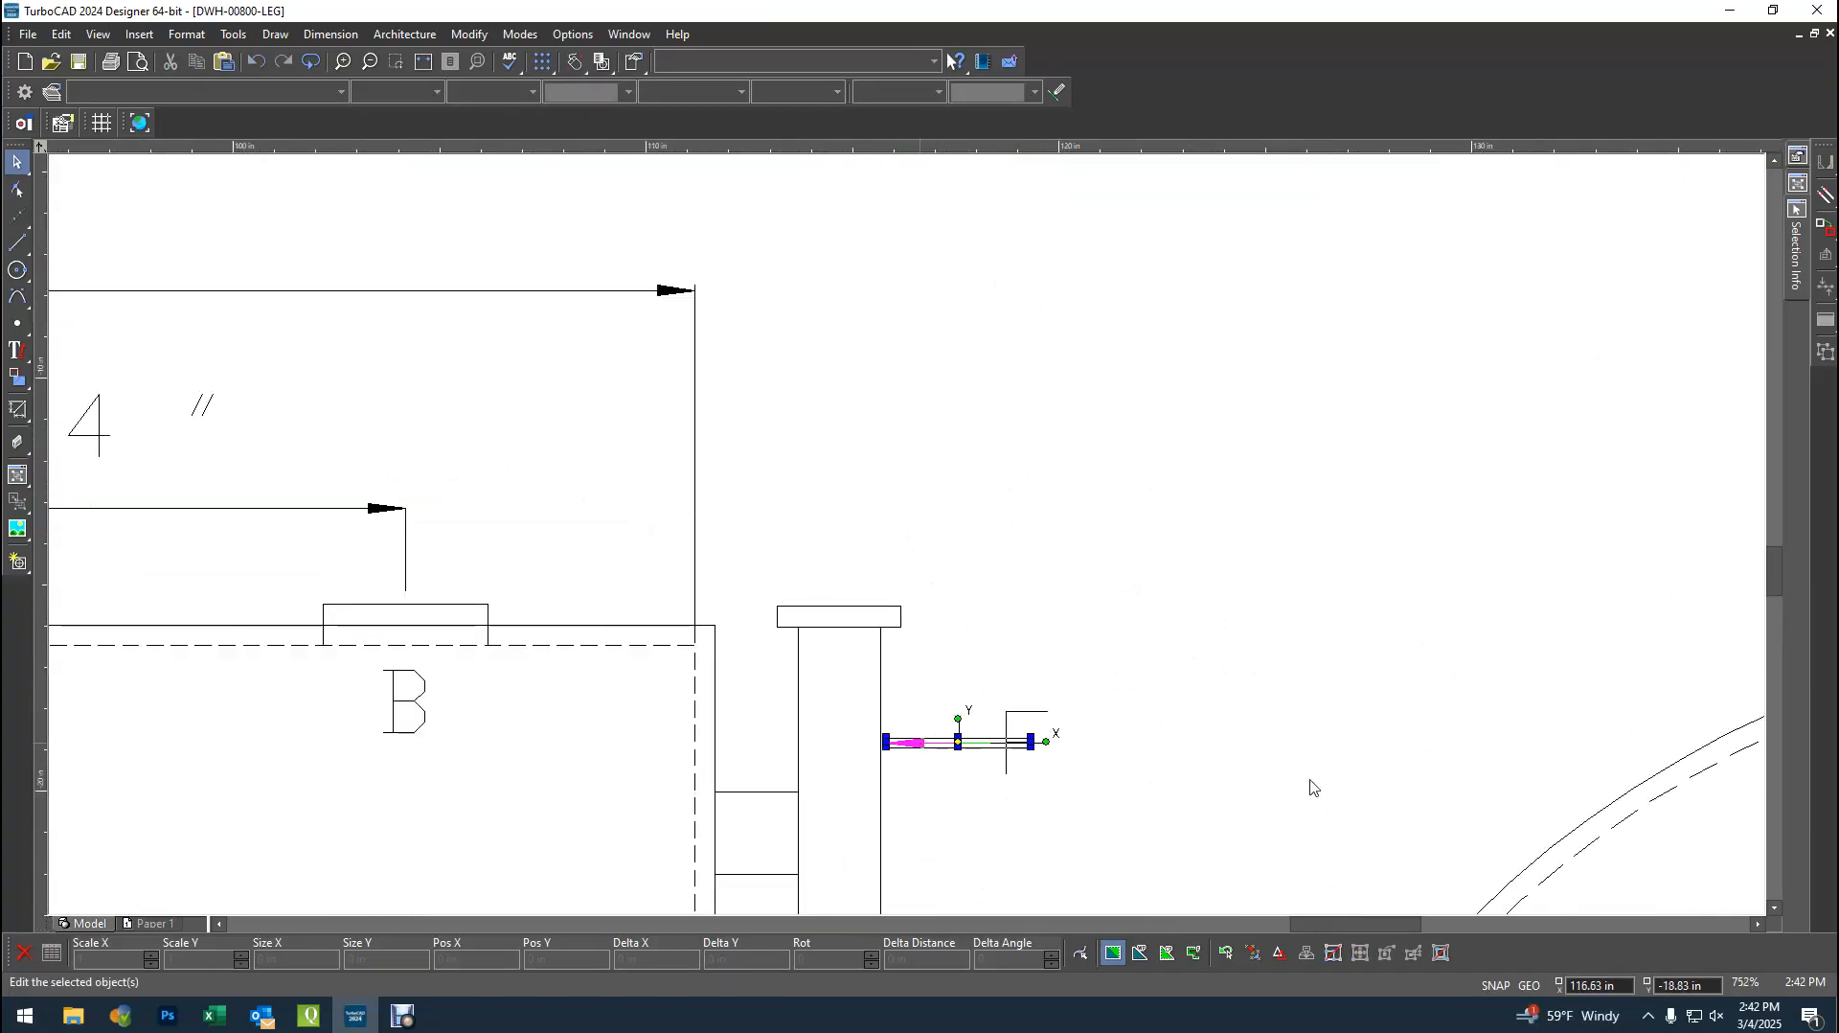
{"action": "left_click", "coordinate": [1130, 649]}
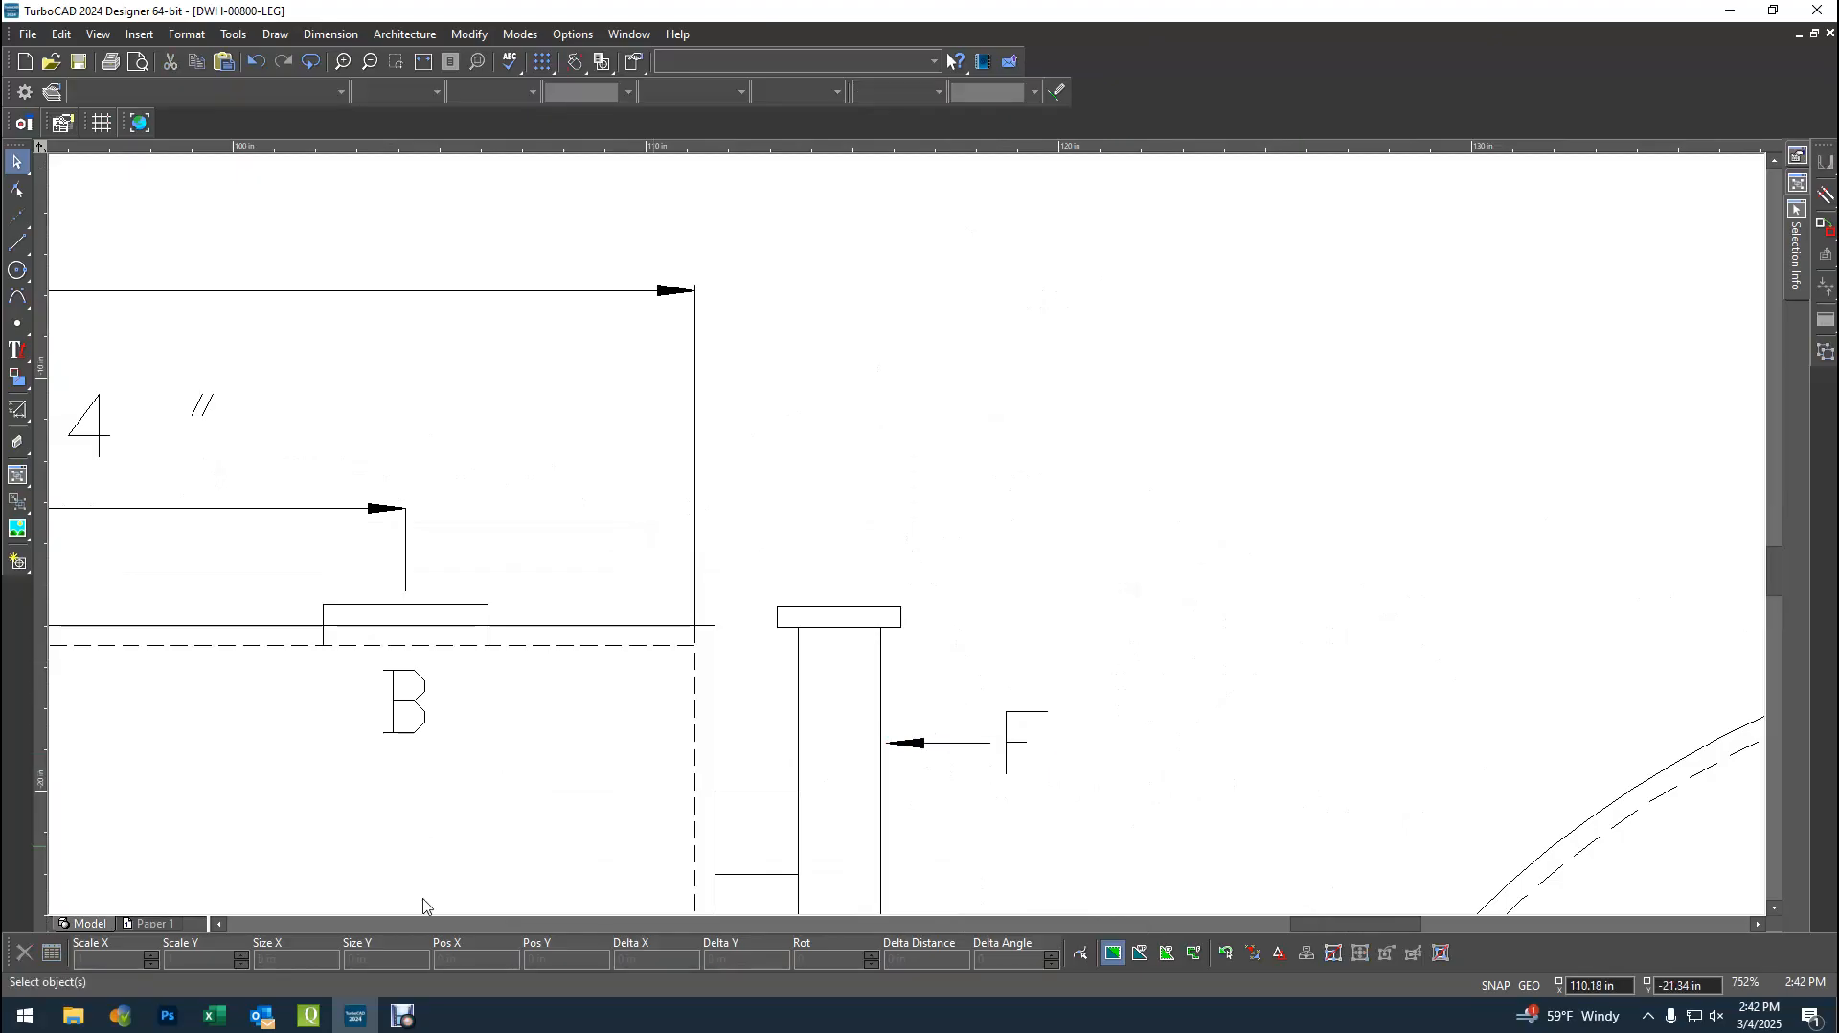
{"action": "scroll", "coordinate": [220, 742], "scroll_direction": "down", "scroll_amount": 3}
{"action": "scroll", "coordinate": [364, 706], "scroll_direction": "up", "scroll_amount": 2}
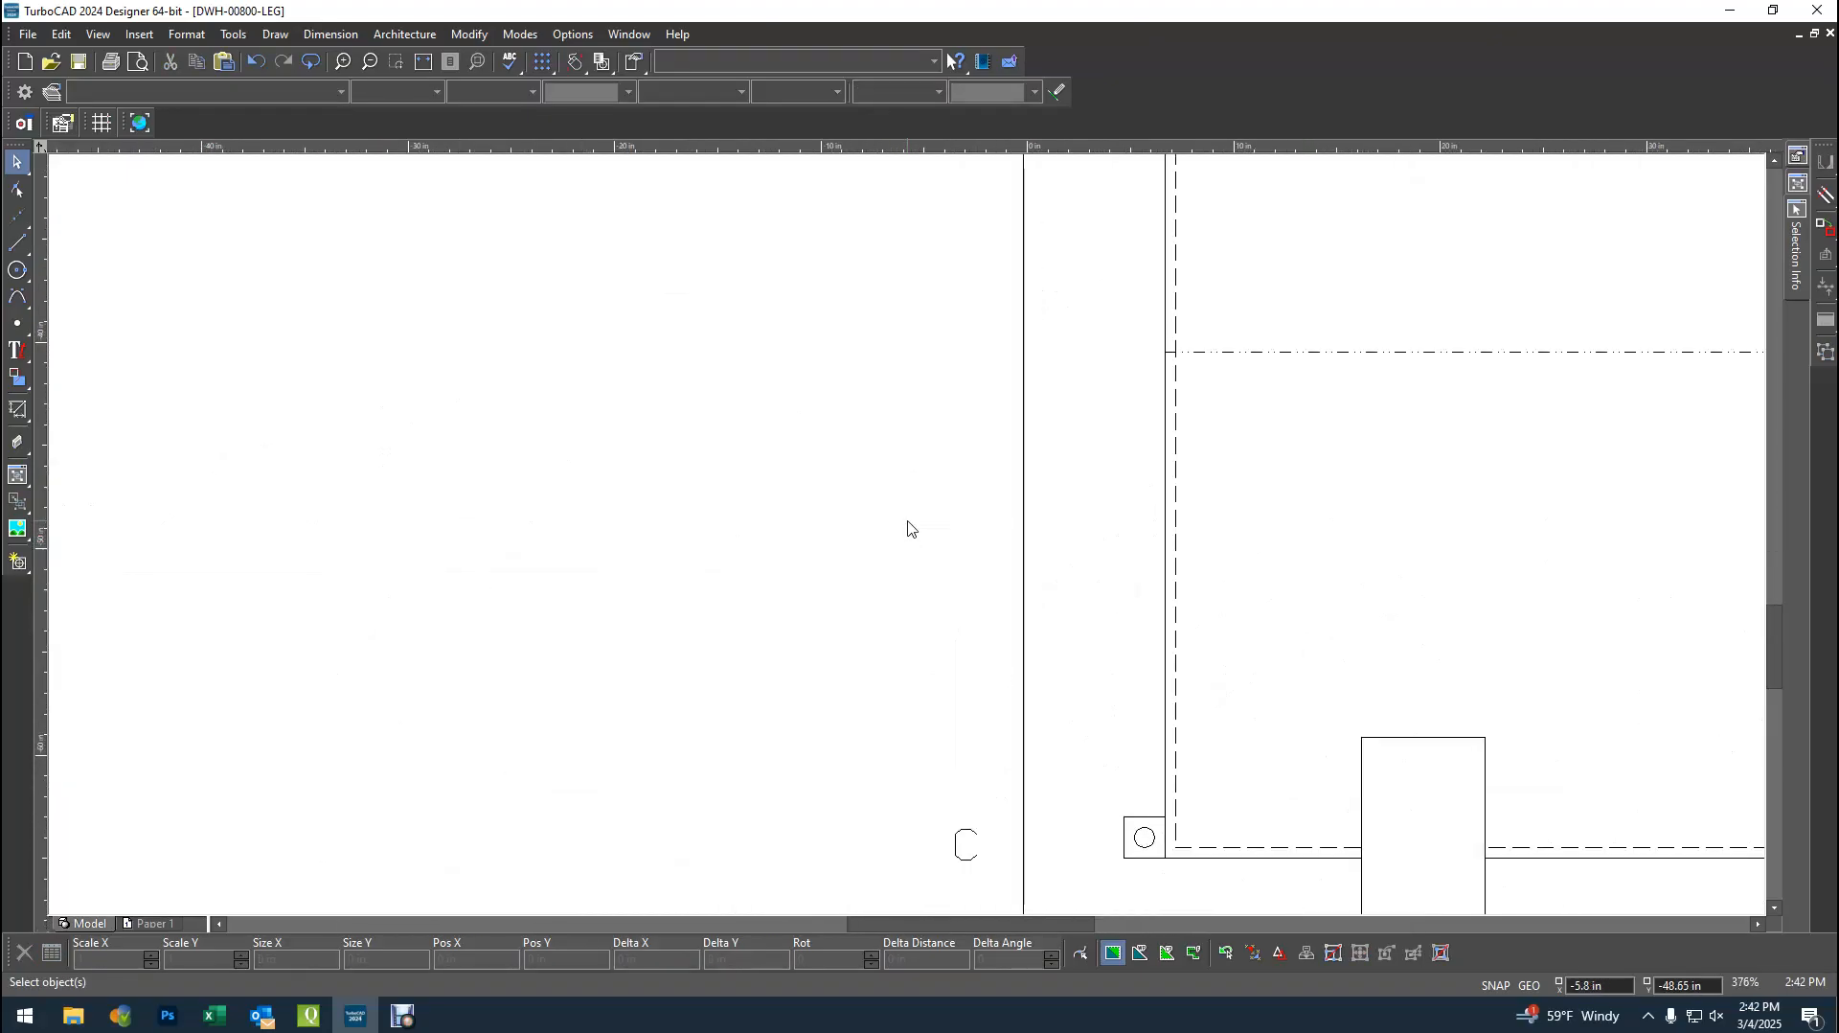
{"action": "left_click", "coordinate": [905, 533]}
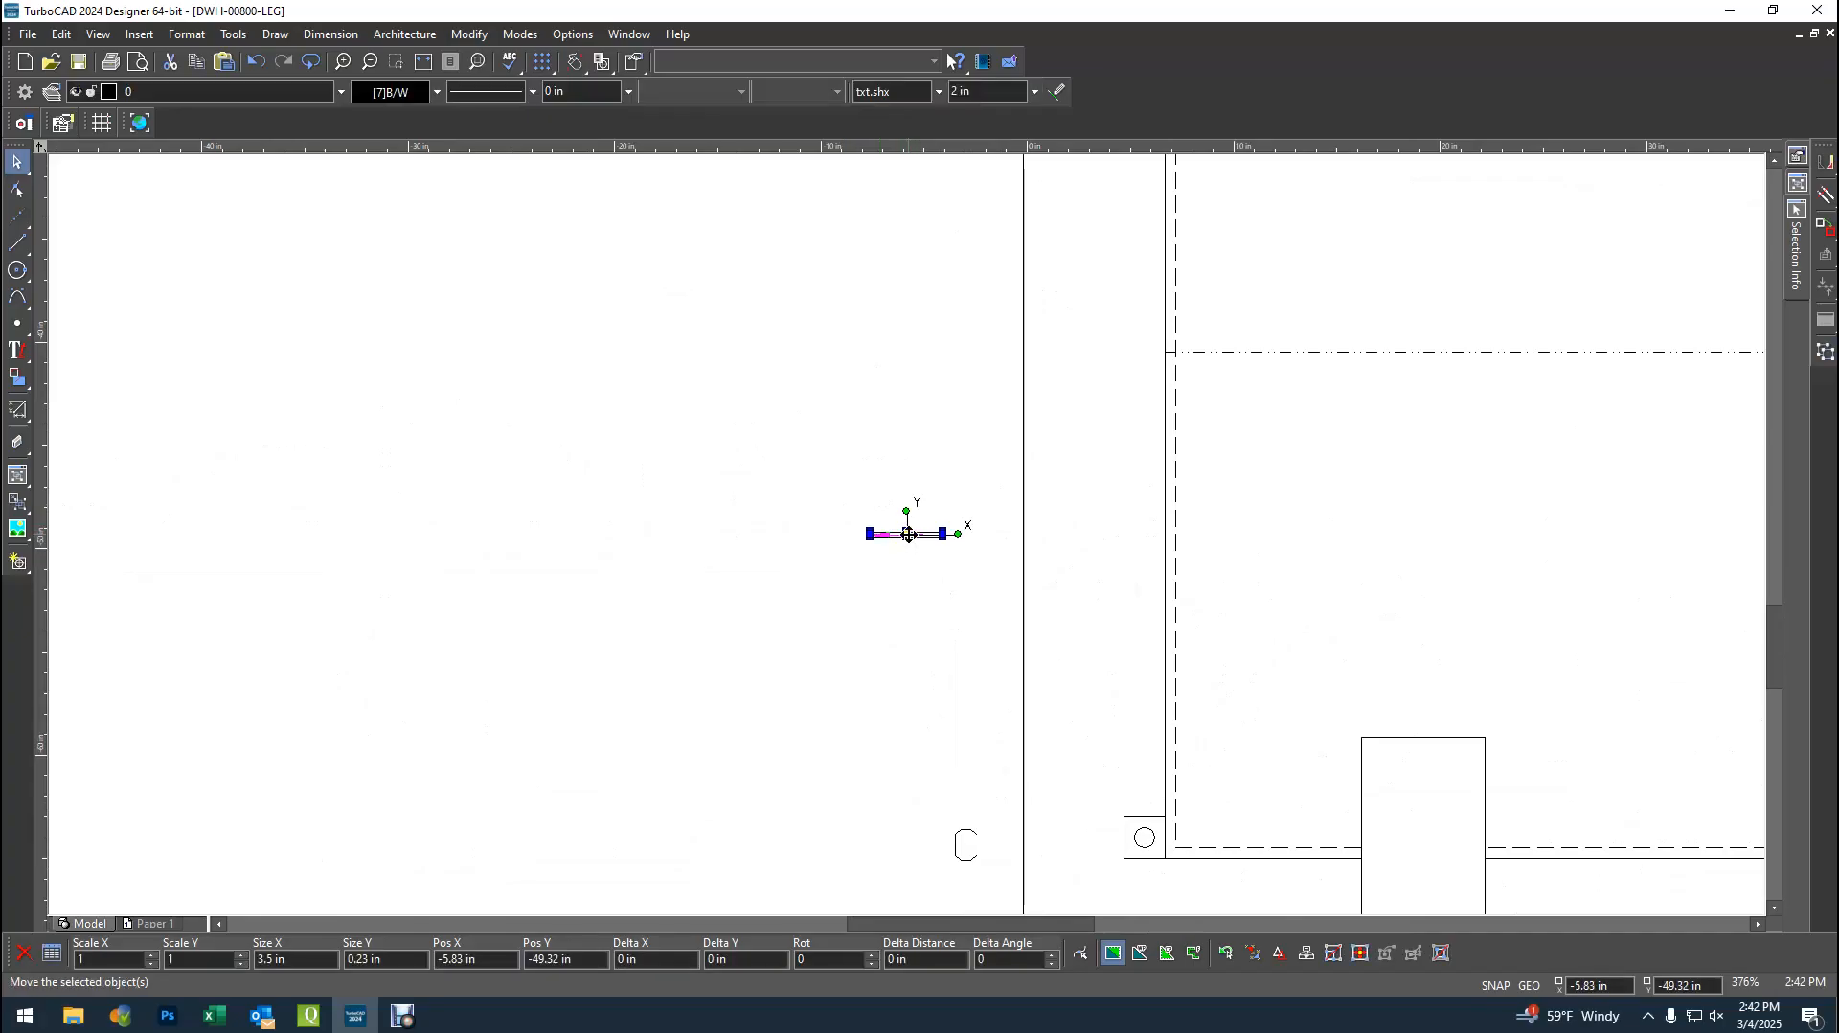
- Capture the pasted arrow's Size X and Size Y values with Snipping Tool and discard the snip without saving
{"action": "scroll", "coordinate": [907, 534], "scroll_direction": "up", "scroll_amount": 4}
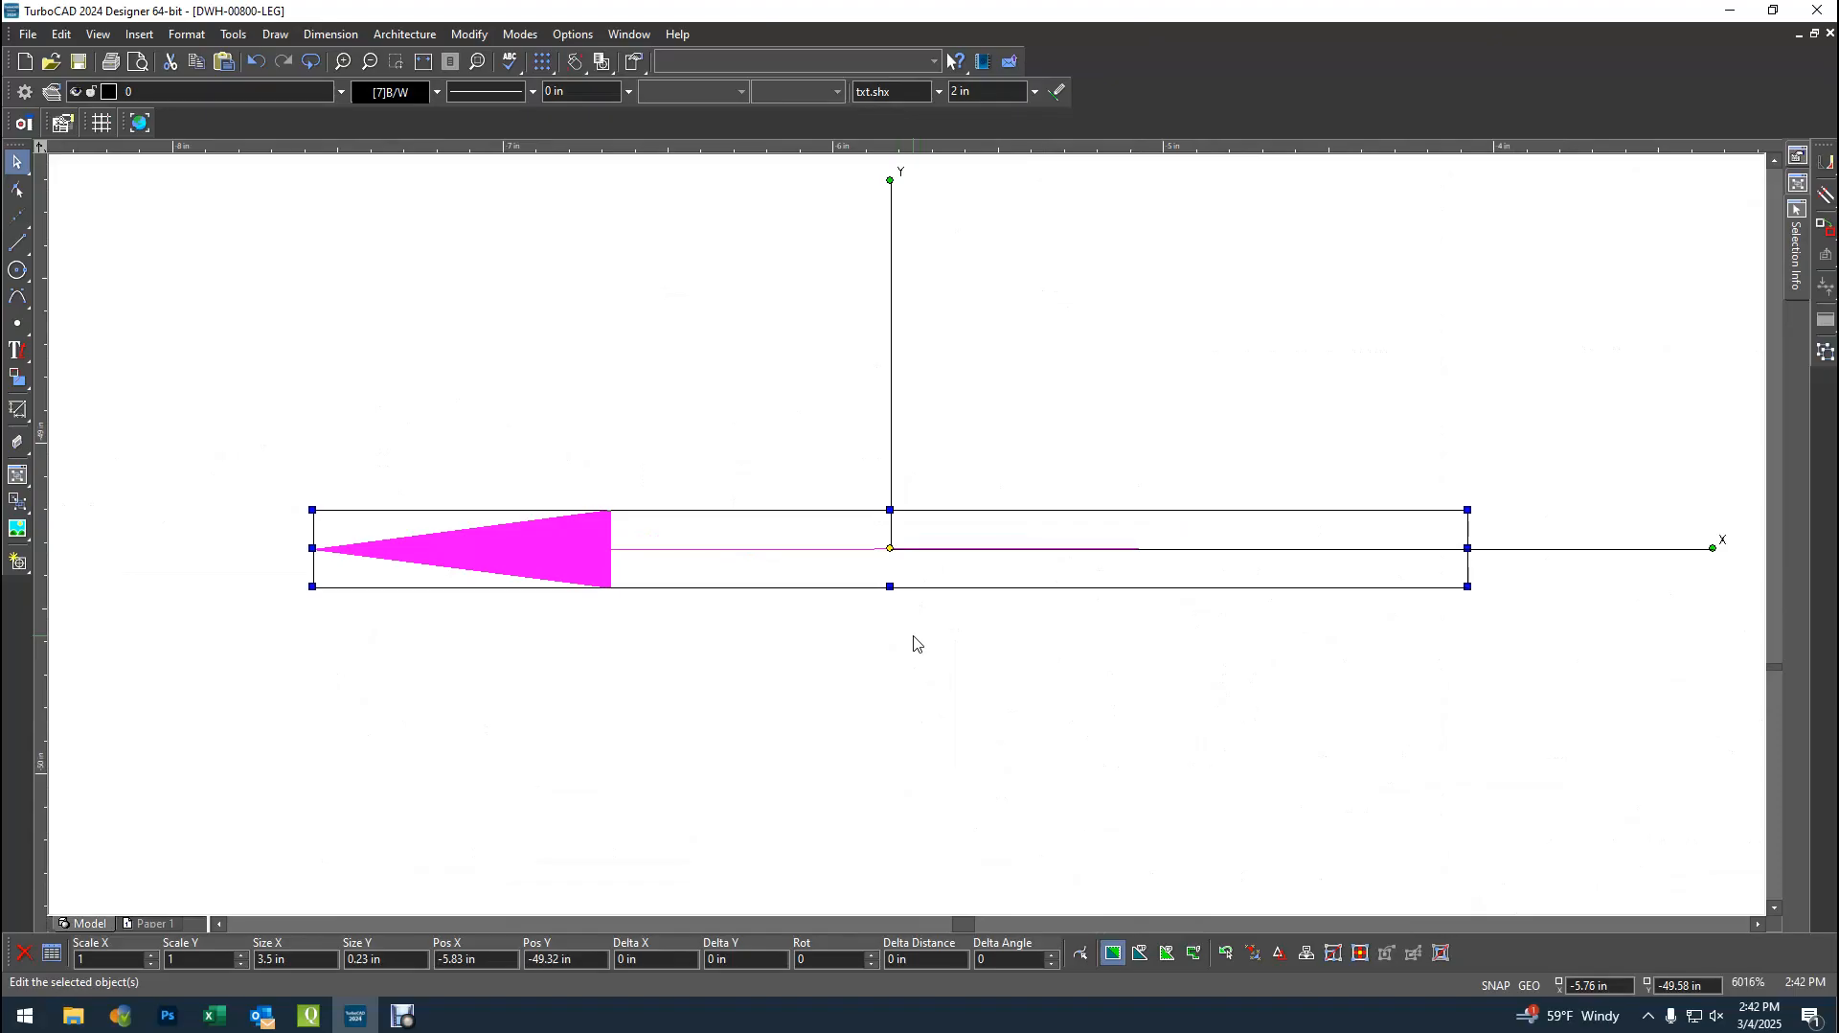
{"action": "left_click", "coordinate": [23, 1015]}
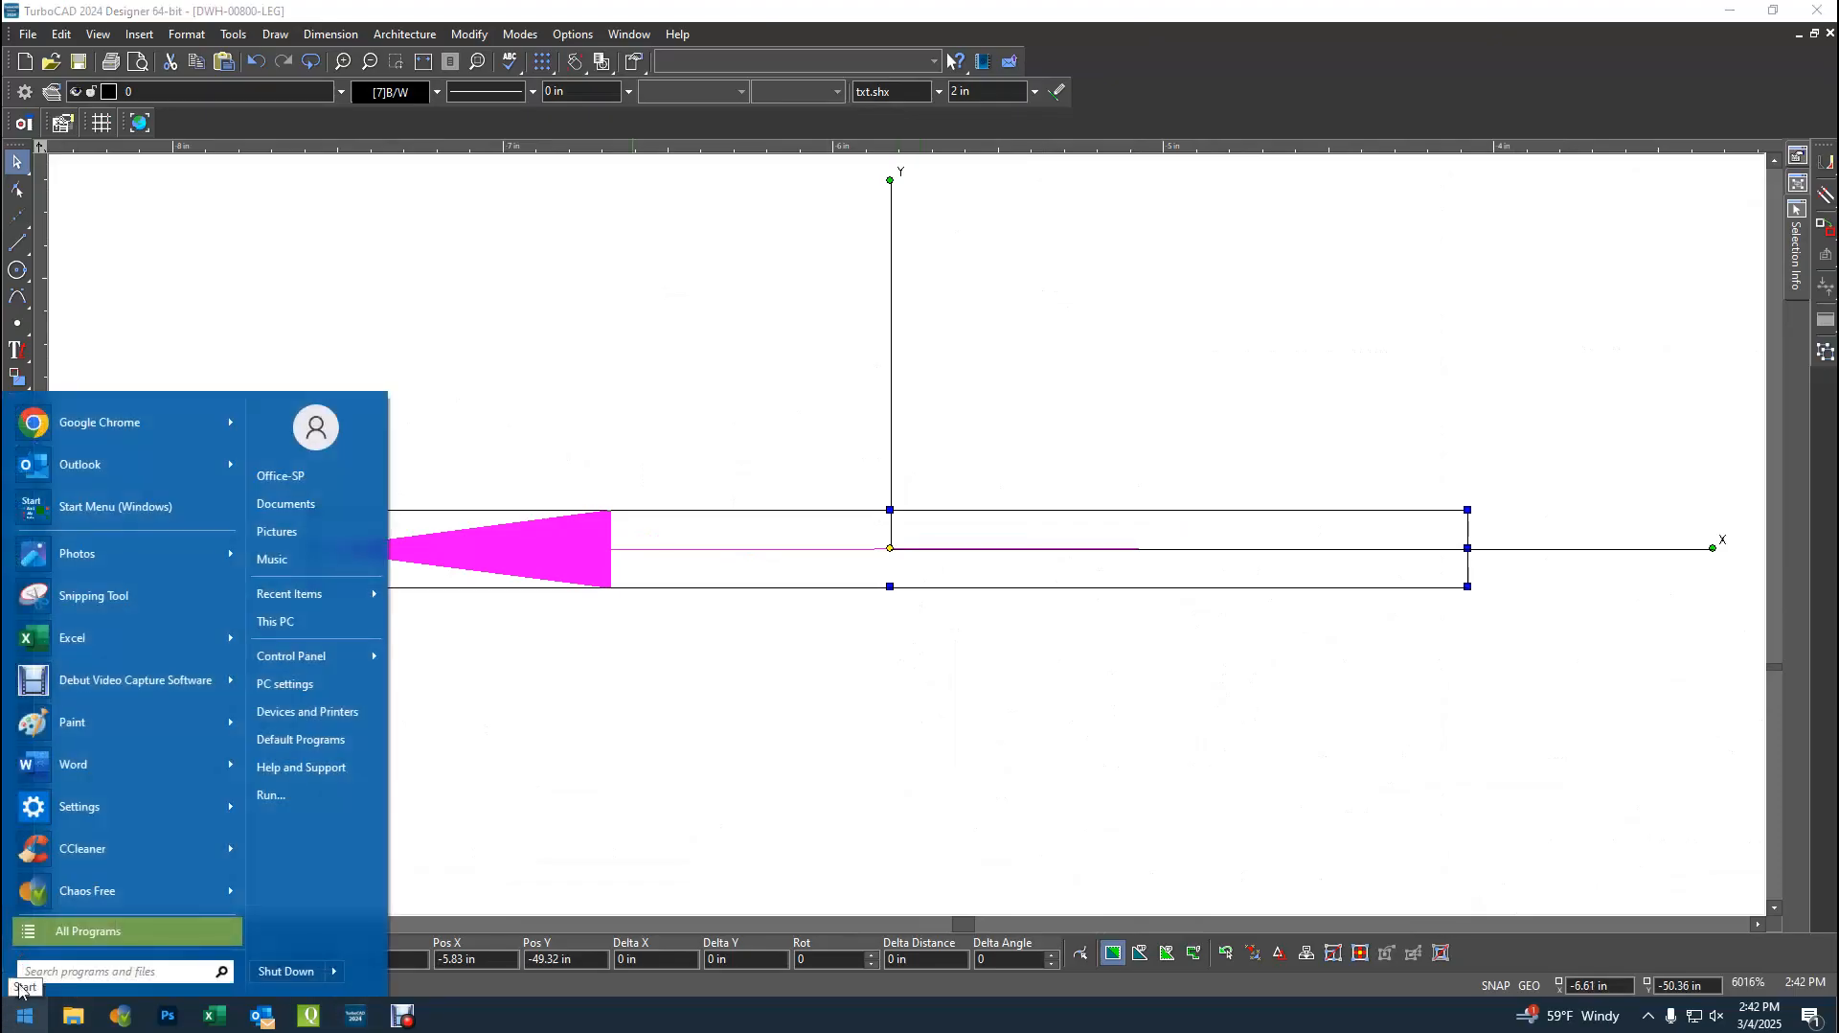
{"action": "left_click", "coordinate": [105, 595]}
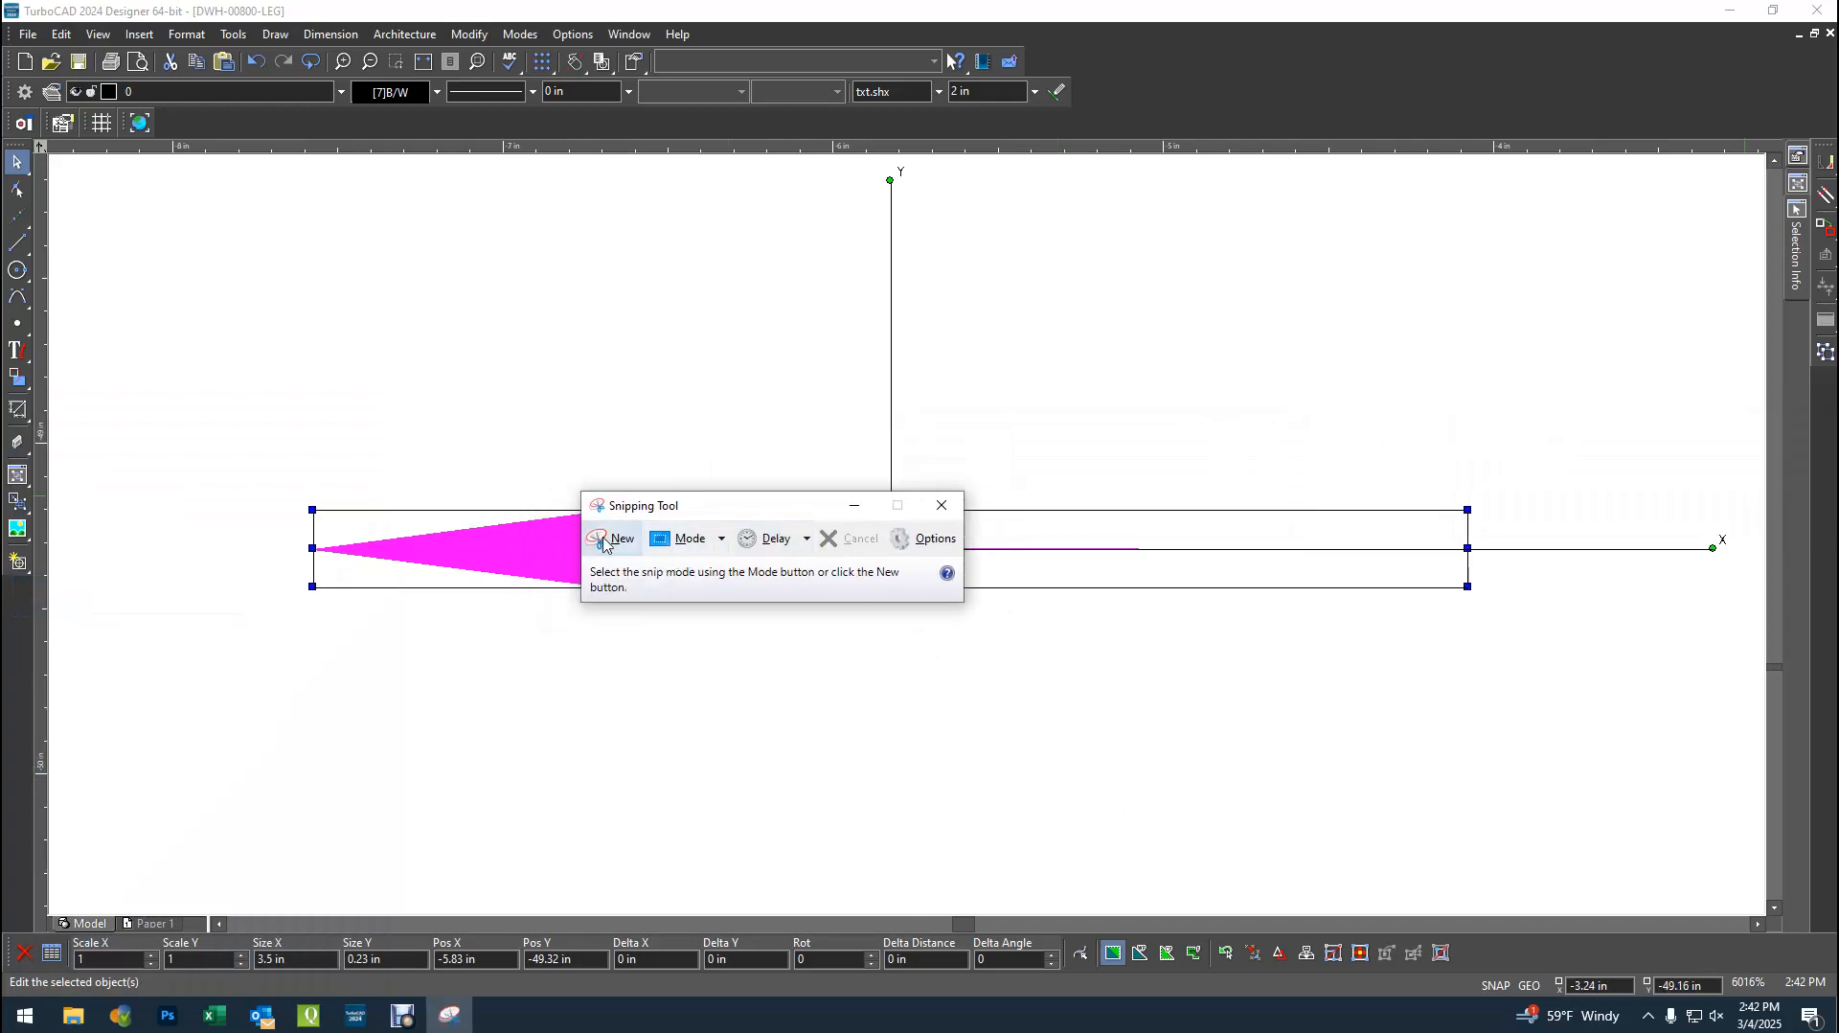
{"action": "left_click", "coordinate": [604, 540]}
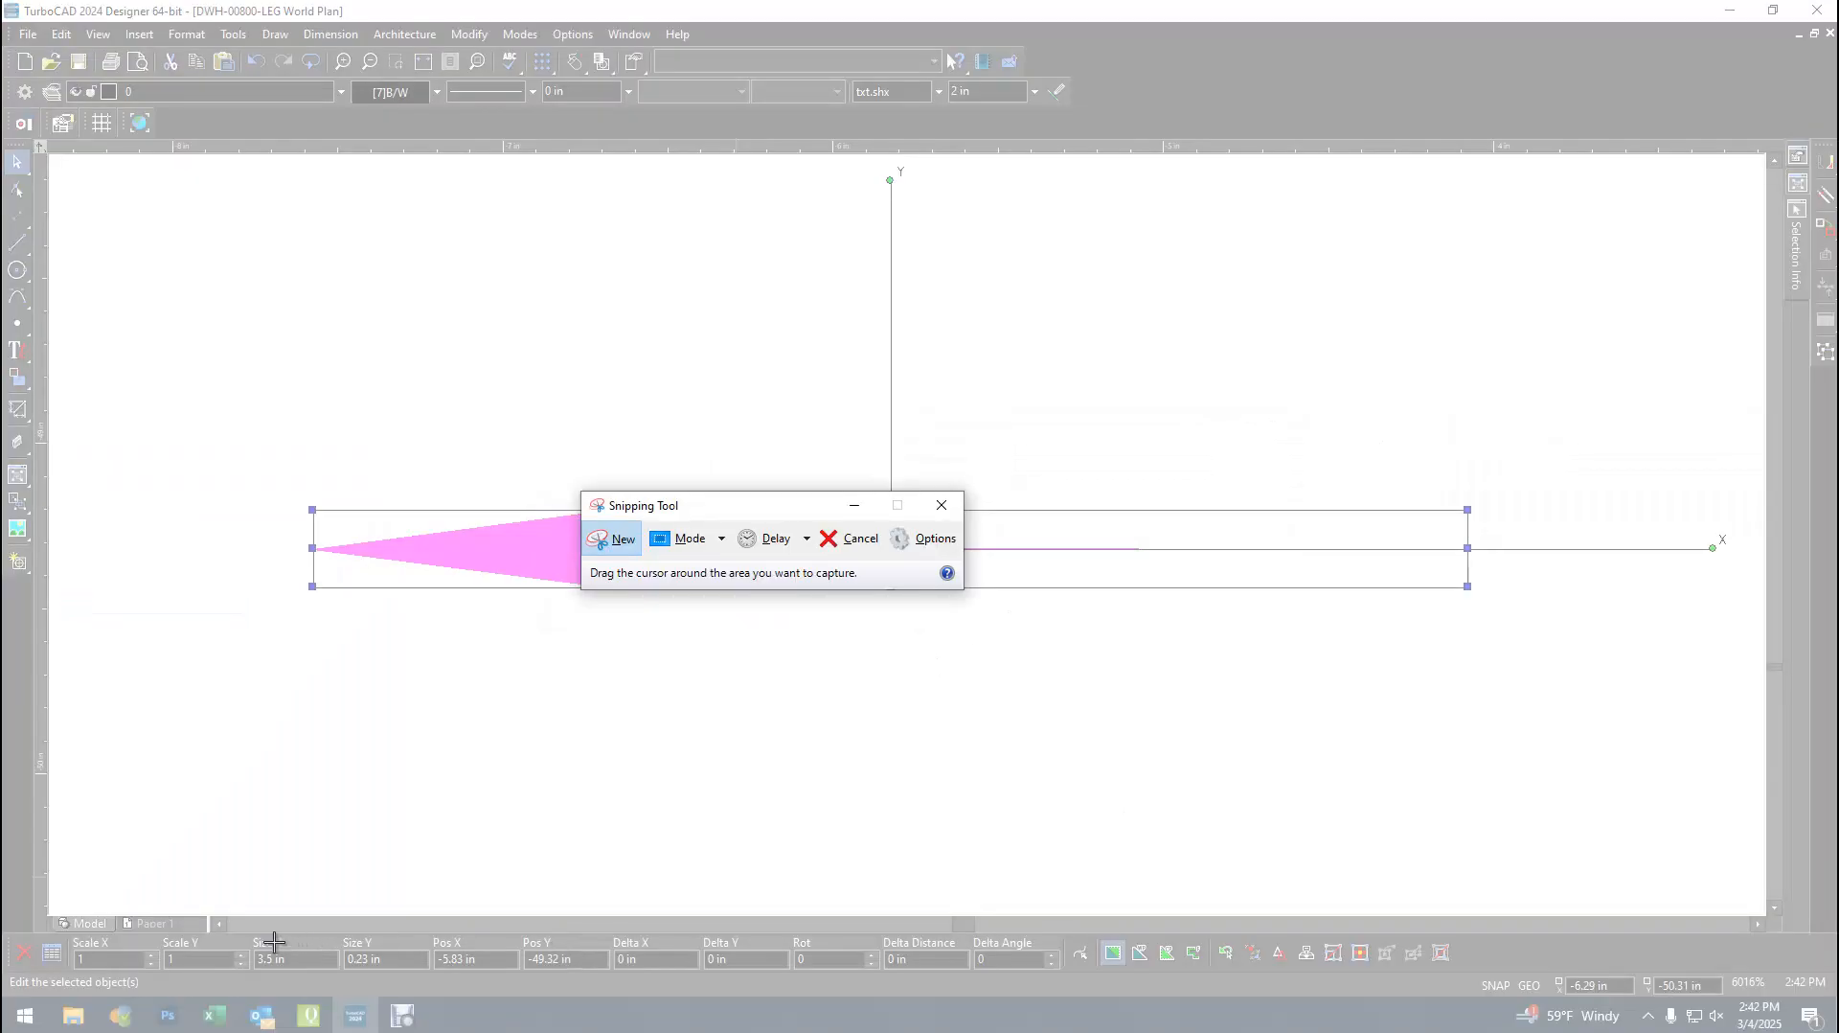
{"action": "left_click_drag", "start_coordinate": [247, 914], "coordinate": [431, 984]}
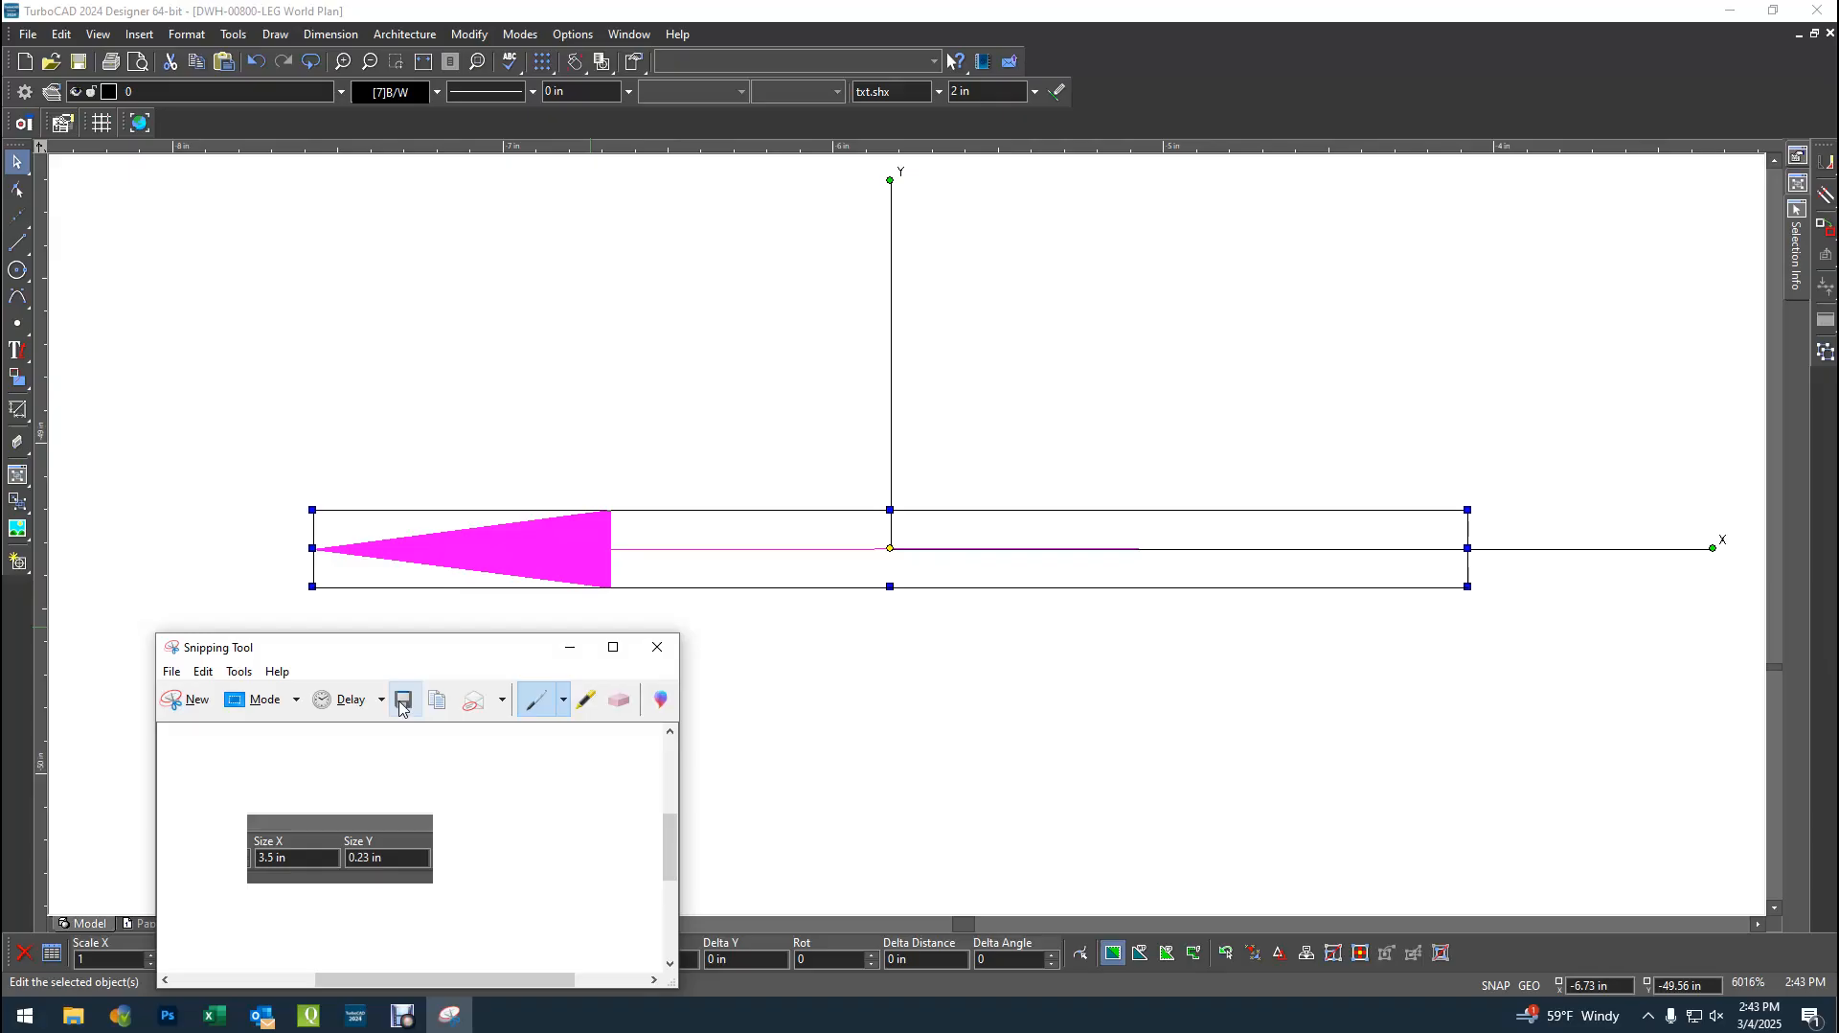
{"action": "left_click", "coordinate": [657, 646]}
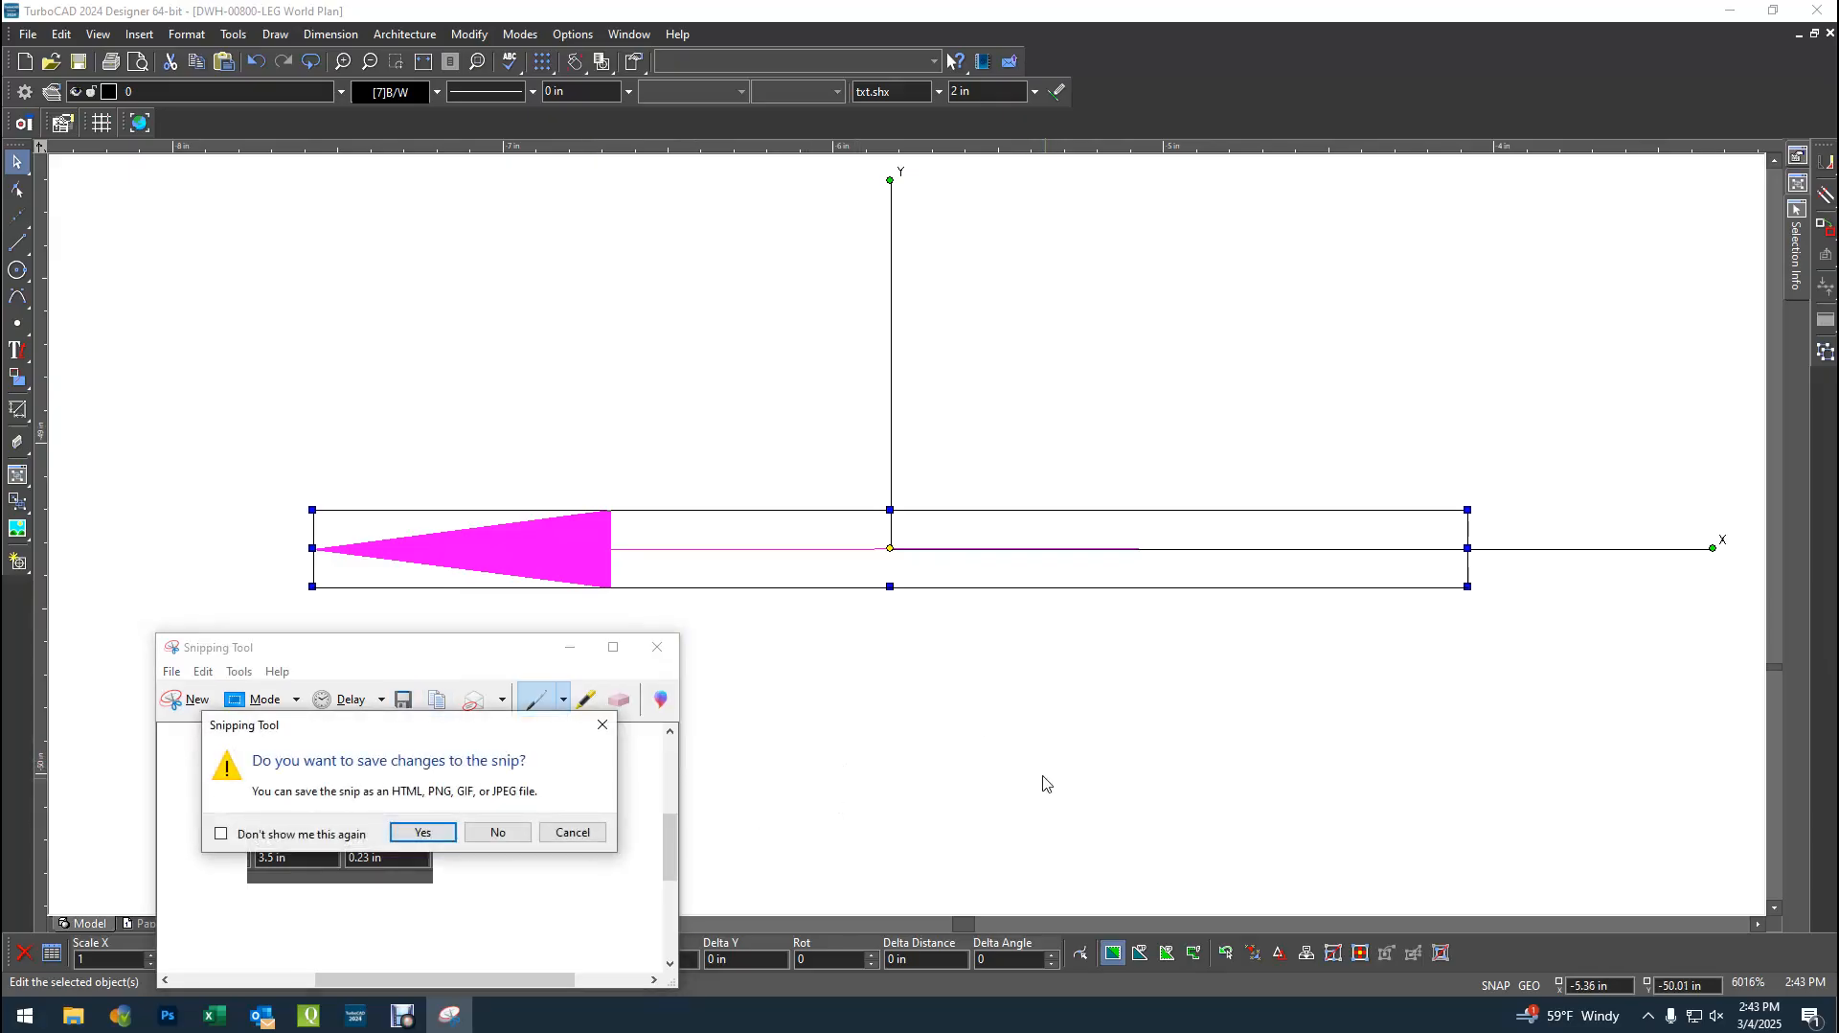
{"action": "left_click", "coordinate": [500, 832]}
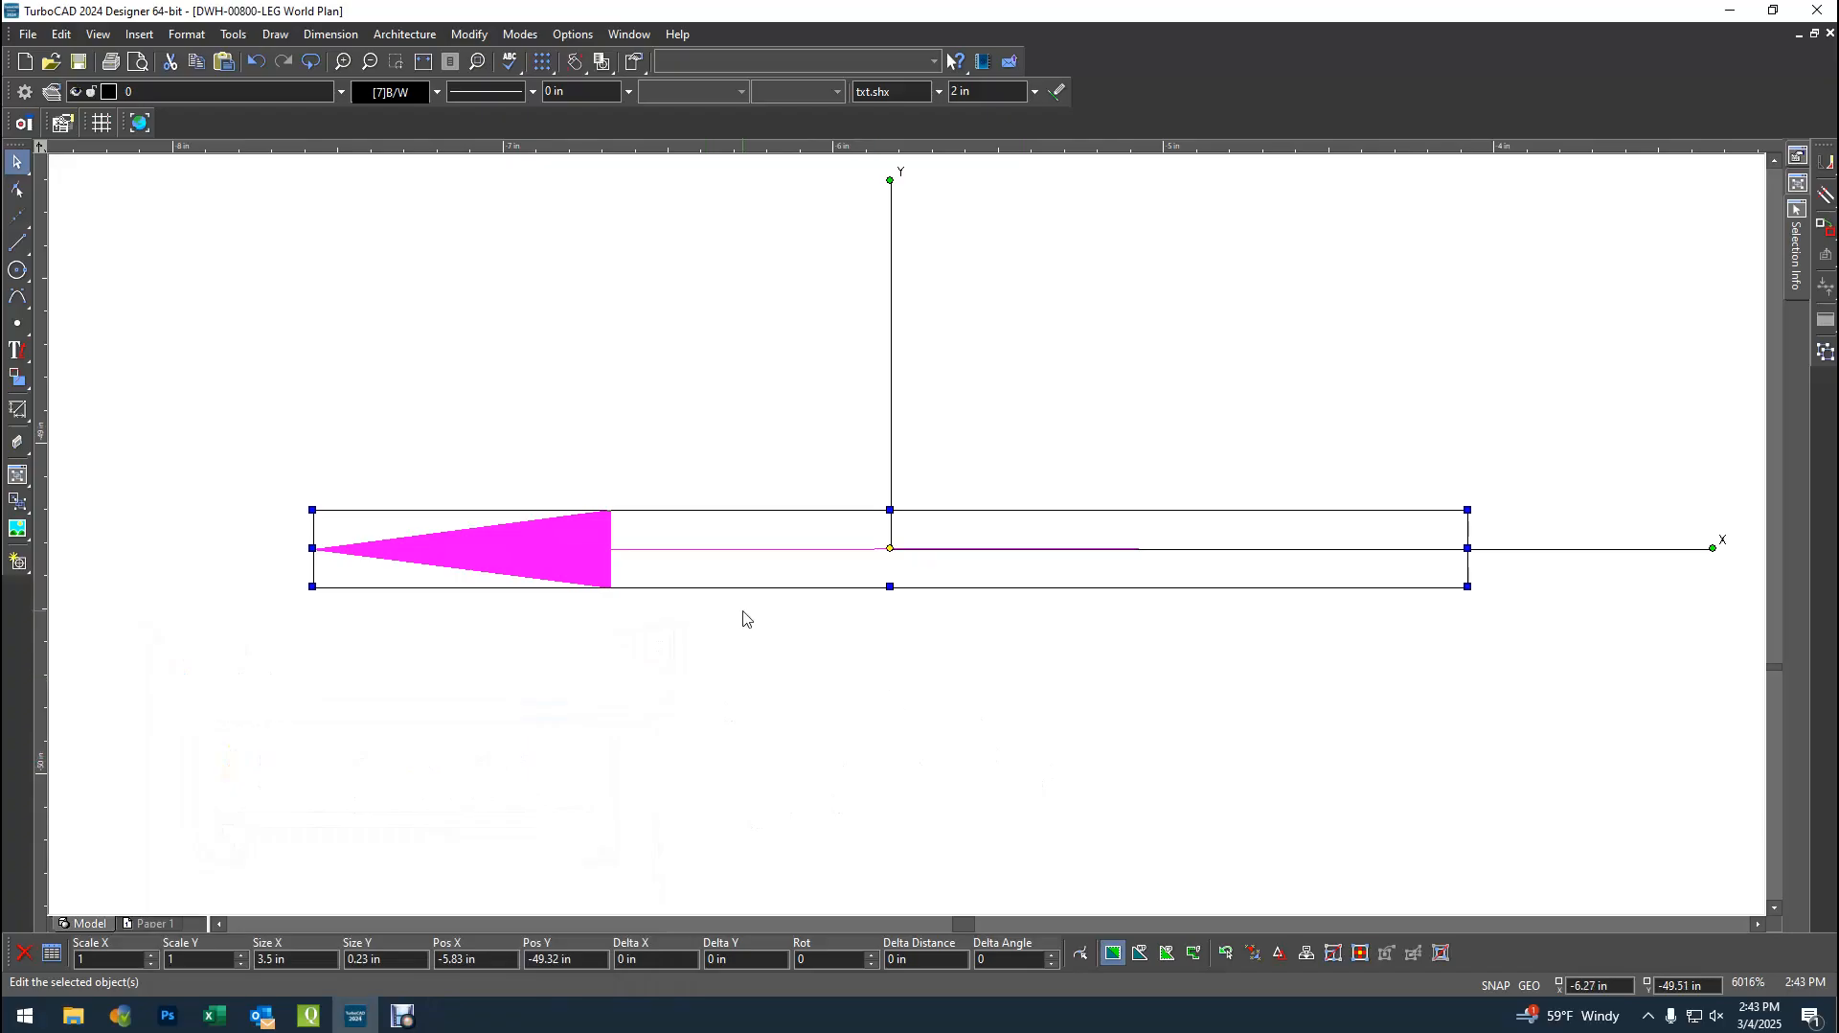
- Move the pasted arrow about 0.43 in left and 1.28 in down, and flip it horizontally to point right at about 2.92 in wide
{"action": "scroll", "coordinate": [743, 618], "scroll_direction": "down", "scroll_amount": 1}
{"action": "left_click_drag", "start_coordinate": [927, 513], "coordinate": [854, 718]}
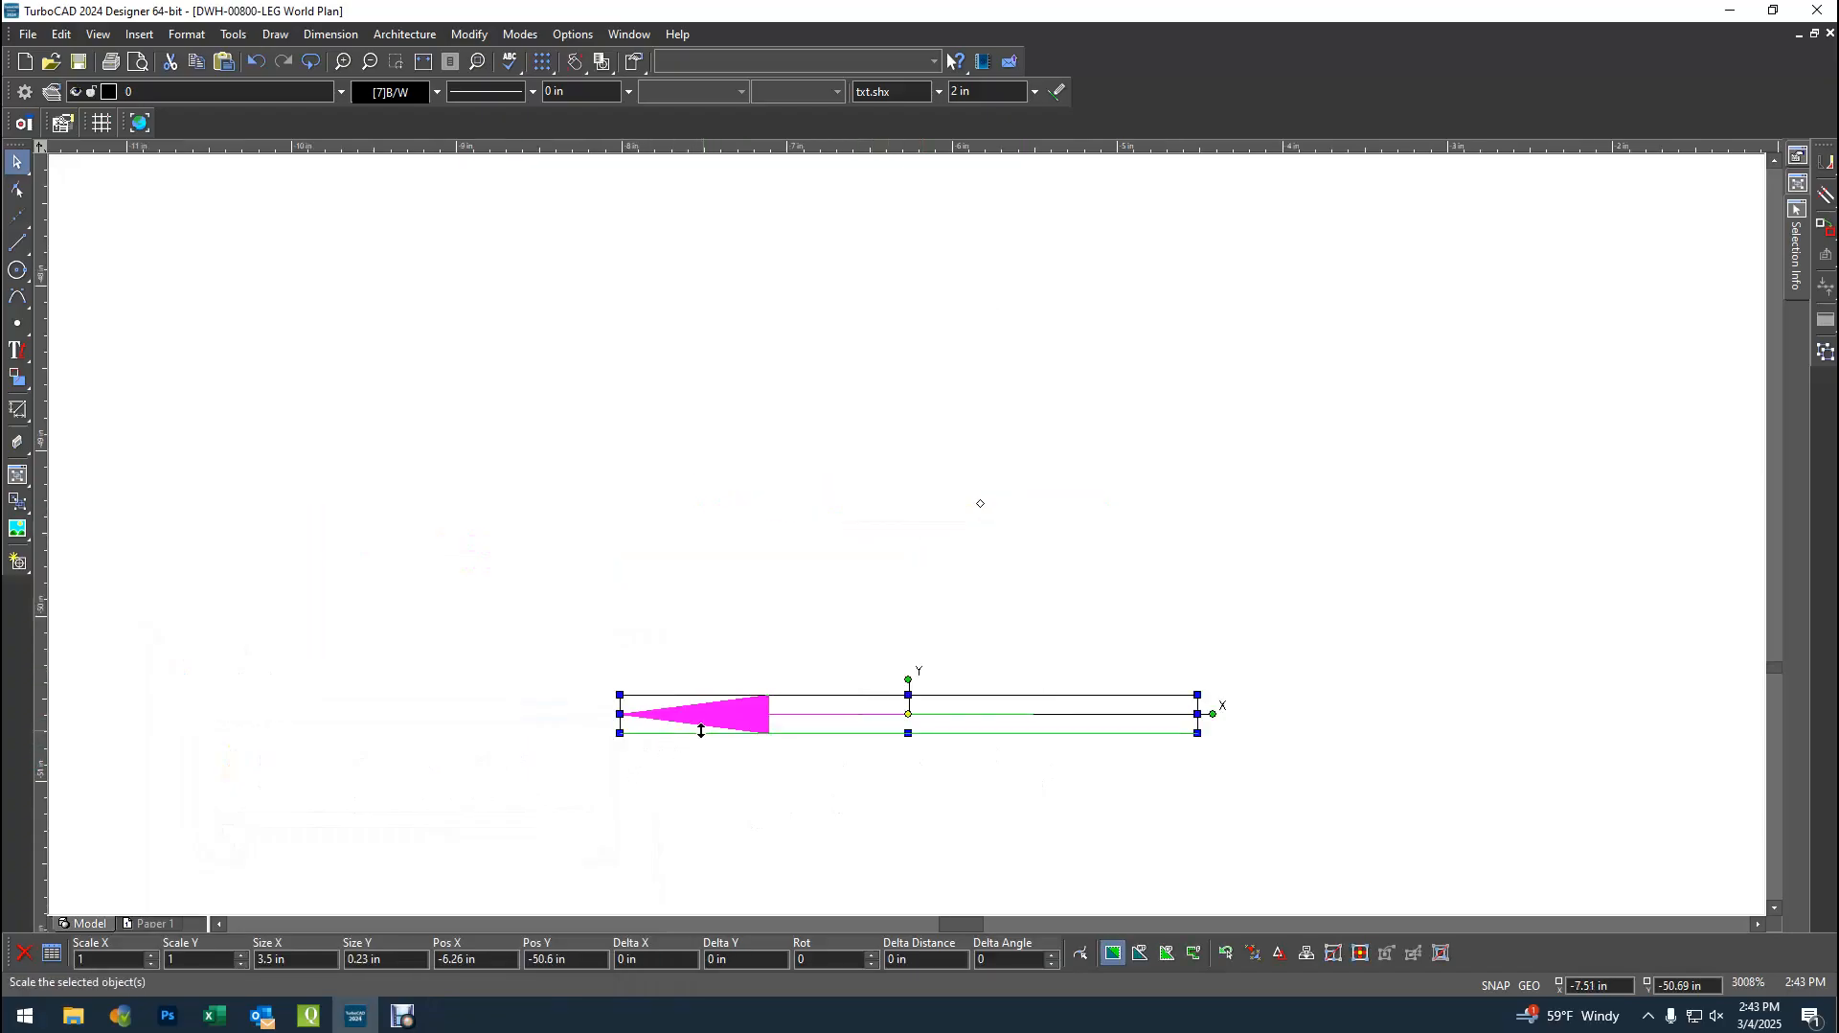
{"action": "left_click", "coordinate": [618, 714]}
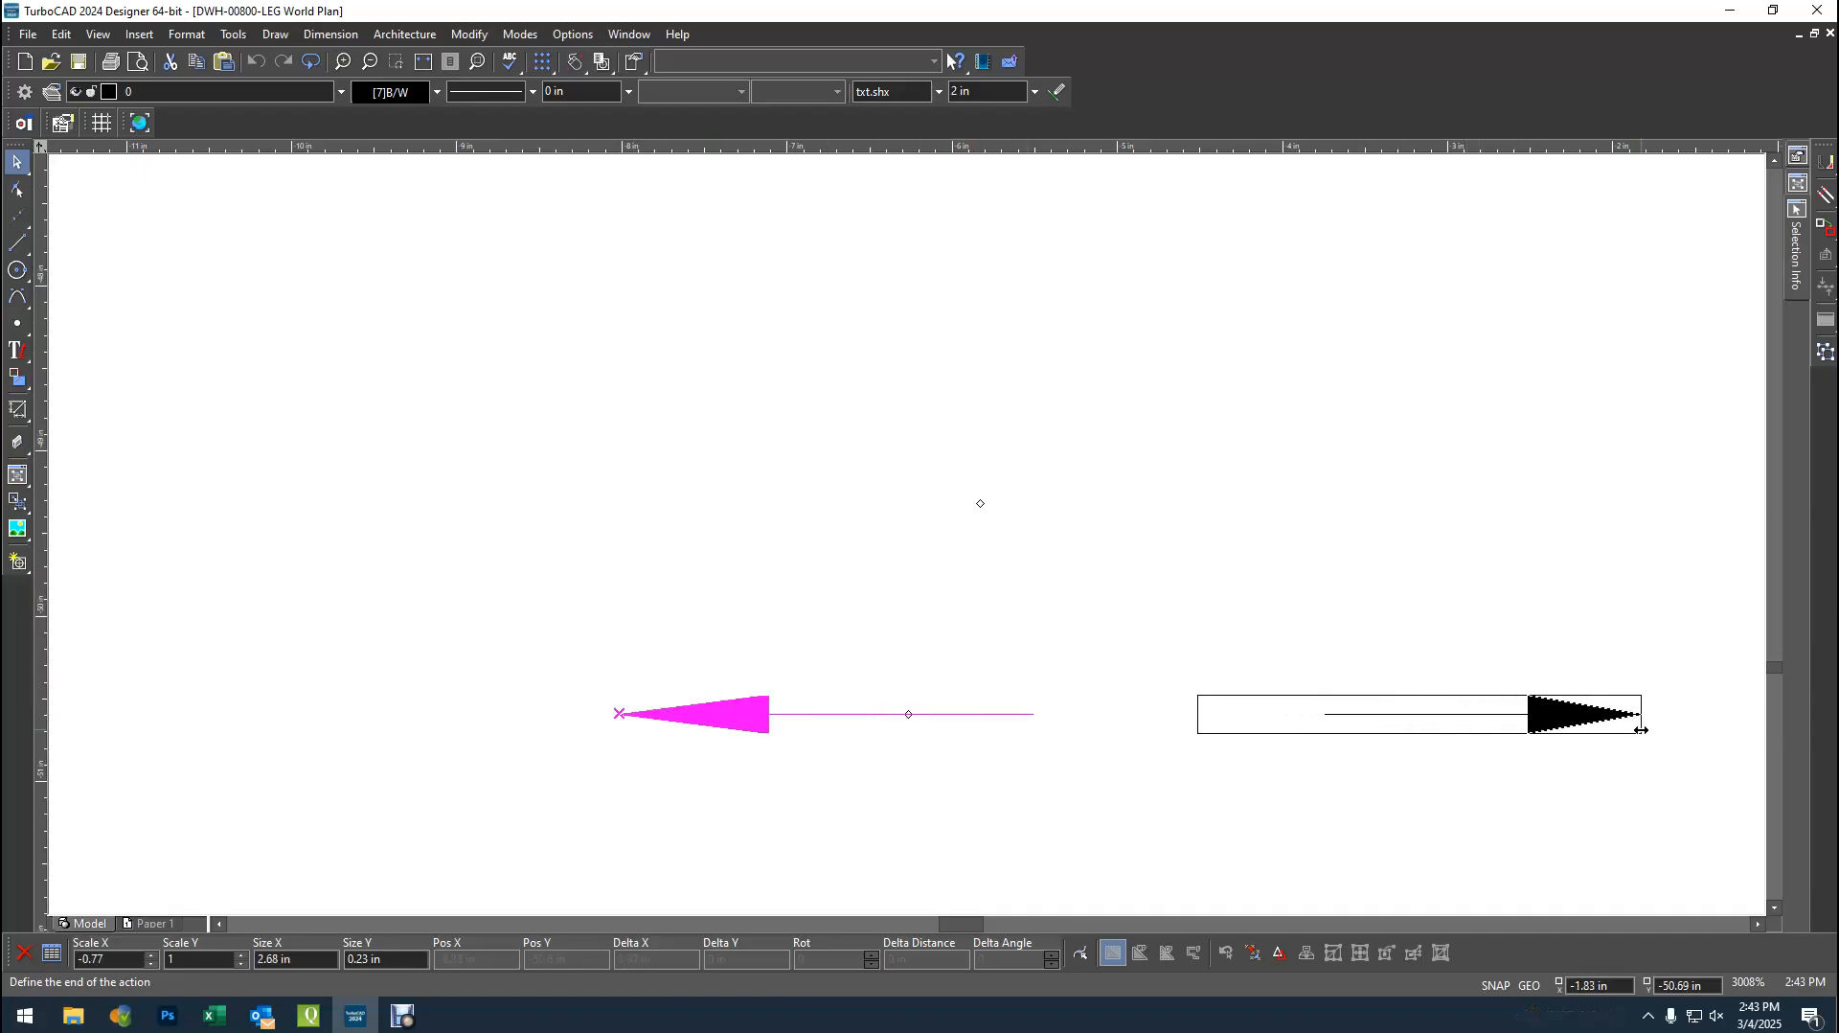
{"action": "left_click", "coordinate": [1641, 730]}
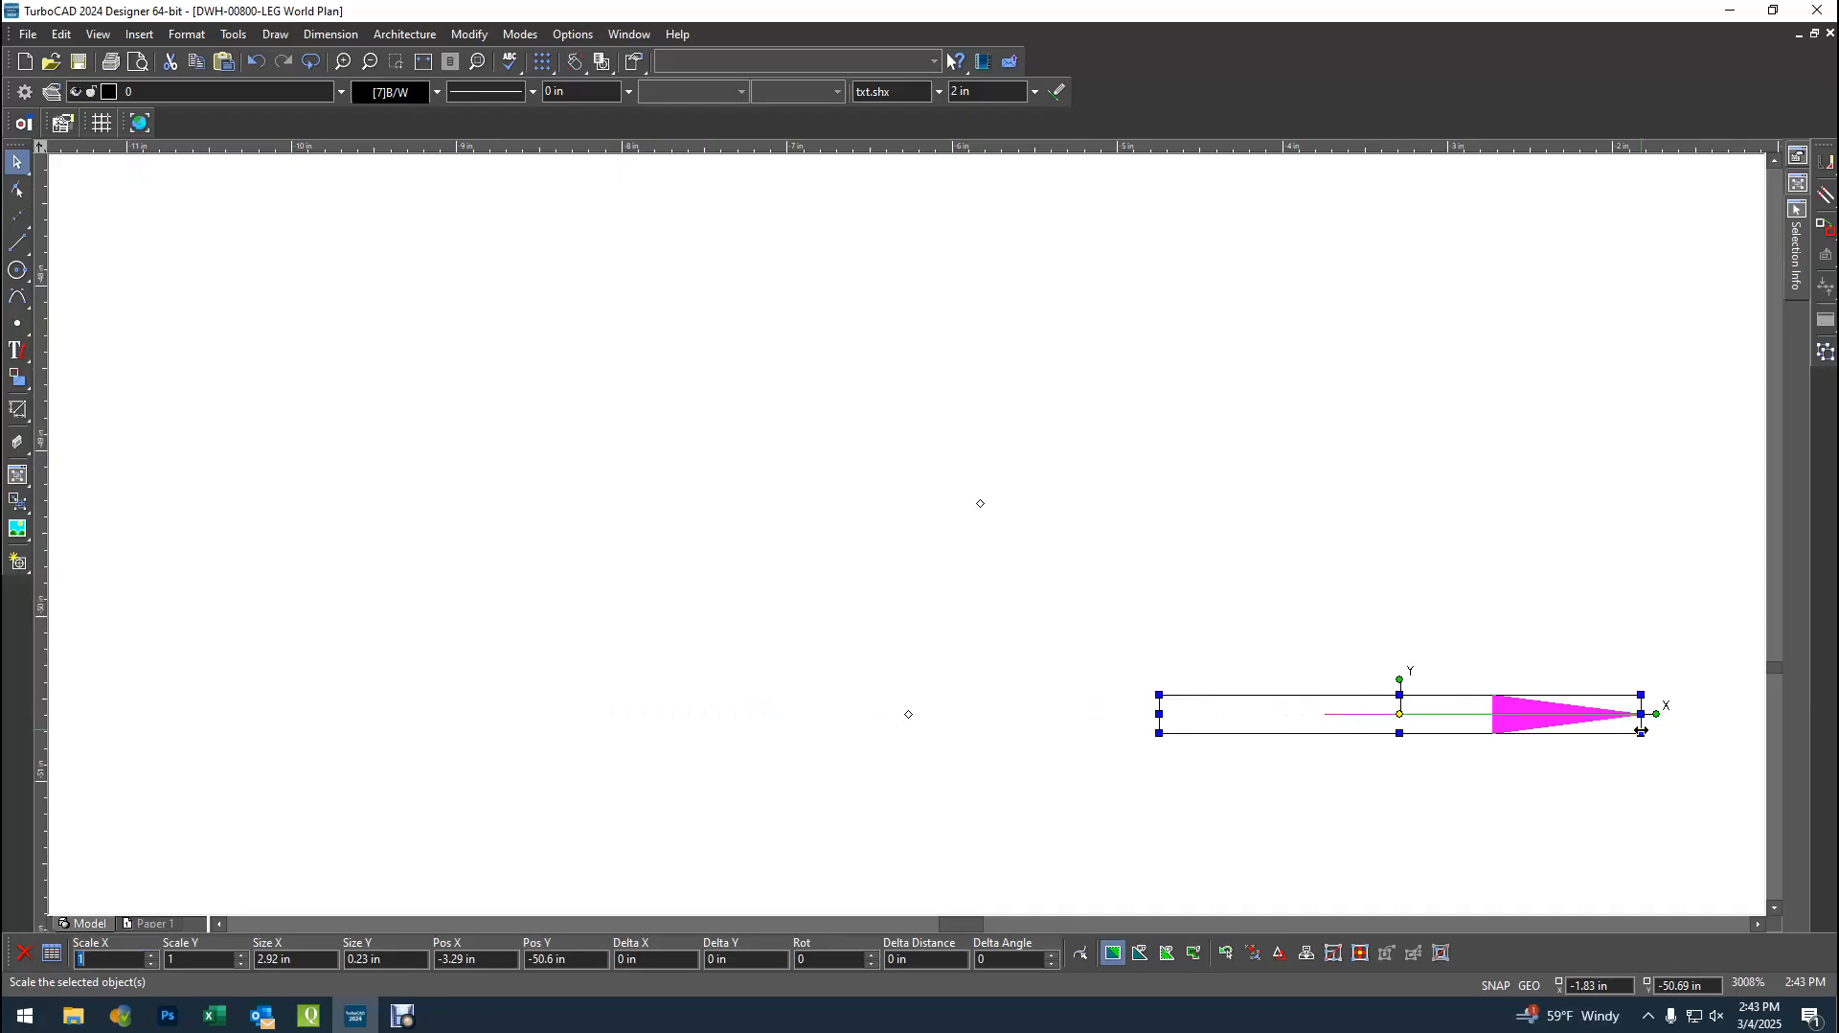
- Lengthen the flipped callout arrow by setting its Size X to 3.5 in
{"action": "key", "text": "Tab"}
{"action": "type", "text": ".5"}
{"action": "type", "text": "3.5"}
{"action": "key", "text": "Tab"}
{"action": "key", "text": "Return"}
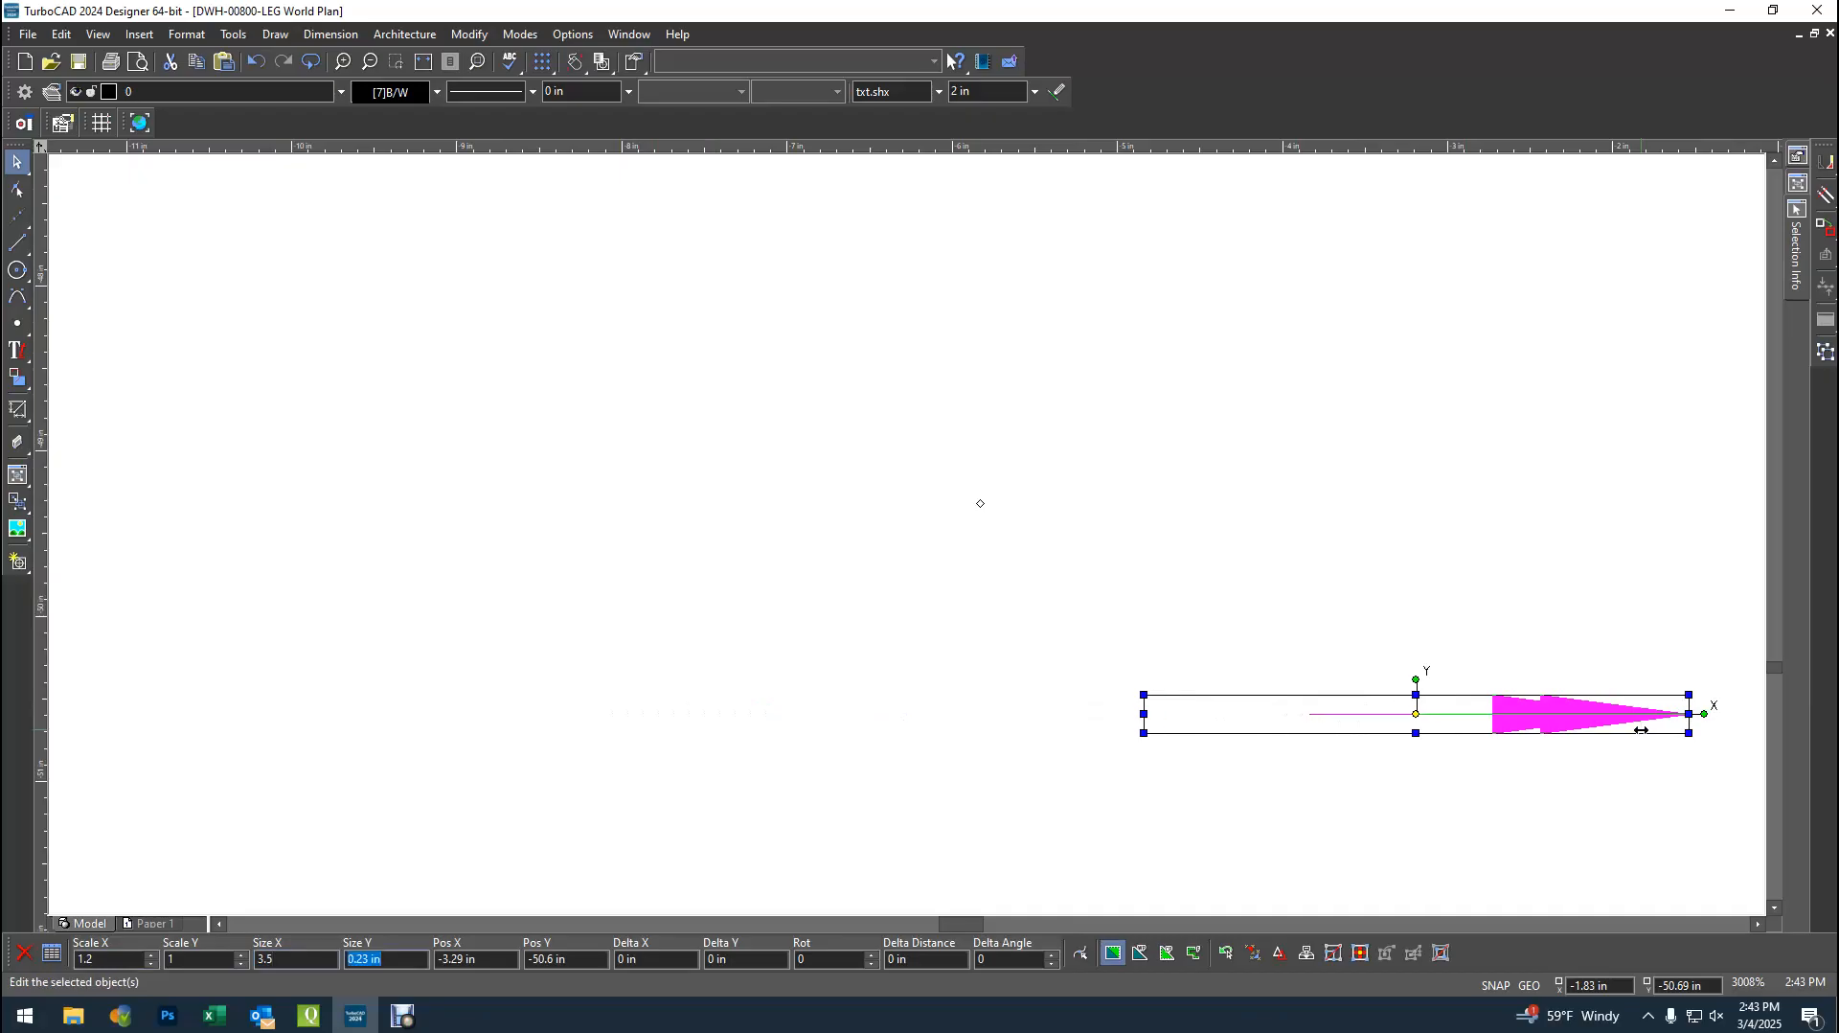
- Move the lengthened arrow about 4.15 in right and 2.22 in down, across the sheet's left border
{"action": "scroll", "coordinate": [1524, 467], "scroll_direction": "down", "scroll_amount": 1}
{"action": "scroll", "coordinate": [907, 542], "scroll_direction": "down", "scroll_amount": 2}
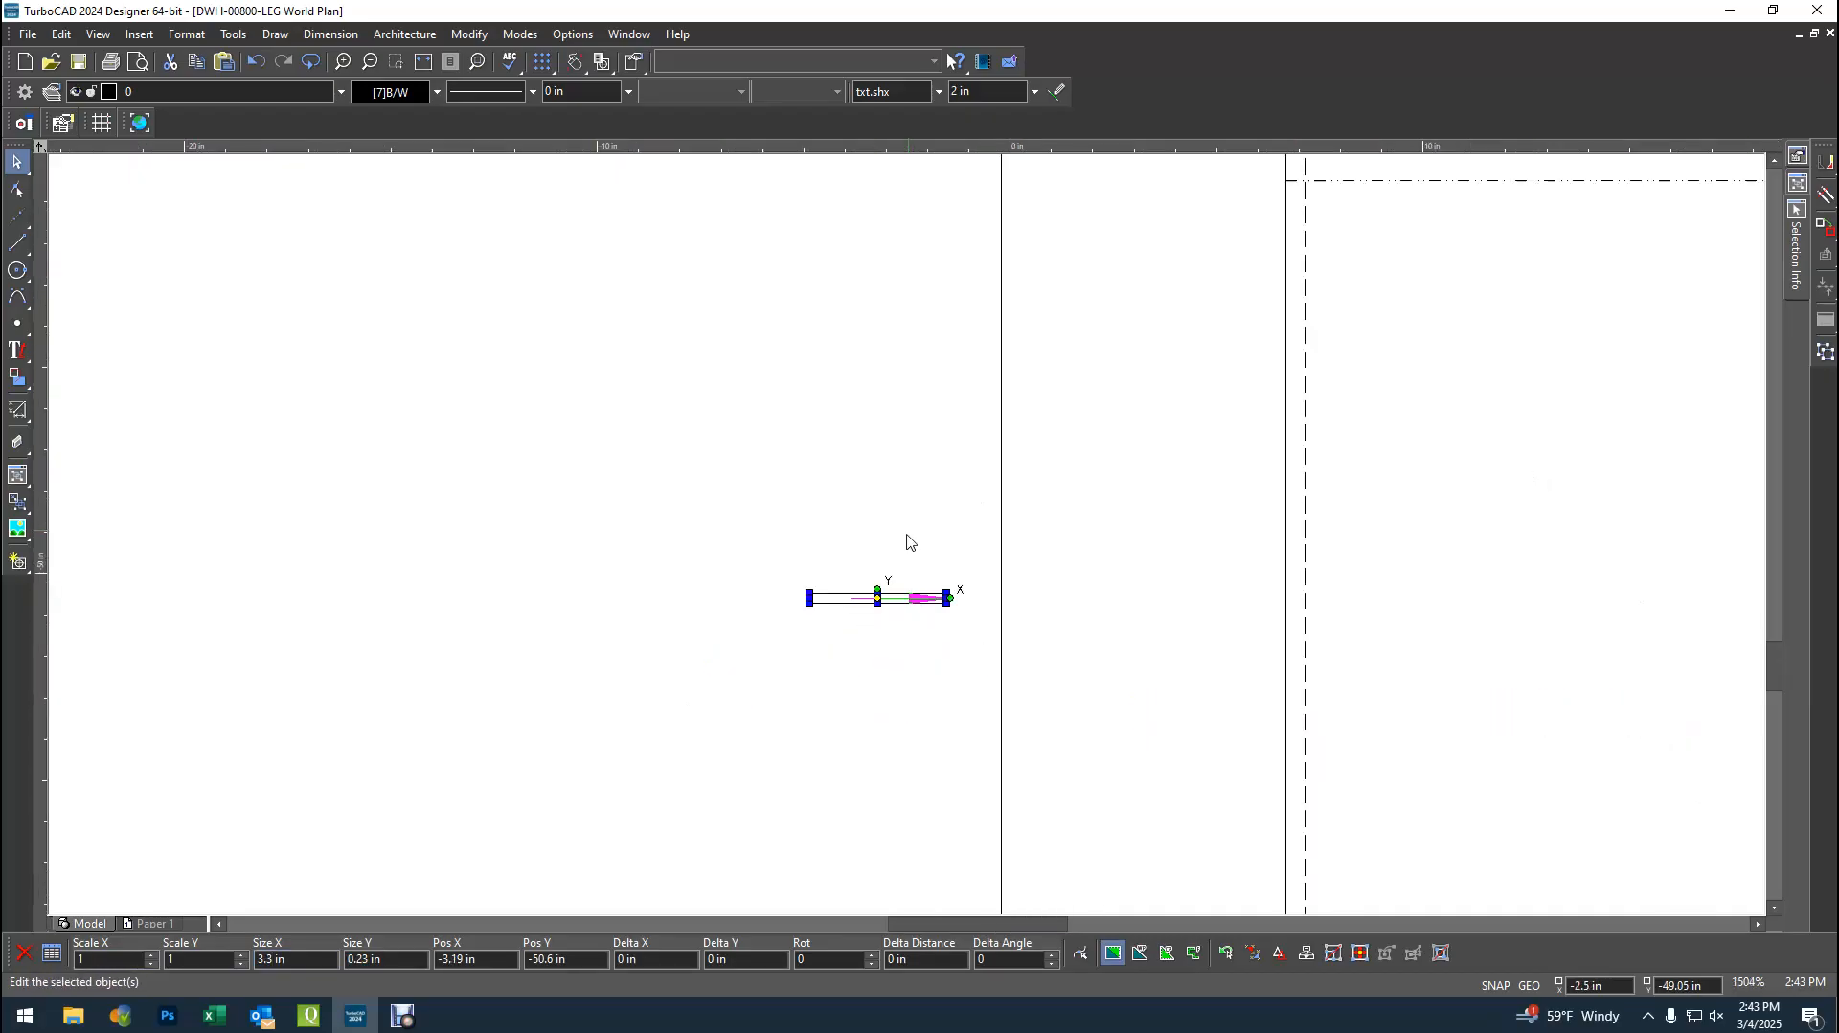
{"action": "scroll", "coordinate": [961, 775], "scroll_direction": "up", "scroll_amount": 1}
{"action": "scroll", "coordinate": [907, 542], "scroll_direction": "up", "scroll_amount": 1}
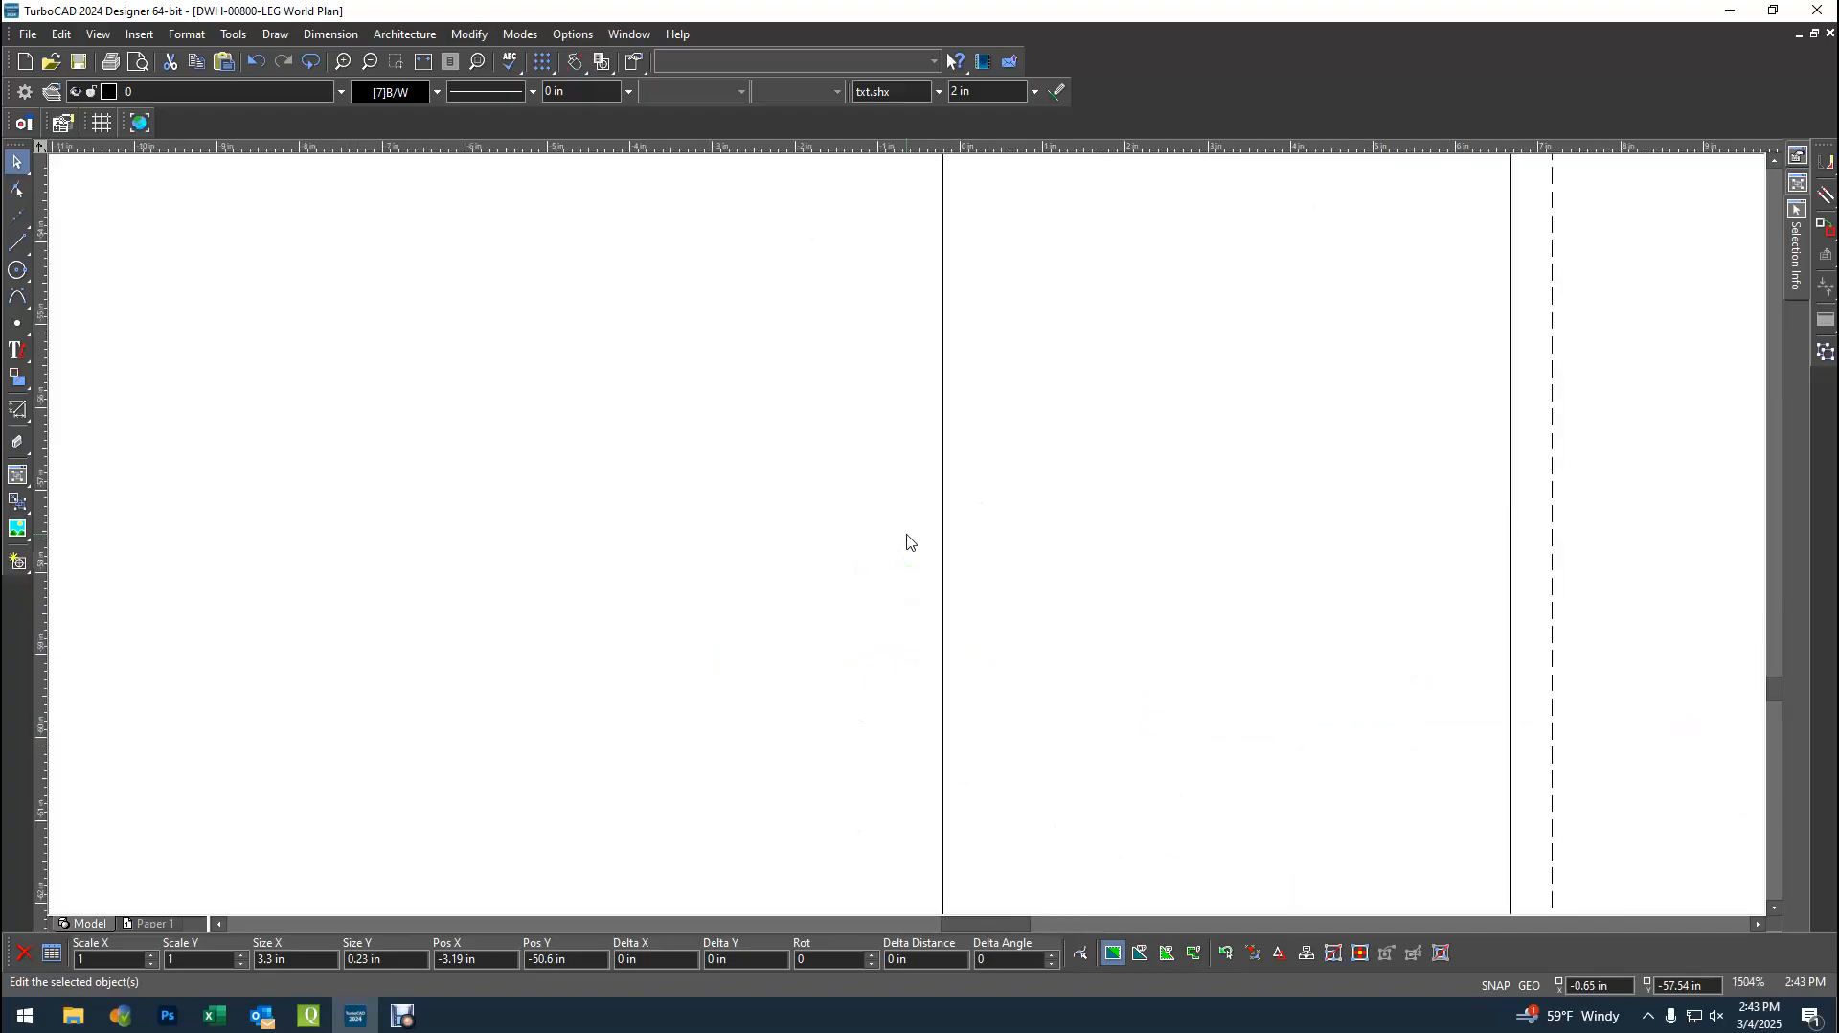
{"action": "scroll", "coordinate": [907, 537], "scroll_direction": "down", "scroll_amount": 2}
{"action": "scroll", "coordinate": [922, 382], "scroll_direction": "up", "scroll_amount": 3}
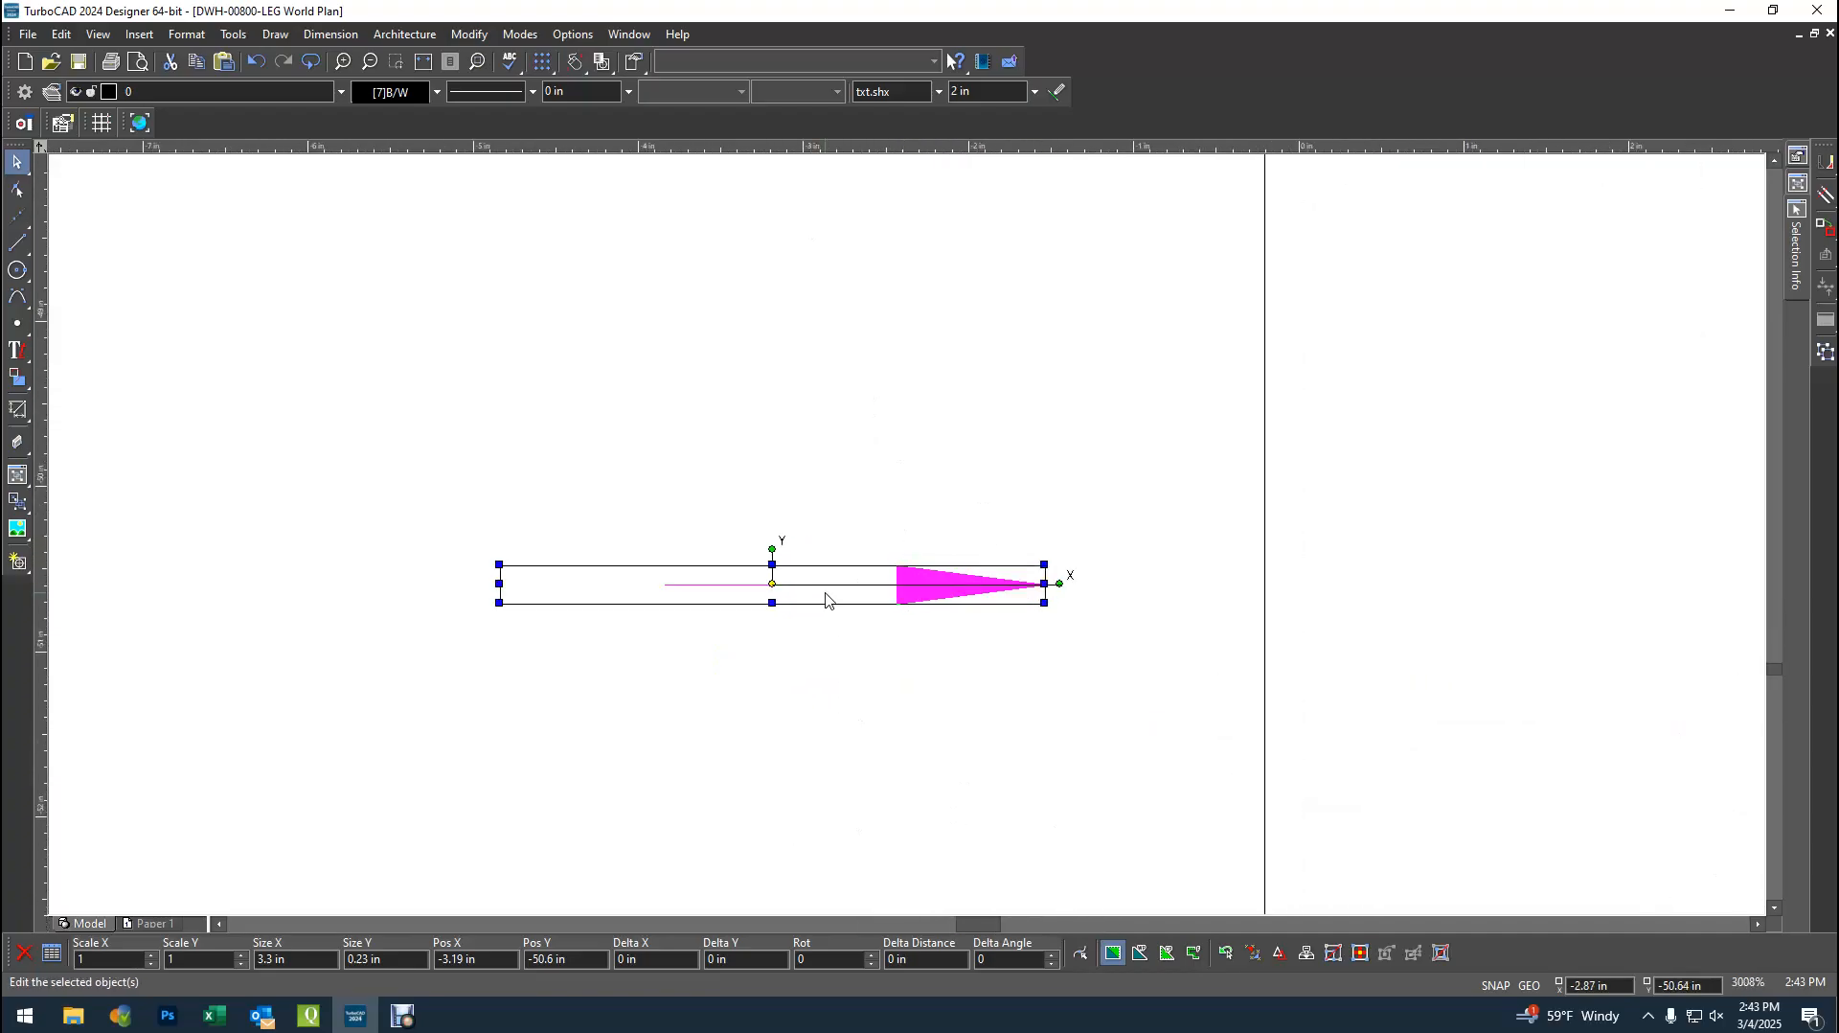
{"action": "left_click_drag", "start_coordinate": [826, 594], "coordinate": [1336, 848]}
{"action": "scroll", "coordinate": [1336, 847], "scroll_direction": "down", "scroll_amount": 1}
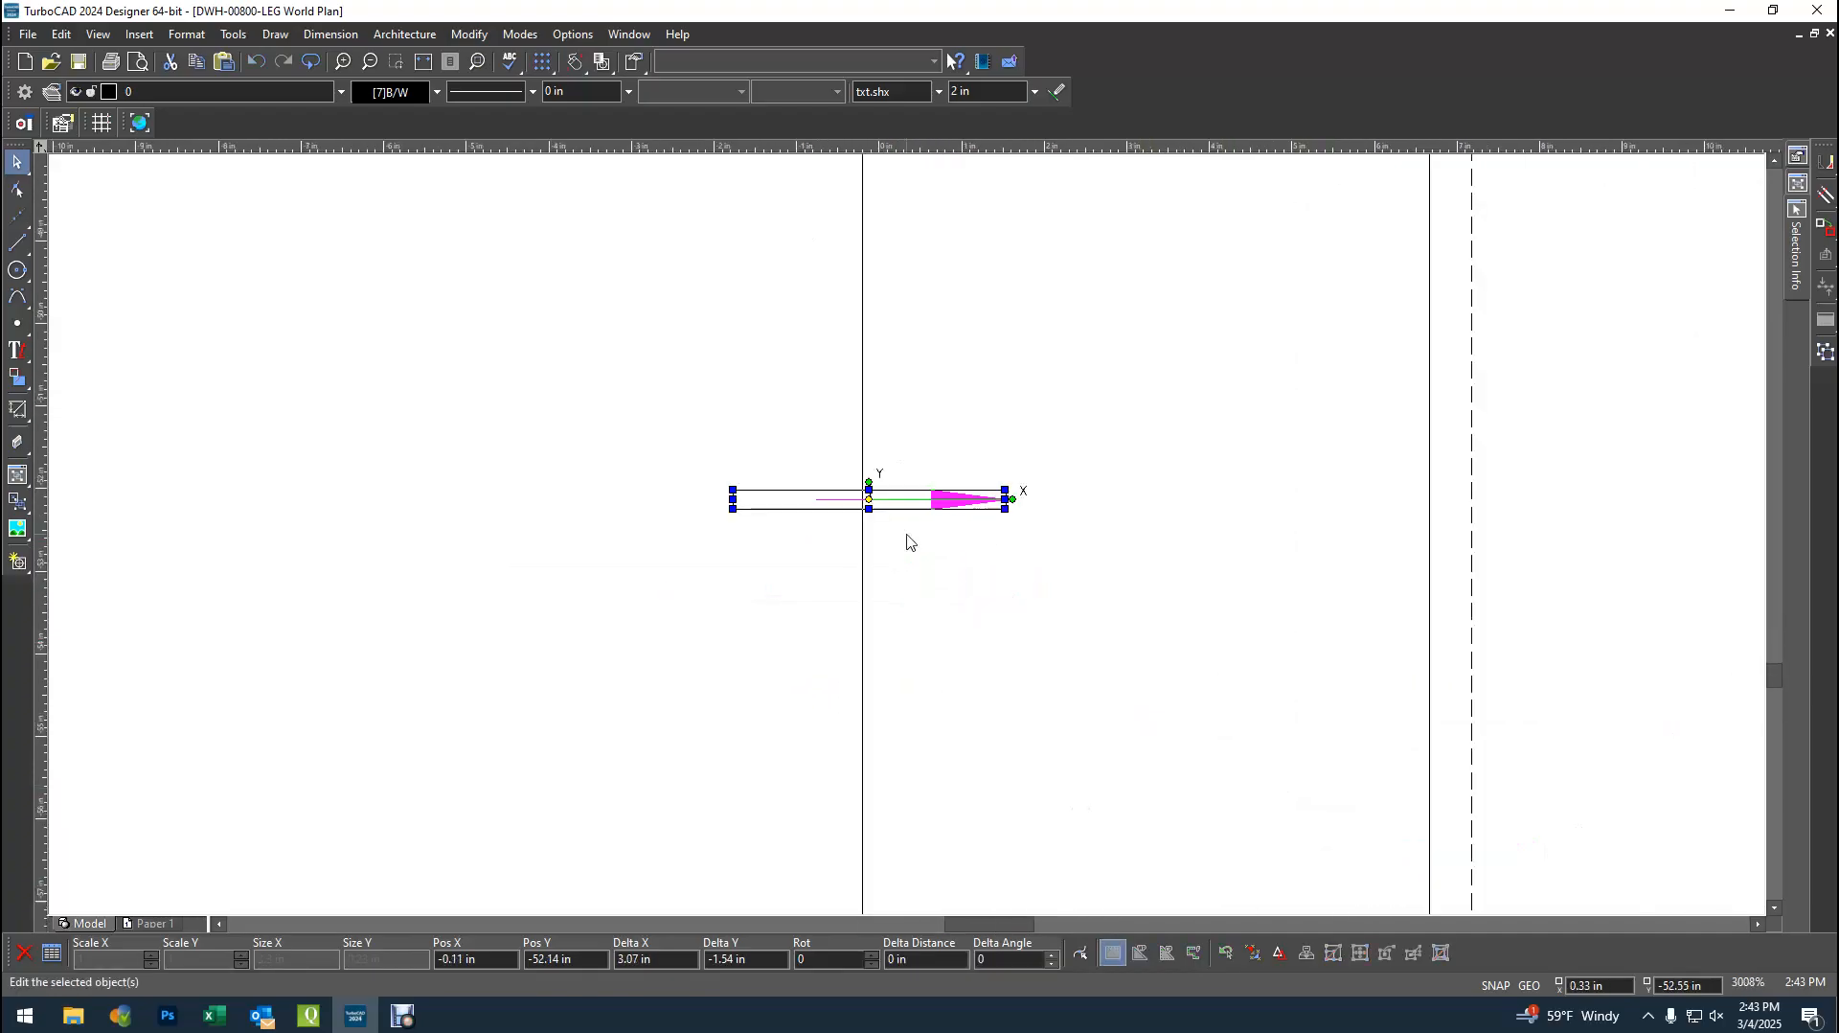
{"action": "scroll", "coordinate": [875, 599], "scroll_direction": "down", "scroll_amount": 2}
{"action": "scroll", "coordinate": [937, 730], "scroll_direction": "up", "scroll_amount": 1}
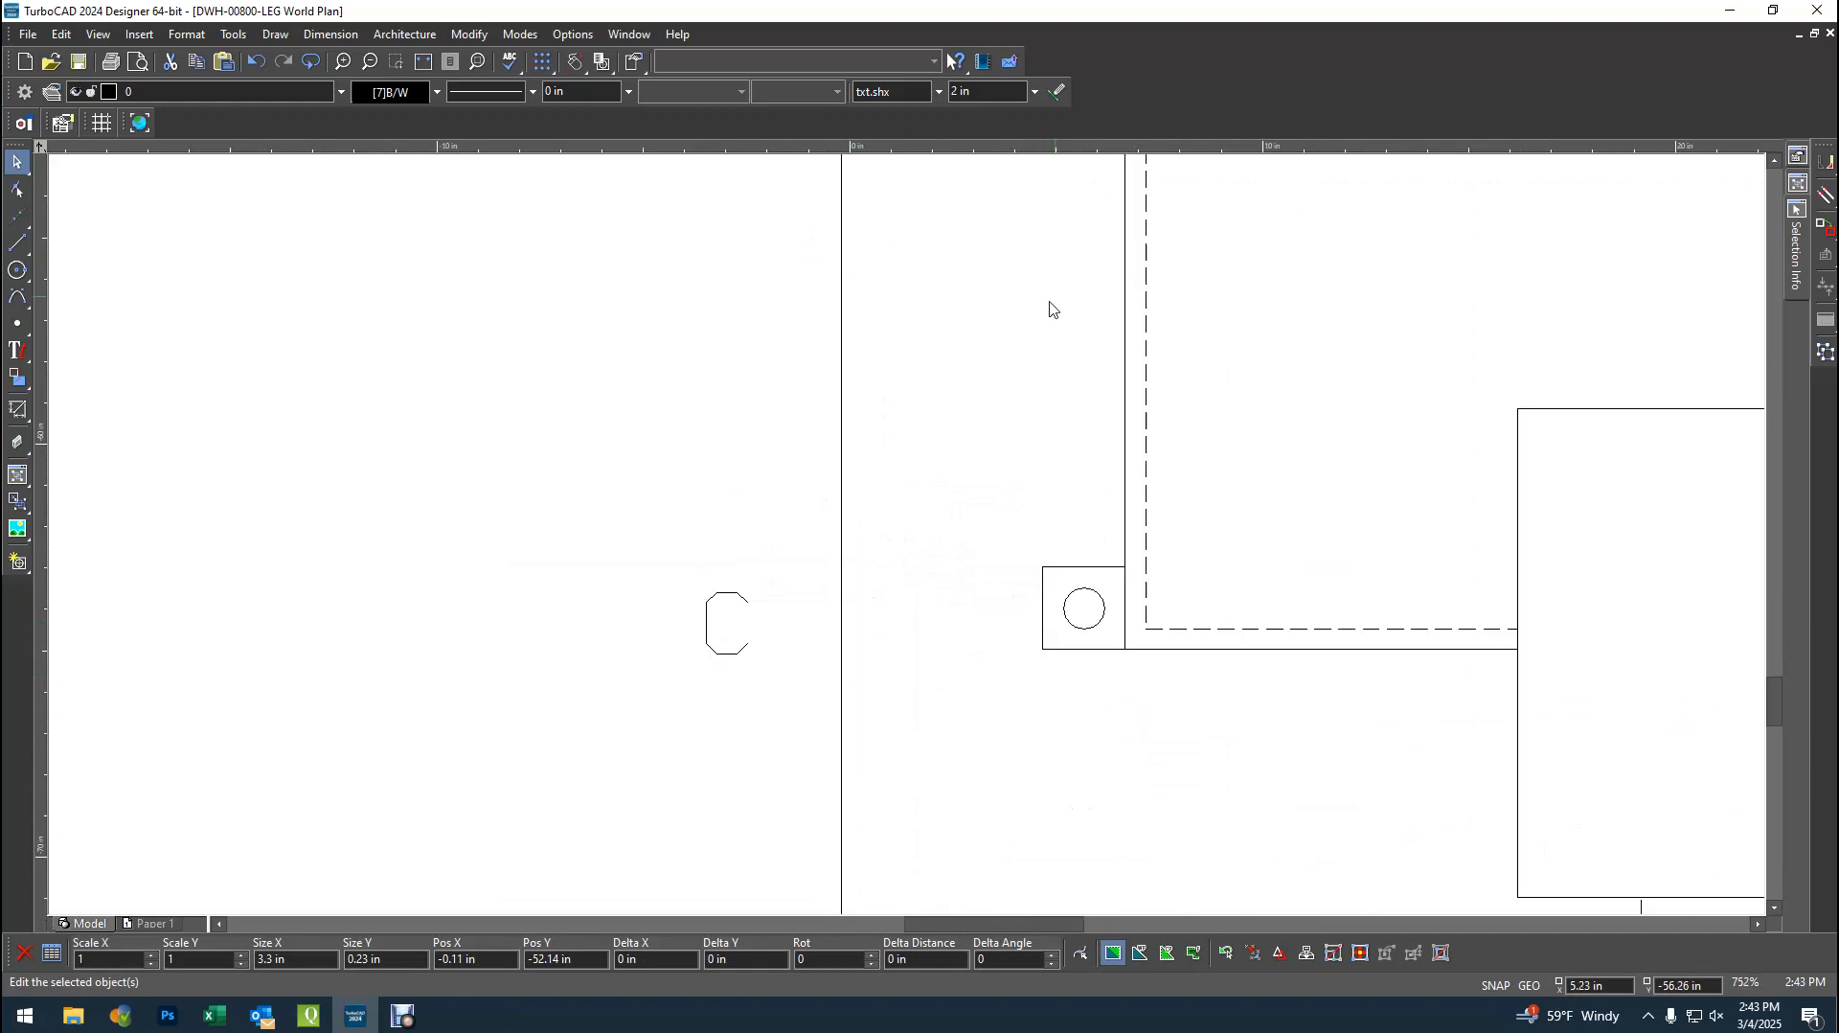
{"action": "scroll", "coordinate": [1050, 300], "scroll_direction": "down", "scroll_amount": 1}
{"action": "scroll", "coordinate": [797, 506], "scroll_direction": "up", "scroll_amount": 1}
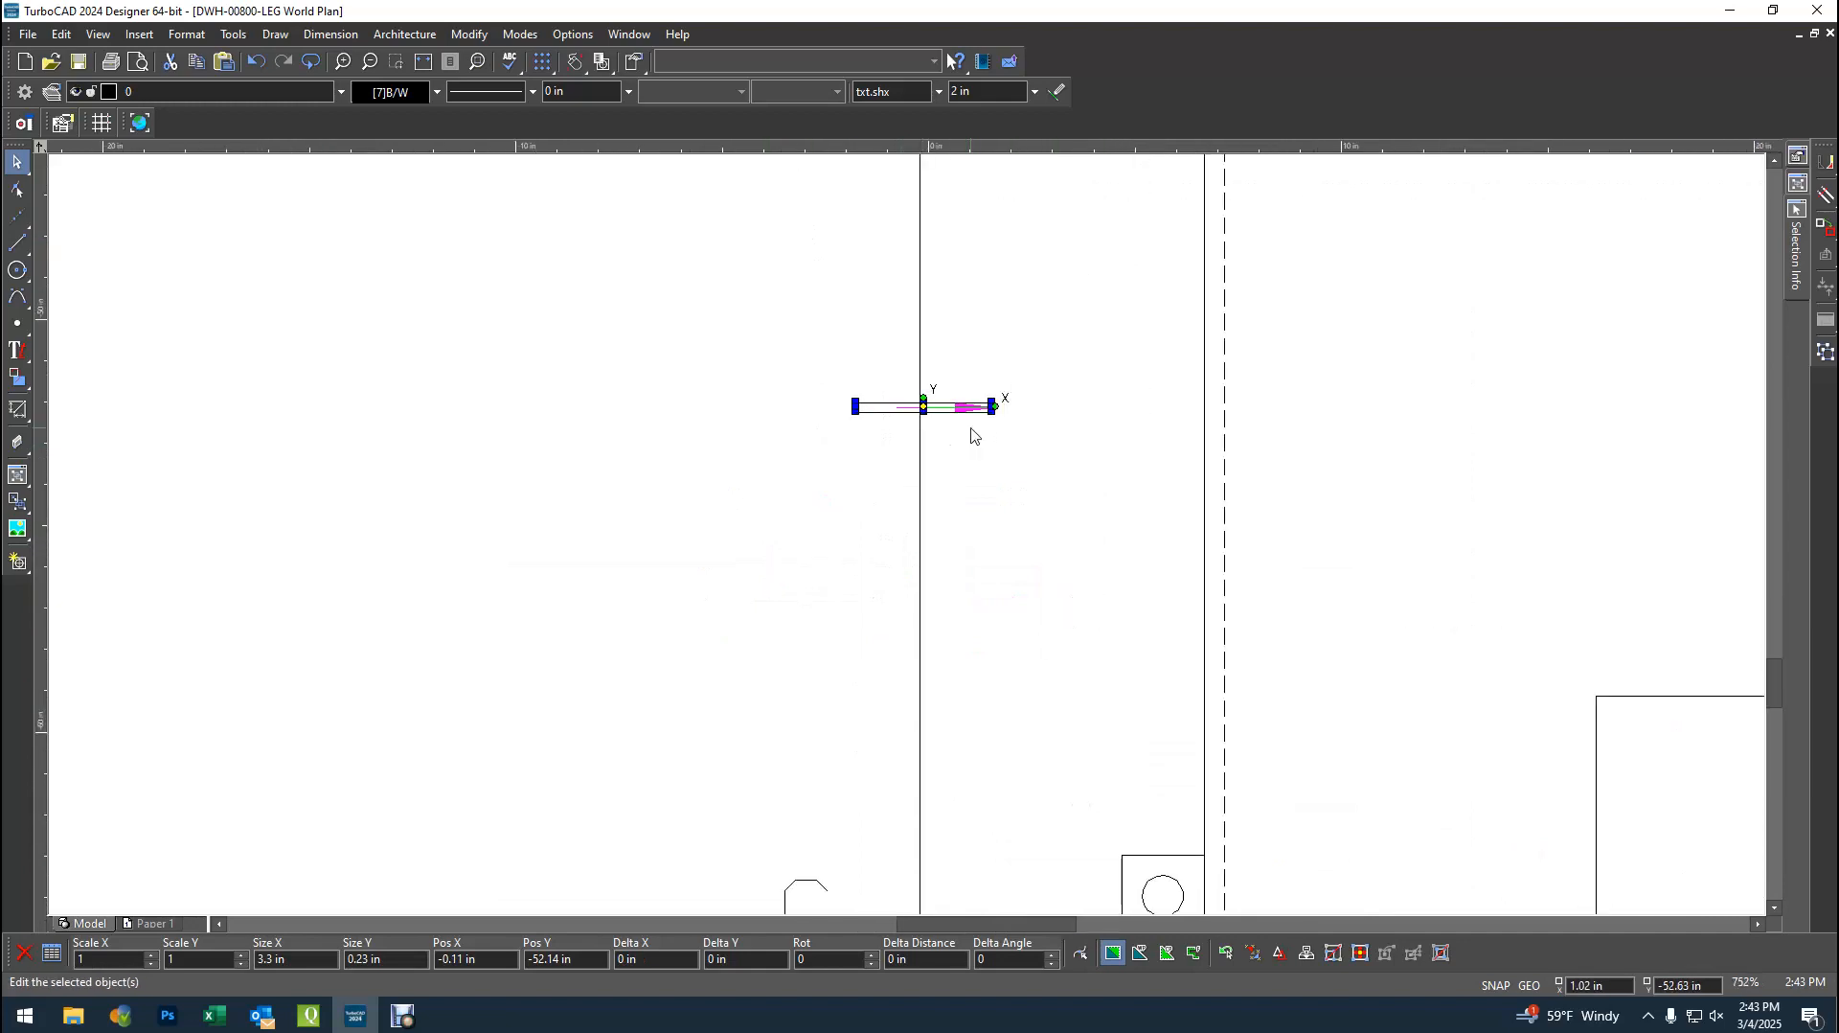
{"action": "scroll", "coordinate": [973, 430], "scroll_direction": "up", "scroll_amount": 1}
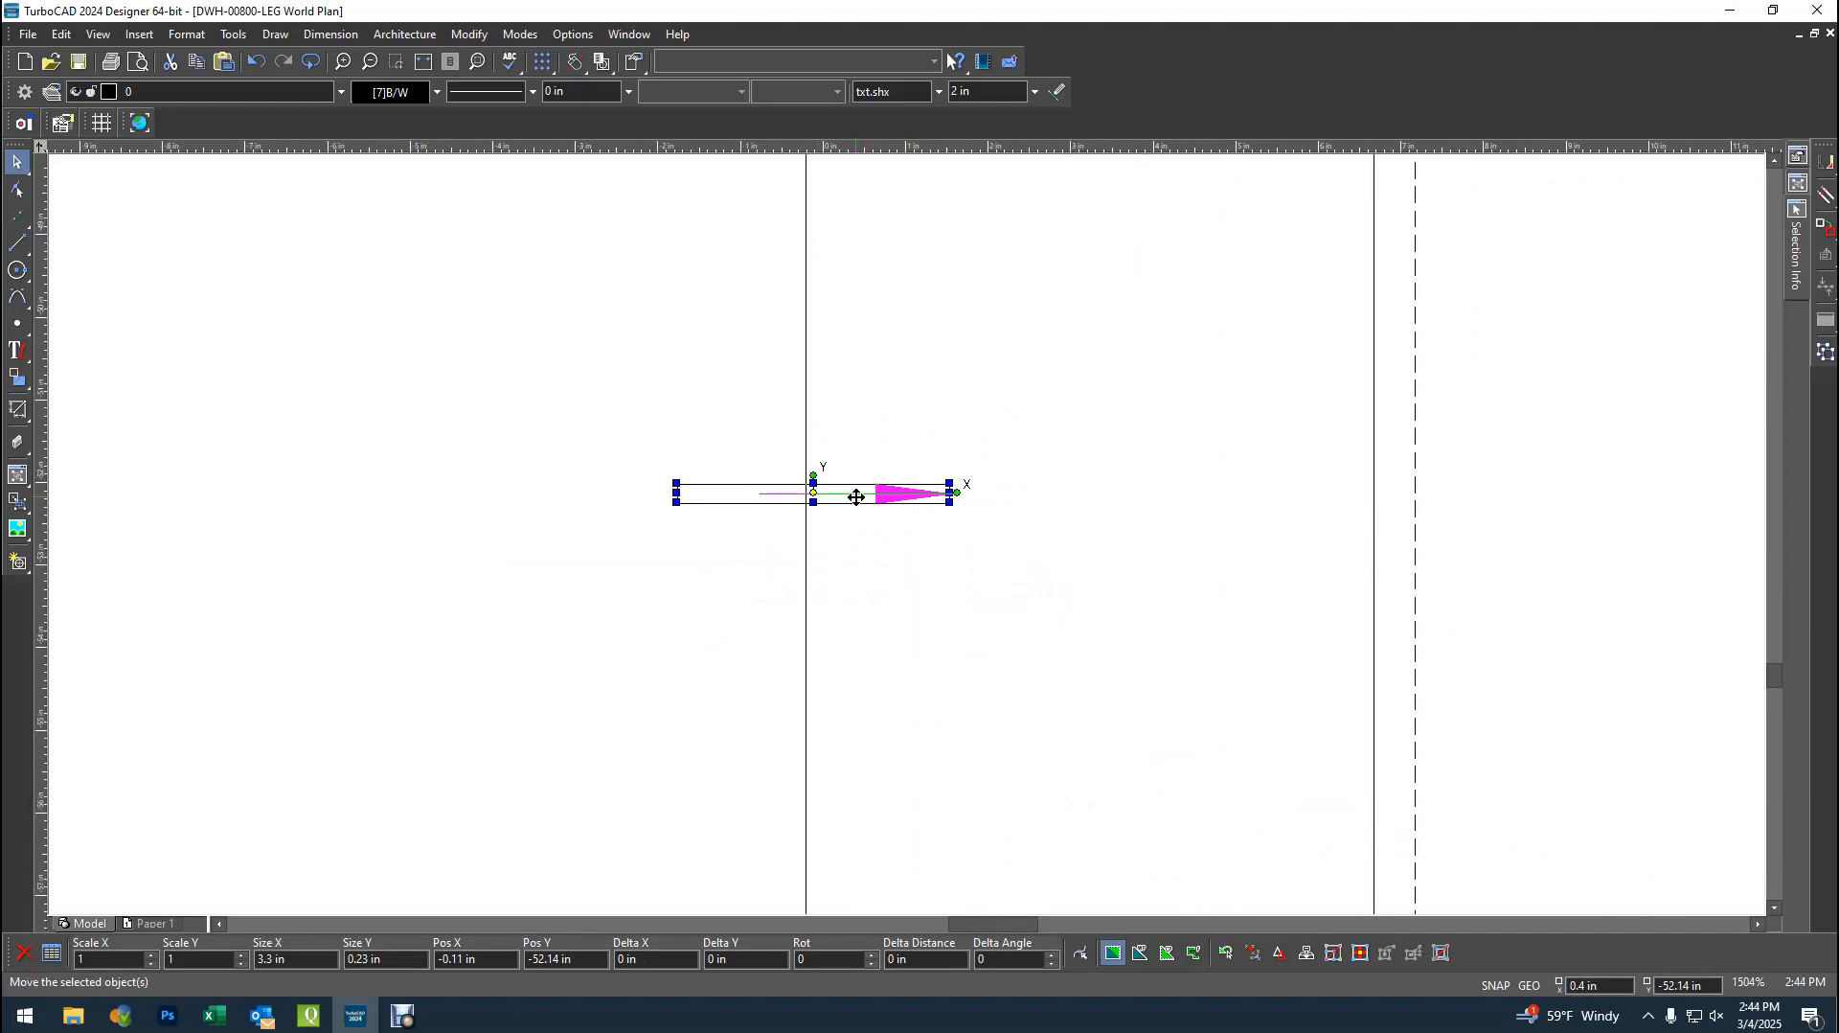
{"action": "scroll", "coordinate": [907, 532], "scroll_direction": "up", "scroll_amount": 1}
{"action": "scroll", "coordinate": [965, 860], "scroll_direction": "up", "scroll_amount": 1}
{"action": "left_click_drag", "start_coordinate": [966, 860], "coordinate": [1251, 771]}
{"action": "scroll", "coordinate": [1185, 862], "scroll_direction": "down", "scroll_amount": 2}
{"action": "scroll", "coordinate": [907, 542], "scroll_direction": "down", "scroll_amount": 1}
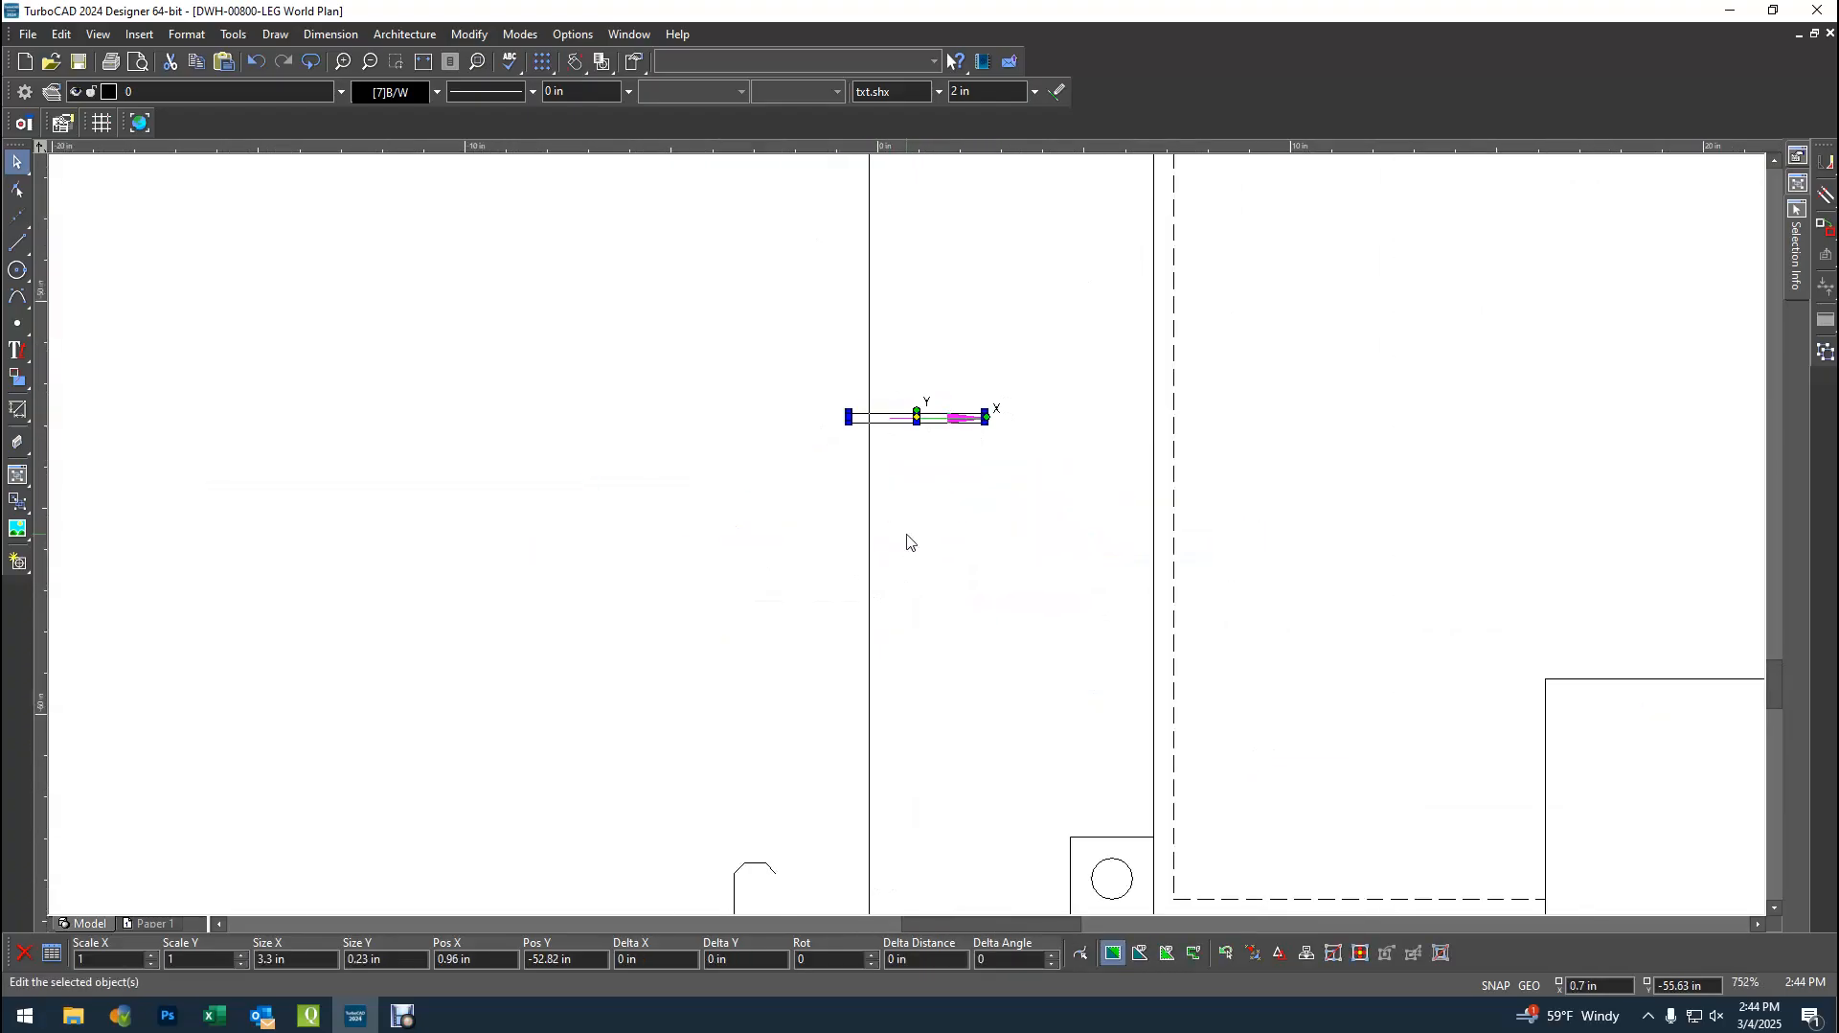
- Move the arrow about 2.05 in right and 11.02 in down so its tip meets the left edge of the square lug
{"action": "scroll", "coordinate": [907, 538], "scroll_direction": "up", "scroll_amount": 1}
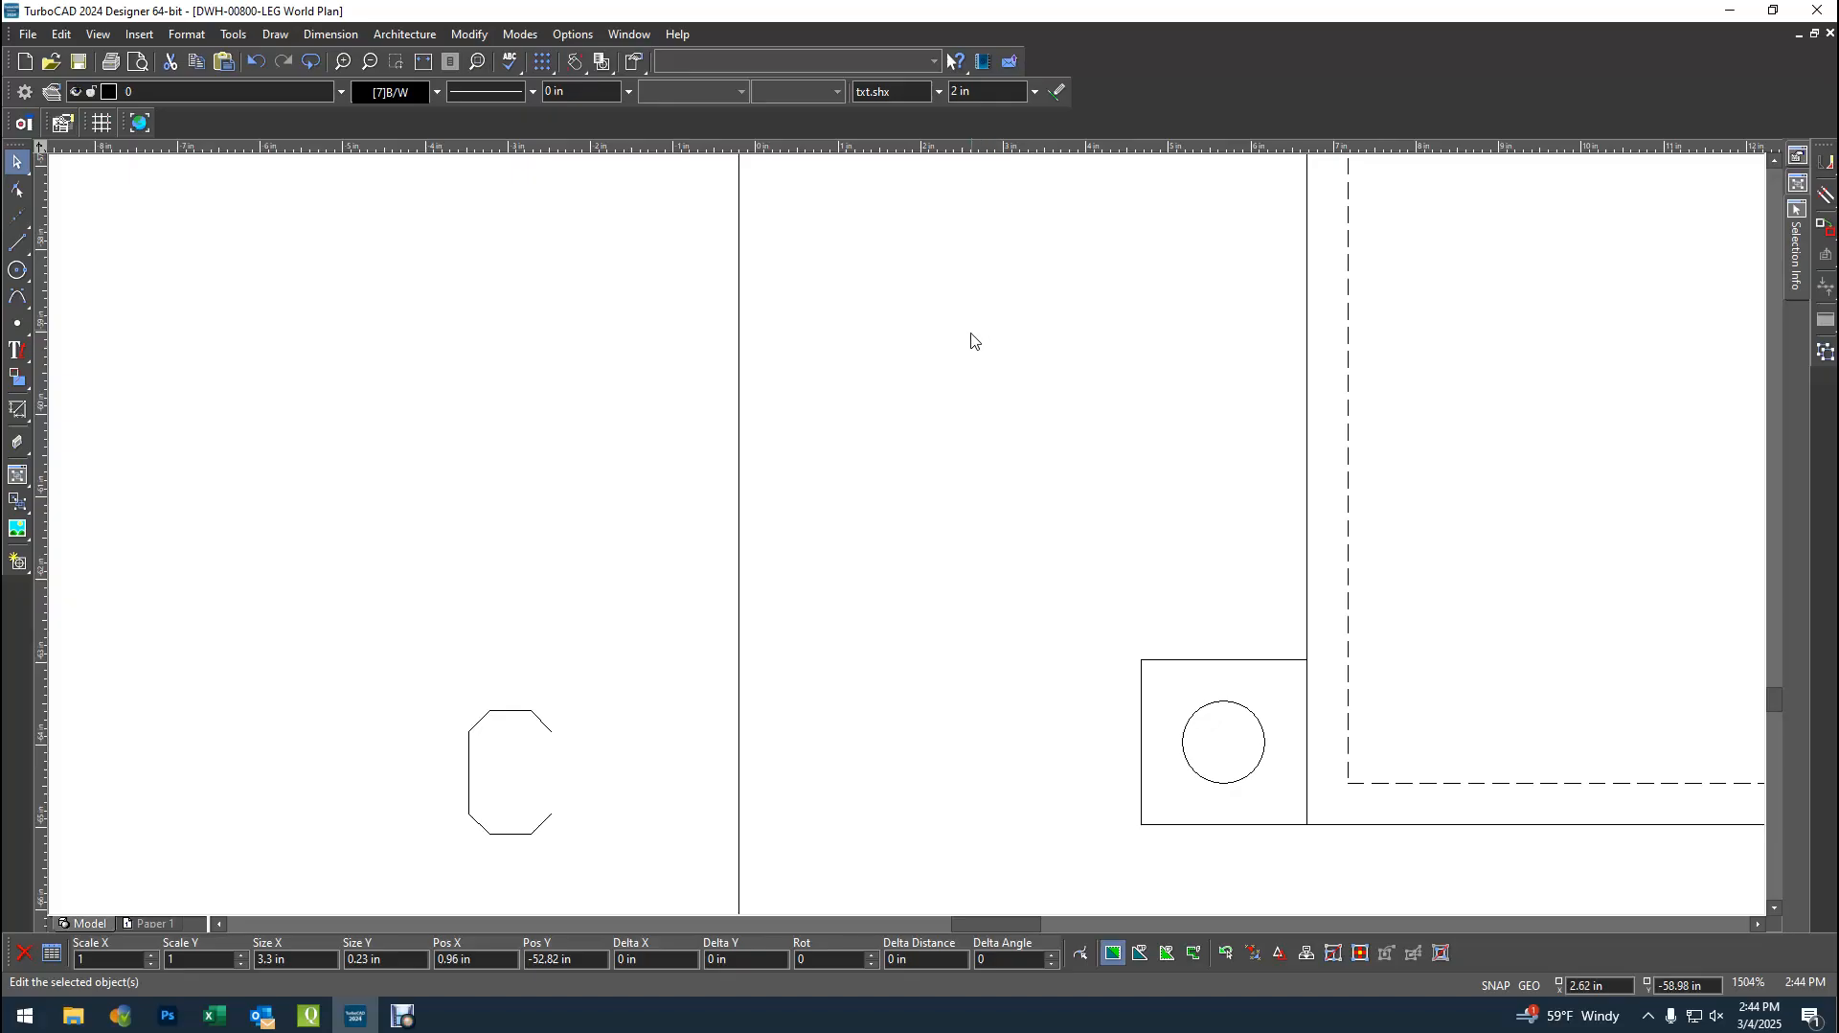
{"action": "scroll", "coordinate": [907, 542], "scroll_direction": "down", "scroll_amount": 1}
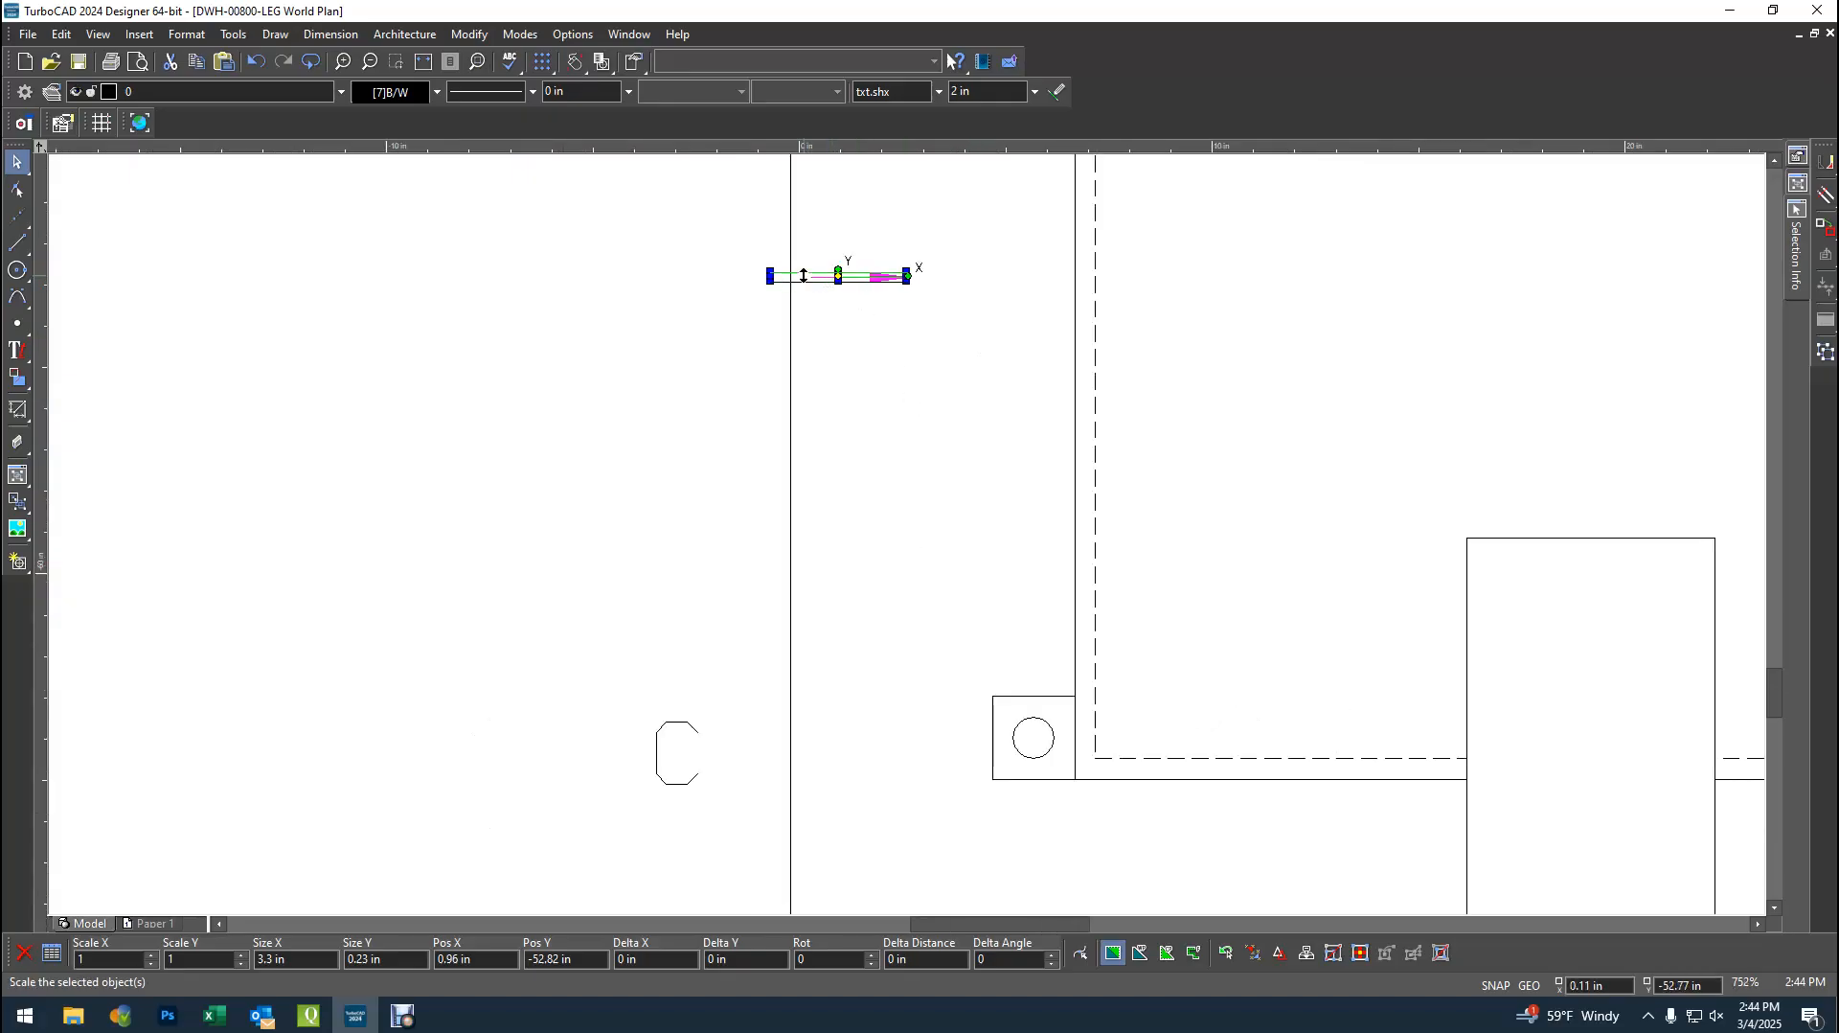
{"action": "scroll", "coordinate": [805, 283], "scroll_direction": "up", "scroll_amount": 1}
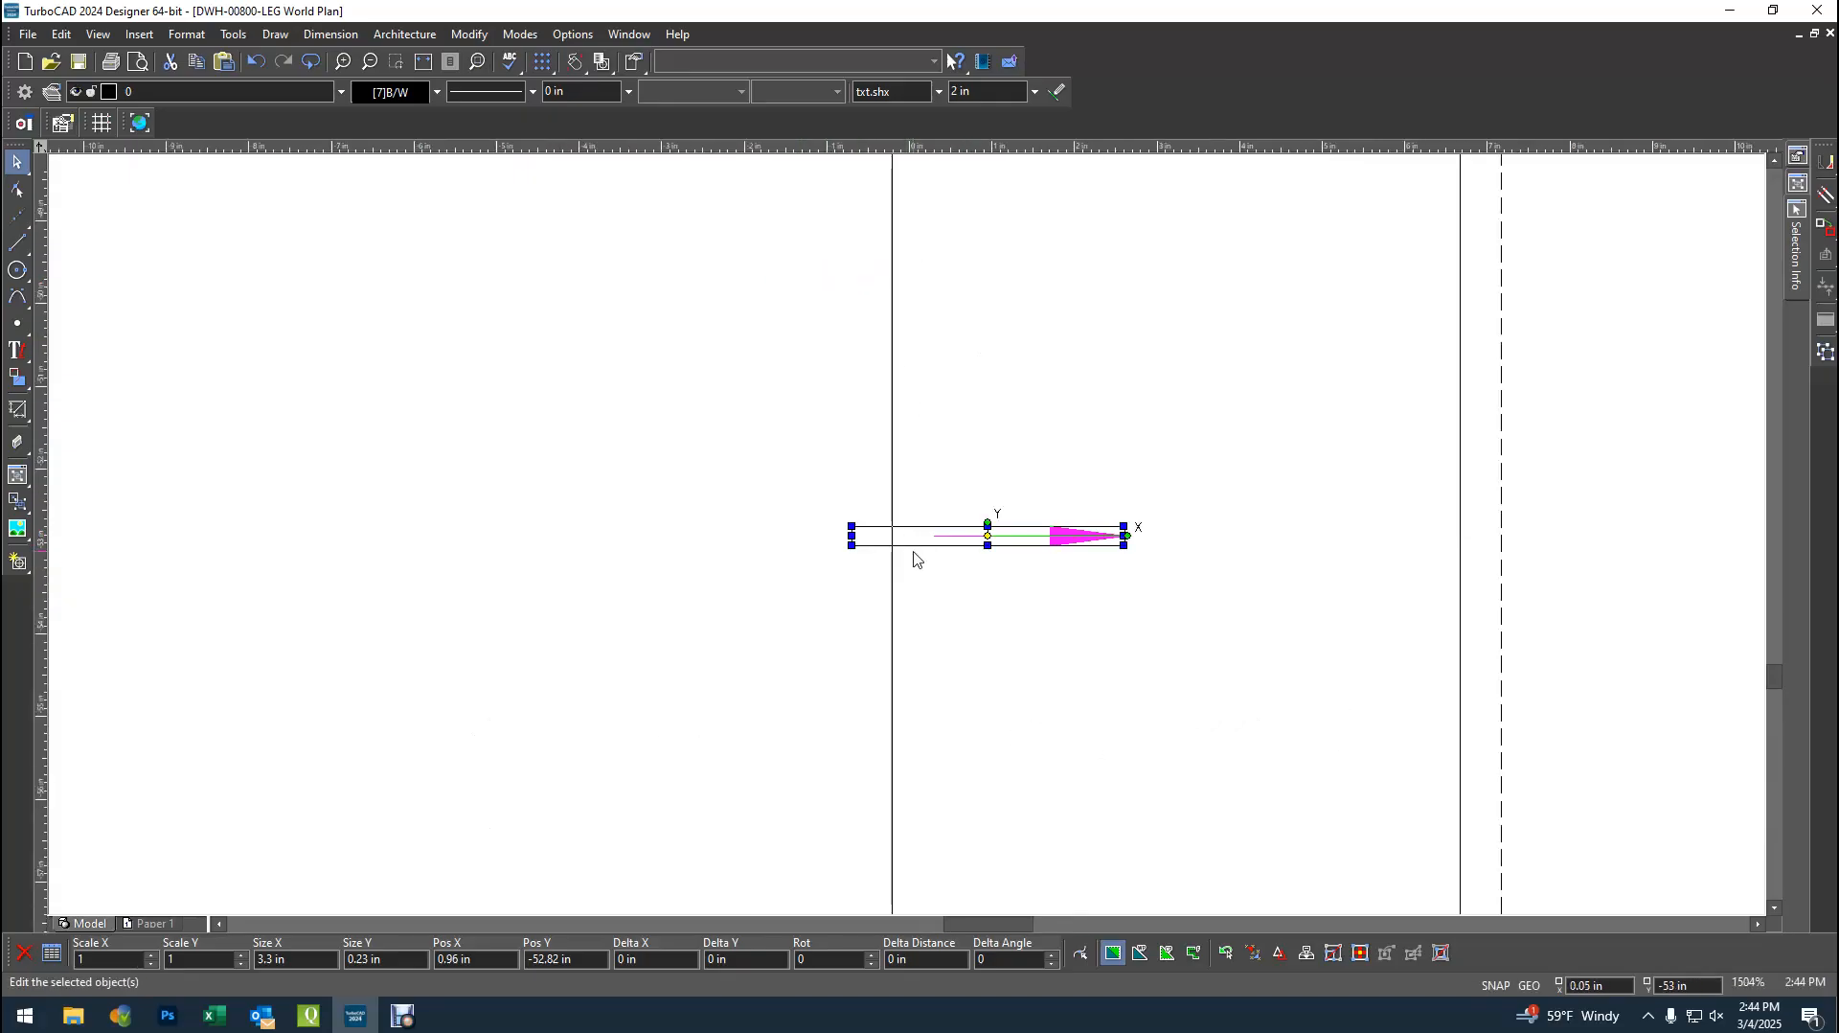
{"action": "left_click_drag", "start_coordinate": [921, 538], "coordinate": [908, 746]}
{"action": "scroll", "coordinate": [1080, 875], "scroll_direction": "down", "scroll_amount": 1}
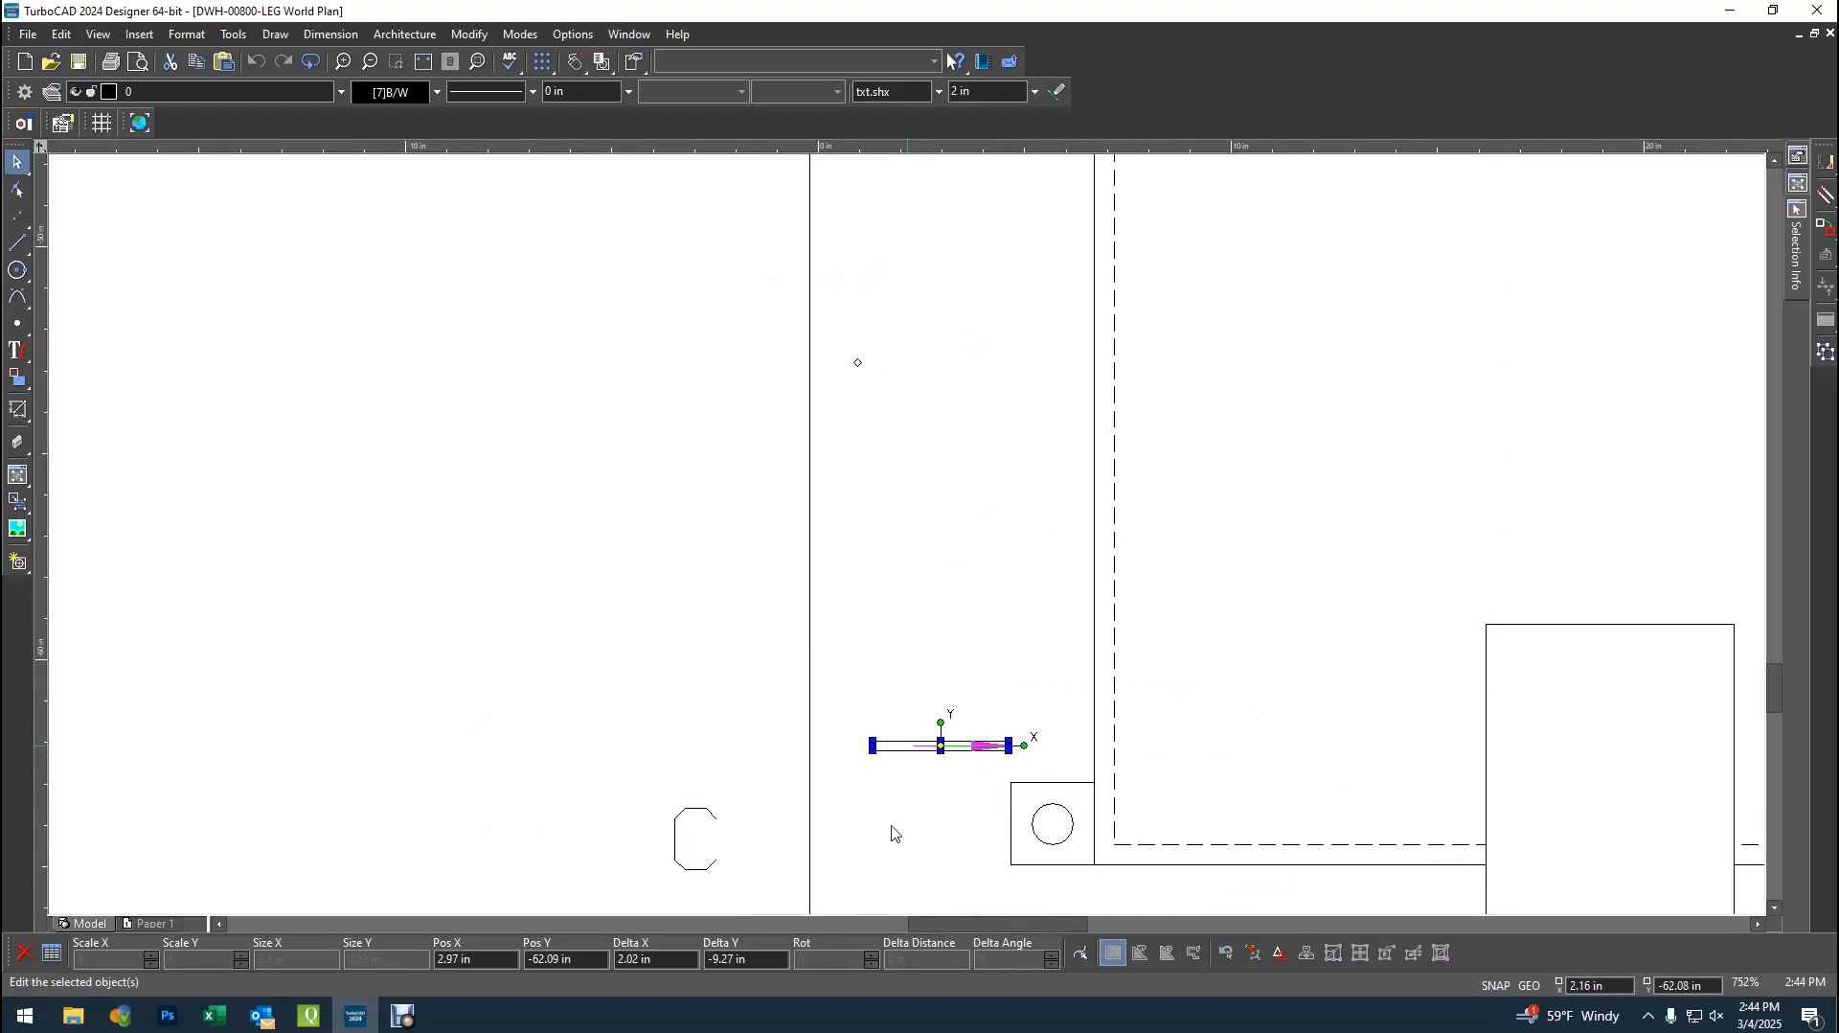
{"action": "scroll", "coordinate": [903, 533], "scroll_direction": "up", "scroll_amount": 1}
{"action": "scroll", "coordinate": [839, 365], "scroll_direction": "up", "scroll_amount": 1}
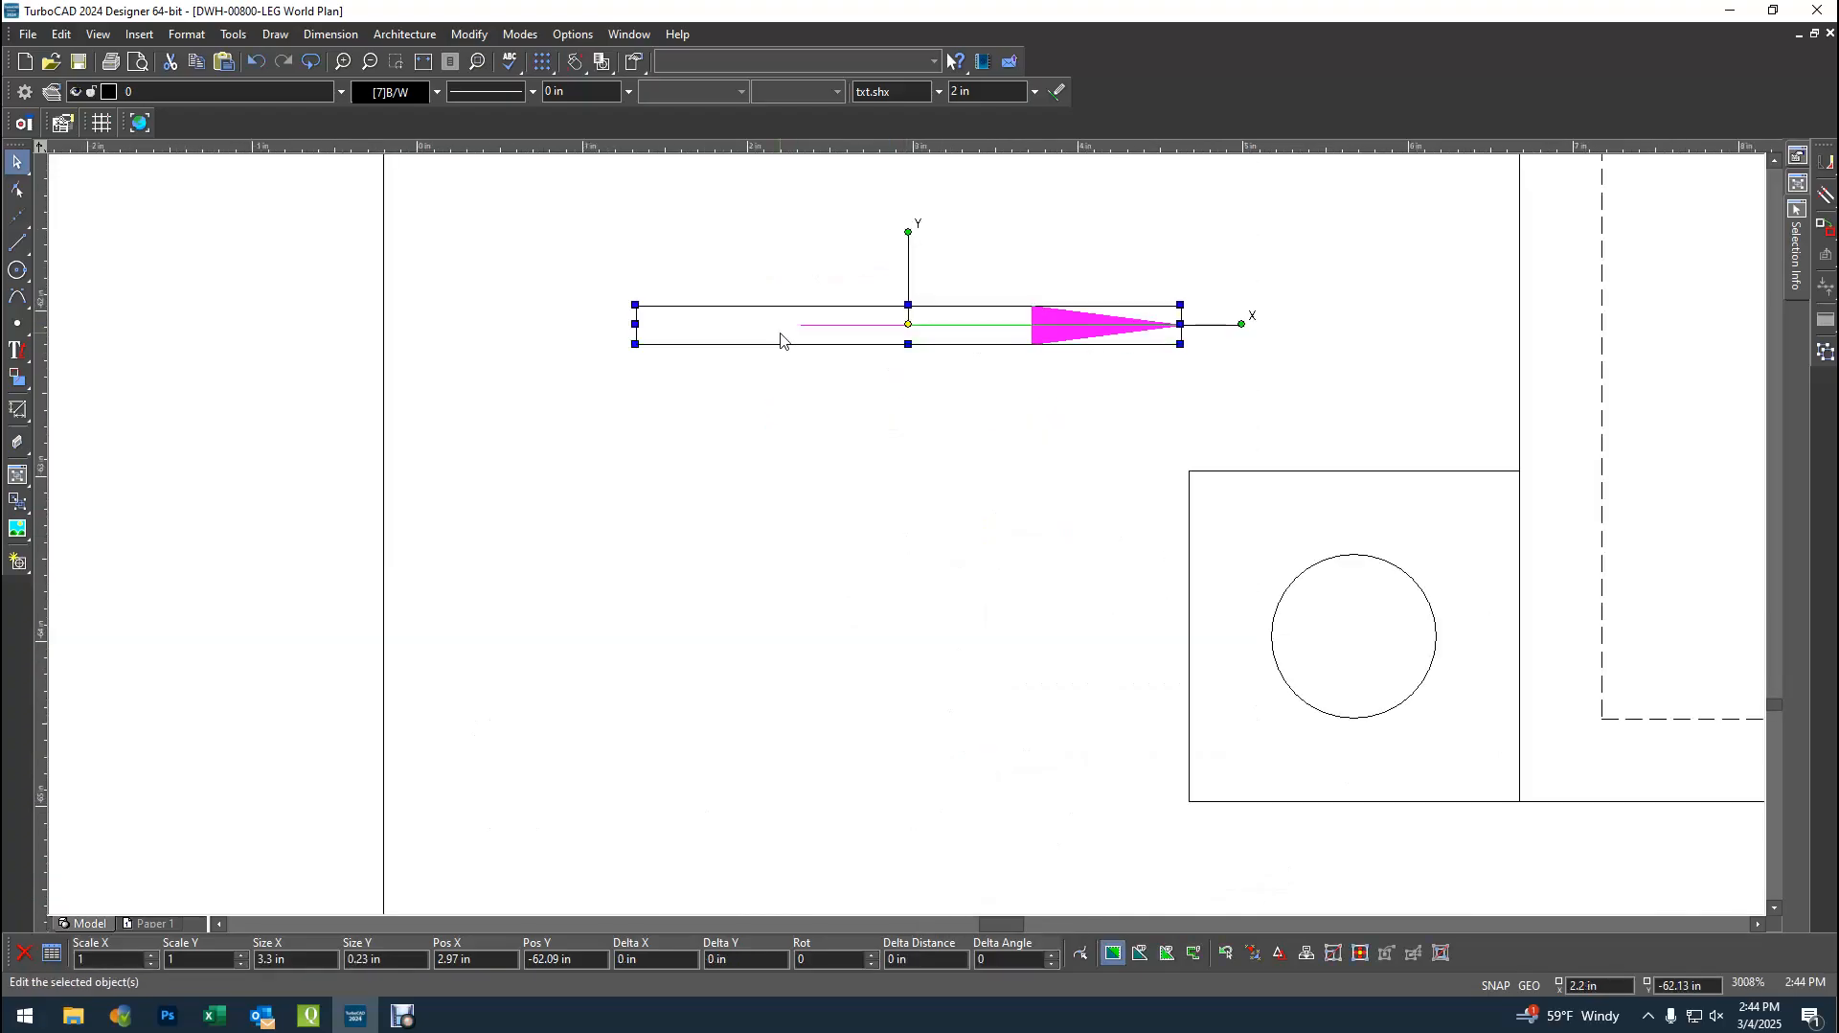
{"action": "left_click_drag", "start_coordinate": [780, 340], "coordinate": [786, 623]}
{"action": "scroll", "coordinate": [958, 648], "scroll_direction": "down", "scroll_amount": 1}
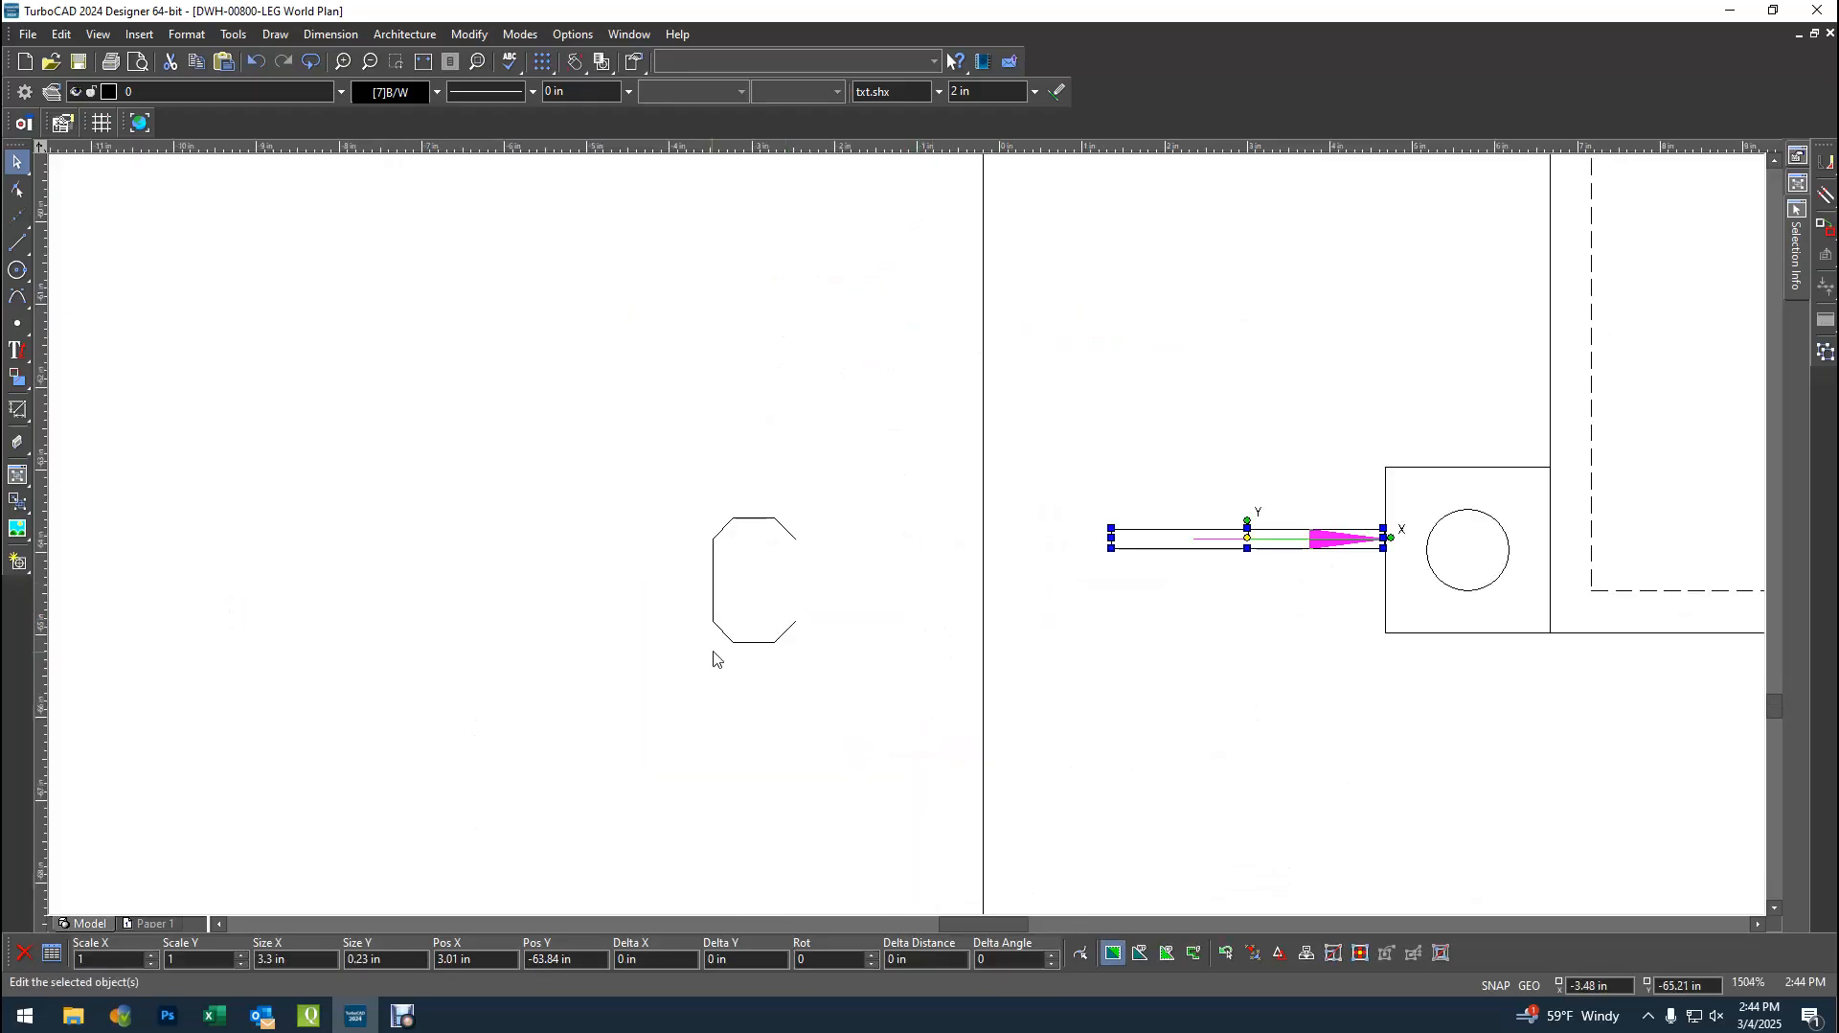
- Move the letter C about 1.81 in right, inside the sheet border and level with the tail of the arrow
{"action": "left_click", "coordinate": [752, 641]}
{"action": "left_click_drag", "start_coordinate": [768, 627], "coordinate": [1152, 613]}
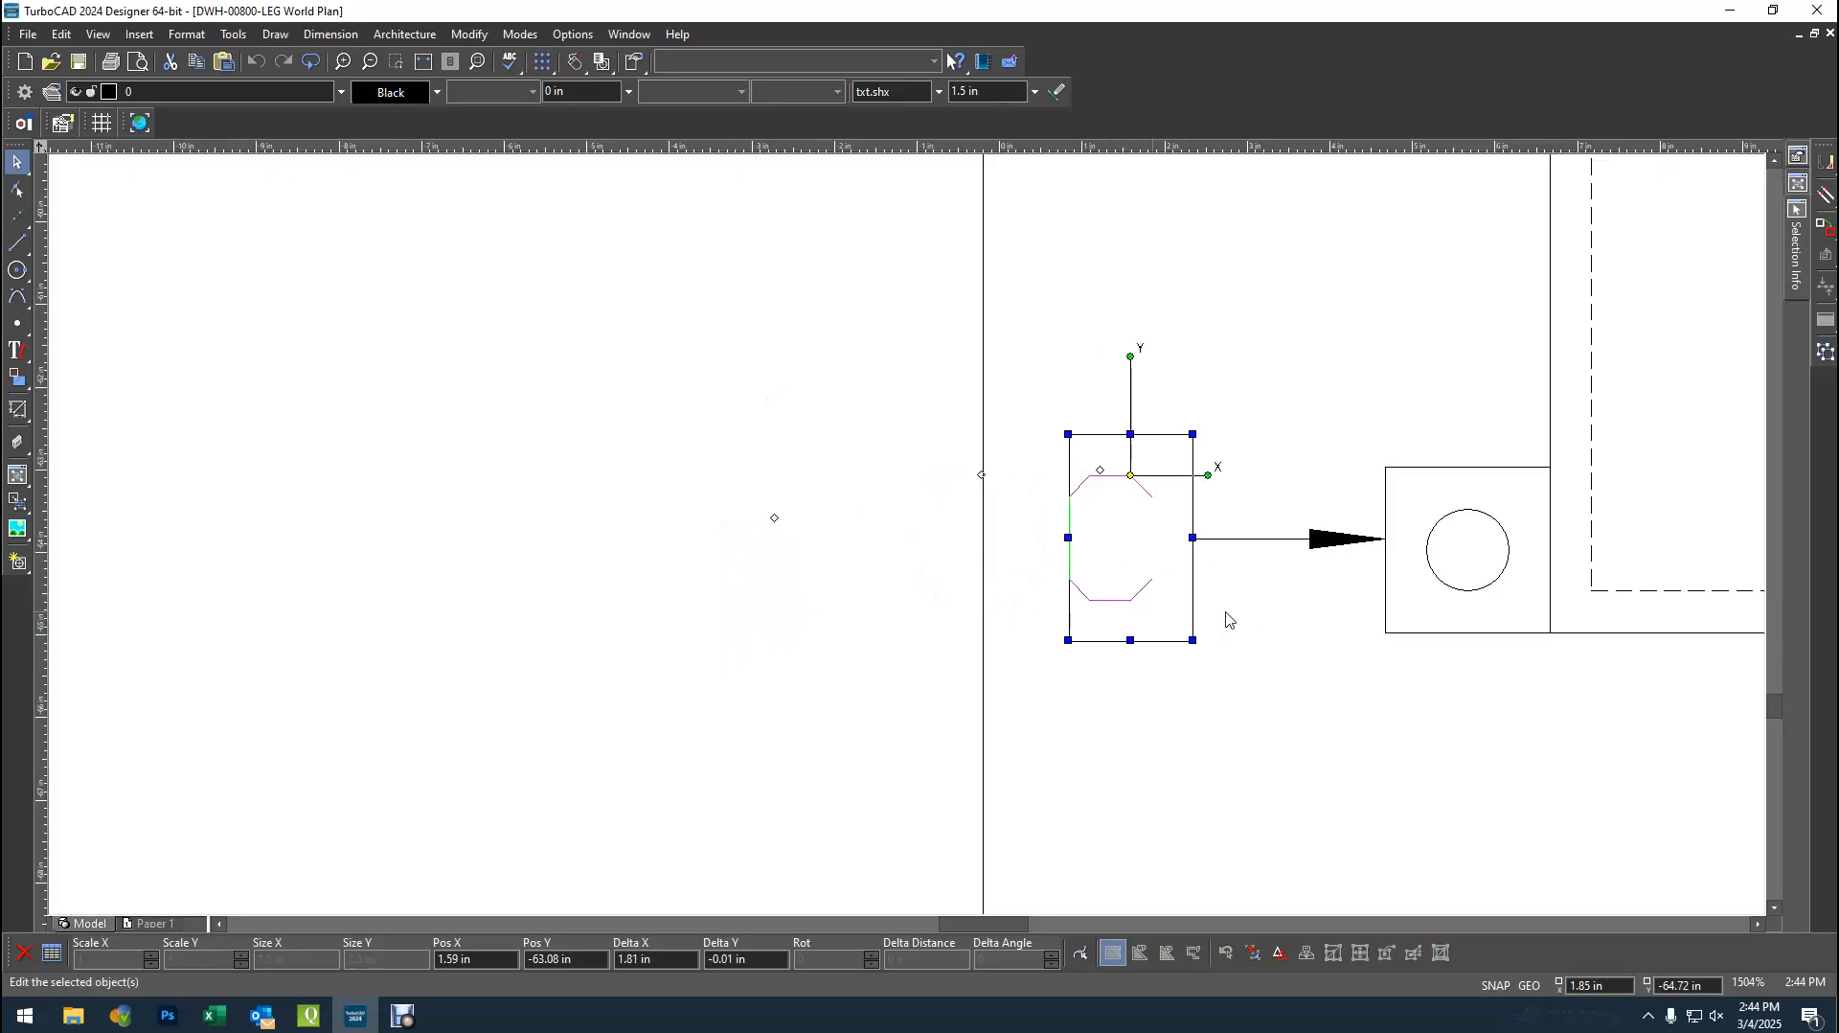
{"action": "left_click", "coordinate": [1277, 425]}
- Shift the C callout's arrow and its letter each about 0.2 in left, leaving a small gap before the lug
{"action": "scroll", "coordinate": [1249, 500], "scroll_direction": "up", "scroll_amount": 1}
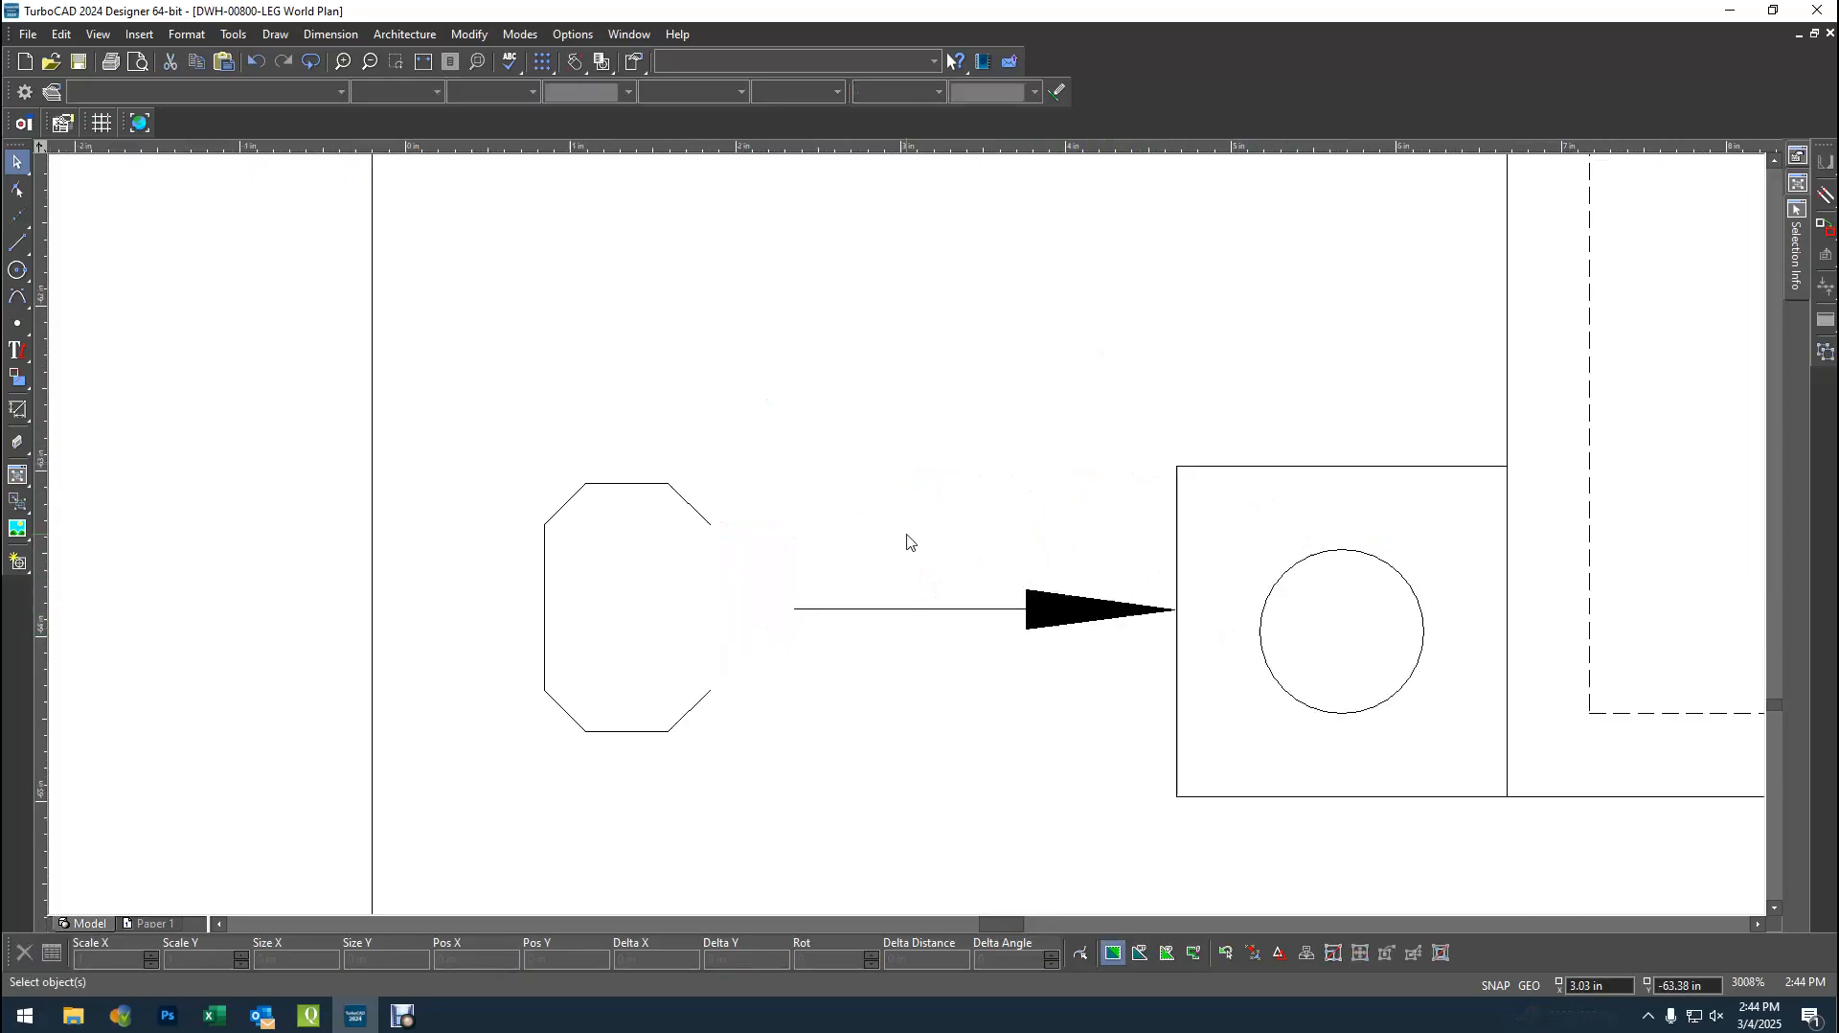
{"action": "left_click", "coordinate": [1072, 614]}
{"action": "left_click_drag", "start_coordinate": [1073, 626], "coordinate": [1038, 619]}
{"action": "left_click", "coordinate": [659, 728]}
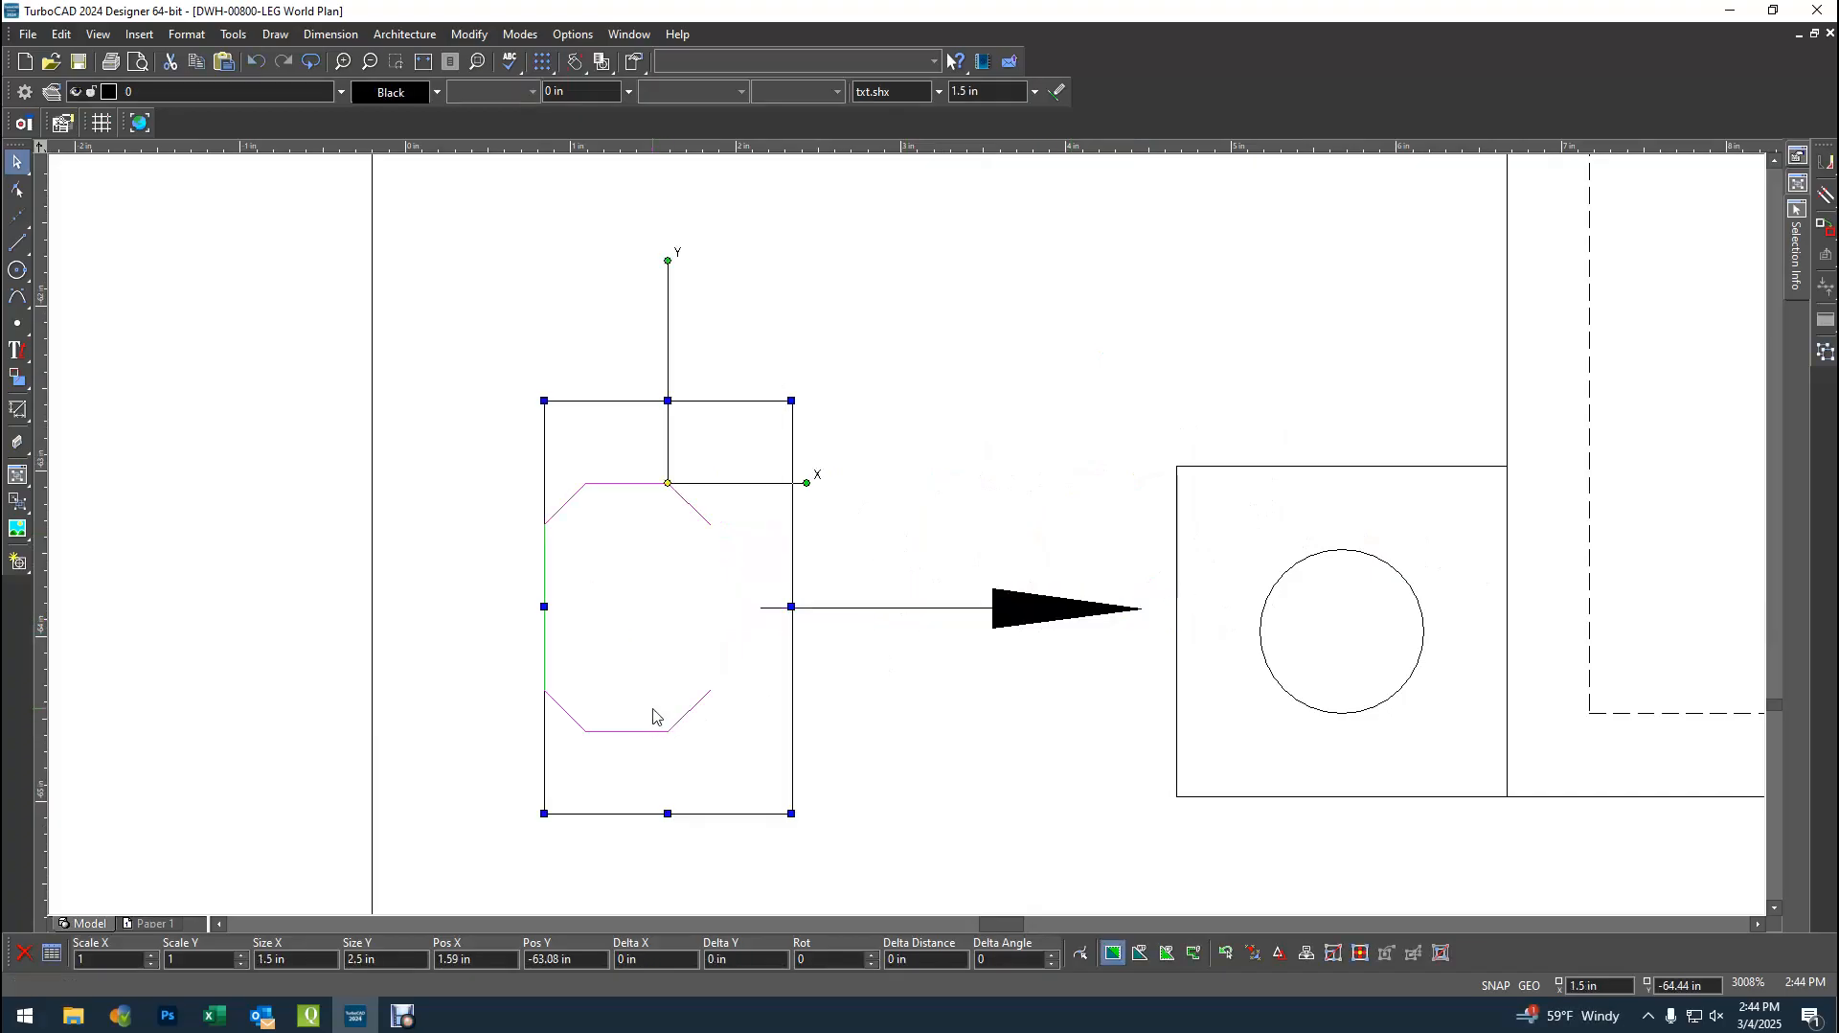
{"action": "left_click_drag", "start_coordinate": [653, 716], "coordinate": [619, 706]}
{"action": "left_click", "coordinate": [233, 443]}
- Extend the right end of the side view's horizontal centerline past the tank shell, making the line about 106.45 in long
{"action": "scroll", "coordinate": [907, 542], "scroll_direction": "down", "scroll_amount": 4}
{"action": "scroll", "coordinate": [907, 542], "scroll_direction": "down", "scroll_amount": 6}
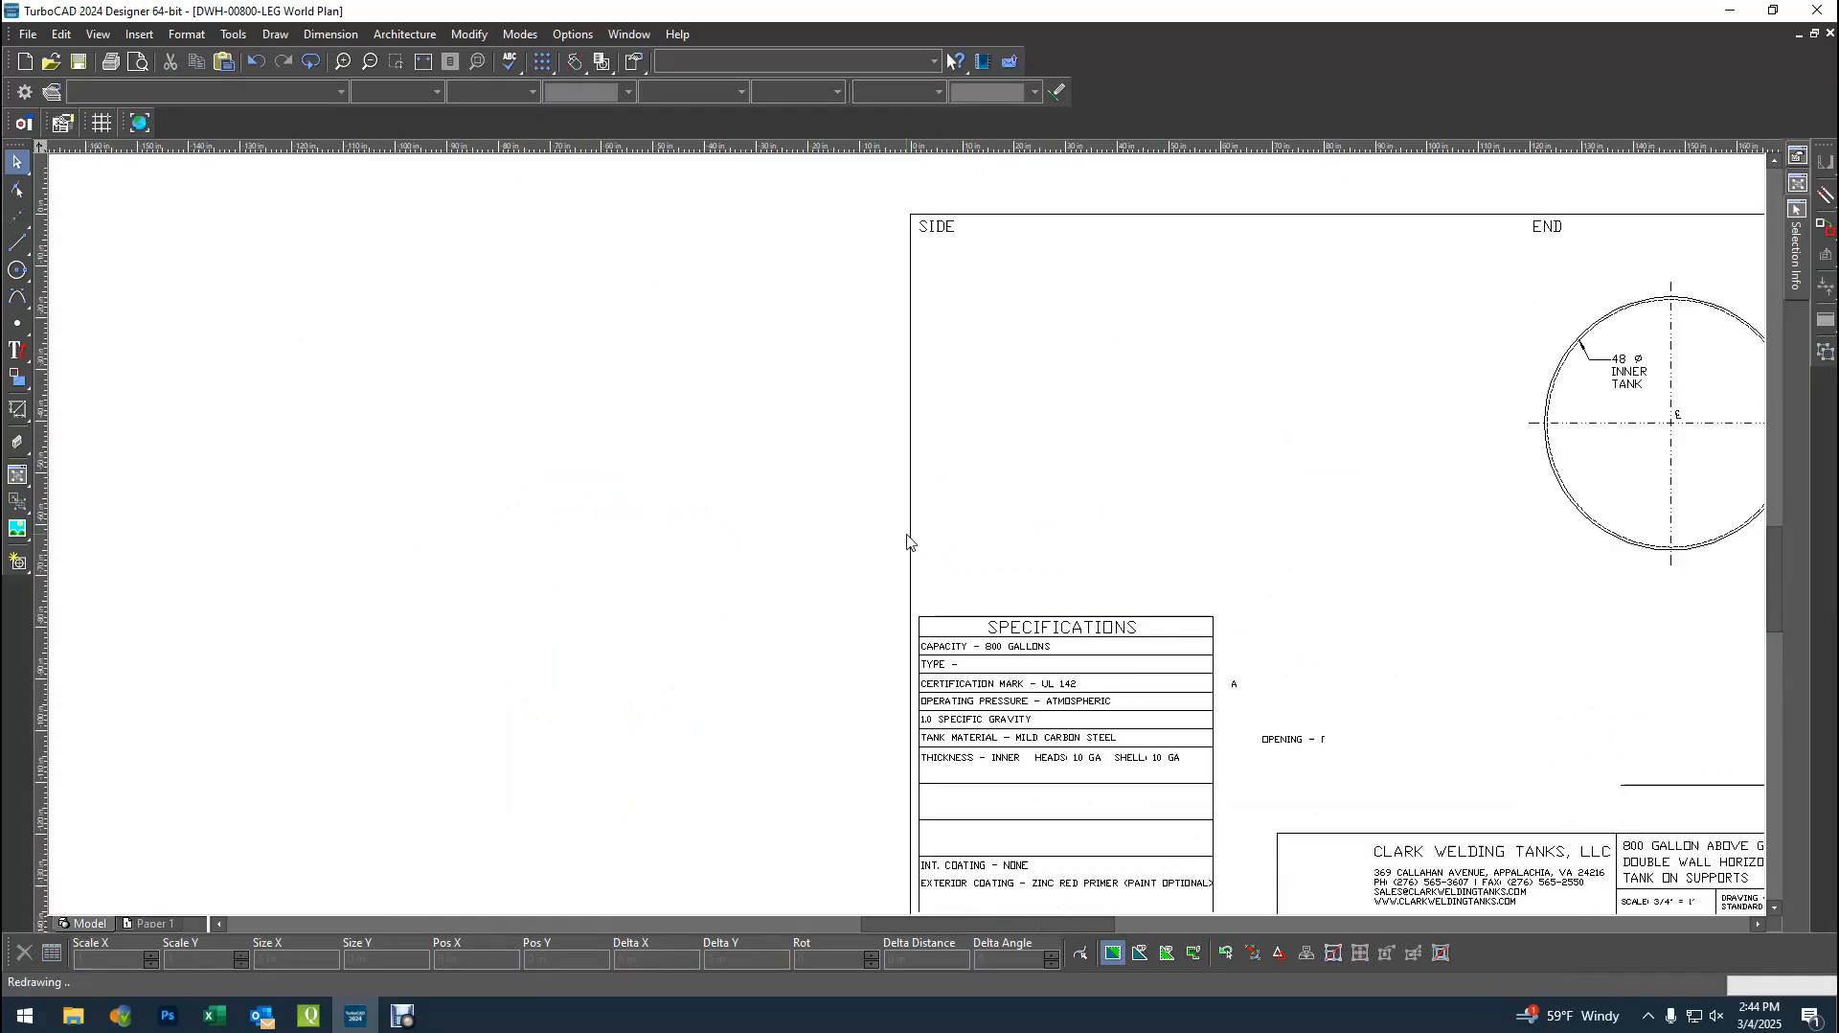
{"action": "scroll", "coordinate": [1550, 629], "scroll_direction": "down", "scroll_amount": 1}
{"action": "scroll", "coordinate": [906, 532], "scroll_direction": "up", "scroll_amount": 1}
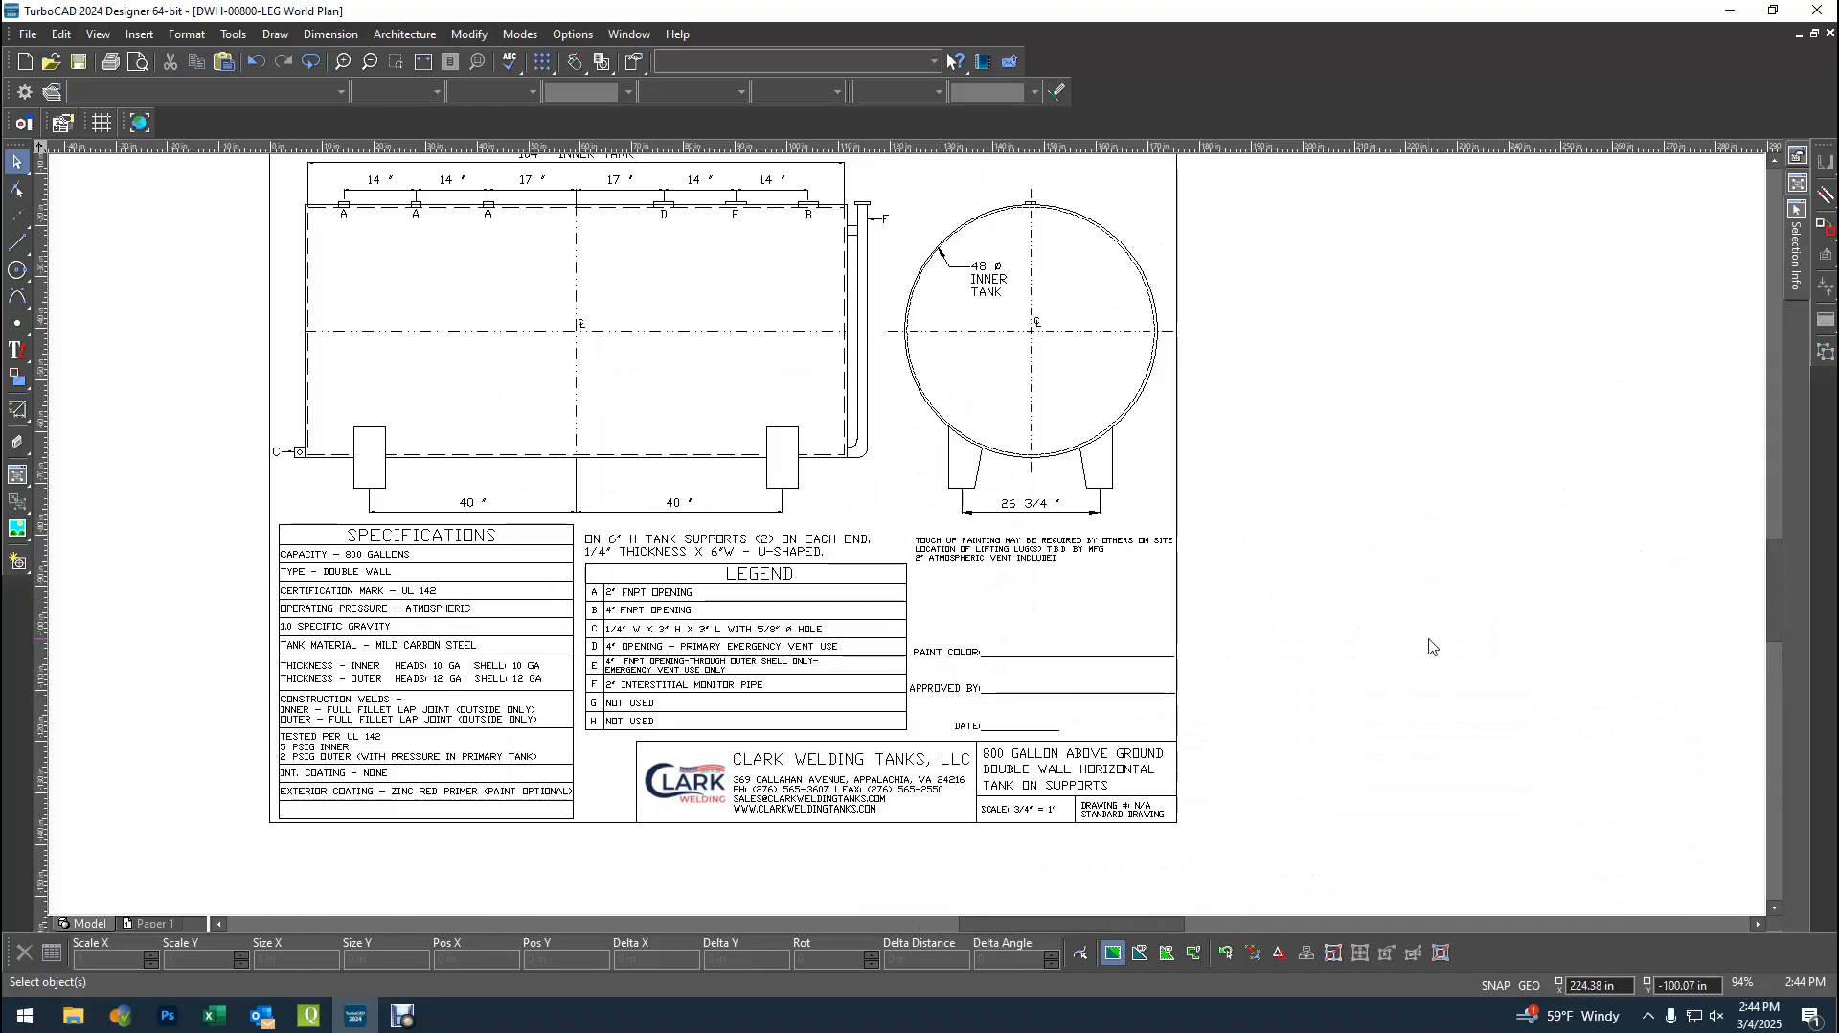
{"action": "mouse_move", "coordinate": [1771, 591]}
{"action": "left_mouse_down"}
{"action": "mouse_move", "coordinate": [1767, 555]}
{"action": "mouse_move", "coordinate": [1753, 592]}
{"action": "left_mouse_up"}
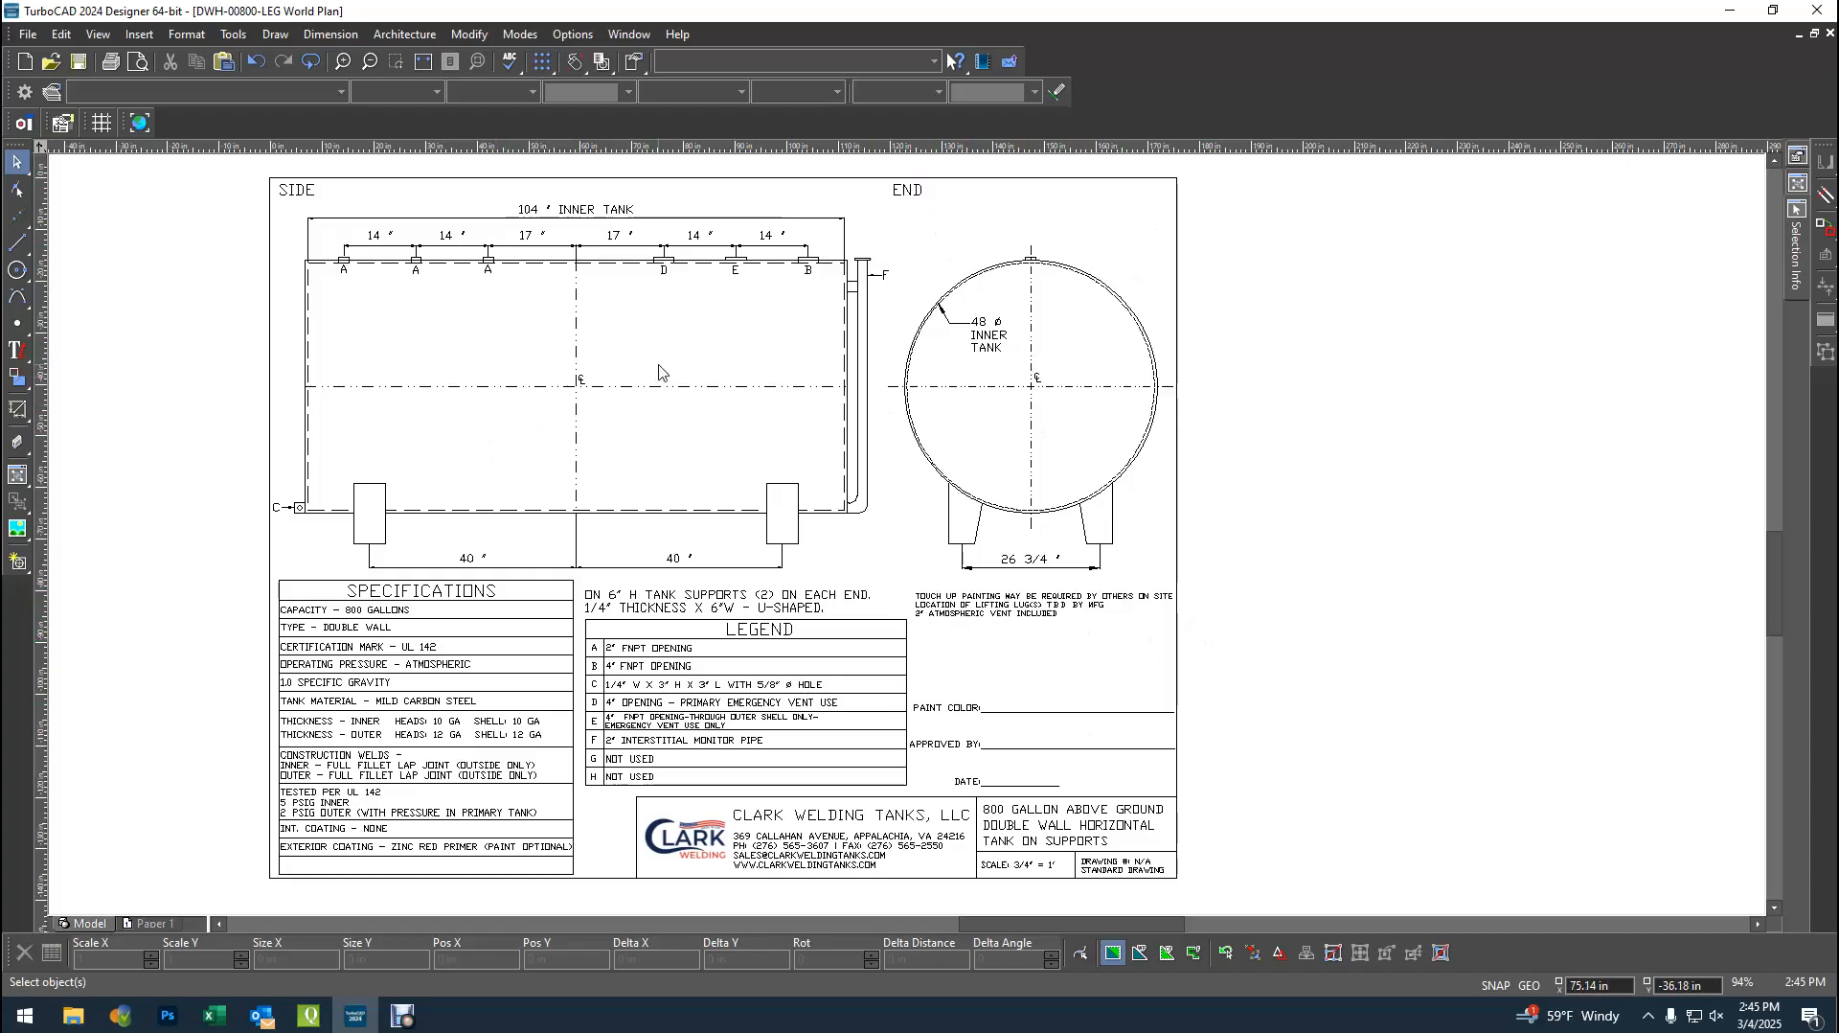
{"action": "scroll", "coordinate": [778, 388], "scroll_direction": "up", "scroll_amount": 3}
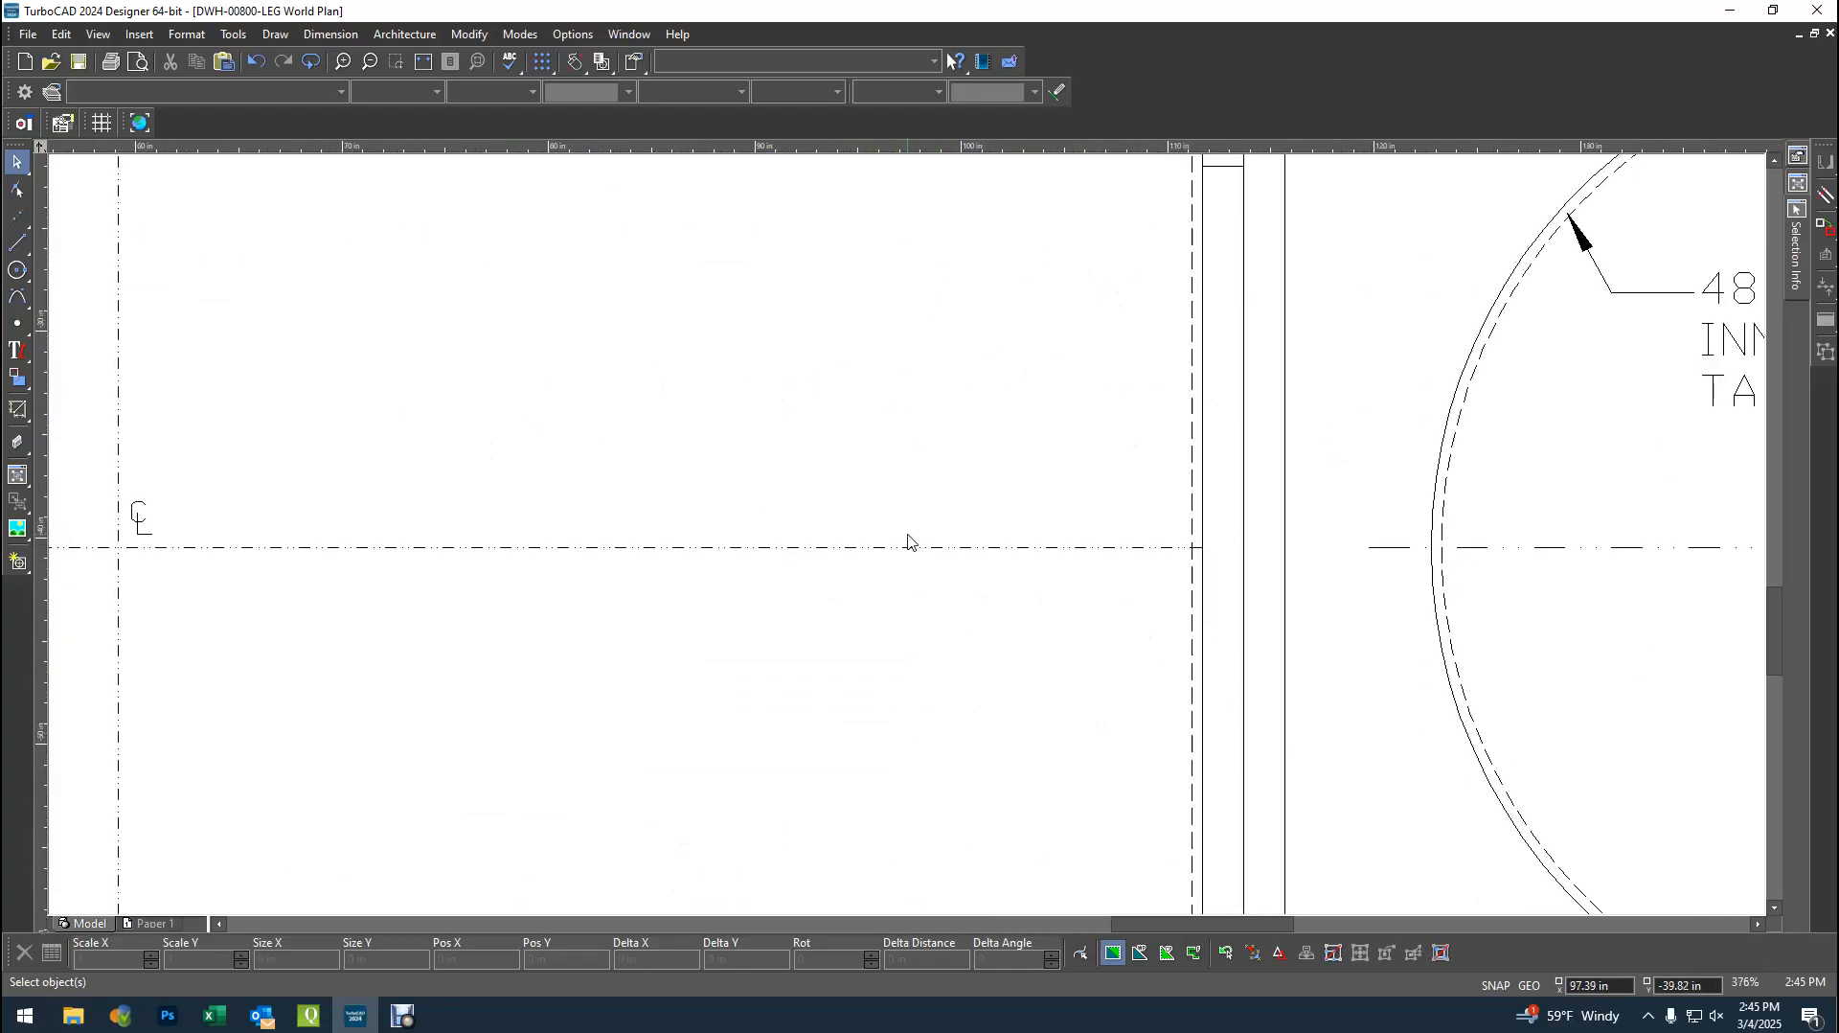
{"action": "left_click", "coordinate": [1134, 553]}
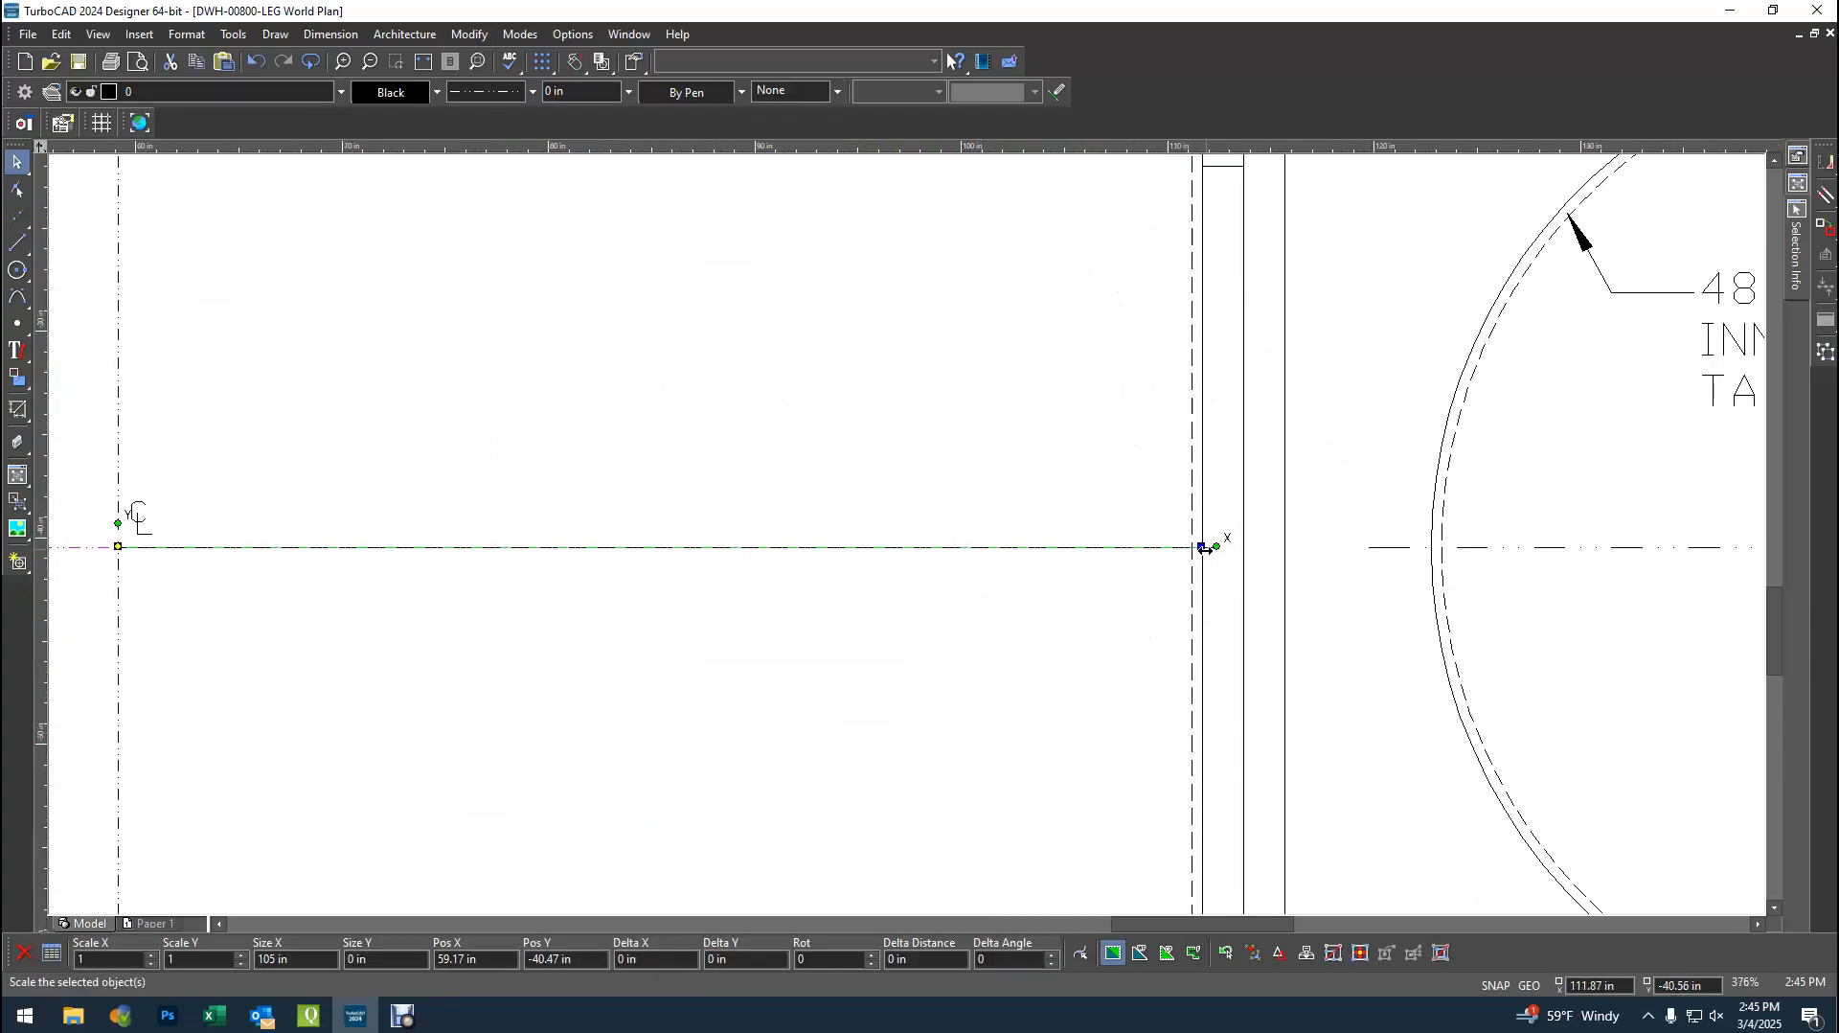
{"action": "left_click_drag", "start_coordinate": [1205, 551], "coordinate": [1238, 549]}
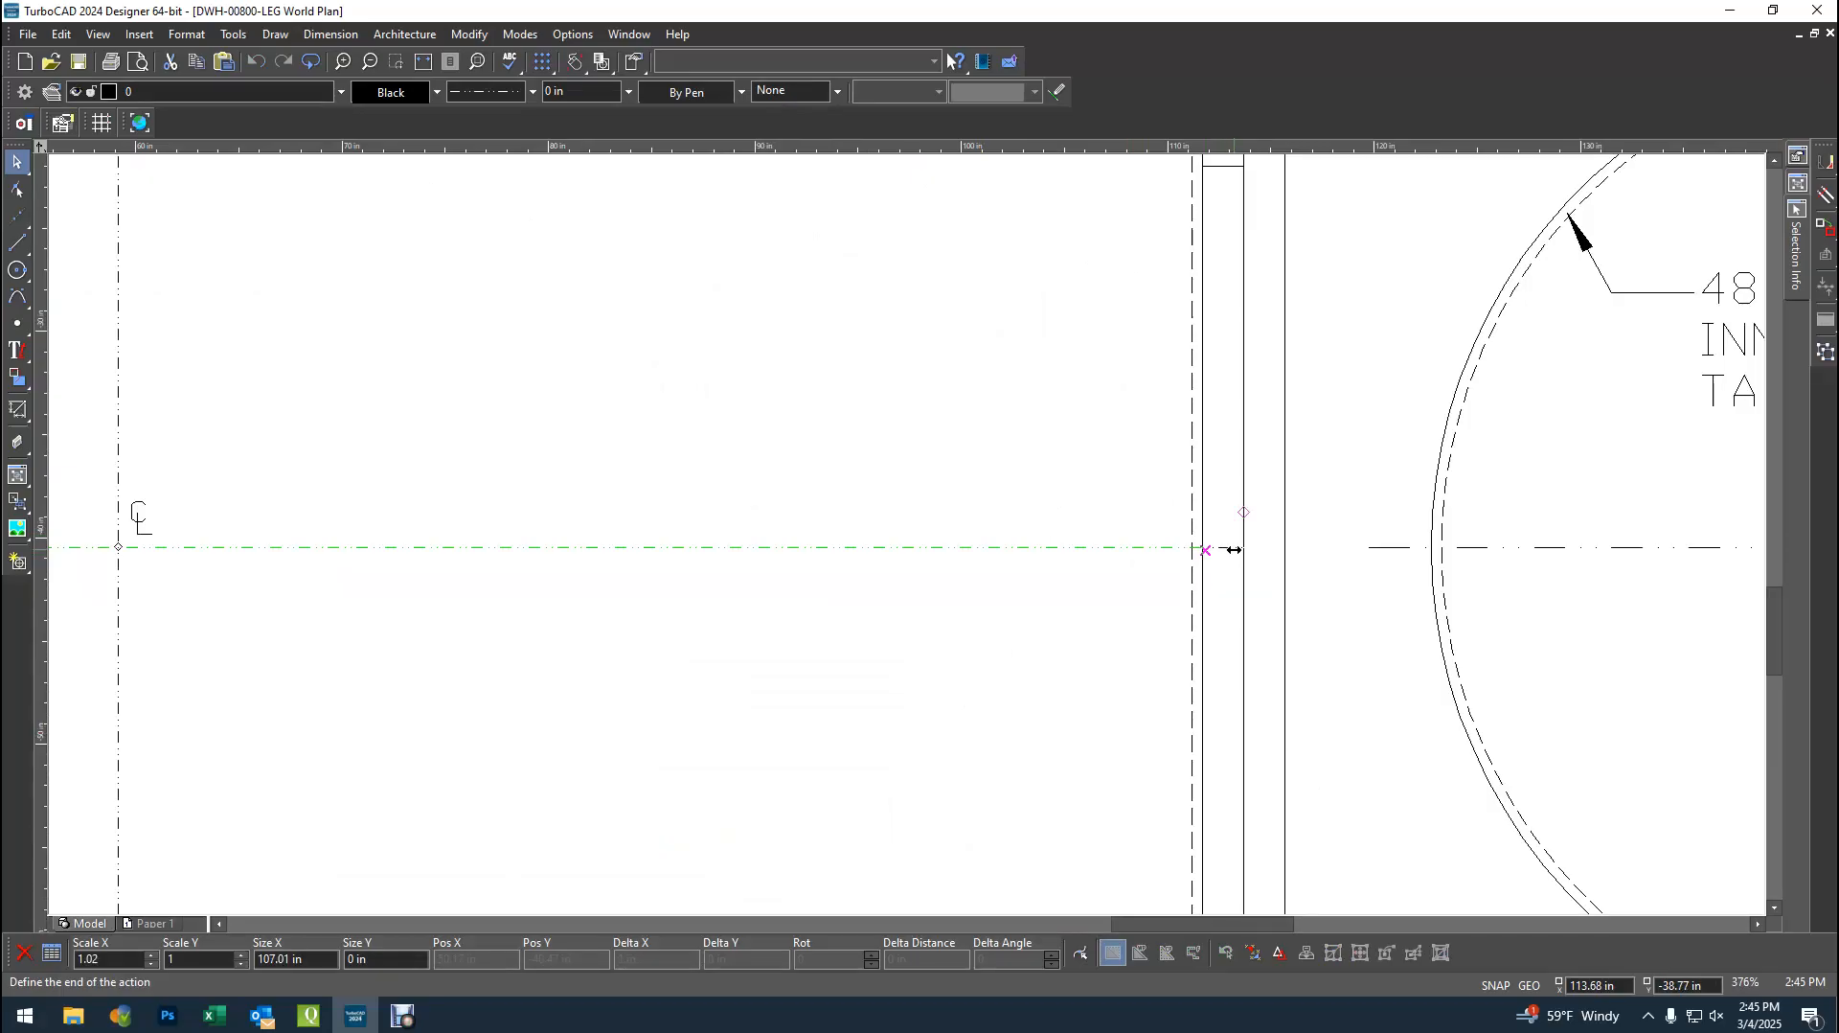
{"action": "left_click", "coordinate": [1231, 550]}
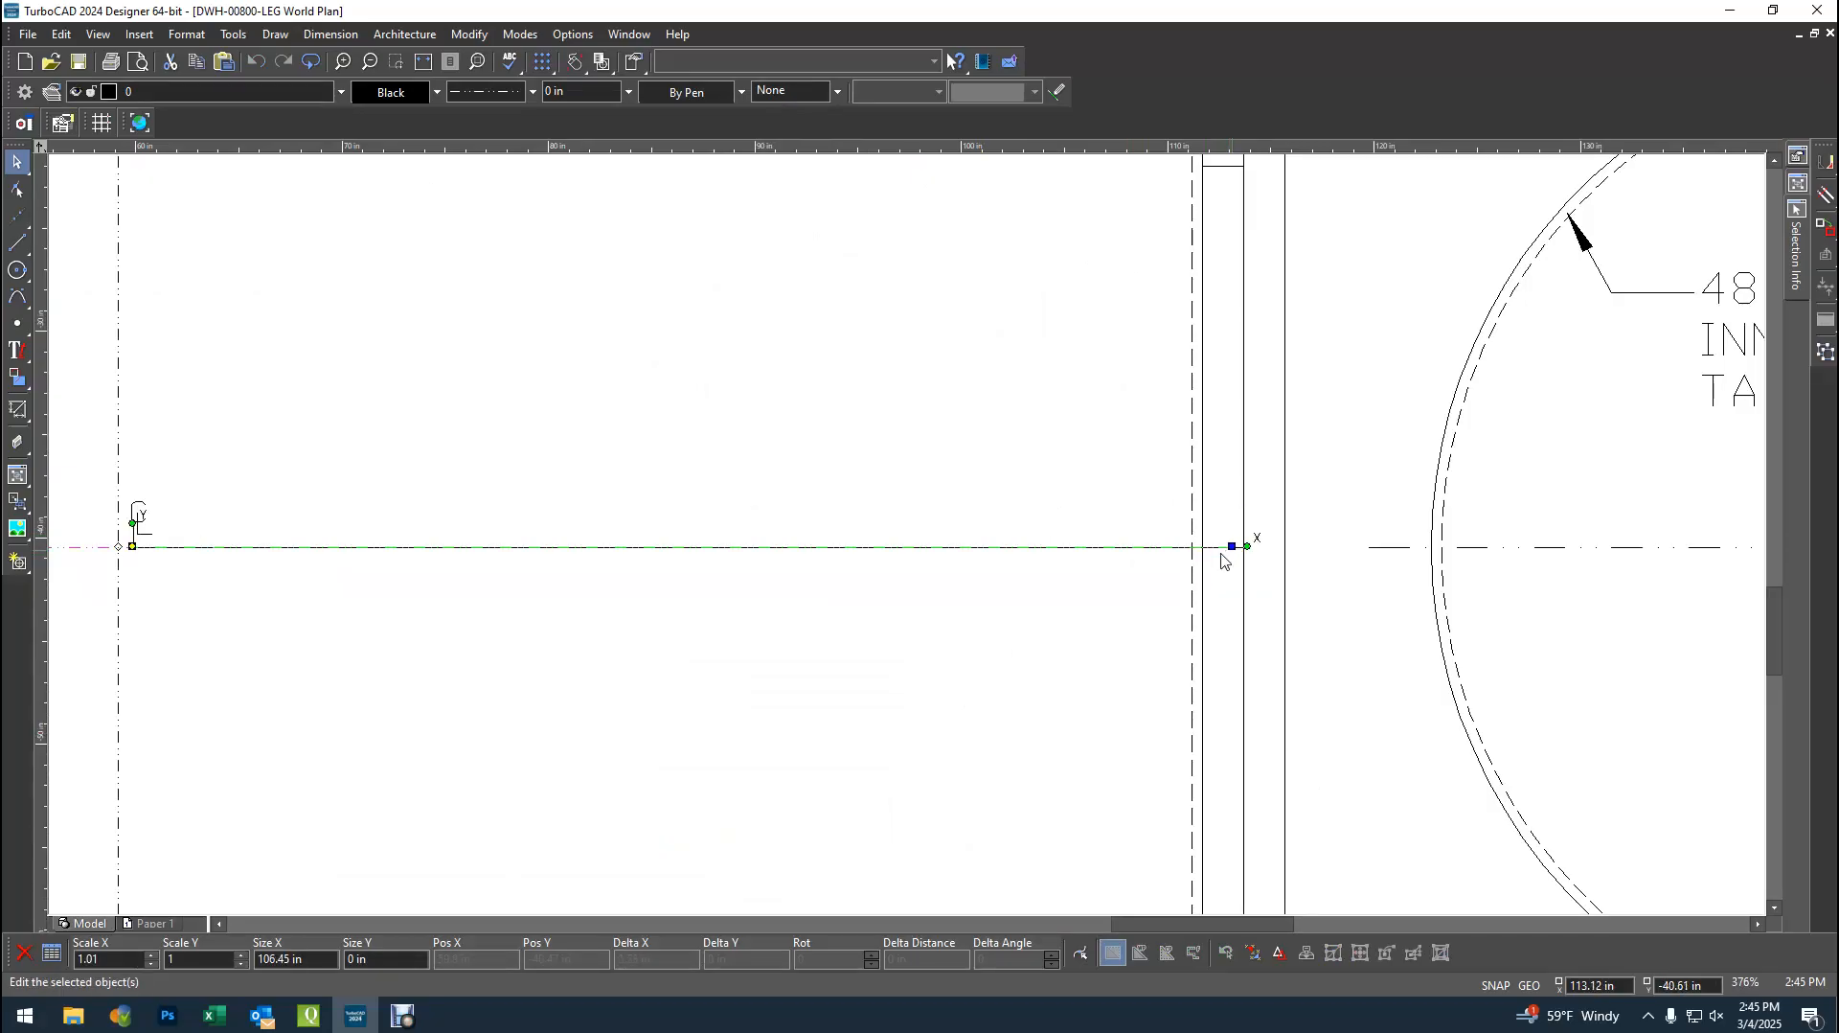
- Extend the left end of the side view's horizontal centerline past the tank shell, making the line about 109.32 in long
{"action": "scroll", "coordinate": [531, 471], "scroll_direction": "down", "scroll_amount": 2}
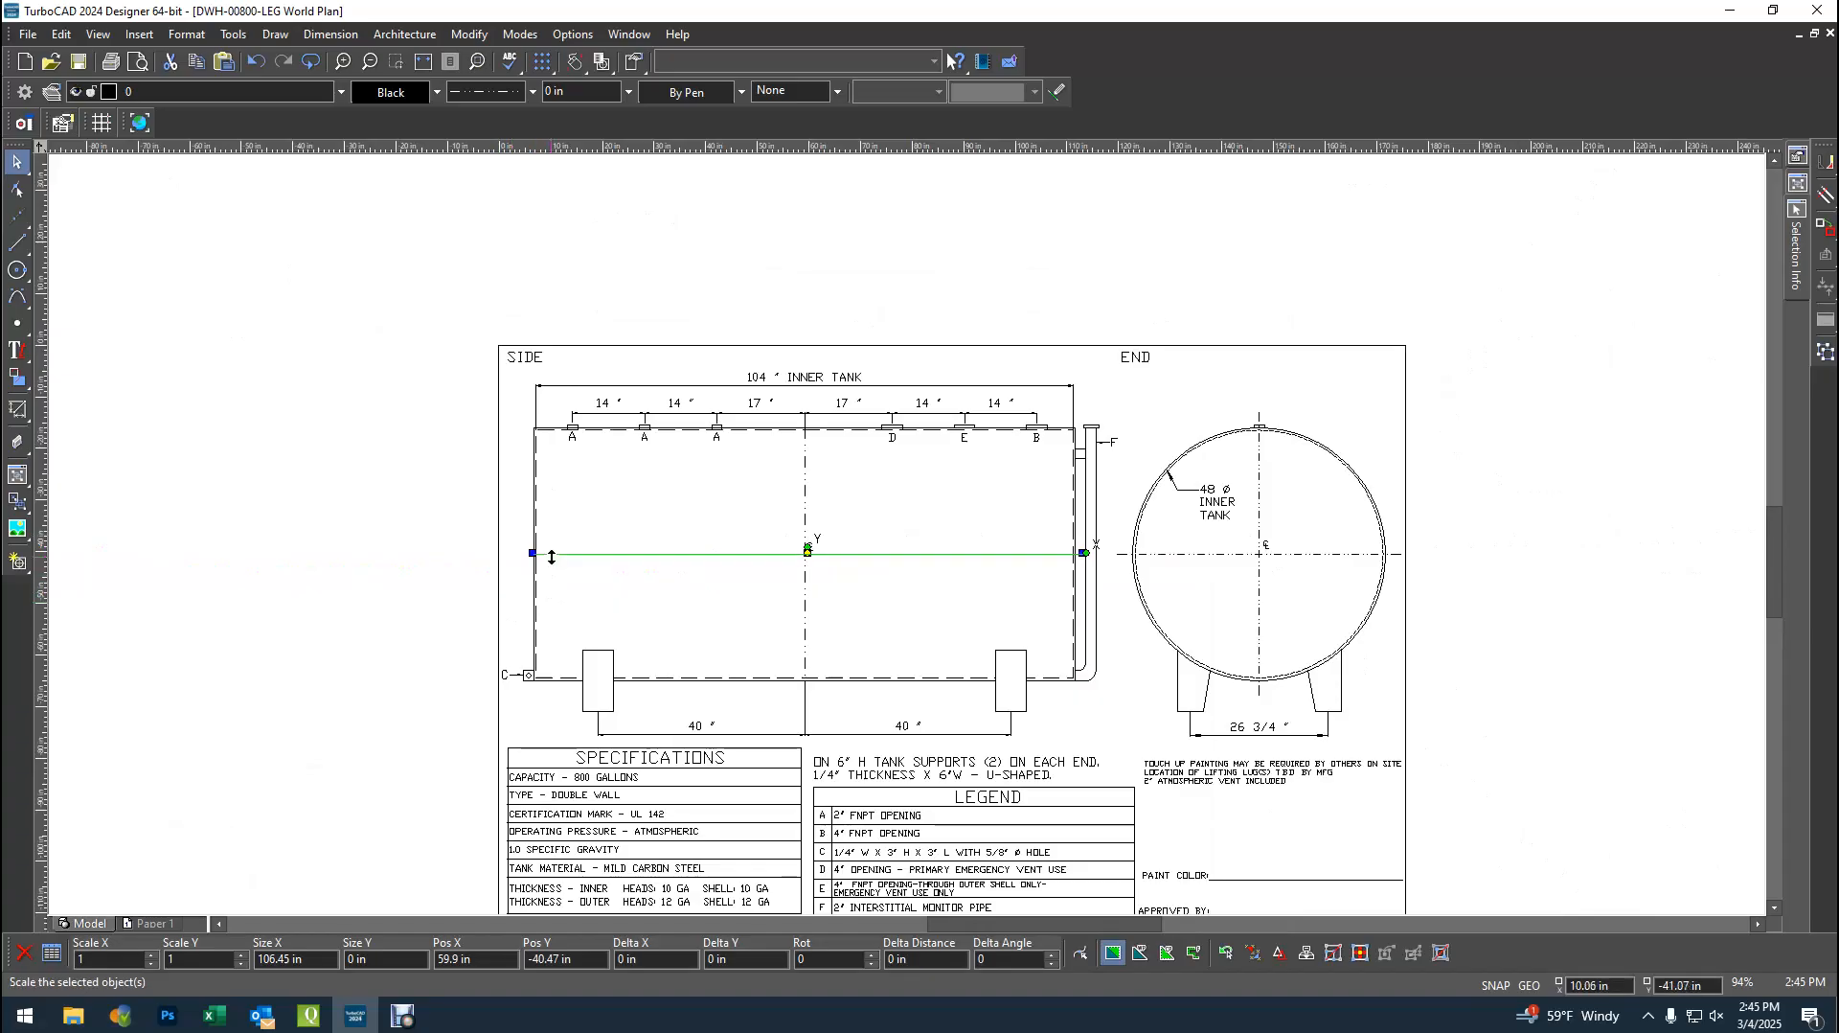
{"action": "scroll", "coordinate": [532, 553], "scroll_direction": "up", "scroll_amount": 1}
{"action": "left_click", "coordinate": [871, 530]}
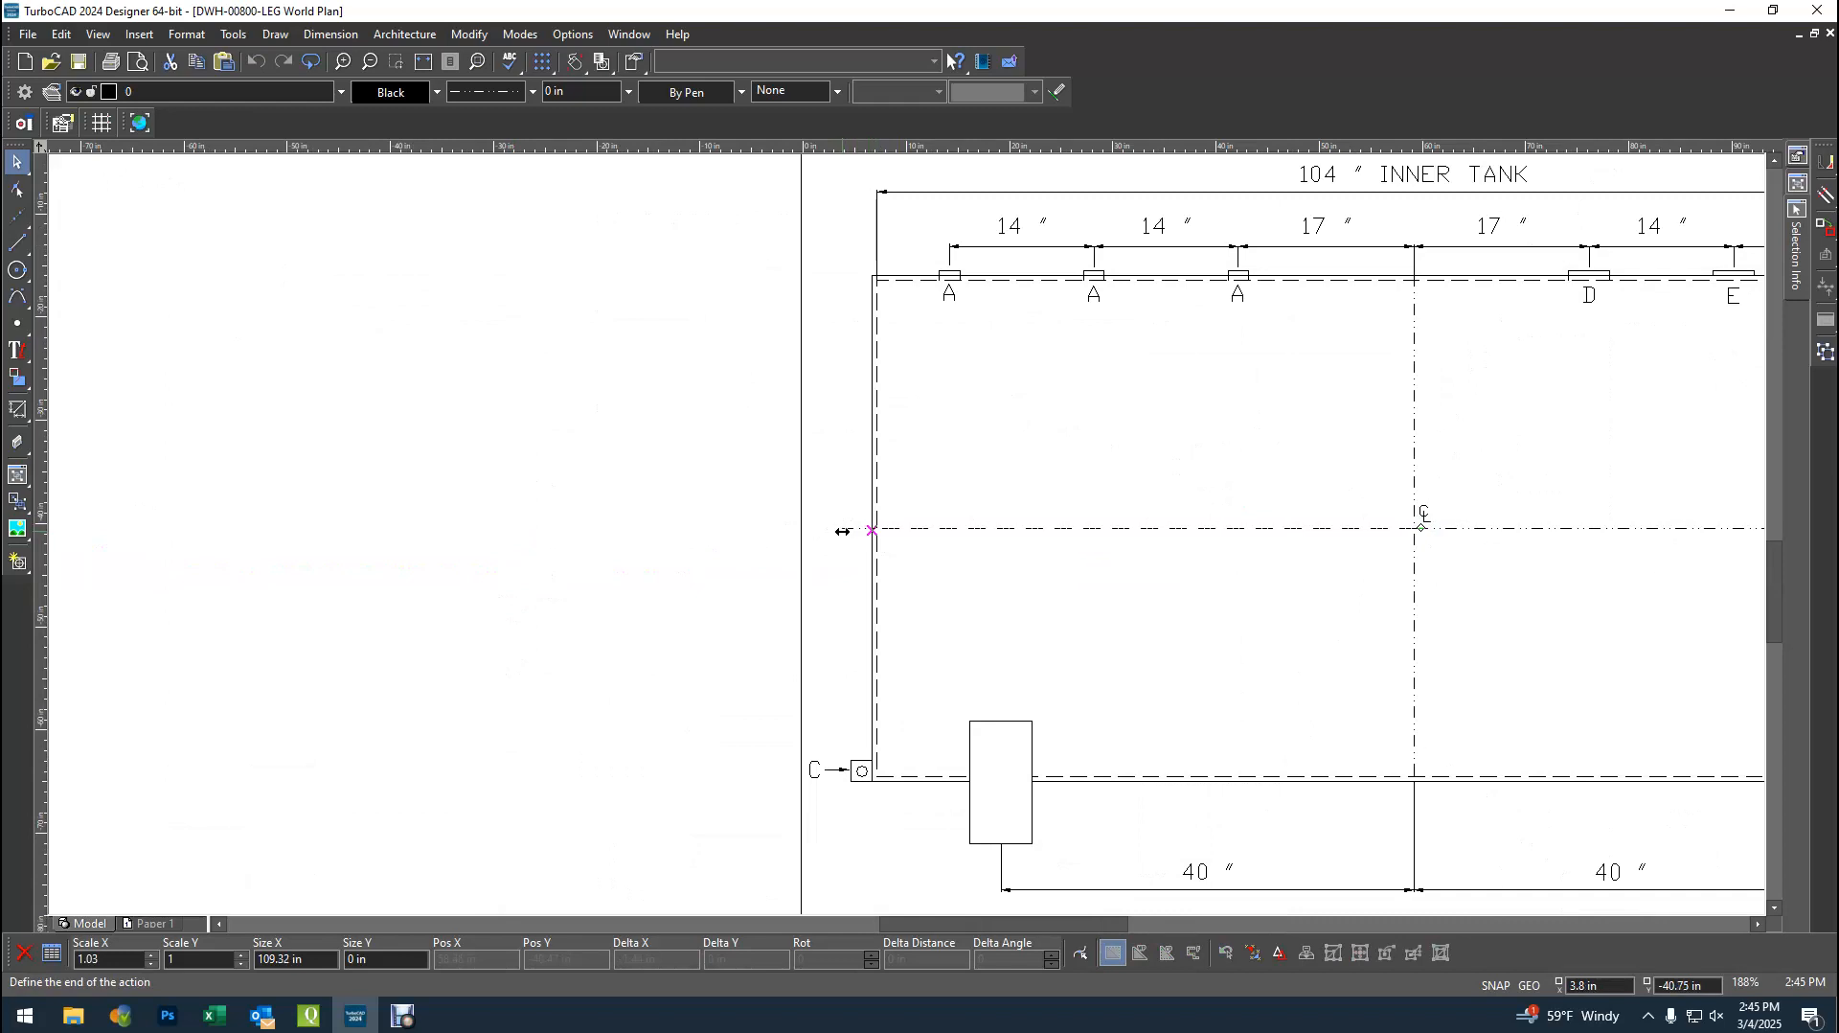
{"action": "left_click", "coordinate": [842, 532]}
{"action": "left_click", "coordinate": [628, 539]}
- Examine the tank supports in the side and end views, including the size of the side view's right support, and the C callout
{"action": "scroll", "coordinate": [1032, 616], "scroll_direction": "down", "scroll_amount": 2}
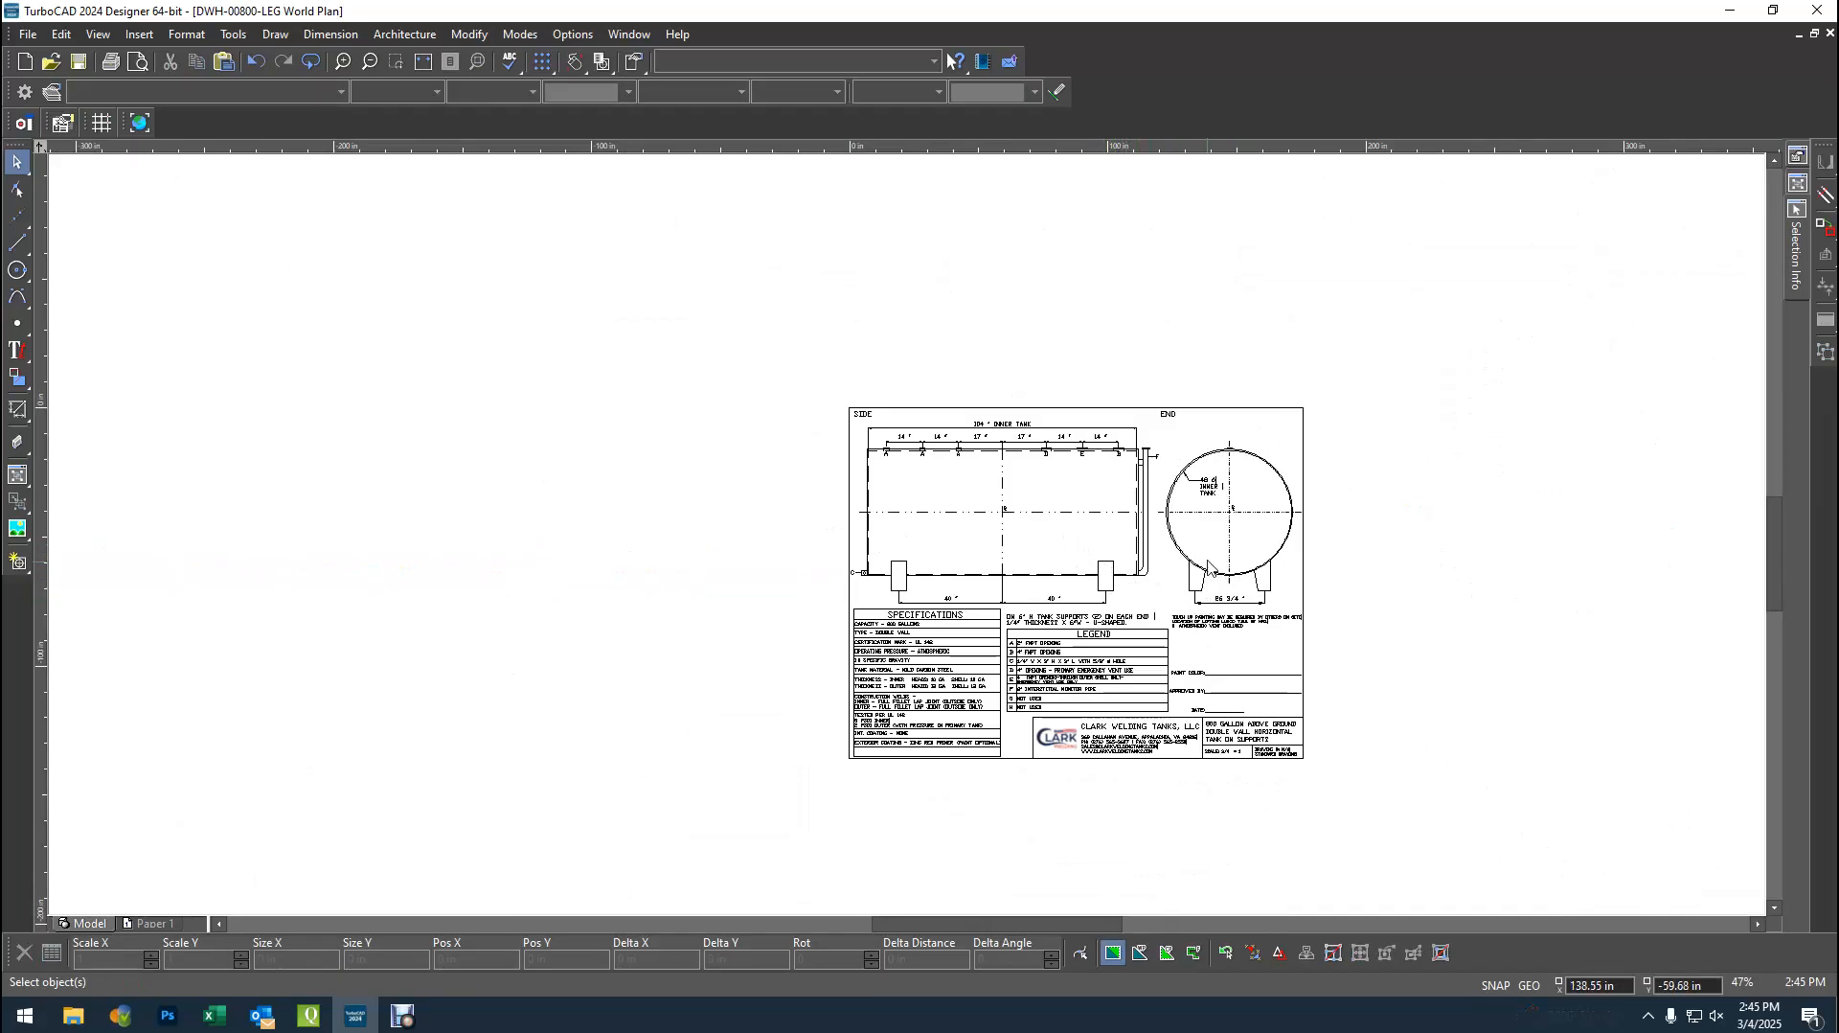
{"action": "scroll", "coordinate": [908, 539], "scroll_direction": "down", "scroll_amount": 2}
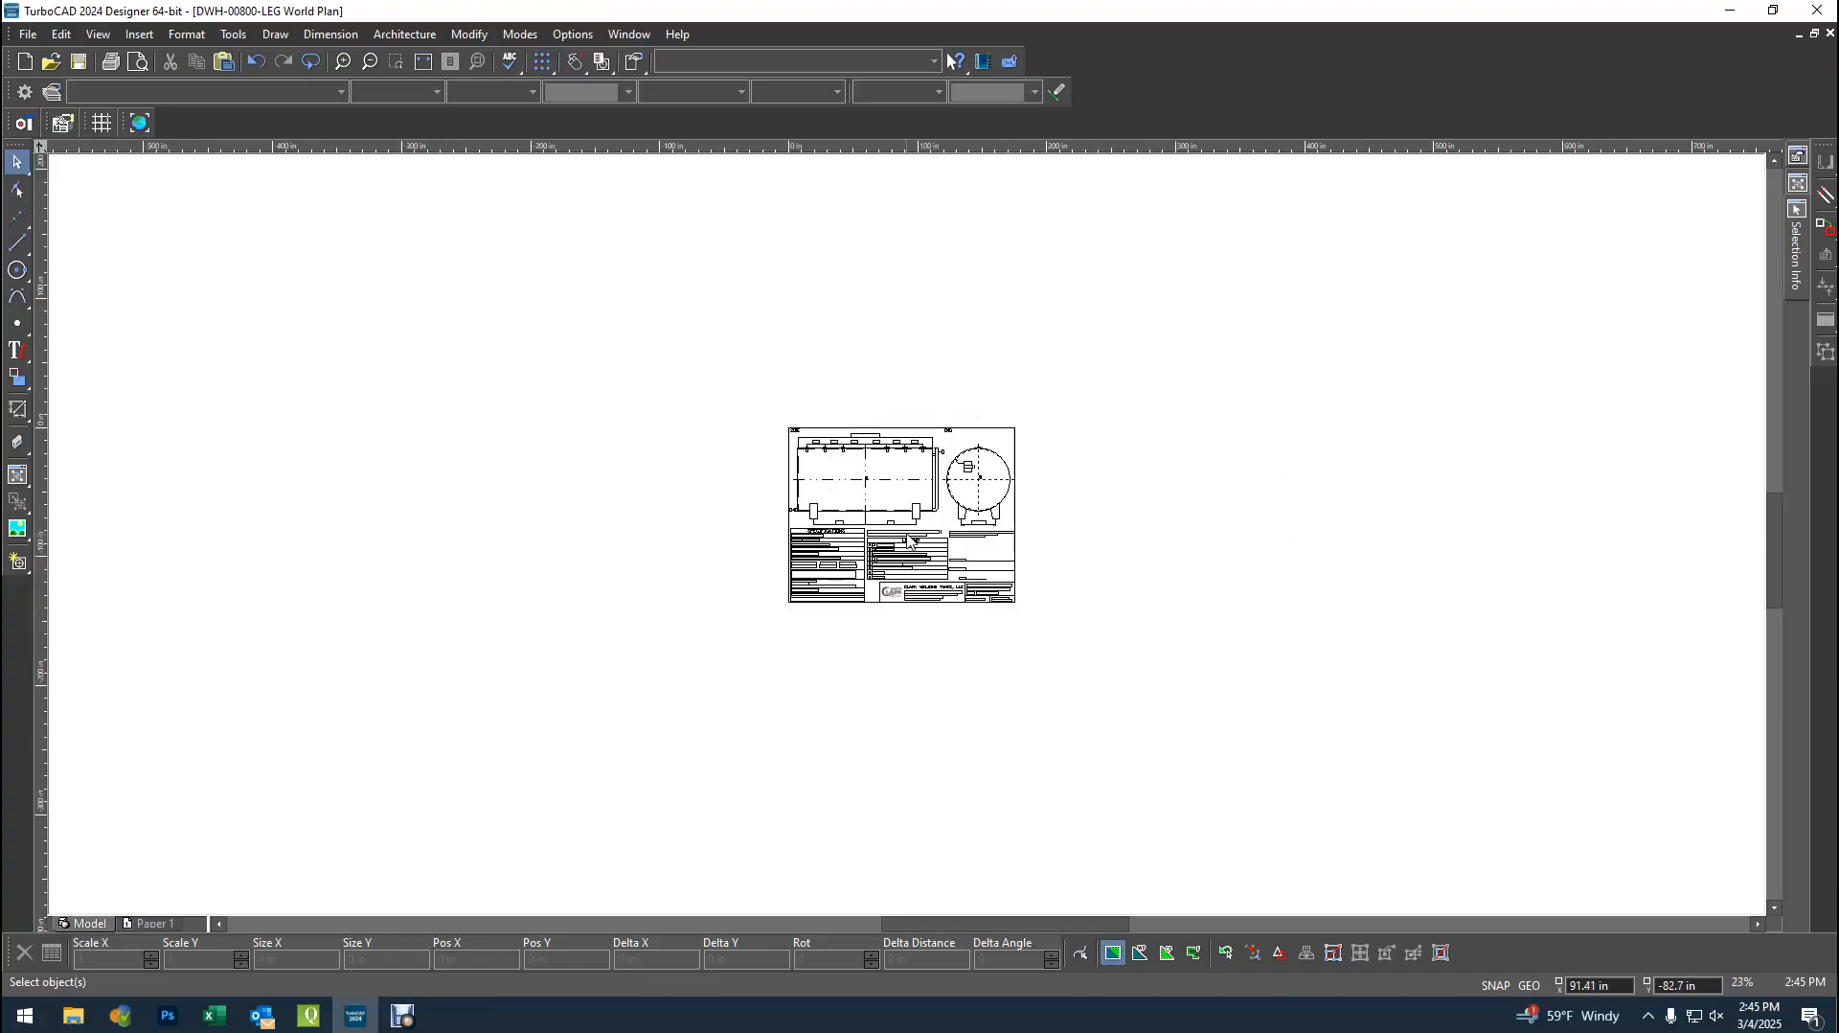
{"action": "scroll", "coordinate": [905, 534], "scroll_direction": "up", "scroll_amount": 2}
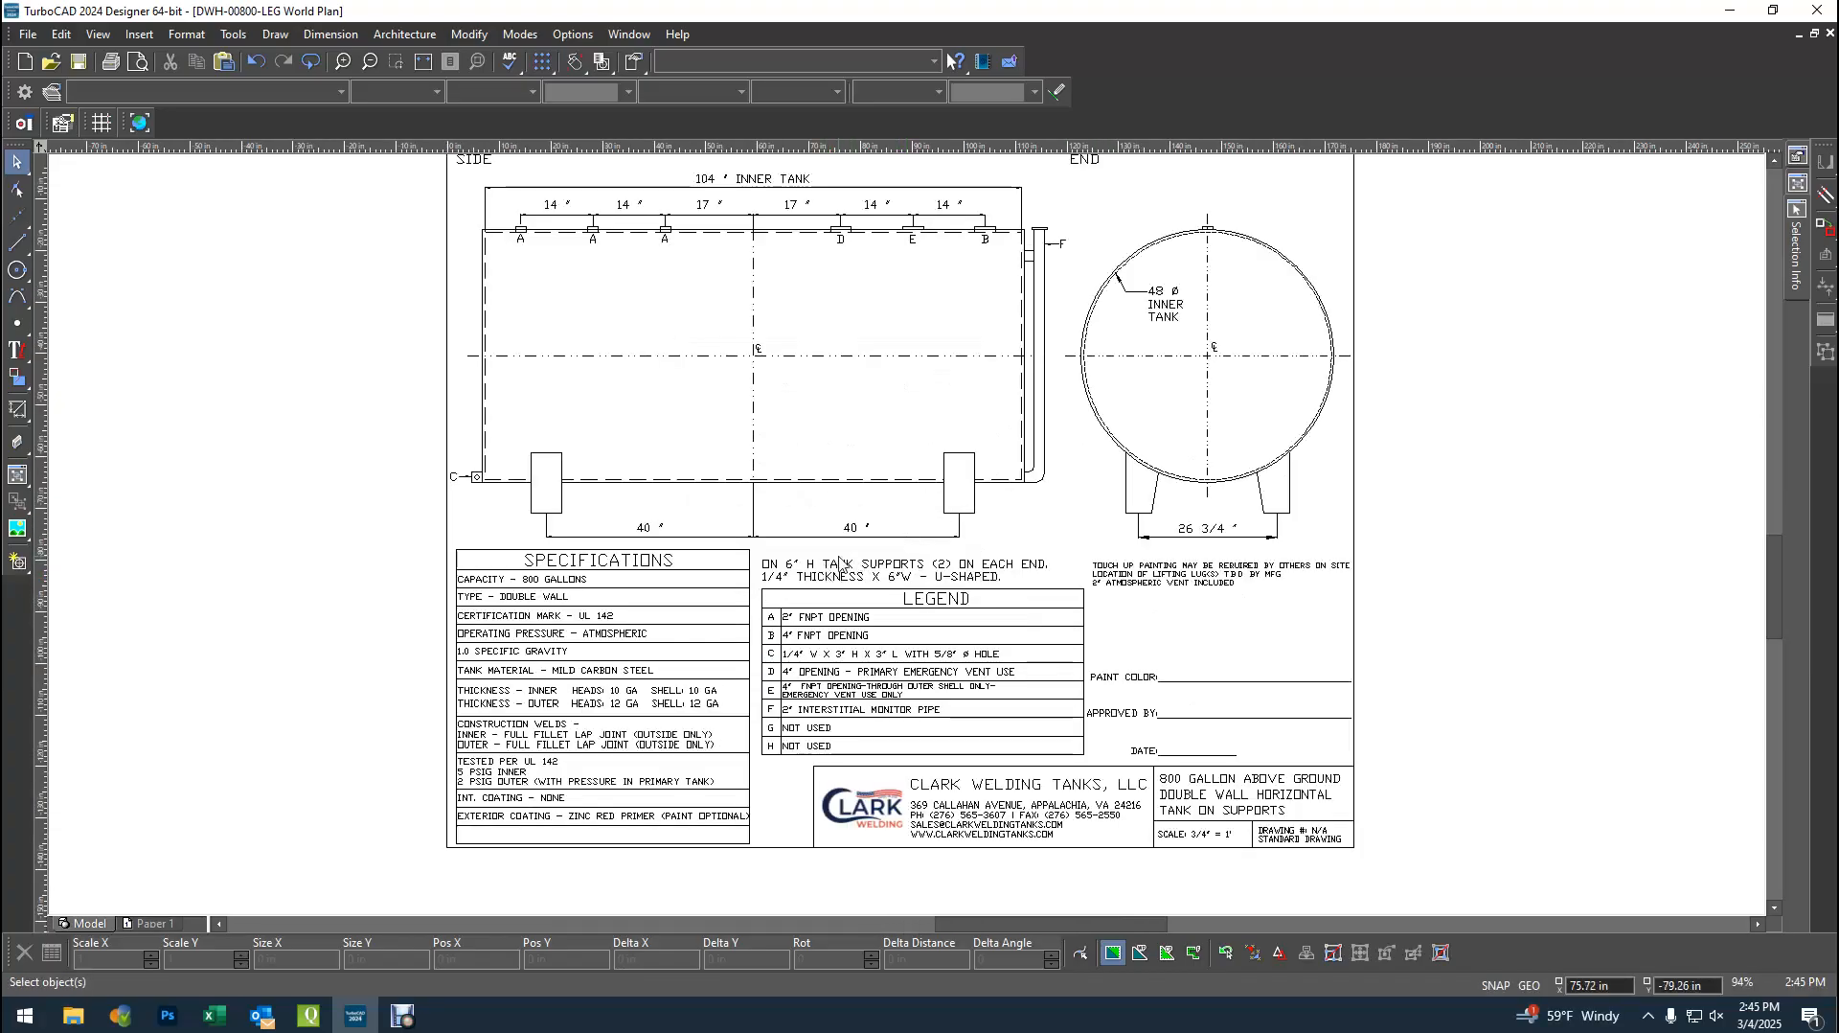
{"action": "scroll", "coordinate": [1035, 452], "scroll_direction": "up", "scroll_amount": 1}
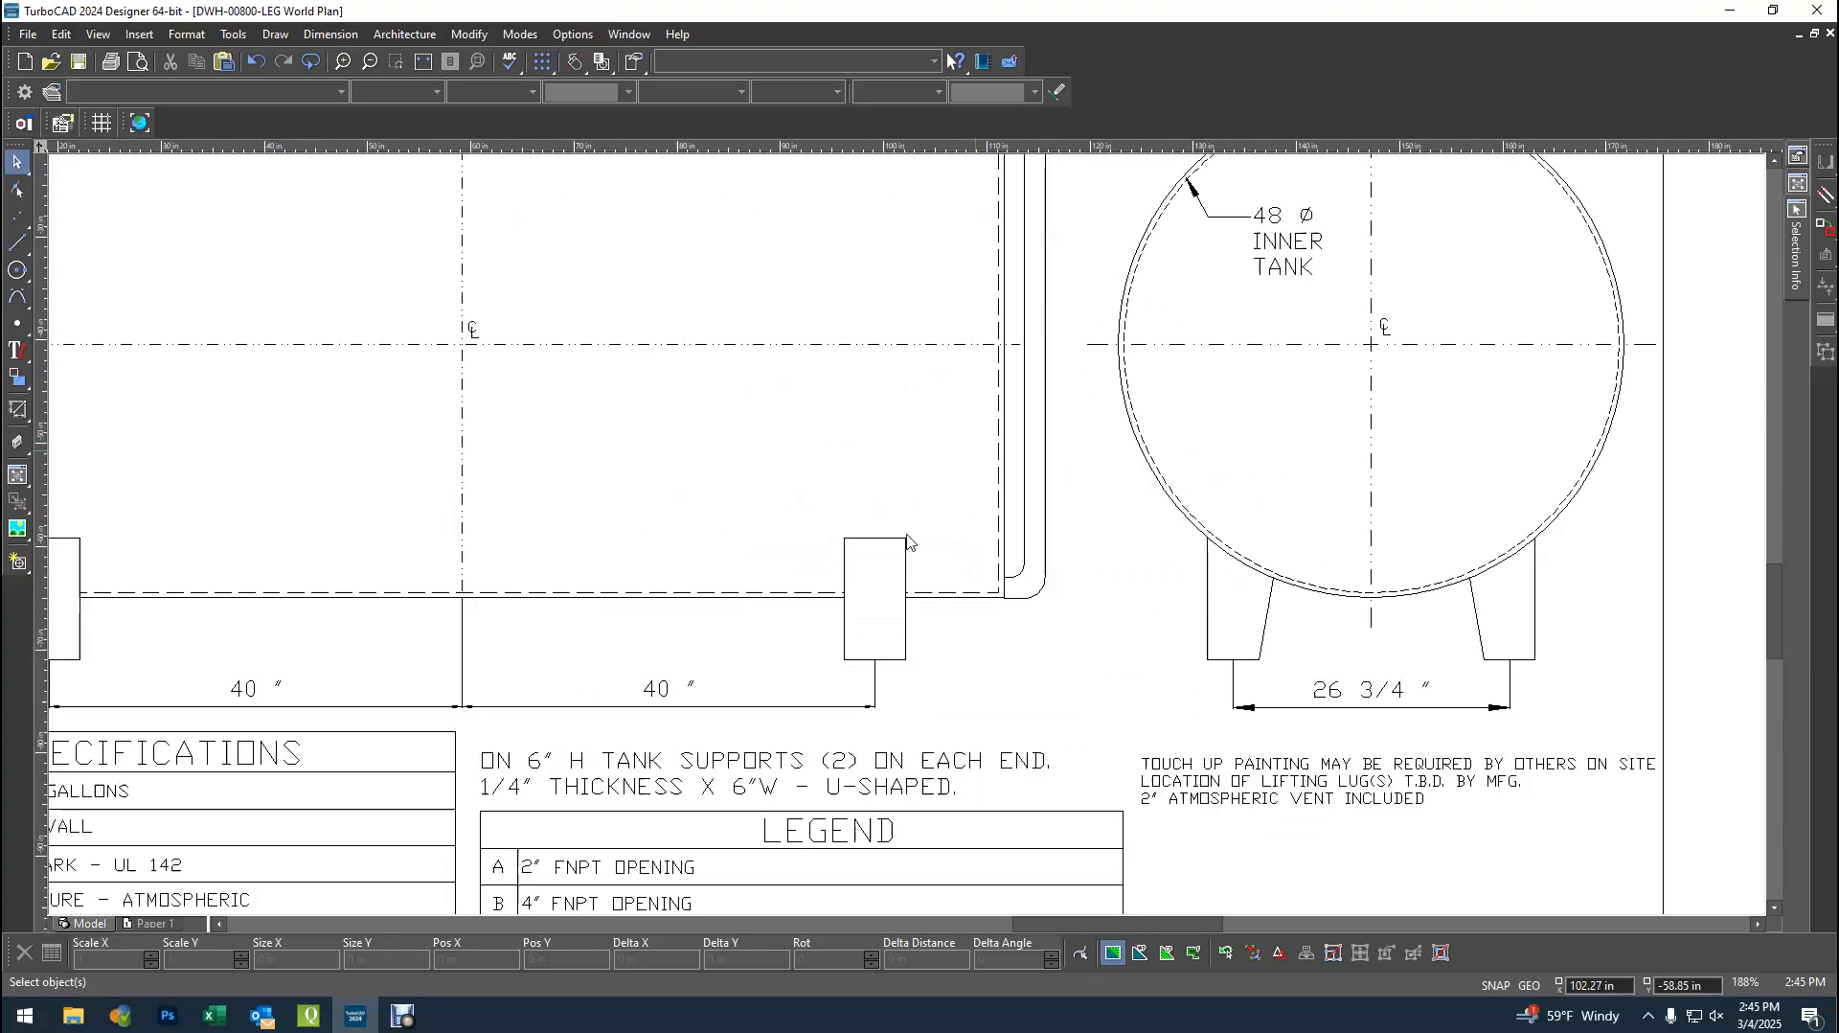
{"action": "left_click", "coordinate": [873, 547]}
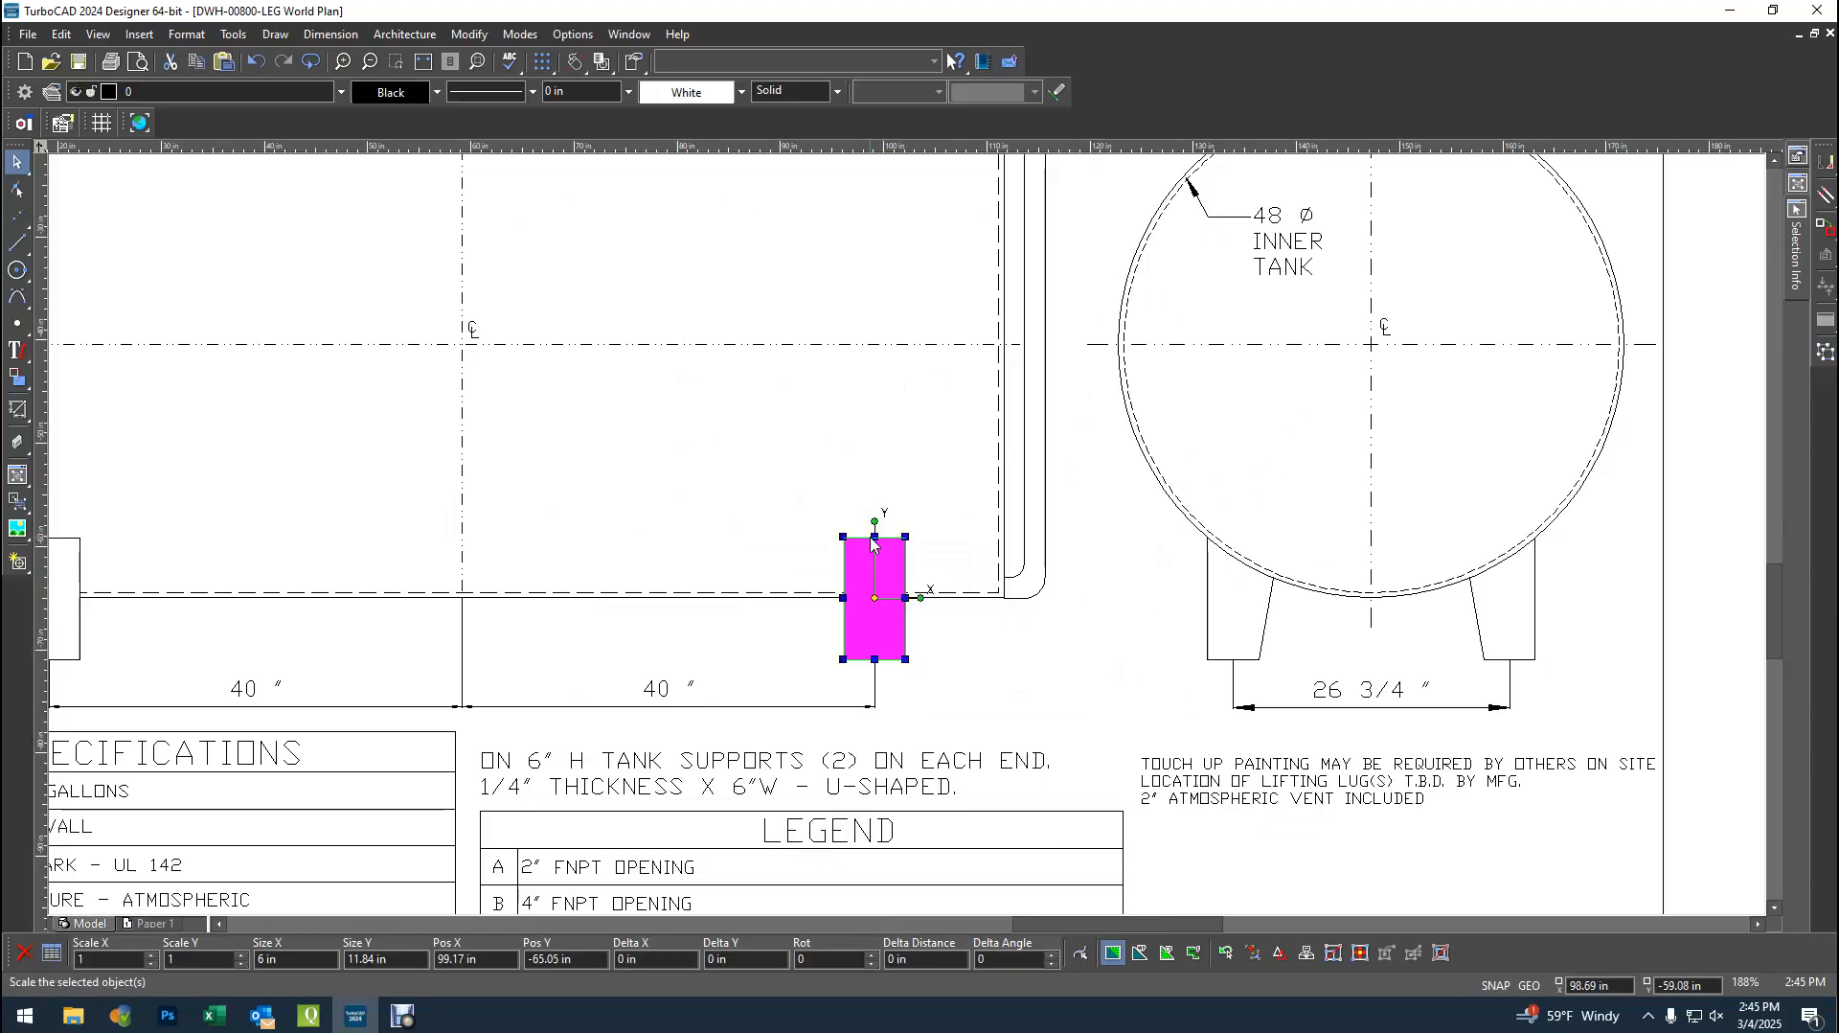
{"action": "left_click", "coordinate": [996, 684]}
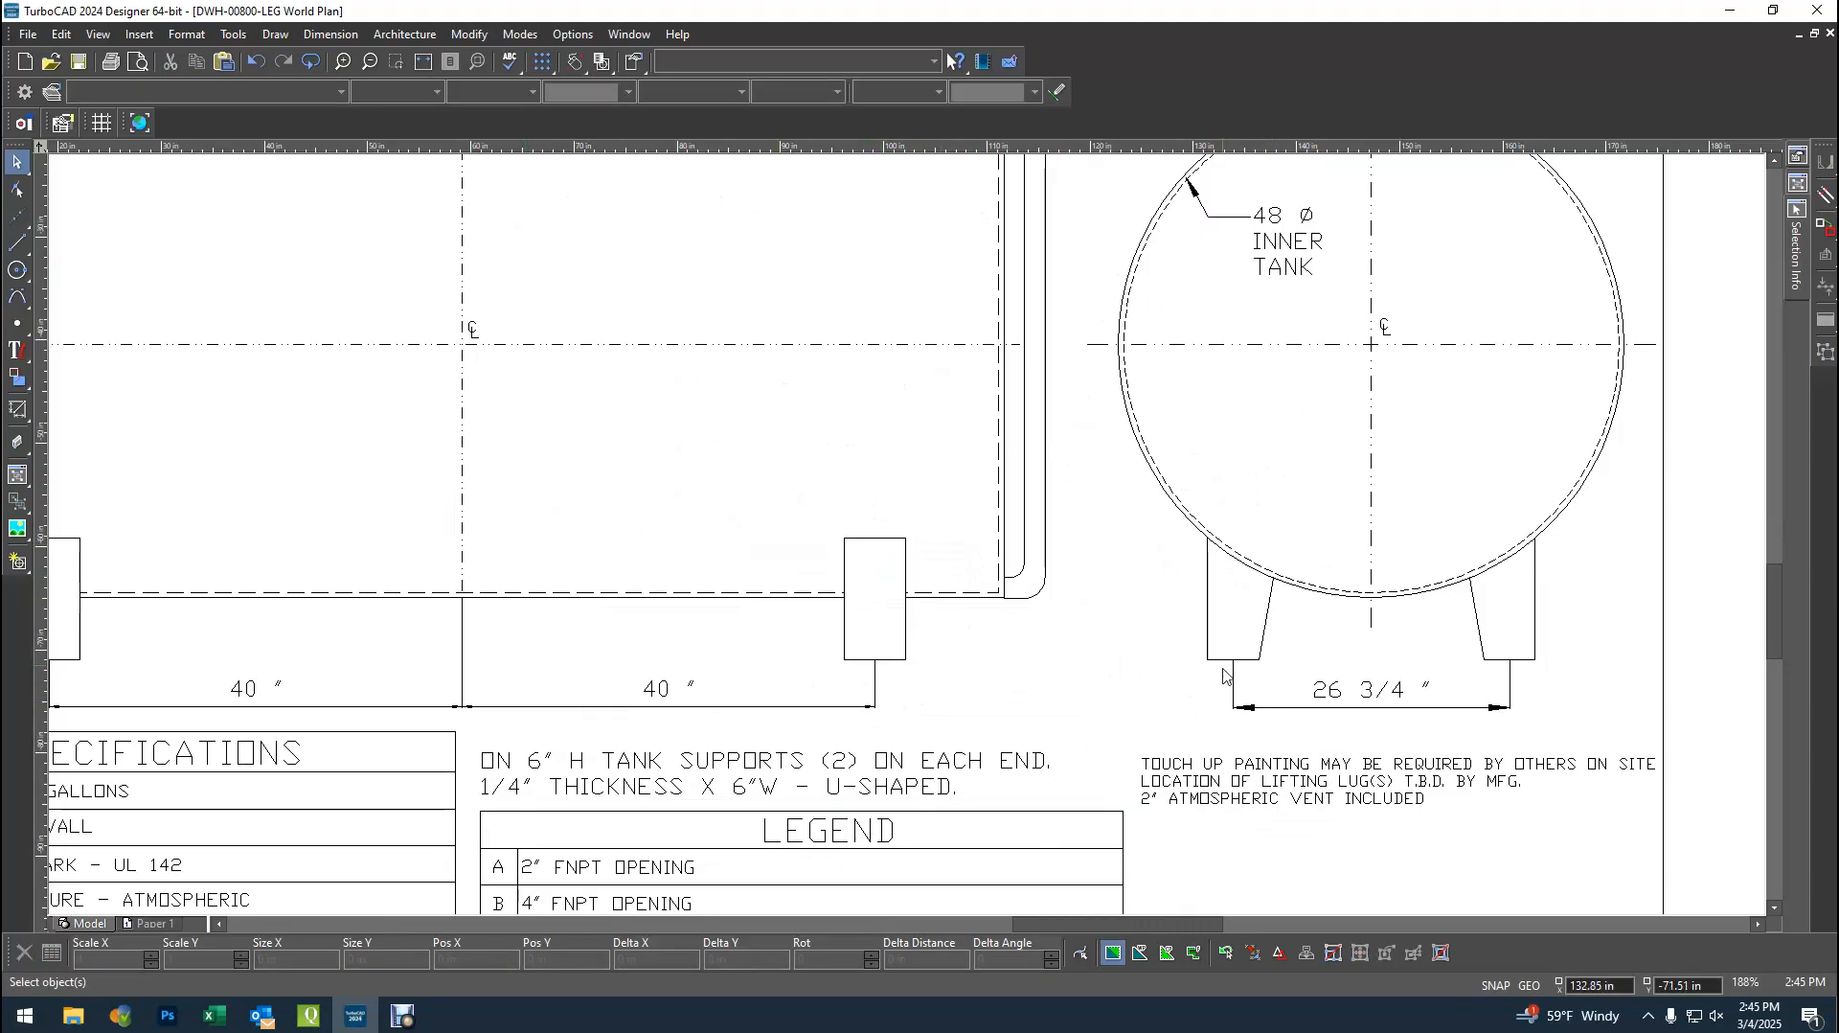
{"action": "scroll", "coordinate": [1536, 665], "scroll_direction": "down", "scroll_amount": 1}
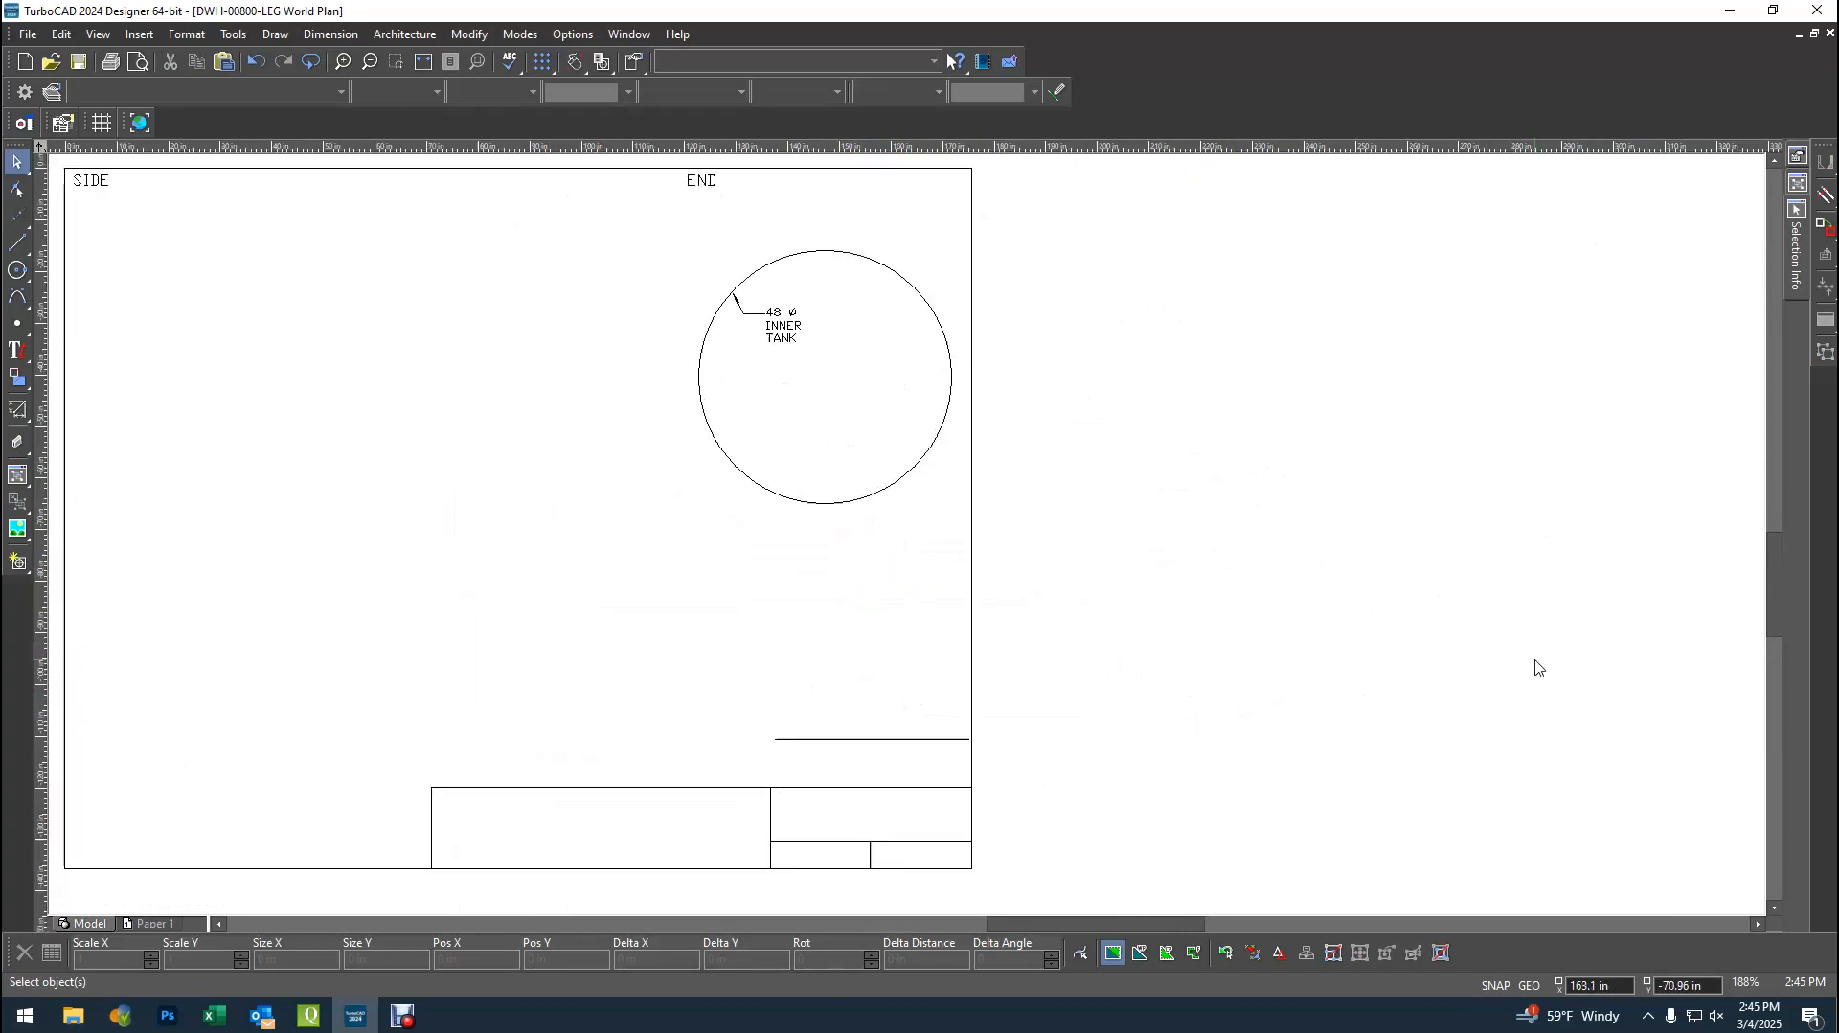
{"action": "scroll", "coordinate": [134, 525], "scroll_direction": "up", "scroll_amount": 2}
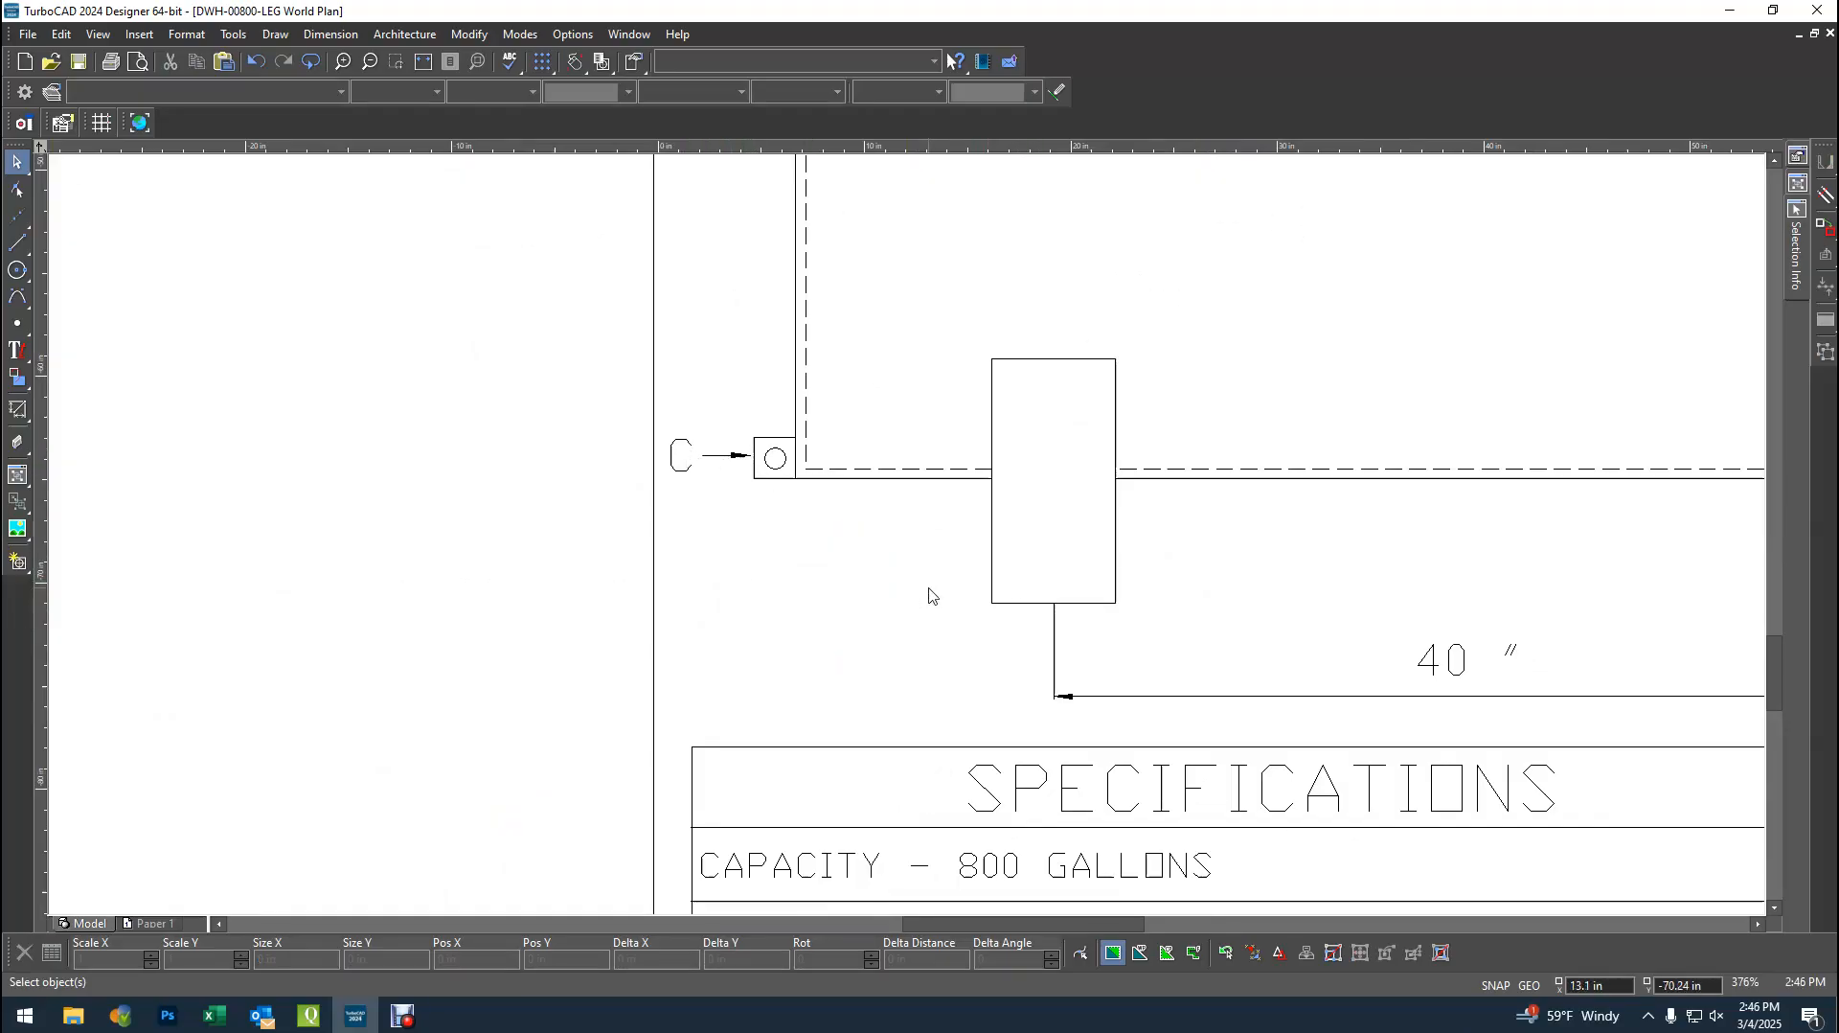
- Save the revised tank drawing
{"action": "scroll", "coordinate": [907, 541], "scroll_direction": "down", "scroll_amount": 1}
{"action": "scroll", "coordinate": [907, 541], "scroll_direction": "down", "scroll_amount": 1}
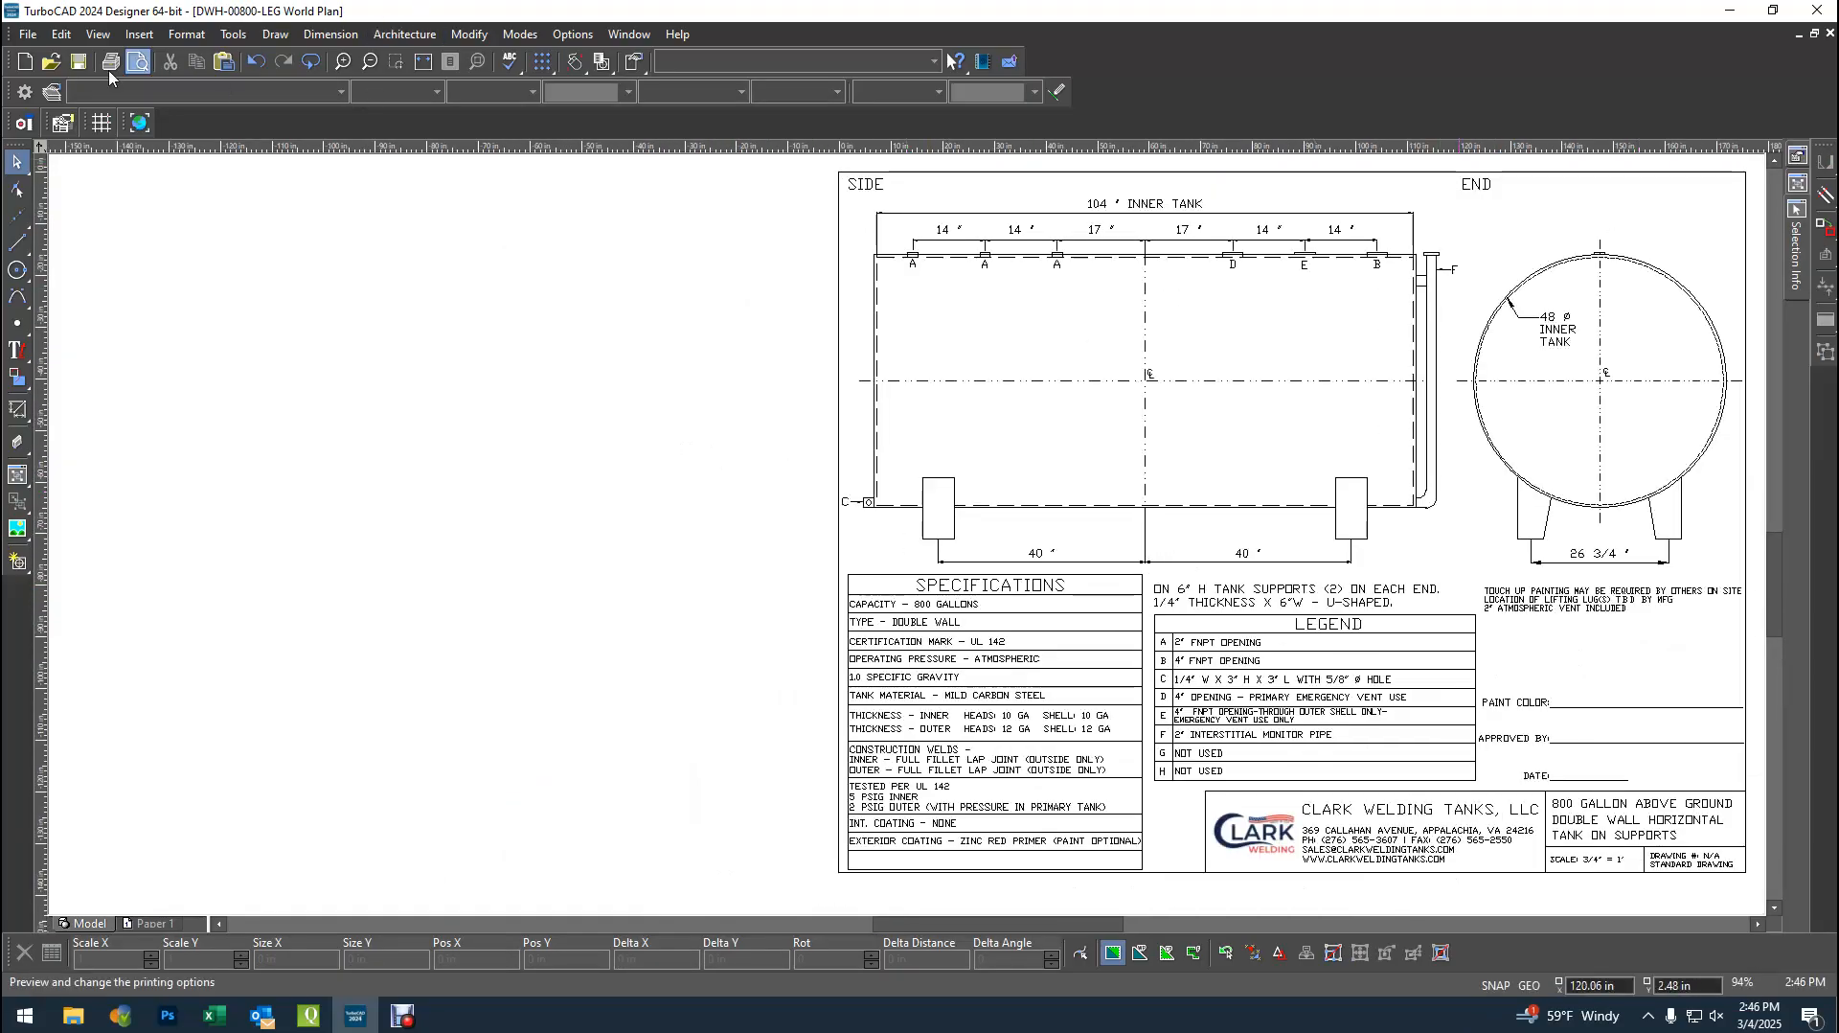
{"action": "left_click", "coordinate": [79, 62]}
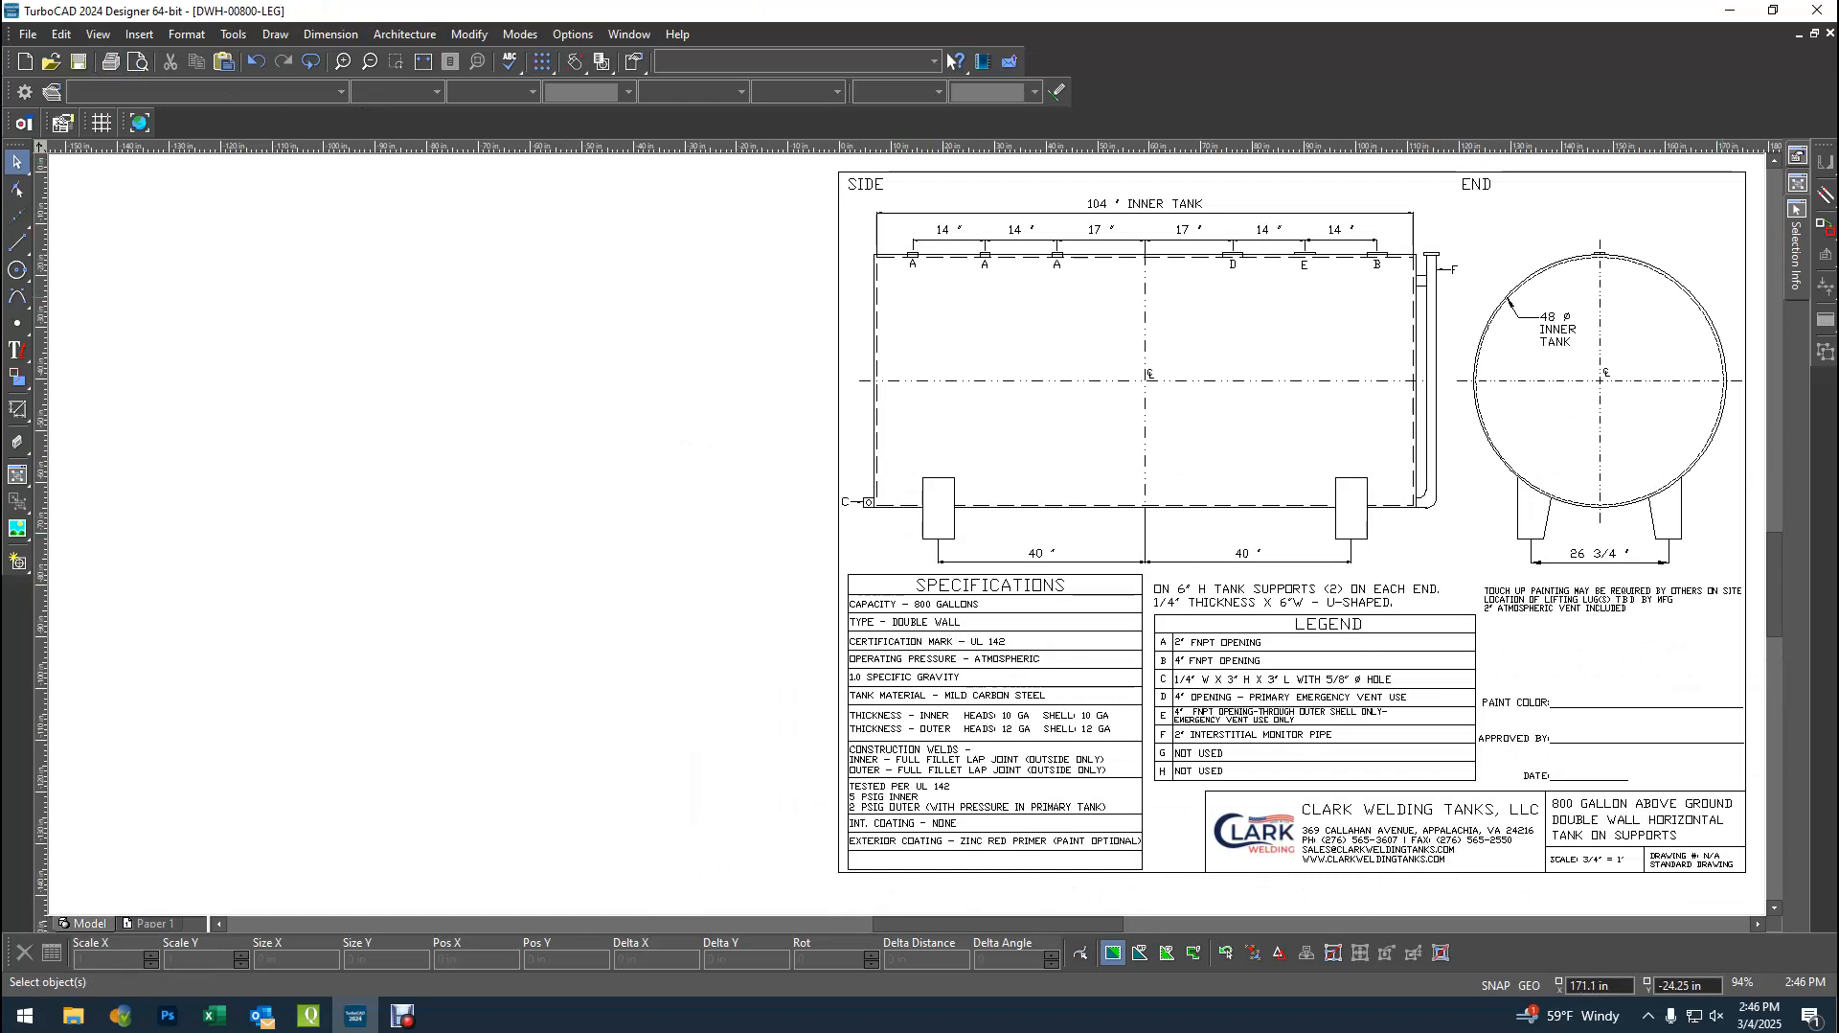